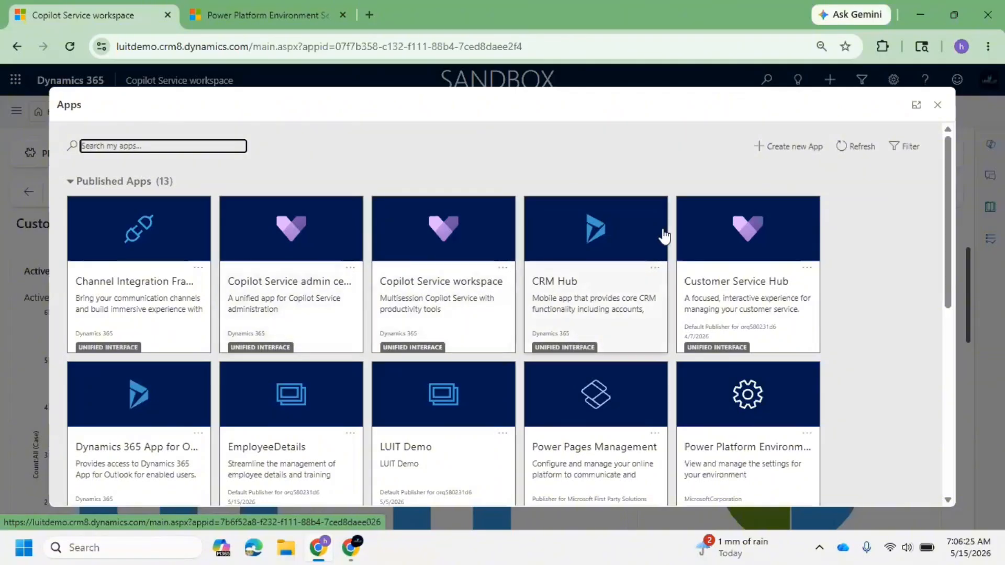
# Step: Close the Apps dialog and open Advanced Settings from the settings pane
pyautogui.click(937, 105)
pyautogui.click(892, 79)
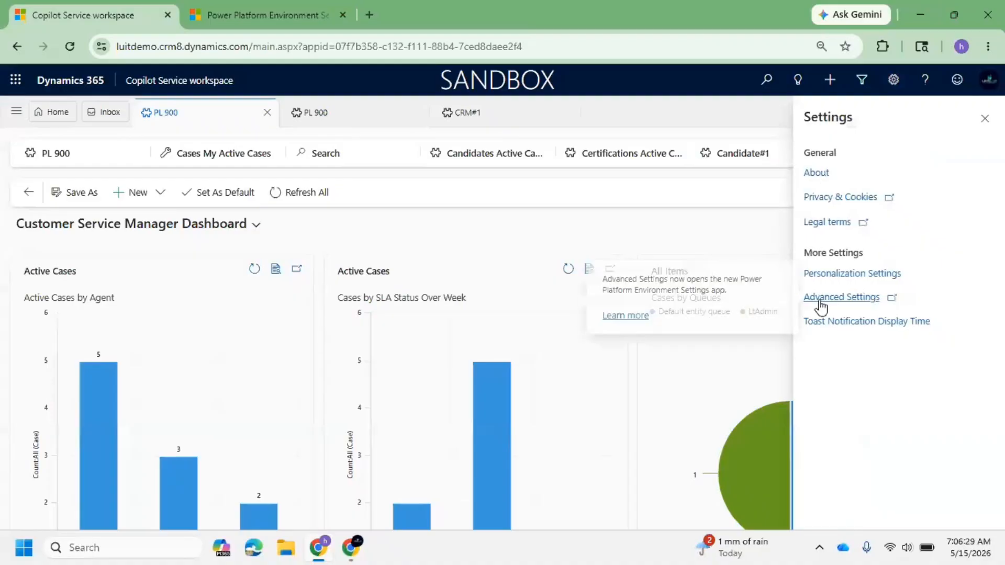
pyautogui.click(845, 303)
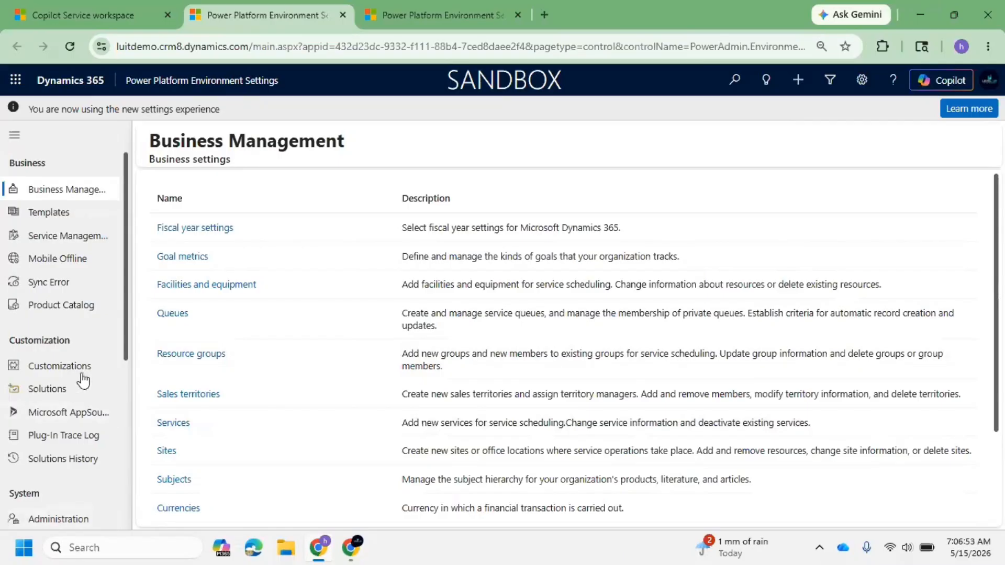
# Step: Open Solutions in Power Apps, browse the Tables list, and return to the Solutions list
pyautogui.click(68, 394)
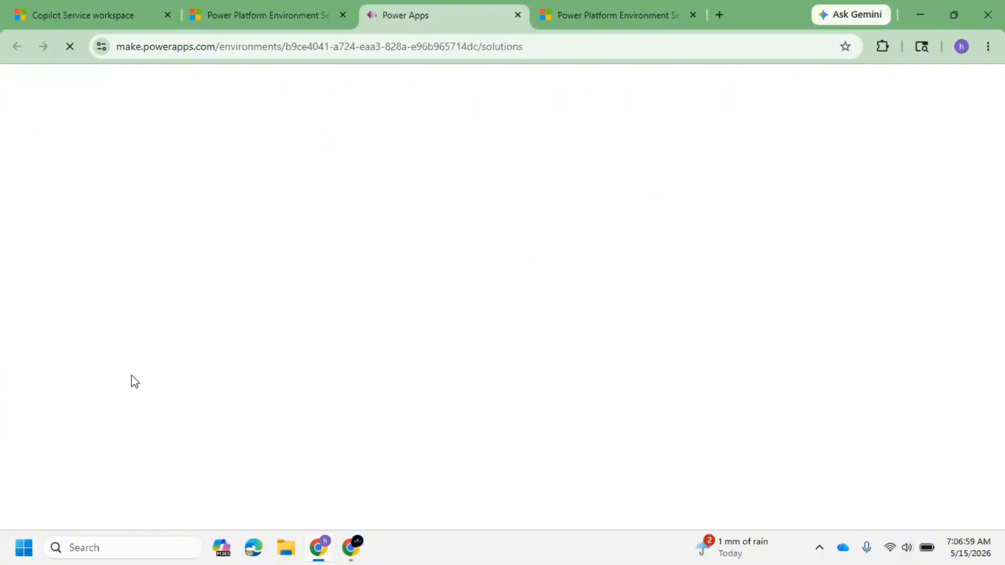
pyautogui.moveTo(235, 5)
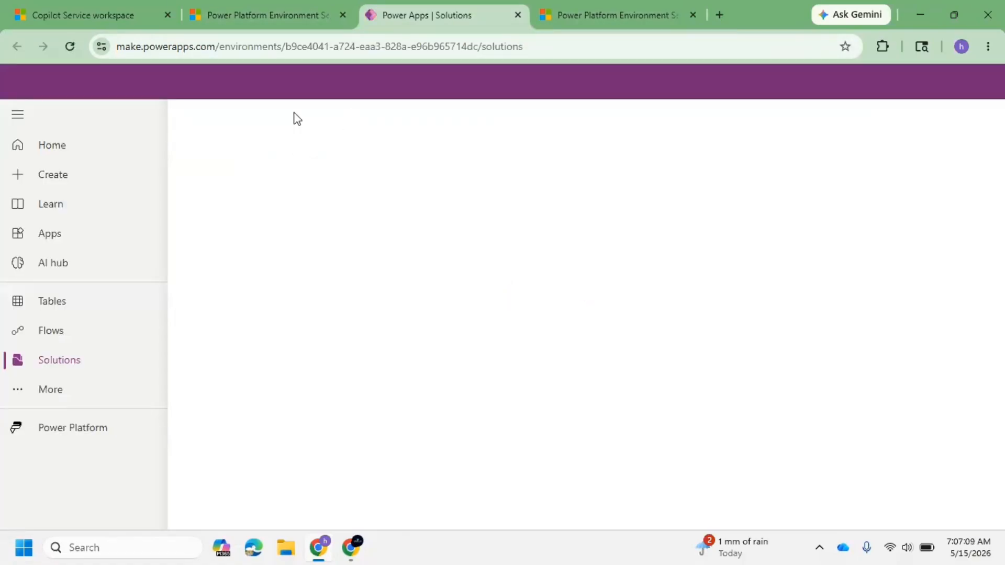
pyautogui.click(42, 308)
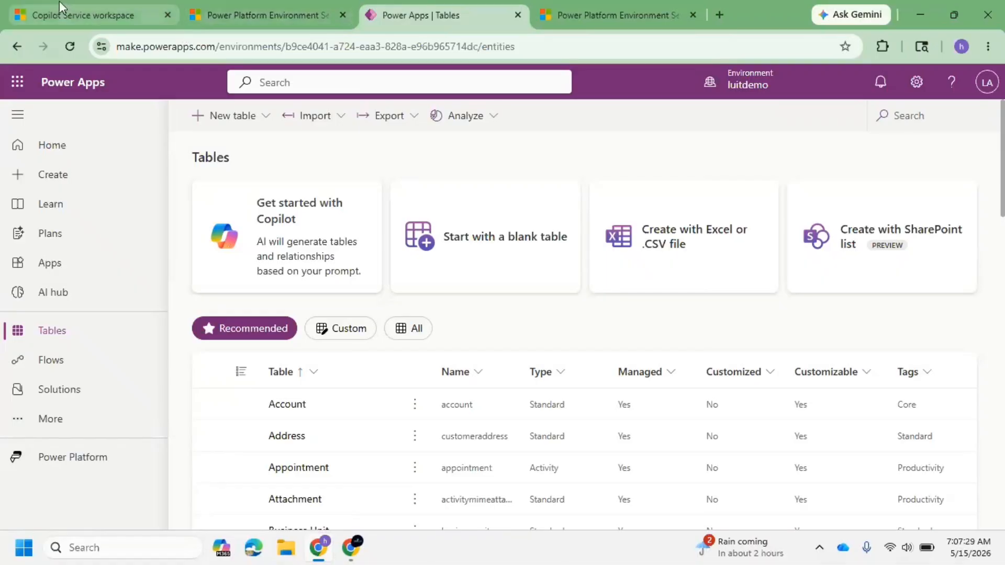
pyautogui.moveTo(58, 2)
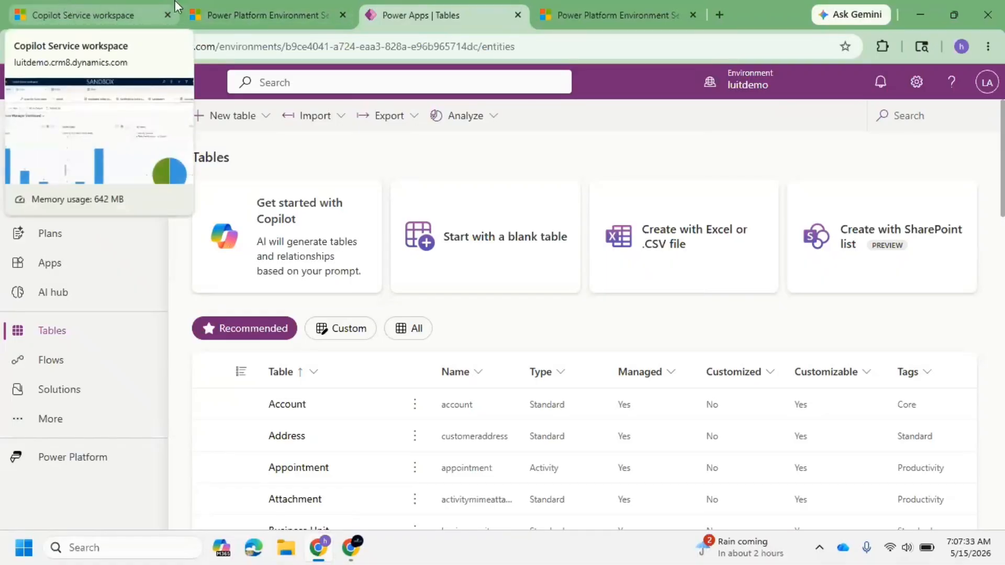
pyautogui.click(85, 395)
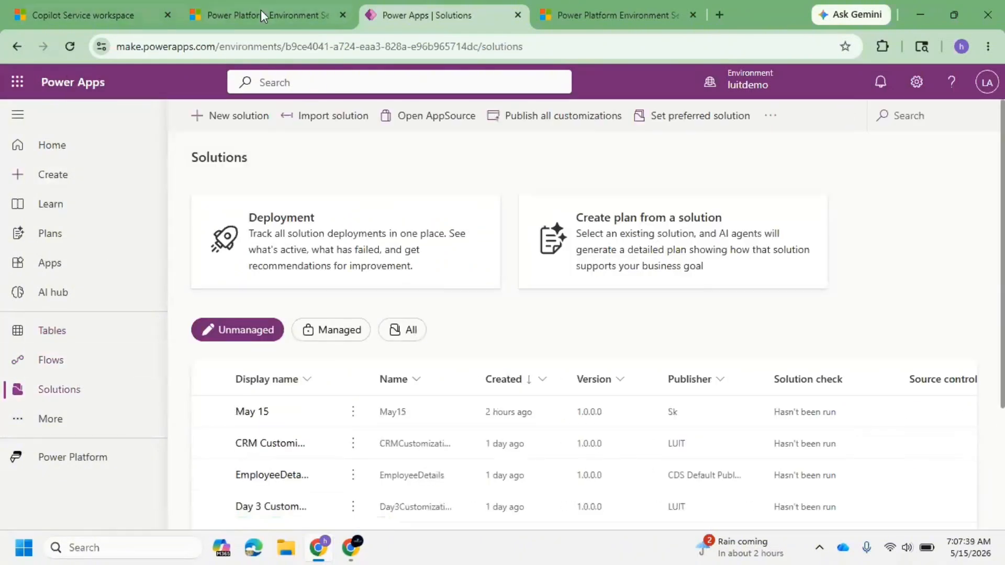
# Step: Back in the workspace, open the case 'Lost premium benefits after subscription renewal' from My Active Cases
pyautogui.click(102, 8)
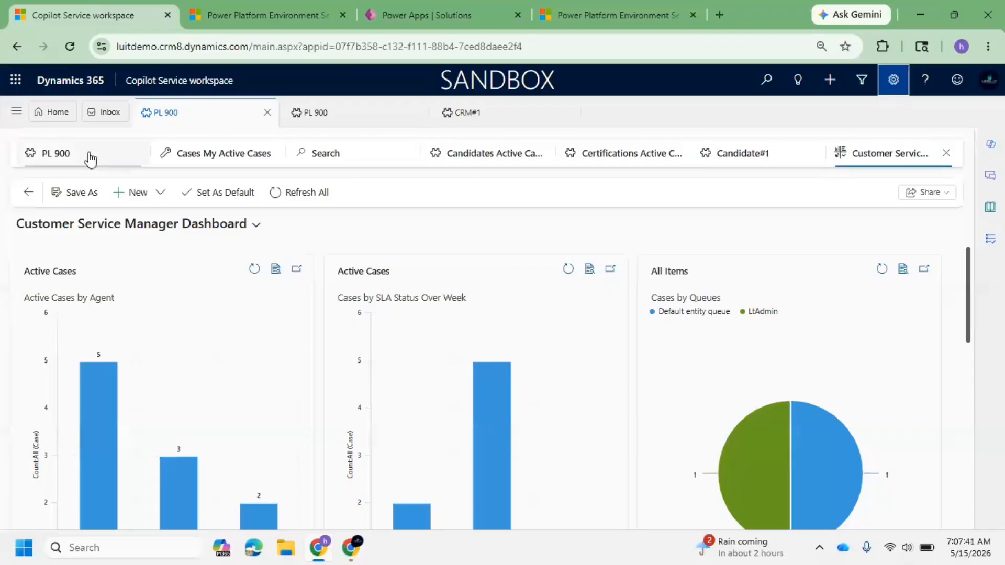
pyautogui.click(17, 113)
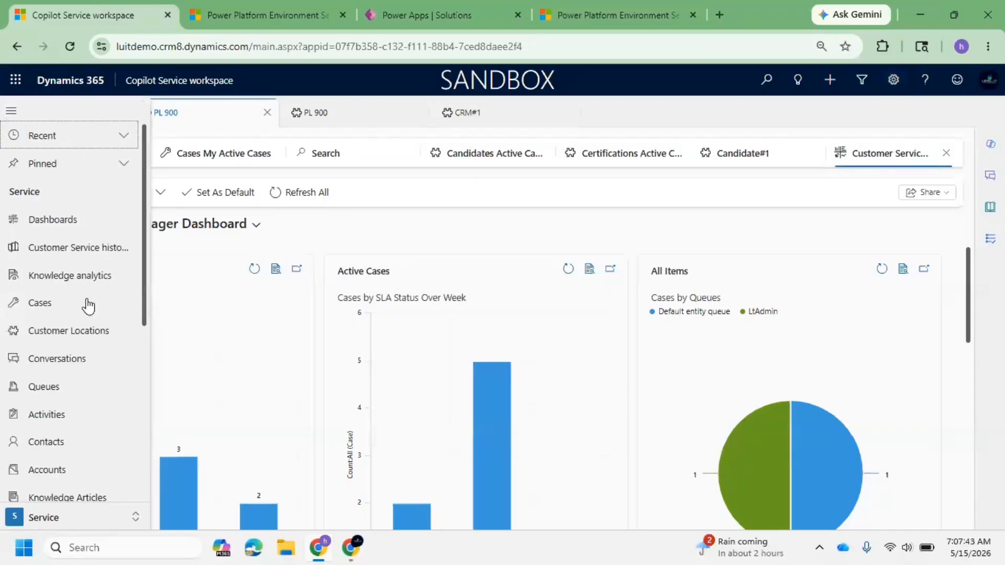
pyautogui.click(72, 307)
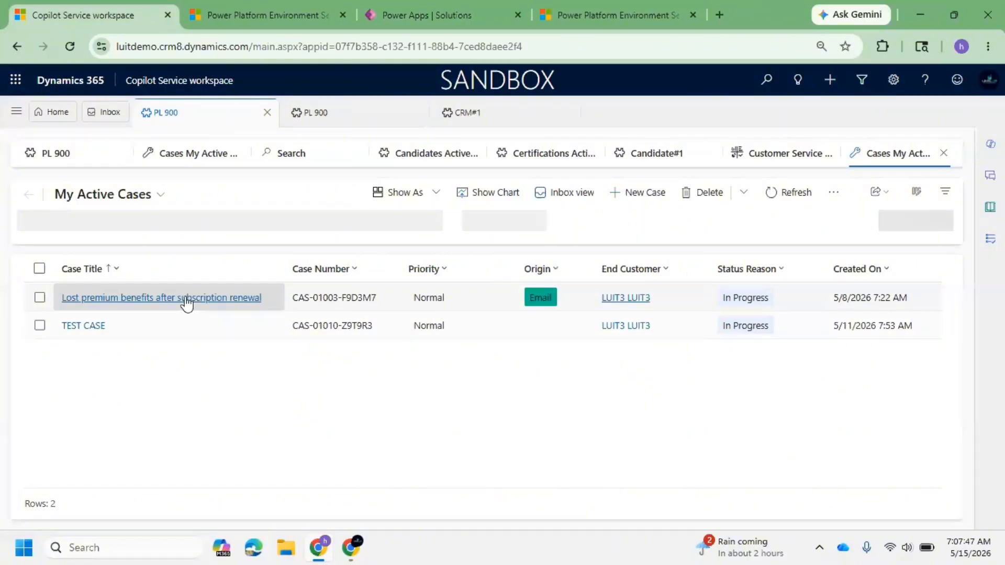
pyautogui.click(335, 297)
pyautogui.doubleClick(335, 297)
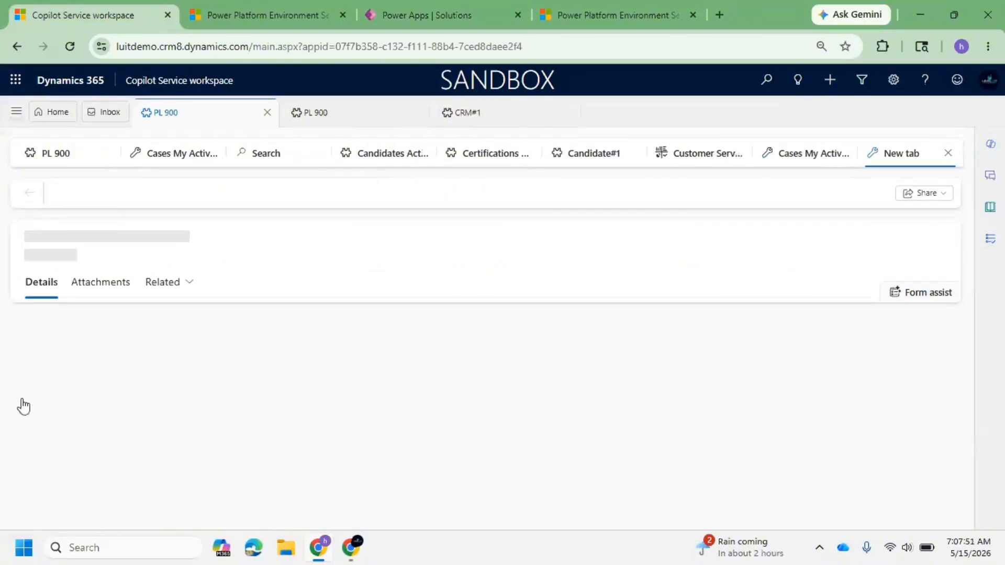
# Step: Switch the app area to My Practice and open the Active Candidates list
pyautogui.click(3, 204)
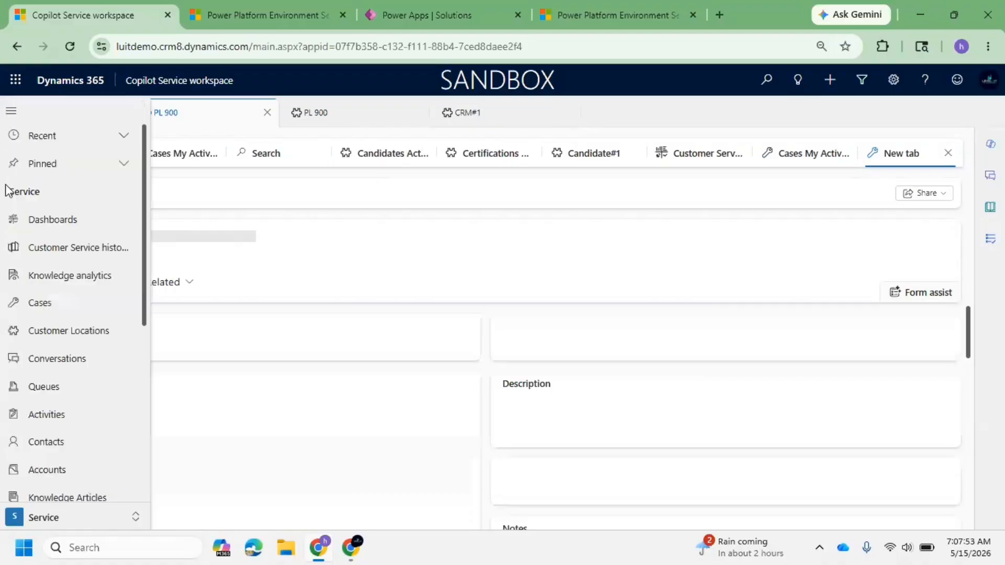
pyautogui.scroll(-4, 68, 466)
pyautogui.click(67, 517)
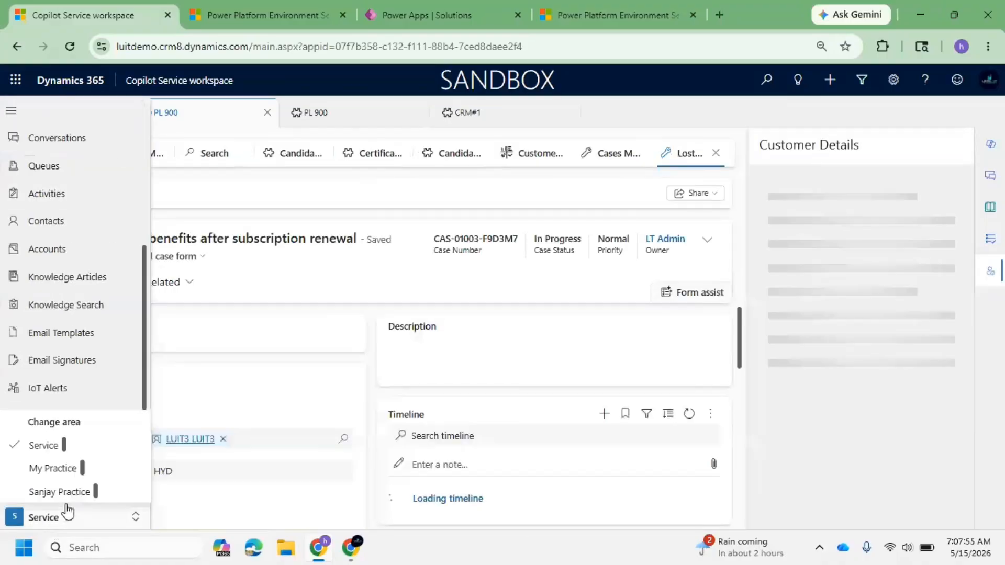
pyautogui.click(48, 472)
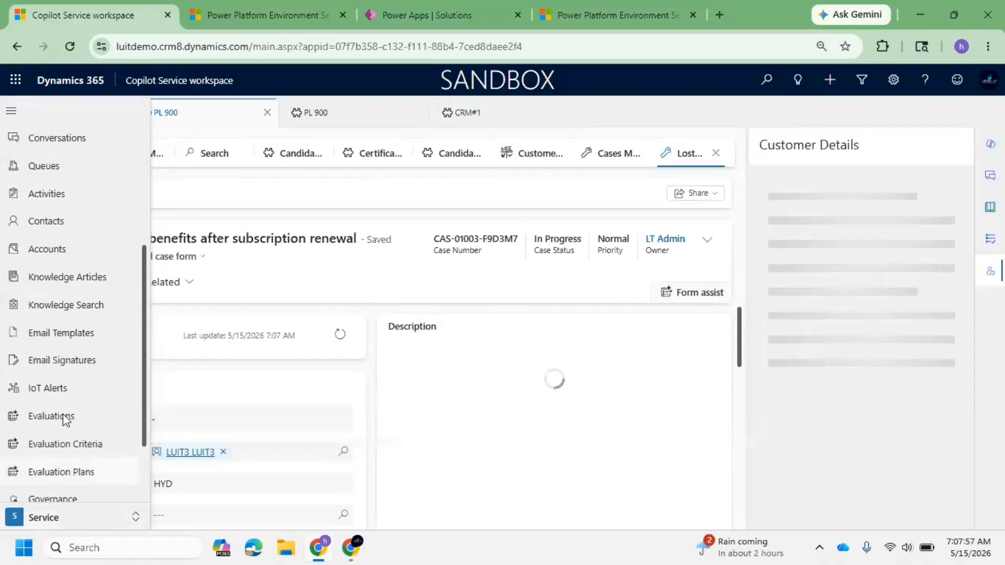
pyautogui.click(51, 284)
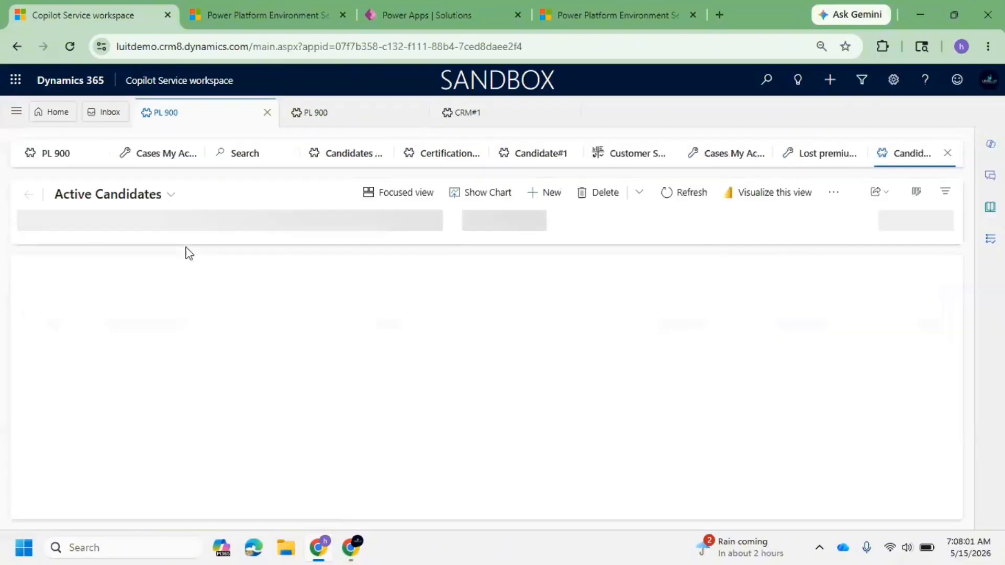
# Step: Open the candidate view list and select the second candidate record in Active Candidates
pyautogui.click(116, 193)
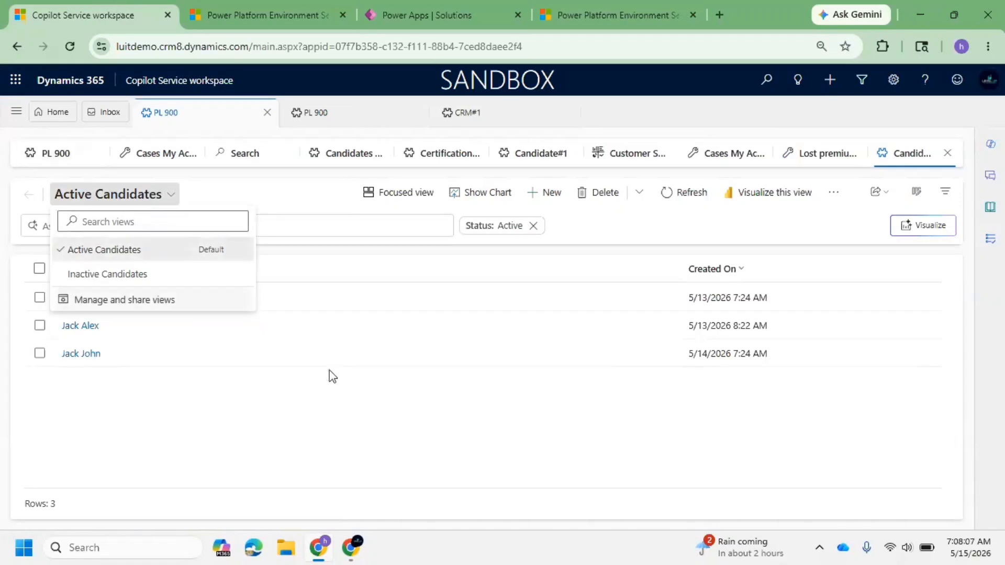
pyautogui.click(240, 330)
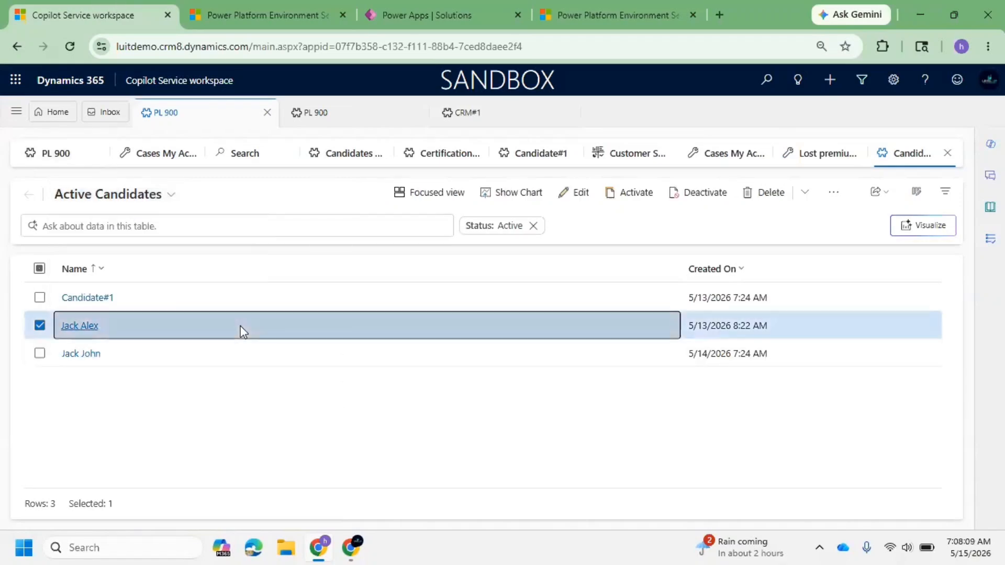
pyautogui.doubleClick(225, 324)
pyautogui.click(617, 260)
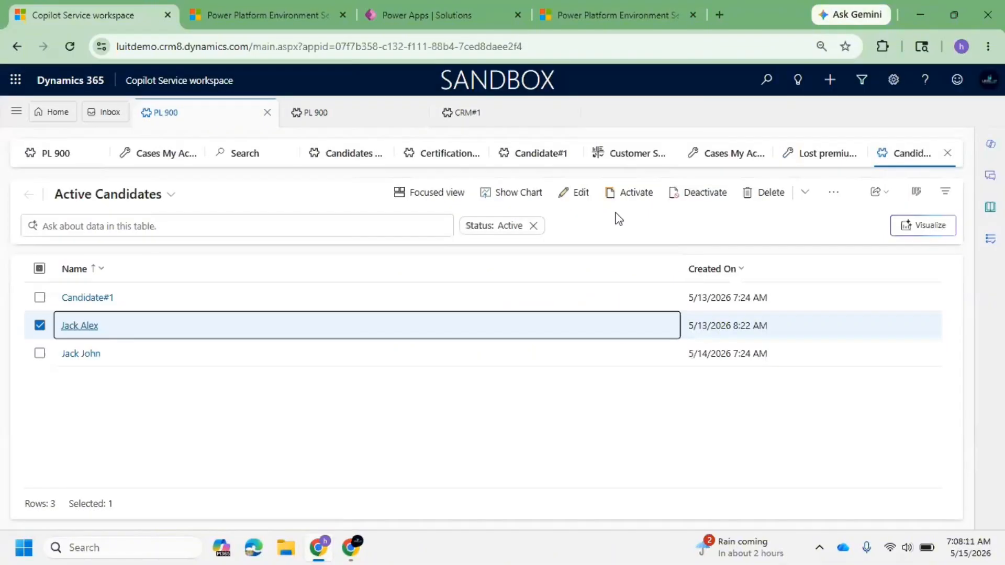
# Step: Close the Candidates, Customer Service Manager dashboard and Certifications tabs in the workspace sessions
pyautogui.click(947, 153)
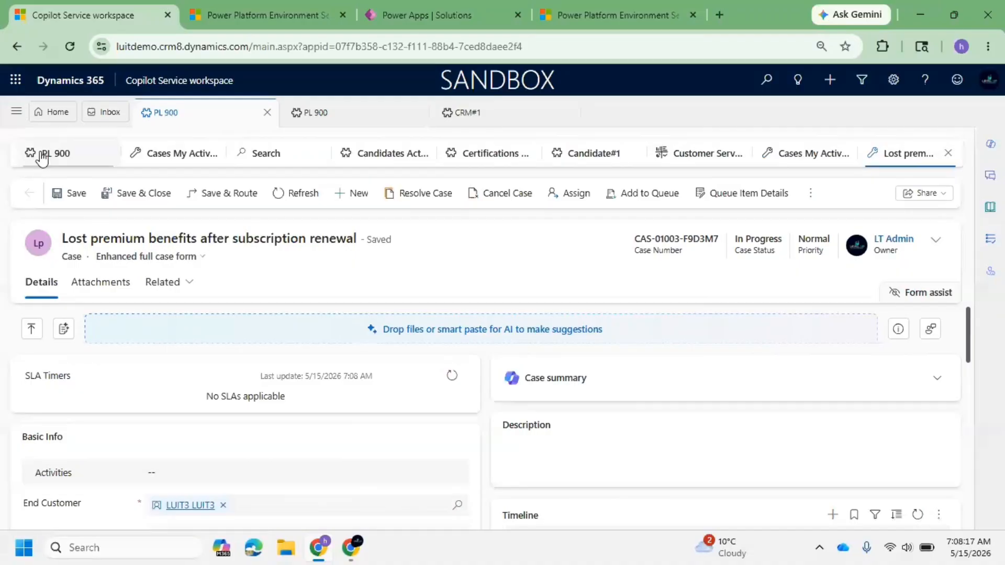
pyautogui.click(565, 163)
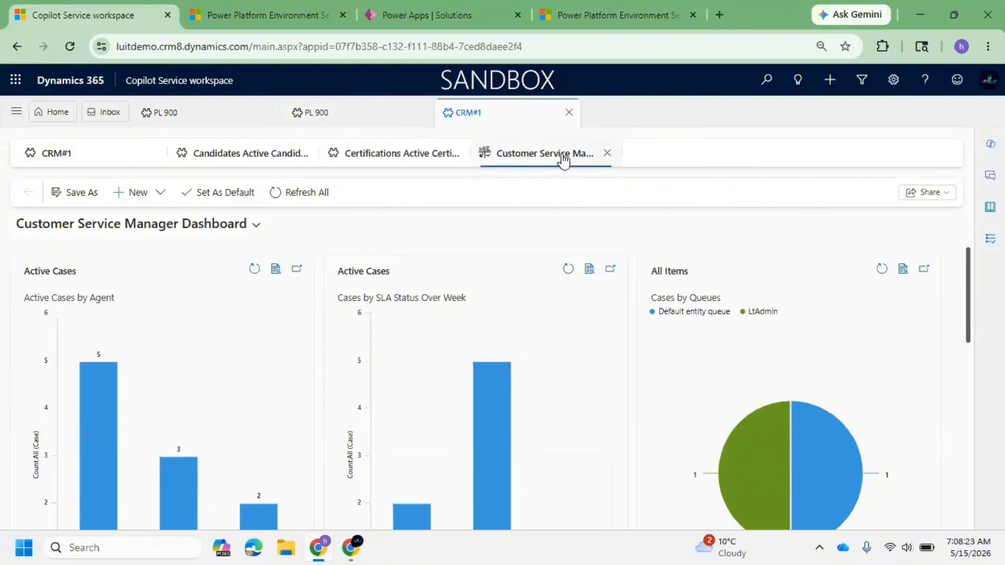
pyautogui.click(607, 153)
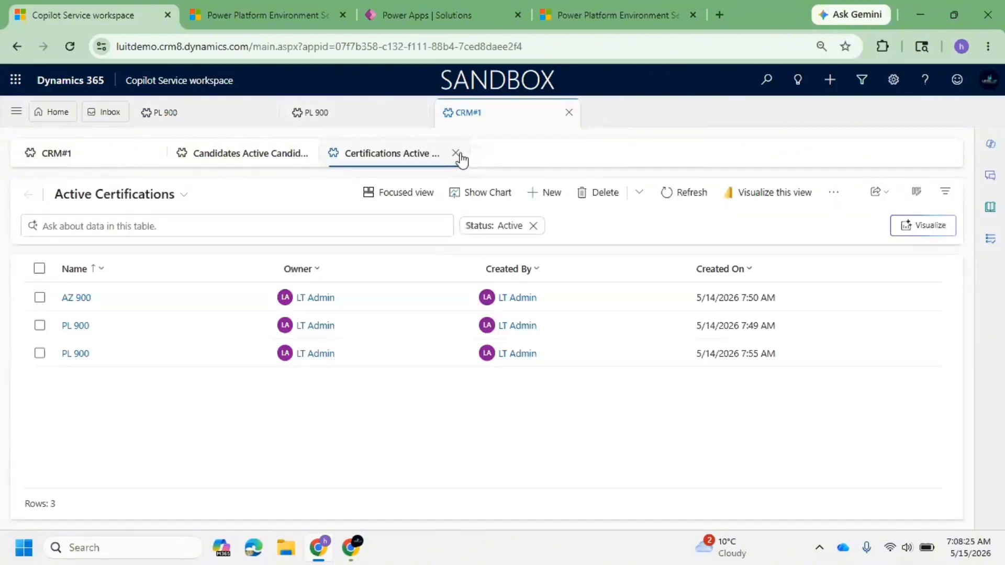
pyautogui.click(456, 154)
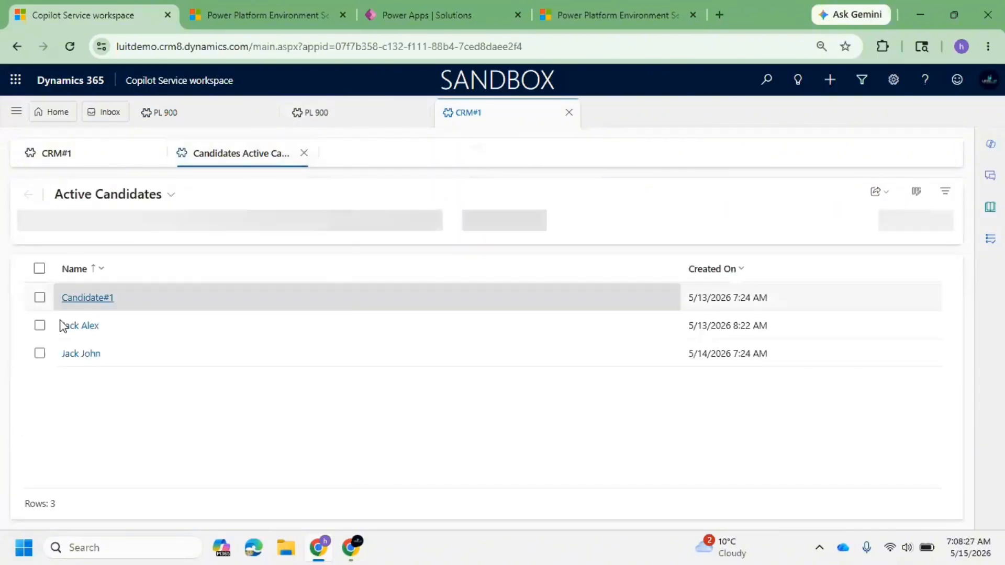
# Step: Open the Candidate#1 record and select the text in its Name field
pyautogui.click(77, 304)
pyautogui.click(77, 304)
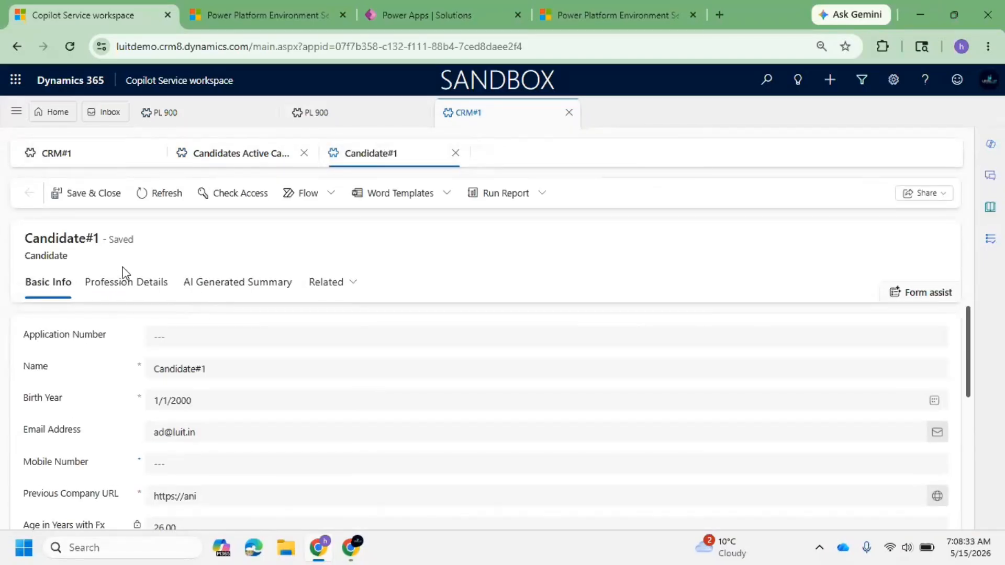
pyautogui.click(212, 366)
pyautogui.moveTo(212, 366); pyautogui.dragTo(140, 367)
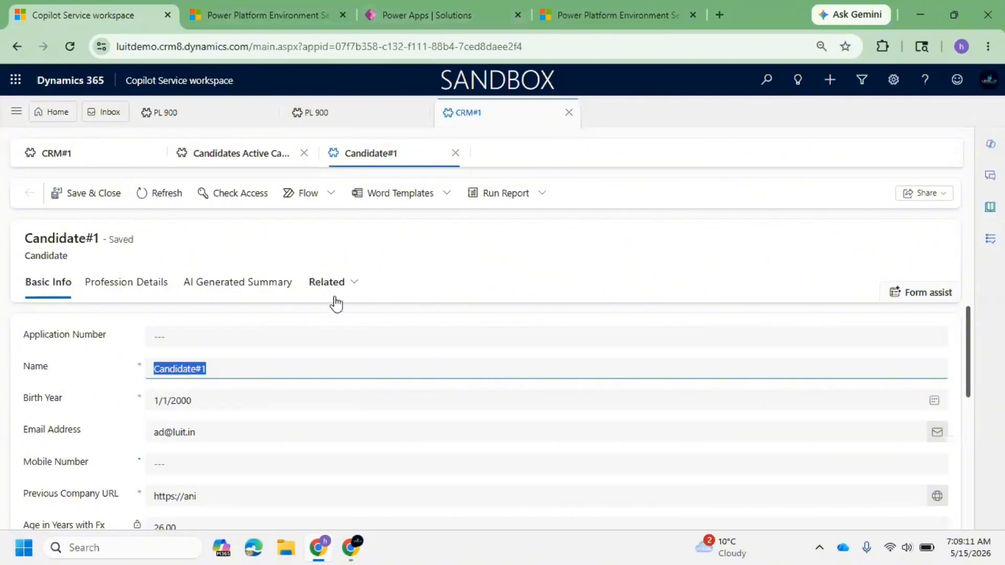
# Step: Browse the Candidate#1 form's Profession Details, AI Generated Summary and Basic Info tabs
pyautogui.click(268, 401)
pyautogui.click(68, 382)
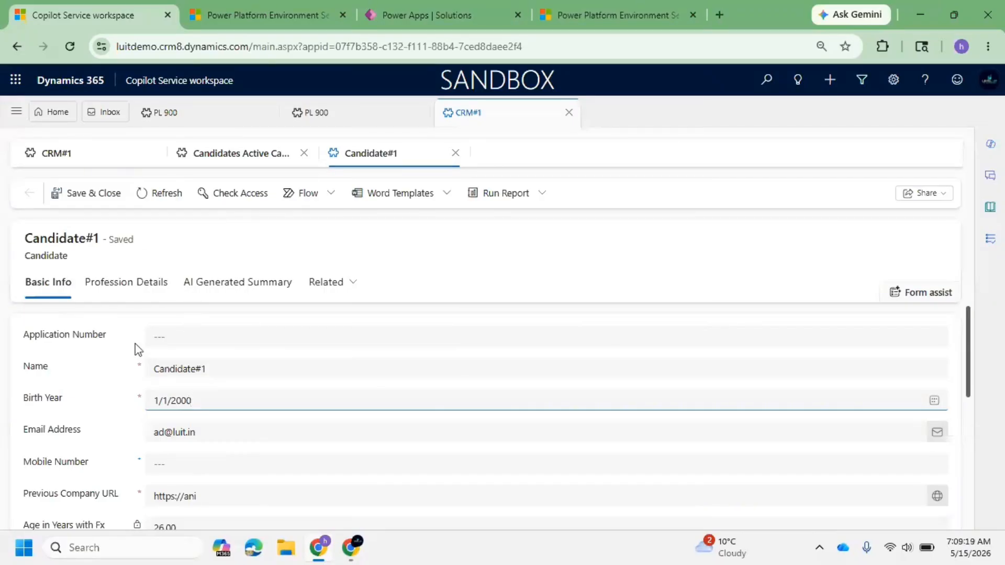
pyautogui.click(152, 301)
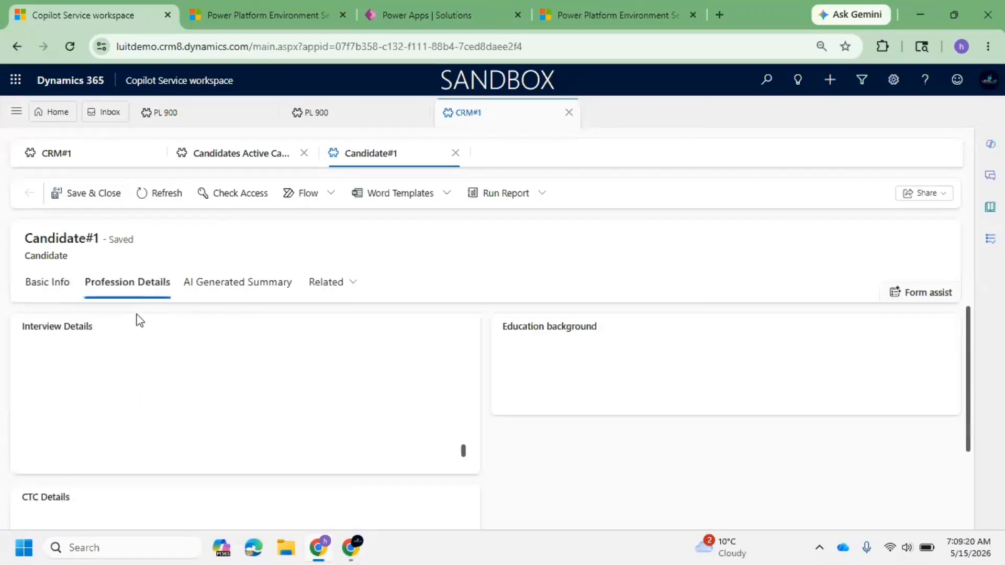
pyautogui.click(227, 295)
pyautogui.click(48, 298)
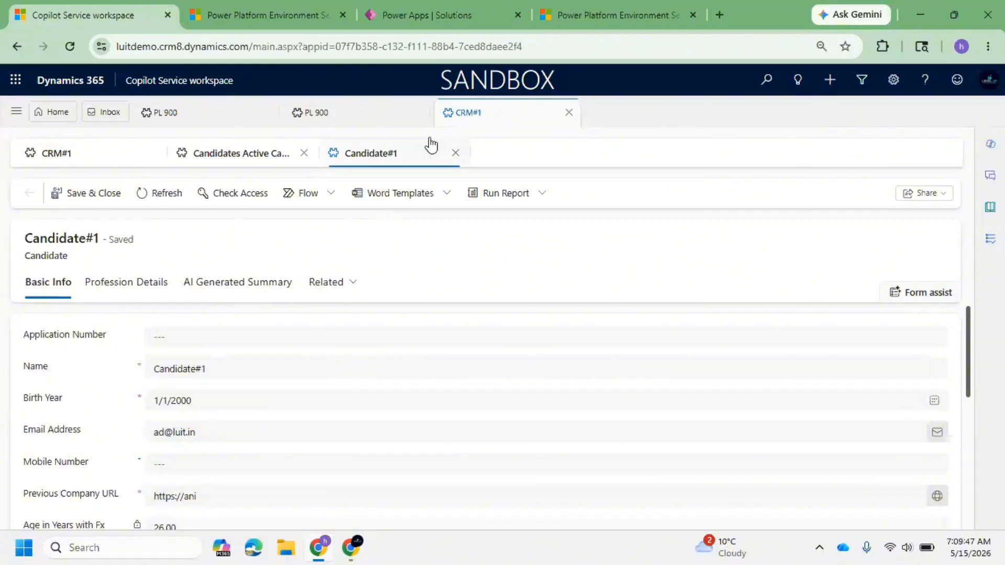
# Step: Open the CRM Customizations solution in Power Apps and return to the Solutions list
pyautogui.click(457, 16)
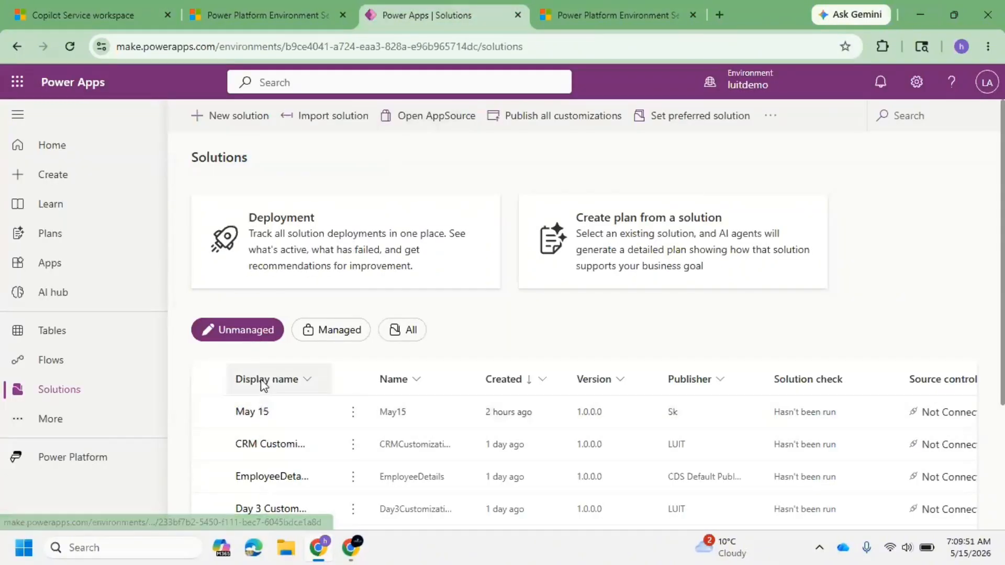
pyautogui.click(114, 10)
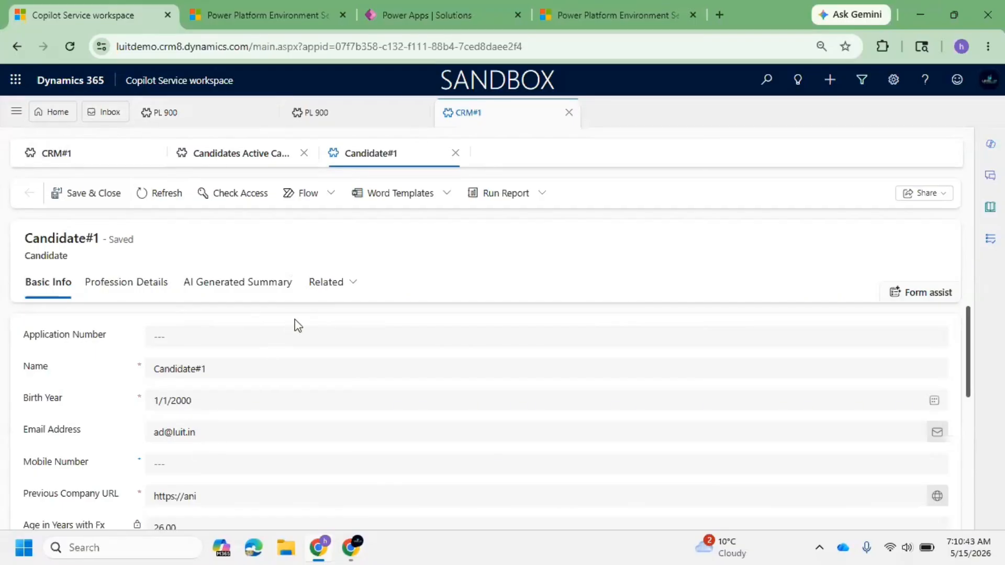
pyautogui.click(440, 20)
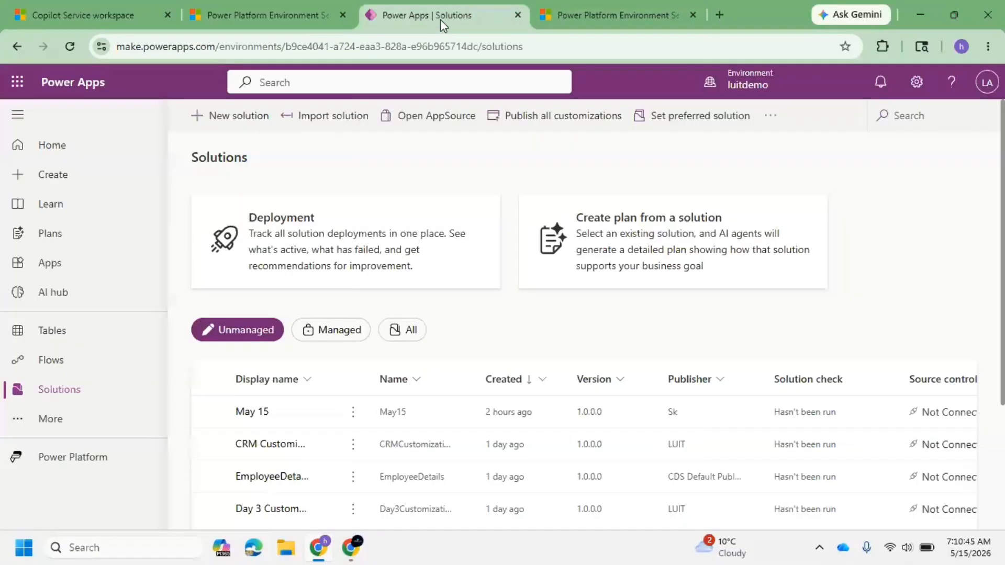
pyautogui.click(274, 446)
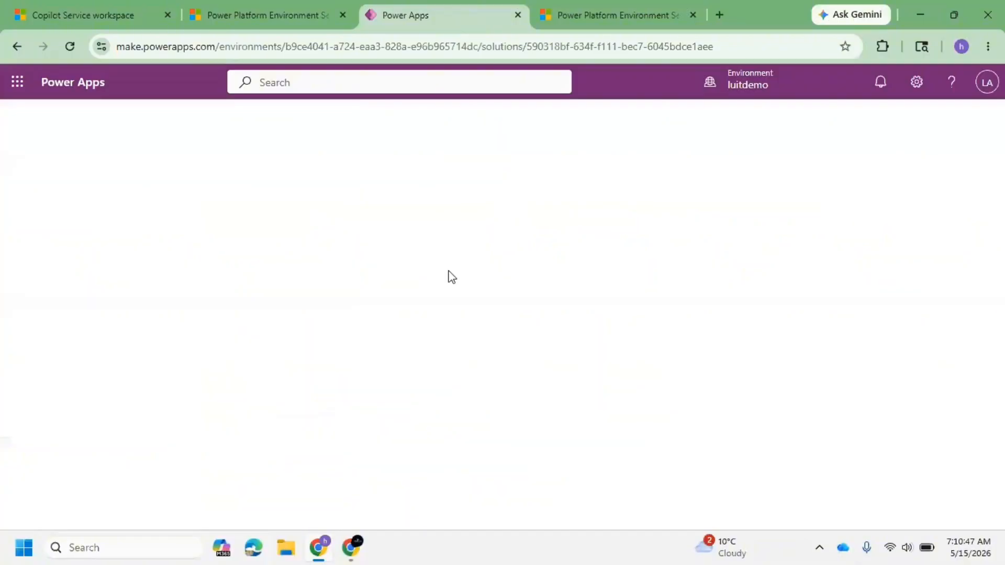
pyautogui.click(288, 7)
pyautogui.click(402, 18)
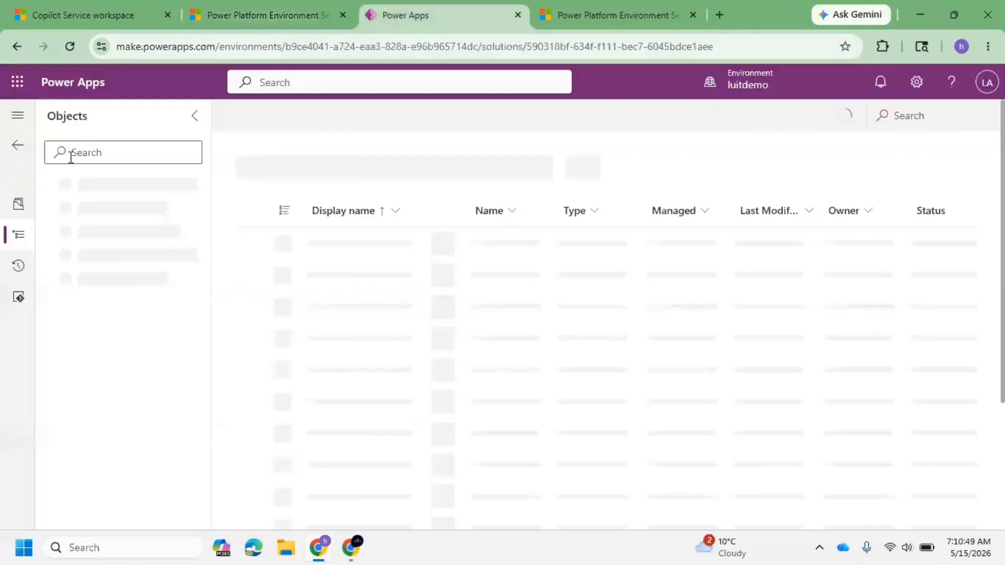
pyautogui.click(20, 146)
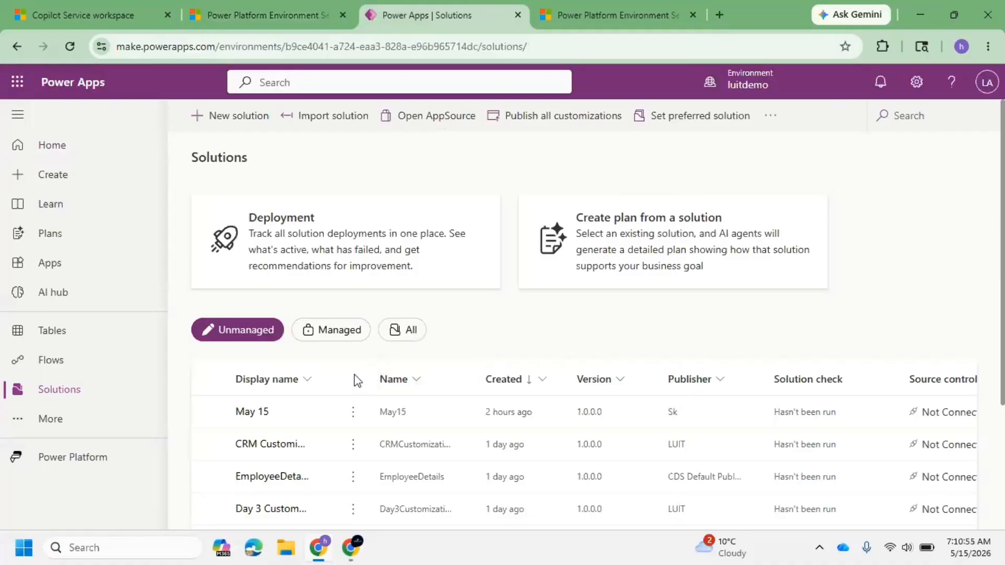
# Step: Widen the Display name column of the Solutions list to show full solution names
pyautogui.moveTo(332, 378); pyautogui.dragTo(447, 377)
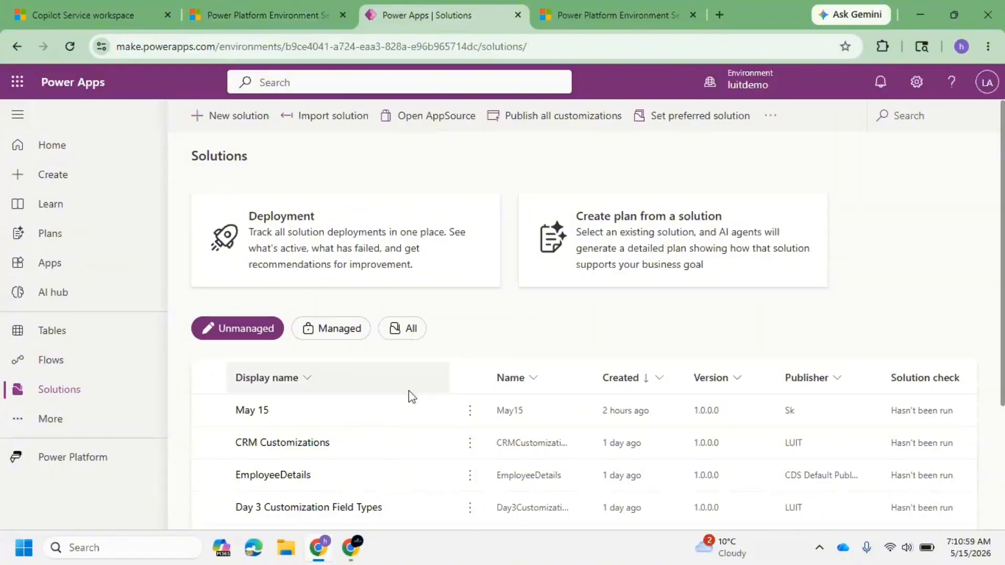
pyautogui.scroll(-3, 409, 397)
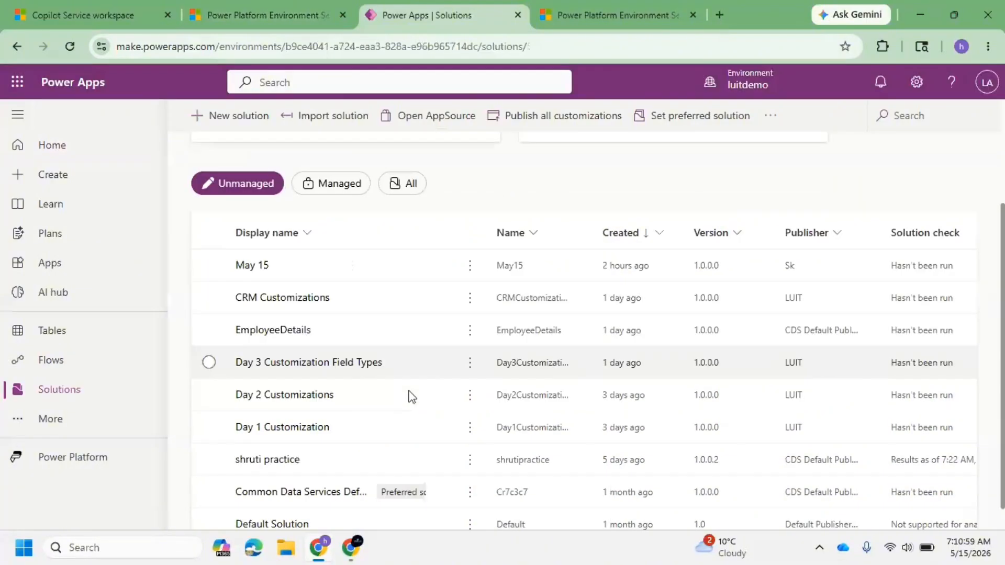
# Step: In the Day 3 Customization Field Types solution, create a new table with advanced properties named Bank Application
pyautogui.click(349, 362)
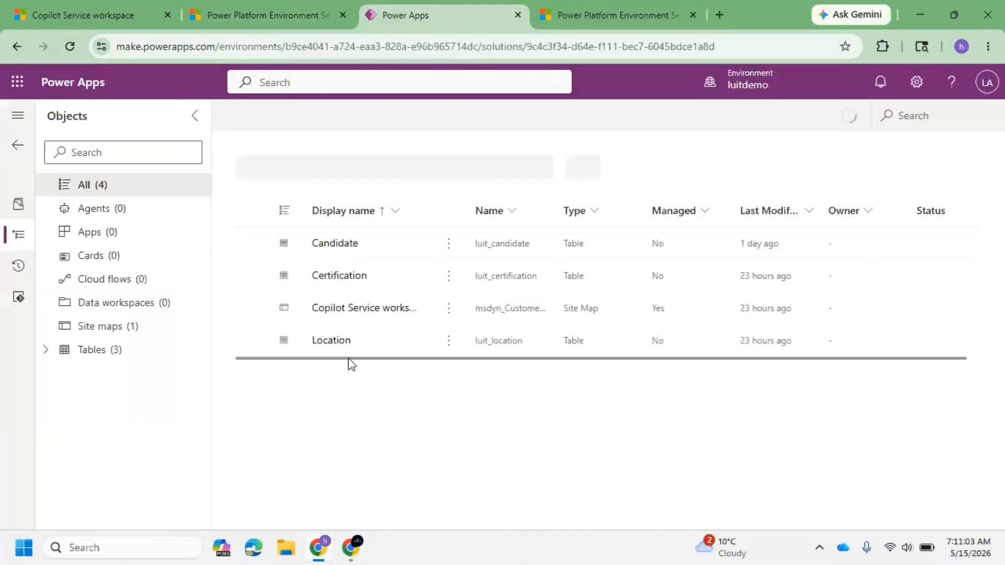
pyautogui.click(46, 350)
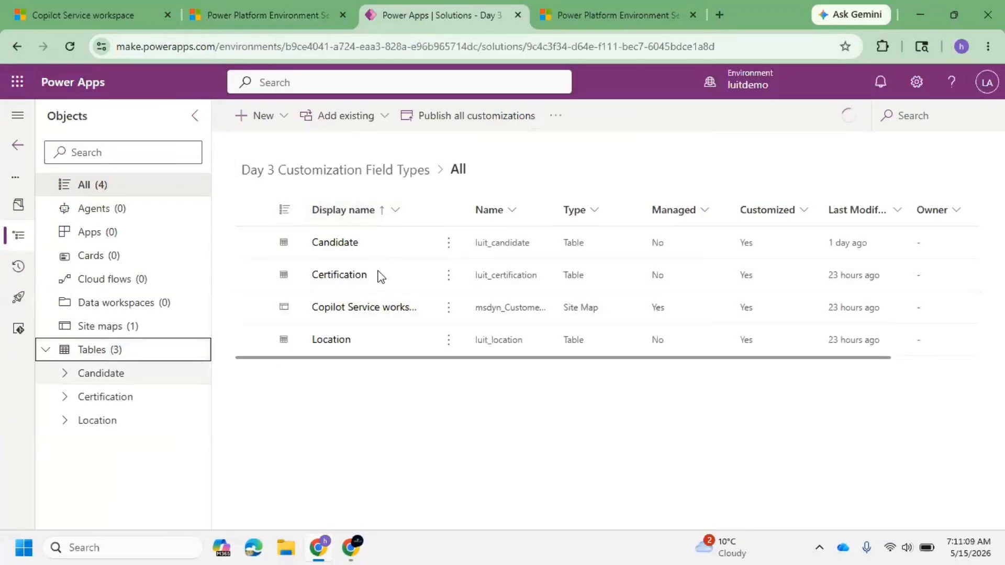
pyautogui.click(285, 124)
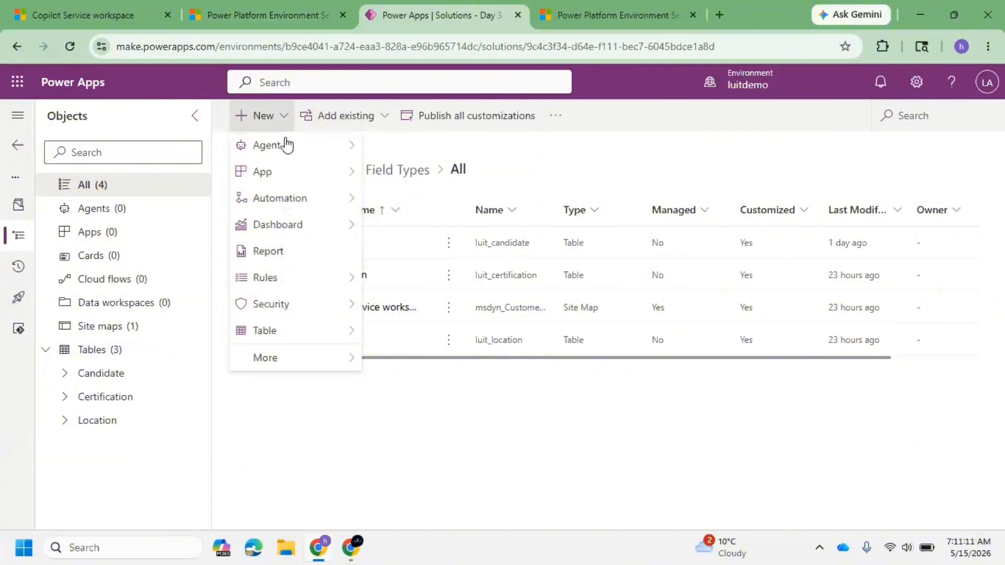
pyautogui.moveTo(306, 334)
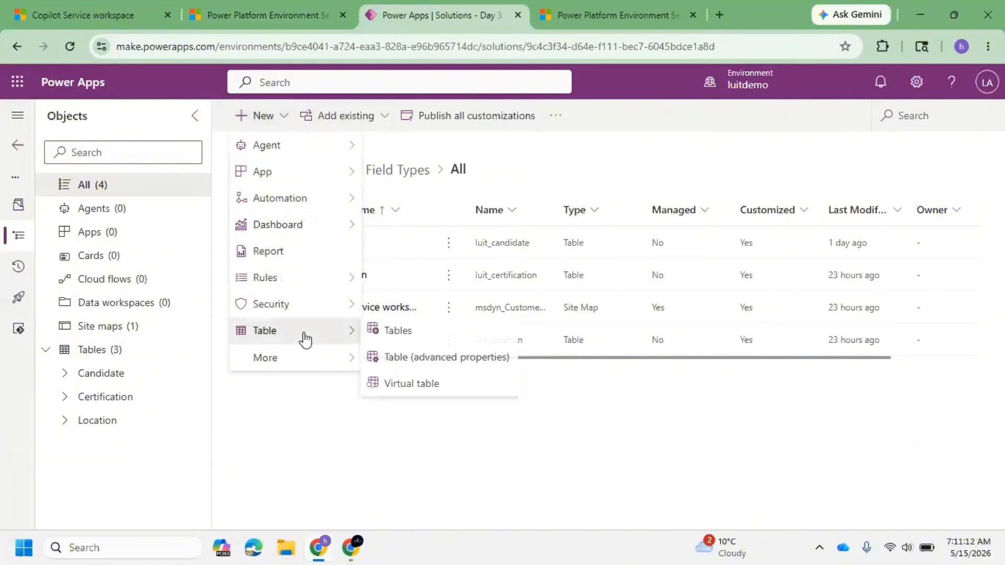
pyautogui.click(438, 357)
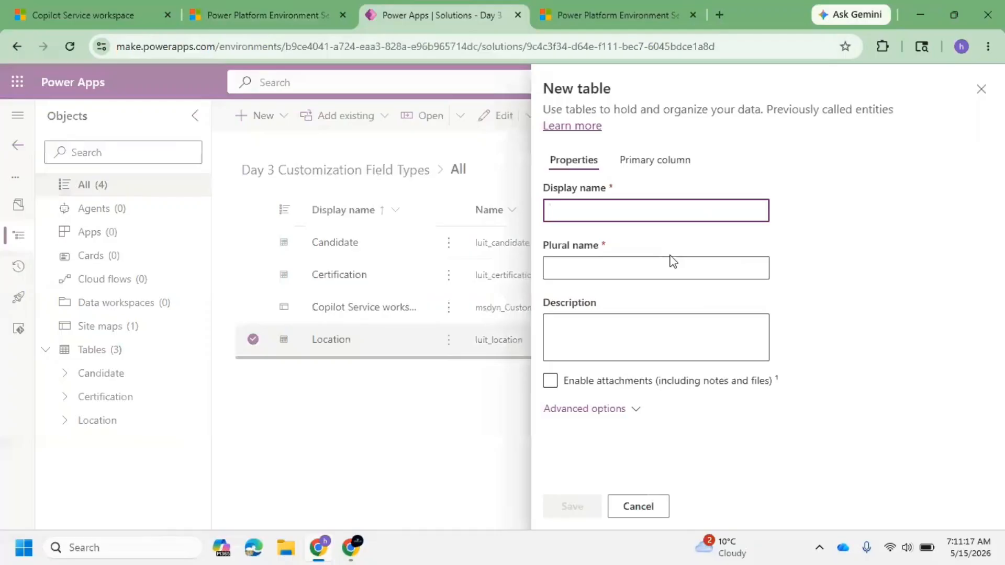
pyautogui.write('Bank App')
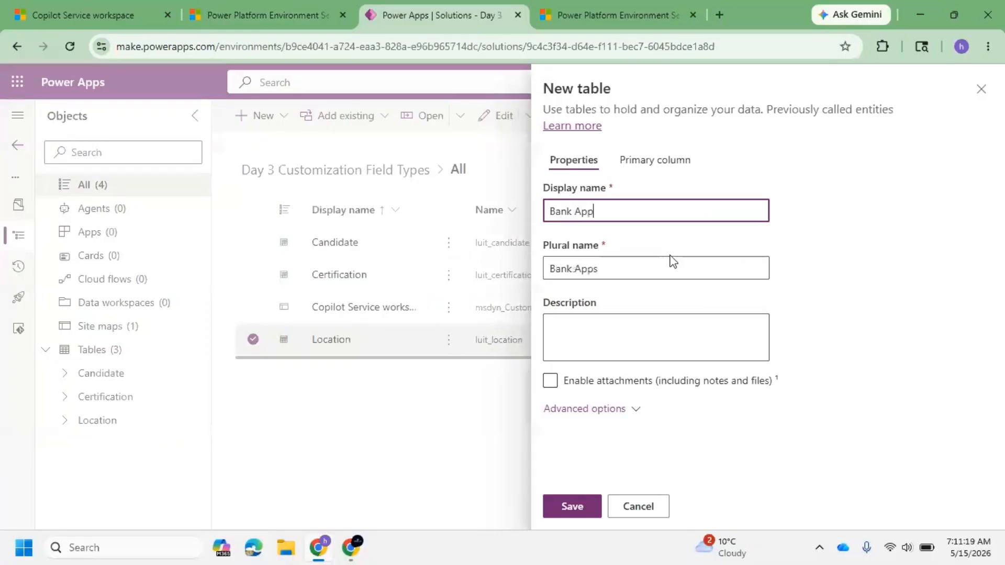
pyautogui.write('lication')
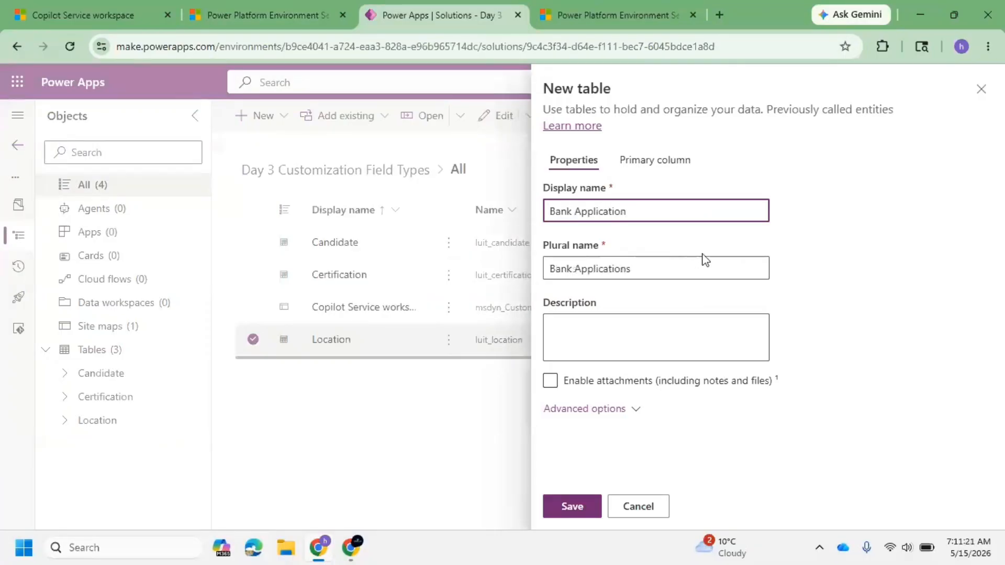
# Step: Enable attachments, set the table's record ownership to Organization, and save the Bank Application table
pyautogui.click(636, 408)
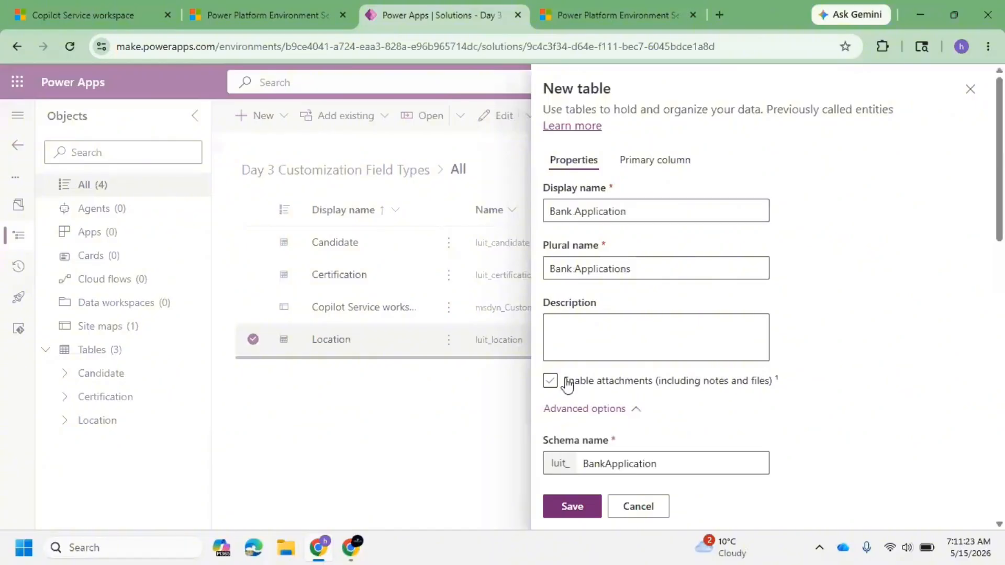
pyautogui.click(560, 384)
pyautogui.scroll(-7, 634, 359)
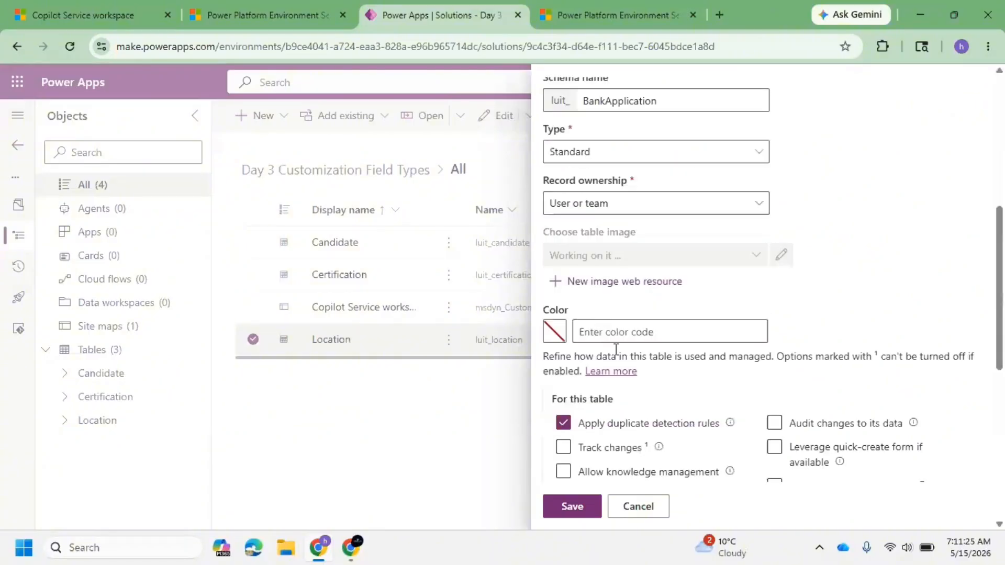
pyautogui.click(635, 197)
pyautogui.click(616, 255)
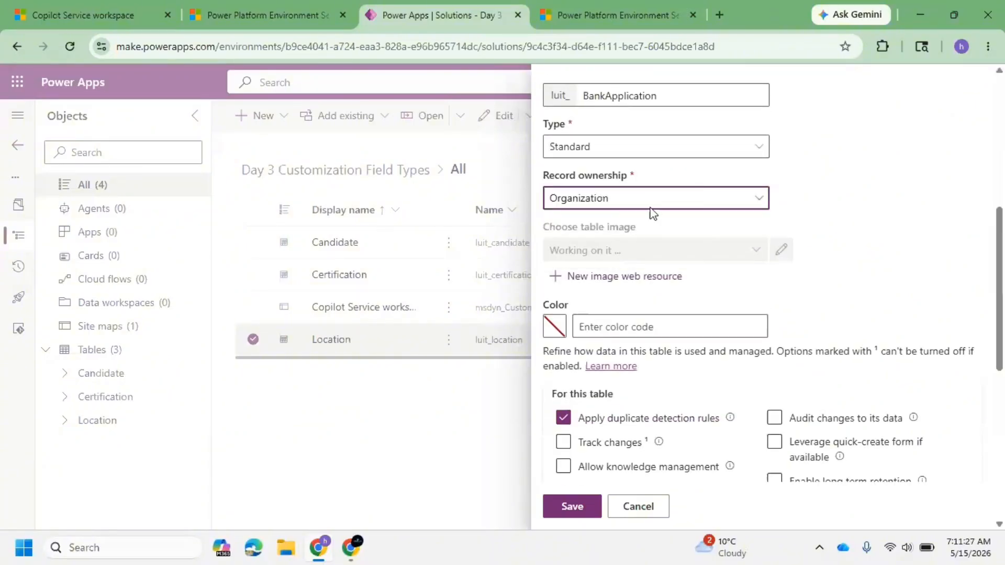
pyautogui.scroll(-10, 618, 314)
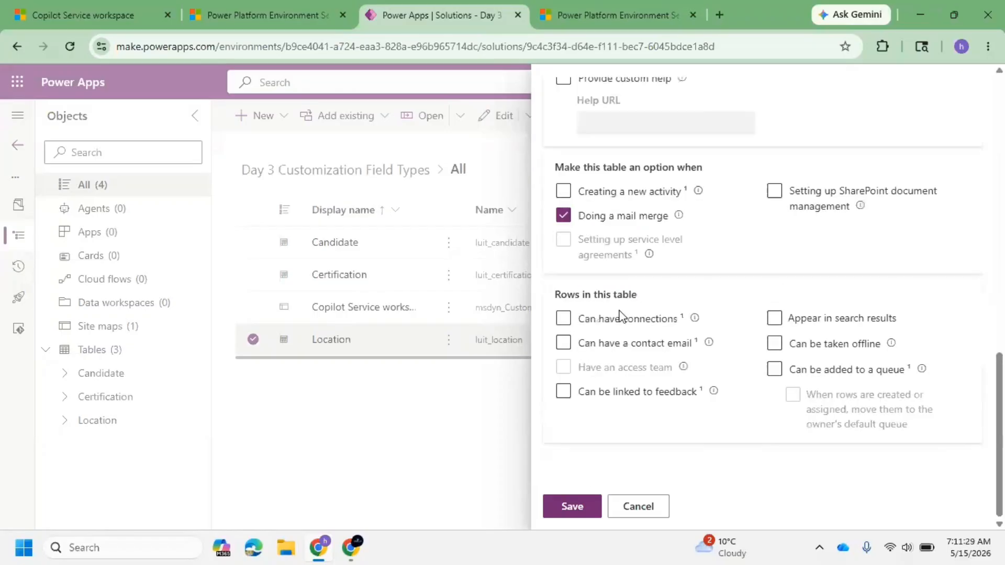
pyautogui.click(568, 509)
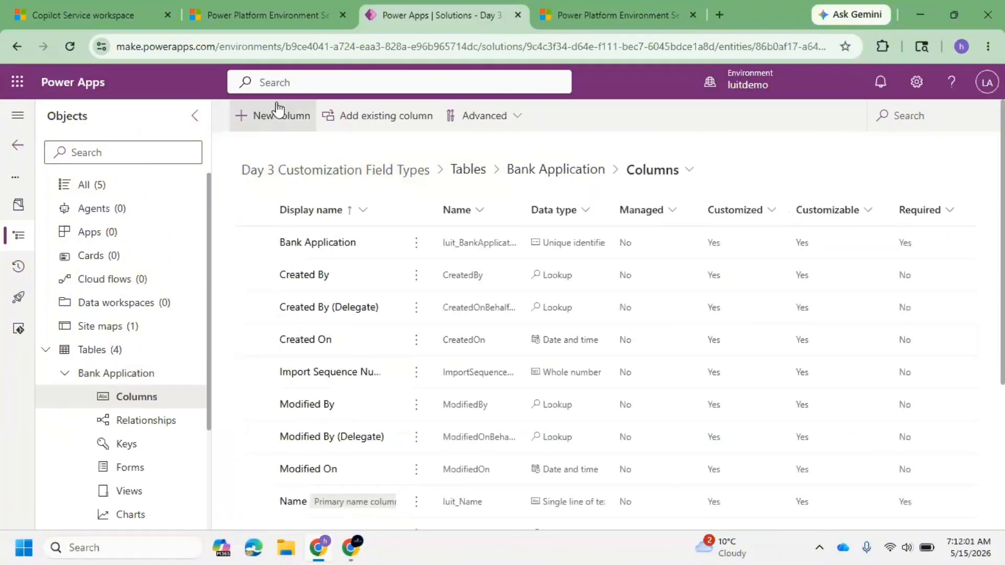
# Step: Browse the Bank Application table's default columns
pyautogui.click(271, 117)
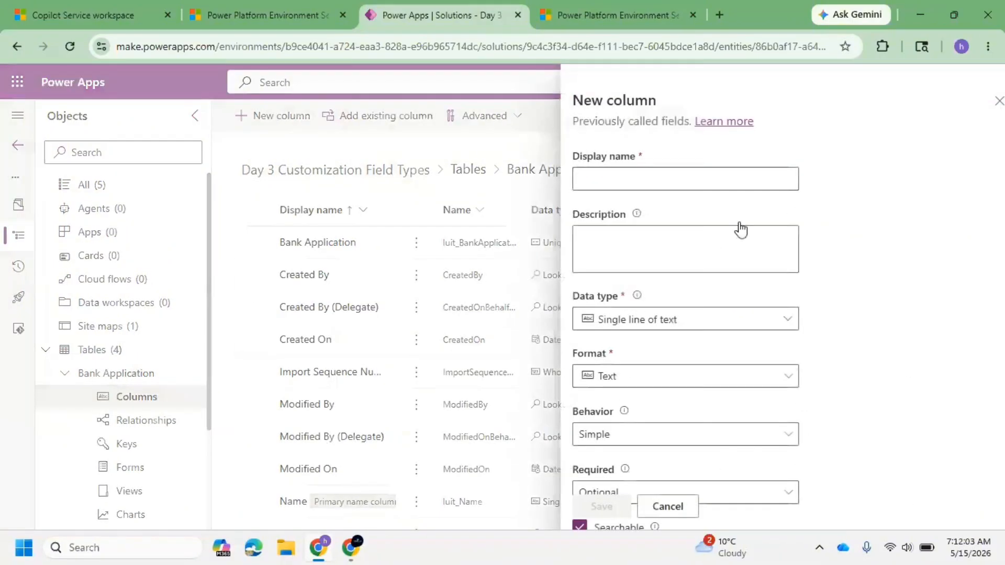
pyautogui.click(971, 104)
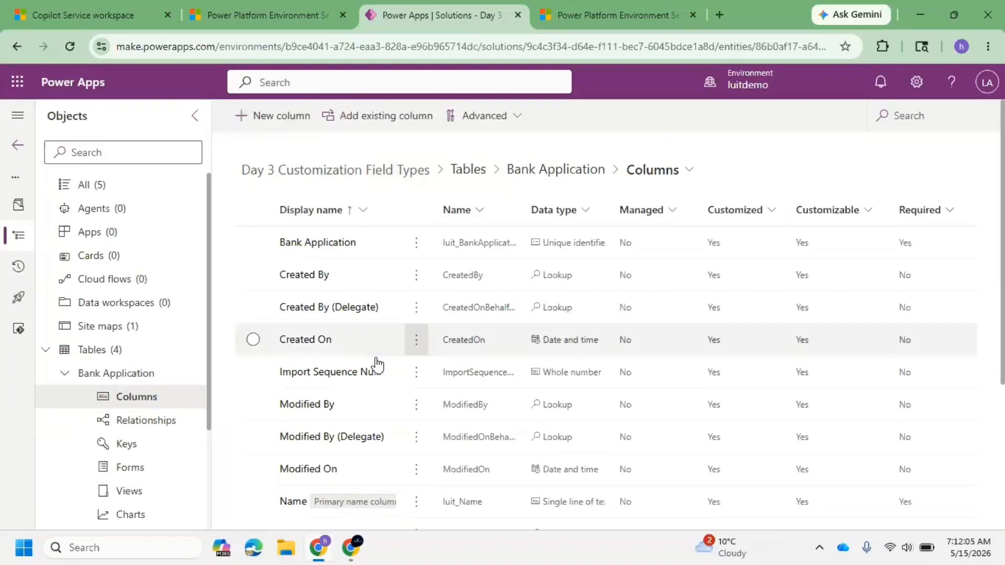
pyautogui.scroll(-4, 329, 412)
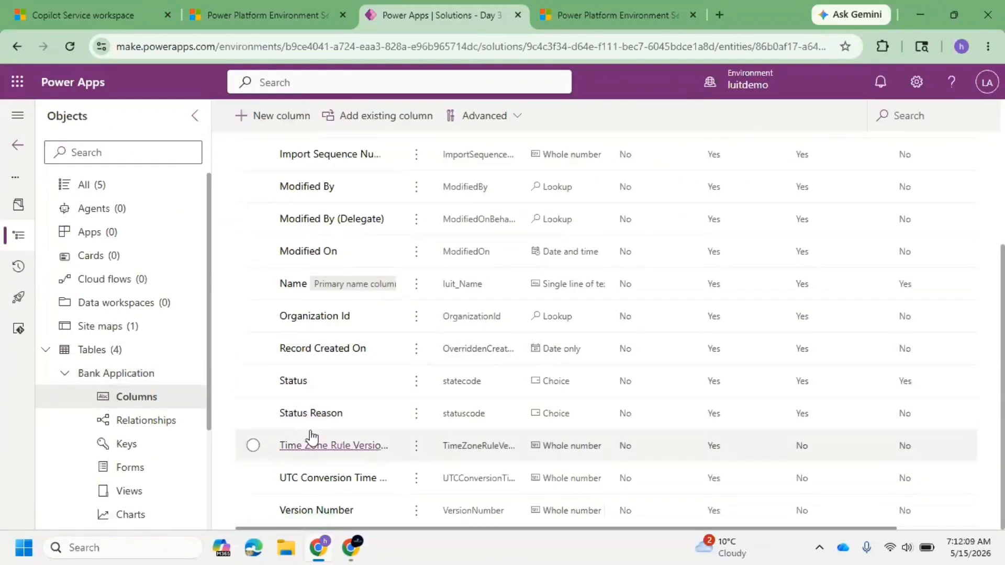
pyautogui.scroll(1, 336, 401)
pyautogui.scroll(4, 338, 414)
pyautogui.scroll(-3, 352, 438)
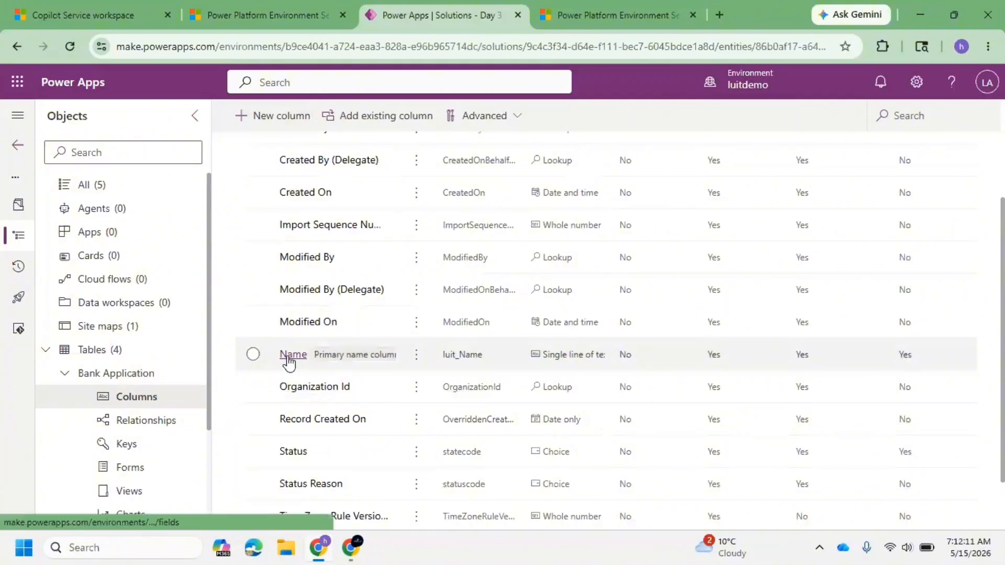
# Step: Rename the primary Name column's display name to Applicant Name and save it
pyautogui.click(290, 355)
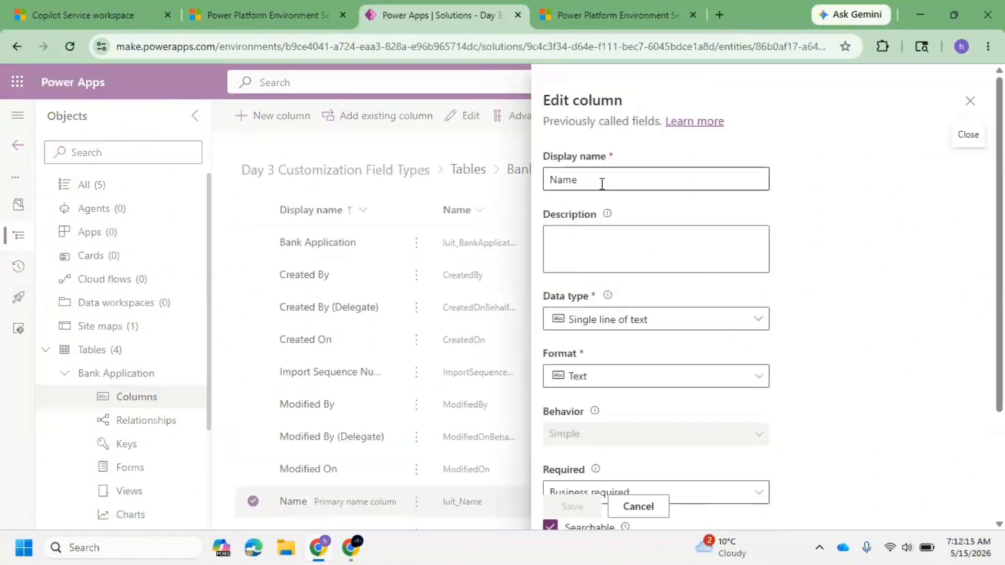
pyautogui.click(600, 183)
pyautogui.press('Home')
pyautogui.write('Applica')
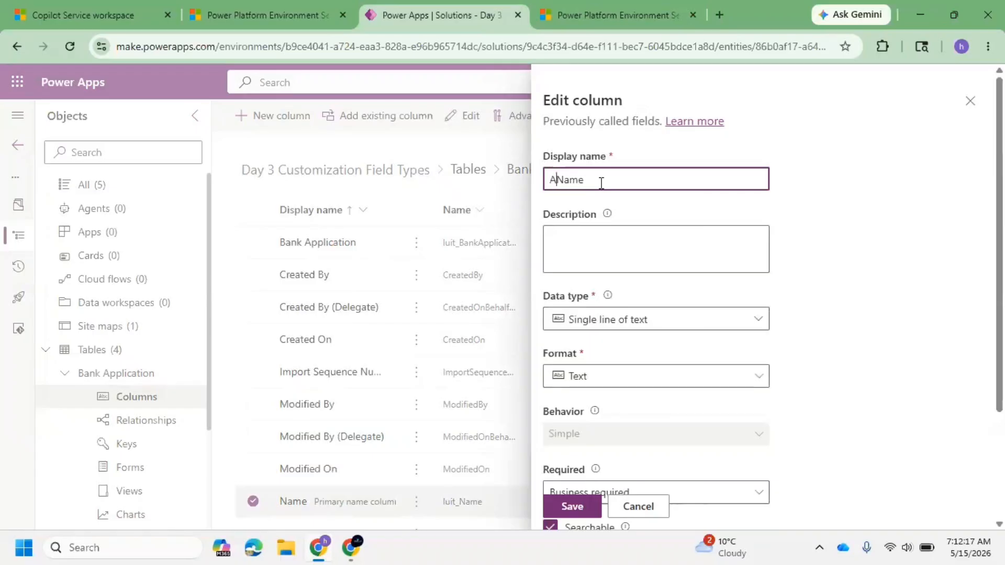
pyautogui.write('nt')
pyautogui.scroll(-3, 696, 366)
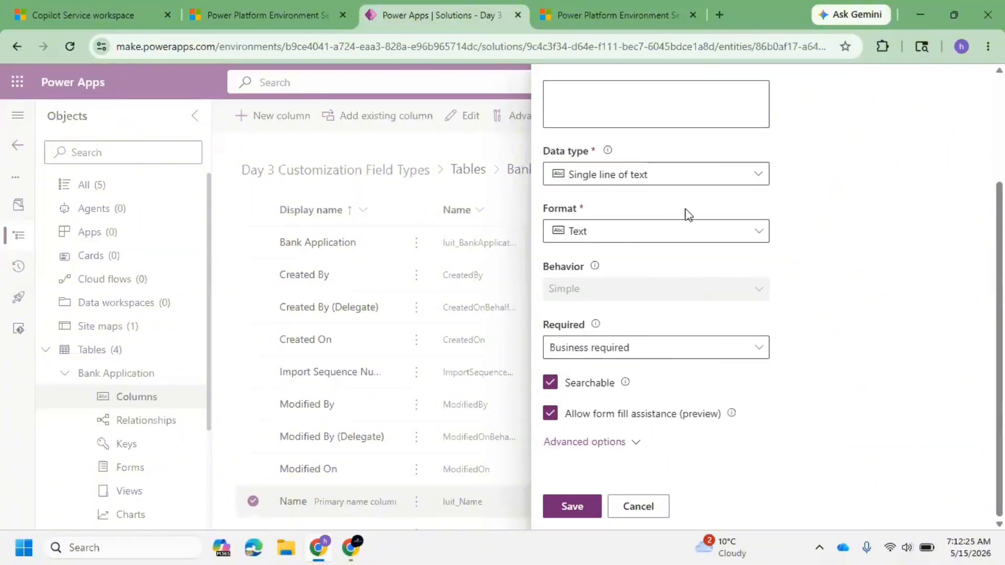
pyautogui.scroll(3, 684, 213)
pyautogui.click(572, 507)
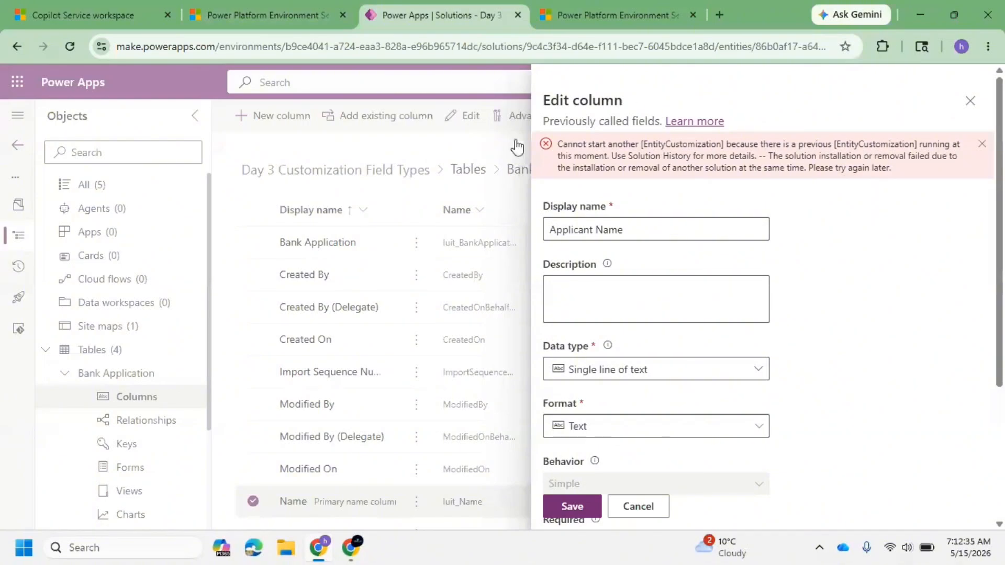
pyautogui.click(585, 506)
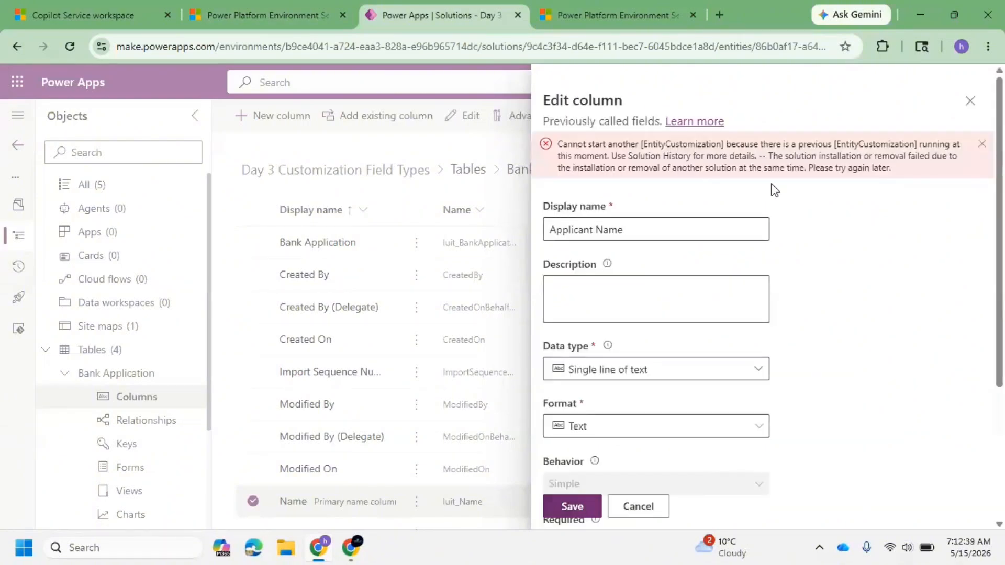
# Step: Keep the Edit column panel open and duplicate the Power Apps browser tab
pyautogui.click(971, 100)
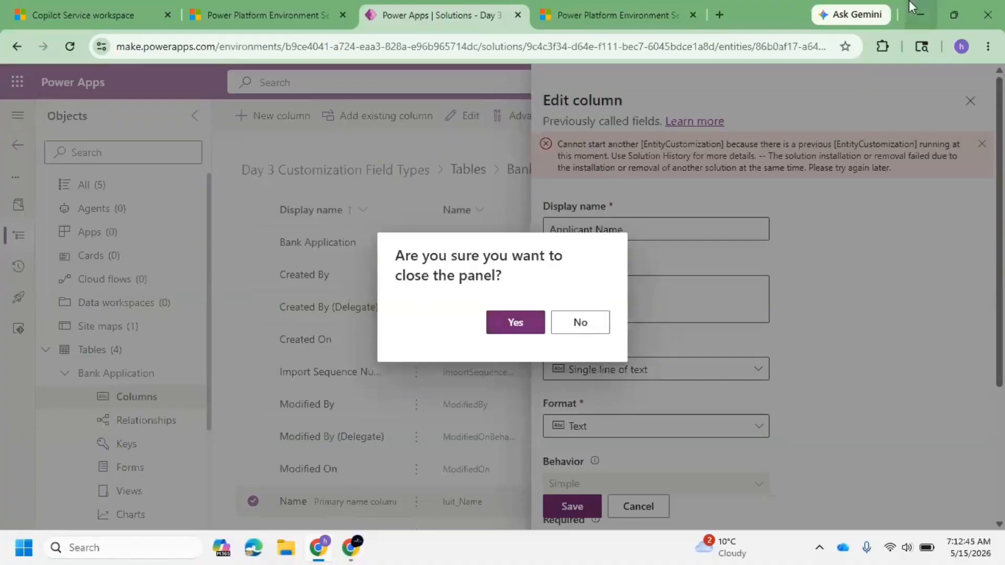
pyautogui.click(576, 327)
pyautogui.rightClick(425, 19)
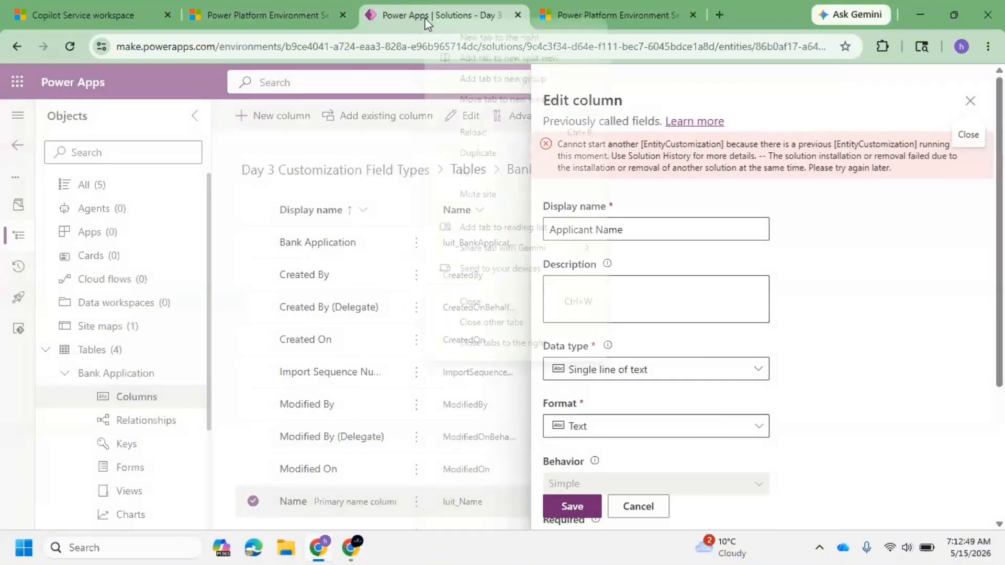
pyautogui.click(473, 153)
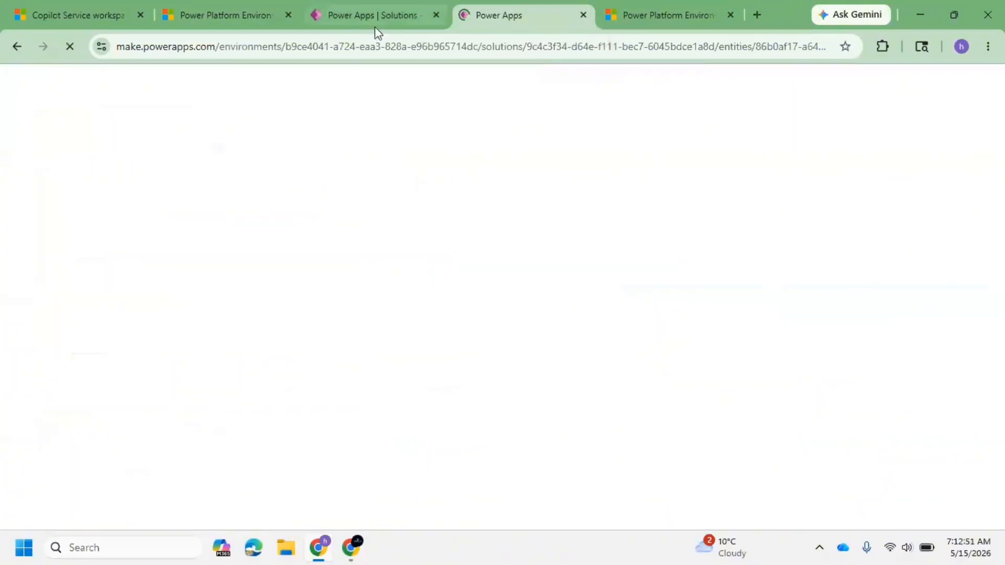
pyautogui.click(376, 19)
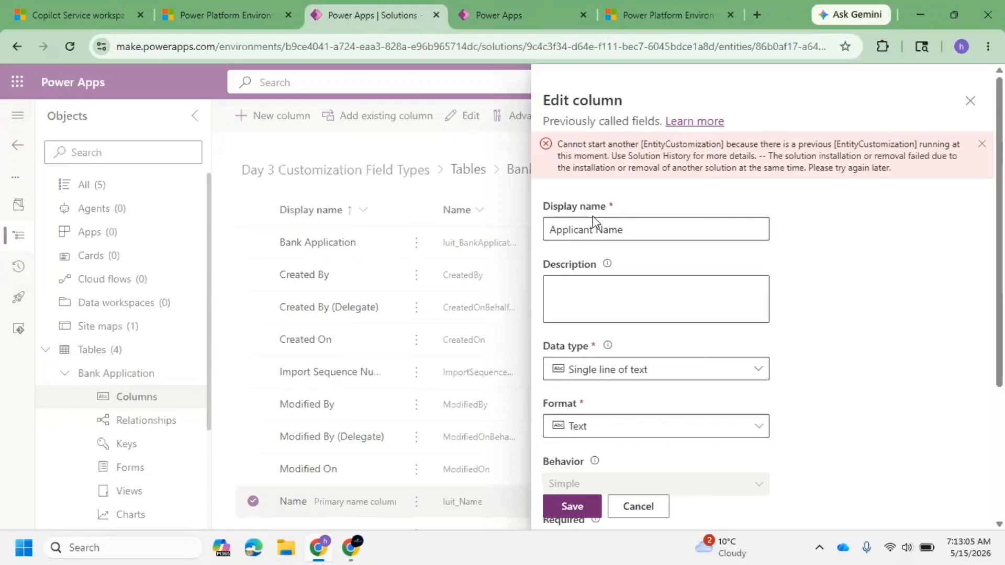
# Step: Expand the Name column's advanced options and inspect its schema and logical names
pyautogui.scroll(-4, 820, 411)
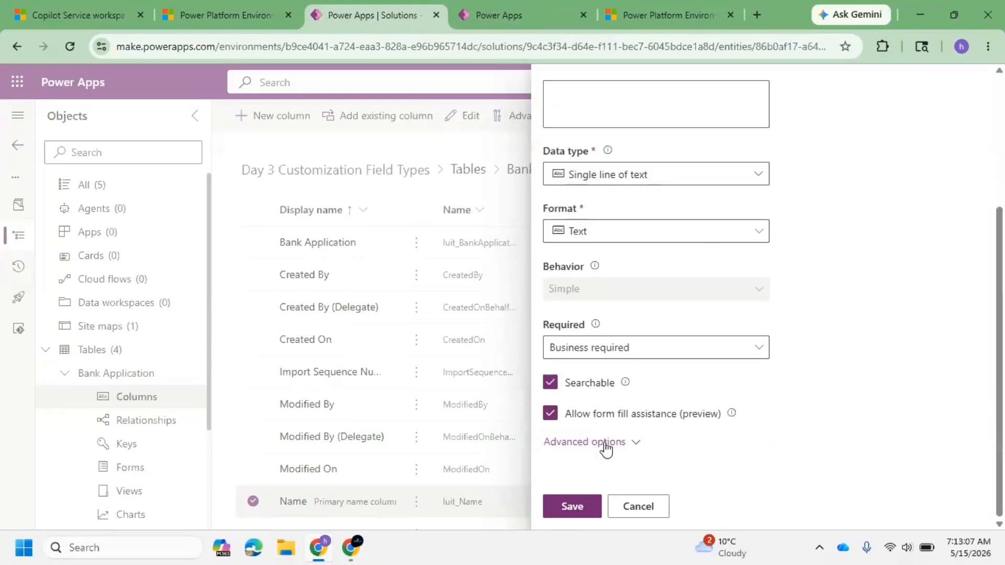
pyautogui.click(629, 443)
pyautogui.scroll(-4, 668, 335)
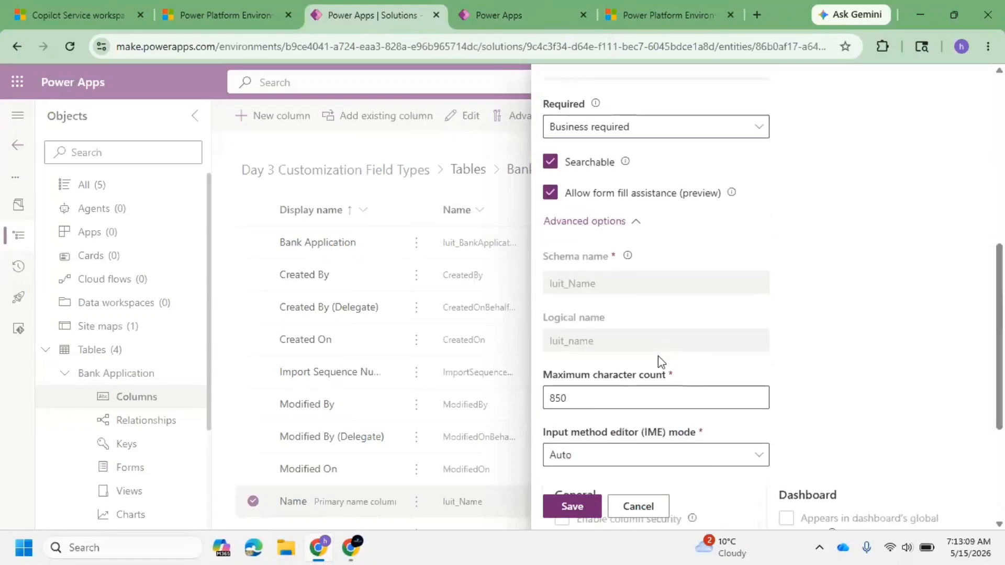
pyautogui.moveTo(637, 347); pyautogui.dragTo(538, 349)
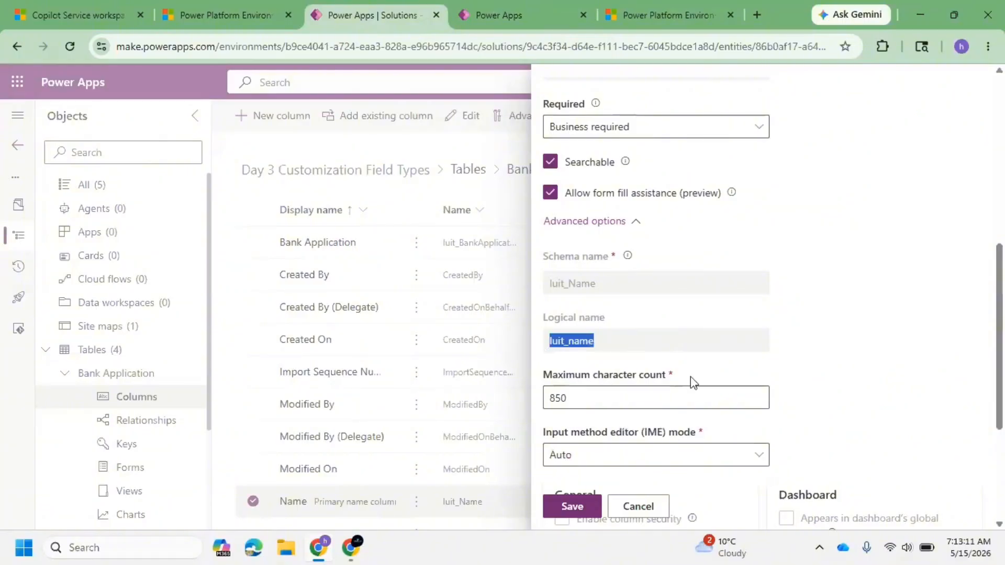
pyautogui.scroll(8, 673, 384)
# Step: In the duplicated tab, rename the Created On column's display name to begin with Application Submitted and save it
pyautogui.click(474, 3)
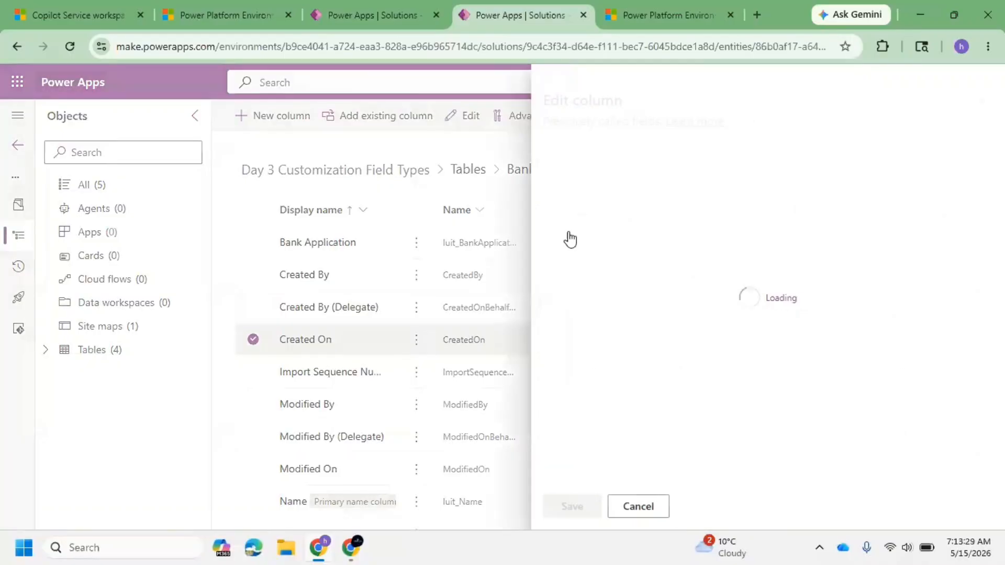
pyautogui.click(616, 183)
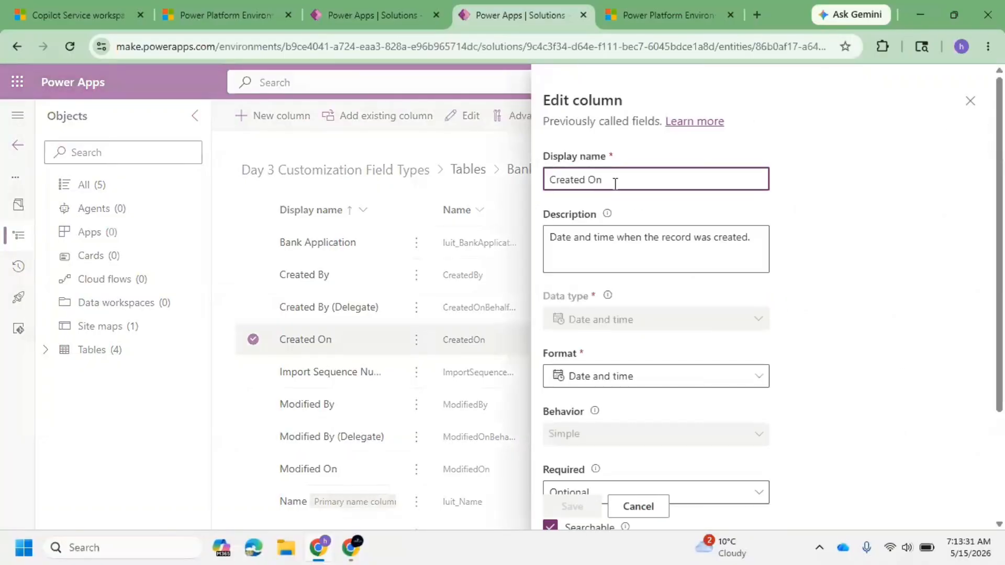
pyautogui.write('Application ')
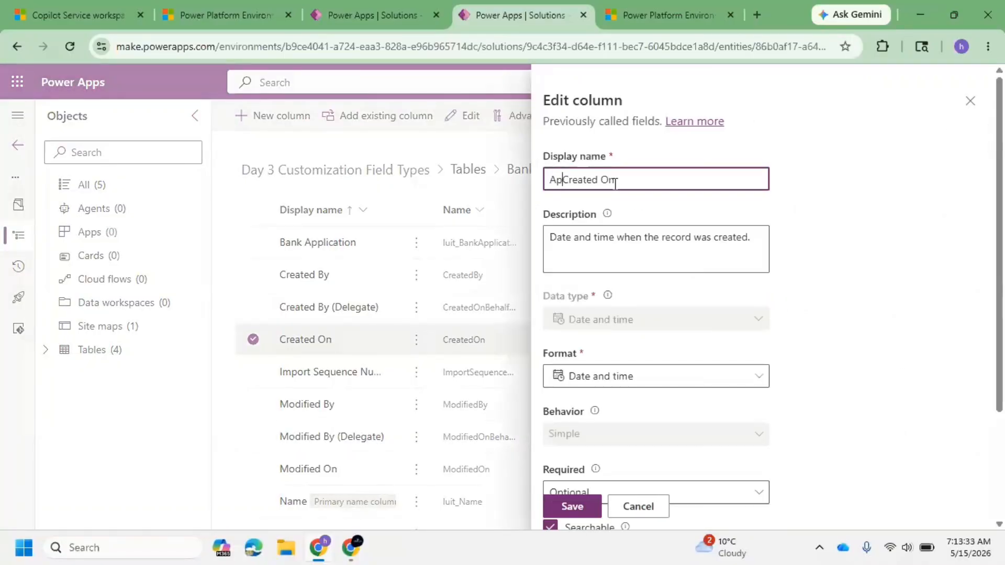
pyautogui.write('Submitted')
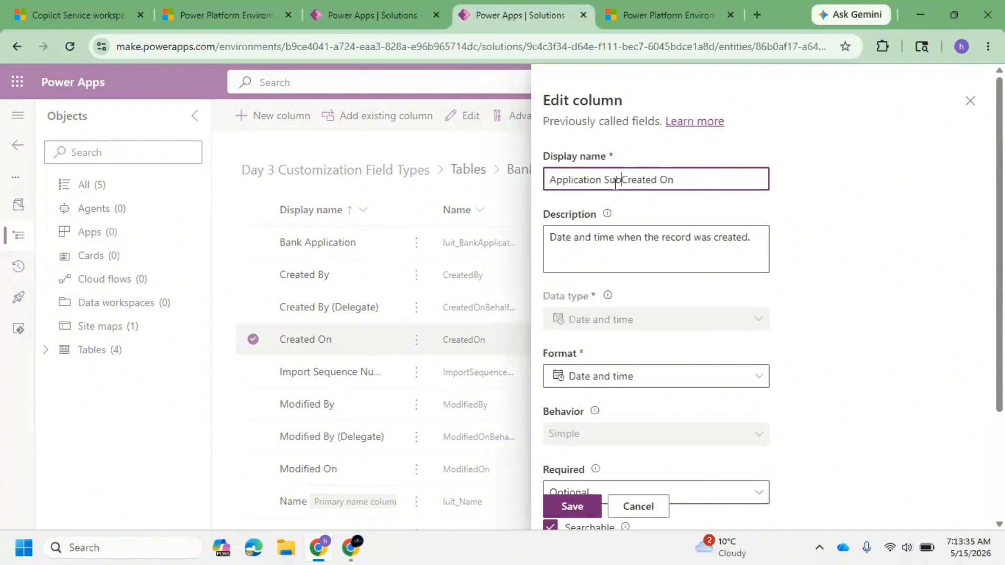
pyautogui.press('Delete')
pyautogui.press('Delete')
pyautogui.press('Delete')
pyautogui.press('Delete')
pyautogui.press('Delete')
pyautogui.press('Delete')
pyautogui.press('Delete')
pyautogui.click(573, 506)
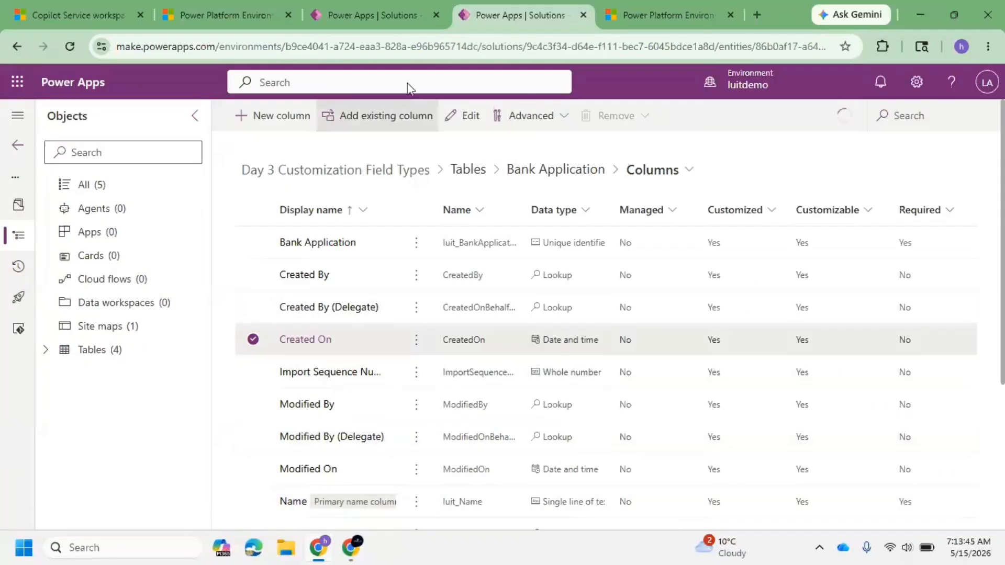
# Step: In the original tab, rename the Created By column's display name to Application Submitted By and save it
pyautogui.click(407, 7)
pyautogui.click(596, 512)
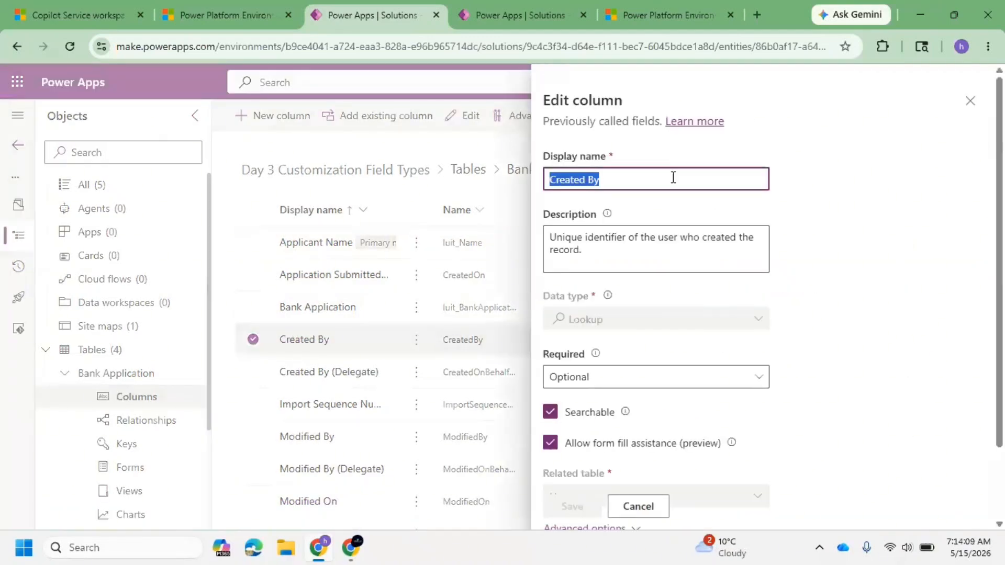
pyautogui.write('Applicant')
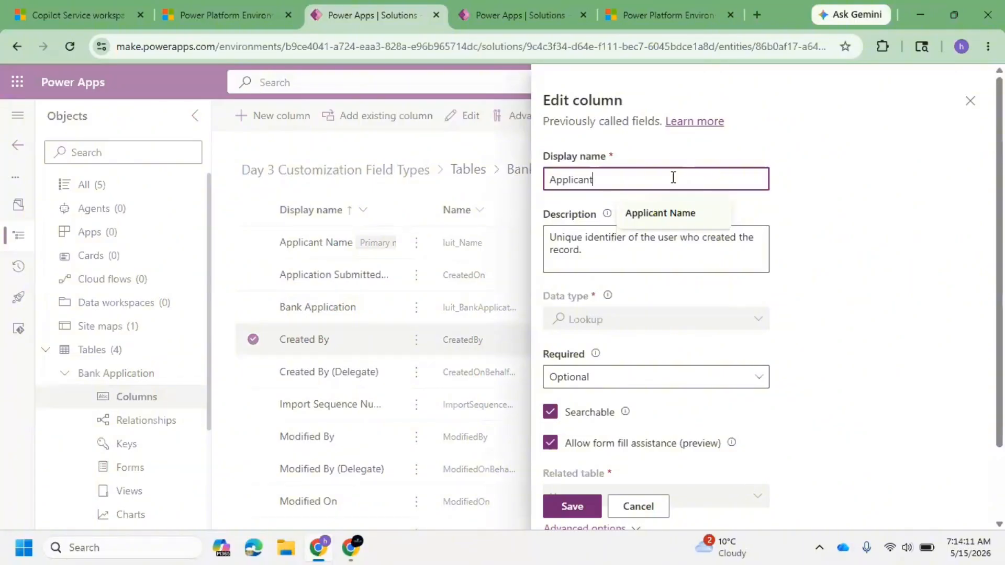
pyautogui.press('BackSpace')
pyautogui.press('BackSpace')
pyautogui.write('tion Submit')
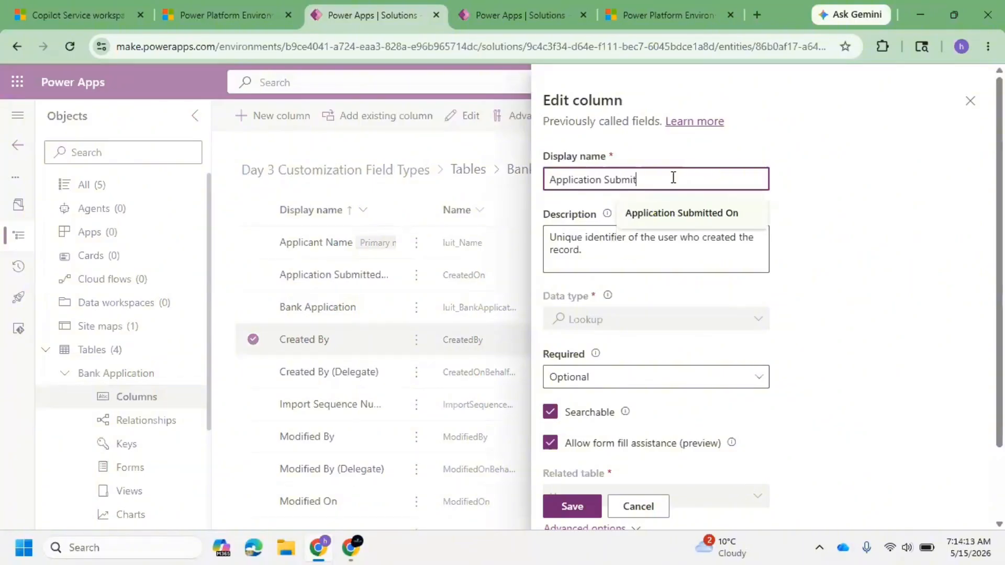
pyautogui.write('ted By')
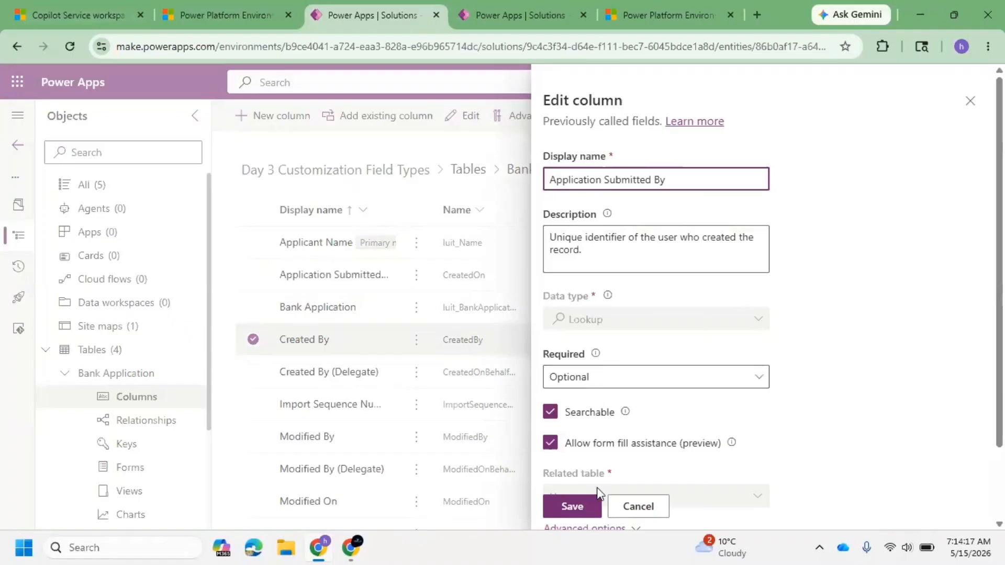
pyautogui.click(591, 504)
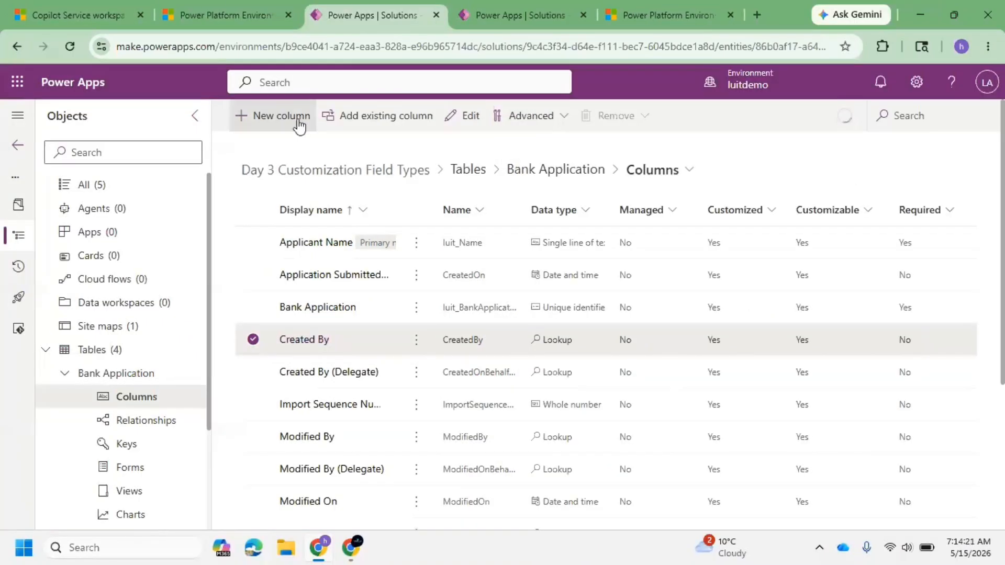
# Step: Add a new column named Any Valid Govt Id Proof with the File data type and save it
pyautogui.click(298, 126)
pyautogui.click(636, 178)
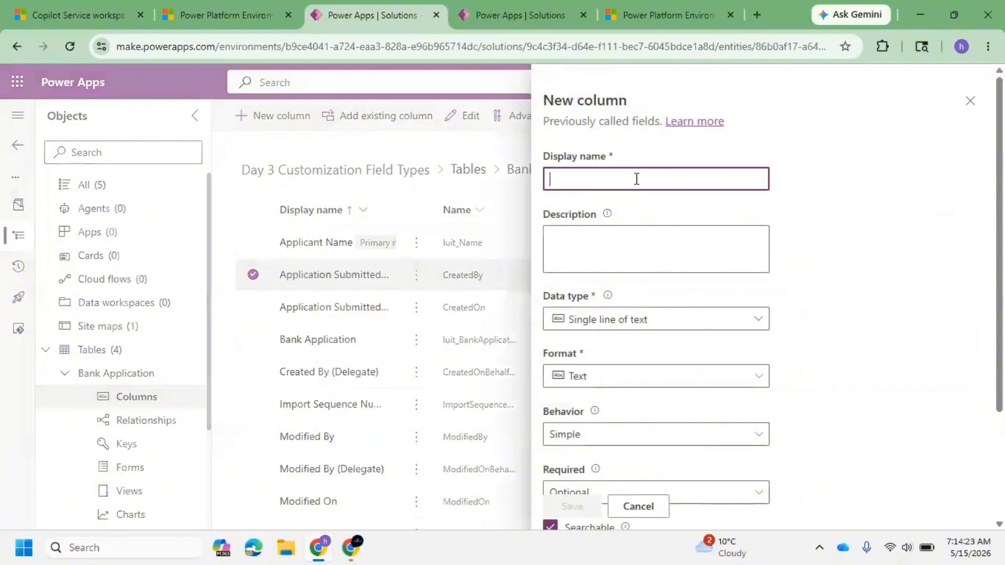
pyautogui.write('Goo')
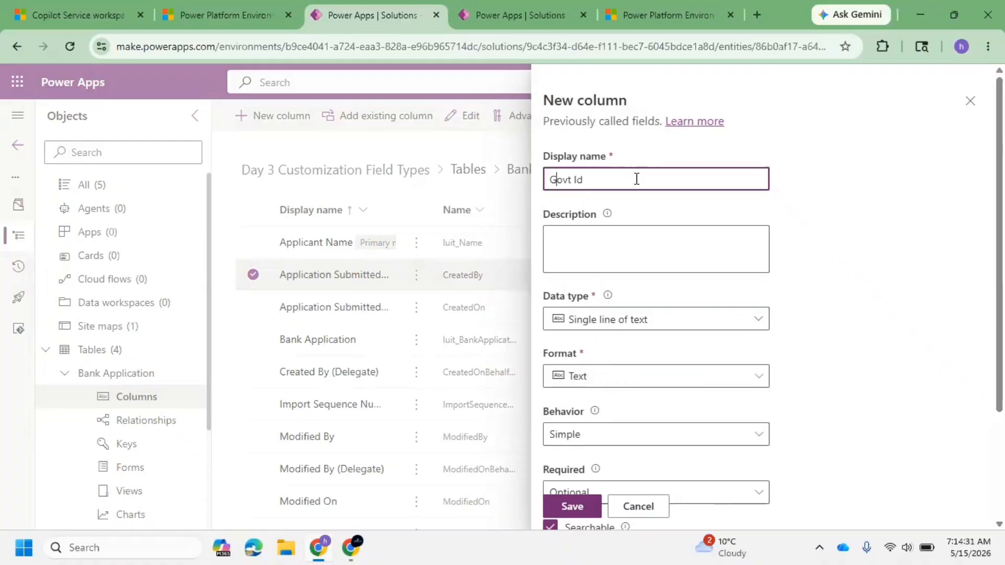
pyautogui.write('Any Valid')
pyautogui.click(654, 322)
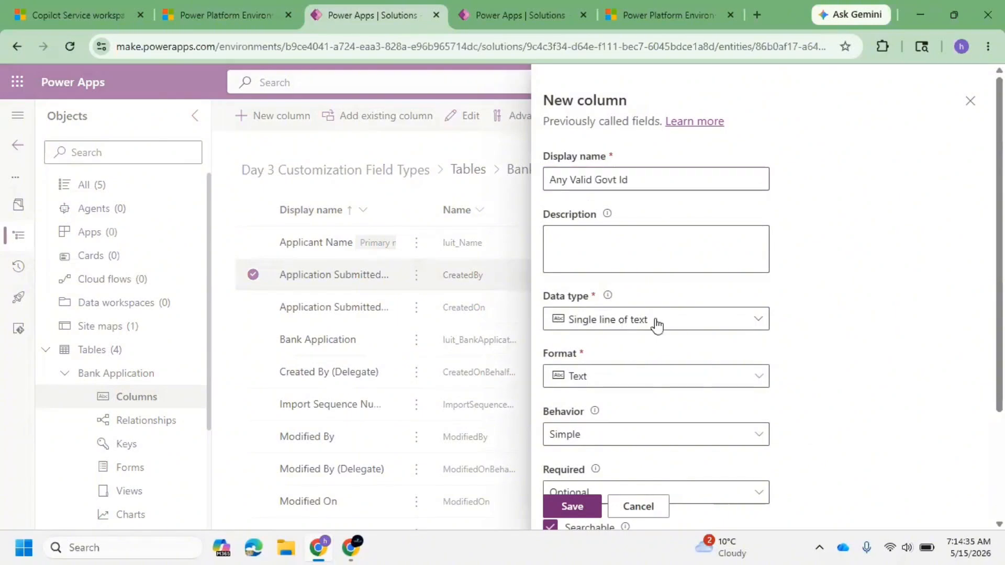
pyautogui.scroll(-3, 661, 366)
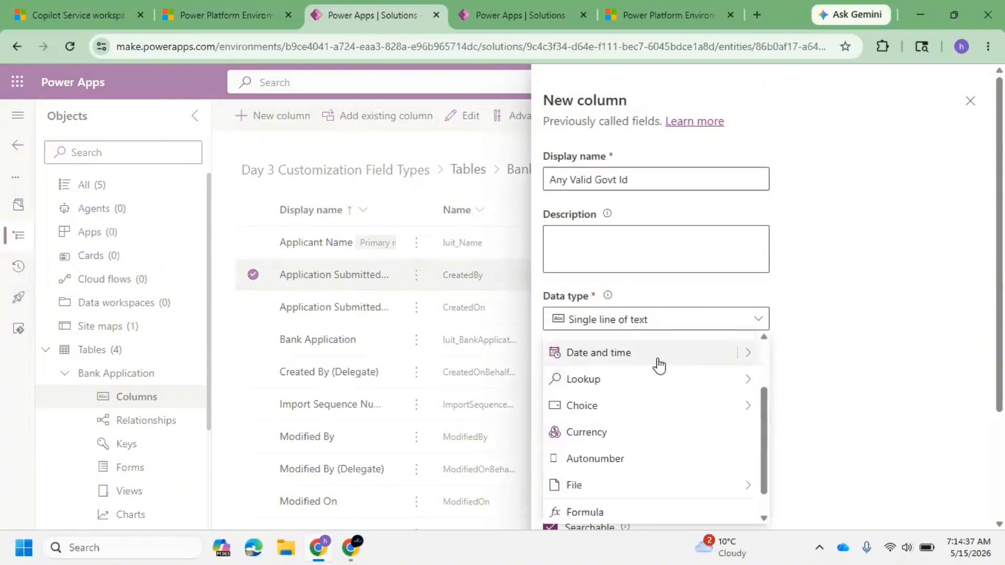
pyautogui.scroll(1, 668, 370)
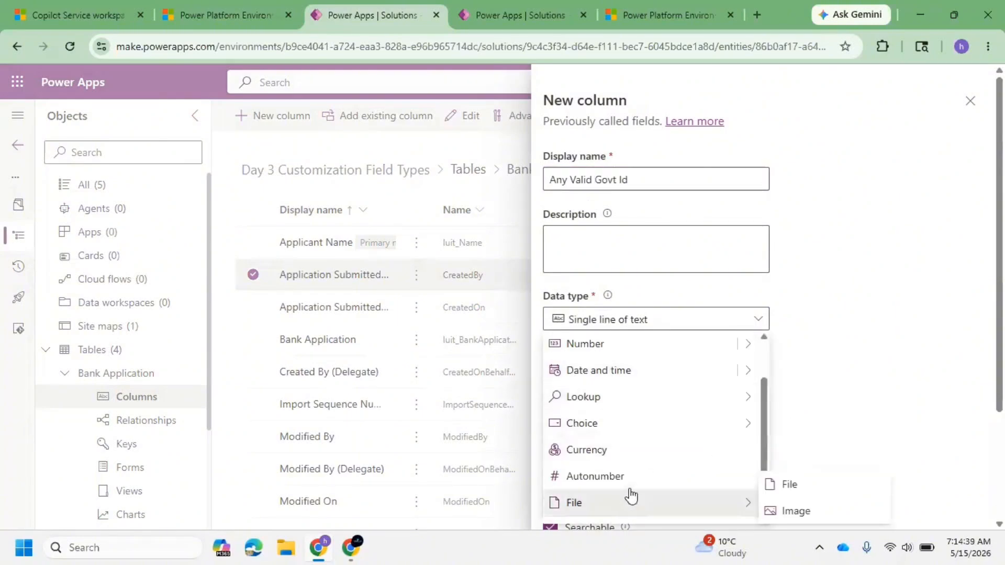
pyautogui.moveTo(658, 500)
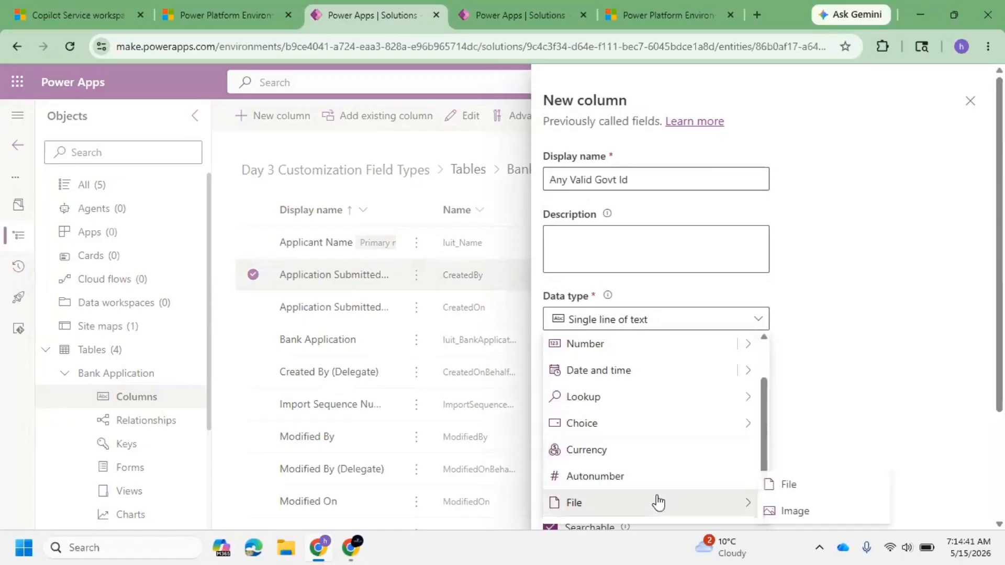
pyautogui.click(807, 487)
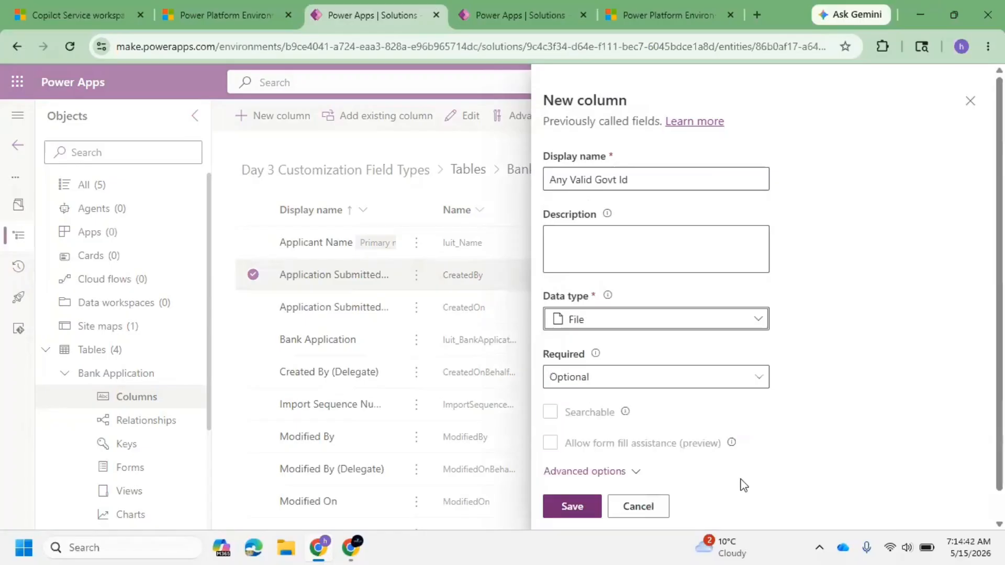
pyautogui.click(701, 179)
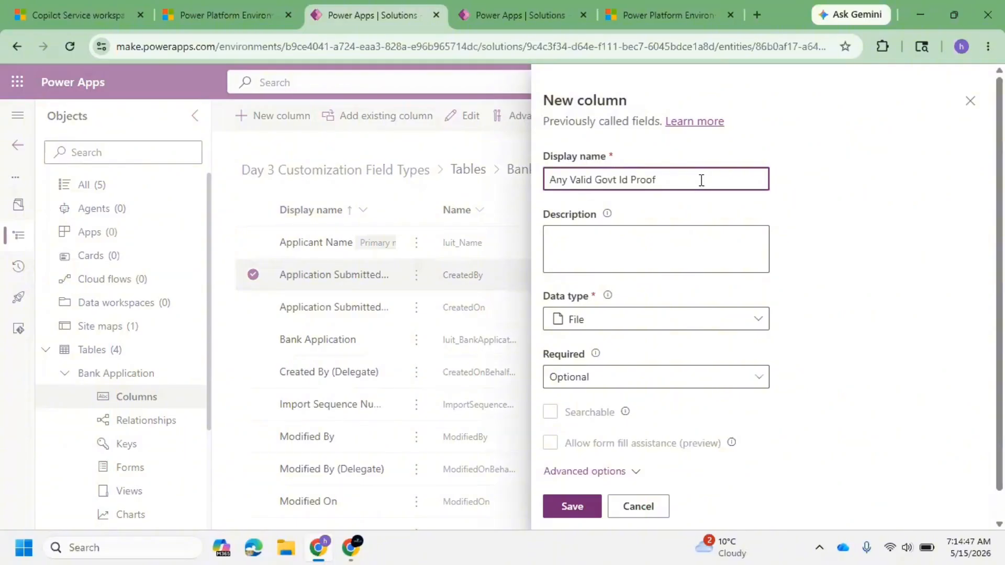
pyautogui.click(588, 512)
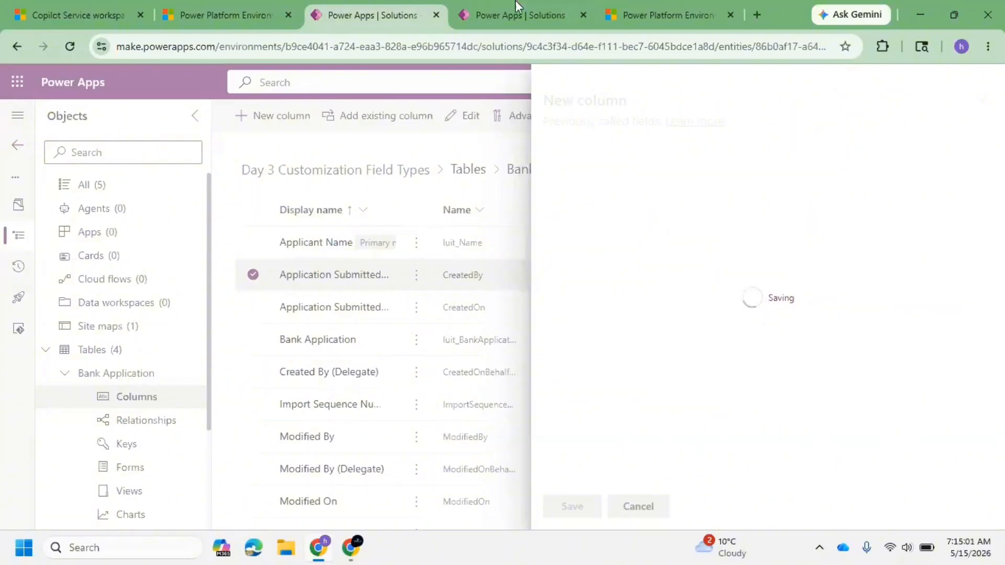
# Step: In the other tab, add a new Address column as single line of text in Text area format and save it
pyautogui.click(518, 15)
pyautogui.click(293, 118)
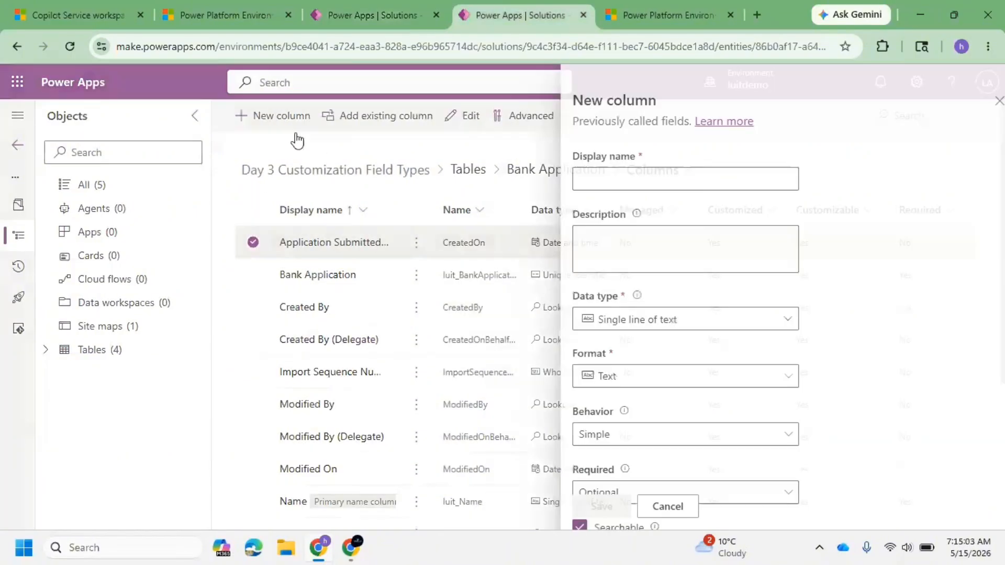
pyautogui.click(688, 190)
pyautogui.write('Add')
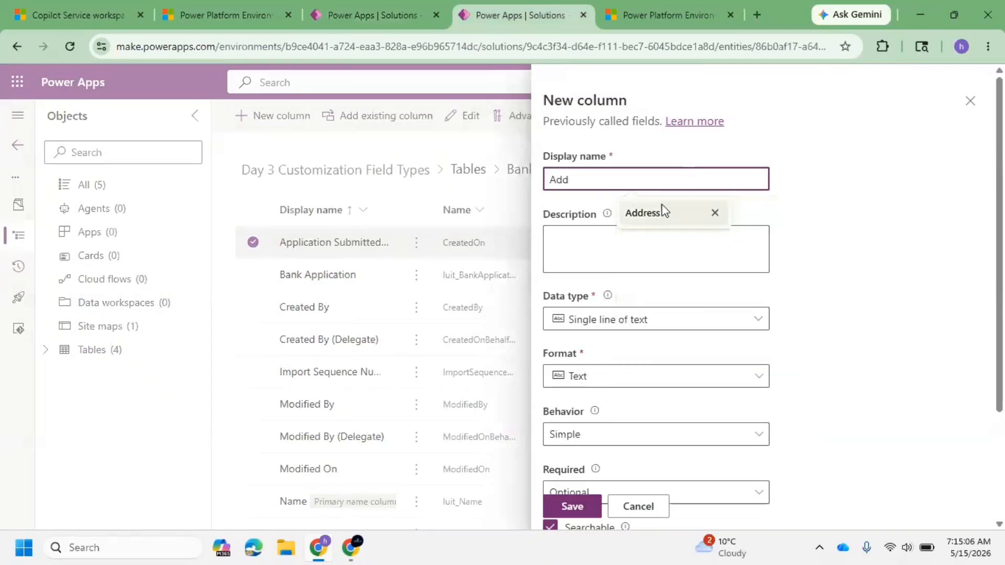
pyautogui.click(661, 209)
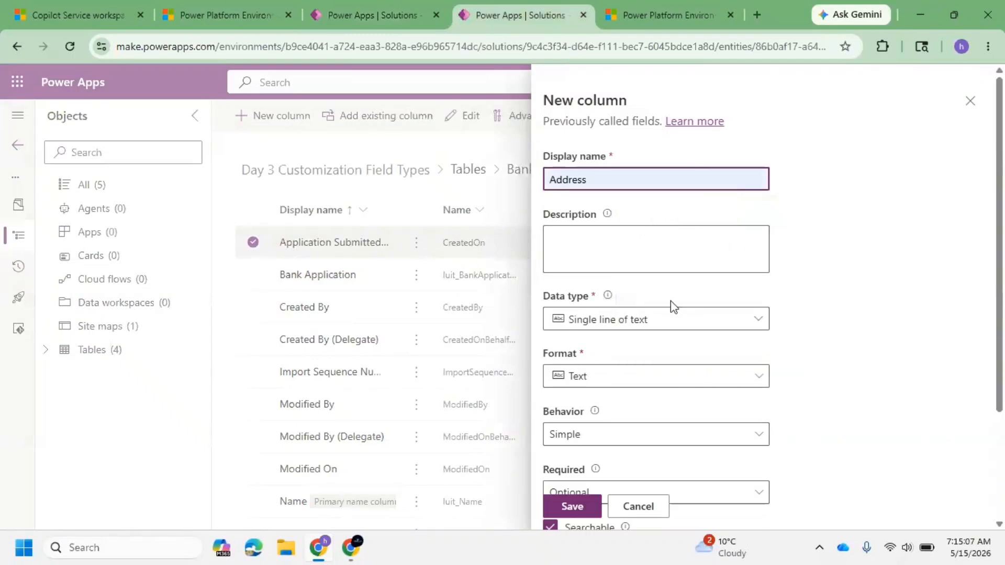
pyautogui.click(683, 318)
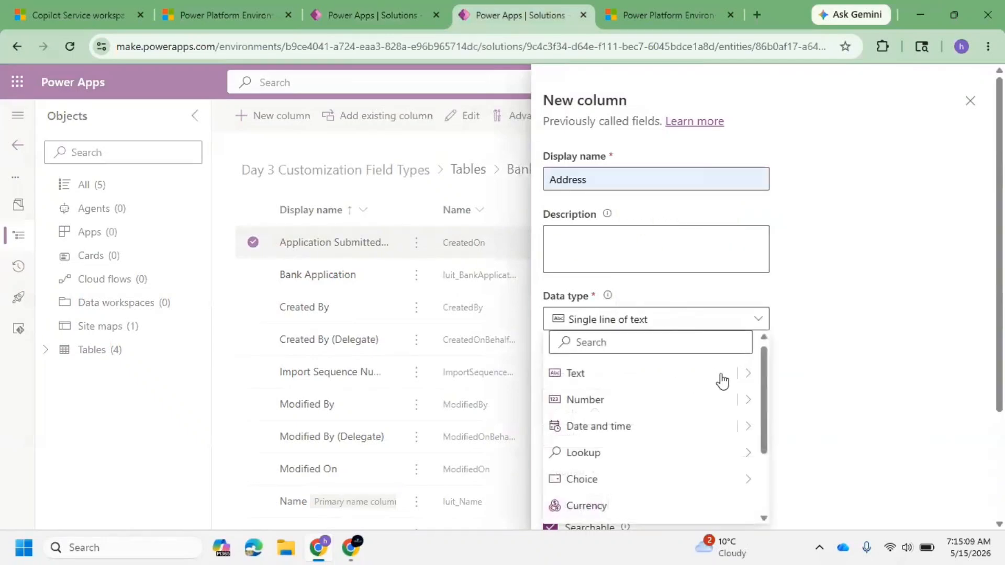
pyautogui.click(748, 381)
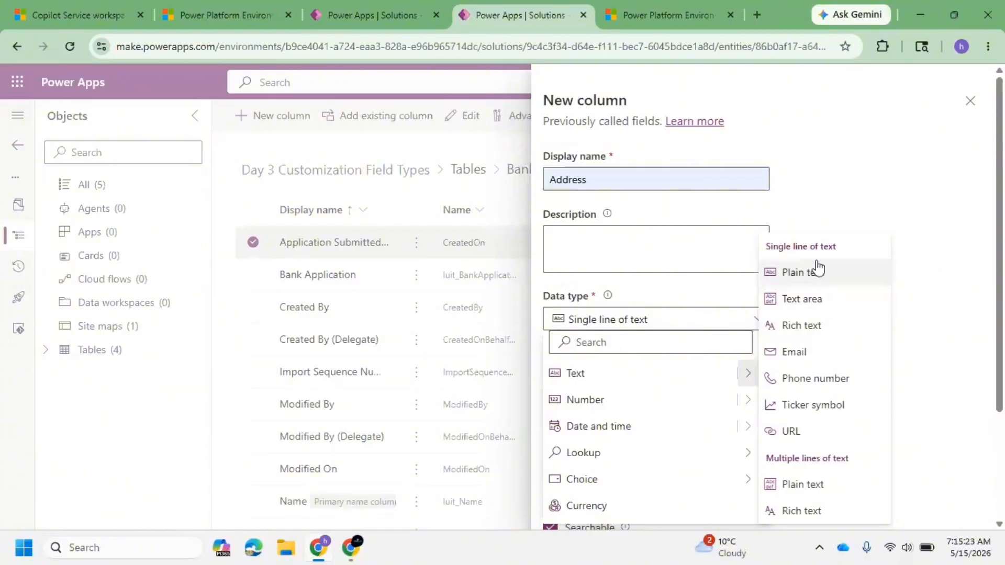
pyautogui.click(818, 297)
pyautogui.scroll(-3, 590, 352)
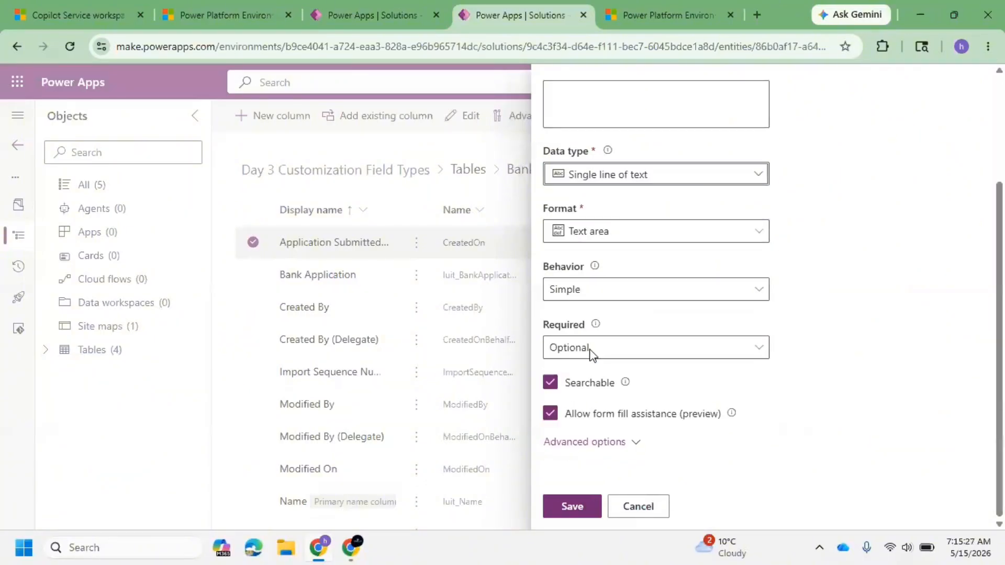
pyautogui.click(571, 507)
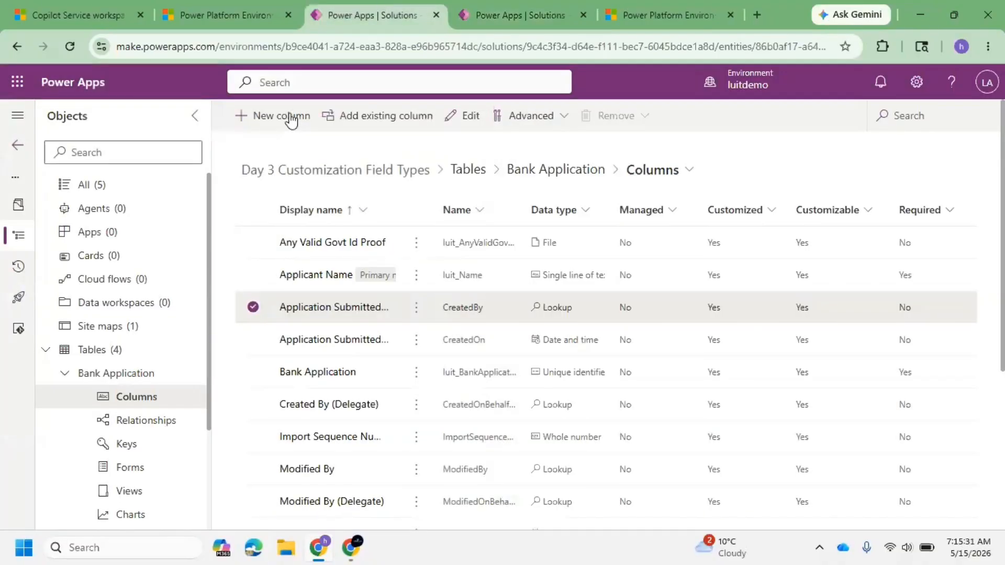
# Step: Add a new Mobile Number column as single line of text with Phone number format and save it
pyautogui.click(287, 116)
pyautogui.click(679, 172)
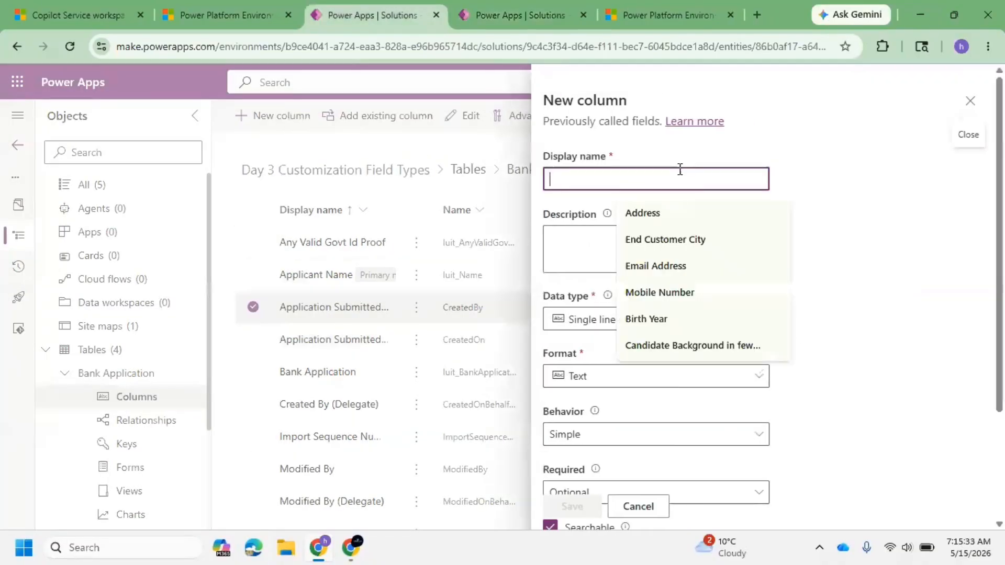
pyautogui.write('Mobi')
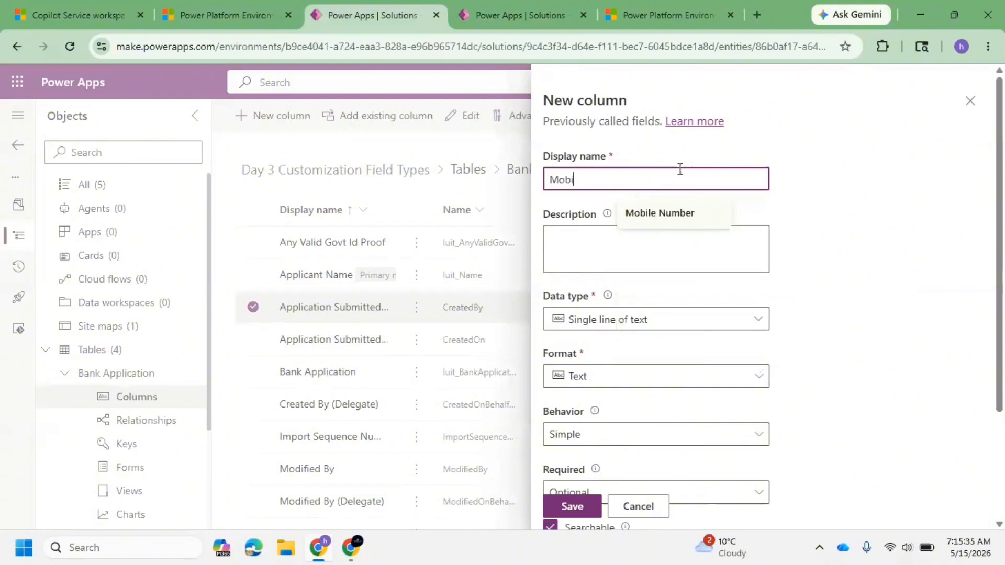
pyautogui.write('le Number')
pyautogui.click(695, 323)
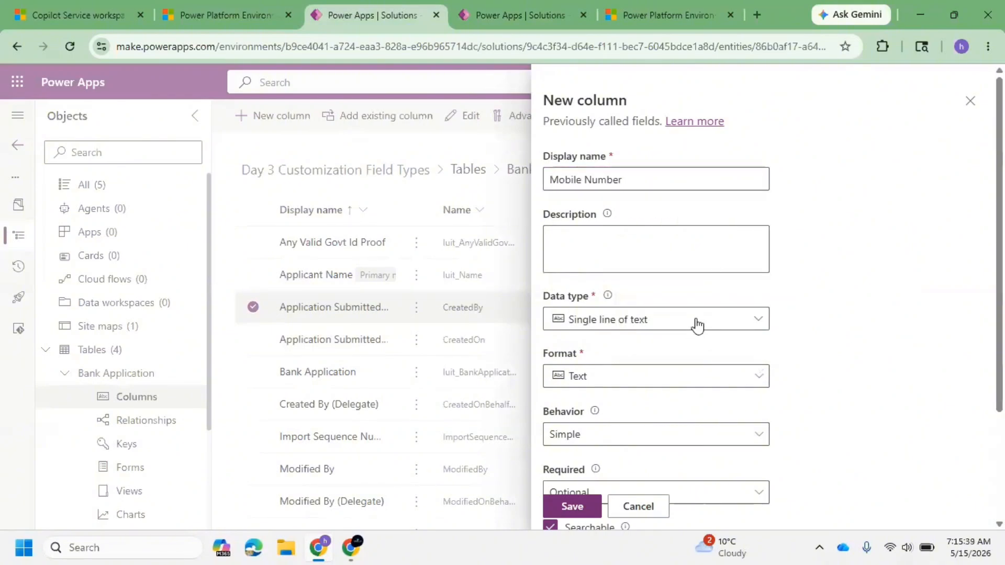
pyautogui.click(752, 375)
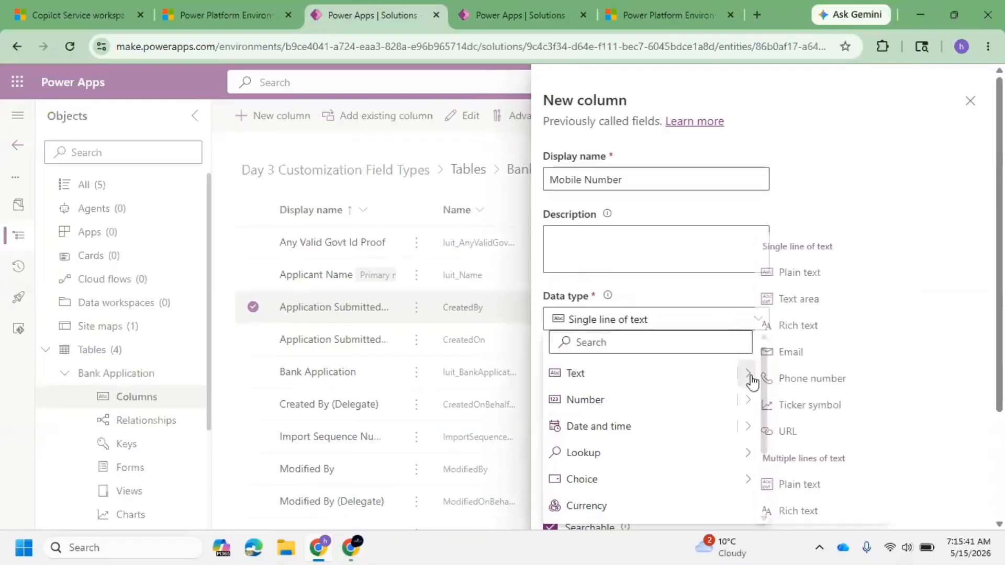
pyautogui.click(818, 379)
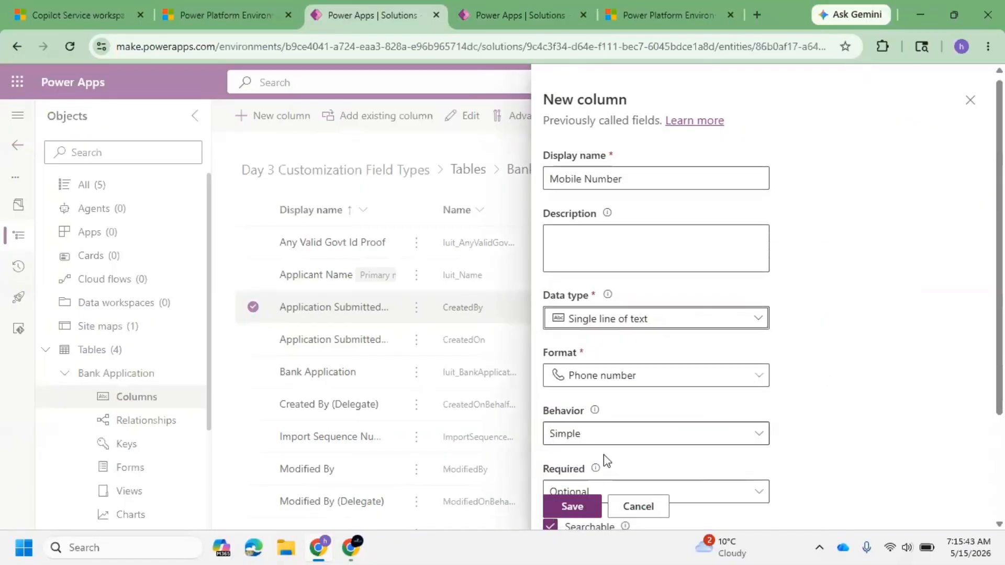
pyautogui.scroll(-3, 604, 454)
pyautogui.click(579, 506)
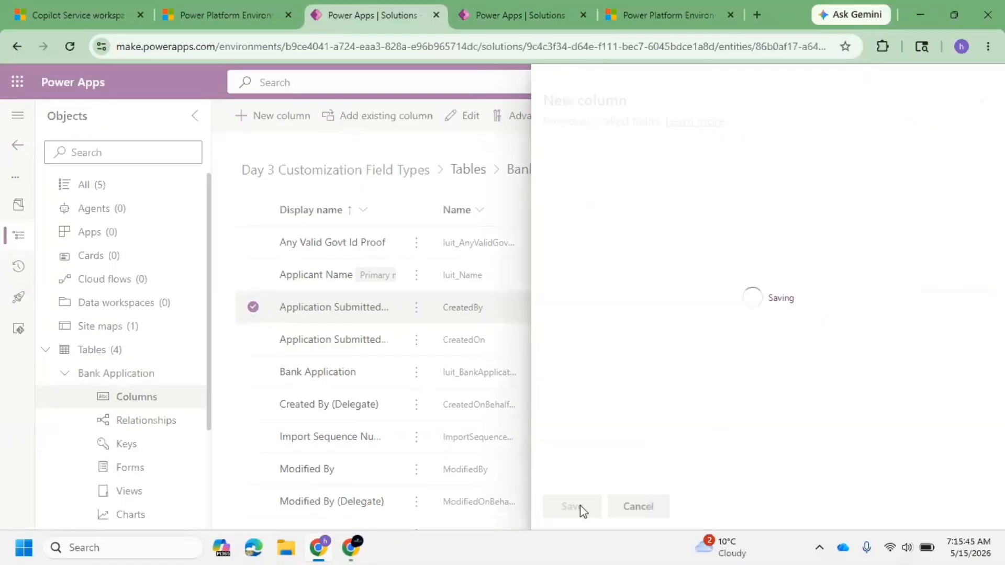
pyautogui.click(485, 1)
pyautogui.click(361, 8)
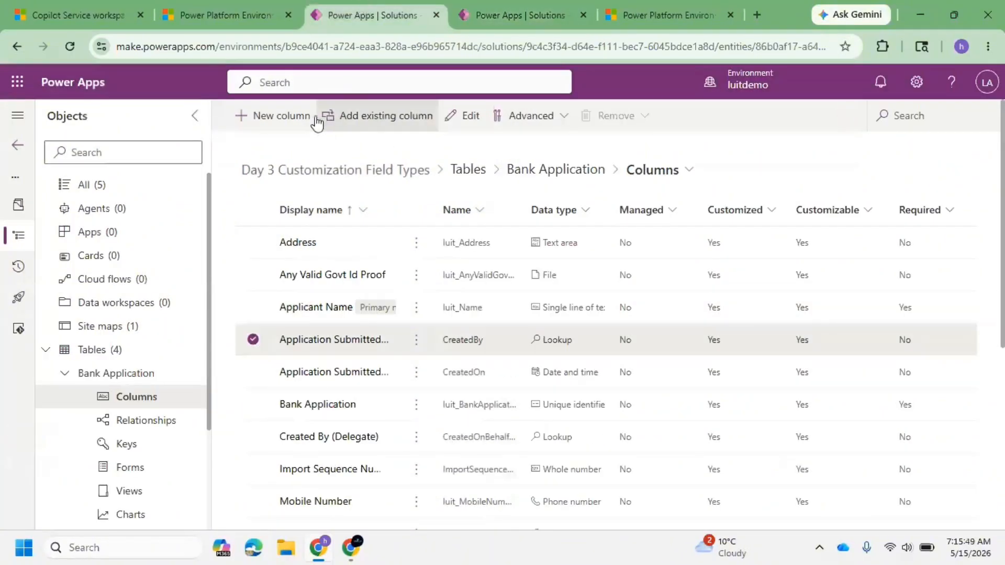
pyautogui.click(285, 120)
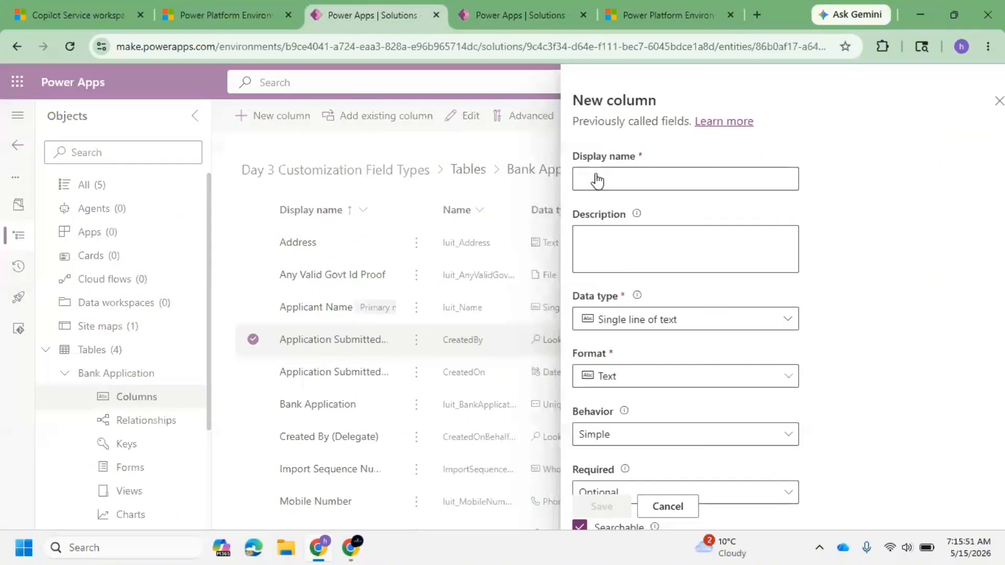
pyautogui.click(525, 195)
# Step: Add a new Email Address column with Email format and save it
pyautogui.click(276, 119)
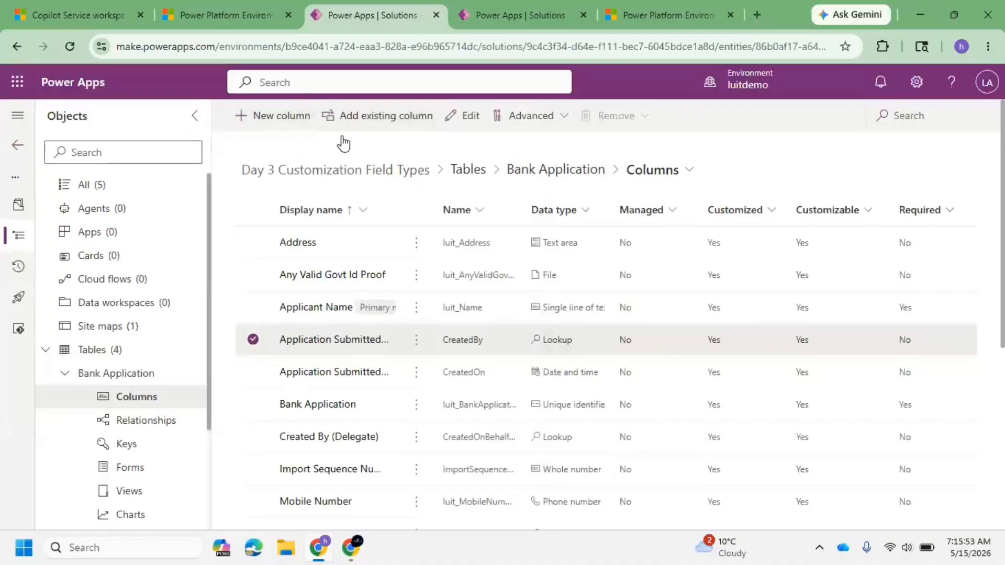
pyautogui.click(594, 183)
pyautogui.write('Email')
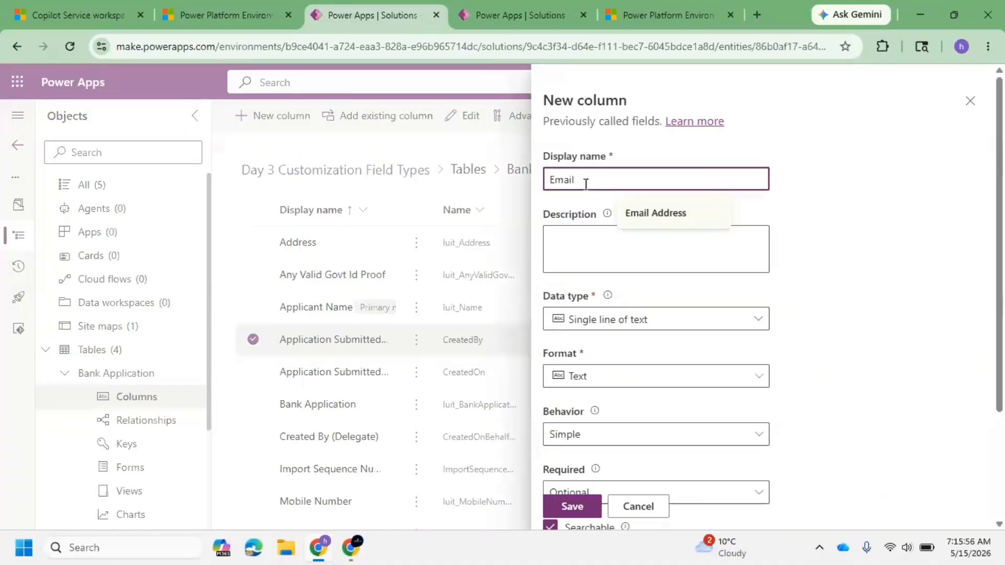
pyautogui.click(649, 213)
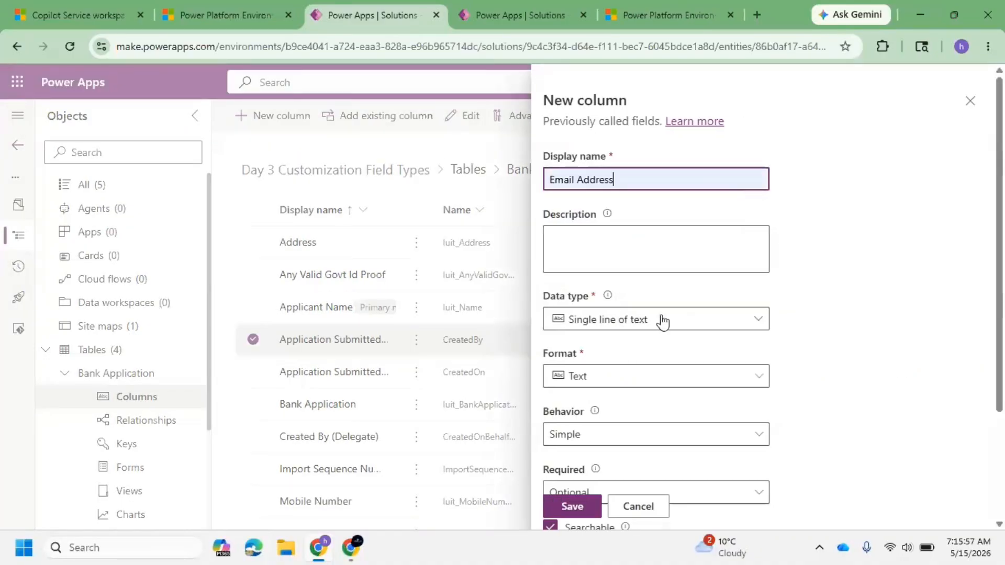
pyautogui.click(758, 382)
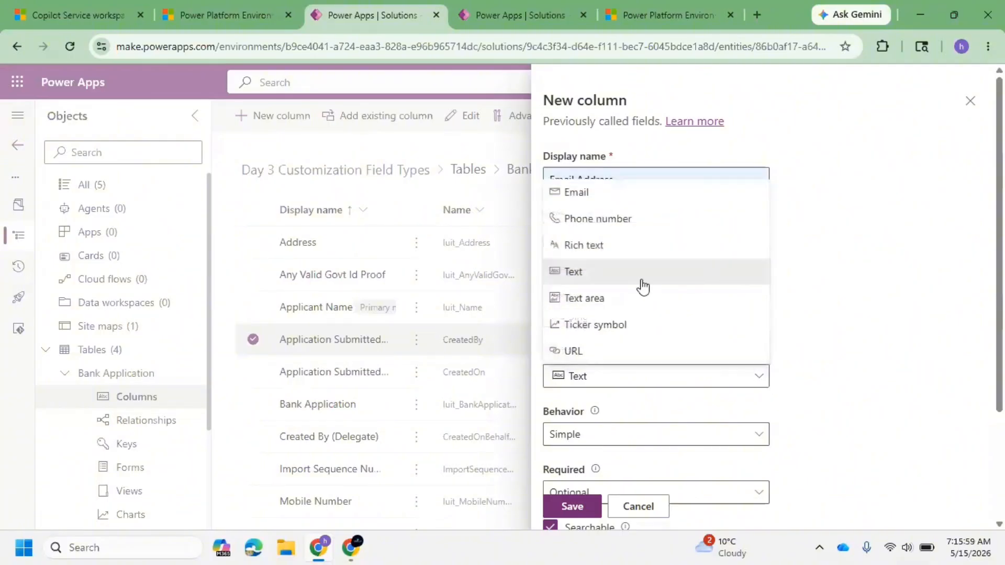
pyautogui.click(601, 198)
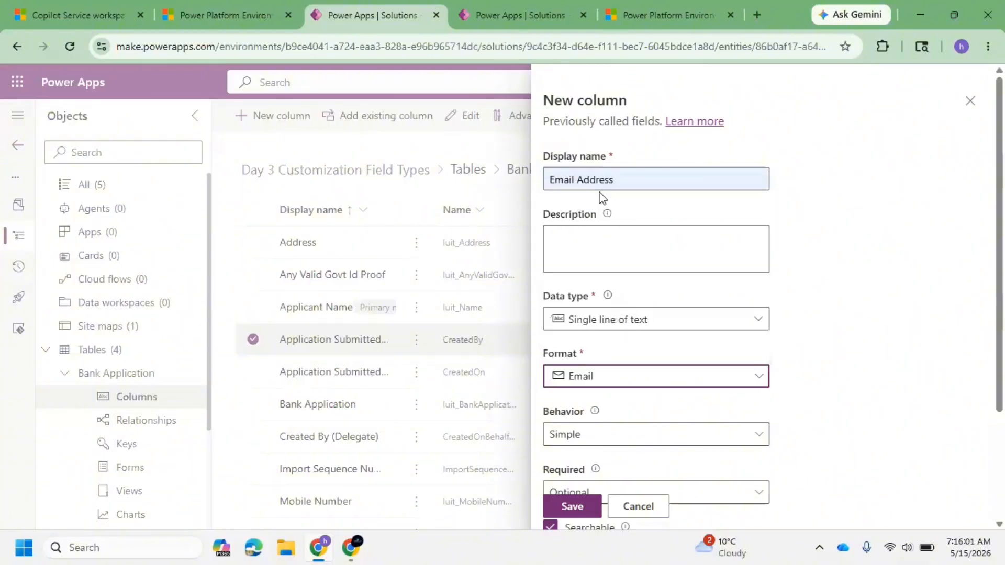
pyautogui.click(582, 512)
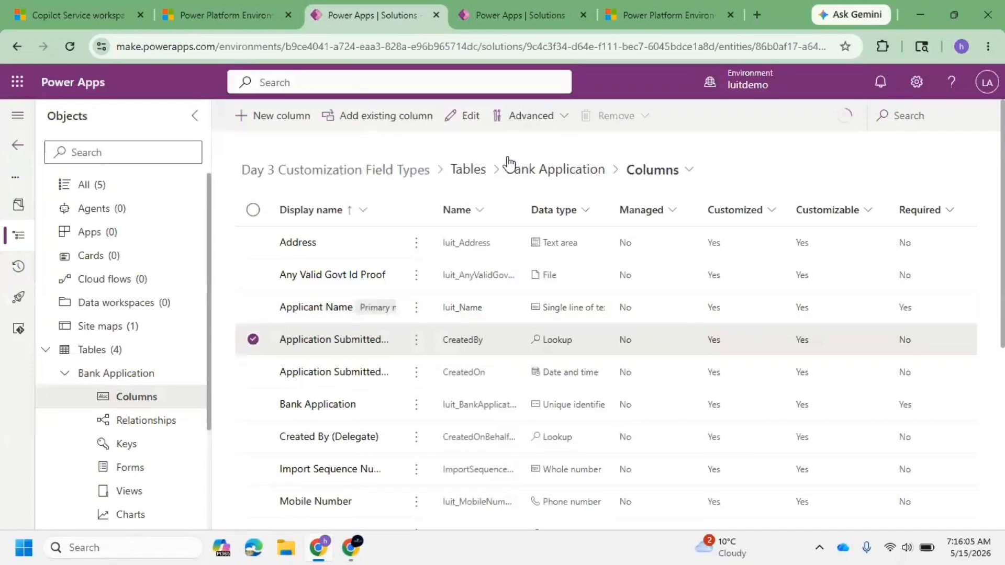
# Step: Add a new Marital Status column with the Yes/no data type and save it
pyautogui.click(484, 4)
pyautogui.click(264, 116)
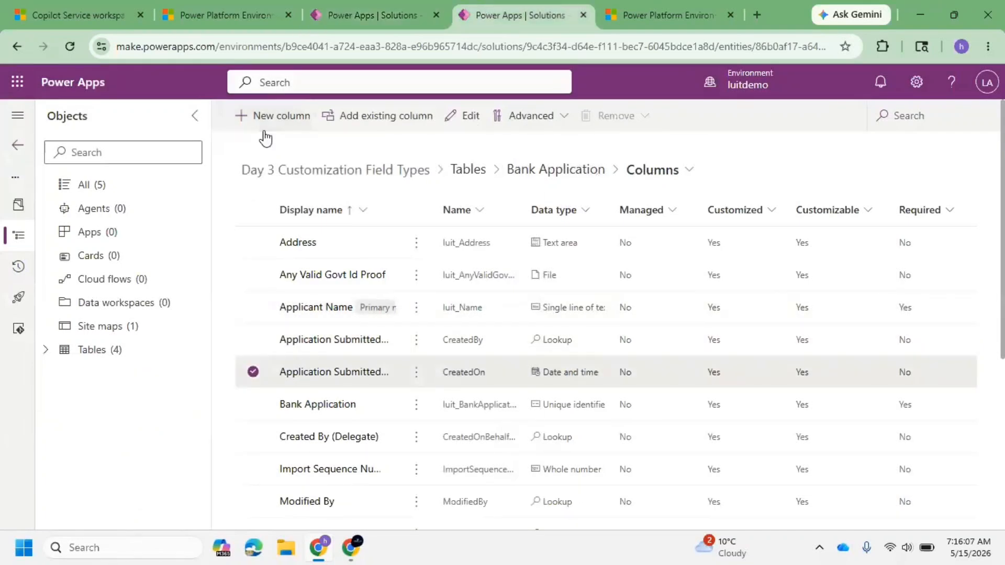
pyautogui.write('Marital Status')
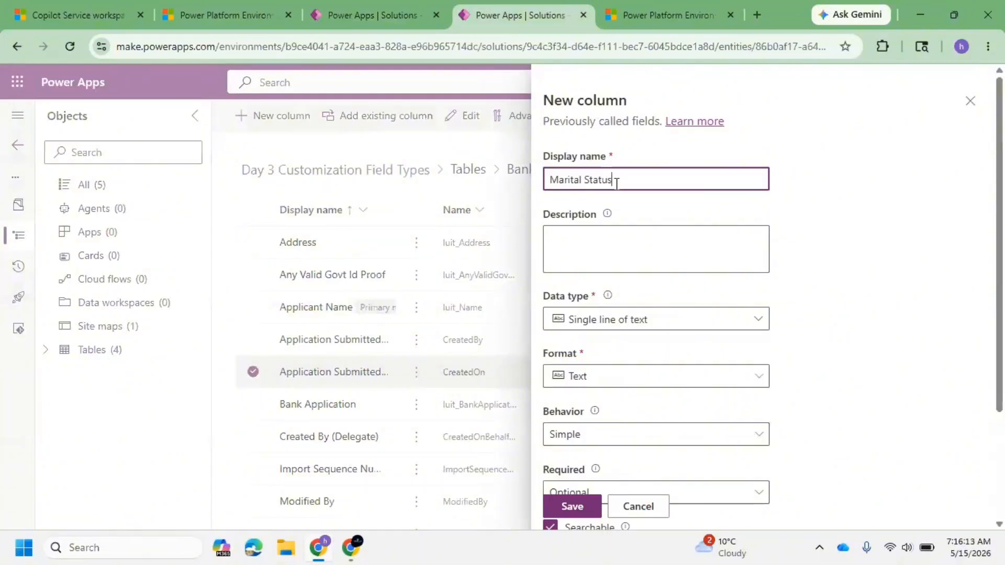
pyautogui.click(719, 322)
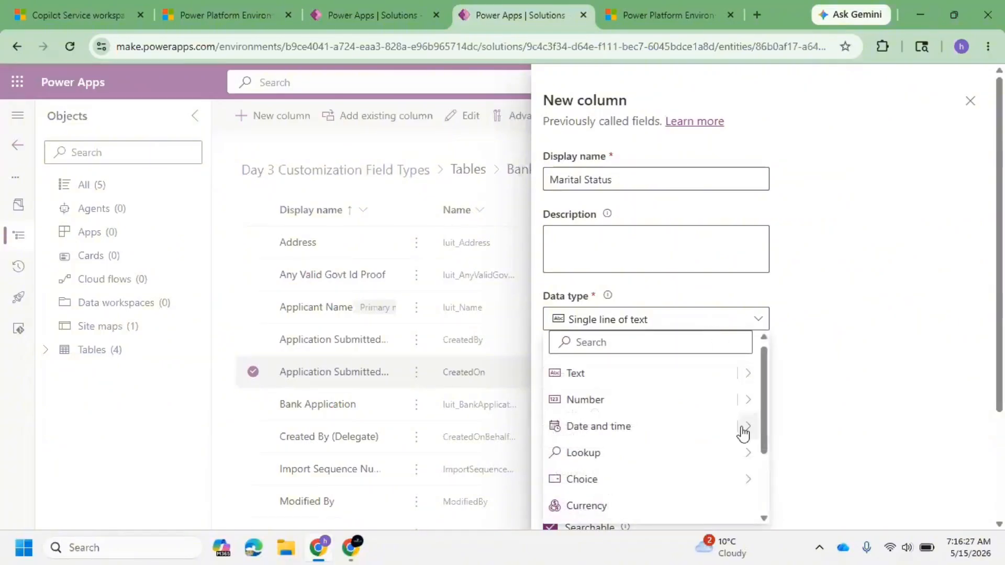
pyautogui.moveTo(748, 484)
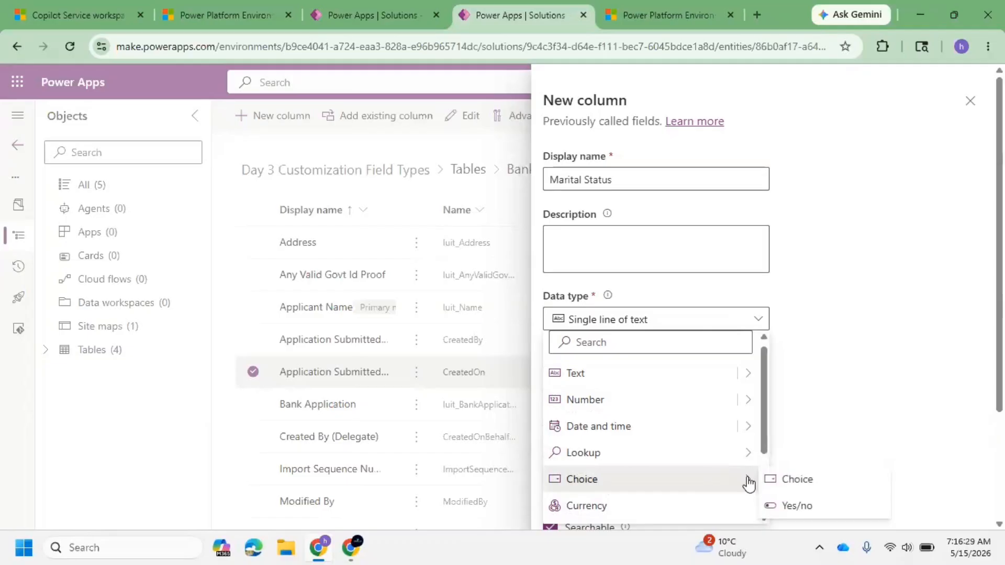
pyautogui.click(837, 508)
pyautogui.scroll(-3, 623, 343)
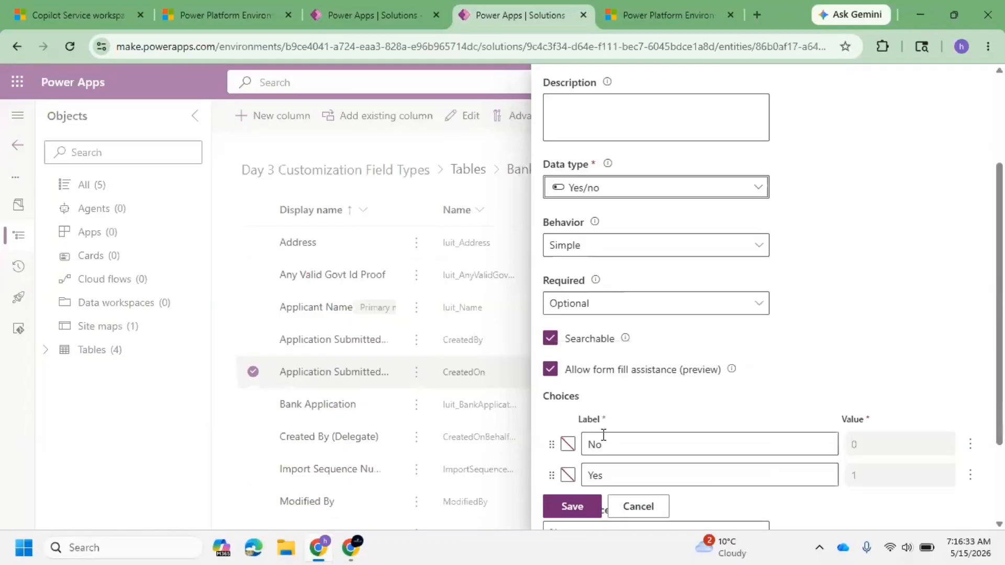
pyautogui.click(572, 507)
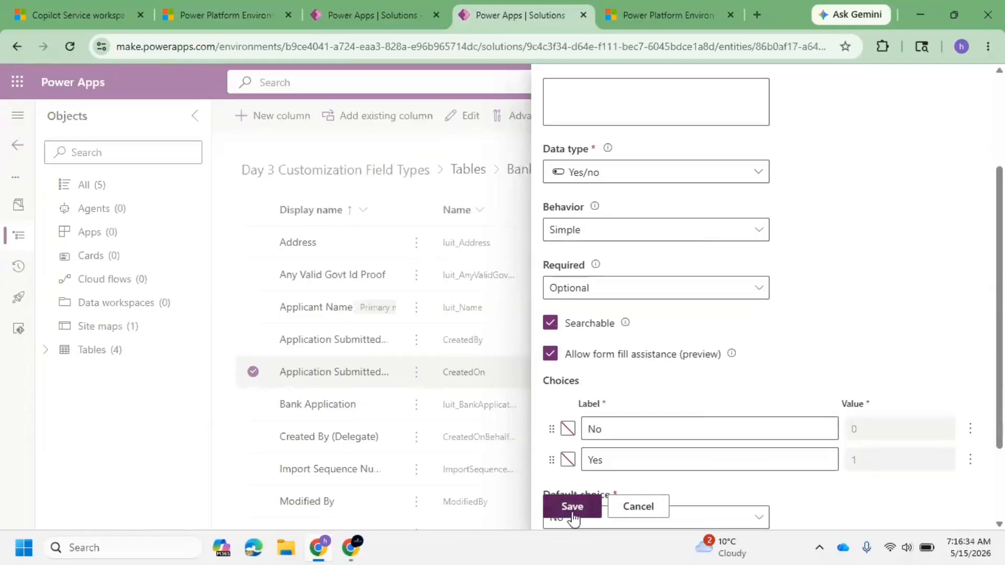
# Step: In the other tab, add a new Spouse Name column as single line of text and save it
pyautogui.click(369, 7)
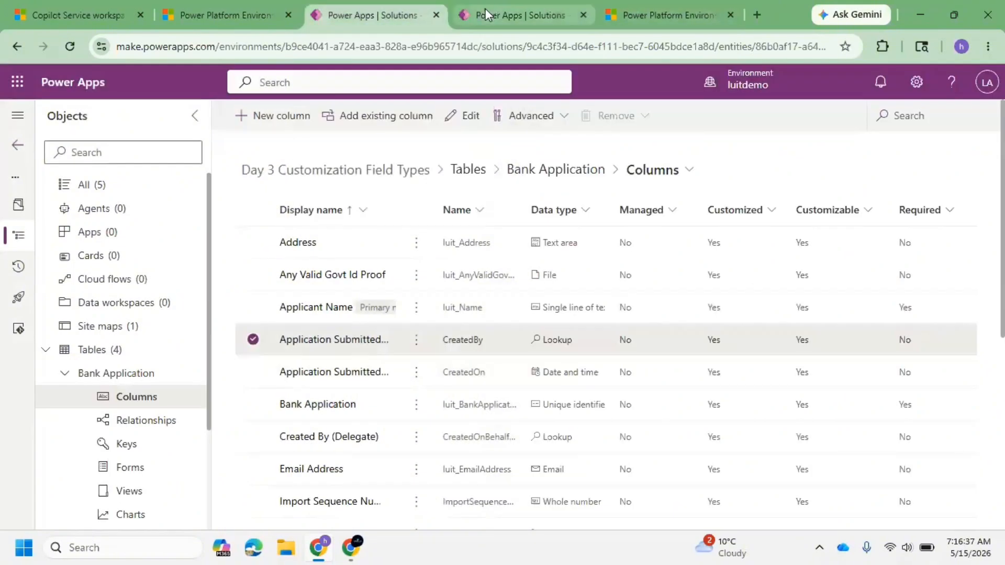
pyautogui.click(283, 118)
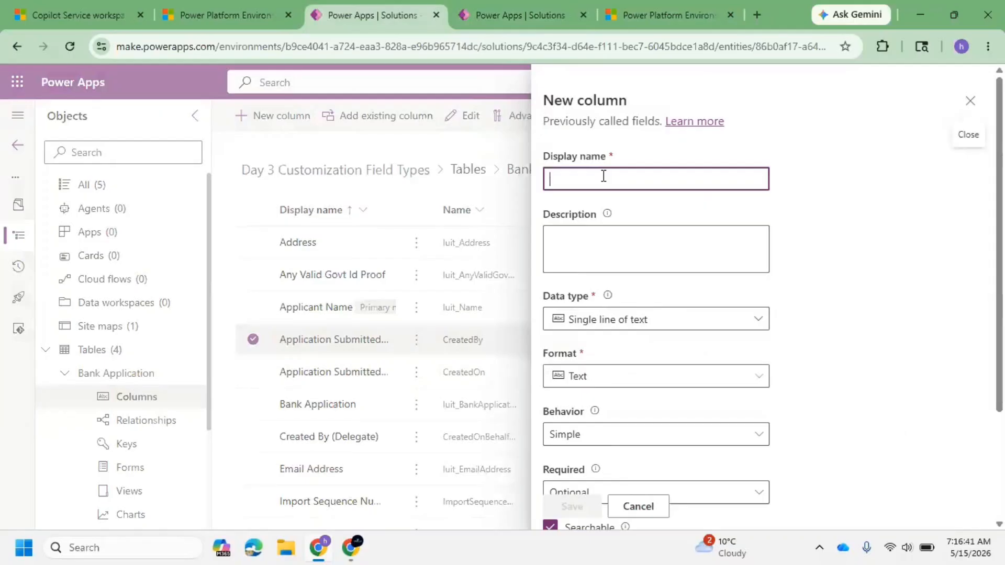
pyautogui.write('Spis')
pyautogui.press('BackSpace')
pyautogui.press('BackSpace')
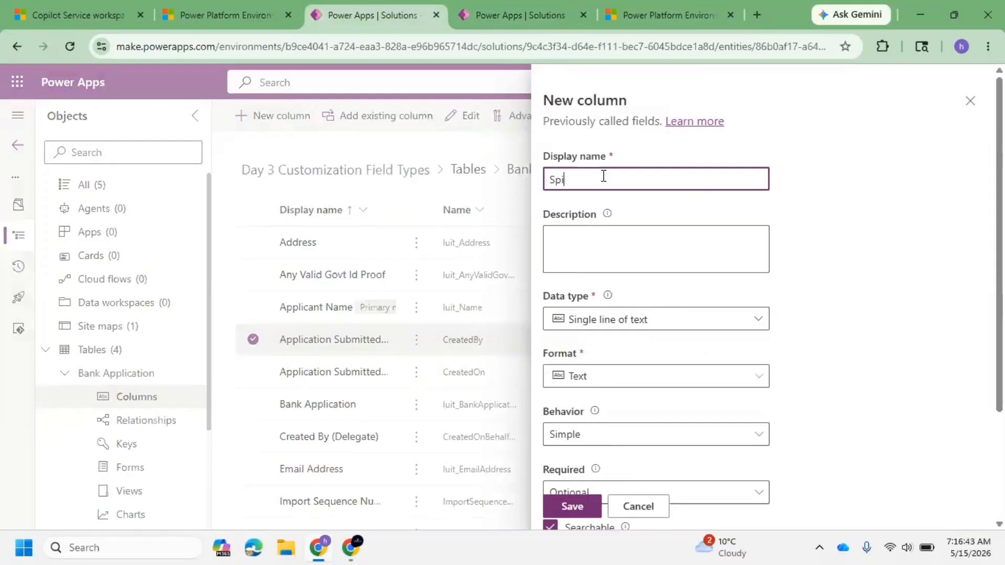
pyautogui.write('oise')
pyautogui.press('BackSpace')
pyautogui.press('BackSpace')
pyautogui.press('BackSpace')
pyautogui.write('use Name')
pyautogui.click(570, 506)
# Step: In the second tab, add a new Nomineee column as single line of text and save it
pyautogui.click(523, 15)
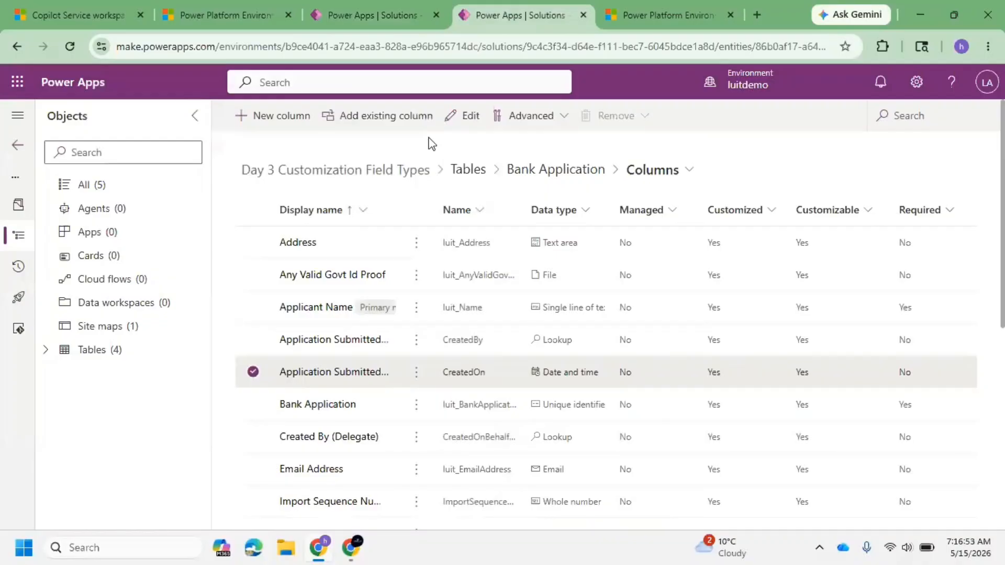
pyautogui.click(273, 118)
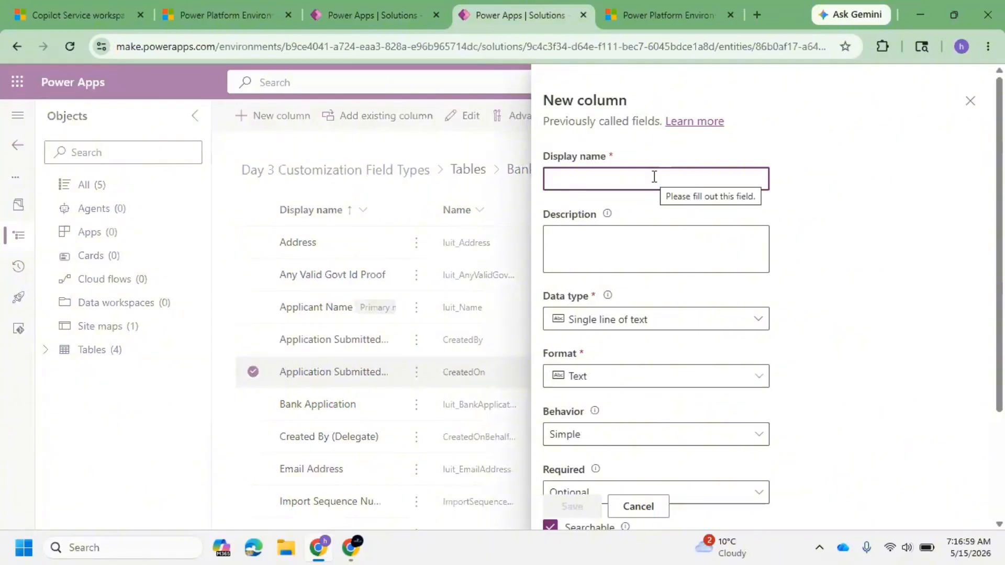
pyautogui.write('Nomineee')
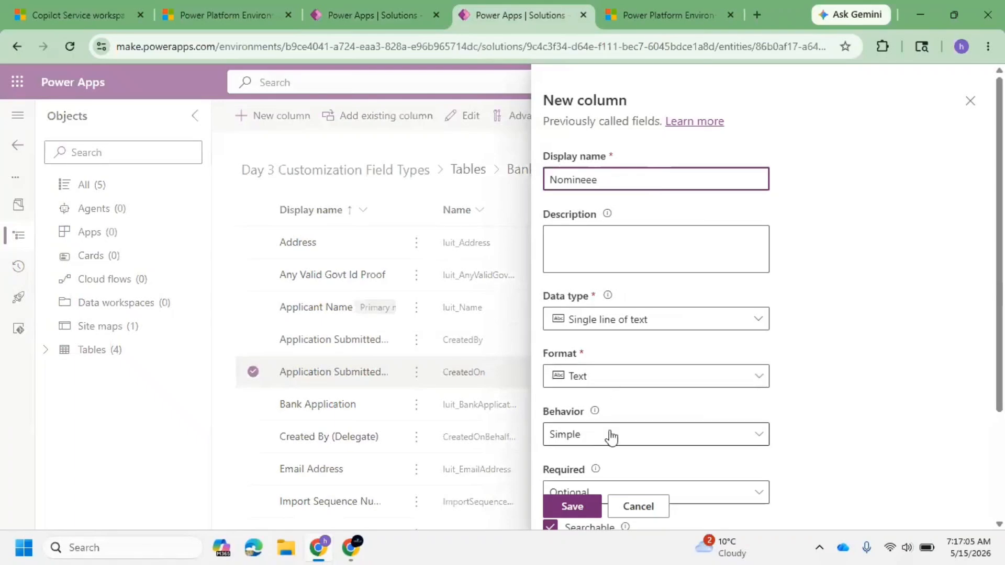
pyautogui.scroll(-3, 608, 431)
pyautogui.scroll(4, 648, 305)
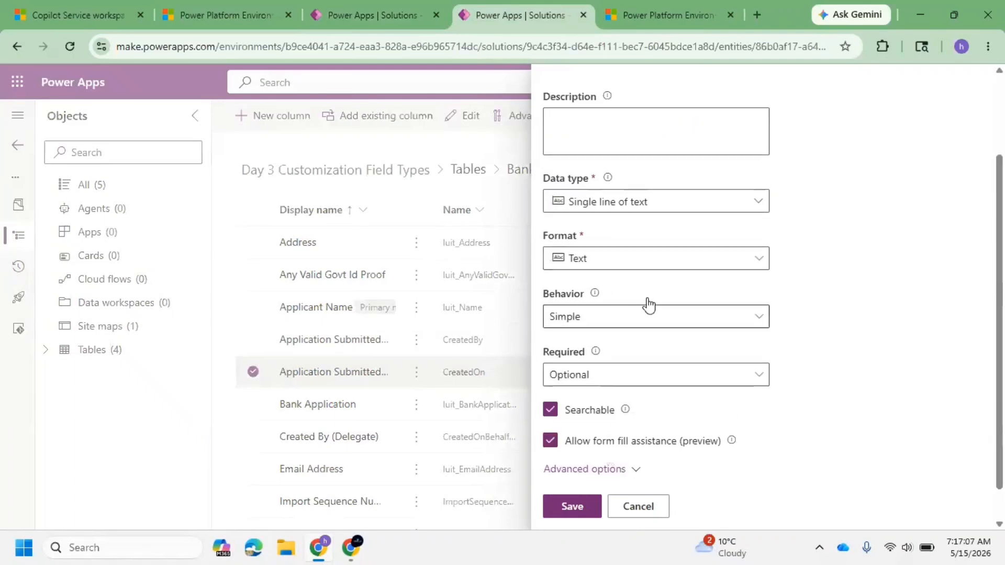
pyautogui.scroll(-3, 617, 445)
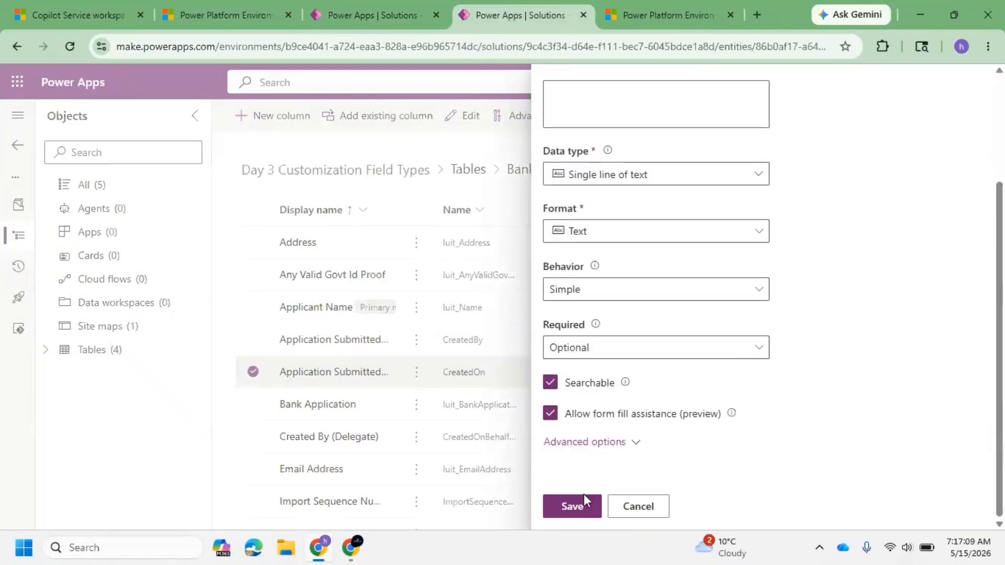
pyautogui.click(576, 506)
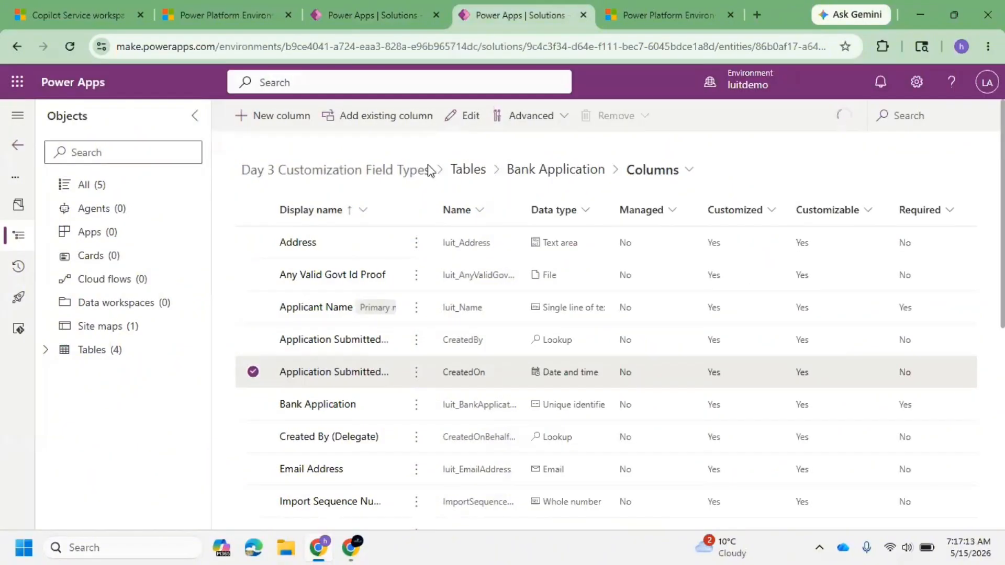
# Step: Start another new column named Dependent Details and browse the available data types
pyautogui.click(297, 130)
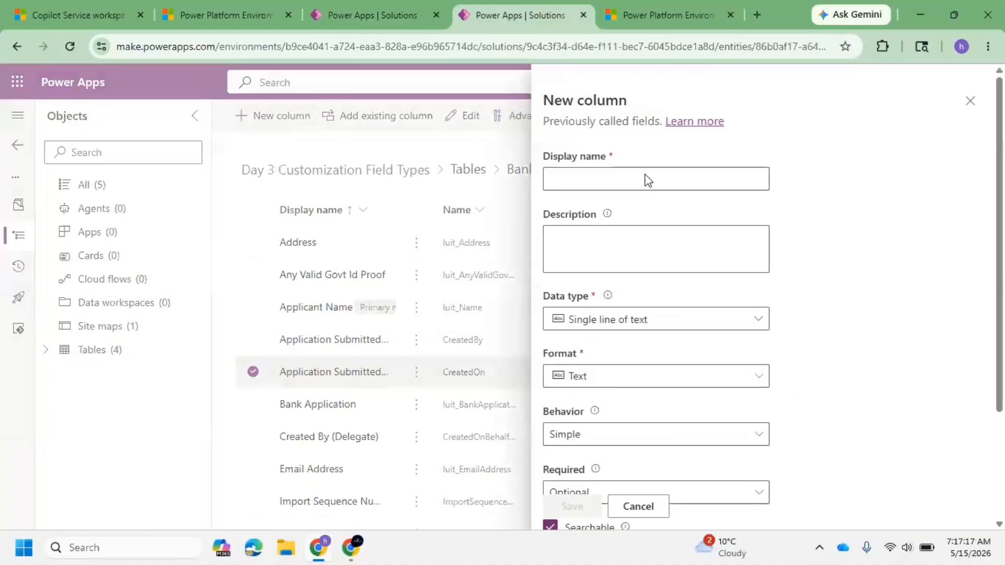
pyautogui.click(645, 174)
pyautogui.write('D')
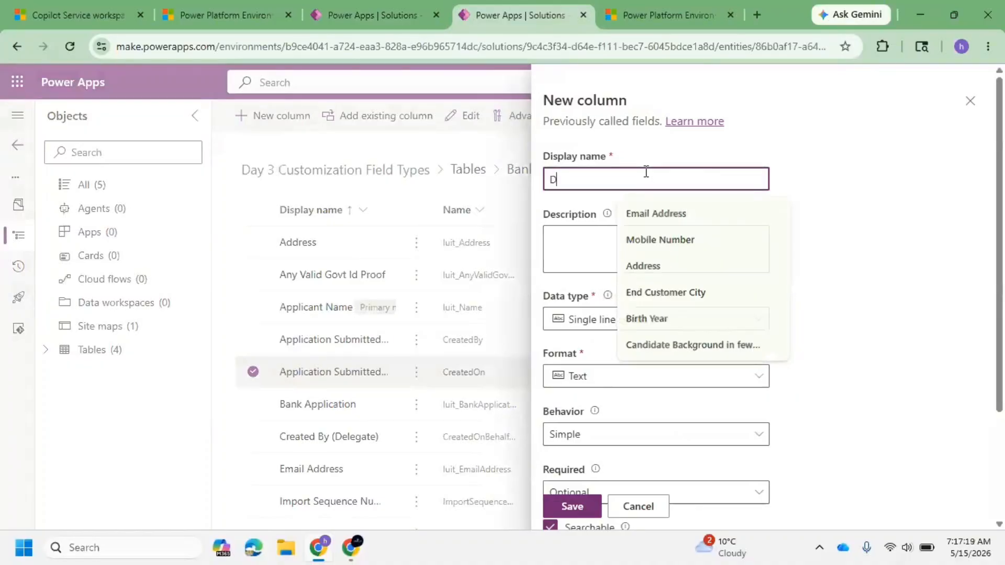
pyautogui.write('ependent')
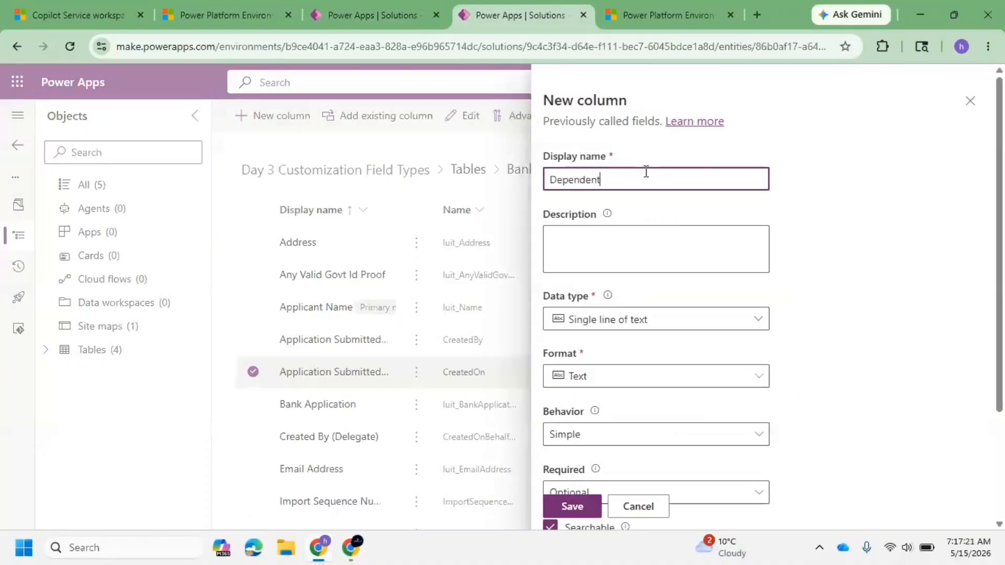
pyautogui.write(' Details')
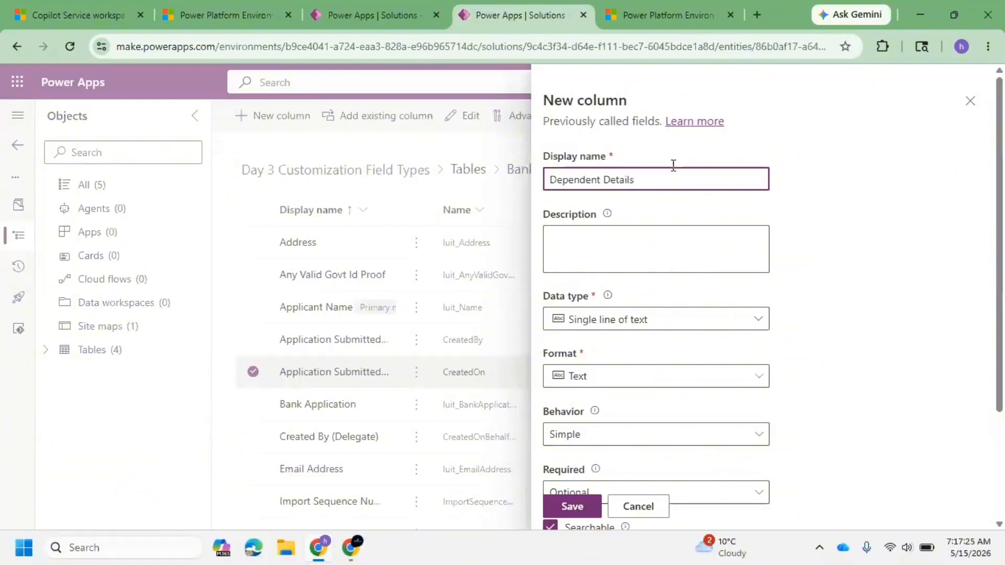
pyautogui.click(755, 317)
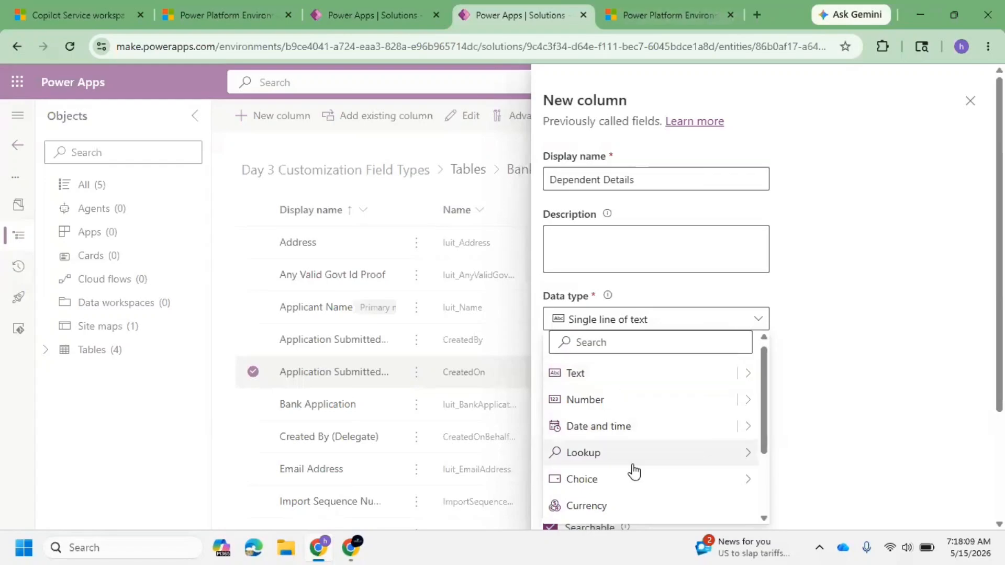
pyautogui.scroll(-2, 640, 492)
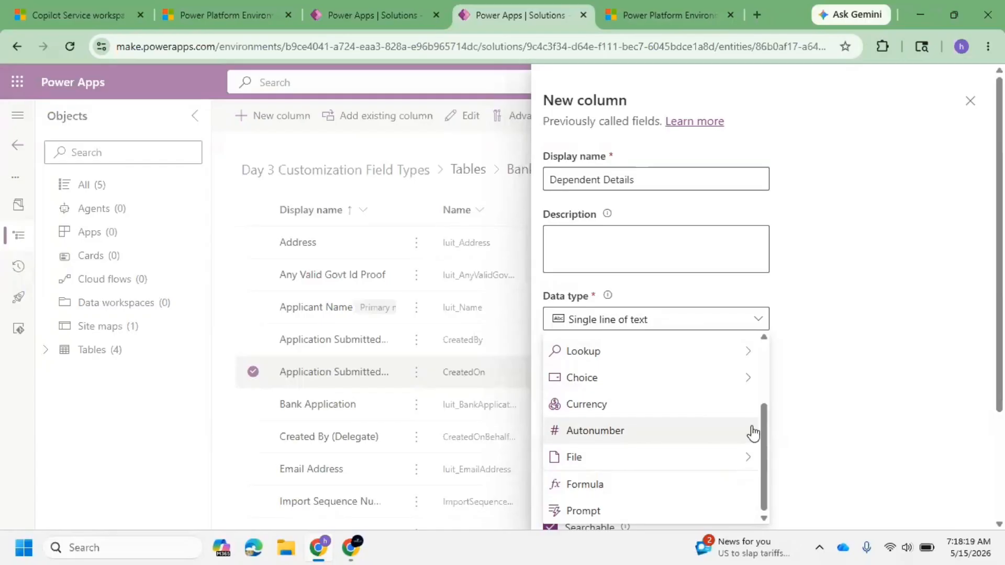
pyautogui.scroll(1, 629, 374)
pyautogui.scroll(2, 629, 375)
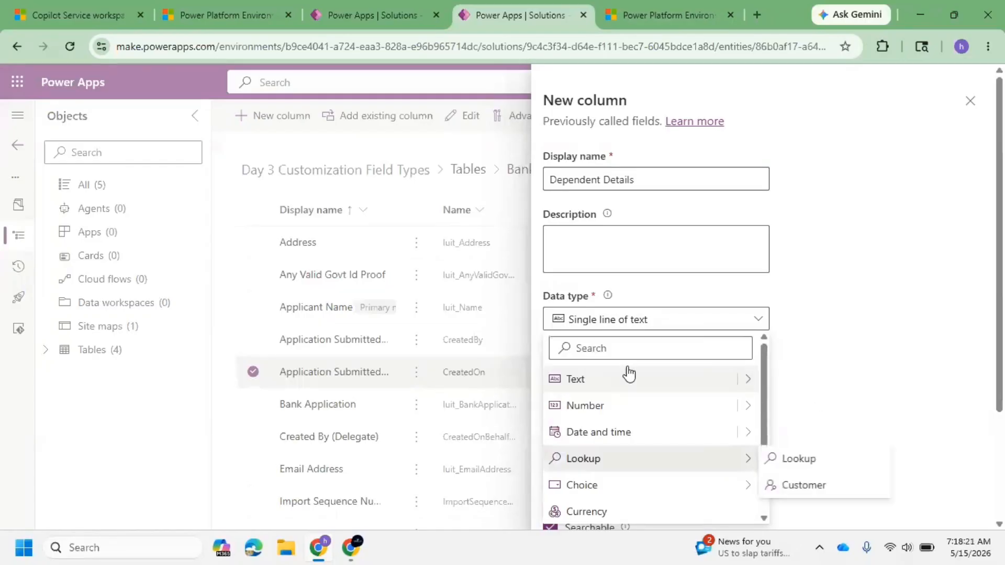
pyautogui.click(382, 7)
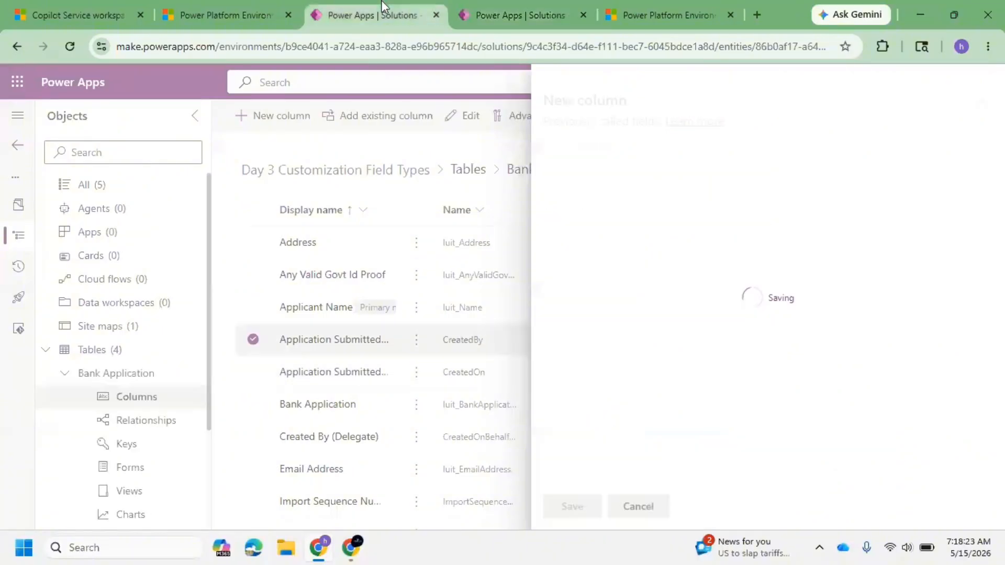
pyautogui.click(65, 373)
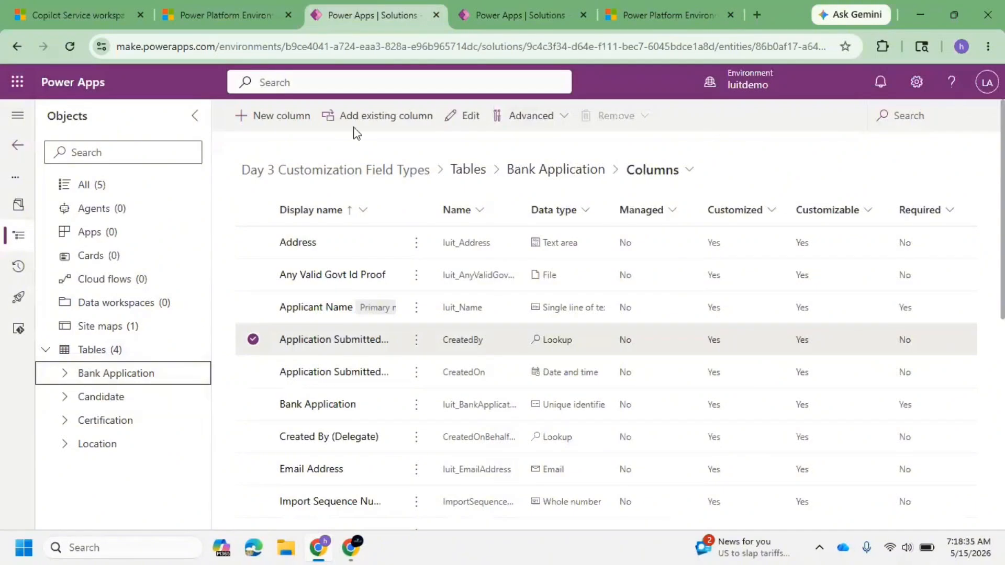
pyautogui.click(498, 17)
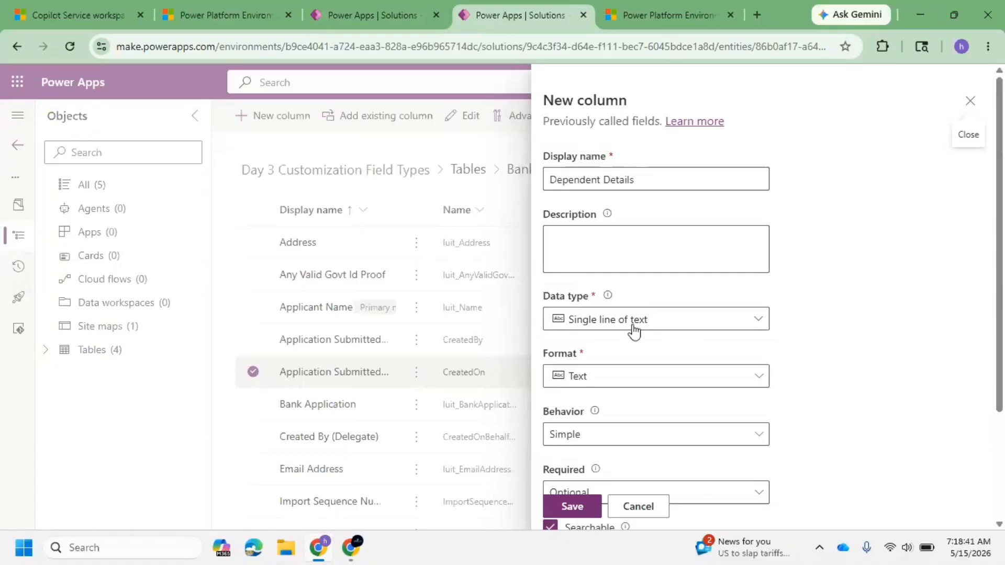
pyautogui.click(375, 18)
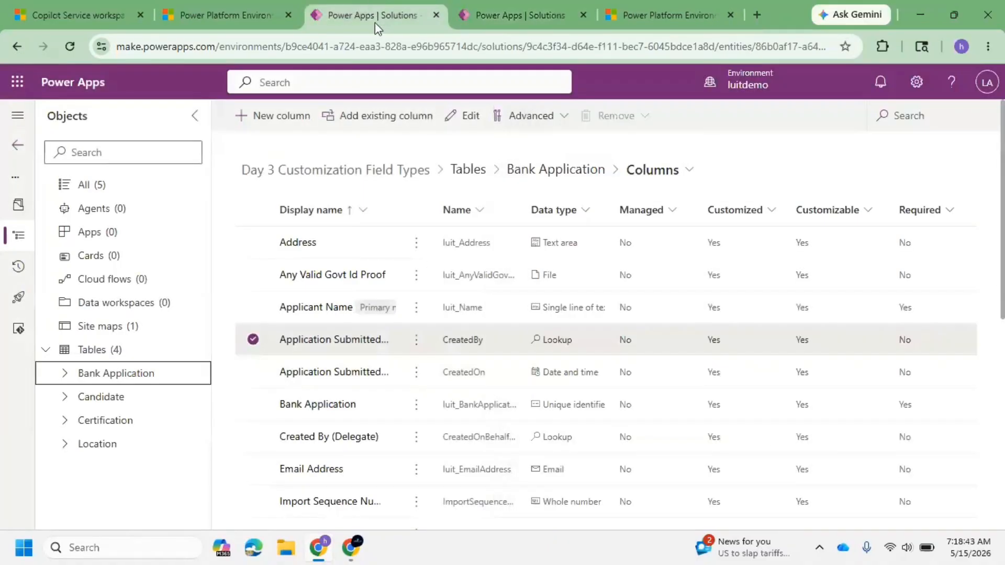
pyautogui.click(534, 14)
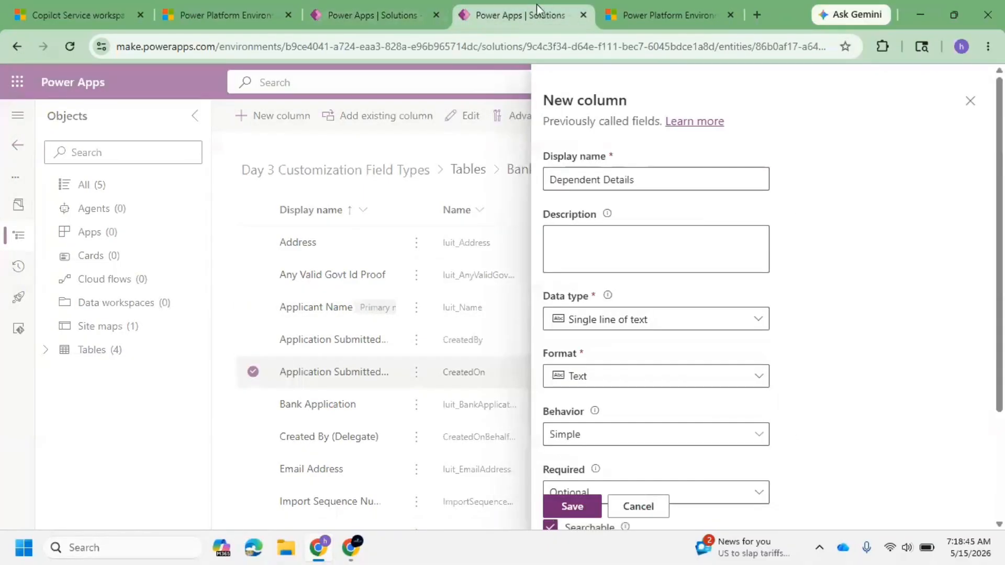
pyautogui.scroll(-2, 593, 267)
pyautogui.scroll(-2, 622, 273)
pyautogui.scroll(5, 533, 242)
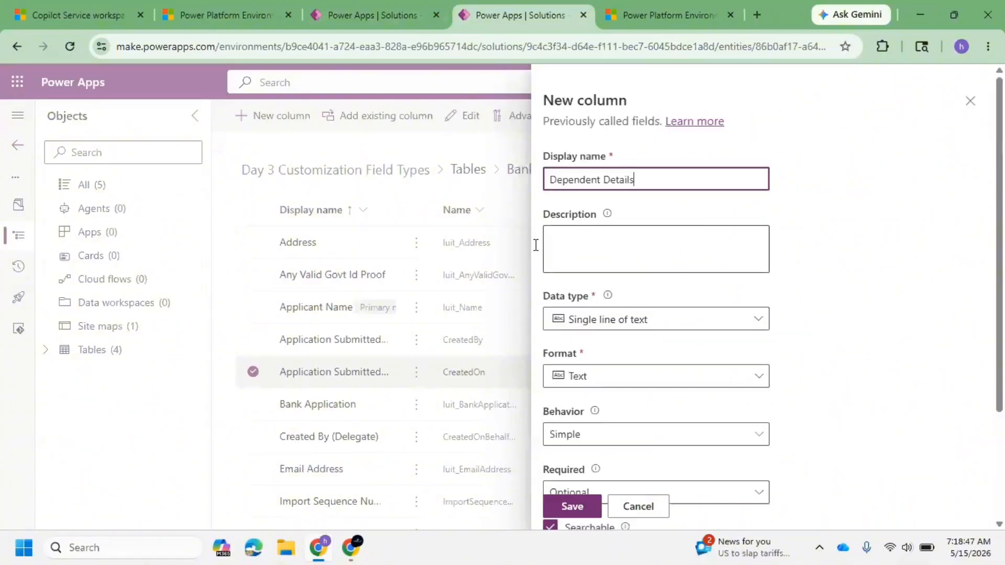
pyautogui.click(374, 14)
pyautogui.click(478, 1)
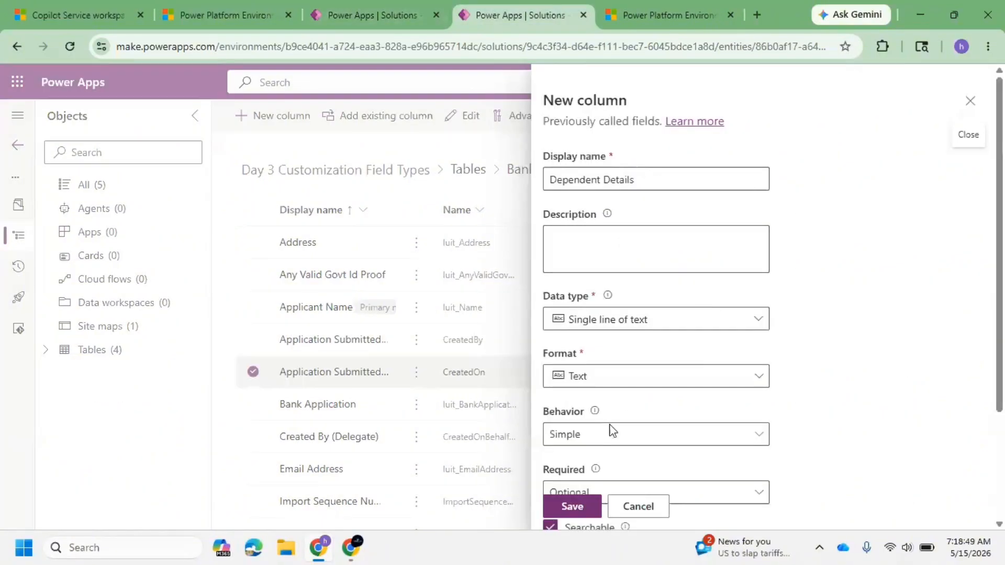
pyautogui.scroll(-3, 610, 429)
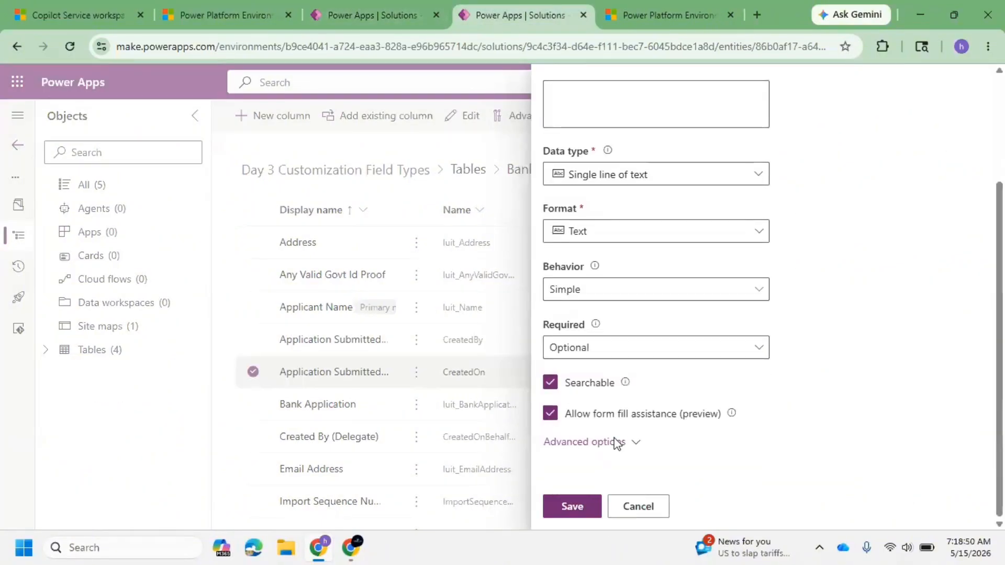
pyautogui.click(349, 1)
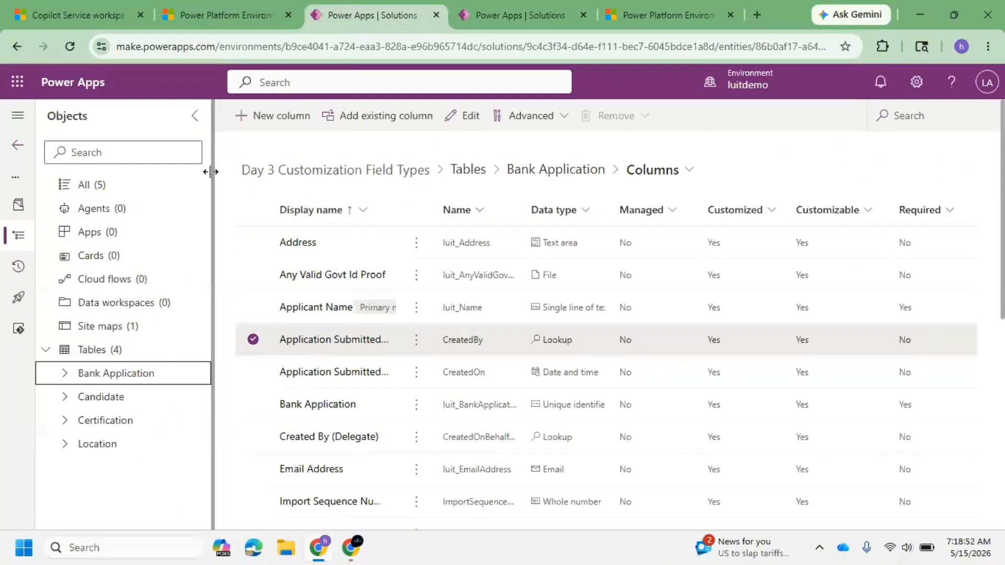
# Step: Create a new table named Dependant Table with Organization record ownership and save it
pyautogui.click(108, 350)
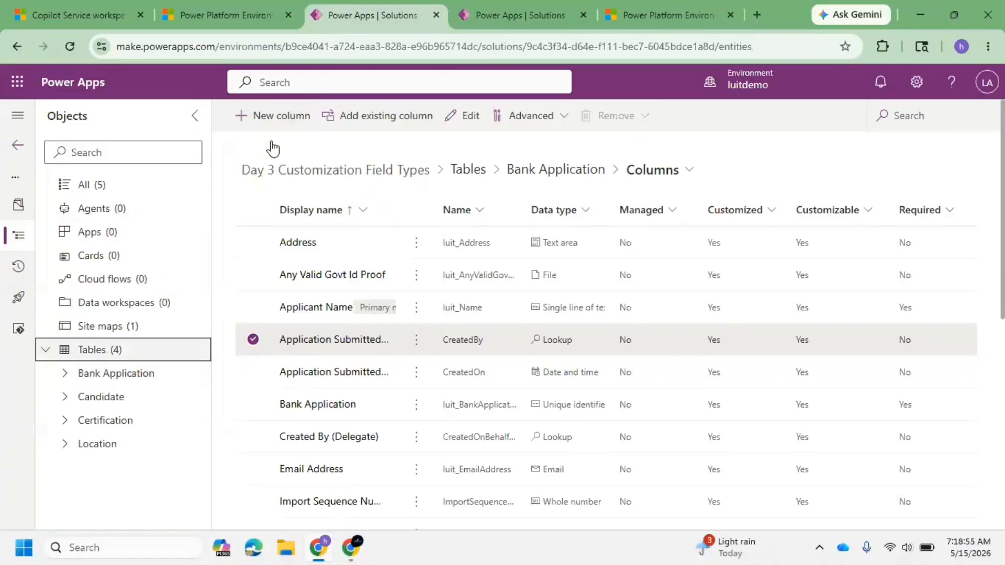
pyautogui.click(278, 118)
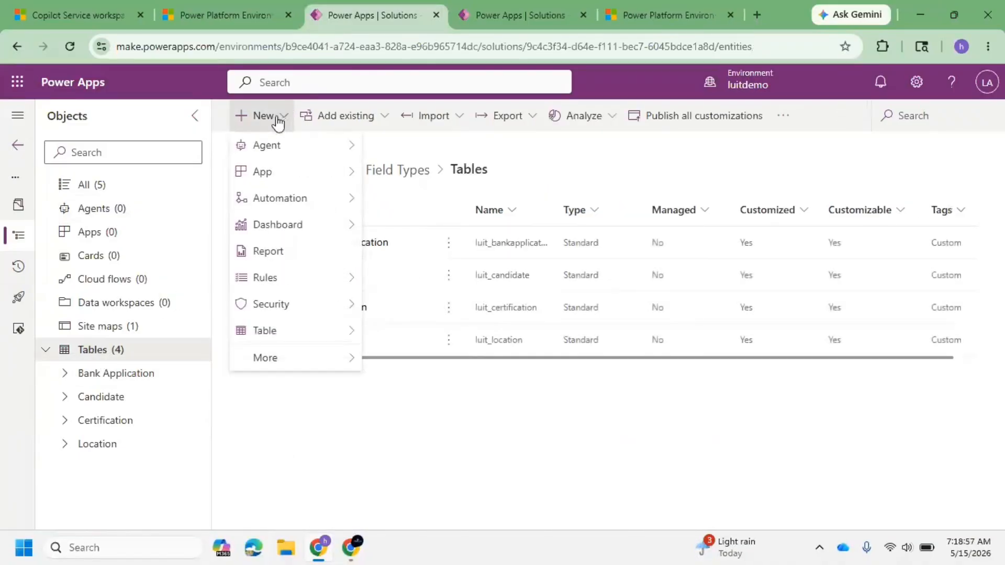
pyautogui.moveTo(287, 331)
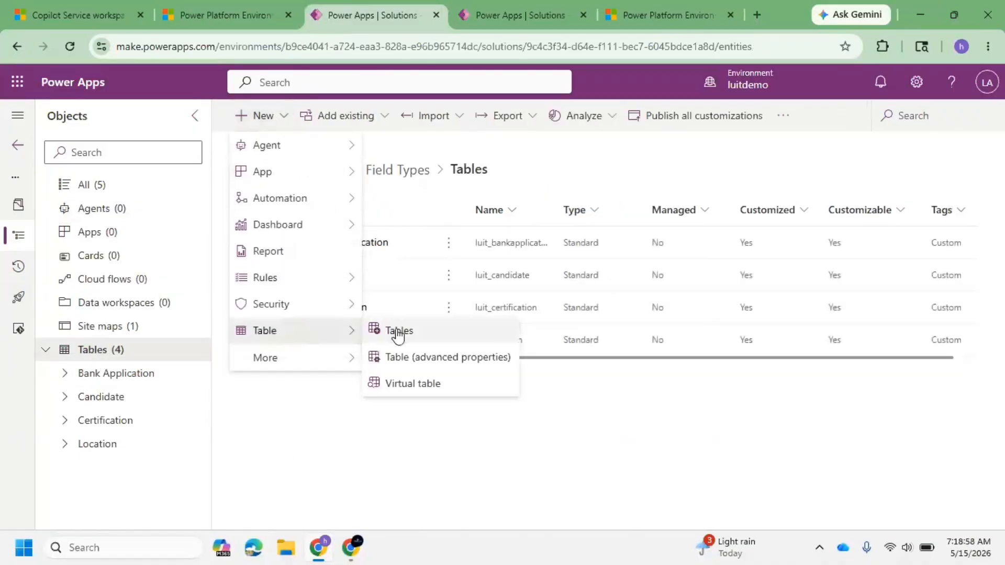
pyautogui.click(428, 360)
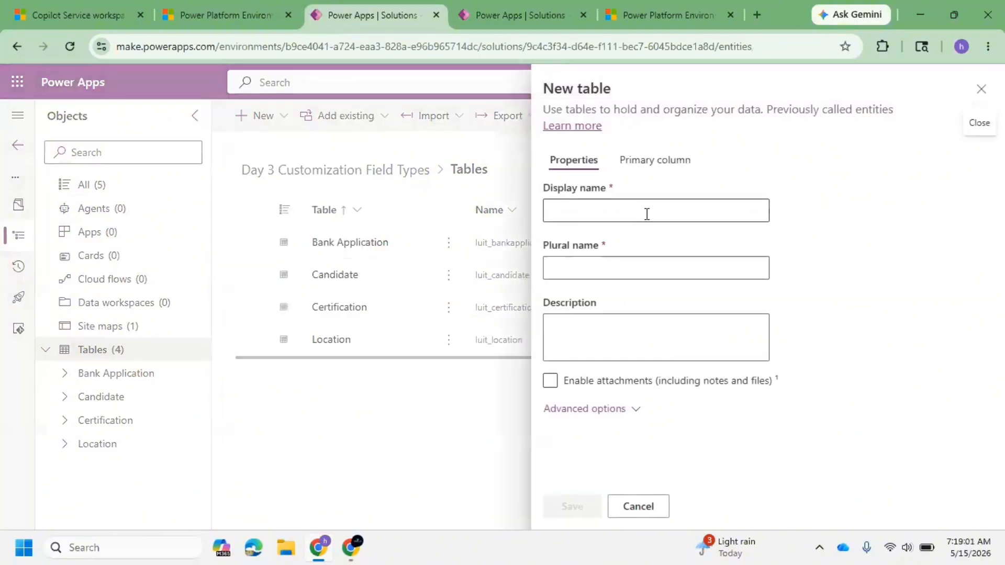
pyautogui.click(646, 214)
pyautogui.write('Dependa')
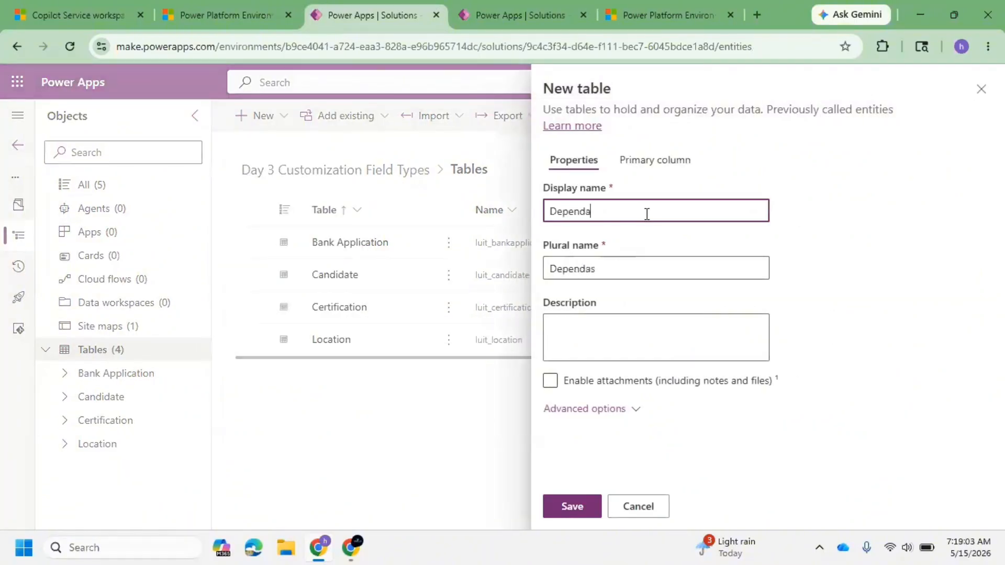
pyautogui.write('nt Table')
pyautogui.click(628, 411)
pyautogui.scroll(-5, 656, 347)
pyautogui.click(650, 273)
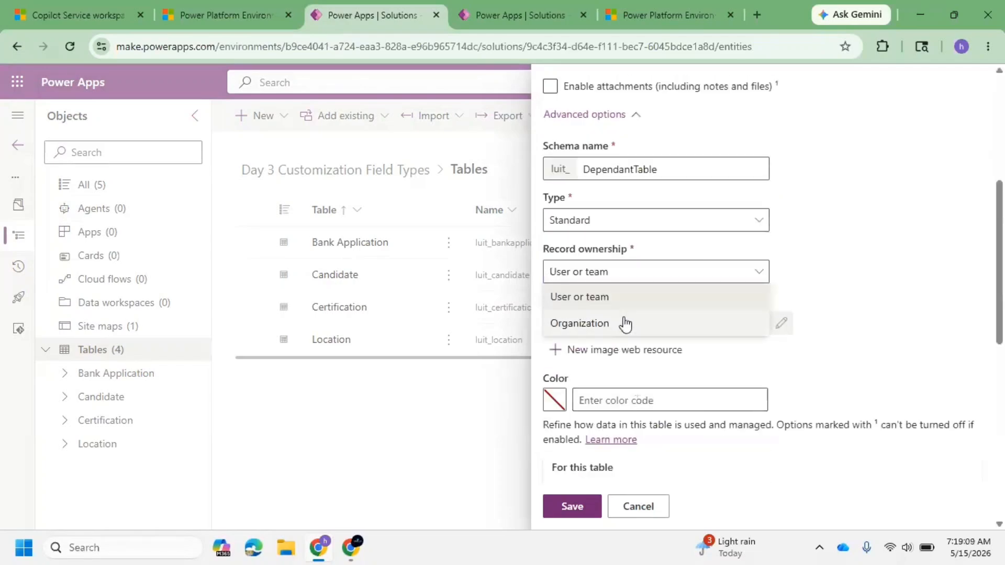
pyautogui.click(623, 320)
pyautogui.click(571, 506)
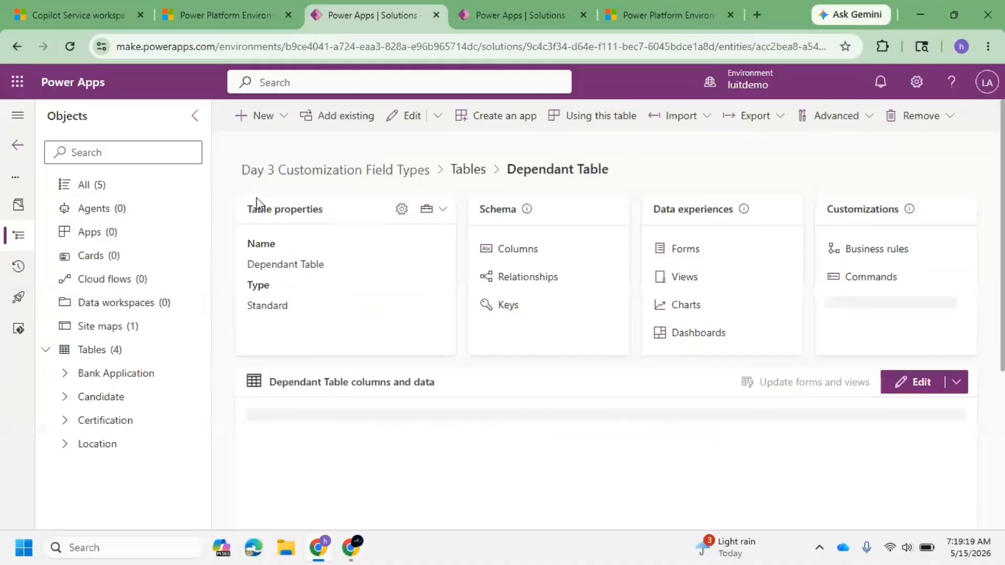
# Step: Open the Dependant Table's columns and start a new column named Relationship Type with the Choice data type
pyautogui.click(518, 250)
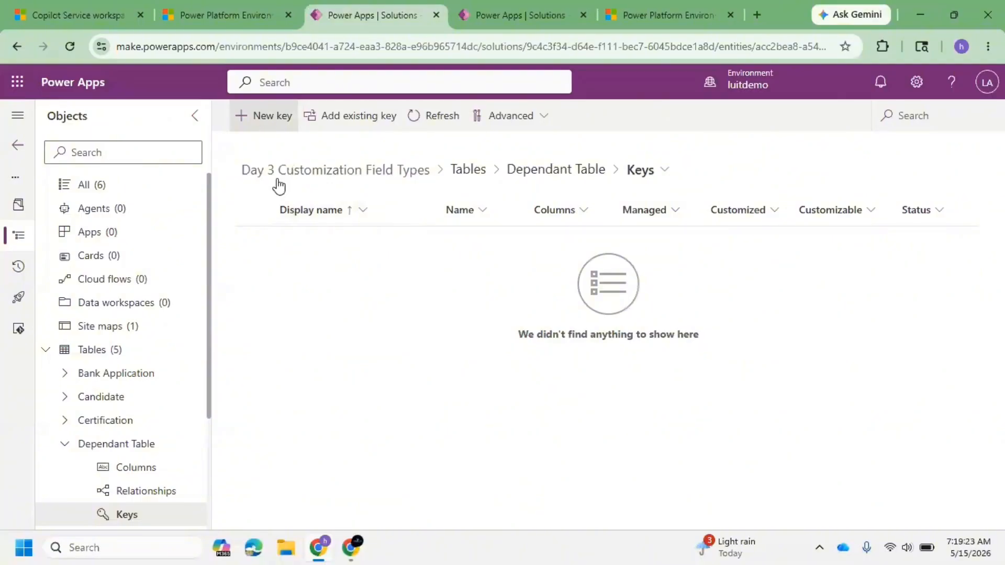
pyautogui.click(155, 486)
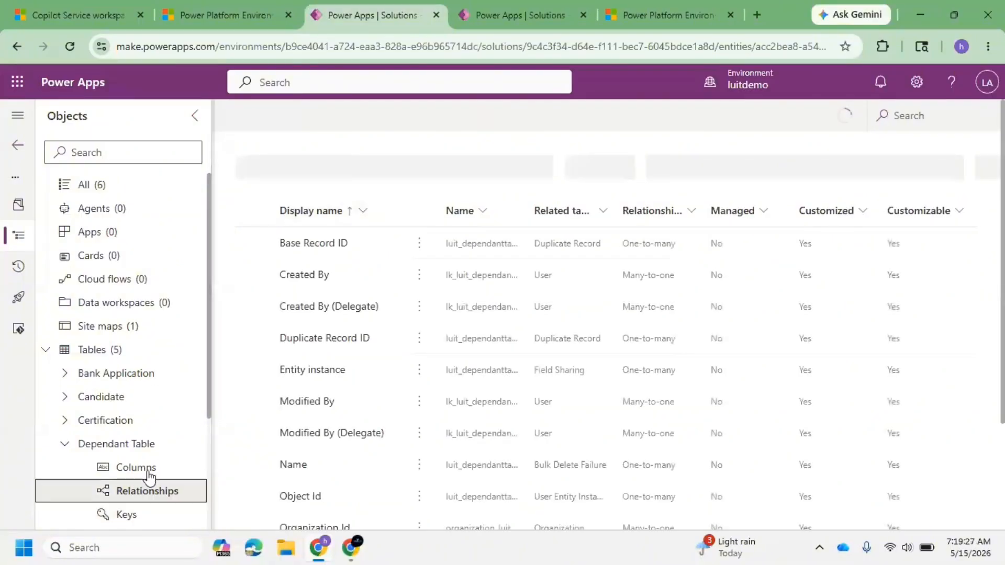
pyautogui.click(160, 470)
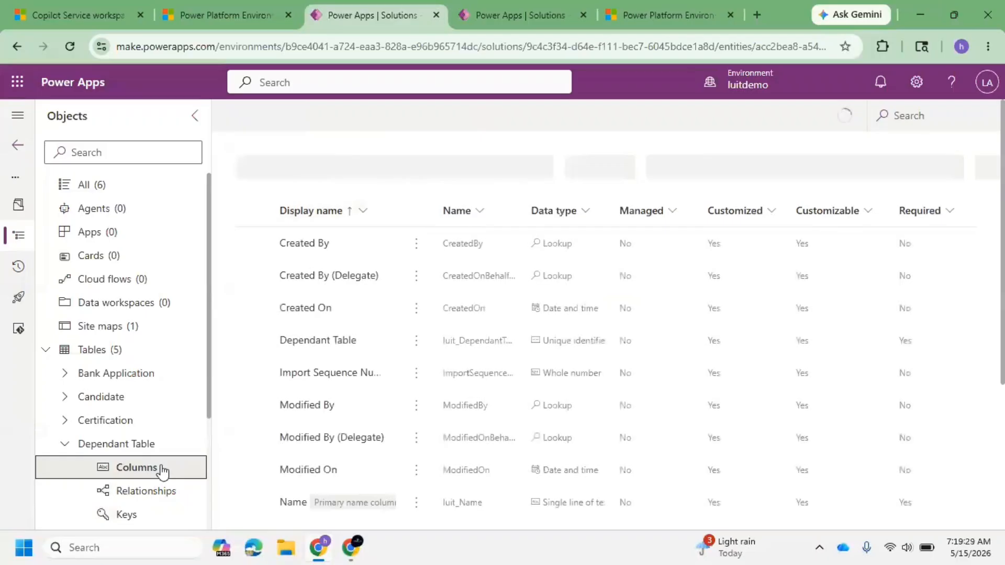
pyautogui.click(267, 117)
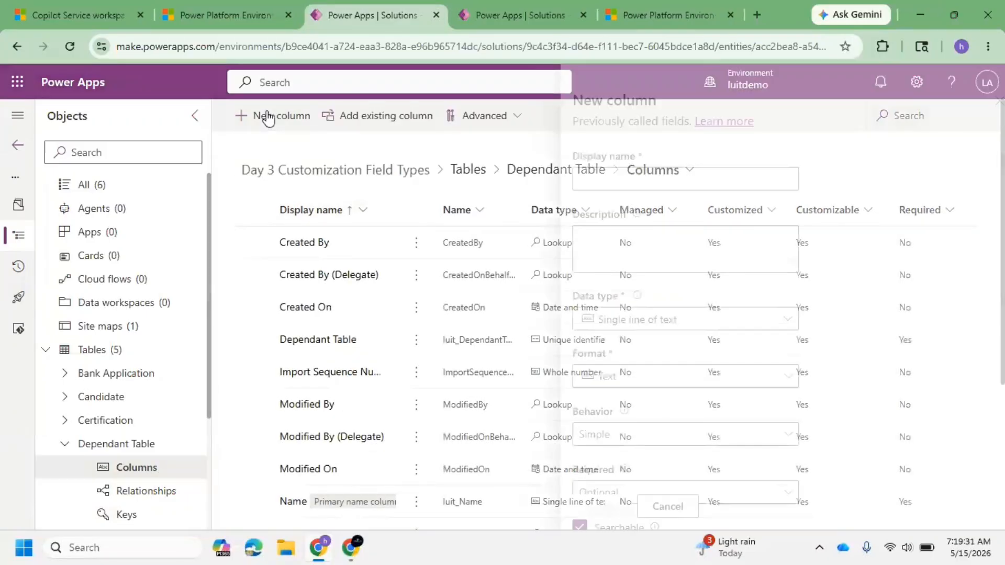
pyautogui.click(640, 177)
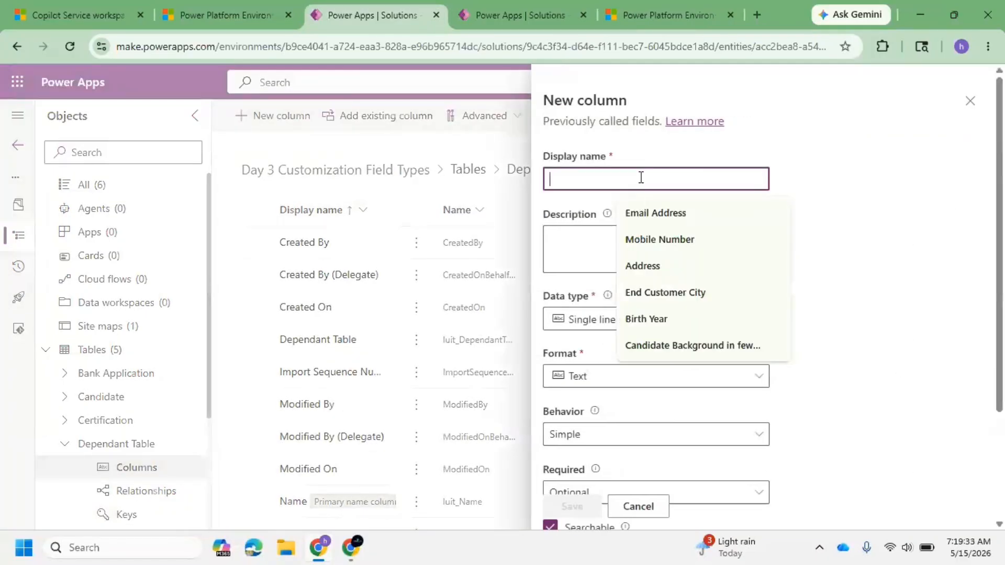
pyautogui.write('Relation Shi')
pyautogui.write('p')
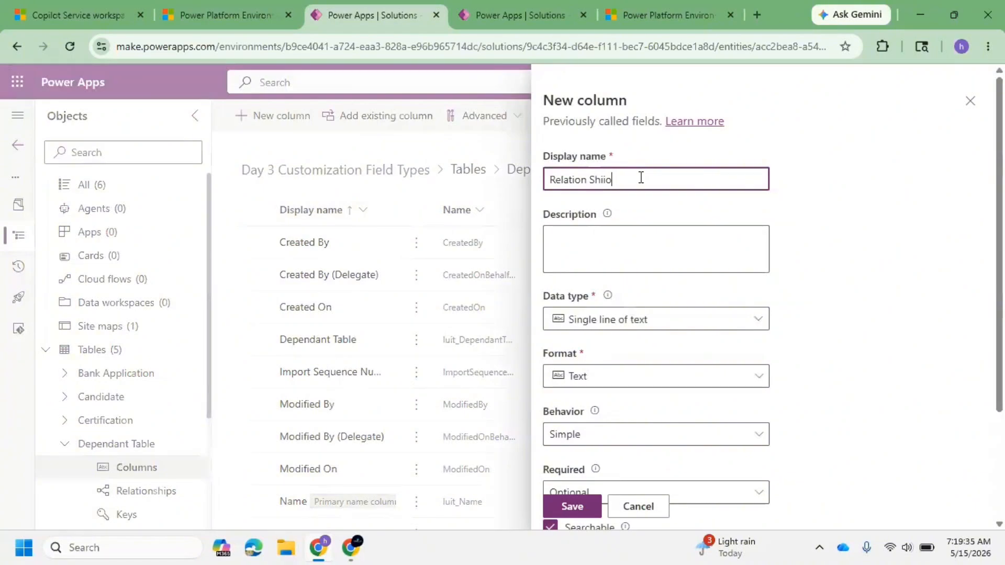
pyautogui.press('BackSpace')
pyautogui.press('BackSpace')
pyautogui.press('BackSpace')
pyautogui.press('BackSpace')
pyautogui.write('shi')
pyautogui.press('BackSpace')
pyautogui.press('BackSpace')
pyautogui.press('BackSpace')
pyautogui.write('ship Type')
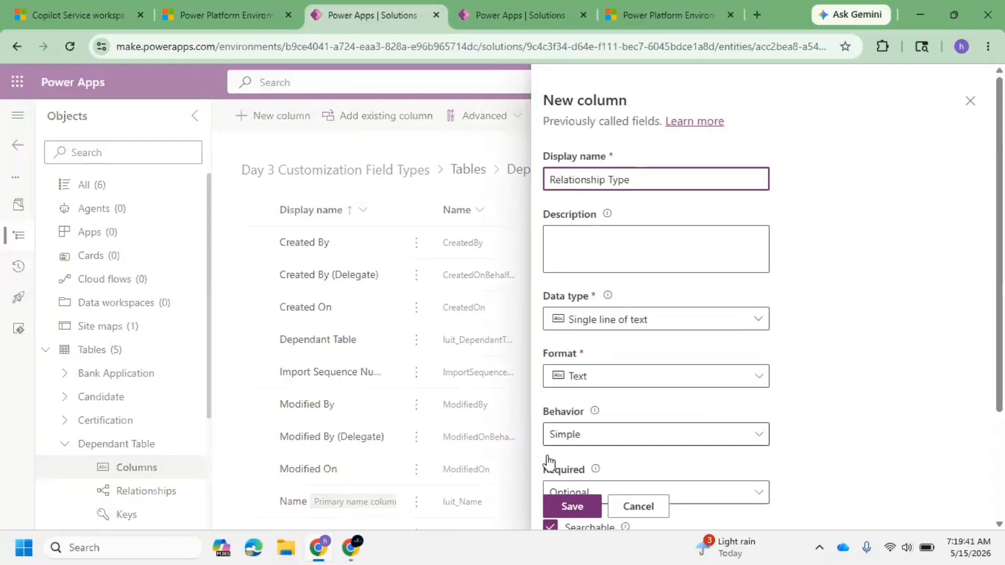
pyautogui.click(673, 322)
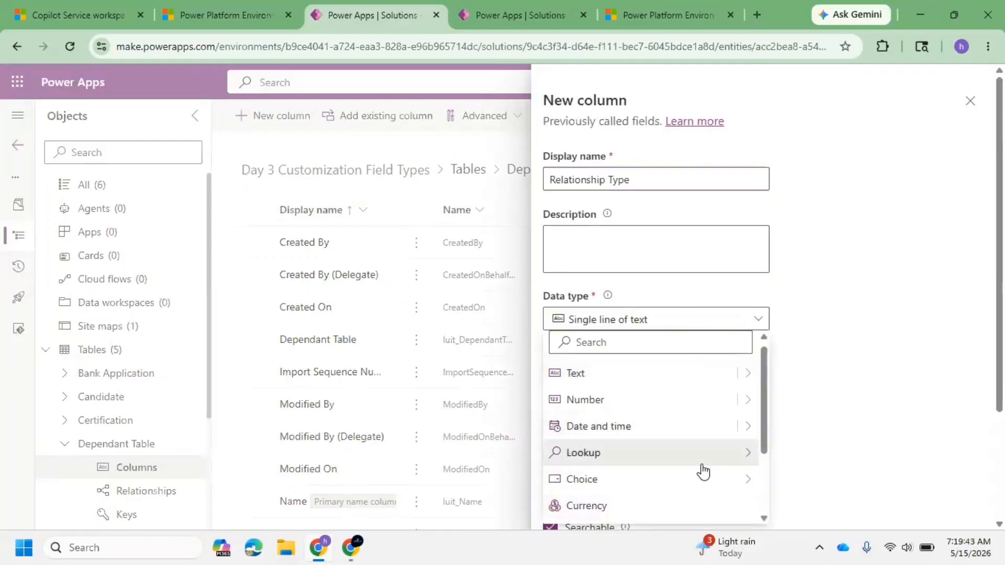
pyautogui.moveTo(708, 480)
pyautogui.click(808, 480)
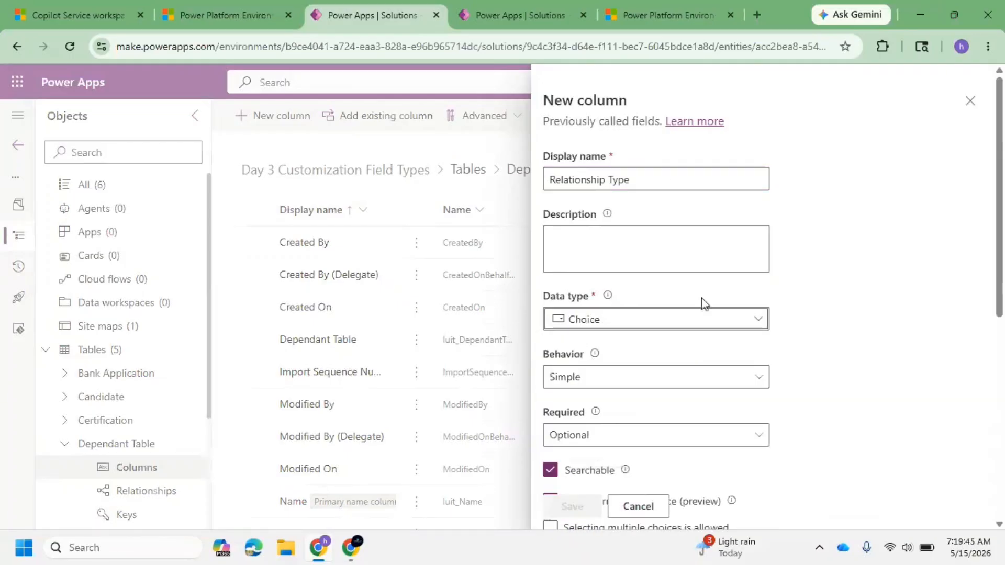
# Step: Add the choice options Father, Mother and Spouse to the Relationship Type column
pyautogui.scroll(-5, 701, 298)
pyautogui.click(550, 263)
pyautogui.scroll(-1, 587, 355)
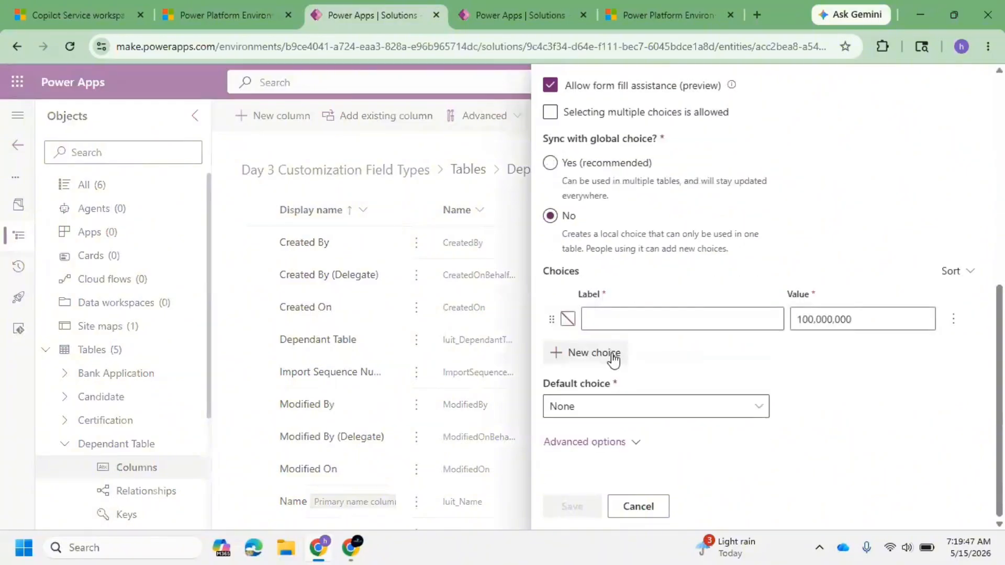
pyautogui.click(630, 318)
pyautogui.write('Father')
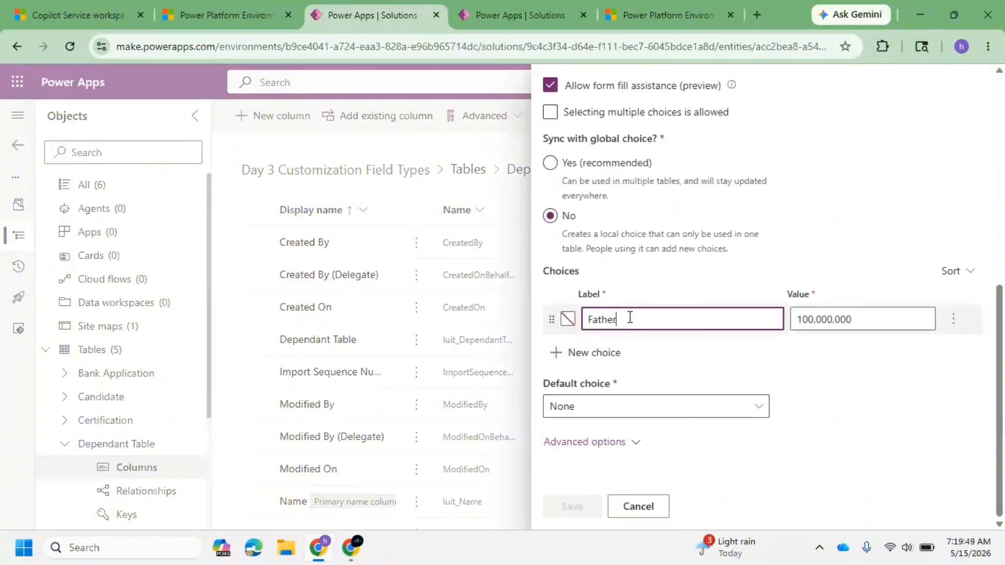
pyautogui.click(596, 352)
pyautogui.click(630, 348)
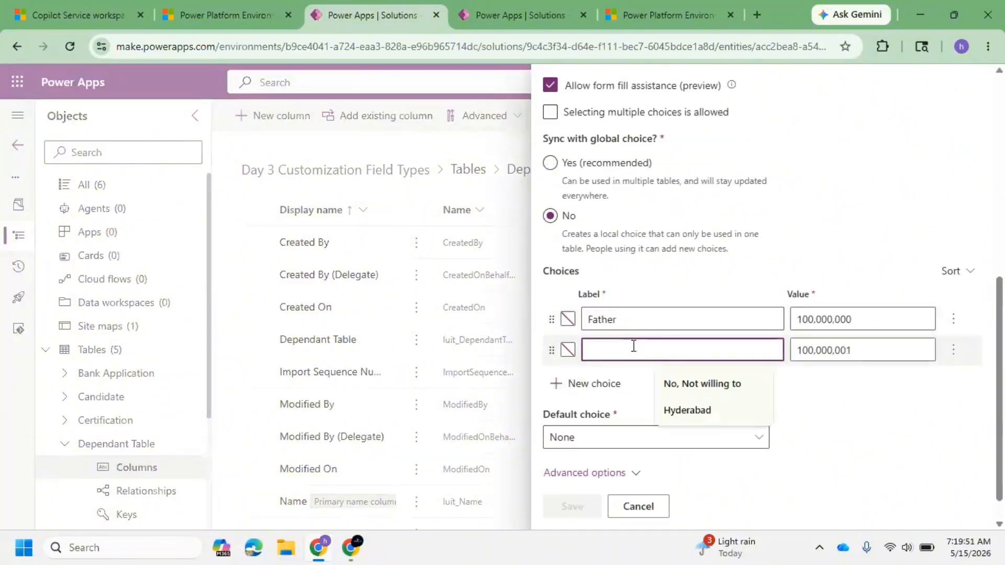
pyautogui.write('Mother')
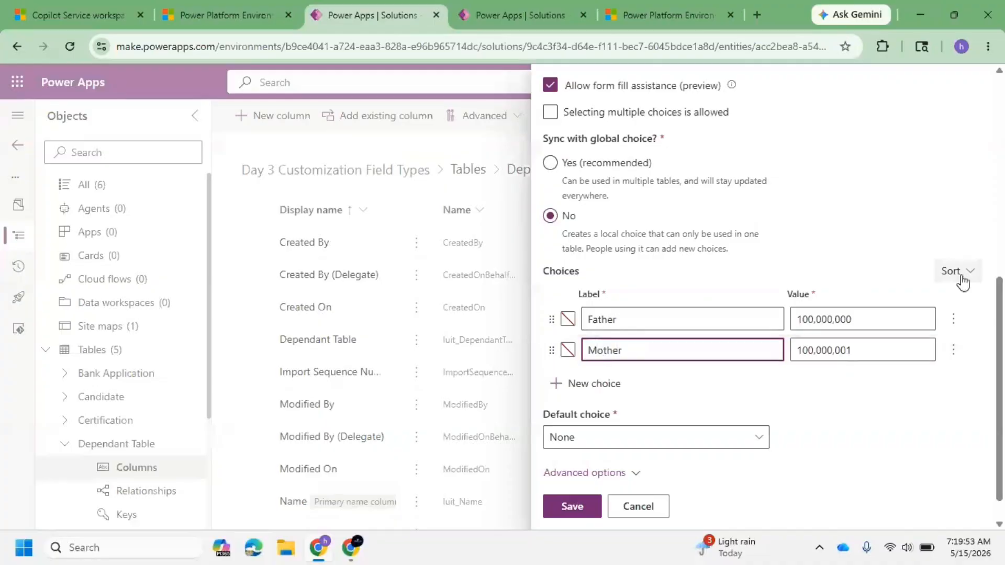
pyautogui.click(623, 388)
pyautogui.click(630, 384)
pyautogui.write('SW')
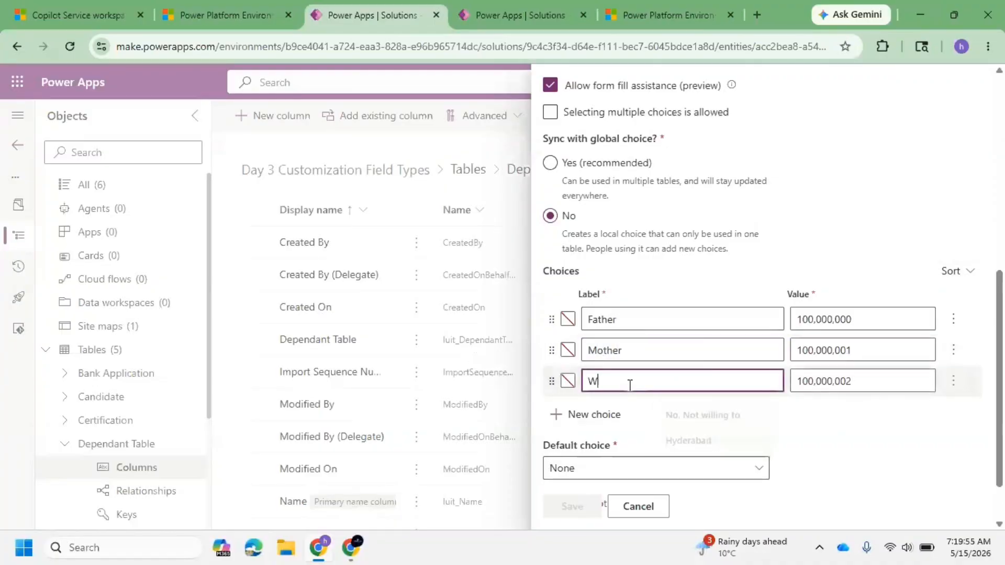
pyautogui.press('BackSpace')
pyautogui.hotkey('ctrl', 'a')
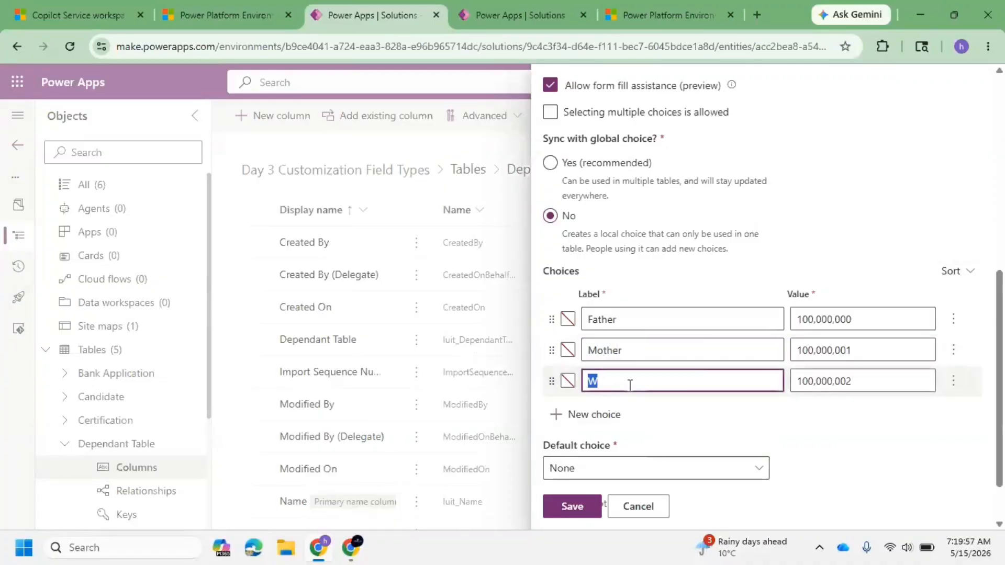
pyautogui.write('Spu')
pyautogui.write('ouse')
# Step: Add two more choice options, Son and Daughter
pyautogui.click(608, 413)
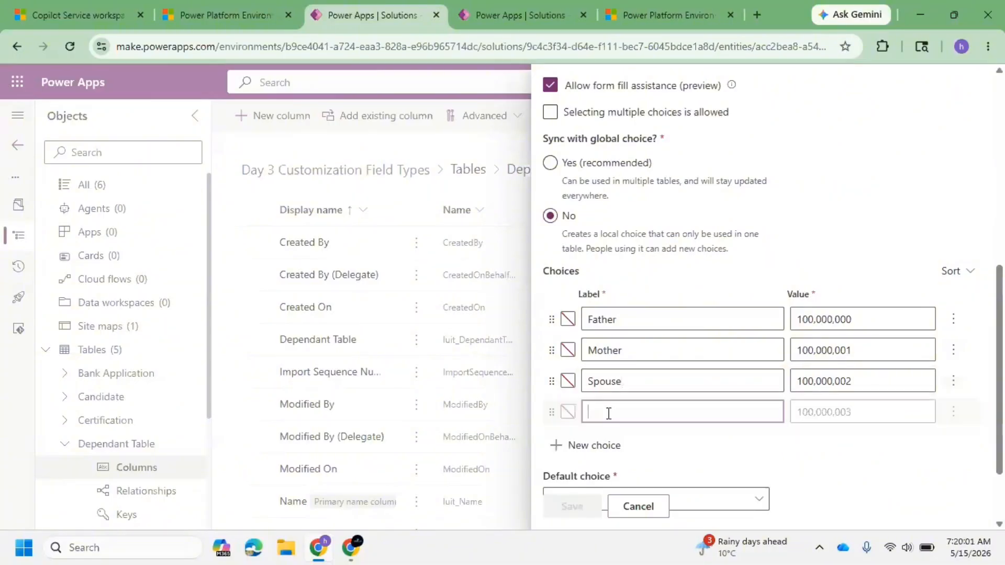
pyautogui.write('CHI')
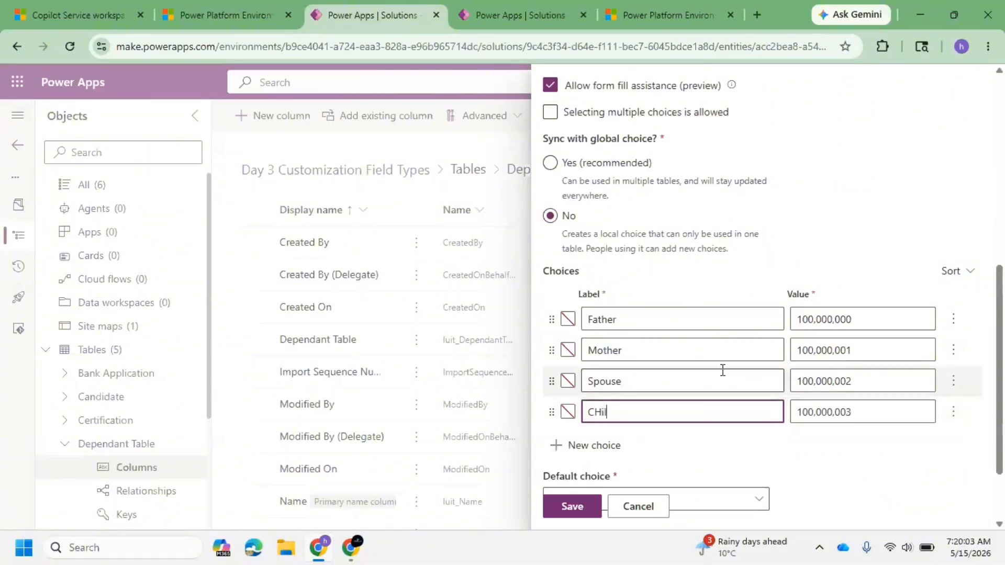
pyautogui.press('BackSpace')
pyautogui.press('BackSpace')
pyautogui.write('hi')
pyautogui.press('BackSpace')
pyautogui.press('BackSpace')
pyautogui.press('BackSpace')
pyautogui.write('SO')
pyautogui.write('o')
pyautogui.write('n')
pyautogui.click(601, 445)
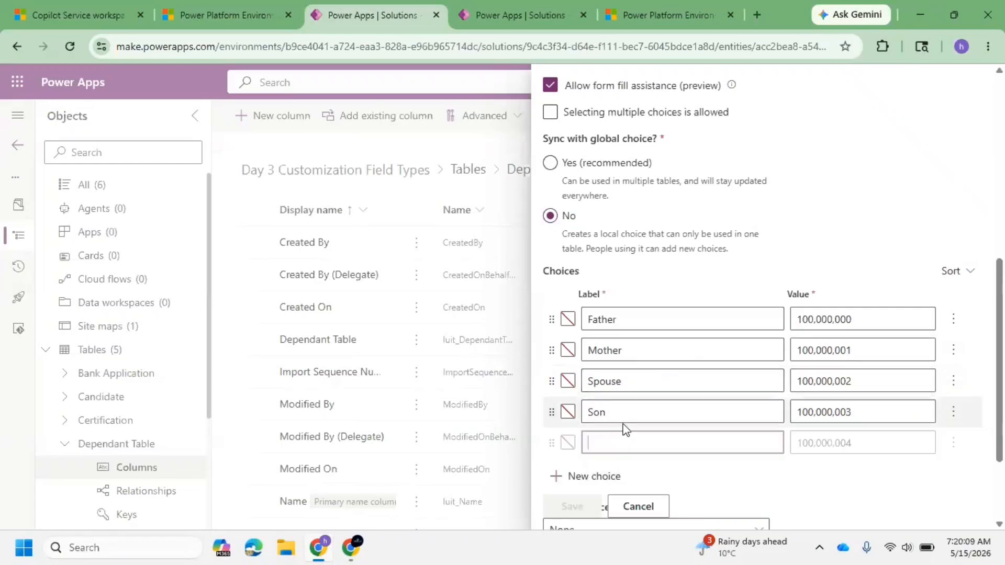
pyautogui.click(623, 420)
pyautogui.click(624, 443)
pyautogui.write('Da')
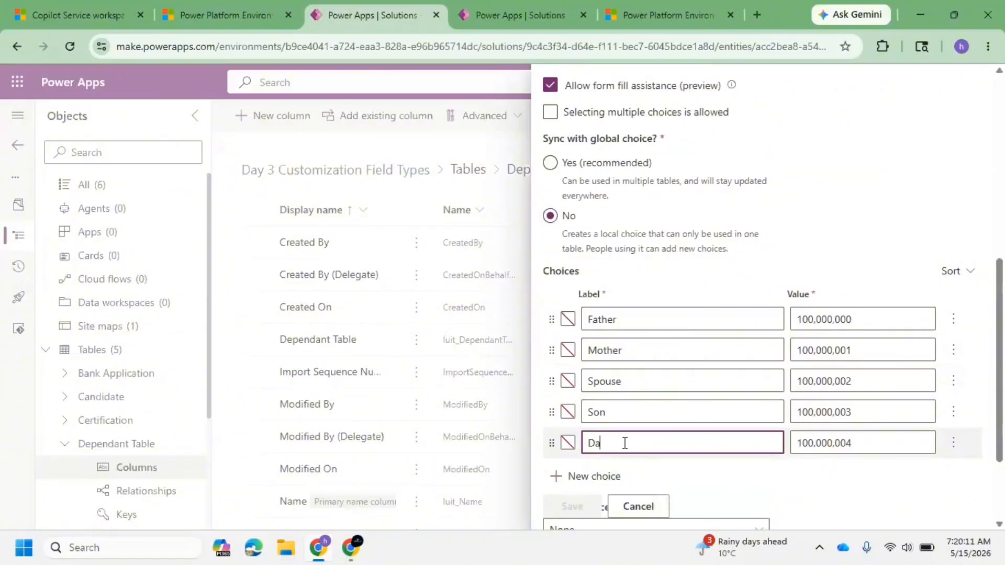
pyautogui.write('ughter')
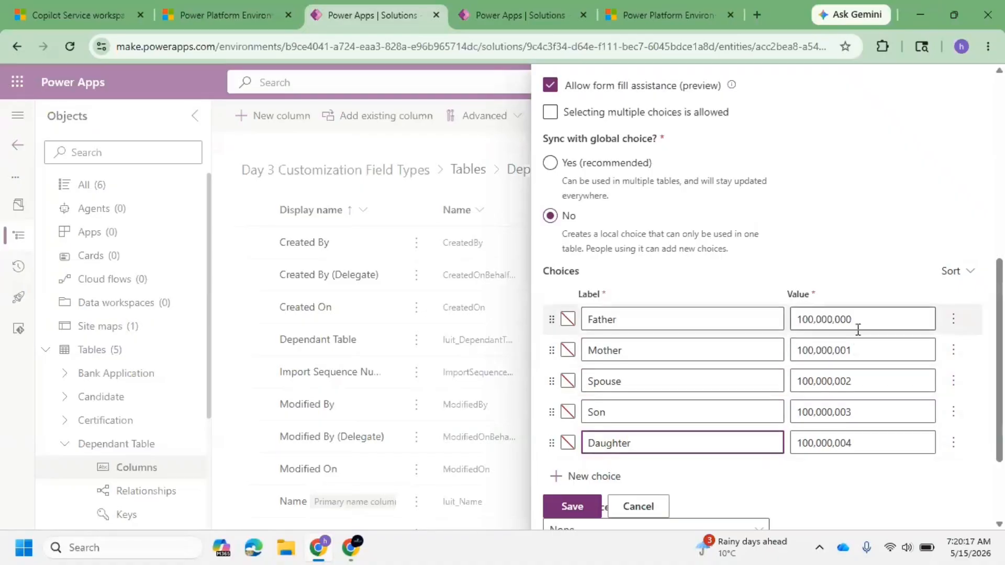
# Step: Review the choice list and save the Relationship Type column
pyautogui.click(876, 318)
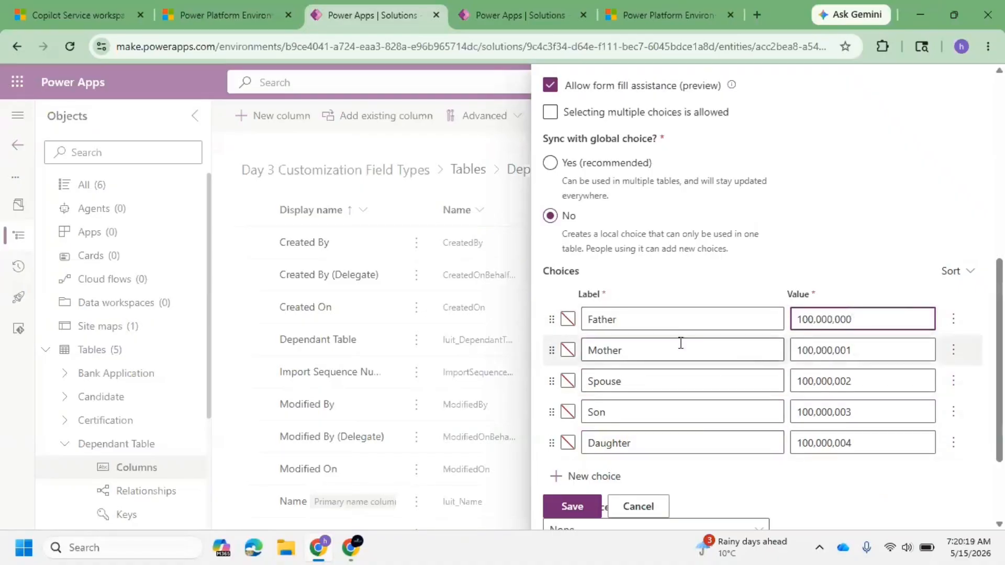
pyautogui.click(633, 321)
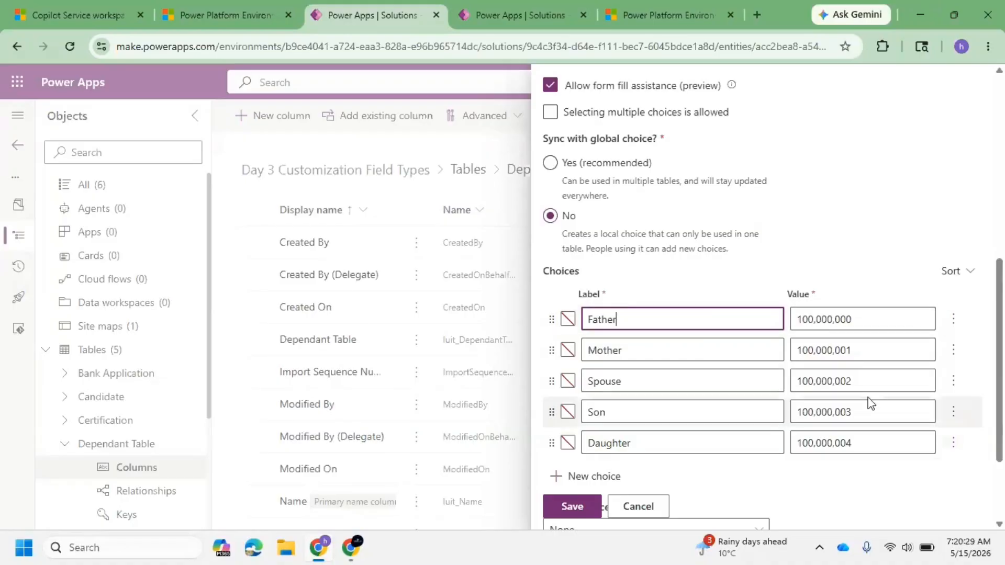
pyautogui.scroll(-2, 678, 311)
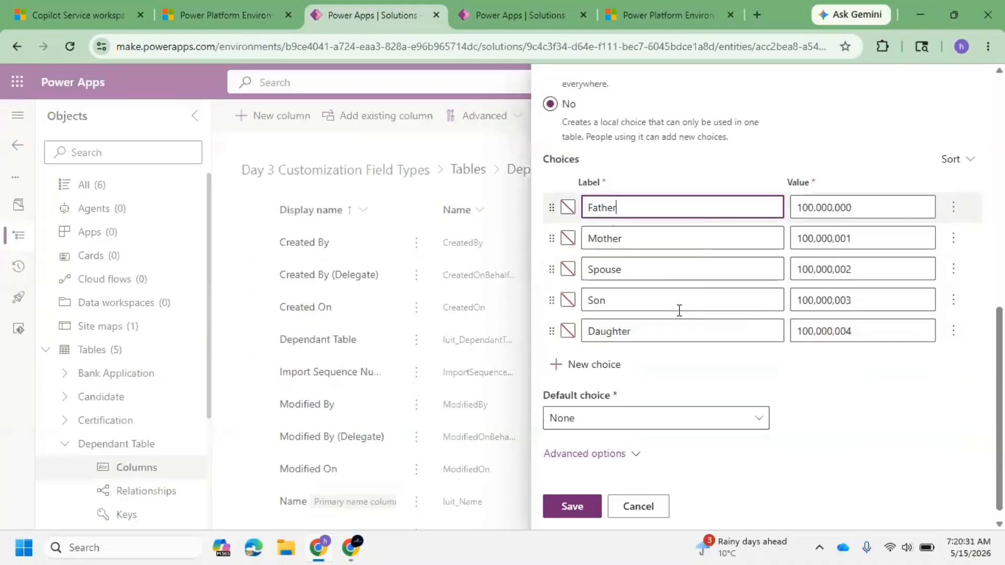
pyautogui.scroll(9, 670, 304)
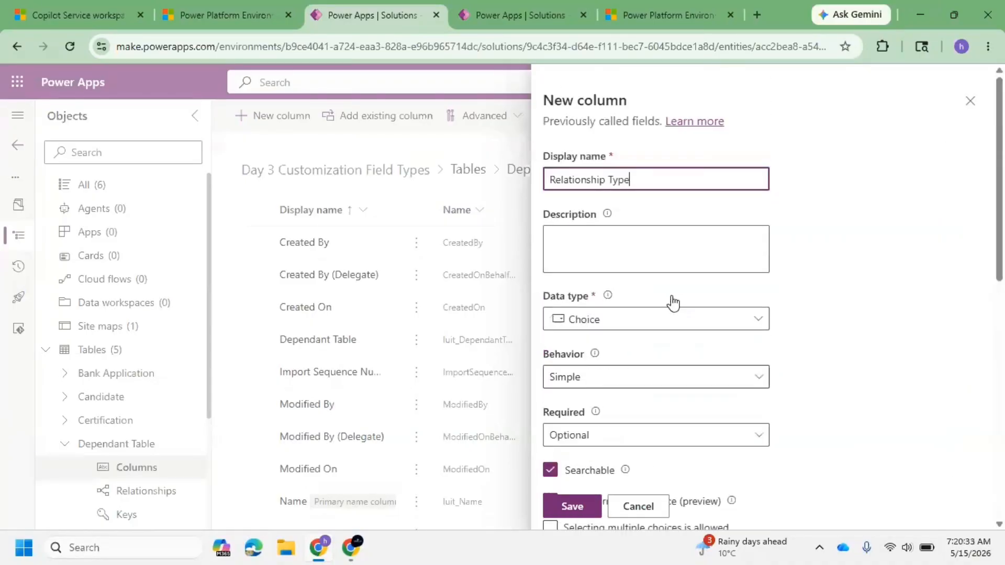
pyautogui.scroll(-9, 670, 303)
pyautogui.click(574, 507)
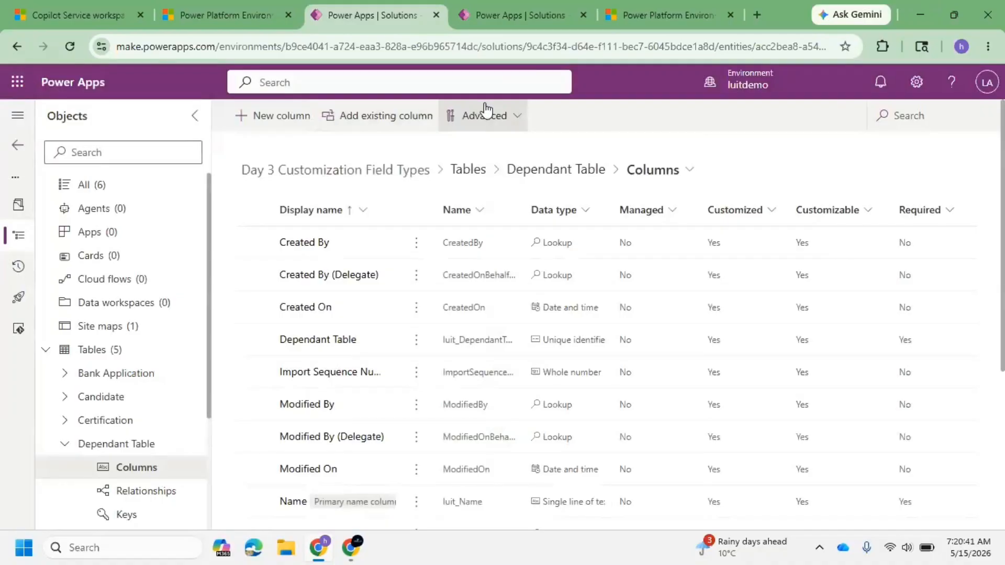
# Step: Return to the Bank Application tab's new Dependent Details column and set its data type to Lookup
pyautogui.click(881, 47)
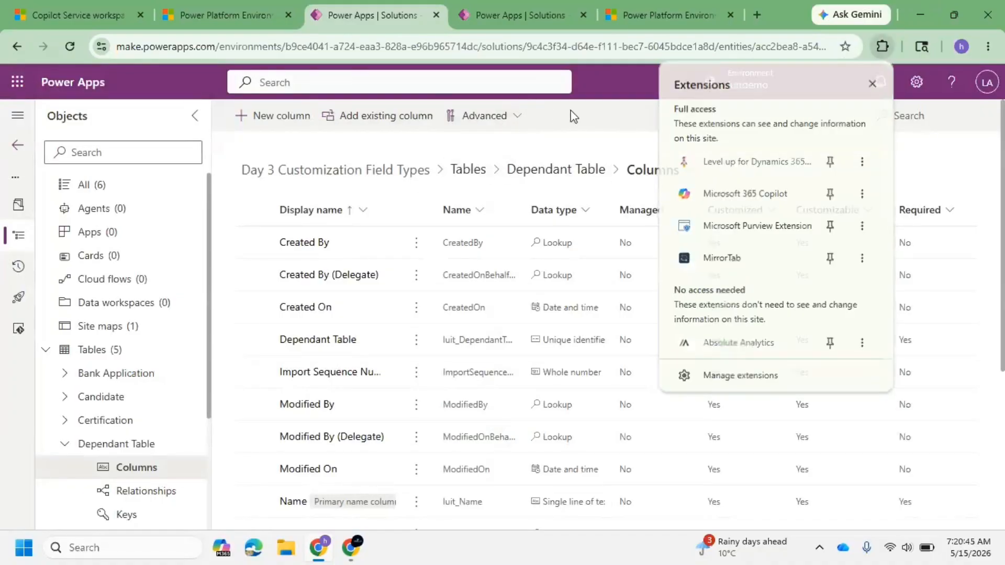
pyautogui.click(491, 15)
pyautogui.scroll(3, 644, 247)
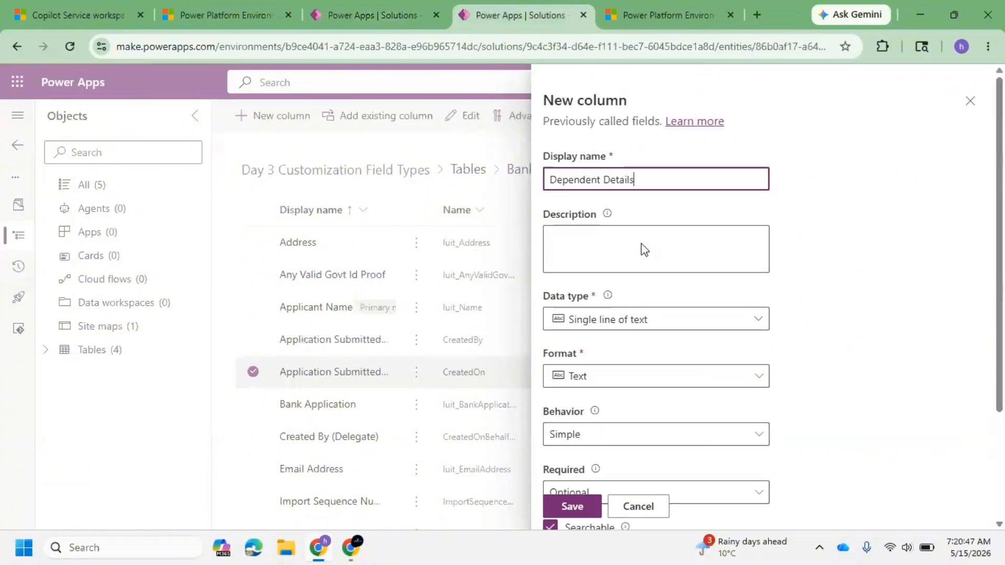
pyautogui.scroll(-3, 627, 294)
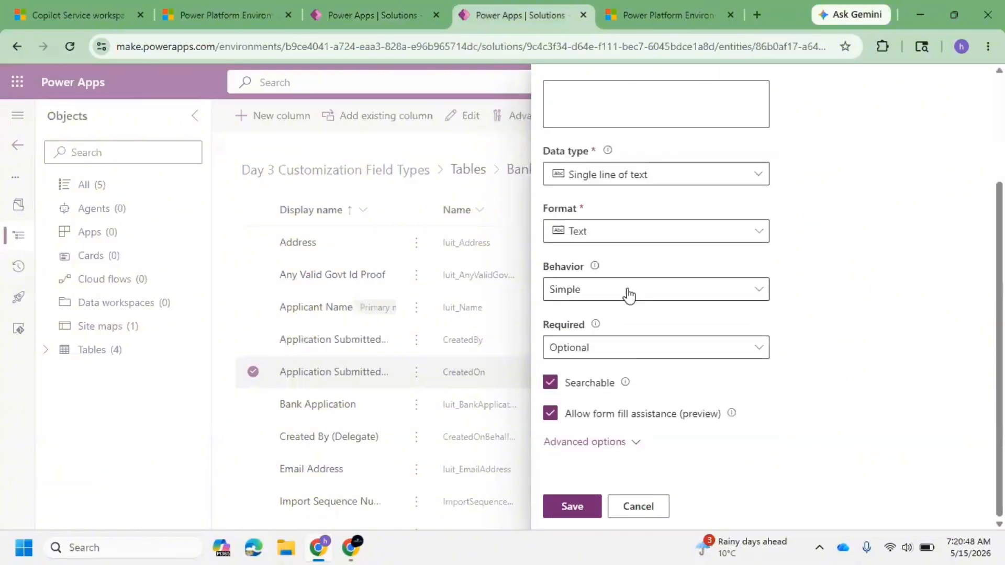
pyautogui.click(725, 173)
pyautogui.moveTo(685, 358)
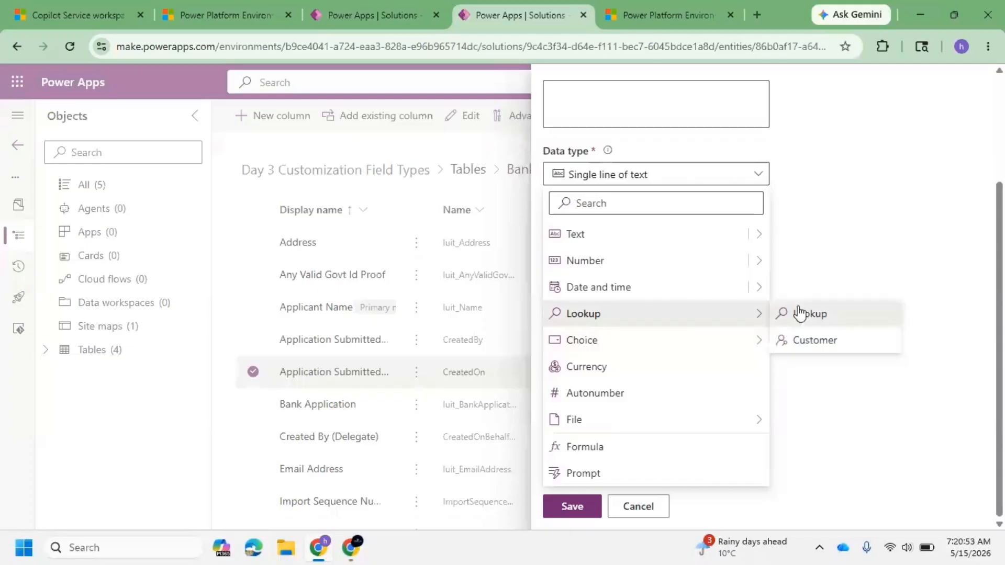
pyautogui.click(795, 312)
# Step: Try to pick the Dependant Table as the related table, then cancel and close the new column panel
pyautogui.scroll(3, 601, 283)
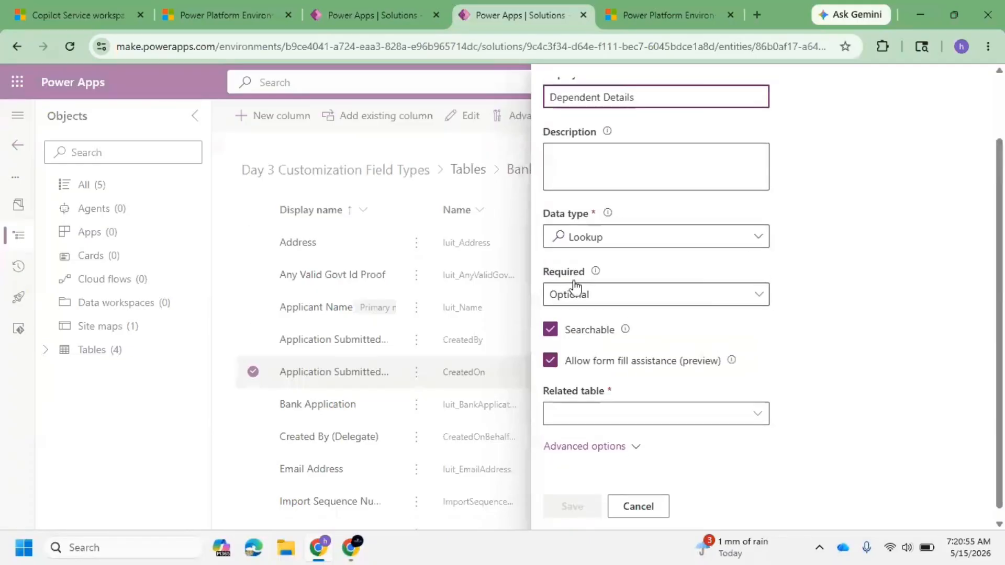
pyautogui.scroll(-2, 589, 374)
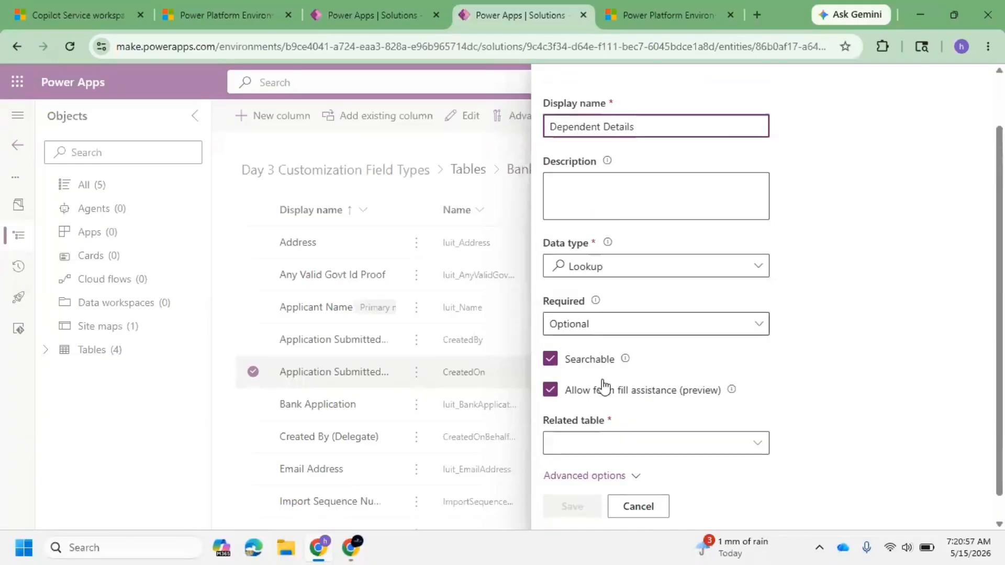
pyautogui.click(604, 406)
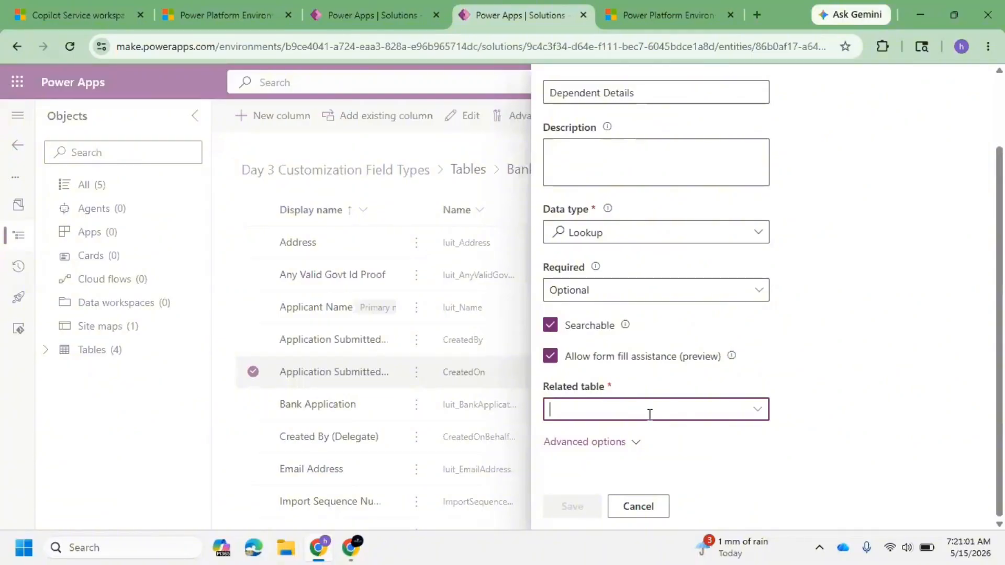
pyautogui.write('dependa')
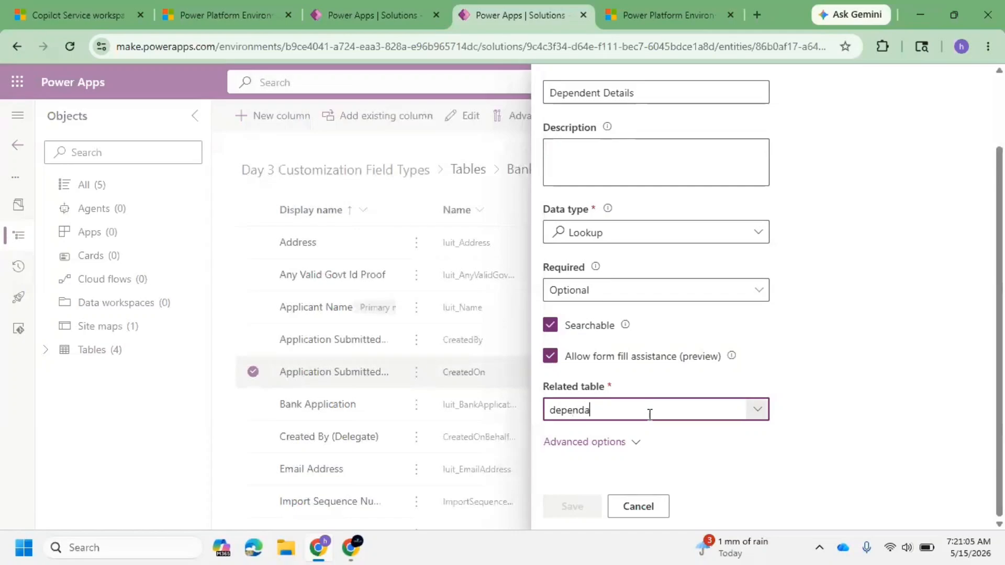
pyautogui.write('n')
pyautogui.click(762, 410)
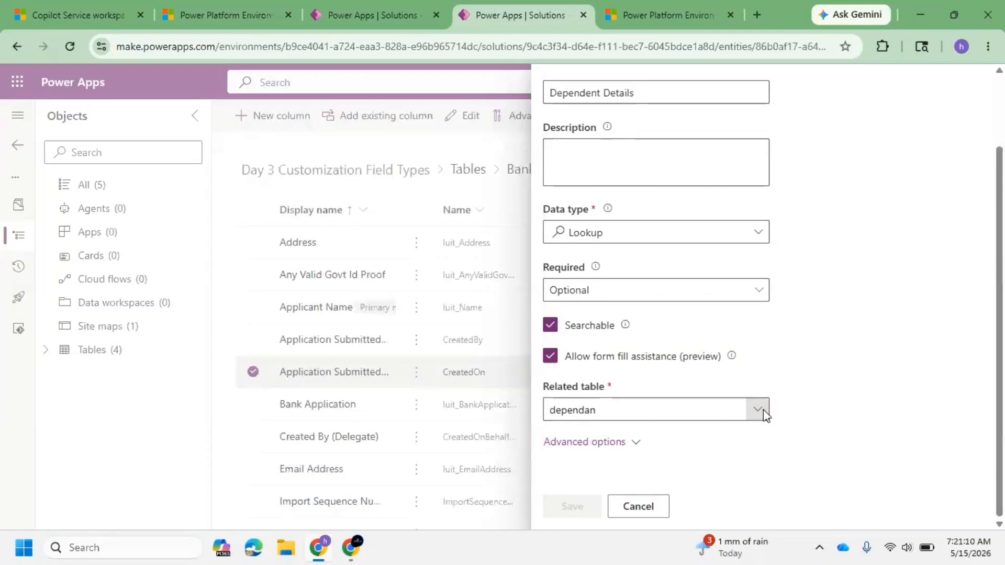
pyautogui.click(648, 505)
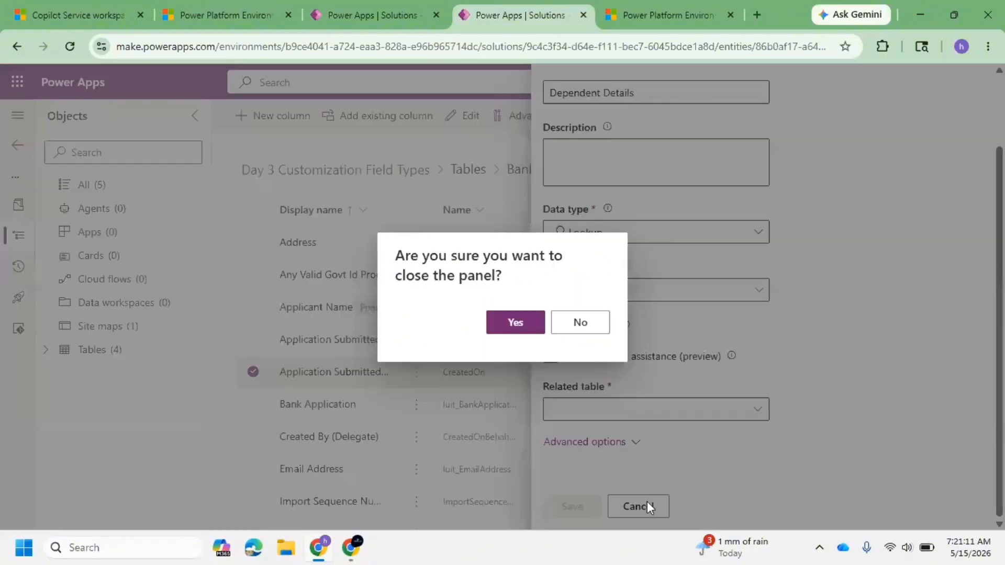
pyautogui.click(514, 326)
pyautogui.click(68, 45)
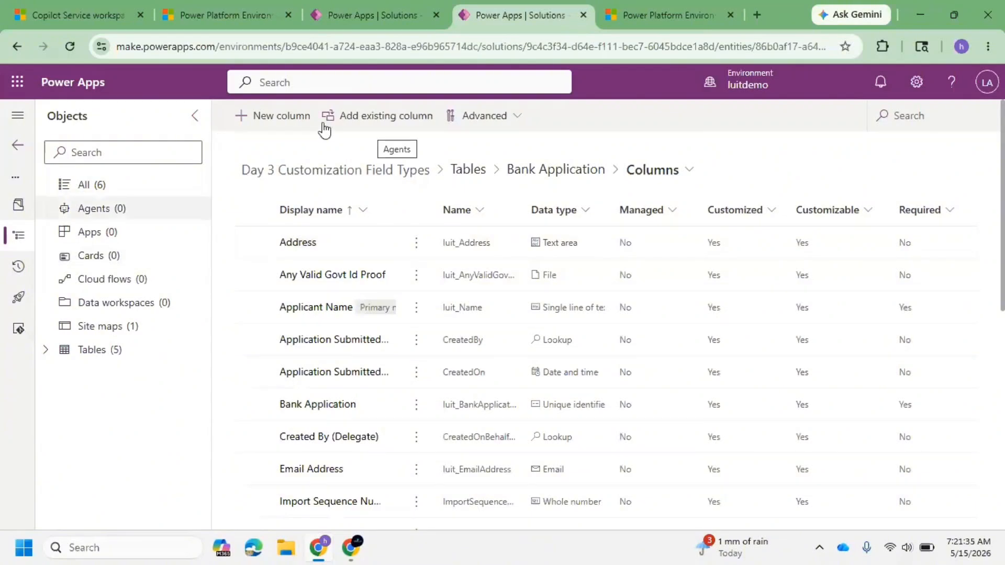
pyautogui.click(272, 125)
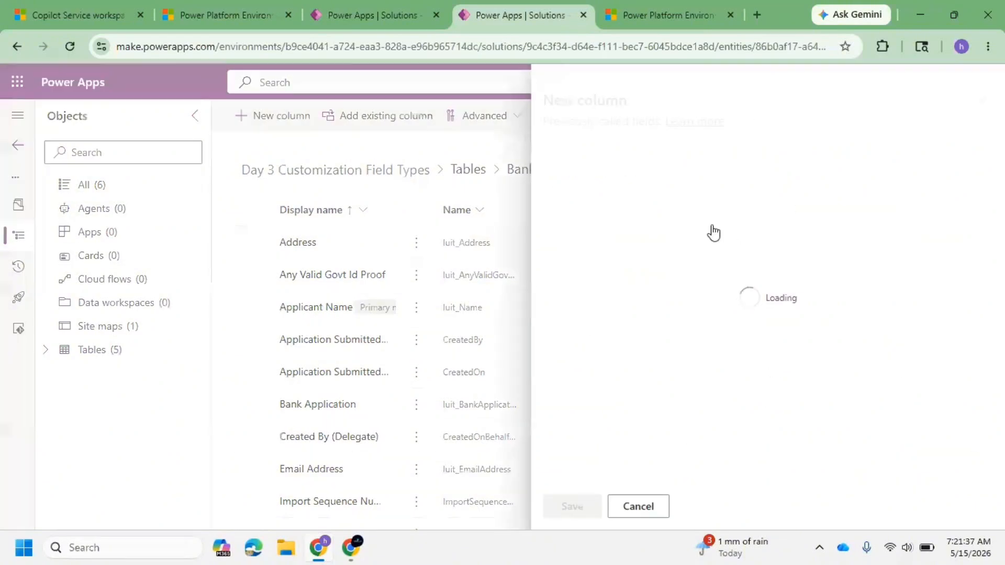
pyautogui.write('Dependent Details')
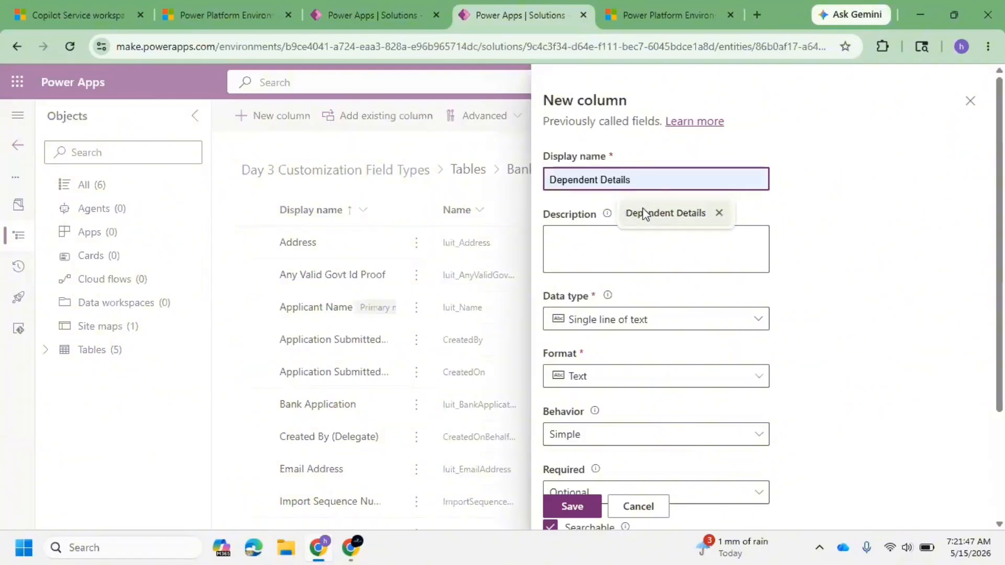
pyautogui.click(652, 210)
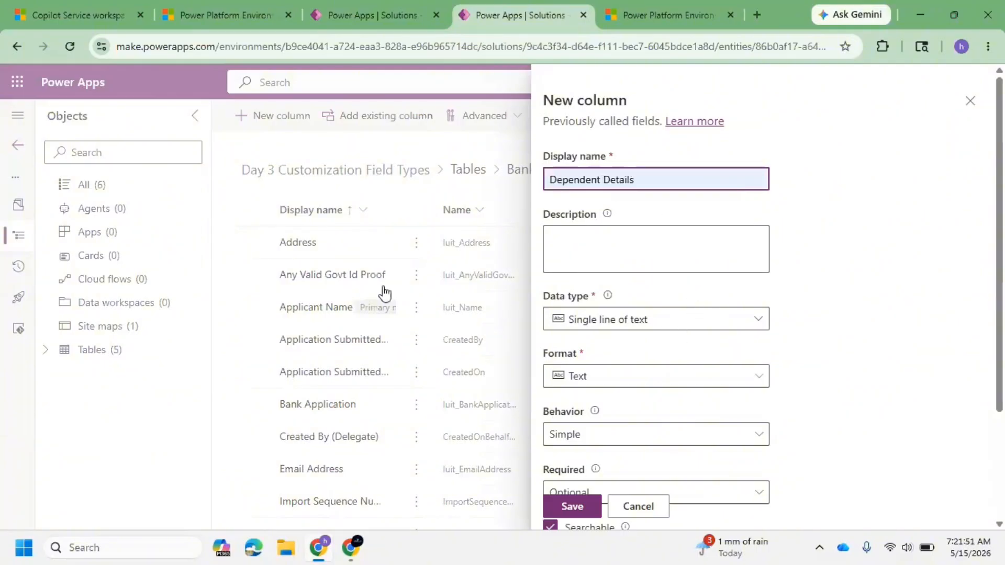
pyautogui.click(727, 343)
pyautogui.click(728, 330)
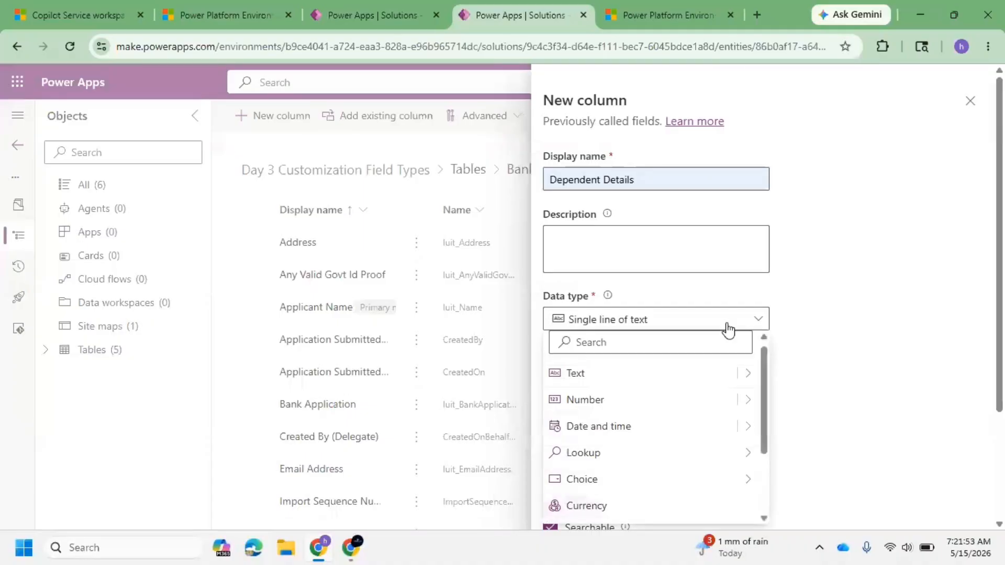
pyautogui.moveTo(746, 454)
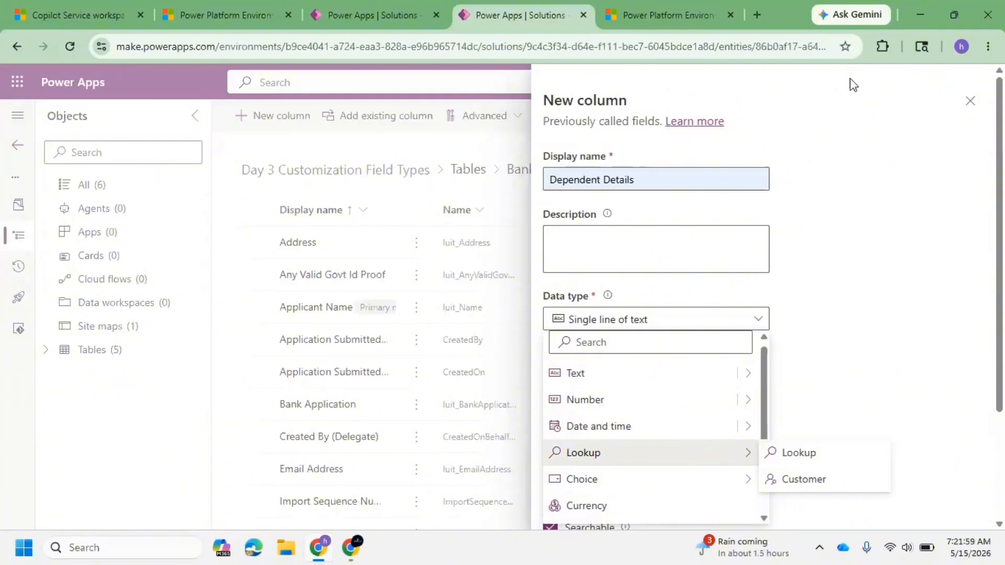
pyautogui.click(971, 102)
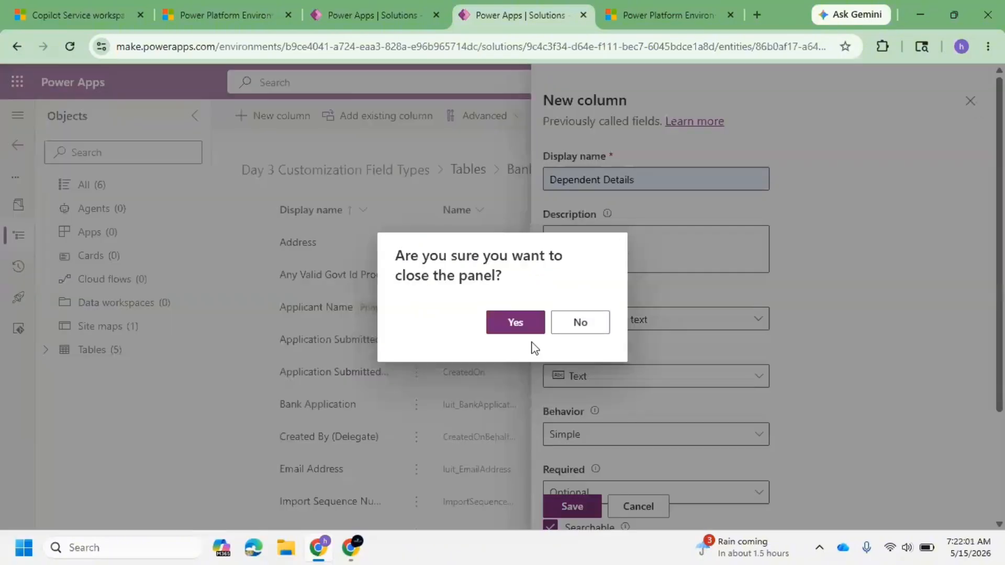
pyautogui.click(523, 324)
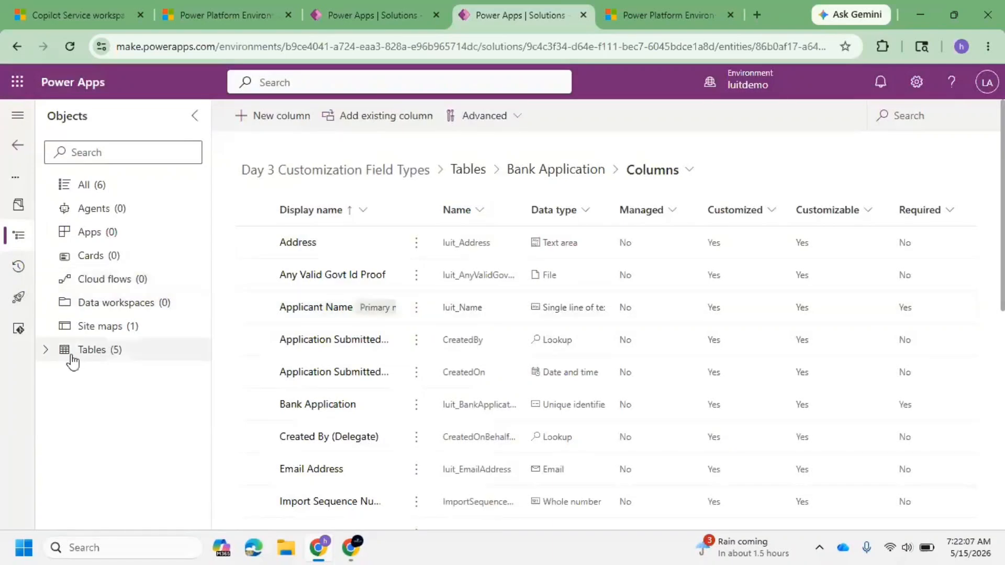
# Step: Open and review the Bank Application table's relationships list
pyautogui.click(53, 351)
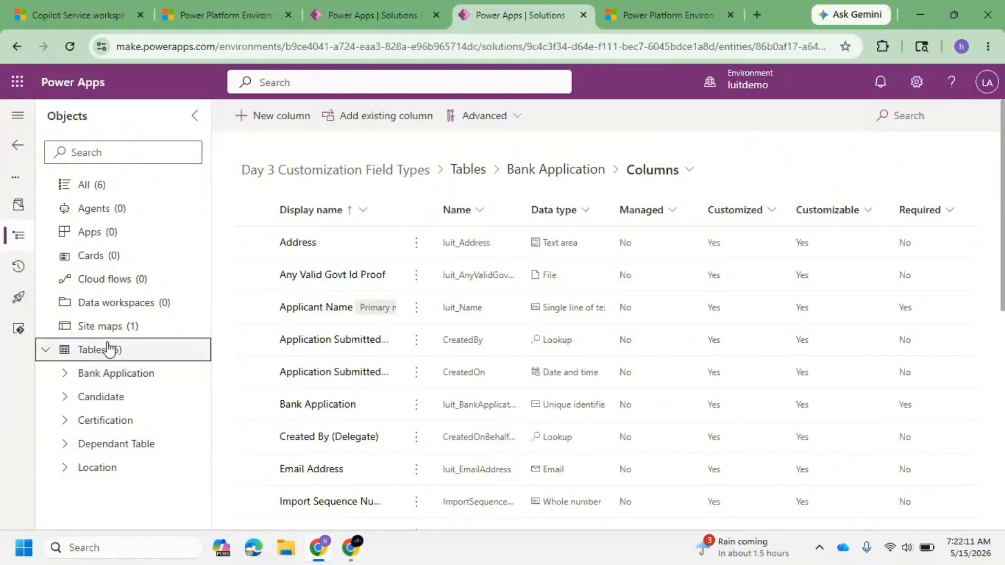
pyautogui.click(121, 382)
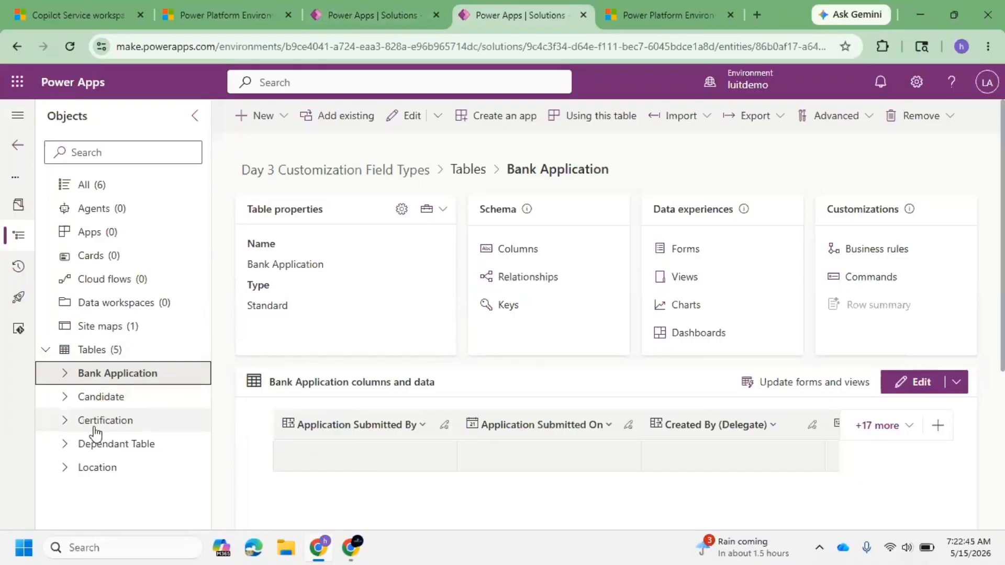
pyautogui.click(64, 374)
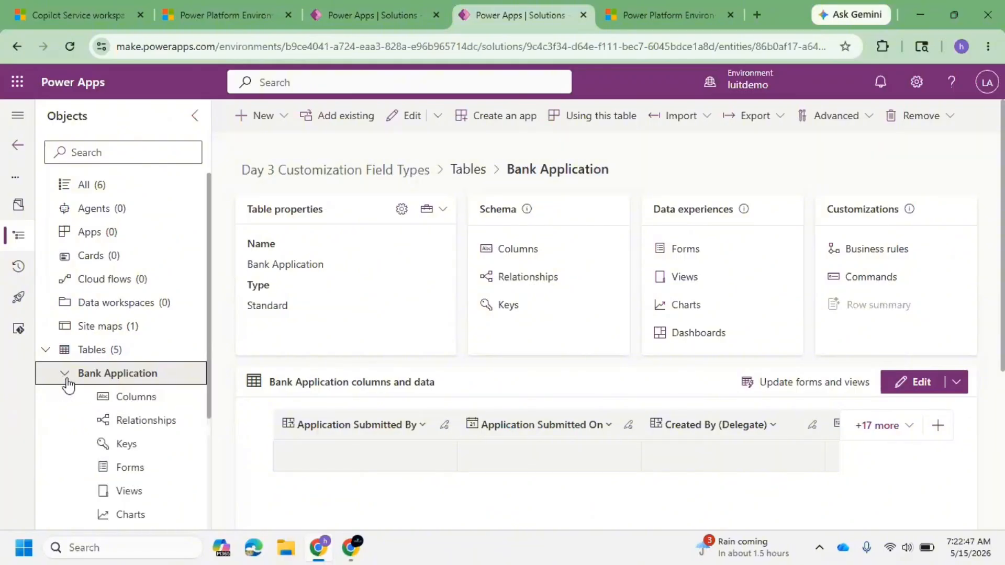
pyautogui.click(173, 422)
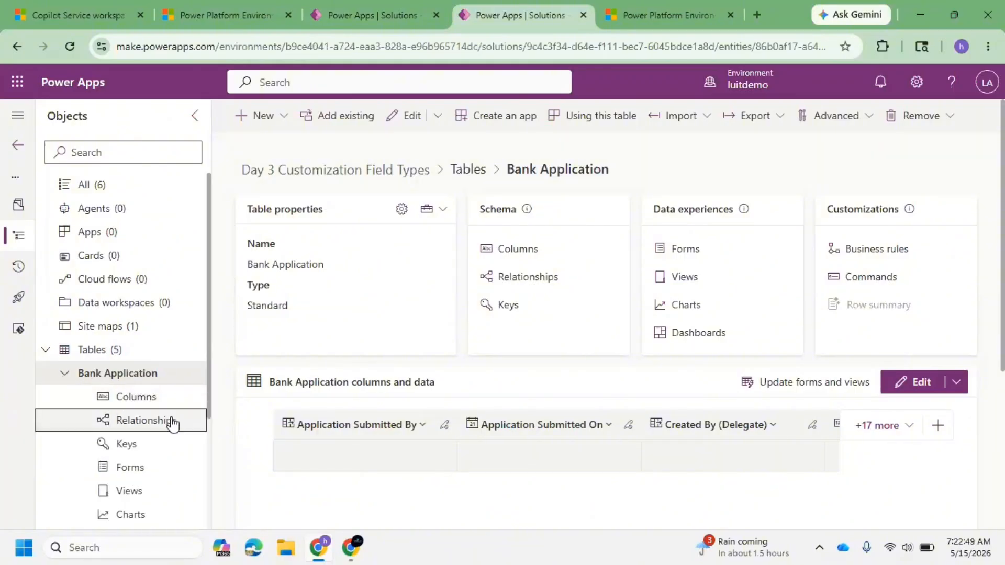
pyautogui.scroll(-3, 155, 374)
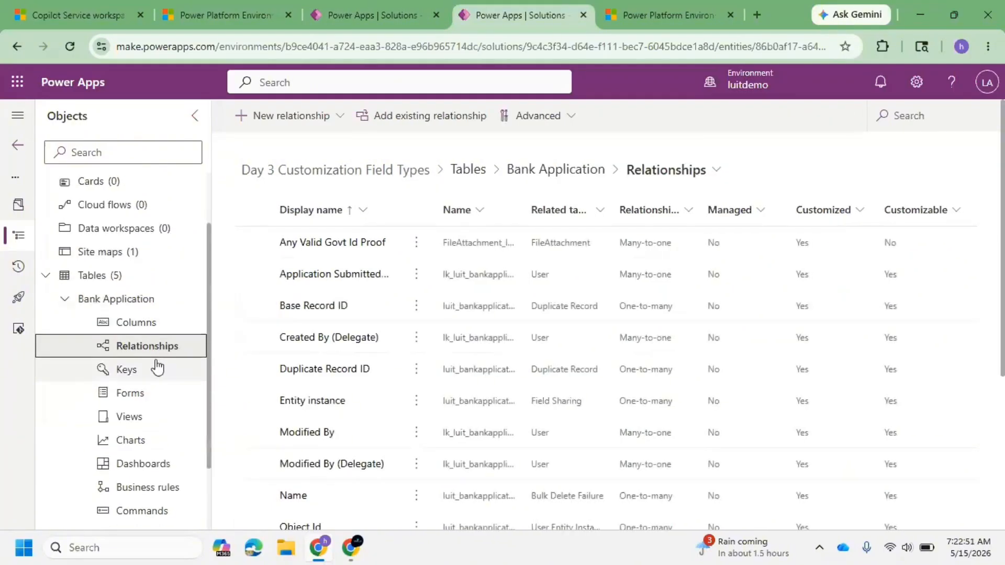
pyautogui.scroll(-3, 157, 367)
pyautogui.scroll(6, 157, 365)
pyautogui.scroll(-3, 156, 348)
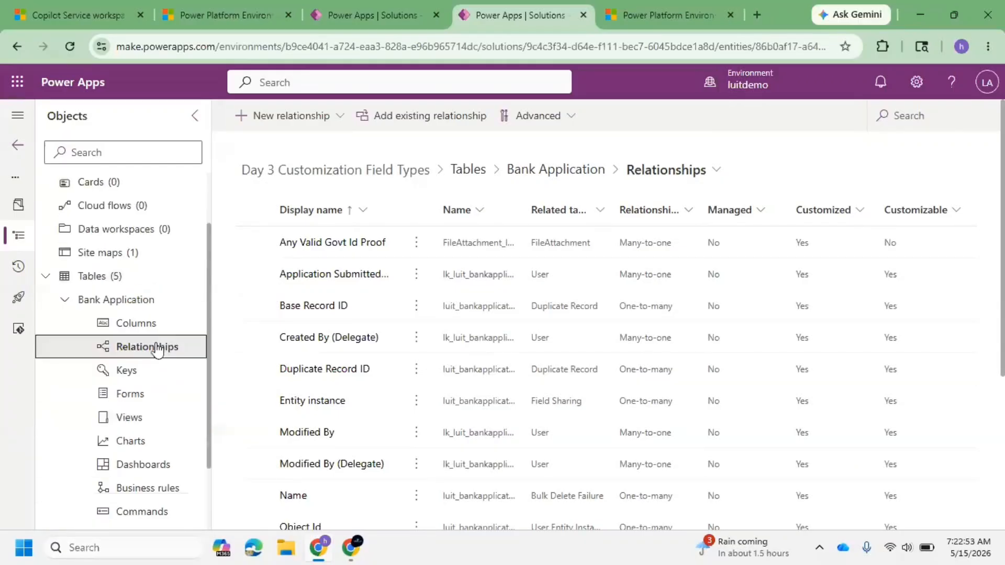
pyautogui.scroll(-3, 156, 347)
pyautogui.scroll(6, 154, 330)
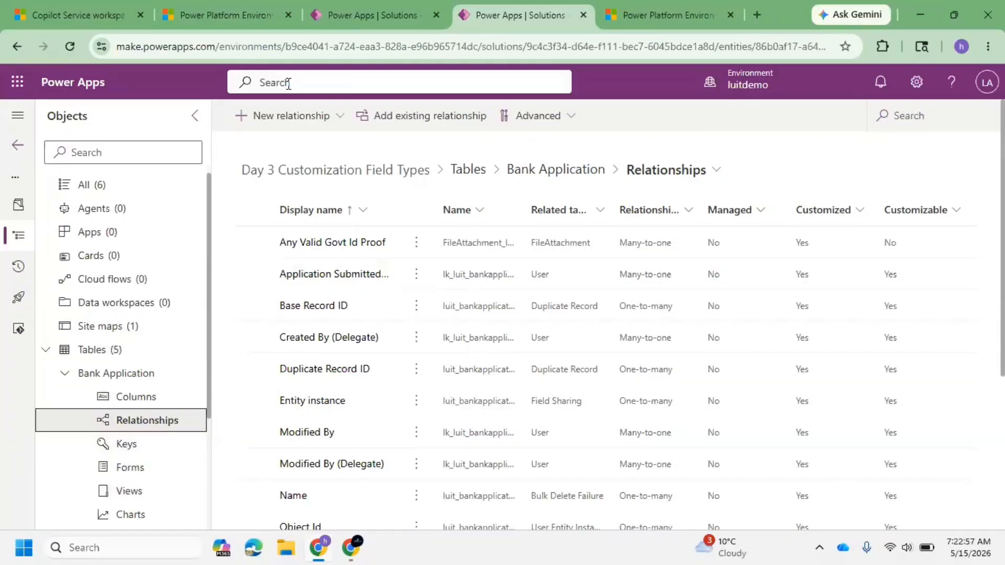
# Step: Create a one-to-many relationship from Bank Application to the Dependant Table
pyautogui.click(321, 117)
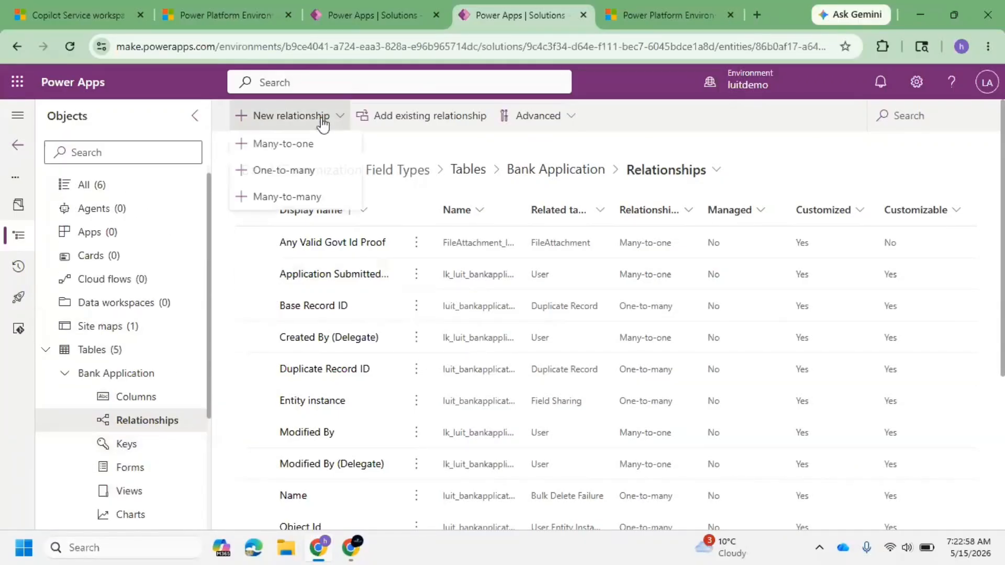
pyautogui.click(309, 170)
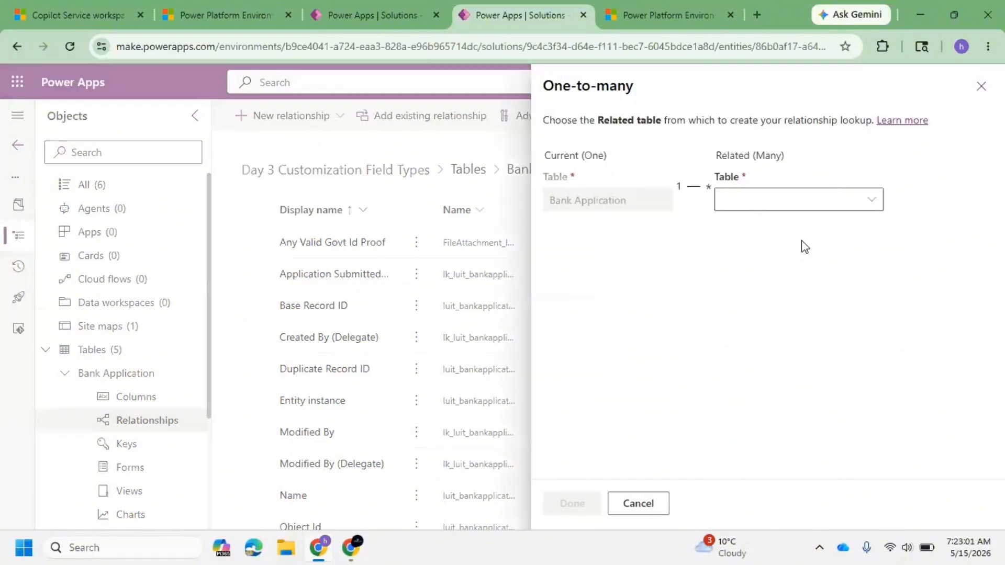
pyautogui.click(806, 199)
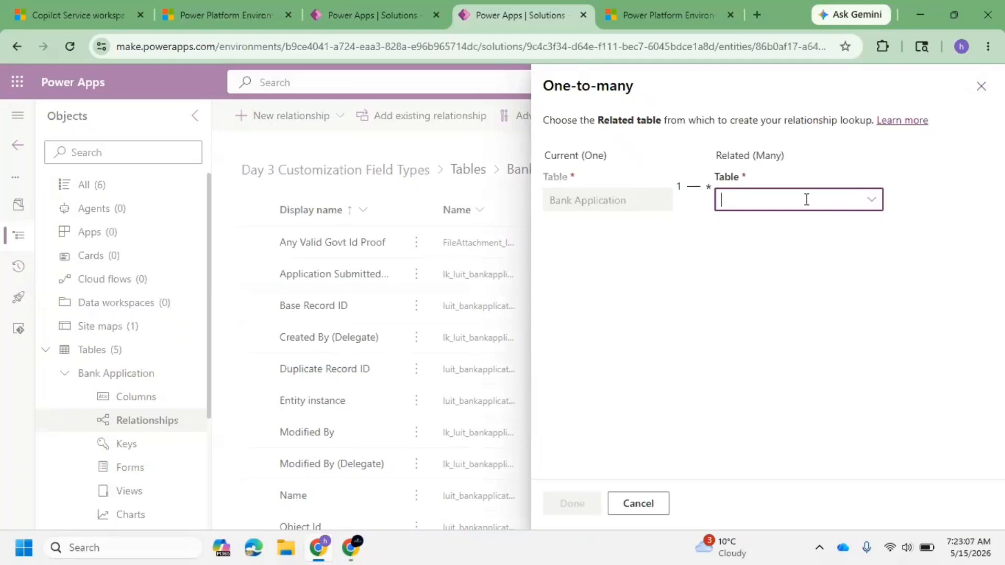
pyautogui.write('Depe')
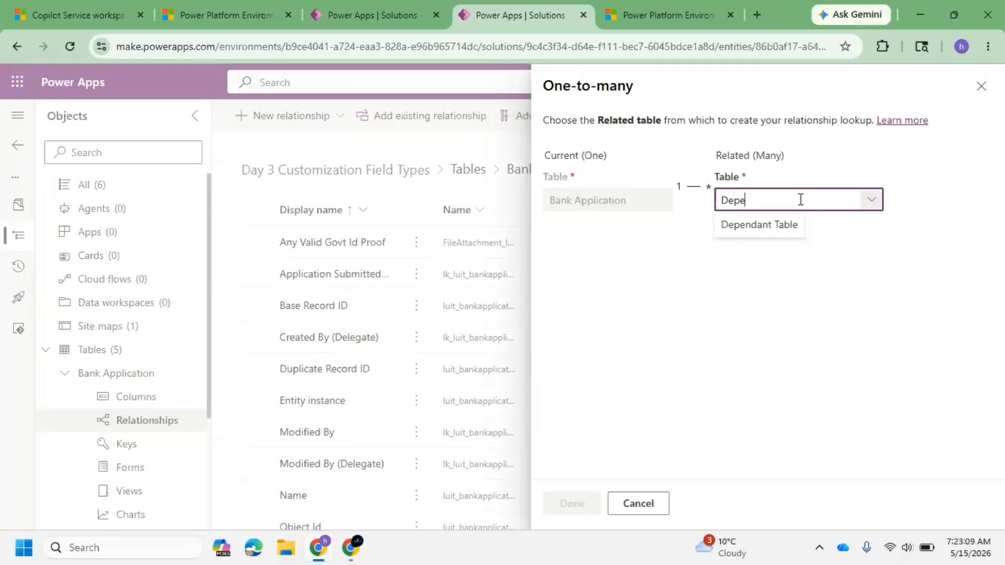
pyautogui.click(778, 226)
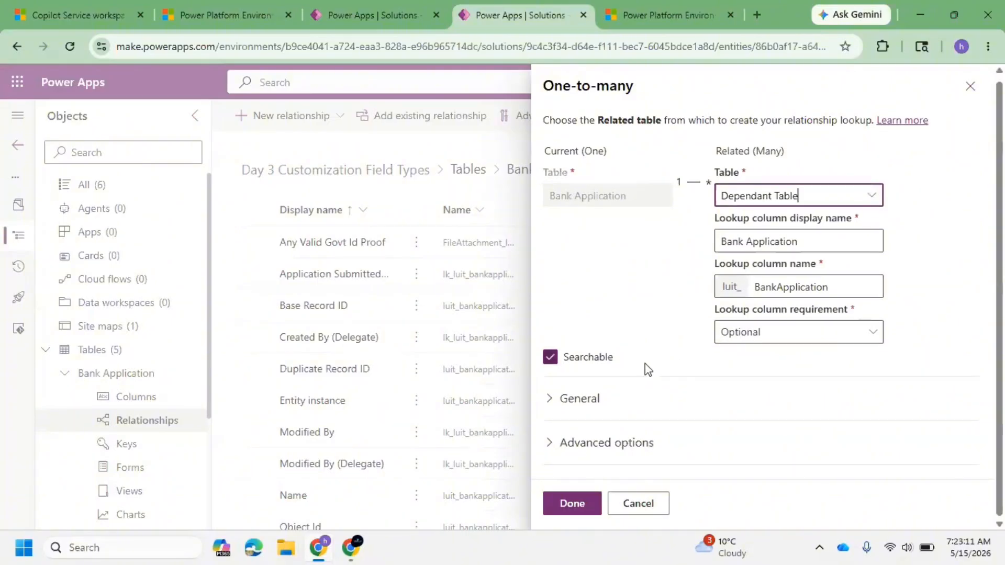
pyautogui.click(582, 510)
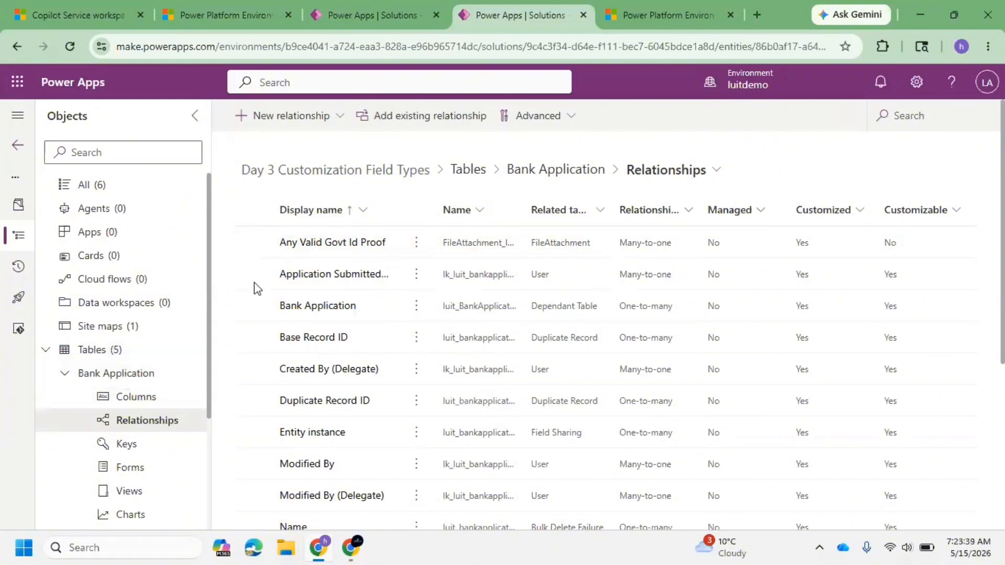
# Step: Open the Bank Application table's main Information form for editing
pyautogui.click(359, 12)
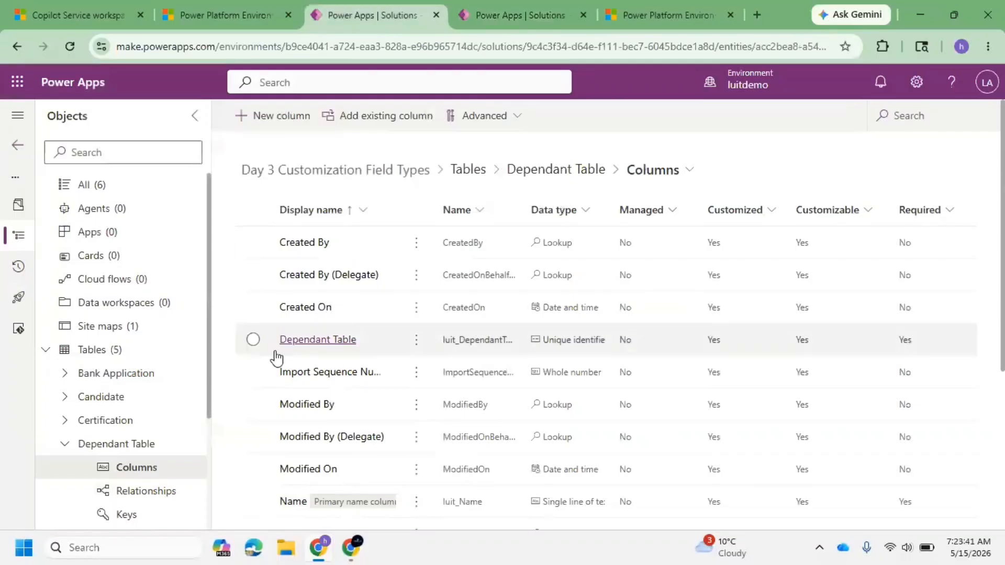
pyautogui.click(66, 445)
pyautogui.click(65, 373)
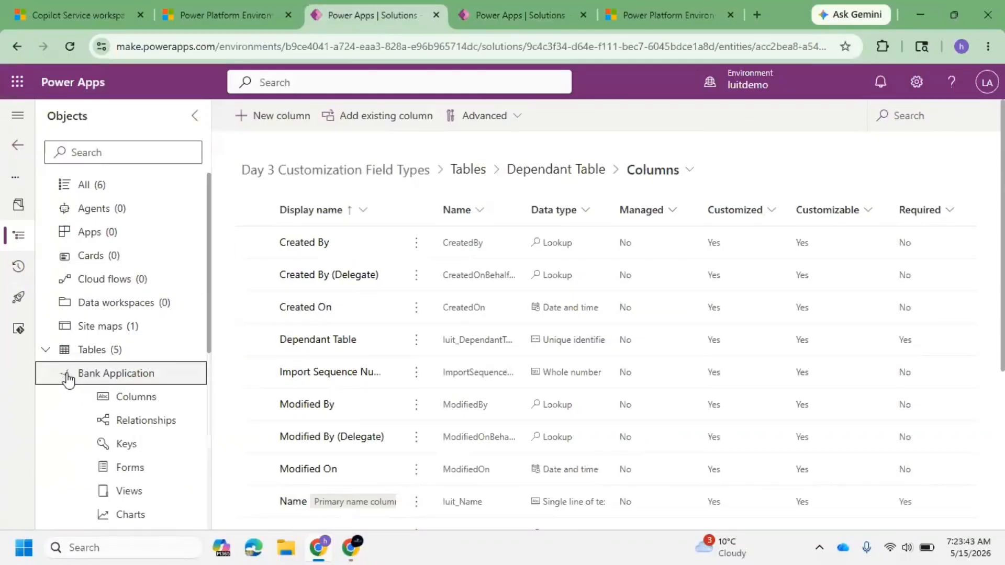
pyautogui.click(138, 473)
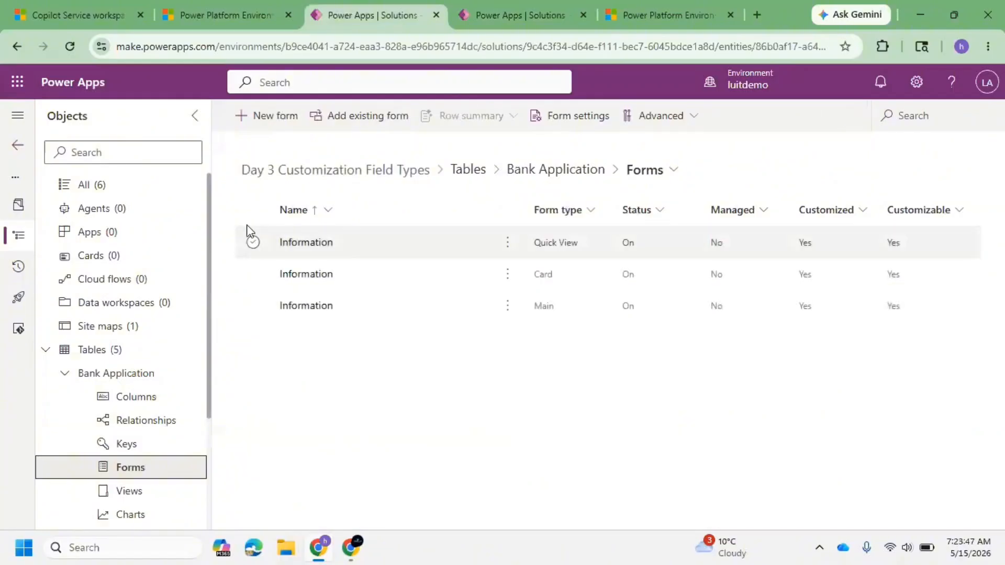
pyautogui.click(292, 309)
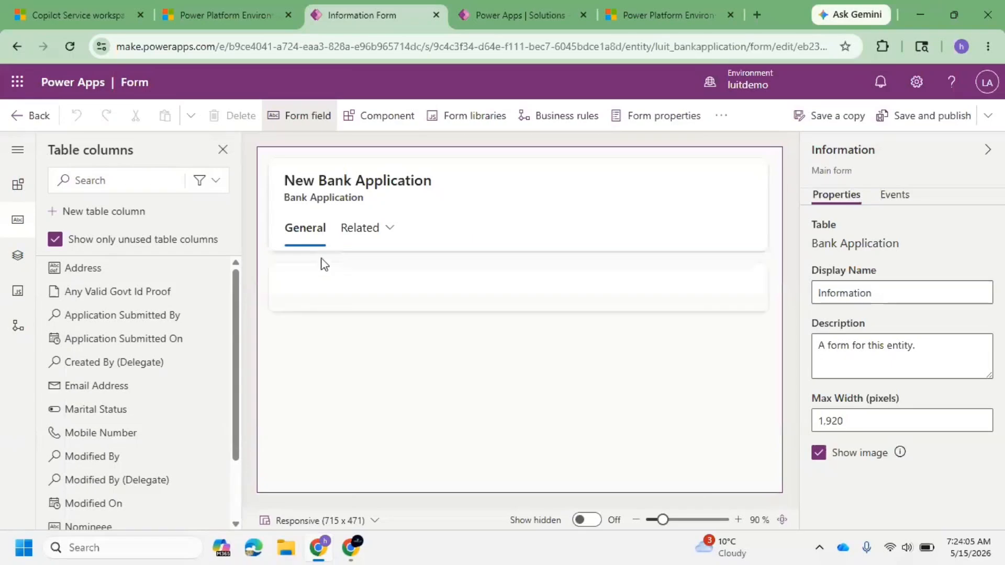
# Step: Rename the form's General tab label to Basic Info
pyautogui.click(302, 231)
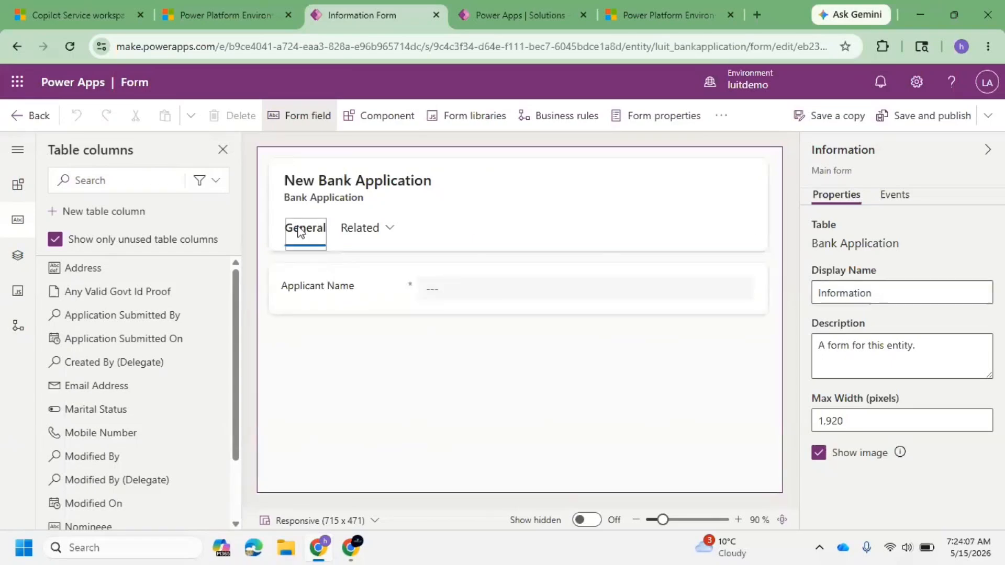
pyautogui.doubleClick(867, 272)
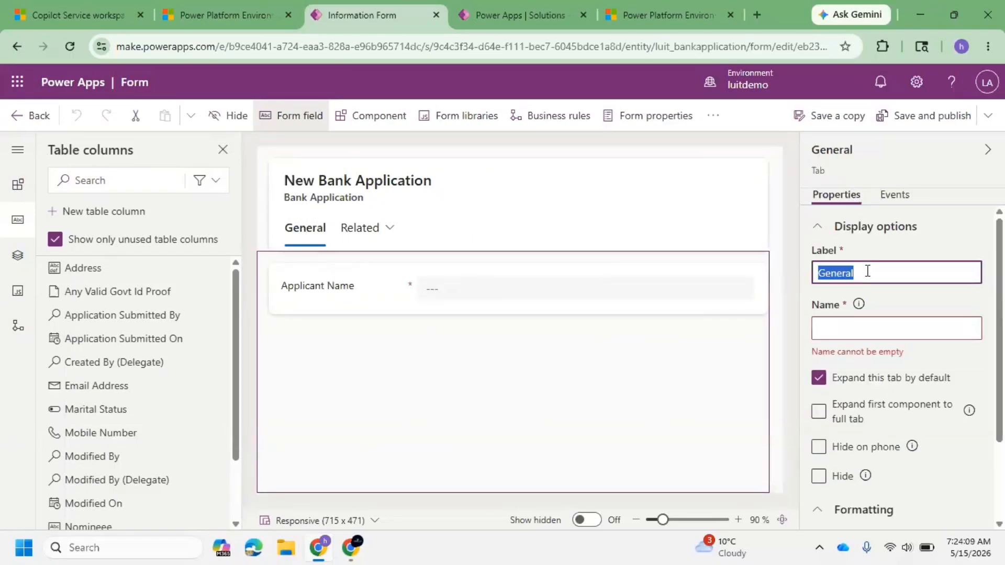
pyautogui.write('Basic Info')
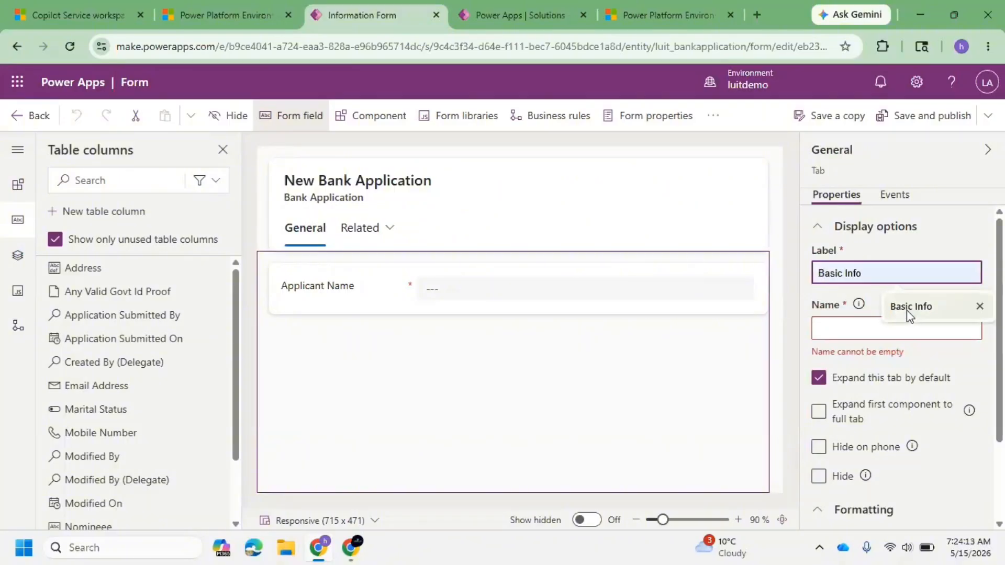
pyautogui.click(907, 310)
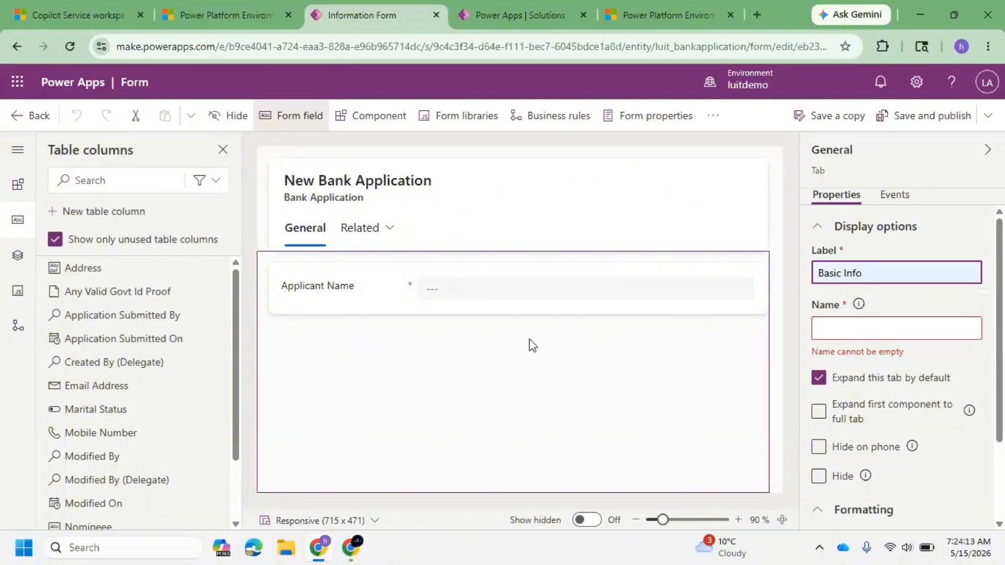
pyautogui.click(529, 339)
# Step: Set the Basic Info tab's name to Basic Info and clear its expand-by-default option
pyautogui.click(868, 331)
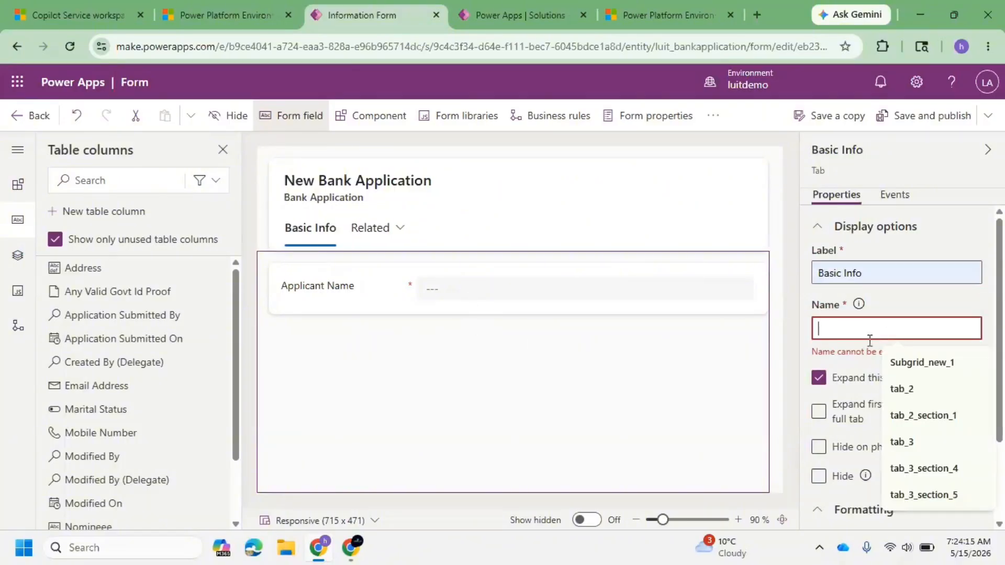
pyautogui.click(924, 363)
pyautogui.doubleClick(909, 334)
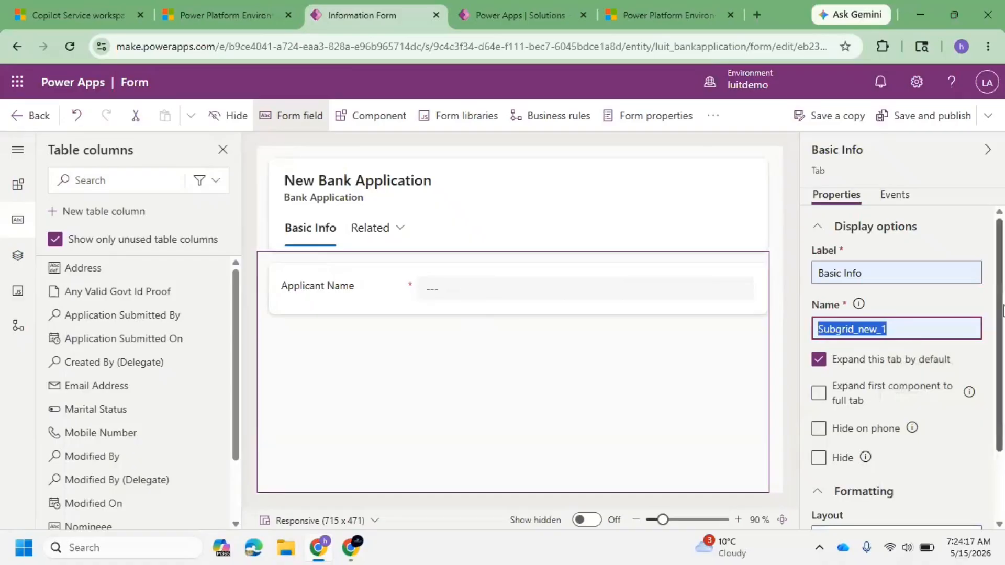
pyautogui.click(819, 360)
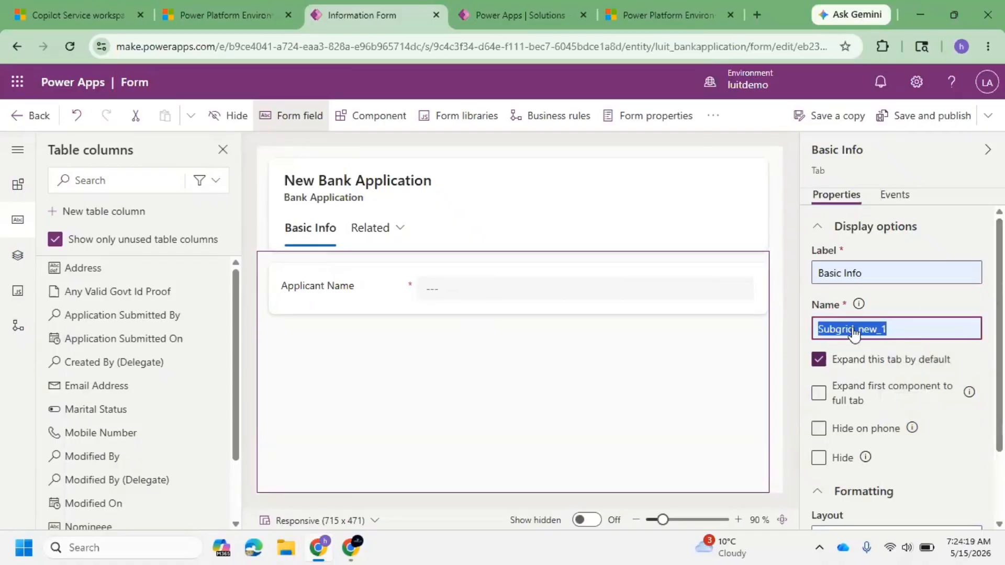
pyautogui.tripleClick(875, 266)
pyautogui.hotkey('ctrl', 'c')
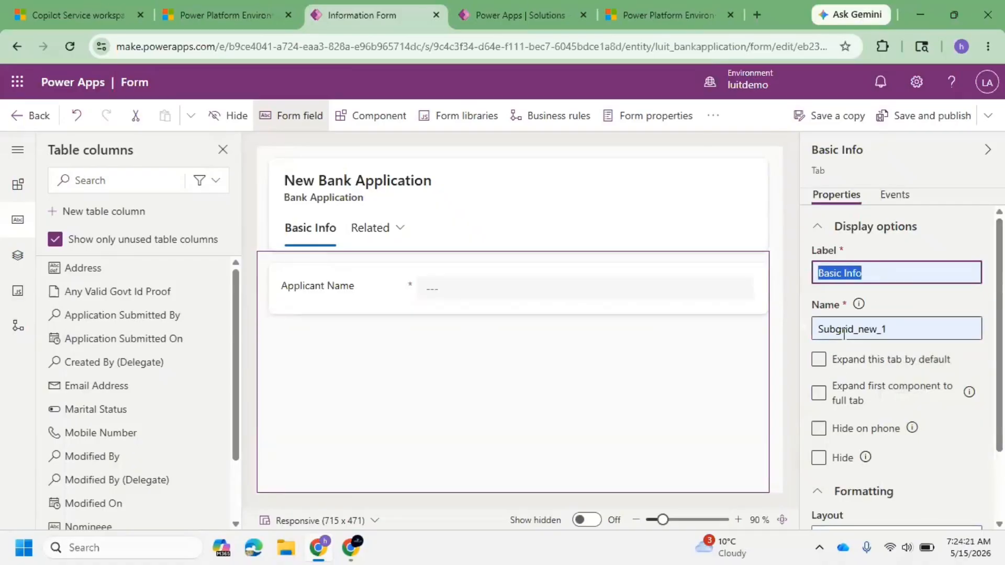
pyautogui.doubleClick(858, 328)
pyautogui.hotkey('ctrl', 'v')
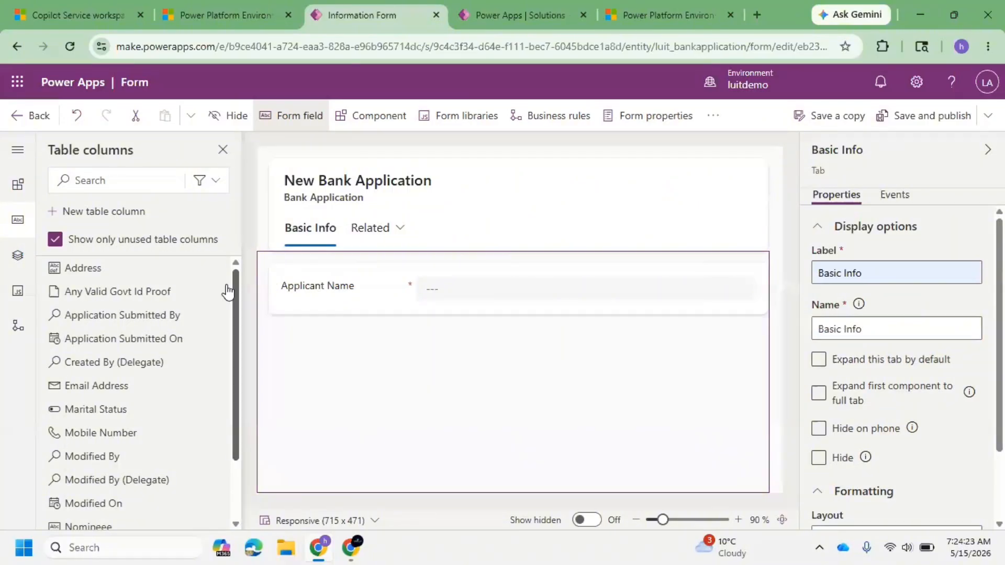
# Step: Add Email Address, Mobile Number, Application Submitted By and Application Submitted On fields below Applicant Name
pyautogui.click(320, 291)
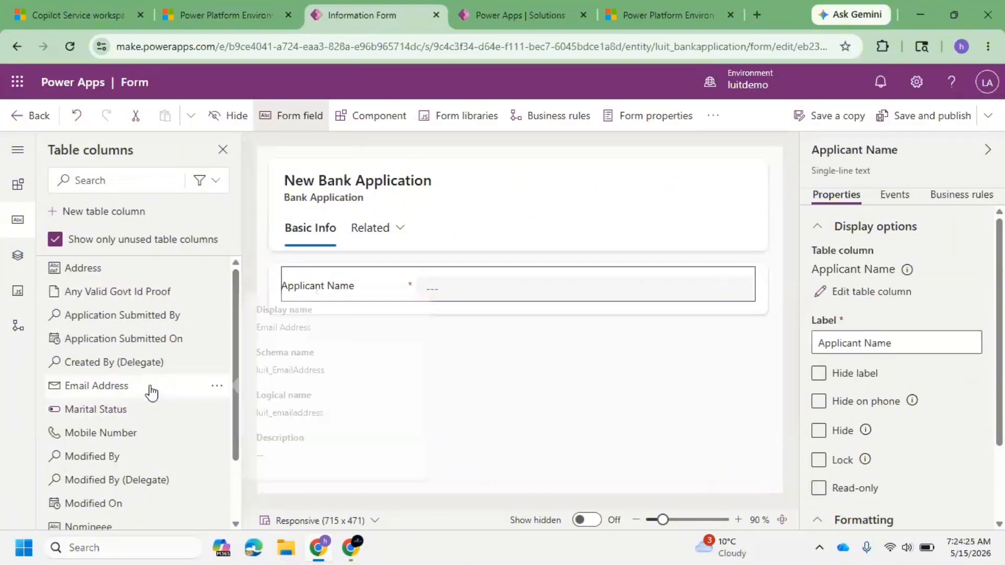
pyautogui.moveTo(151, 388); pyautogui.dragTo(321, 309)
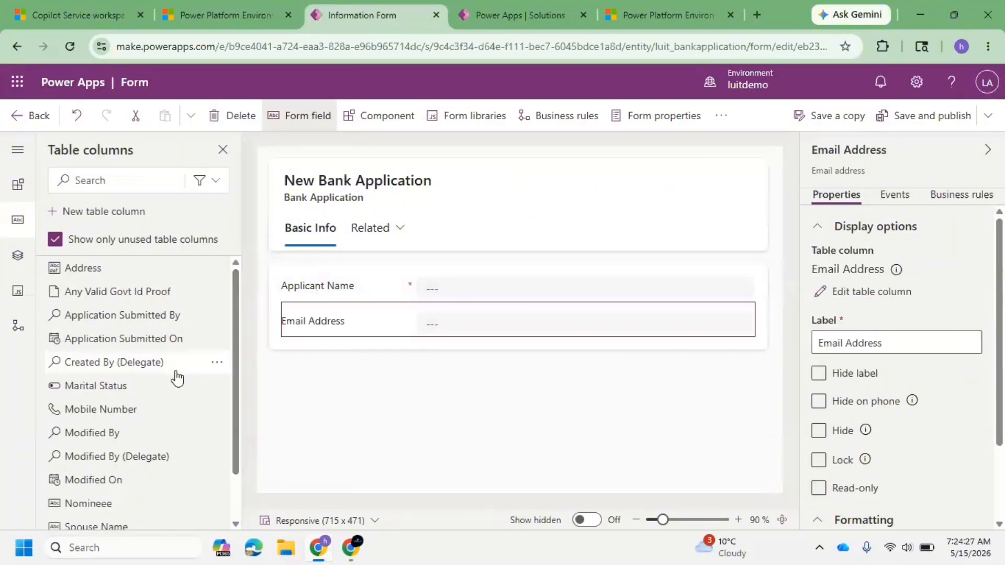
pyautogui.moveTo(171, 407); pyautogui.dragTo(291, 329)
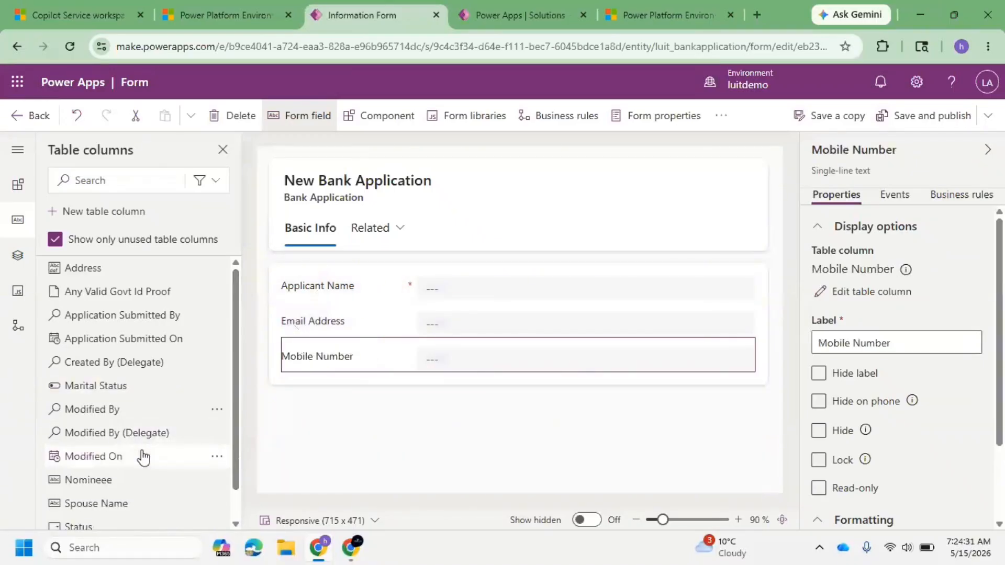
pyautogui.moveTo(175, 328); pyautogui.dragTo(274, 362)
pyautogui.moveTo(141, 321); pyautogui.dragTo(305, 381)
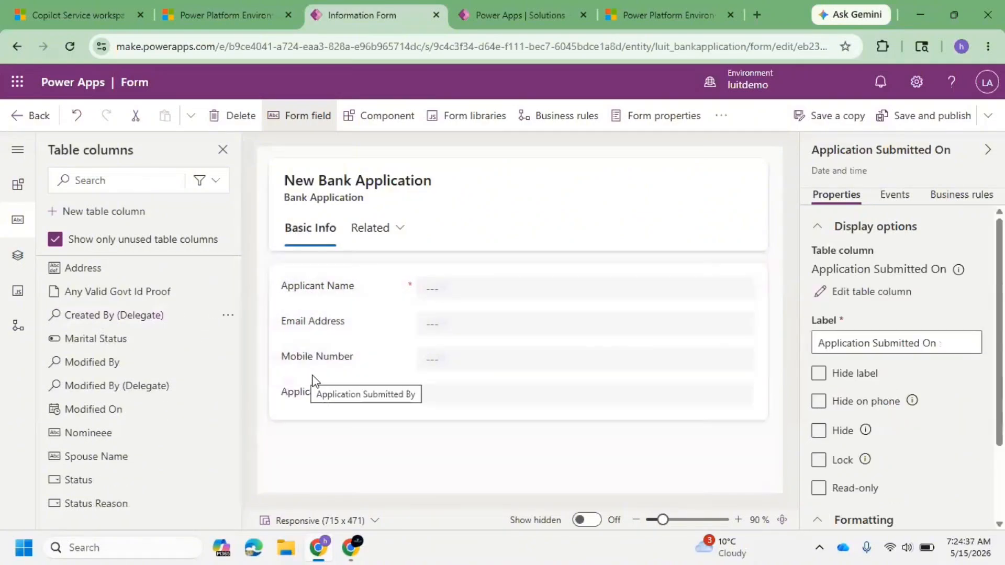
# Step: Add a two-column tab to the form and label it More Info
pyautogui.click(377, 121)
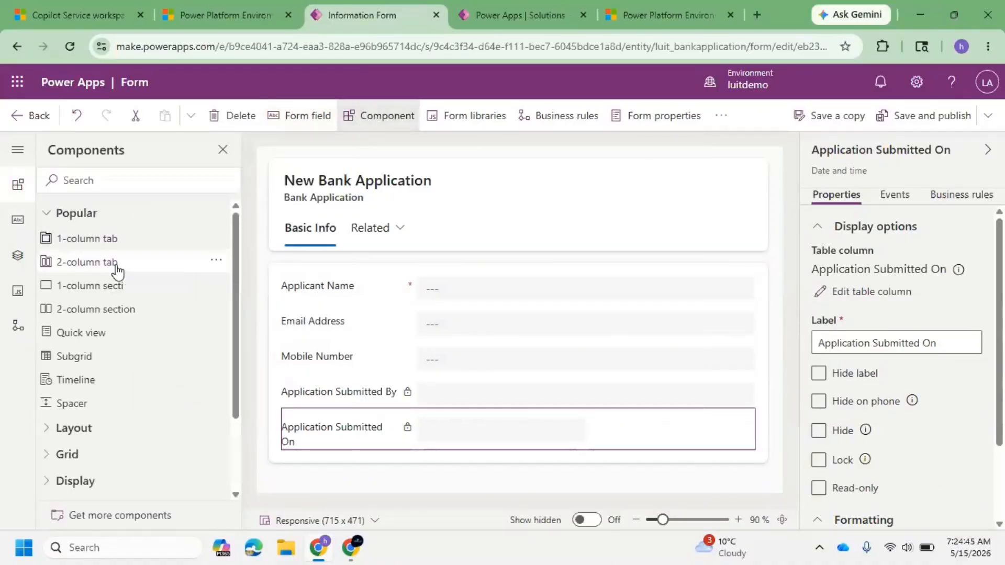
pyautogui.click(212, 266)
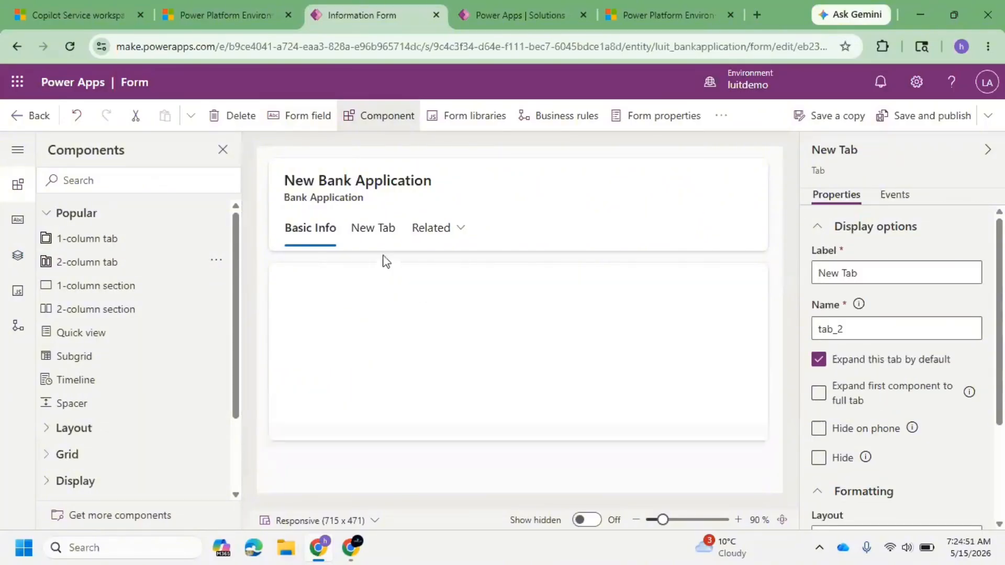
pyautogui.click(385, 229)
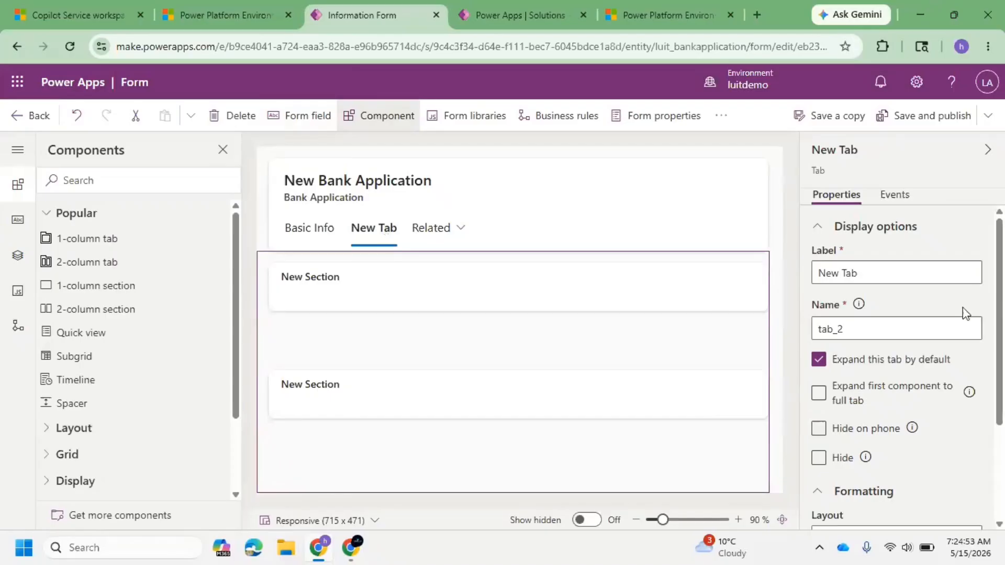
pyautogui.tripleClick(874, 281)
pyautogui.write('mORE')
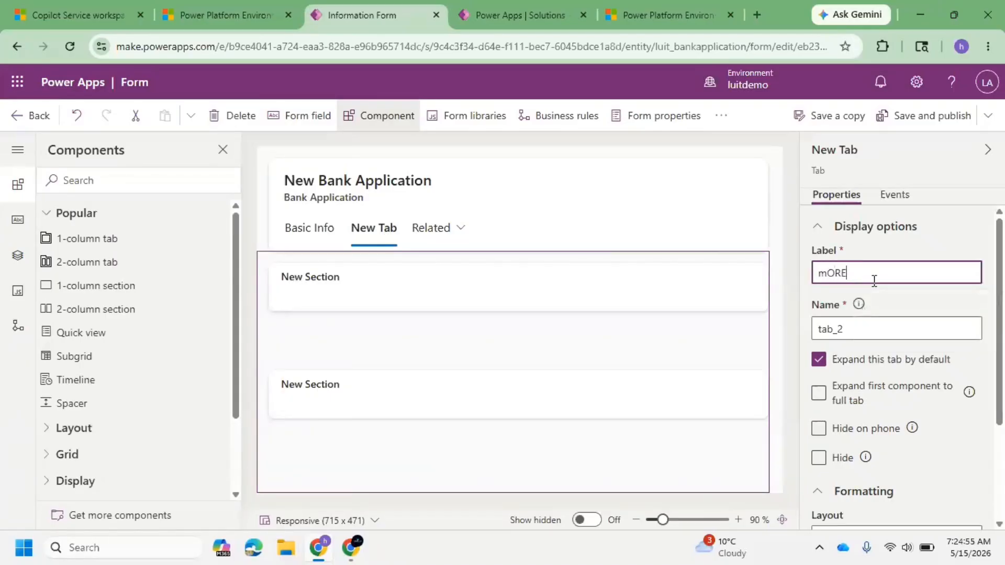
pyautogui.press('BackSpace')
pyautogui.press('BackSpace')
pyautogui.press('BackSpace')
pyautogui.write('m')
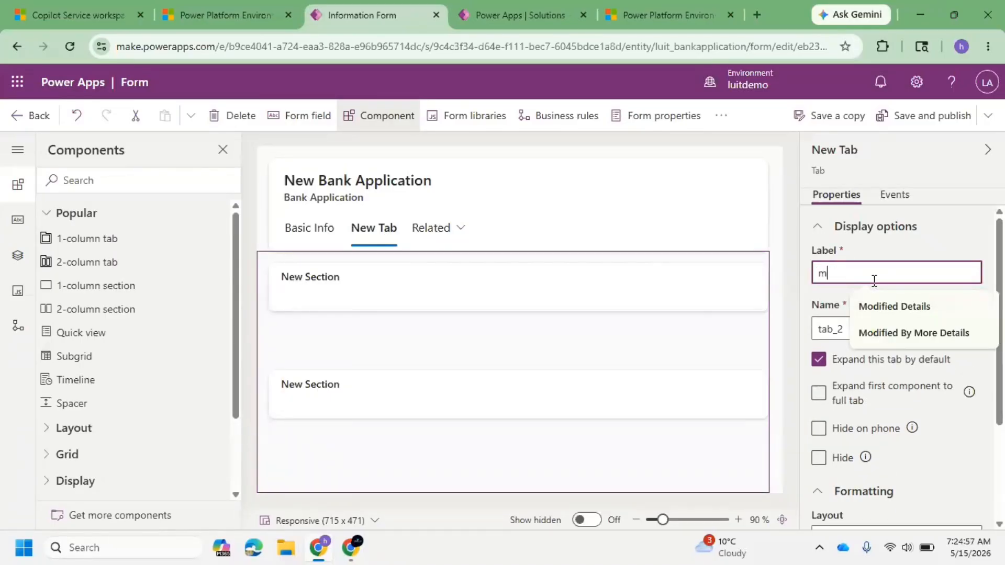
pyautogui.press('BackSpace')
pyautogui.write('MO')
pyautogui.write('ore Info')
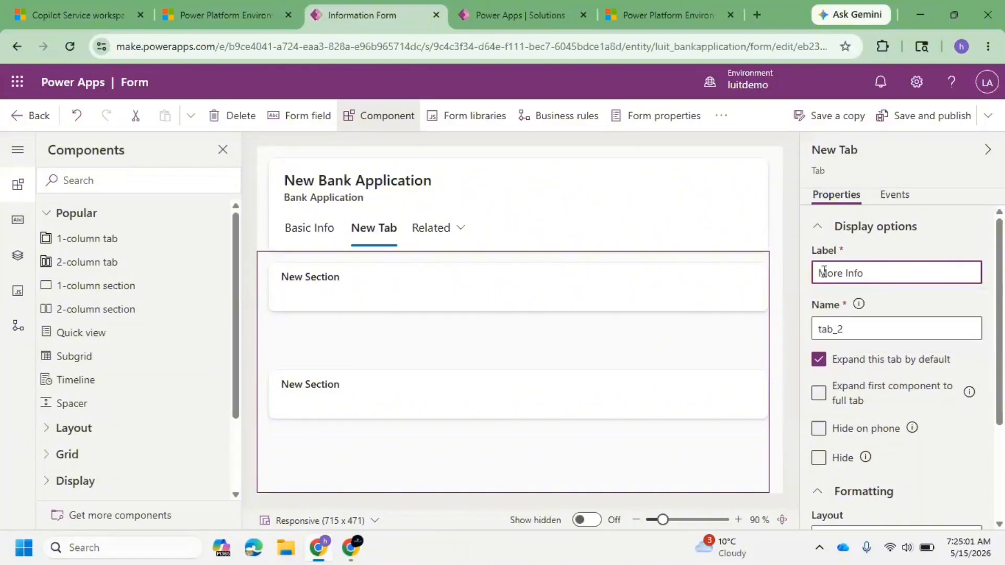
# Step: Label the More Info tab's first section Family Information
pyautogui.click(340, 298)
pyautogui.tripleClick(924, 264)
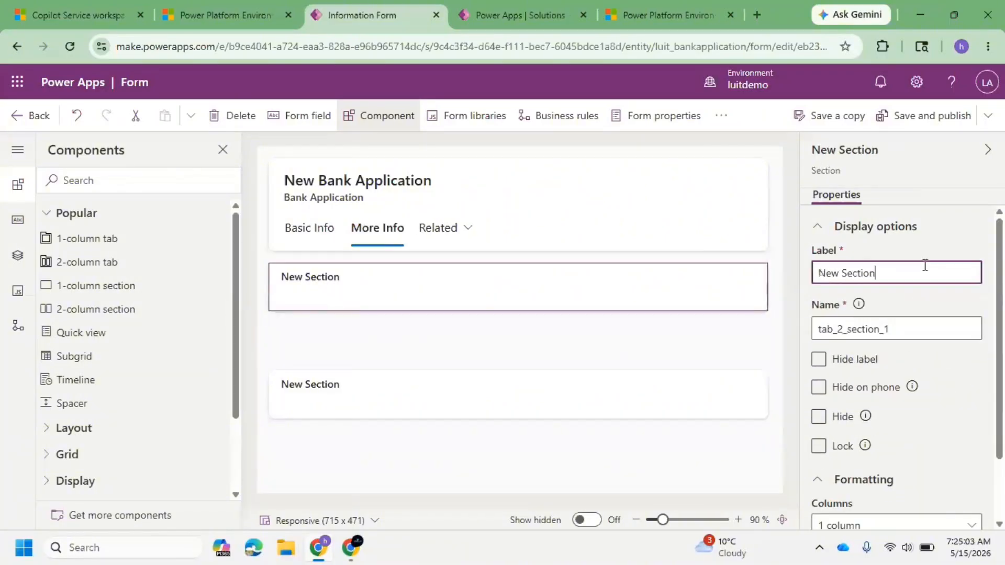
pyautogui.write('Family Information')
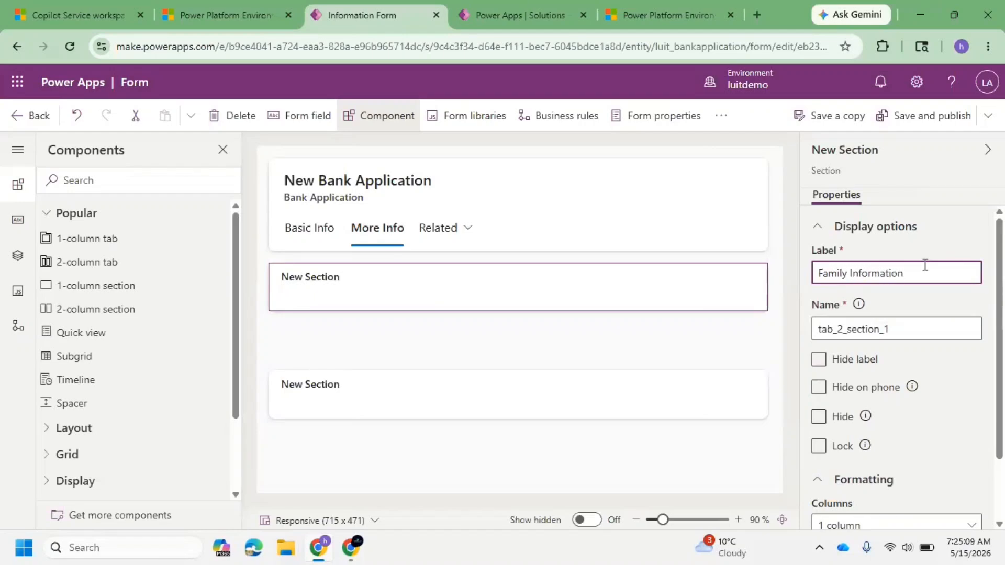
pyautogui.click(366, 298)
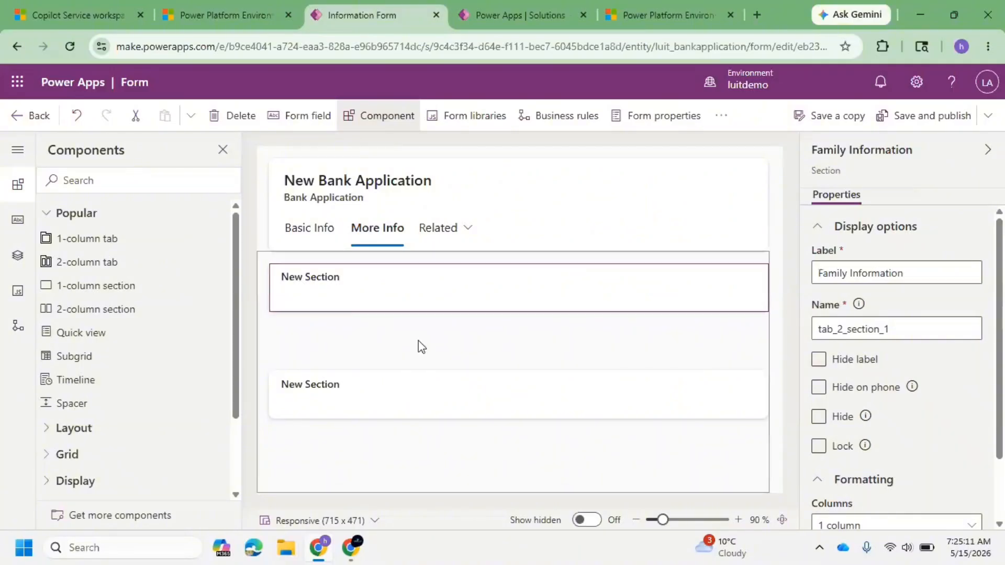
pyautogui.click(417, 345)
pyautogui.click(377, 288)
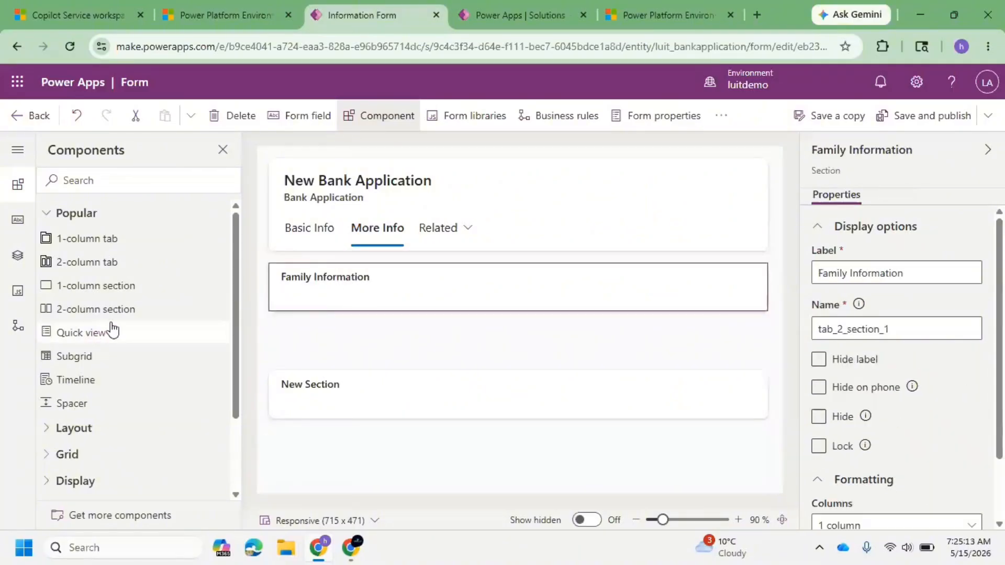
# Step: Label the More Info tab's second section Documents and Attachments
pyautogui.click(325, 399)
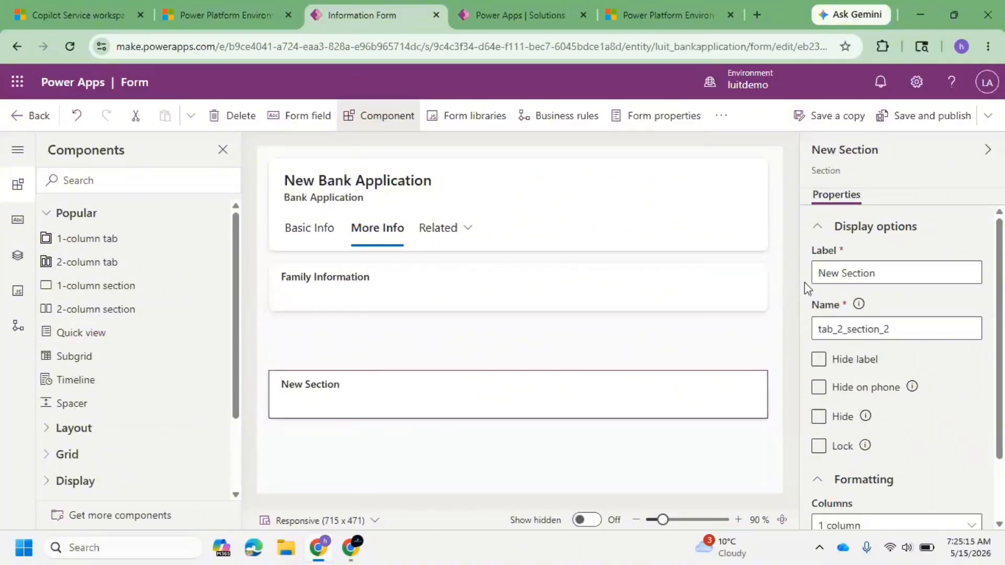
pyautogui.click(899, 266)
pyautogui.tripleClick(899, 266)
pyautogui.write('D')
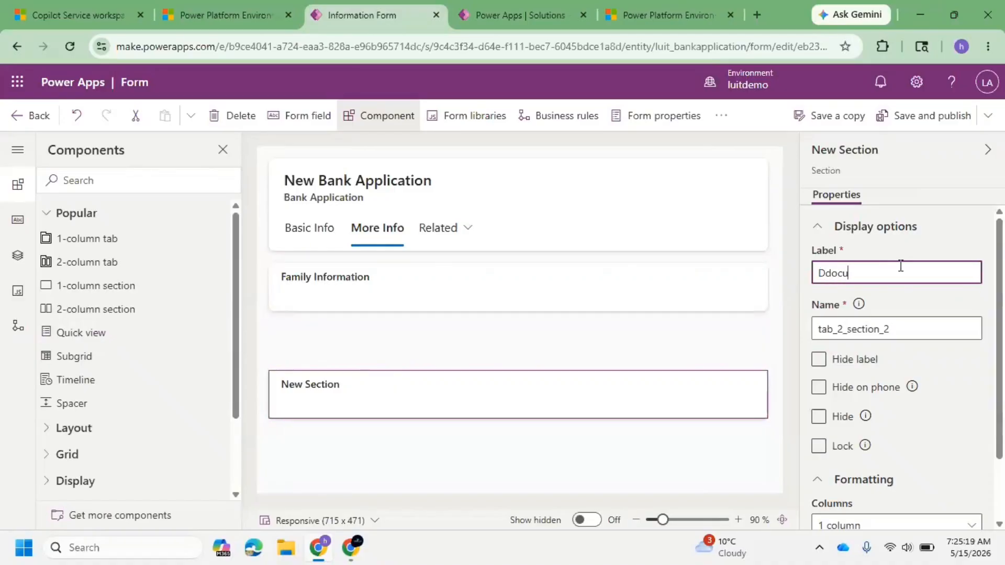
pyautogui.press('BackSpace')
pyautogui.write('Pr')
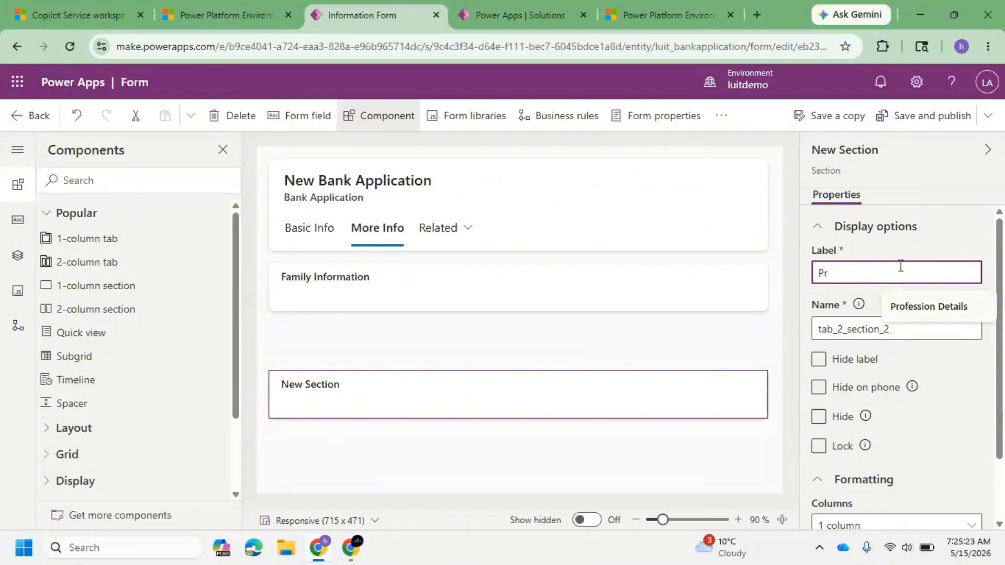
pyautogui.press('BackSpace')
pyautogui.press('BackSpace')
pyautogui.write('Documents and A')
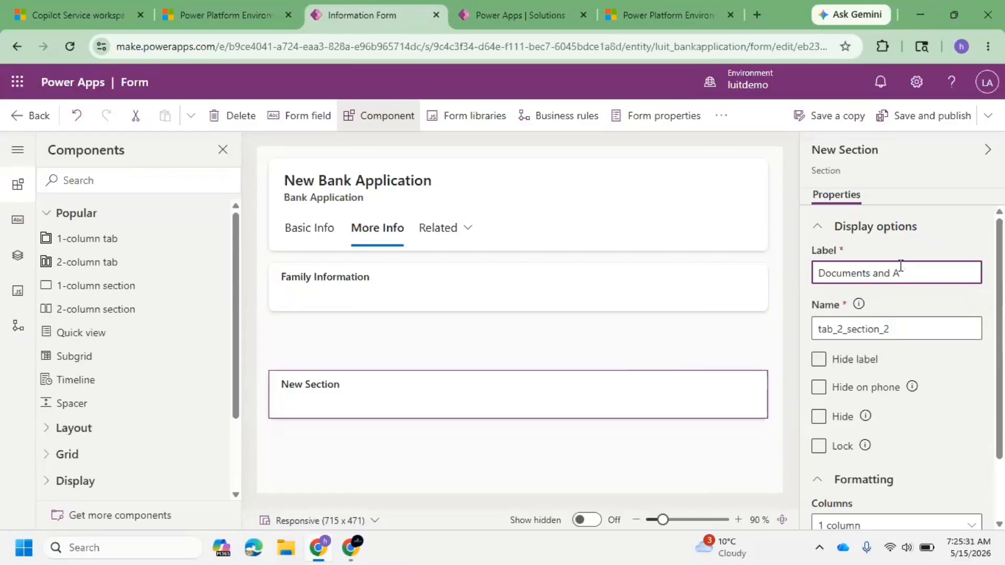
pyautogui.write('ttachments')
pyautogui.click(372, 400)
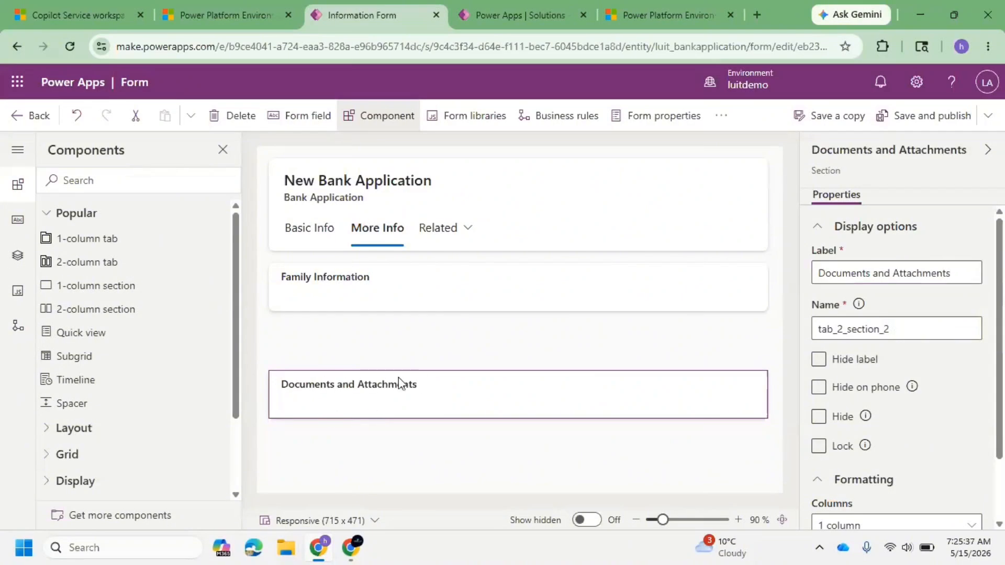
# Step: Add the Spouse Name and Marital Status fields to the Family Information section
pyautogui.click(308, 115)
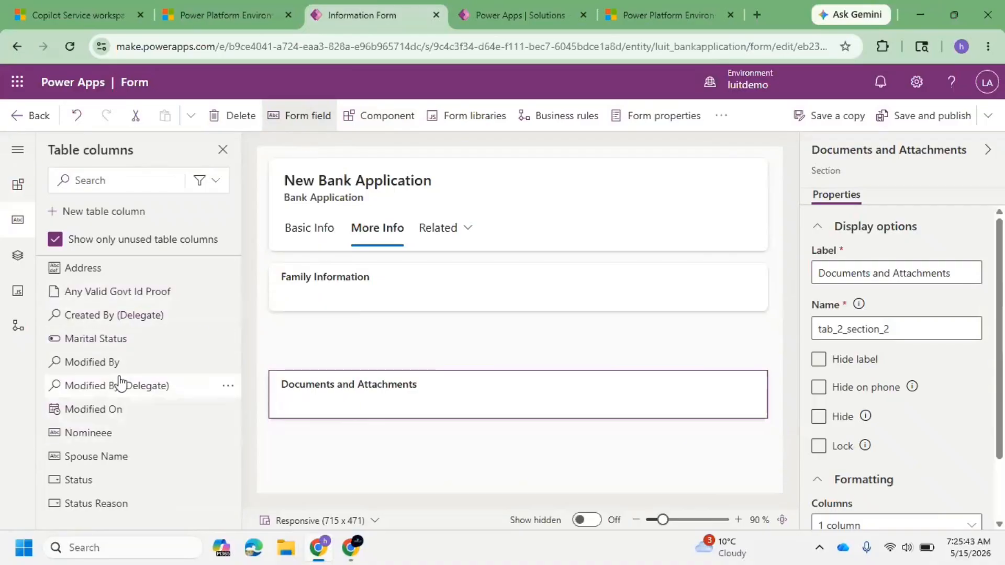
pyautogui.moveTo(121, 460); pyautogui.dragTo(278, 298)
pyautogui.moveTo(139, 342); pyautogui.dragTo(318, 284)
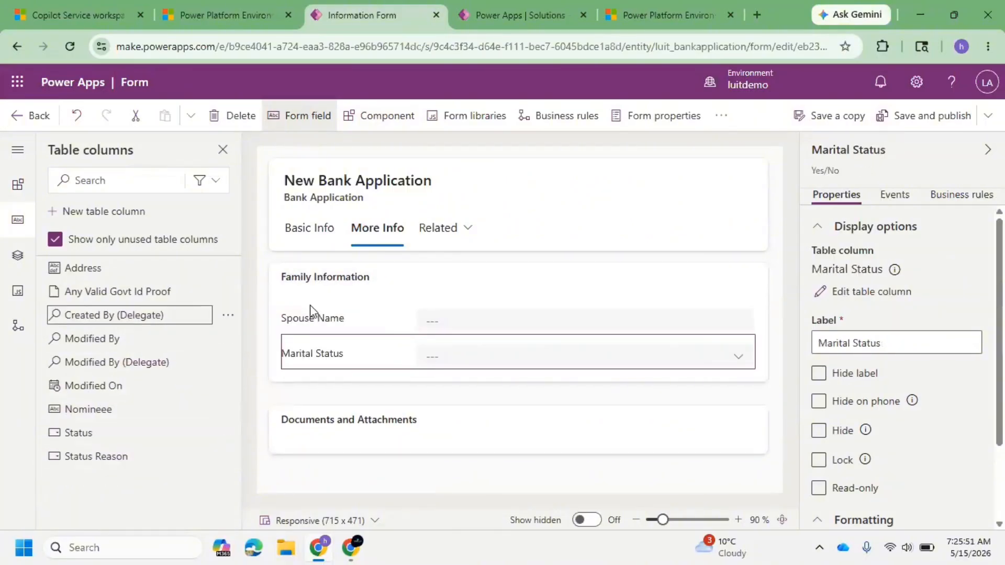
# Step: Add Any Valid Govt Id Proof to Documents and Attachments and Nominee to Family Information
pyautogui.moveTo(147, 290)
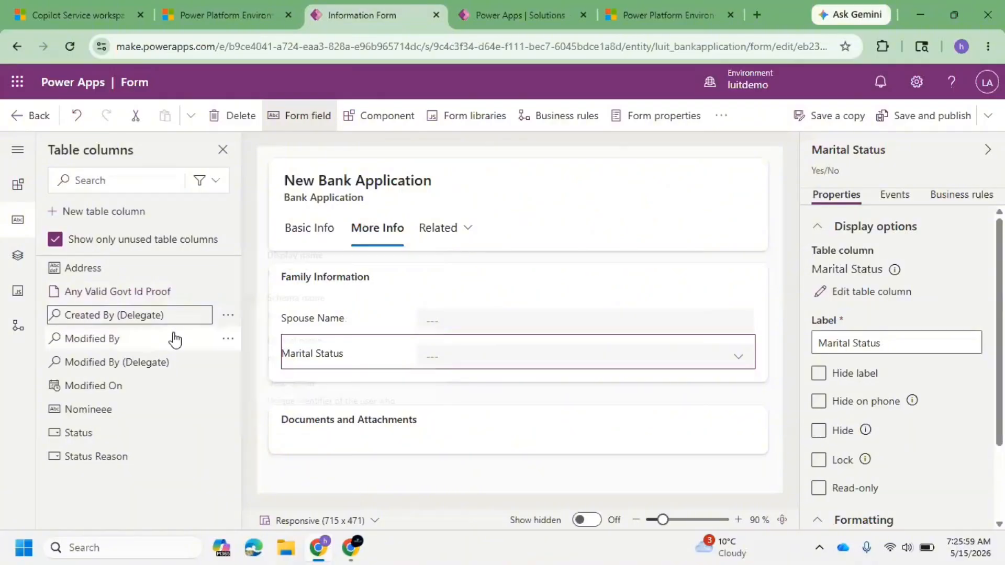
pyautogui.moveTo(139, 293); pyautogui.dragTo(345, 441)
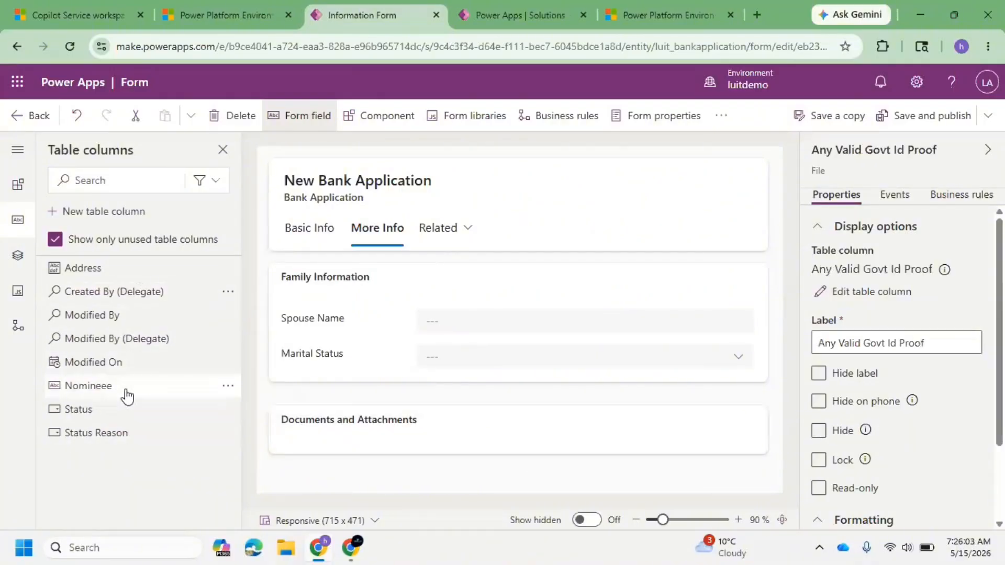
pyautogui.moveTo(124, 394); pyautogui.dragTo(315, 363)
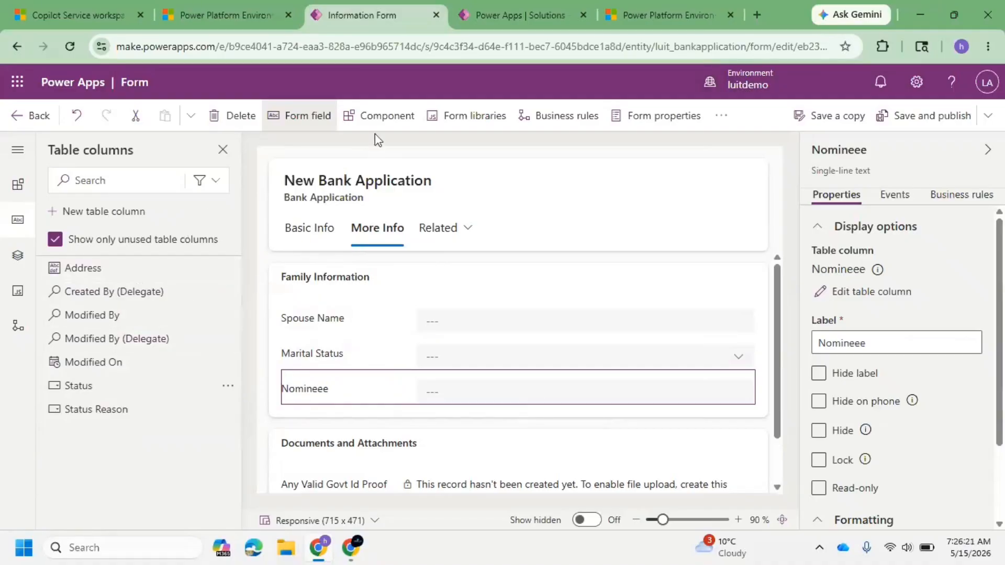
# Step: Add a subgrid to the form showing related Dependant Tables (Bank Application) records
pyautogui.click(377, 119)
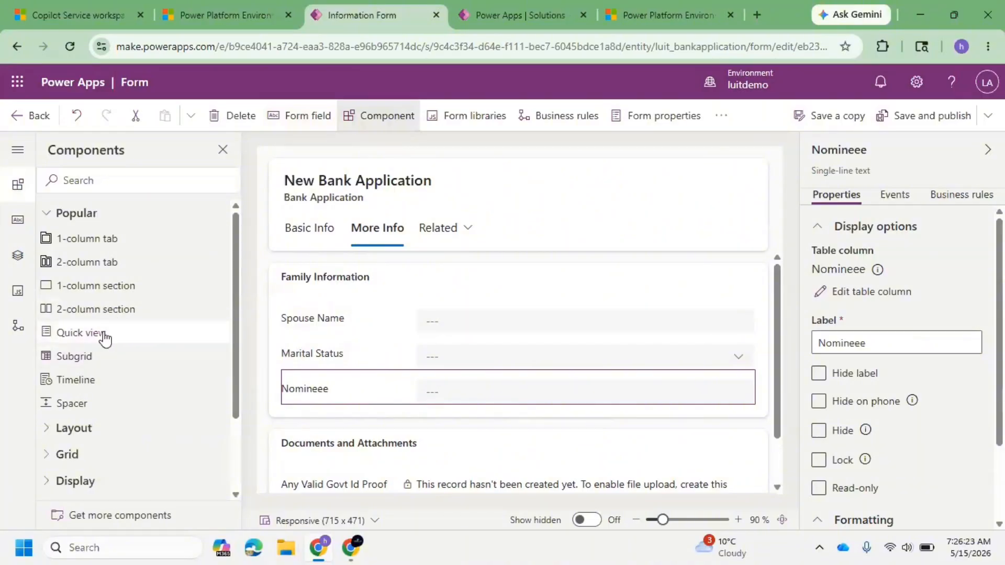
pyautogui.click(109, 360)
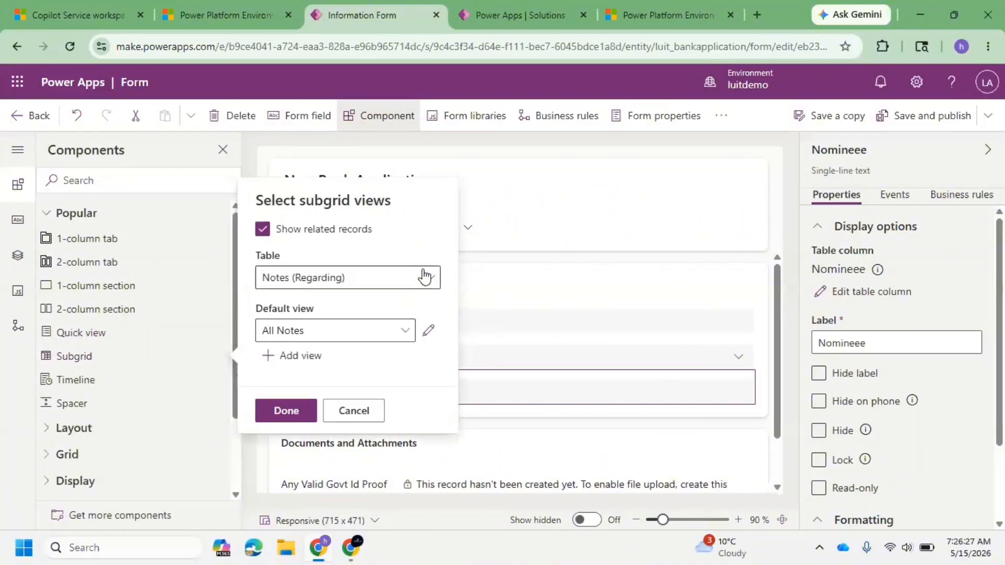
pyautogui.click(427, 277)
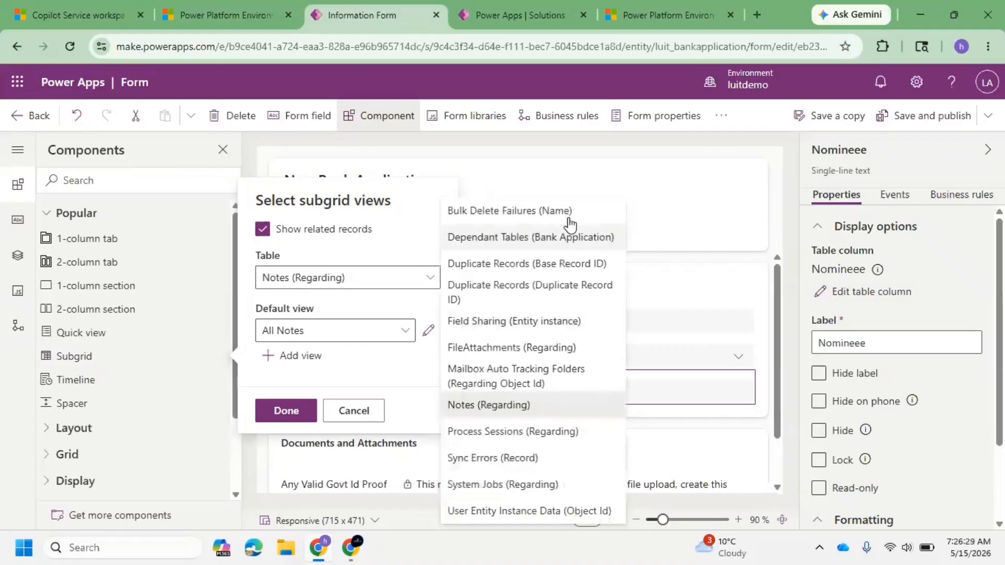
pyautogui.click(527, 244)
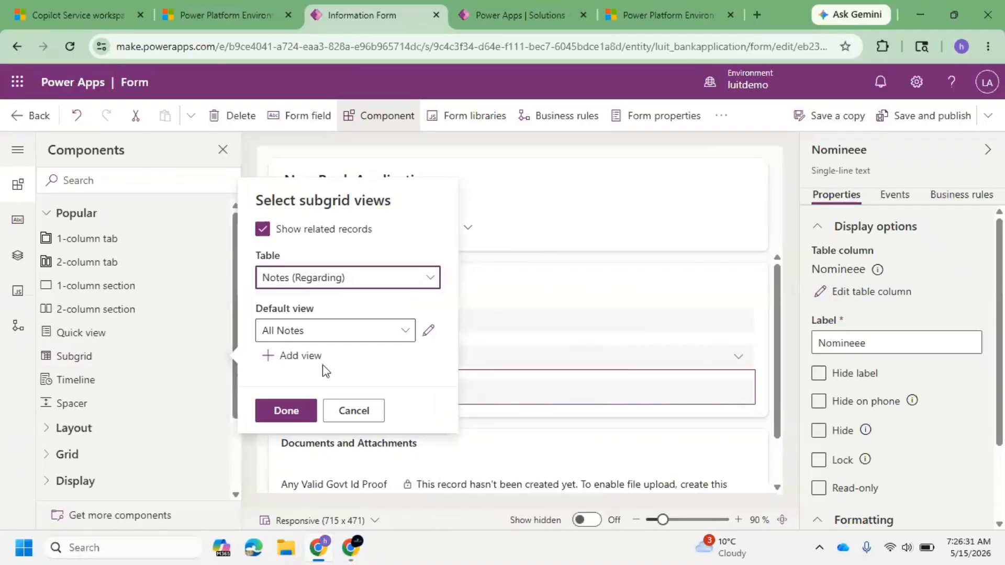
pyautogui.click(289, 416)
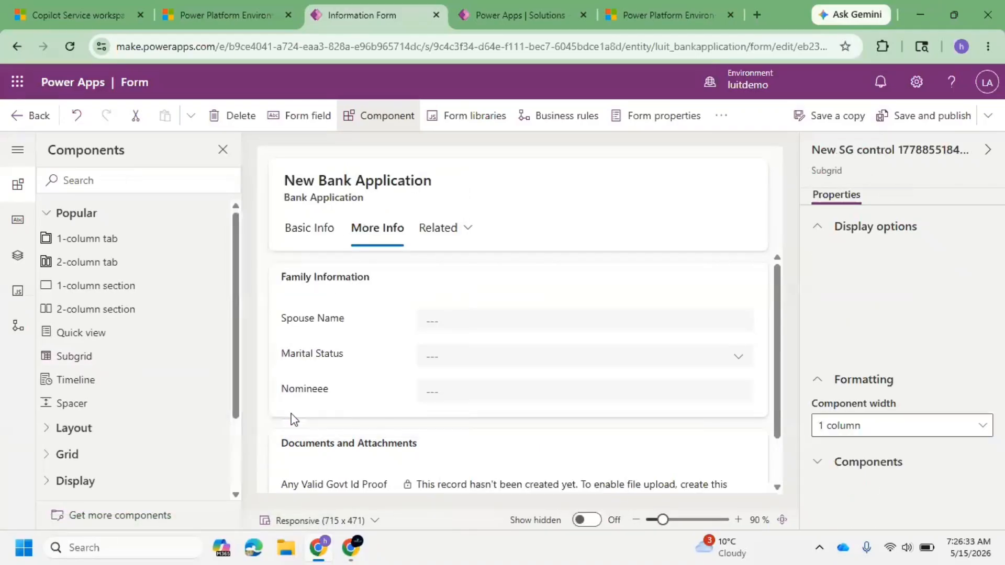
# Step: Switch to the solution browser tab and open the Dependant Table's columns
pyautogui.click(526, 2)
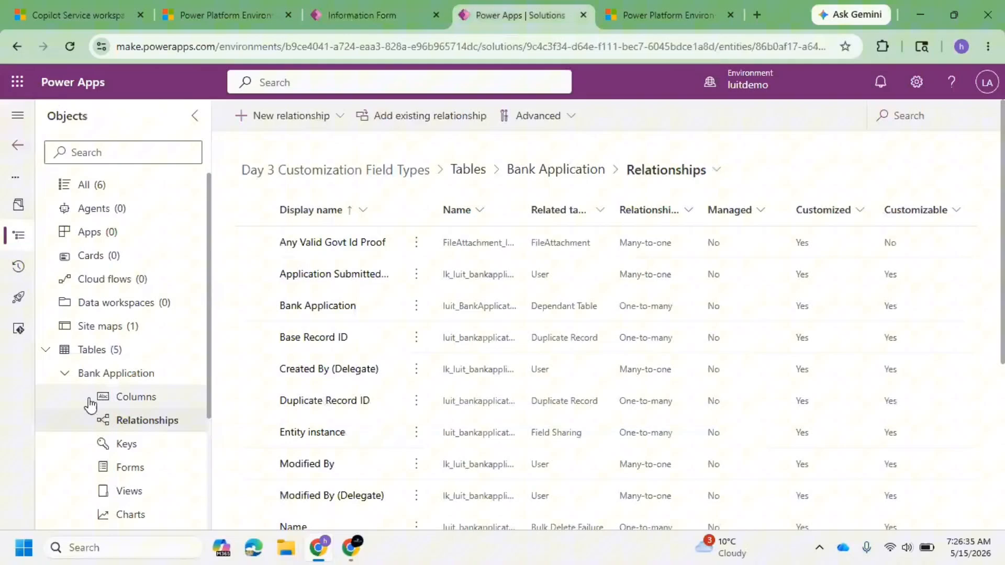
pyautogui.click(67, 374)
pyautogui.click(65, 443)
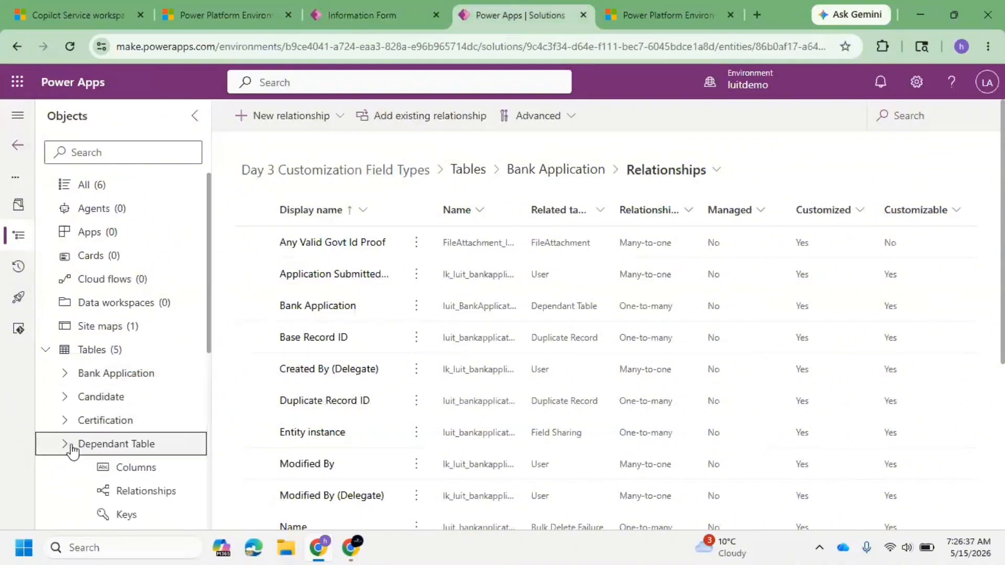
pyautogui.scroll(-3, 163, 323)
pyautogui.click(146, 309)
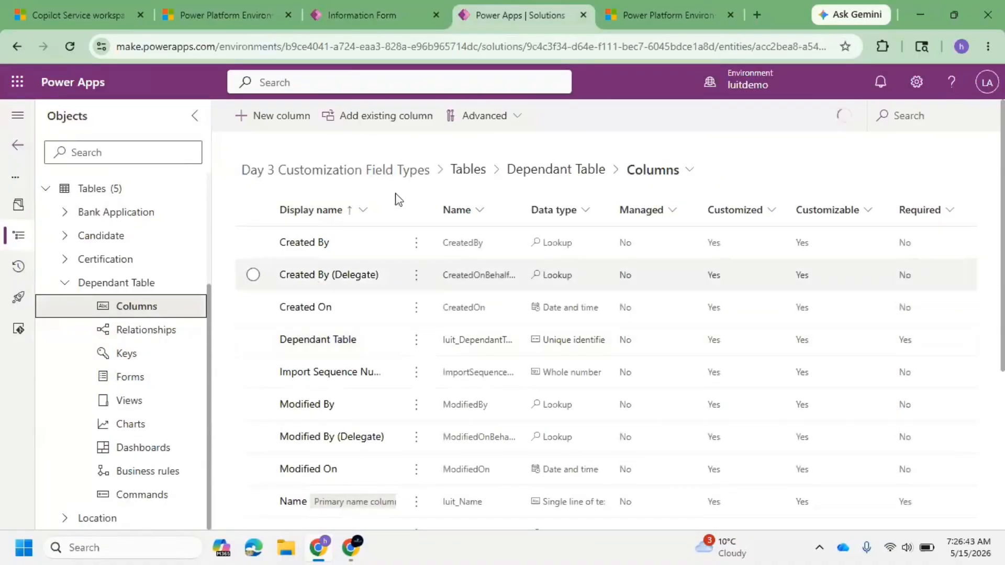
# Step: Start a new Dependant Table column with display name % of share in Nominee and open its data type choices
pyautogui.click(269, 126)
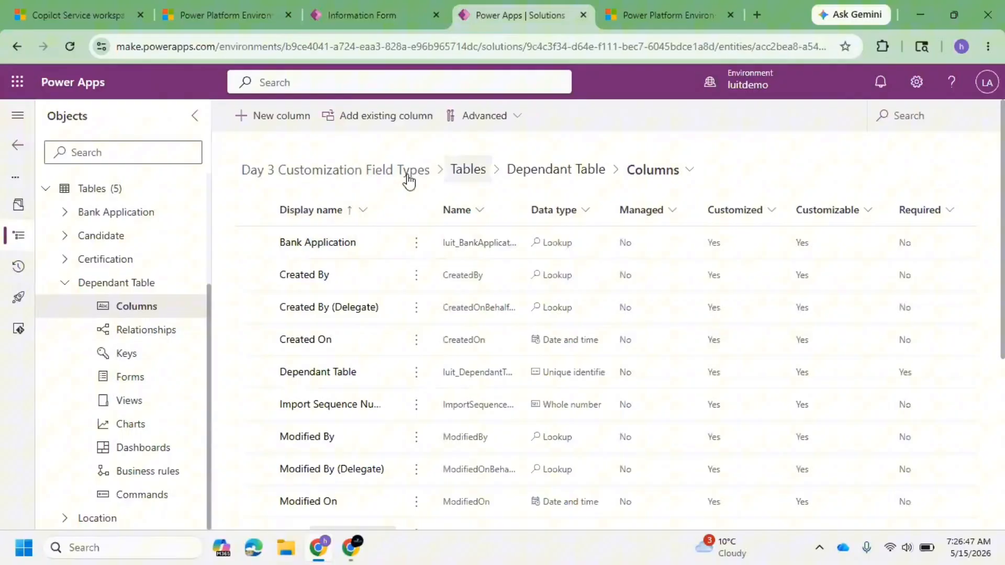
pyautogui.click(288, 120)
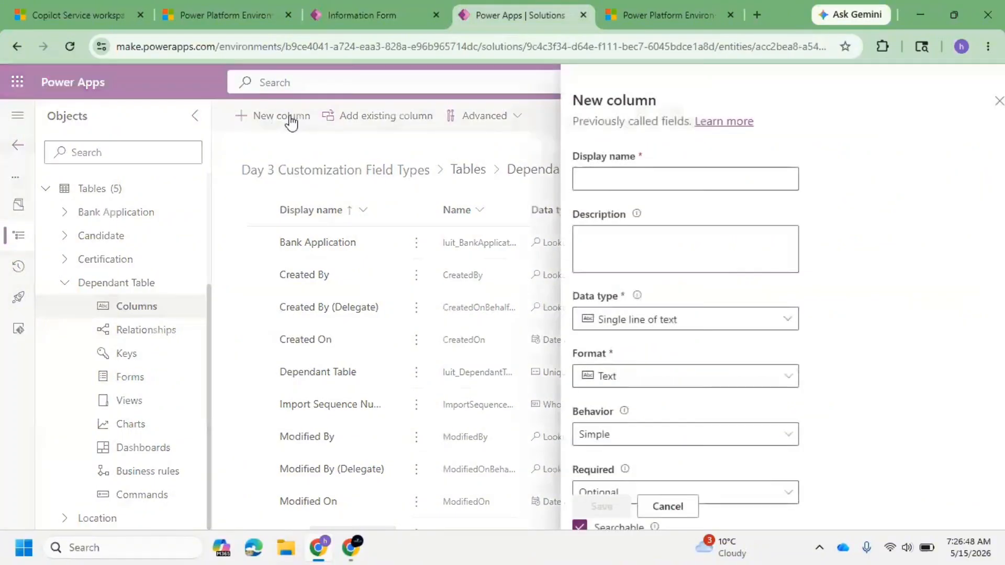
pyautogui.click(635, 181)
pyautogui.write('% of')
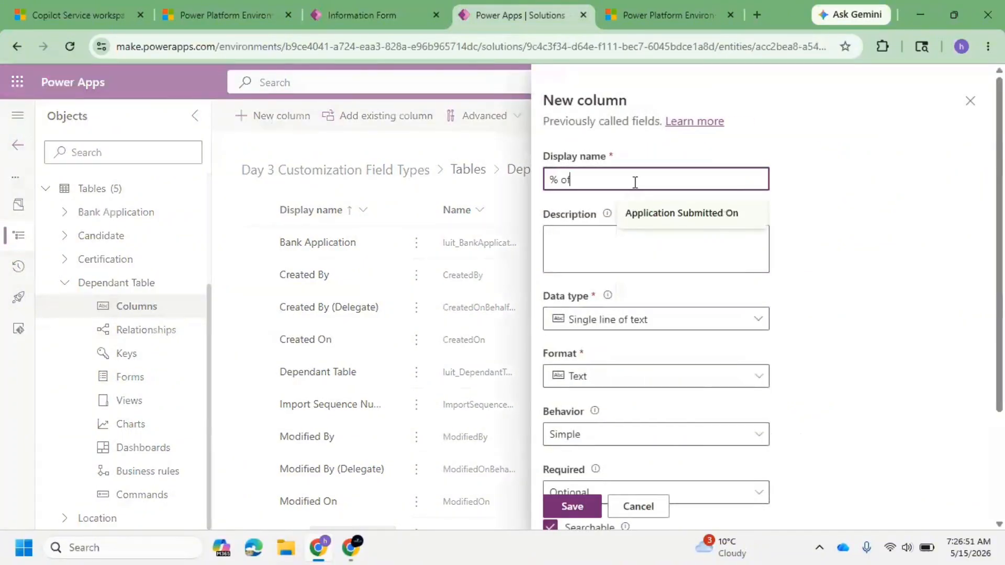
pyautogui.write(' share in')
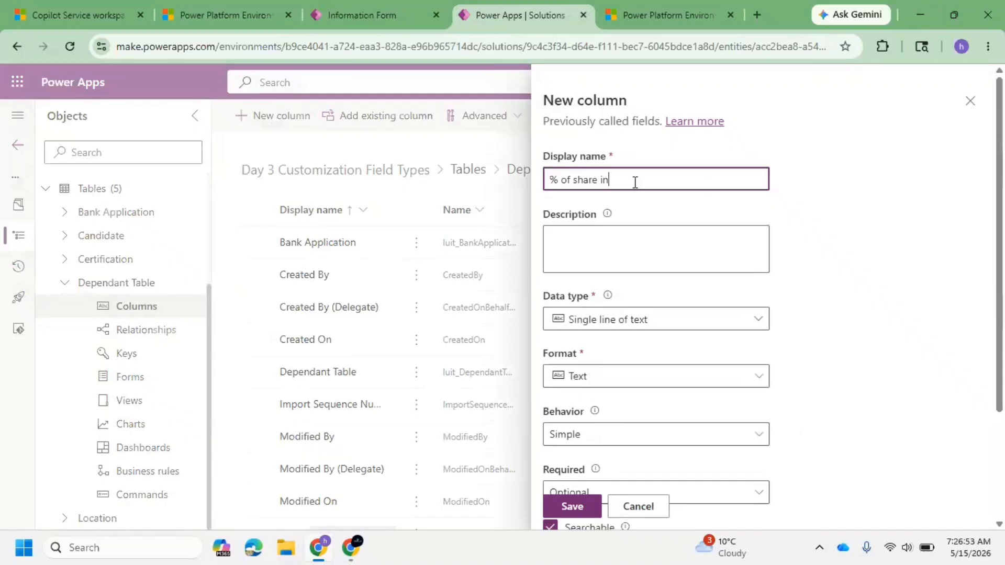
pyautogui.write(' Nominee')
pyautogui.click(628, 322)
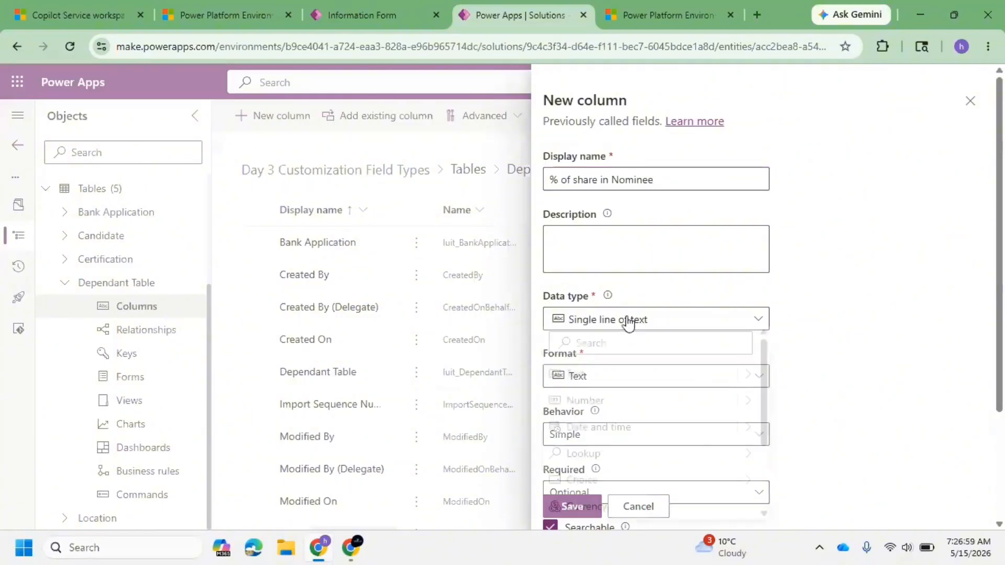
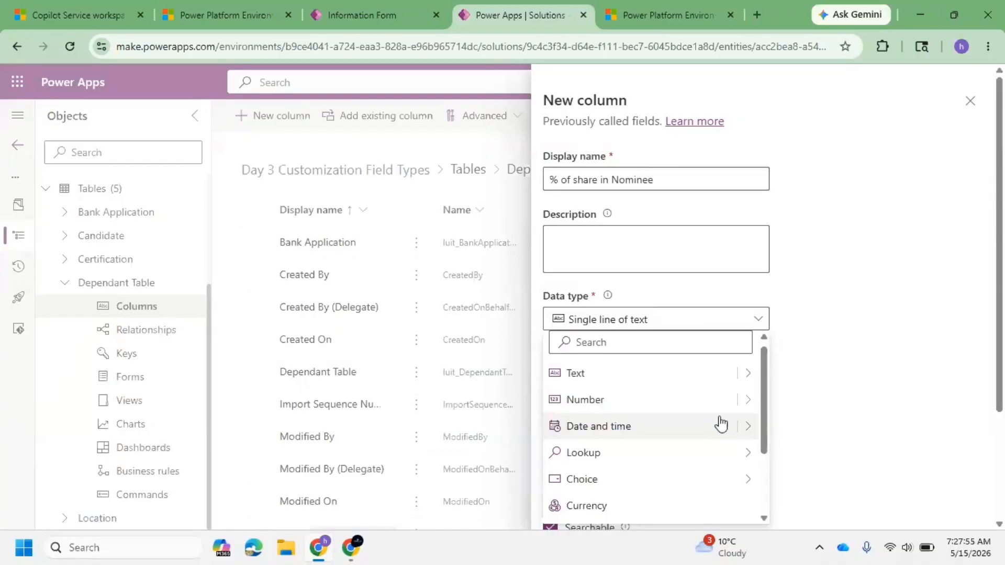
# Step: Set the new column's data type to Decimal
pyautogui.click(745, 403)
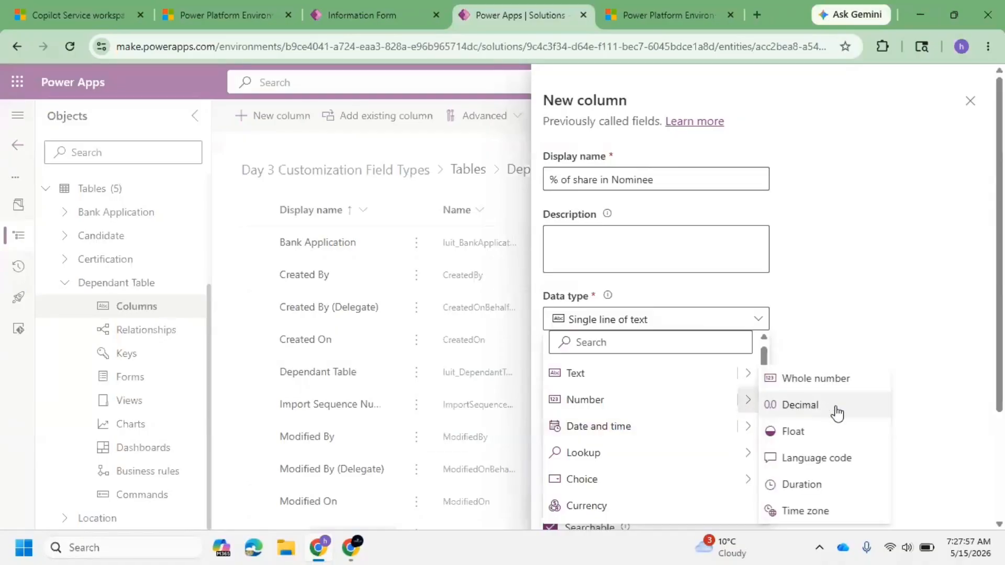
pyautogui.click(800, 405)
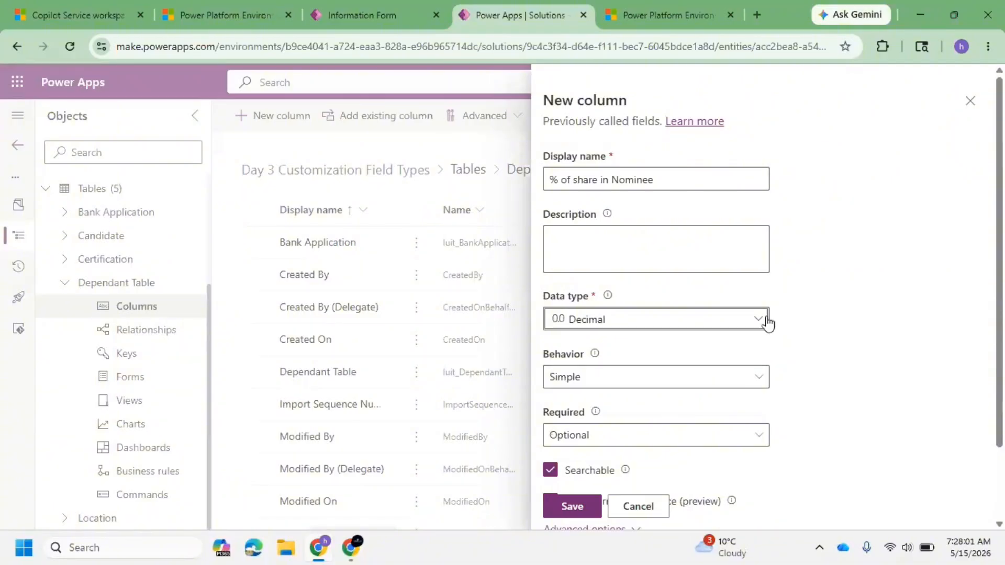
pyautogui.scroll(-2, 681, 348)
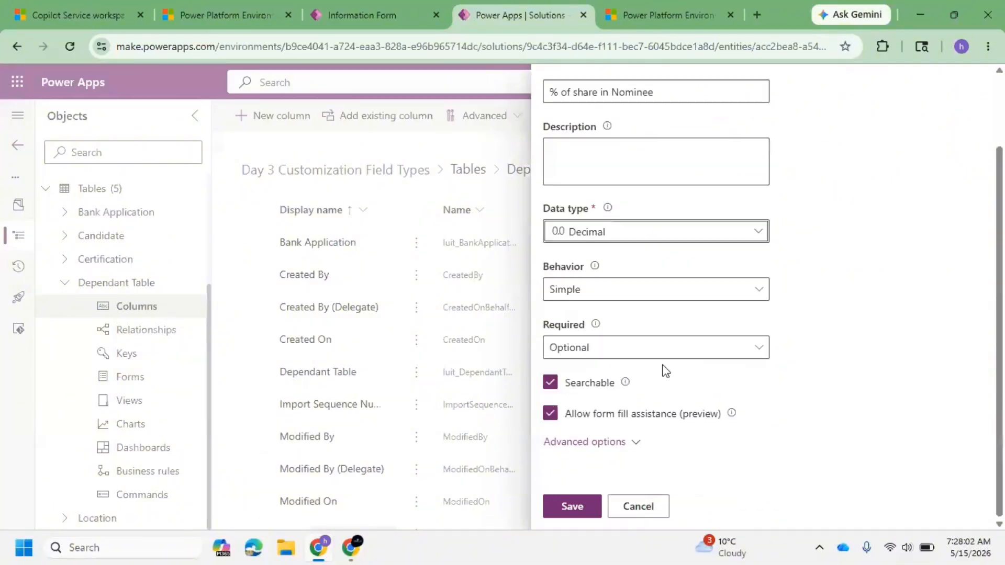
# Step: In the advanced options, set the column's minimum value to 0 and maximum value to 100
pyautogui.click(616, 443)
pyautogui.scroll(-3, 643, 366)
pyautogui.tripleClick(648, 407)
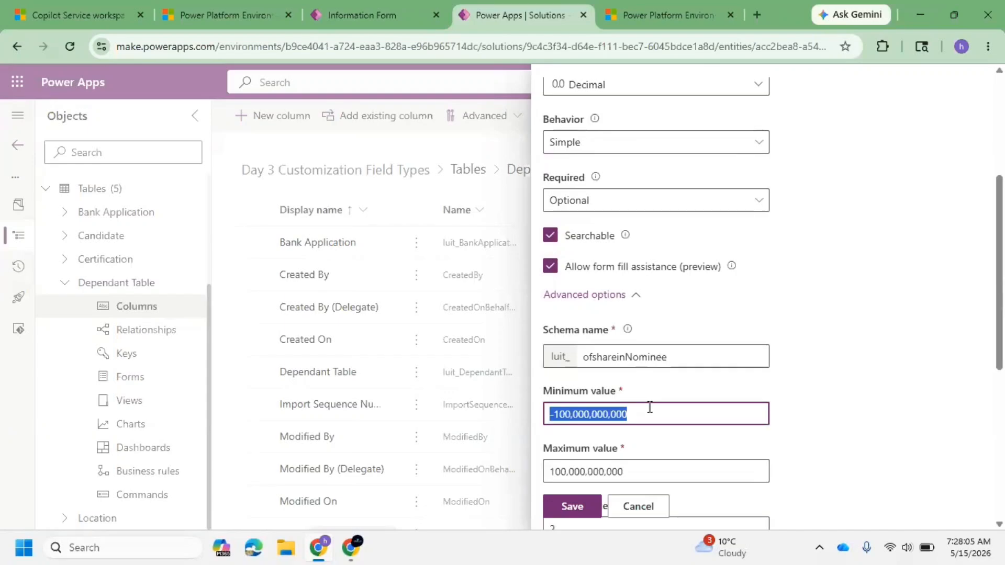
pyautogui.write('0')
pyautogui.tripleClick(647, 466)
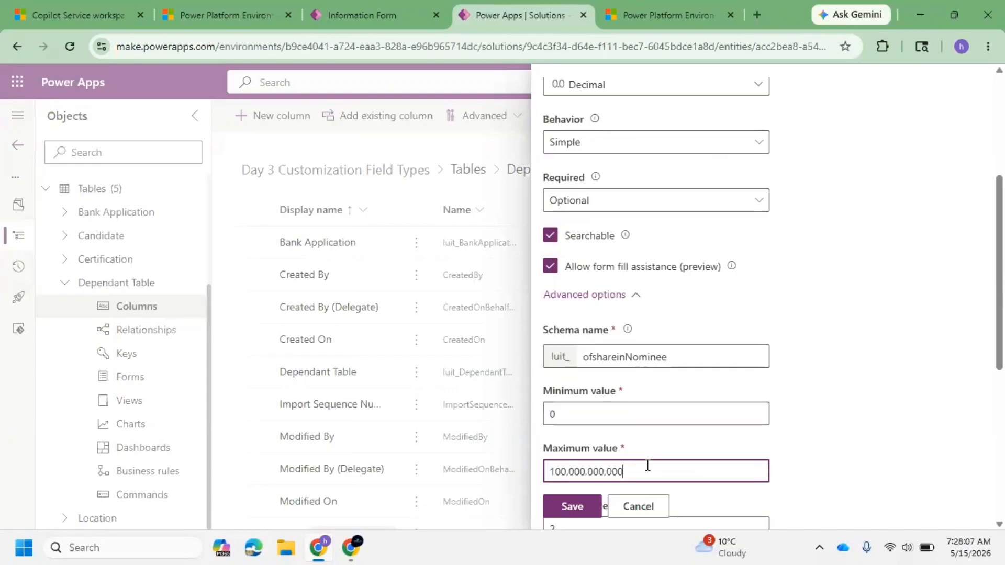
pyautogui.write('100')
# Step: Save the % of share in Nominee column
pyautogui.scroll(-2, 733, 415)
pyautogui.scroll(-2, 733, 415)
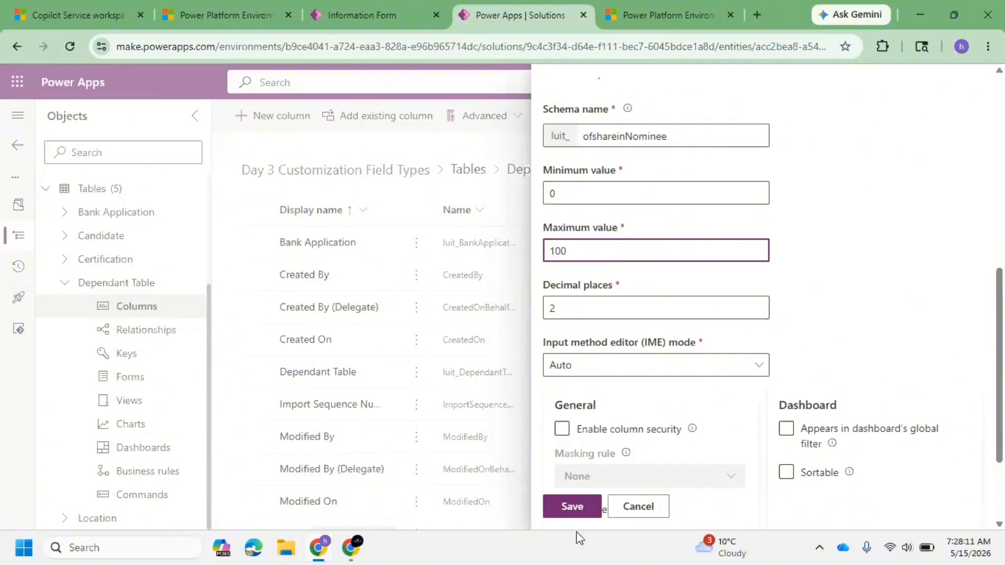
pyautogui.scroll(3, 619, 387)
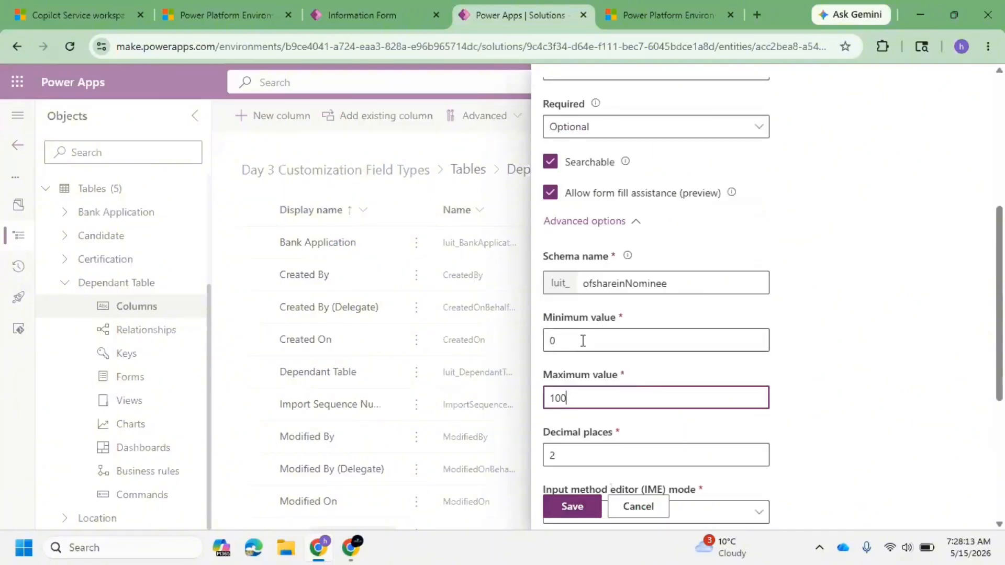
pyautogui.click(579, 343)
pyautogui.click(571, 397)
pyautogui.moveTo(572, 398); pyautogui.dragTo(555, 398)
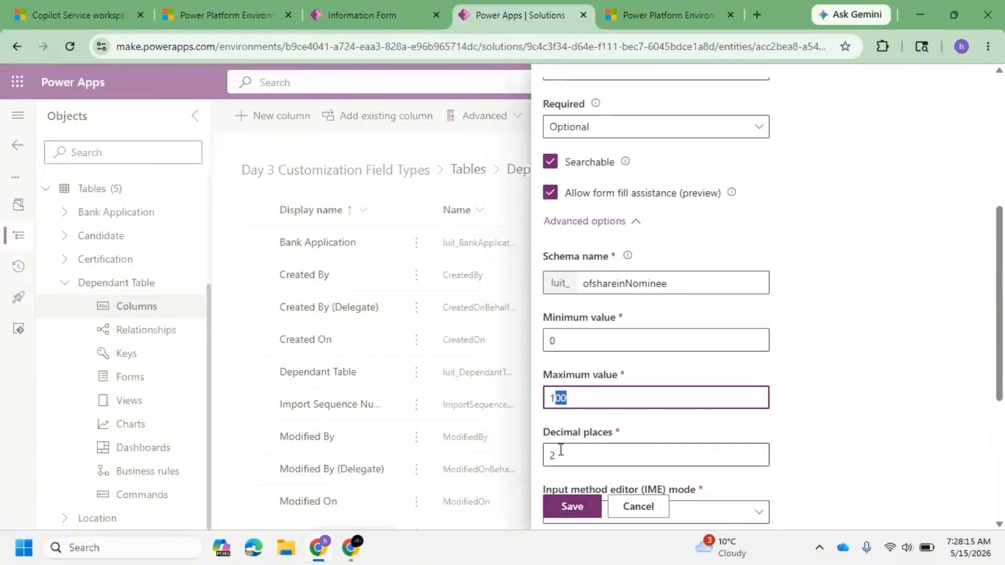
pyautogui.click(564, 508)
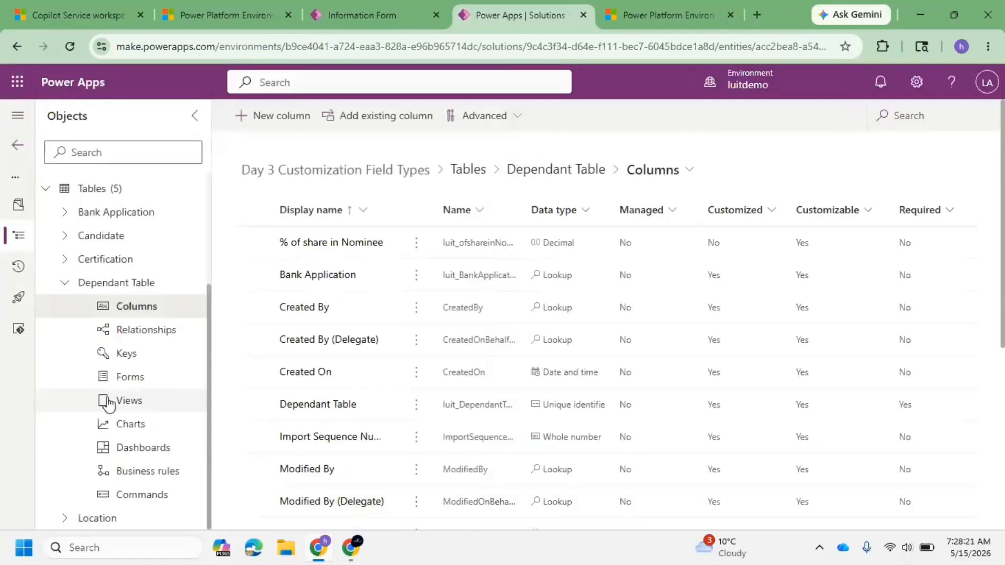
# Step: Open the Dependant Table's Main Information form for editing
pyautogui.click(142, 387)
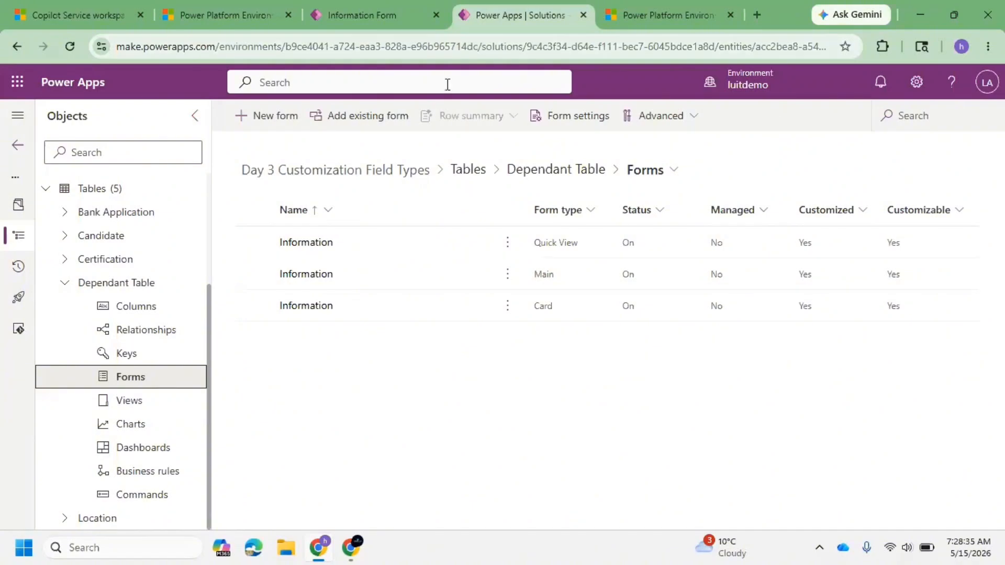
pyautogui.click(283, 274)
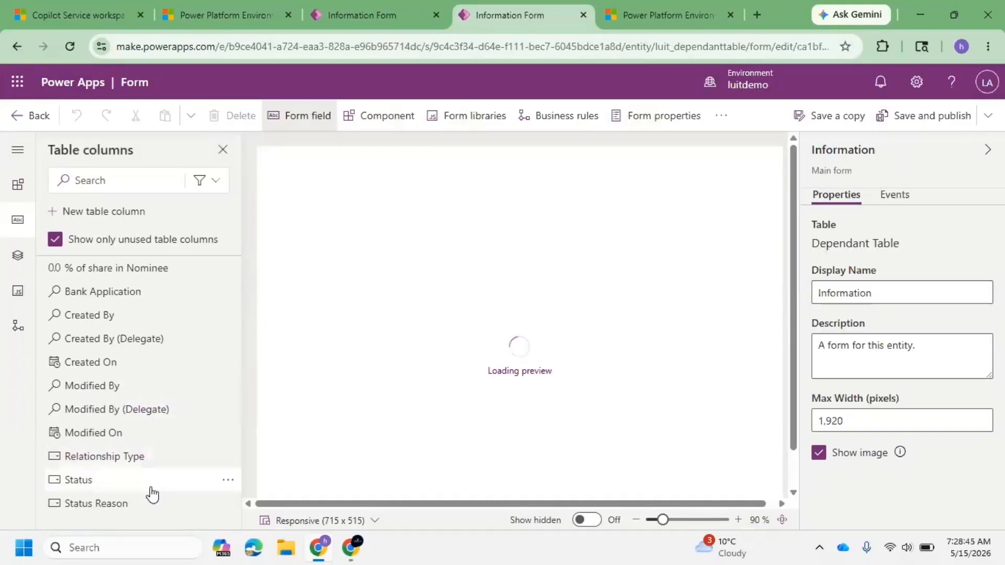
# Step: Add the Bank Application, Relationship Type and % of share in Nominee fields to the Dependant form's section
pyautogui.moveTo(150, 477)
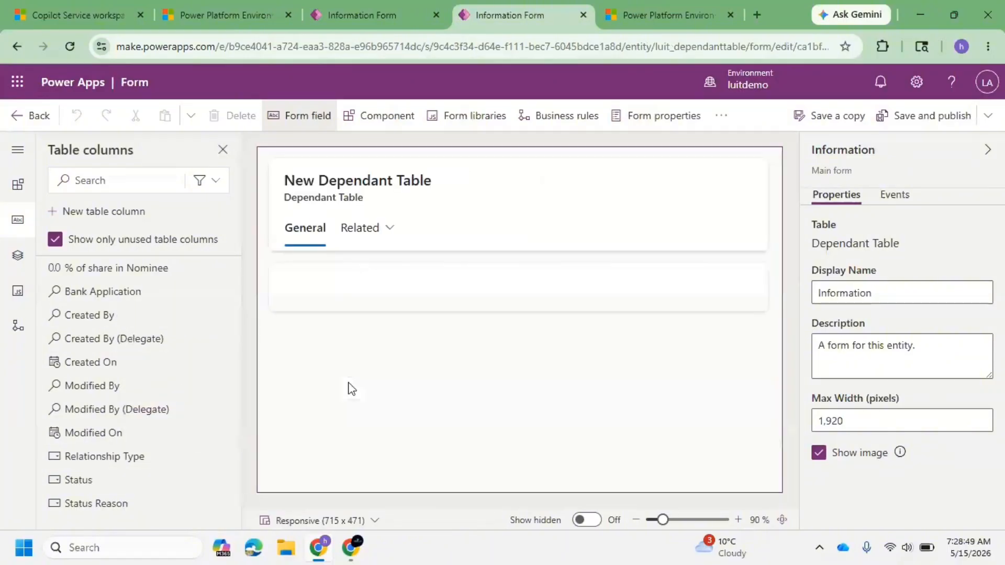
pyautogui.moveTo(131, 291); pyautogui.dragTo(298, 305)
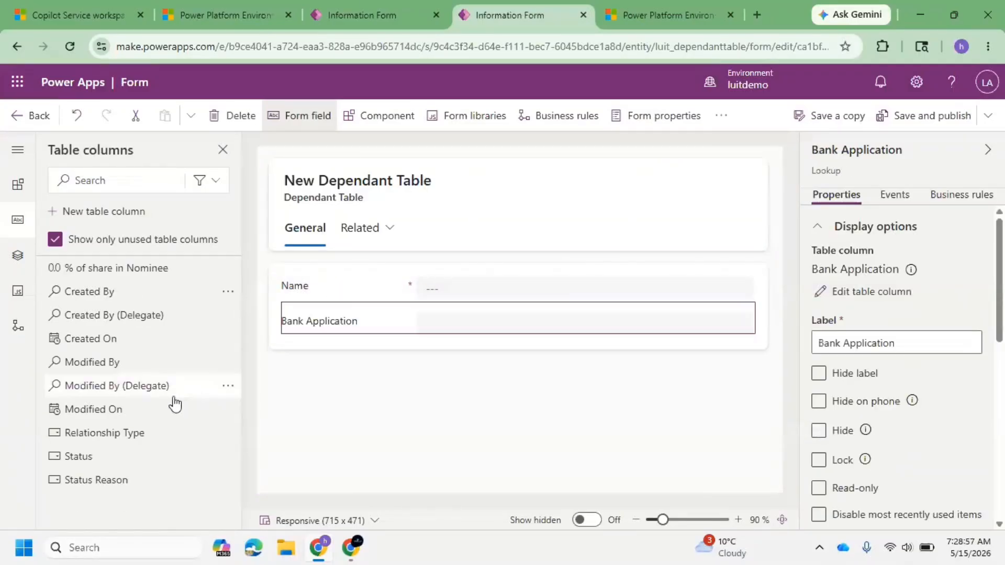
pyautogui.moveTo(130, 443); pyautogui.dragTo(316, 290)
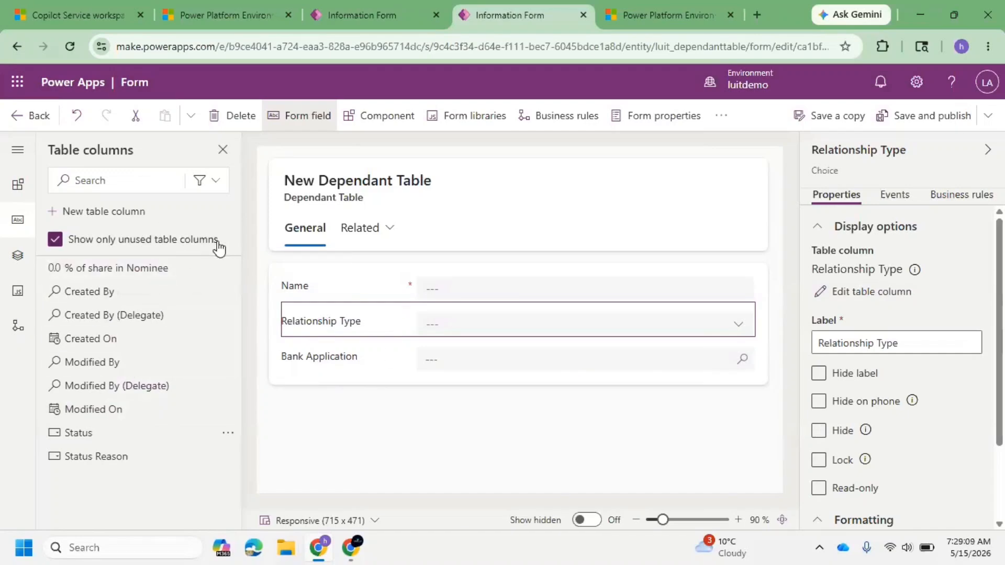
pyautogui.click(340, 358)
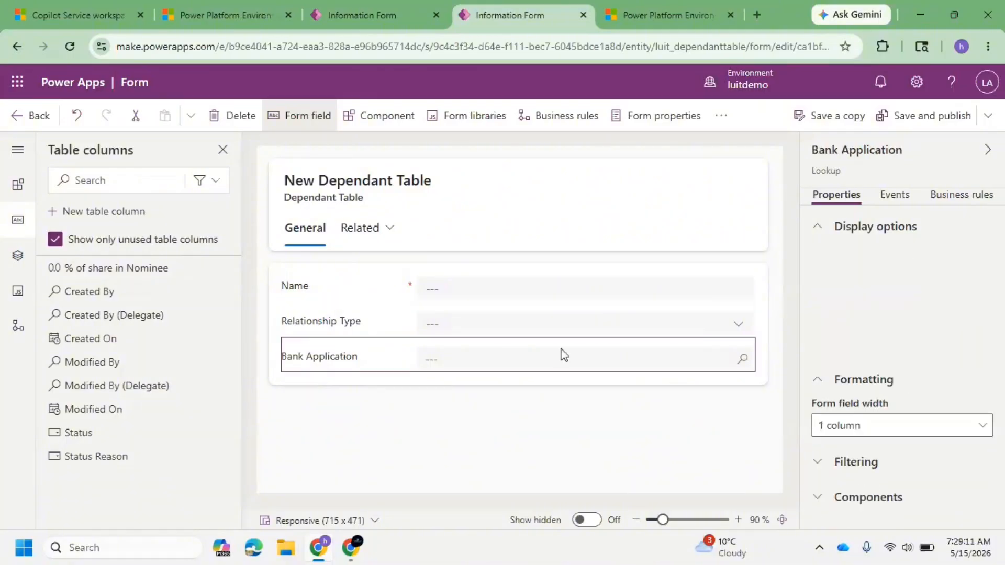
pyautogui.moveTo(163, 274); pyautogui.dragTo(355, 333)
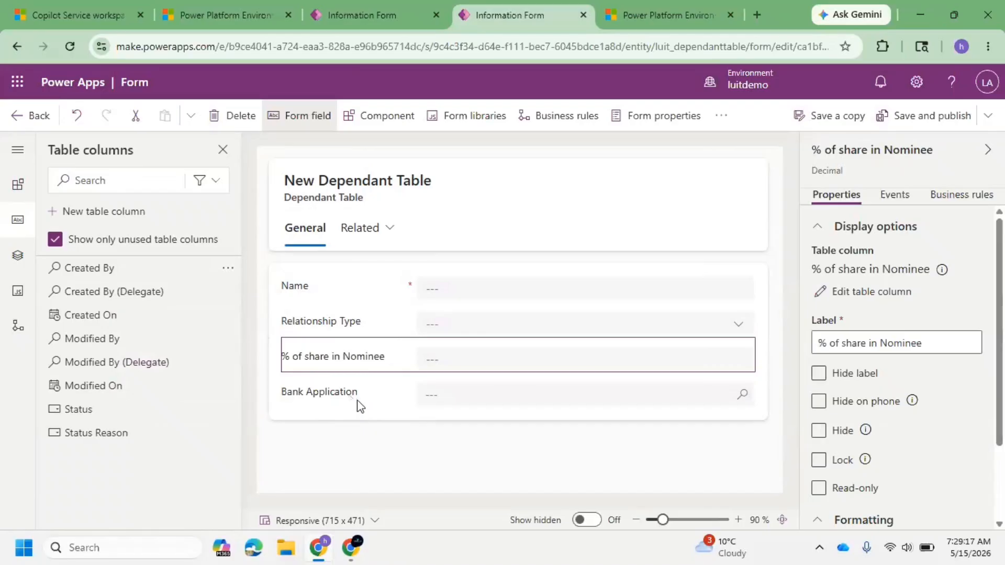
# Step: Lock the Bank Application field and save and publish the Dependant form
pyautogui.click(360, 405)
pyautogui.click(883, 408)
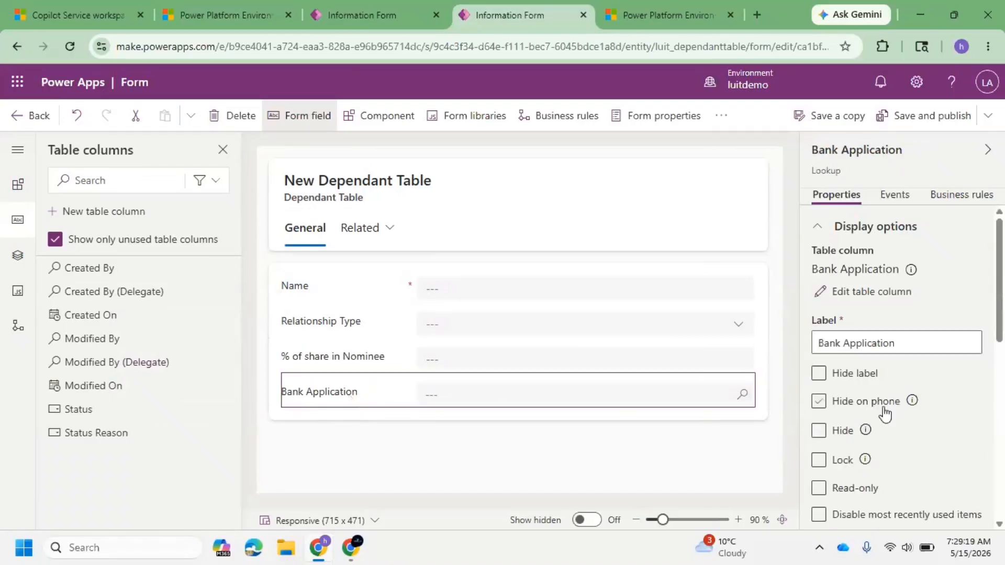
pyautogui.click(818, 461)
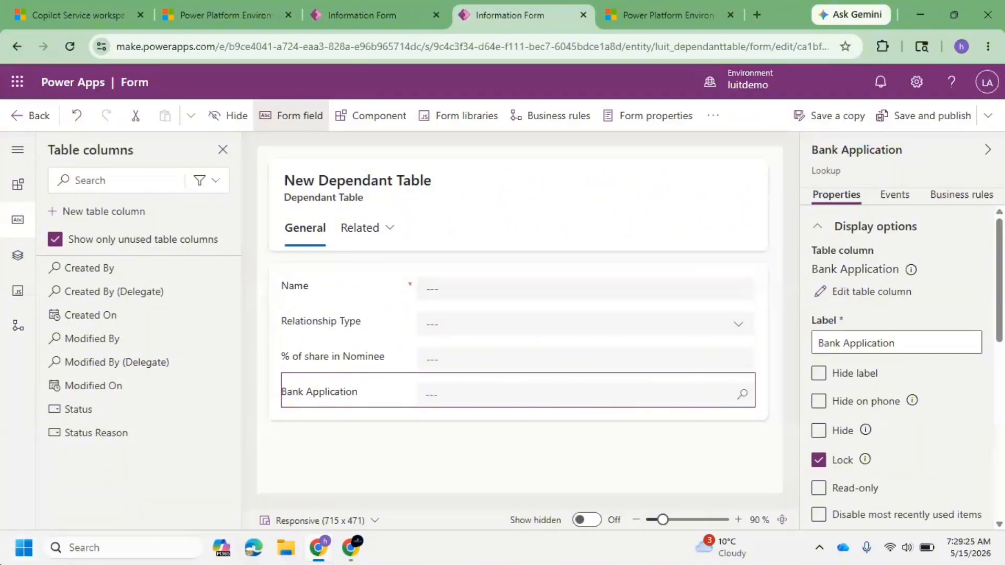
pyautogui.click(930, 120)
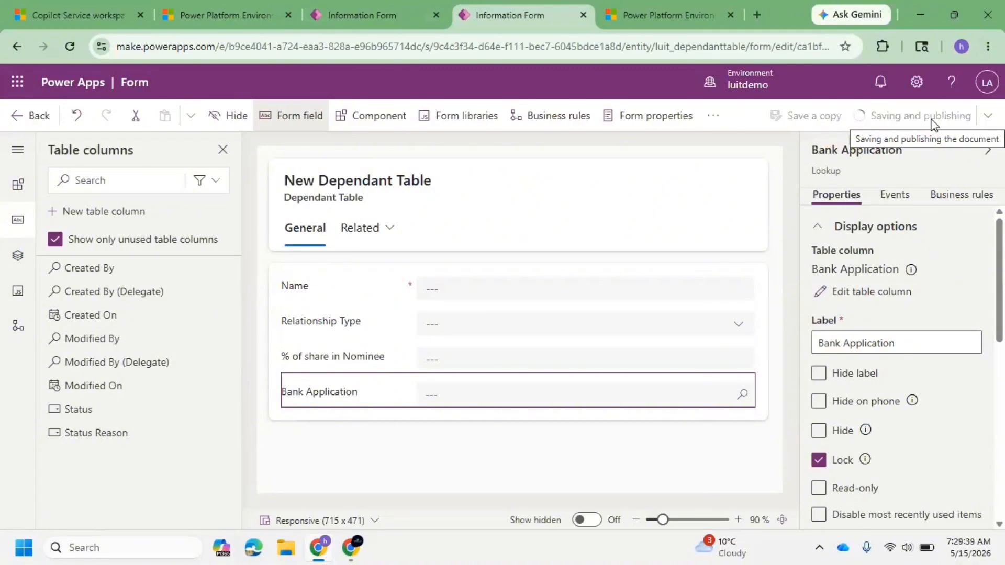
# Step: Switch to the Bank Application form and rename the Family Information section to Dependant Details
pyautogui.click(384, 4)
pyautogui.scroll(-2, 478, 369)
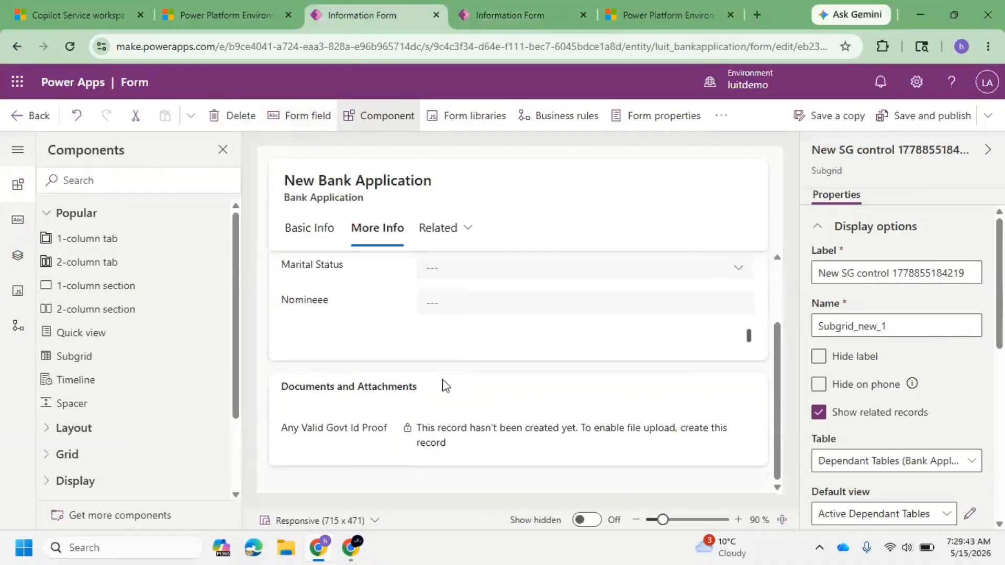
pyautogui.click(354, 352)
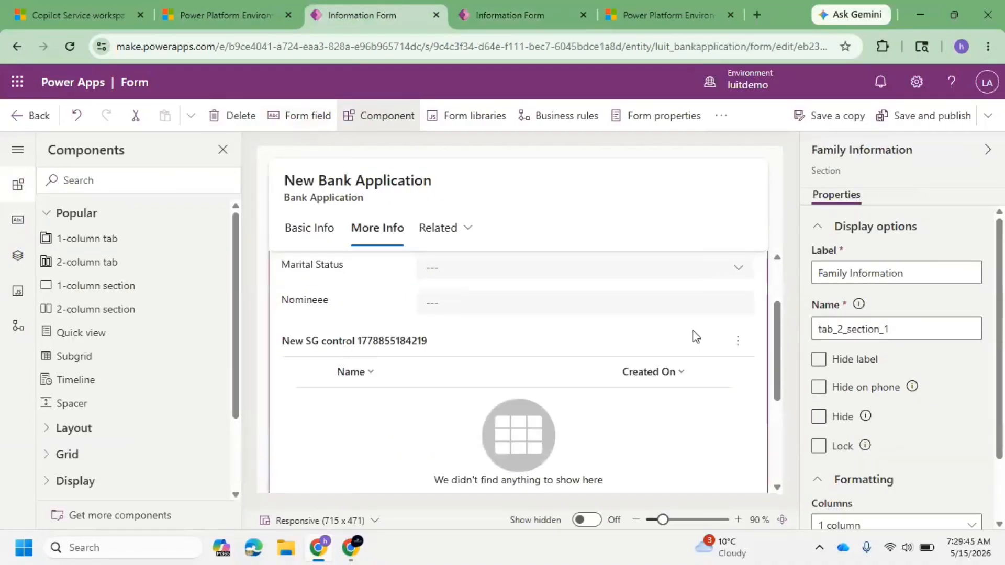
pyautogui.click(909, 272)
pyautogui.hotkey('ctrl', 'a')
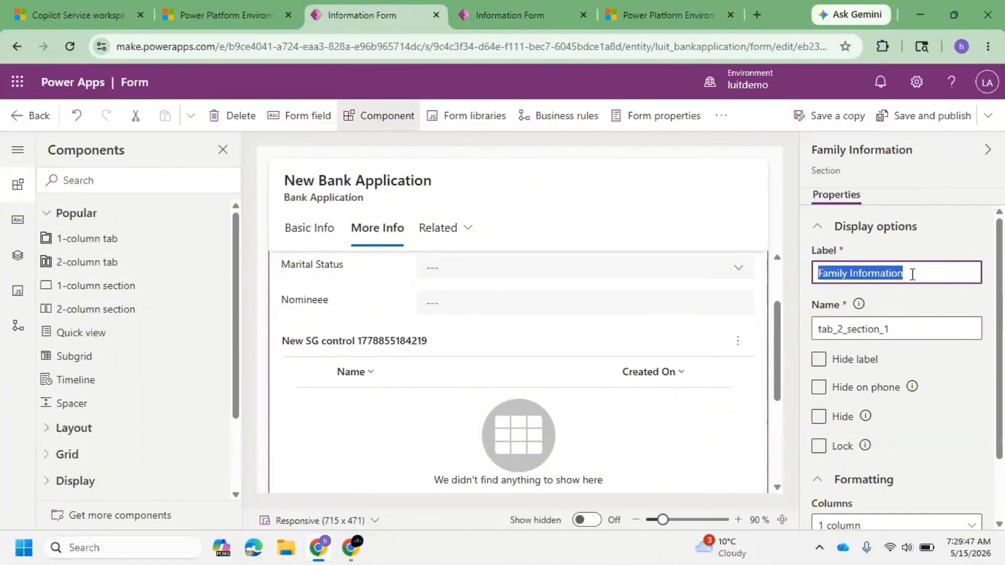
pyautogui.write('Dependant Details')
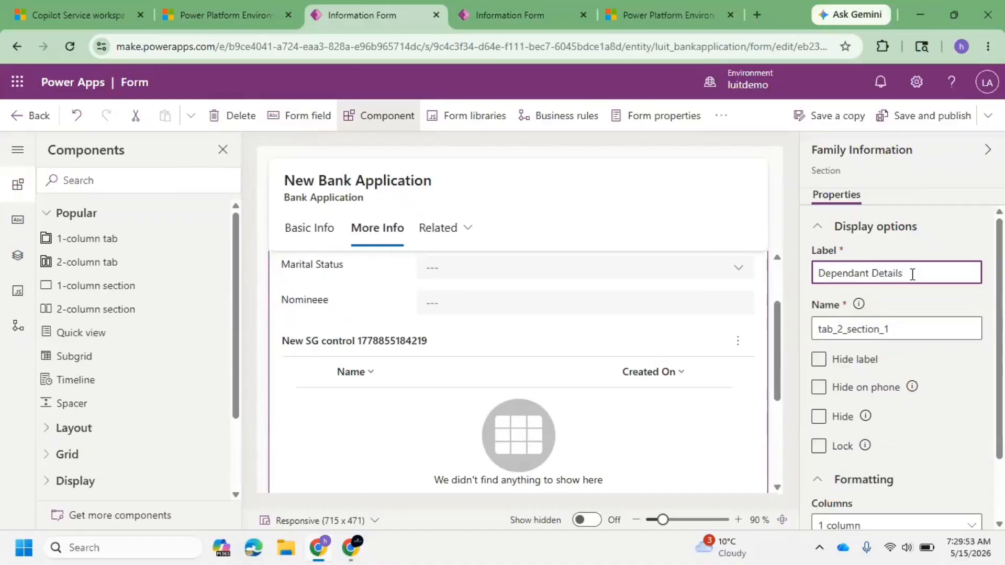
# Step: Open the subgrid's Active Dependant Tables default view for editing
pyautogui.scroll(-2, 893, 329)
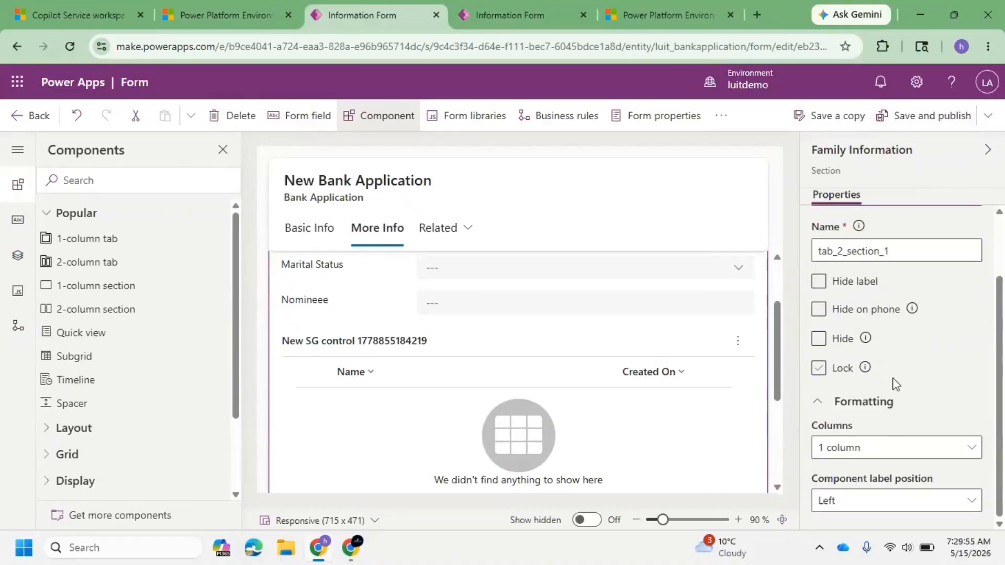
pyautogui.scroll(2, 910, 446)
pyautogui.click(343, 383)
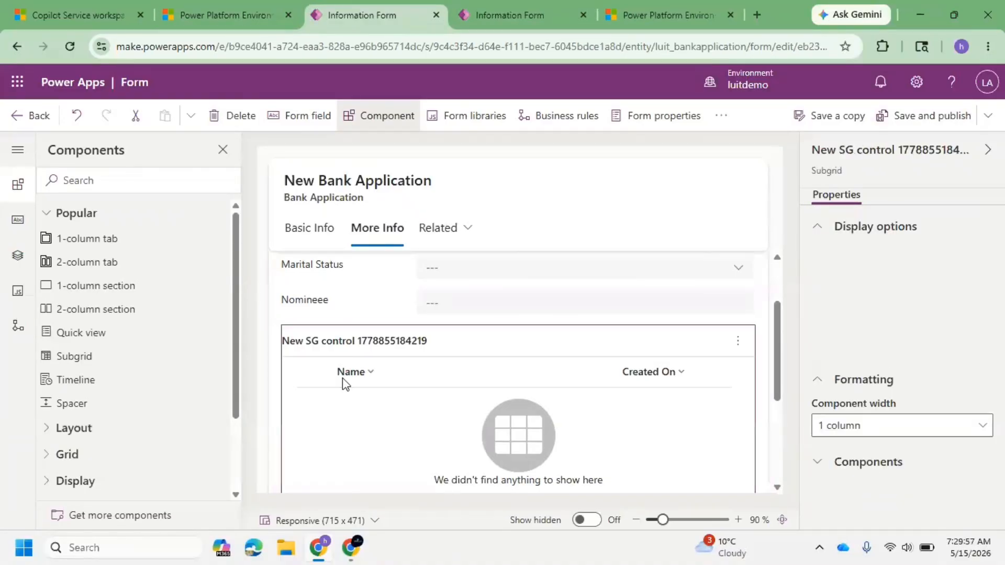
pyautogui.scroll(-4, 876, 442)
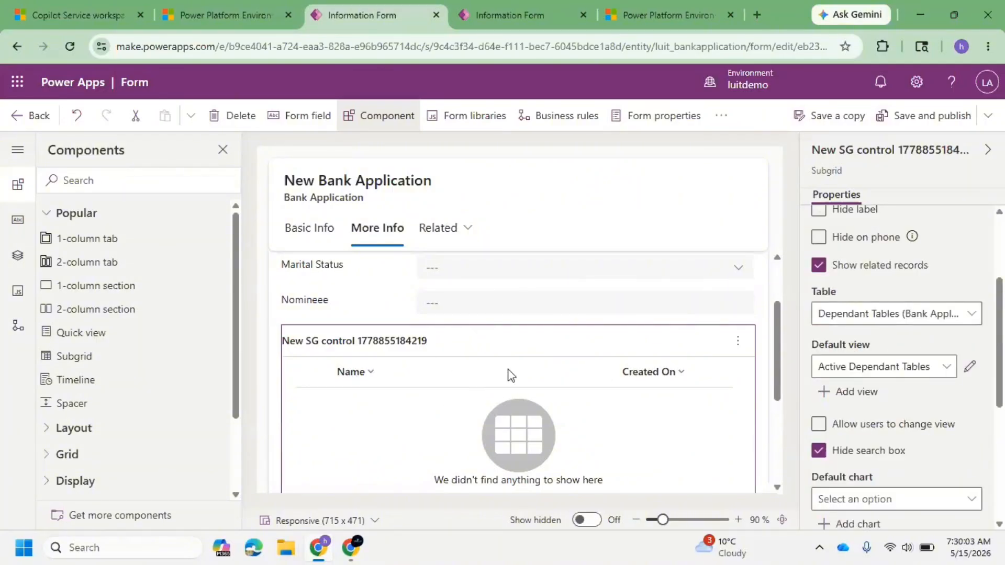
pyautogui.click(971, 368)
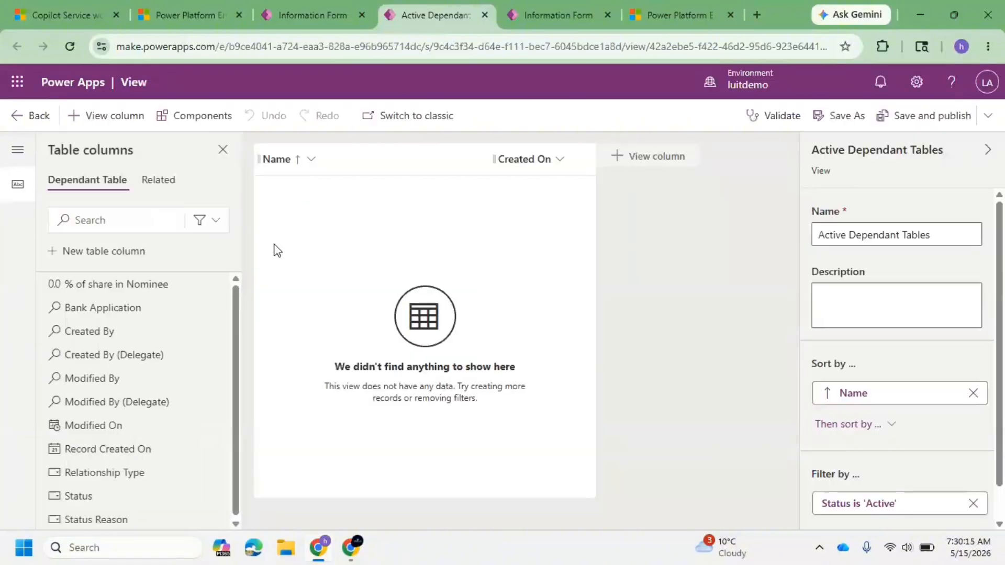
# Step: Replace the view's Created On column with Relationship Type and % of share in Nominee columns
pyautogui.click(519, 160)
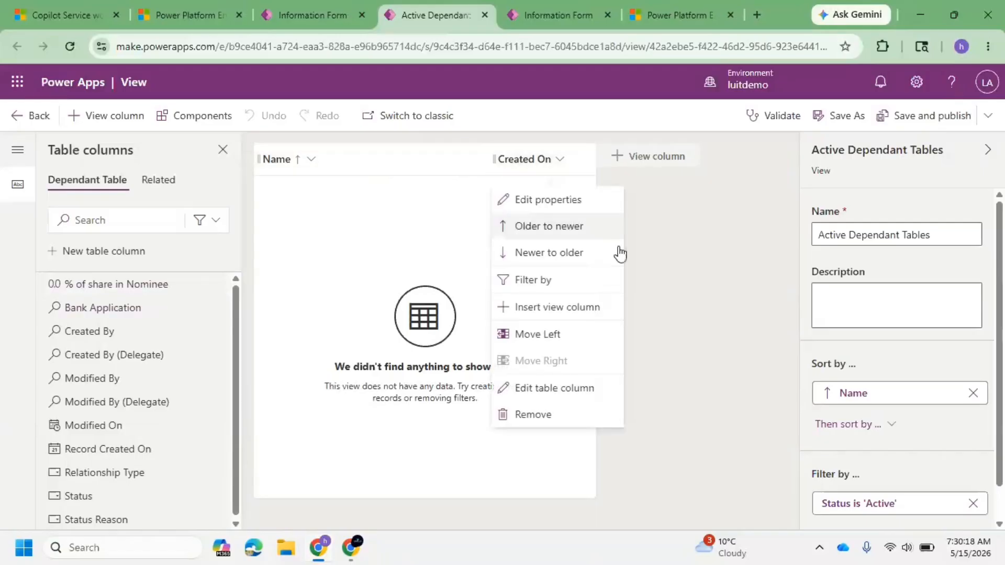
pyautogui.click(548, 415)
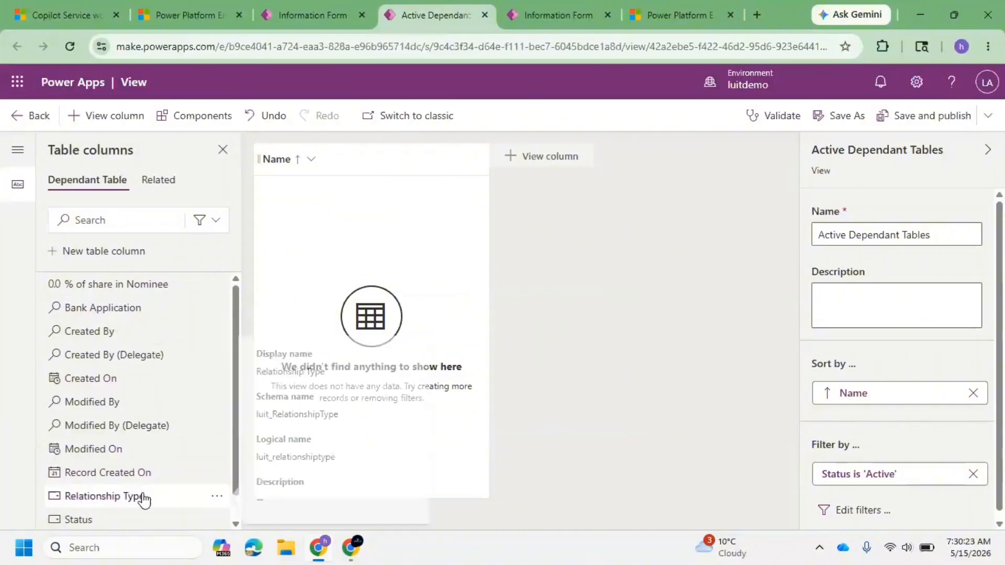
pyautogui.moveTo(137, 495); pyautogui.dragTo(395, 167)
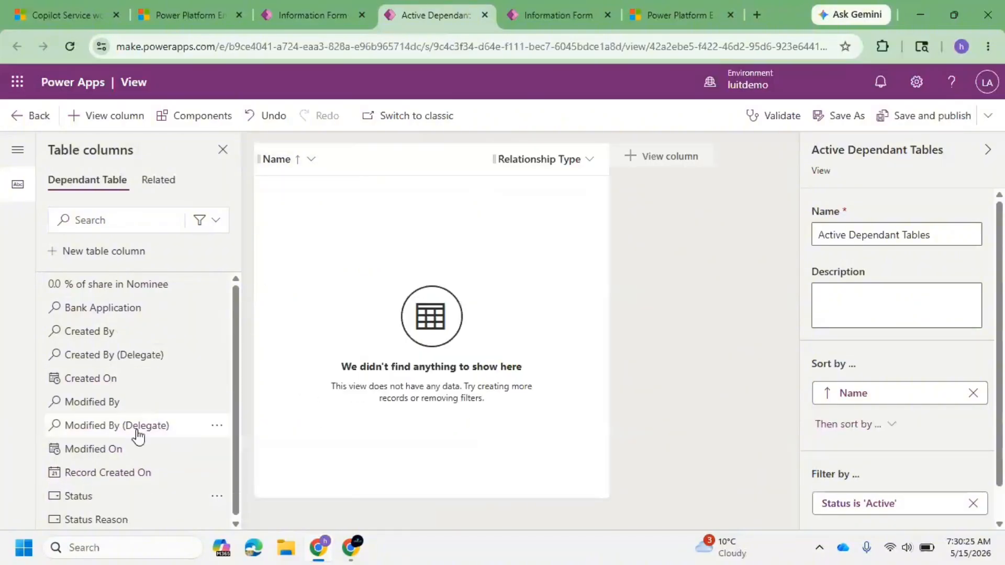
pyautogui.moveTo(123, 293); pyautogui.dragTo(569, 160)
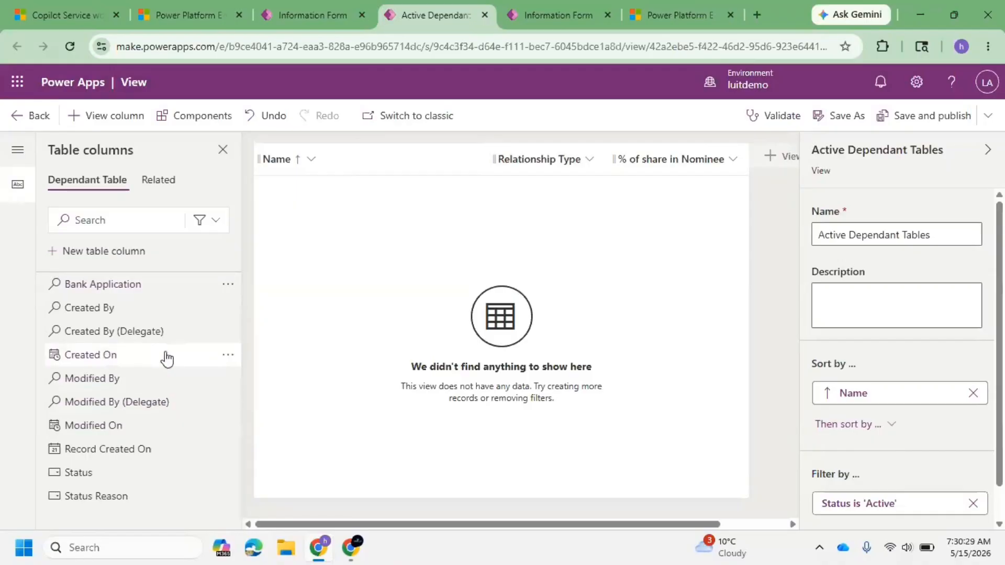
# Step: Save and publish the view, return to the Bank Application form and publish it too
pyautogui.click(940, 117)
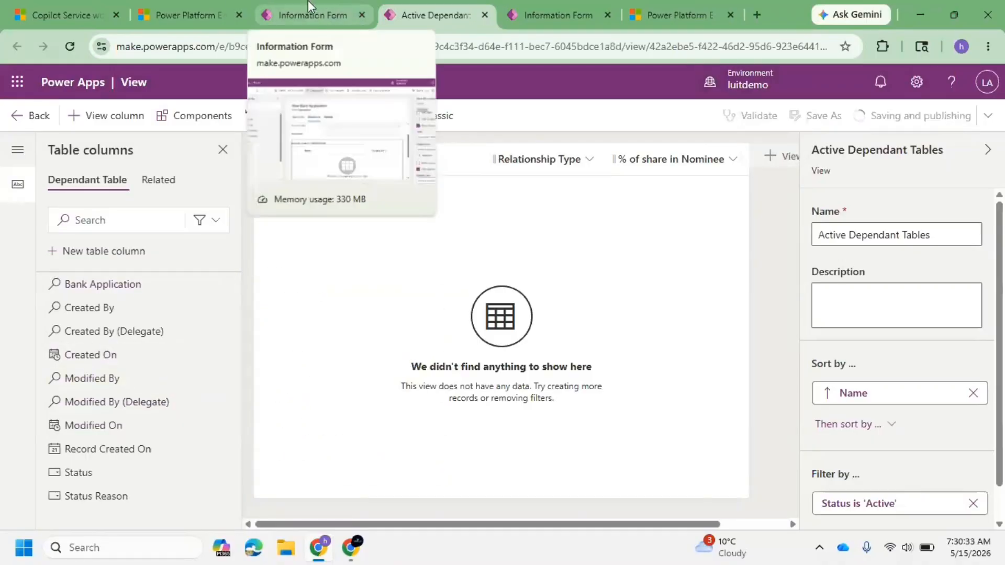
pyautogui.click(289, 9)
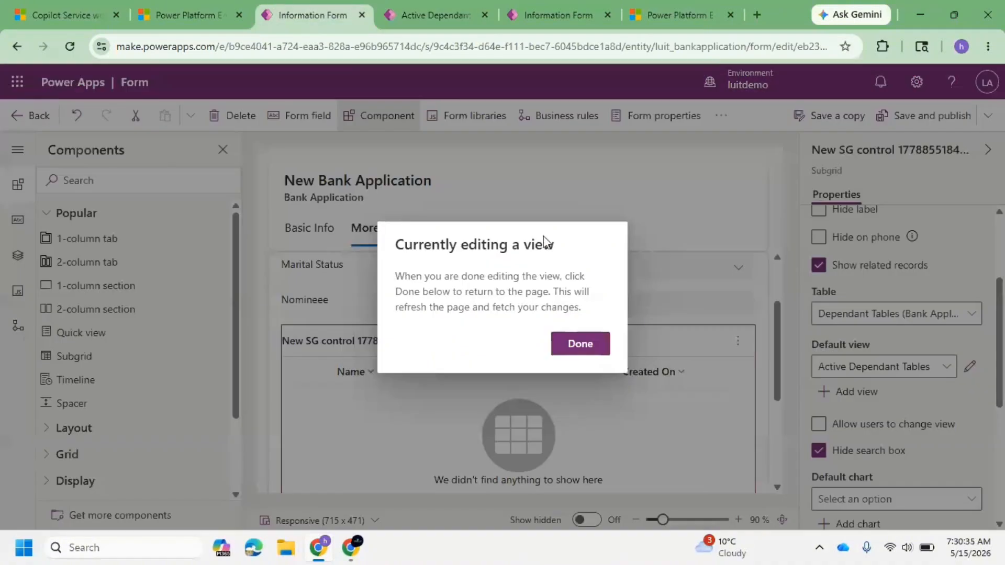
pyautogui.click(580, 344)
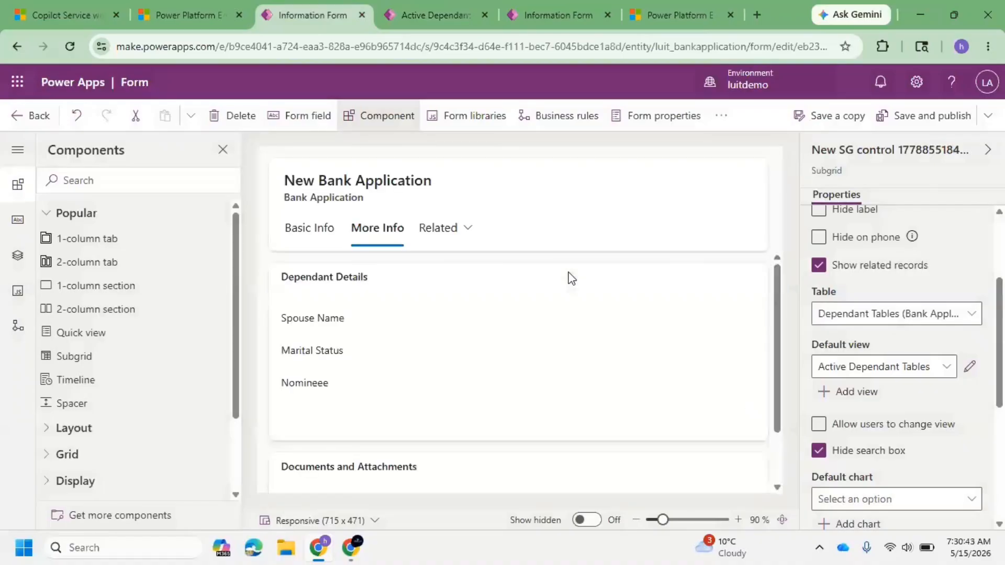
pyautogui.click(924, 115)
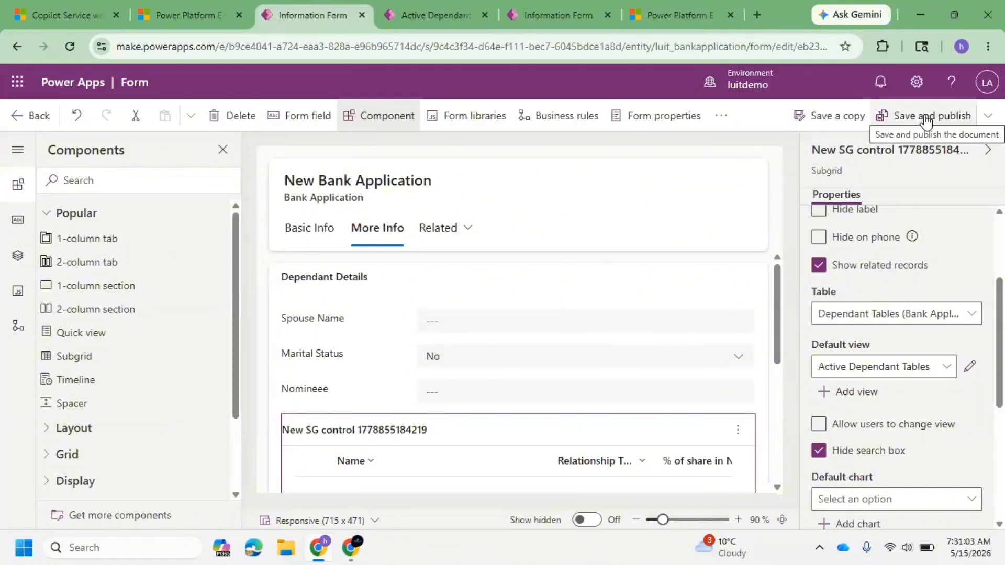
# Step: Save and publish the Bank Application form and return to the solution's site maps
pyautogui.click(914, 121)
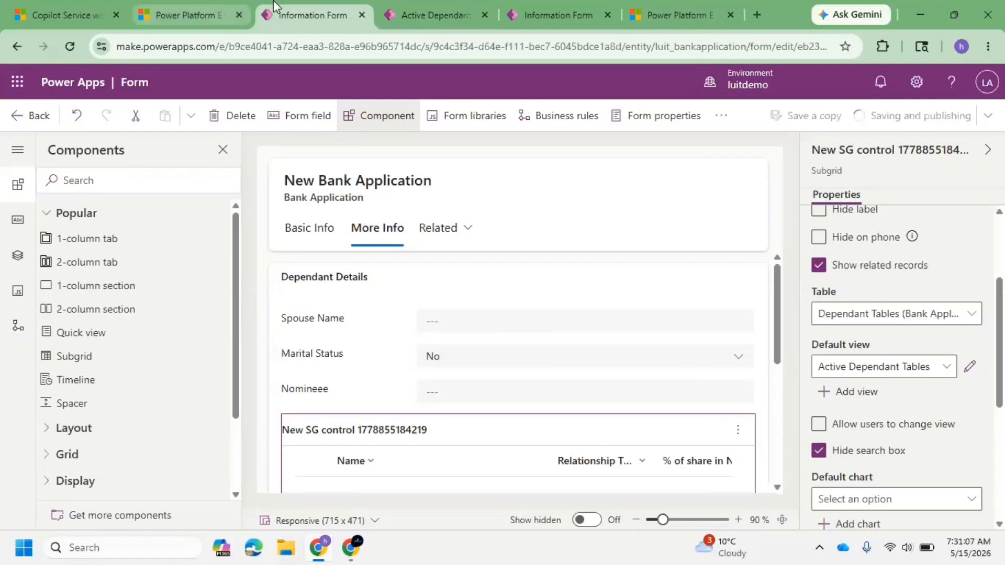
pyautogui.click(23, 127)
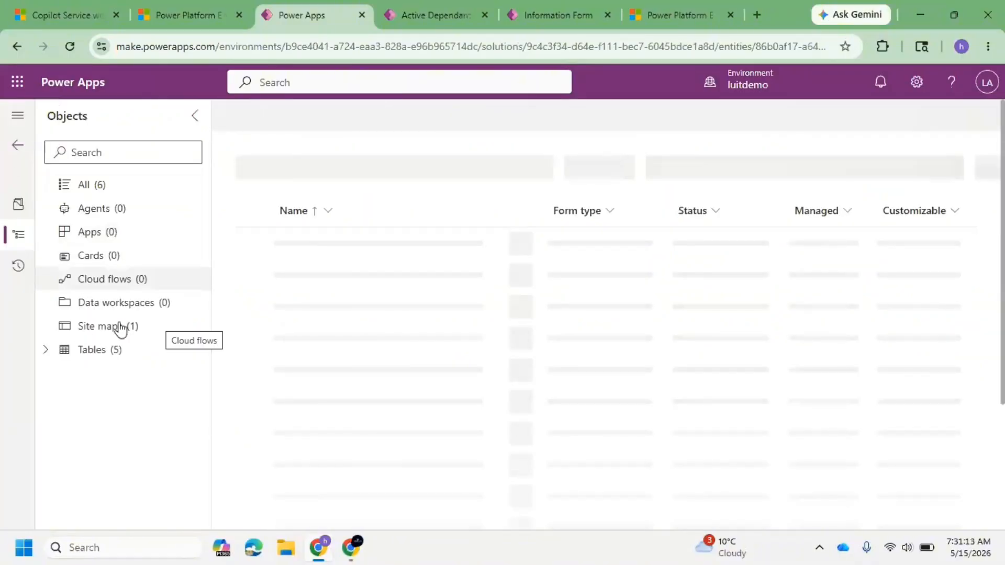
pyautogui.click(106, 329)
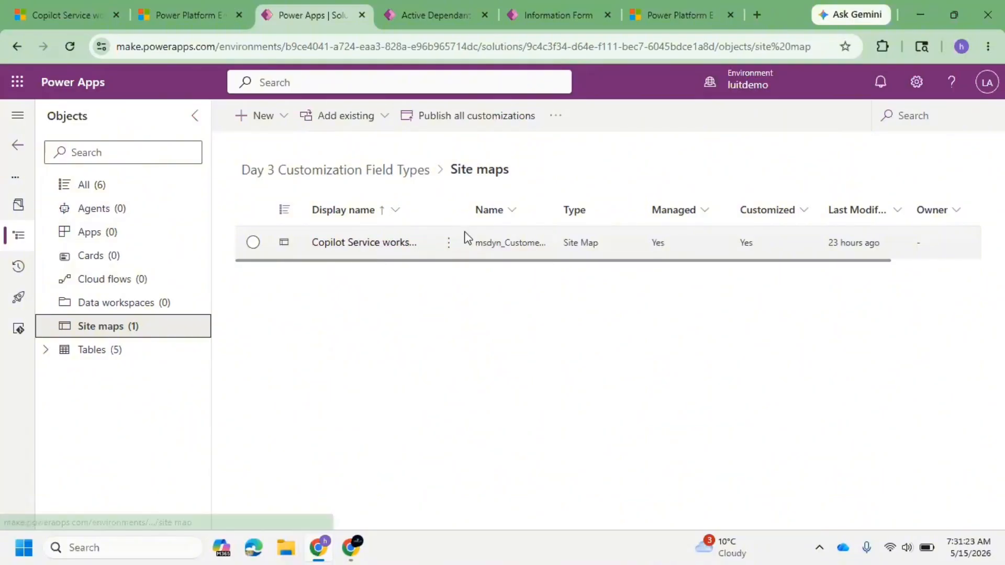
# Step: Start a new model-driven app named SNIQ Bank Application App
pyautogui.click(266, 118)
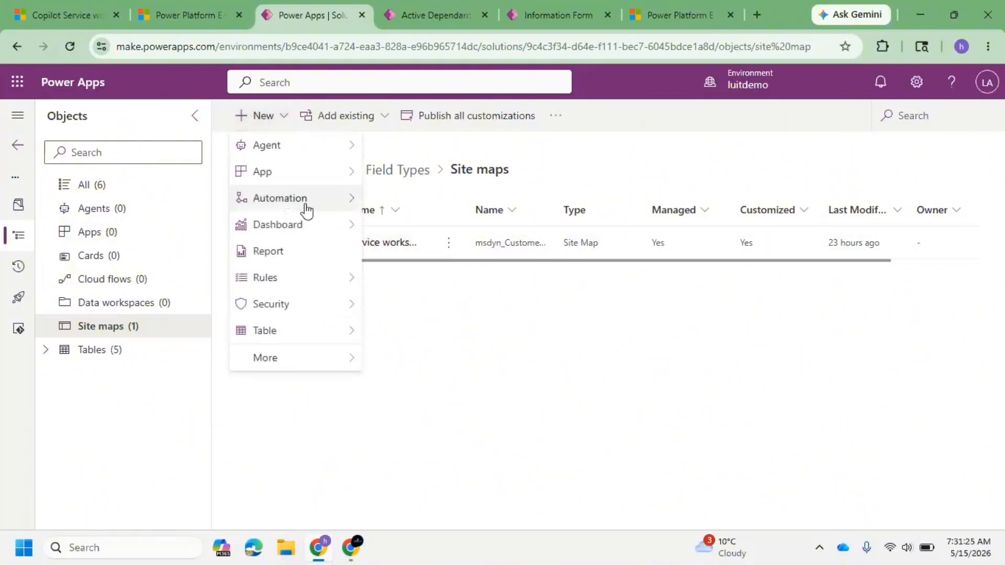
pyautogui.moveTo(316, 332)
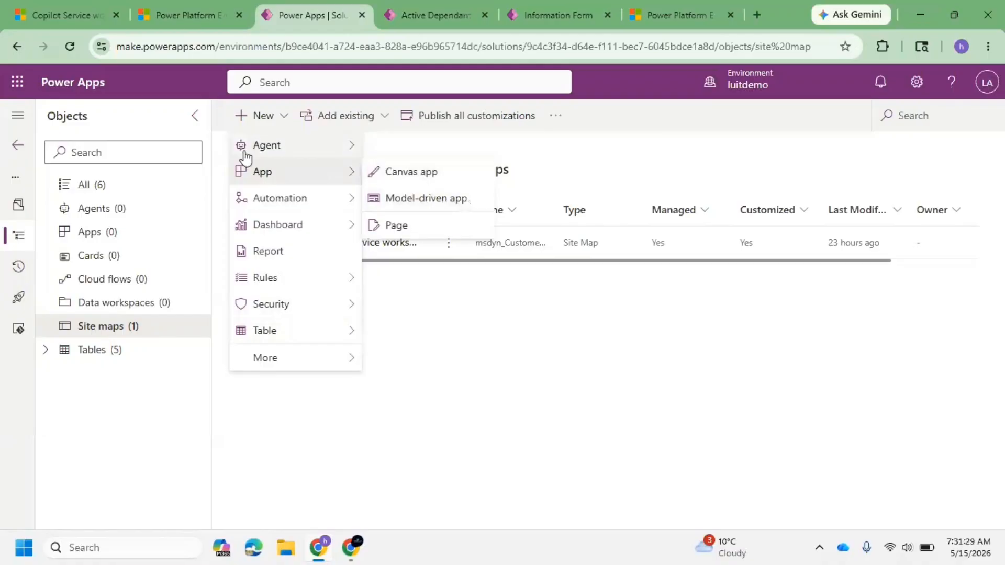
pyautogui.click(426, 199)
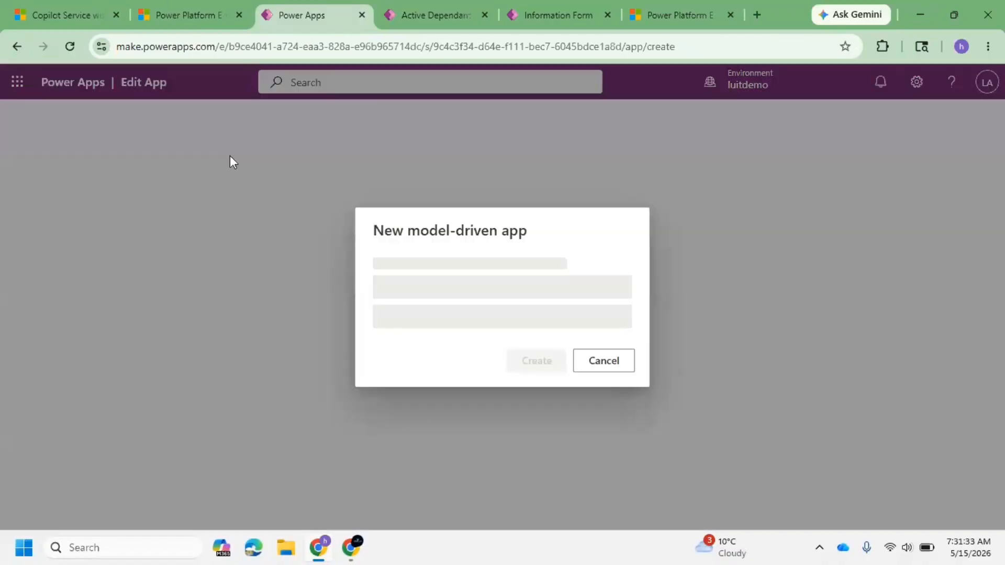
pyautogui.write('B')
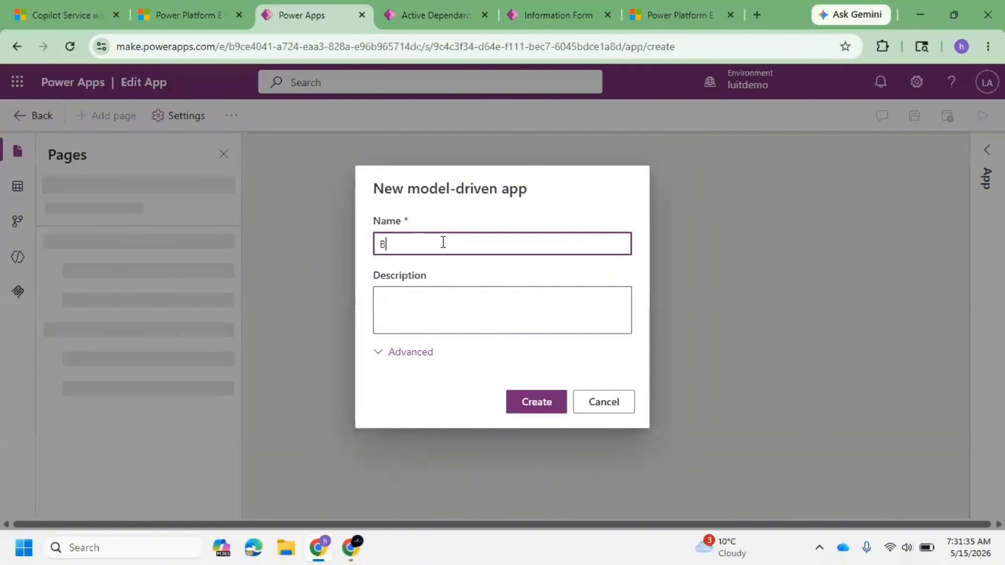
pyautogui.write('ank Application App')
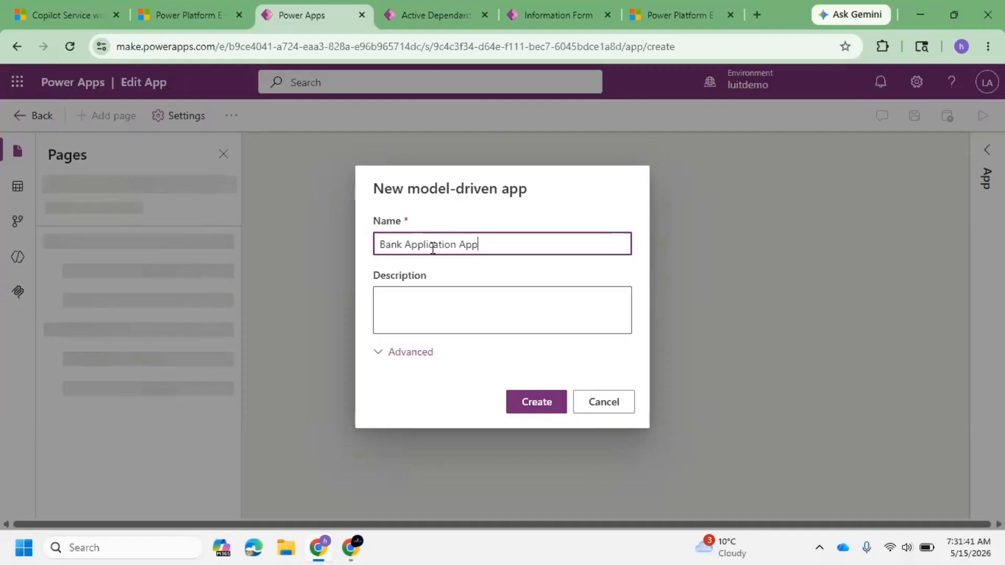
pyautogui.click(383, 242)
pyautogui.write('SNIQ')
# Step: Describe the app as 'This will be used for submitting the inital account opening' and create it
pyautogui.click(460, 296)
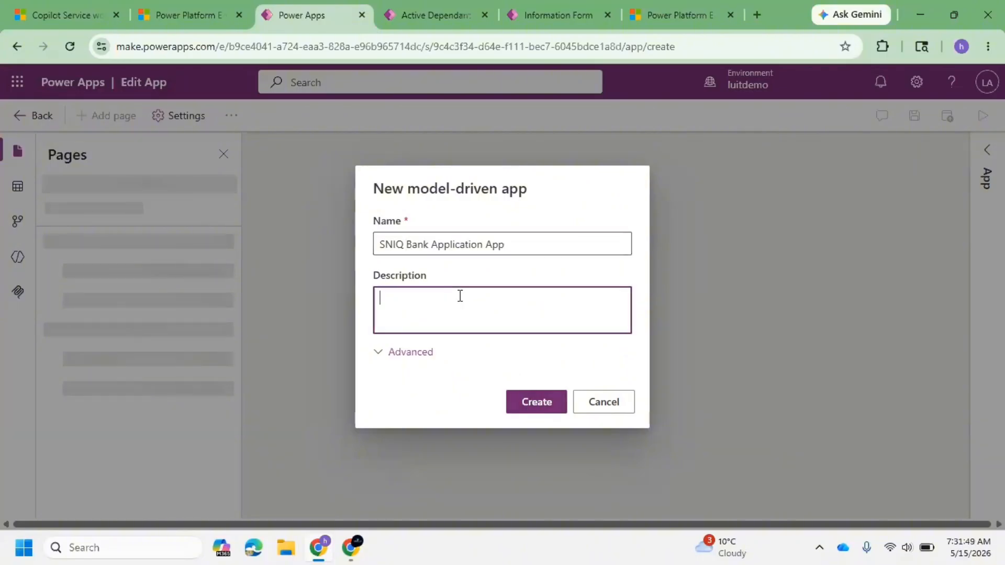
pyautogui.write('This iw')
pyautogui.press('BackSpace')
pyautogui.write('ill be used for ')
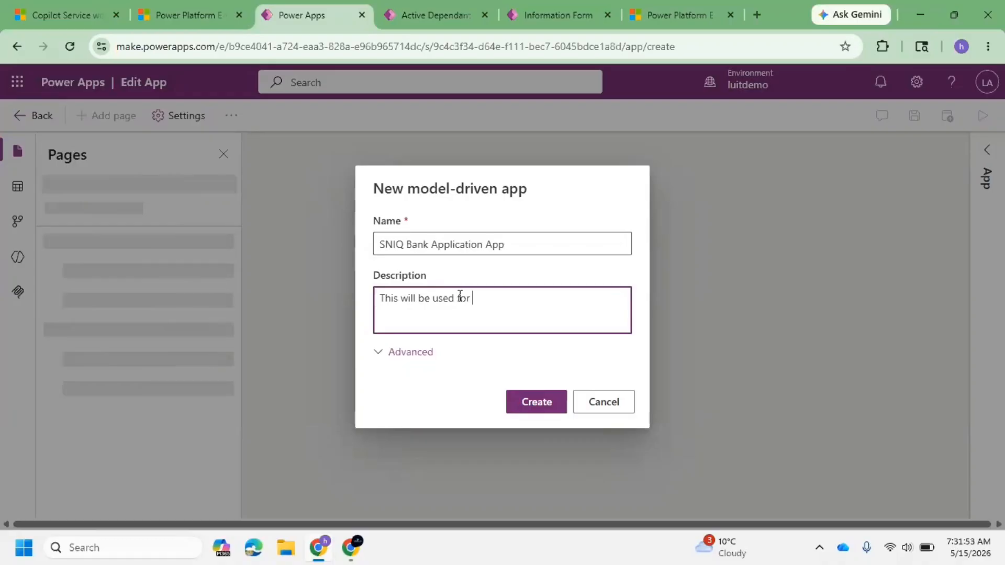
pyautogui.write('a')
pyautogui.press('BackSpace')
pyautogui.press('BackSpace')
pyautogui.press('BackSpace')
pyautogui.write('mitting thr inti')
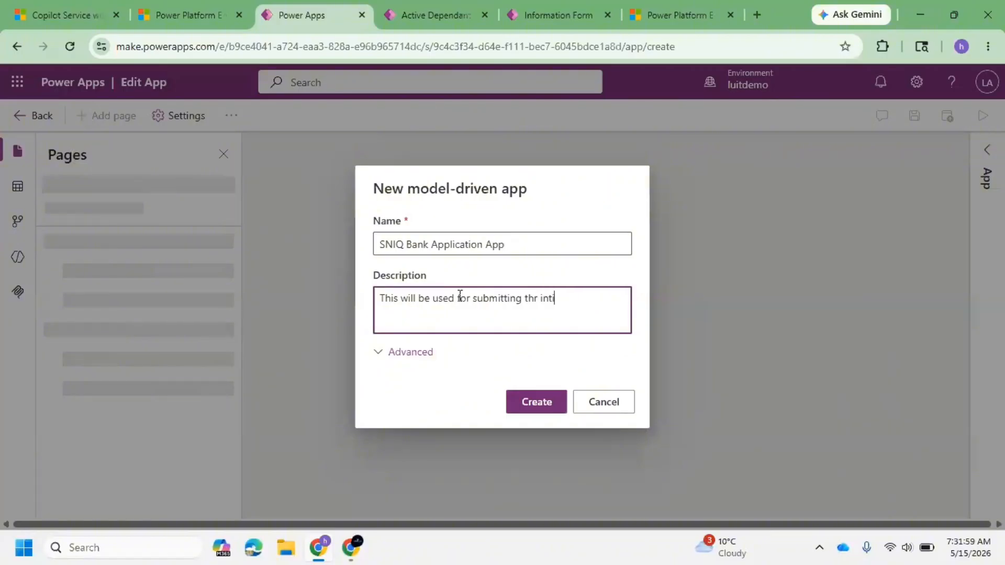
pyautogui.press('BackSpace')
pyautogui.press('BackSpace')
pyautogui.write('e tin')
pyautogui.press('BackSpace')
pyautogui.press('BackSpace')
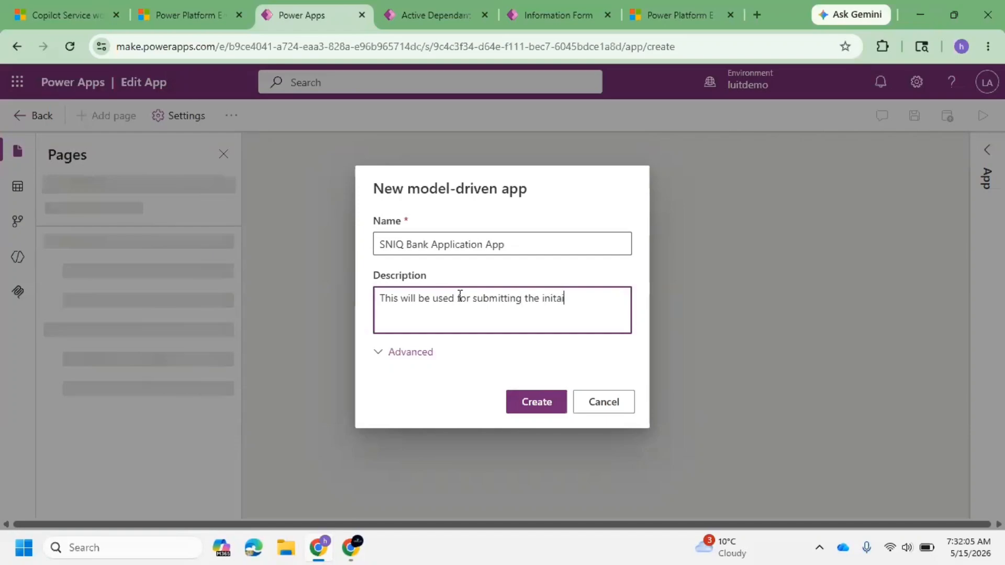
pyautogui.press('BackSpace')
pyautogui.press('BackSpace')
pyautogui.press('BackSpace')
pyautogui.write('al ac')
pyautogui.press('BackSpace')
pyautogui.write('ccoint')
pyautogui.press('BackSpace')
pyautogui.write('unt ')
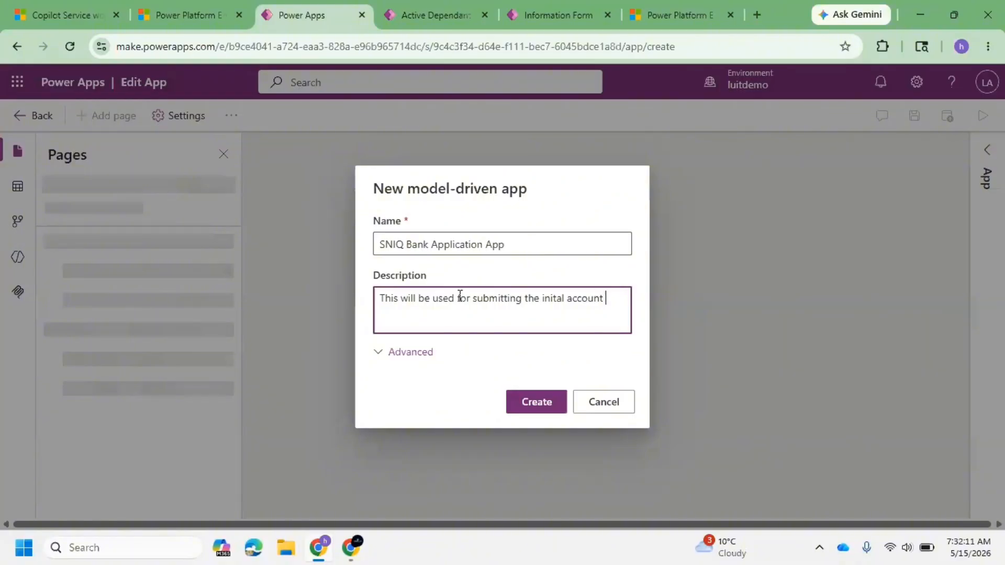
pyautogui.write('opening')
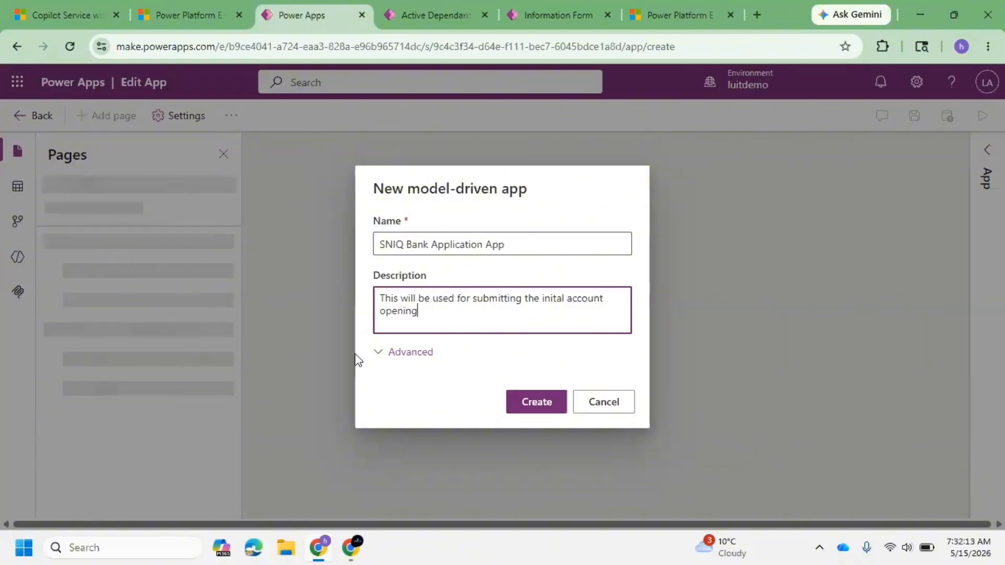
pyautogui.click(565, 403)
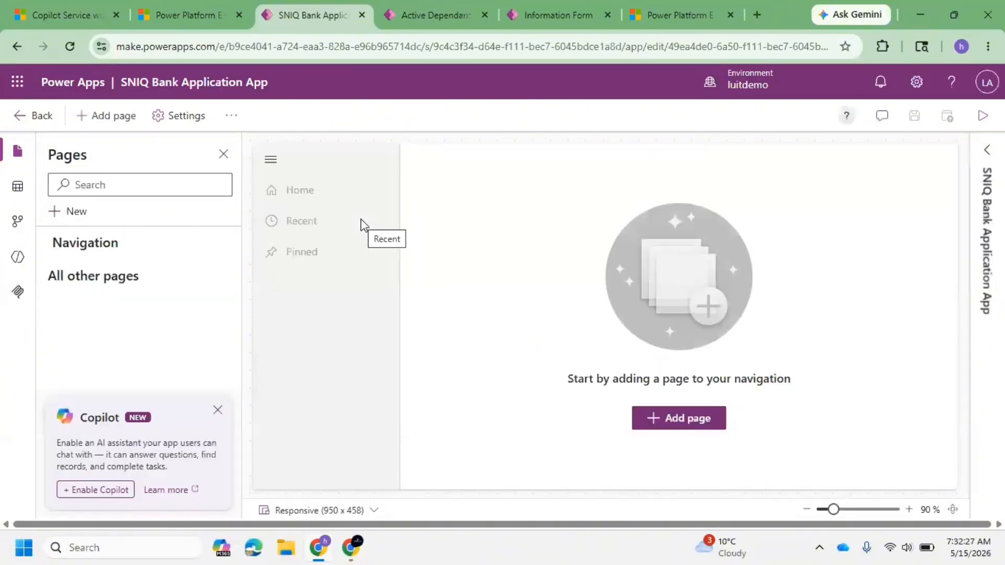
# Step: Add a Dataverse table page for the Bank Application table to the app's navigation
pyautogui.click(216, 410)
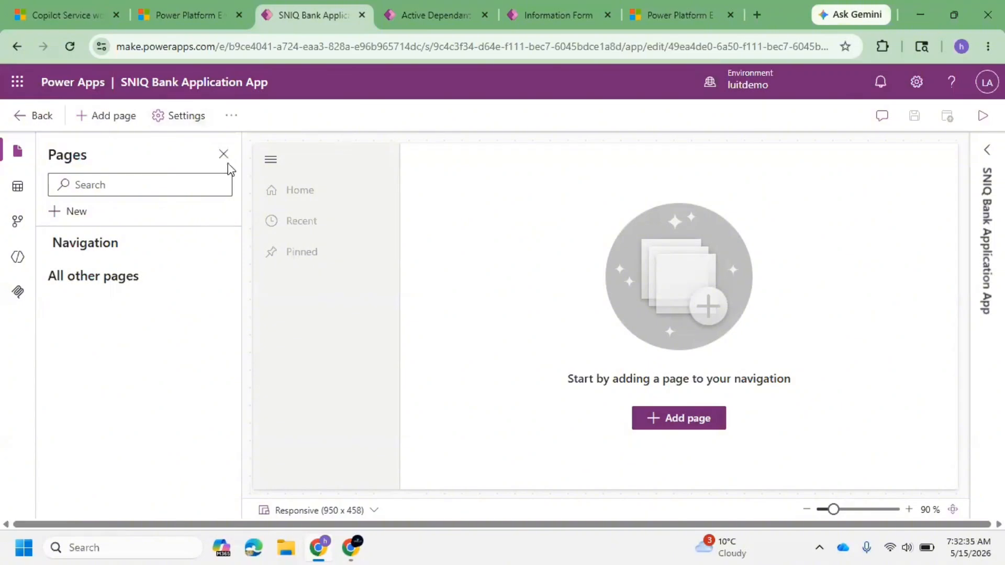
pyautogui.click(203, 184)
pyautogui.click(67, 213)
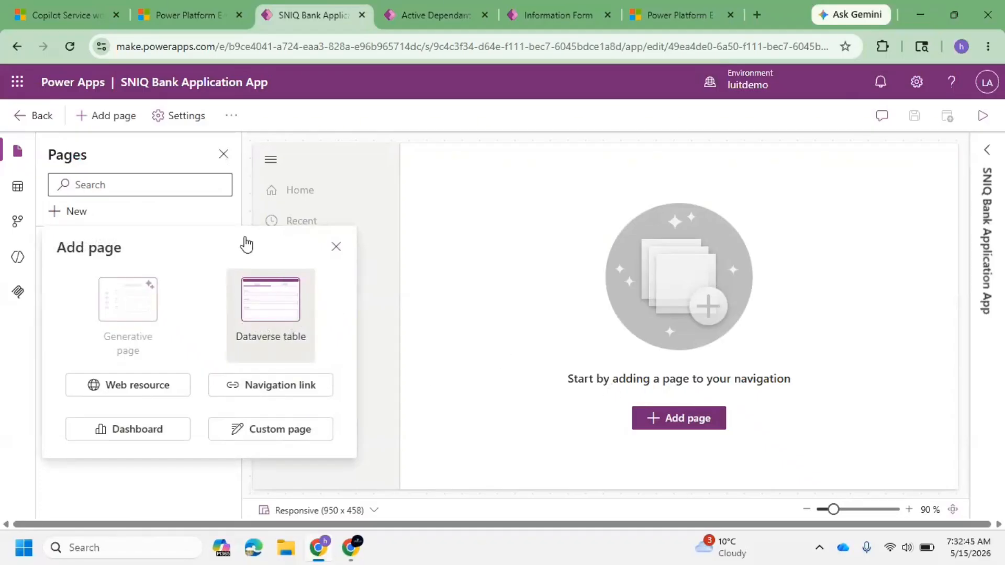
pyautogui.click(262, 333)
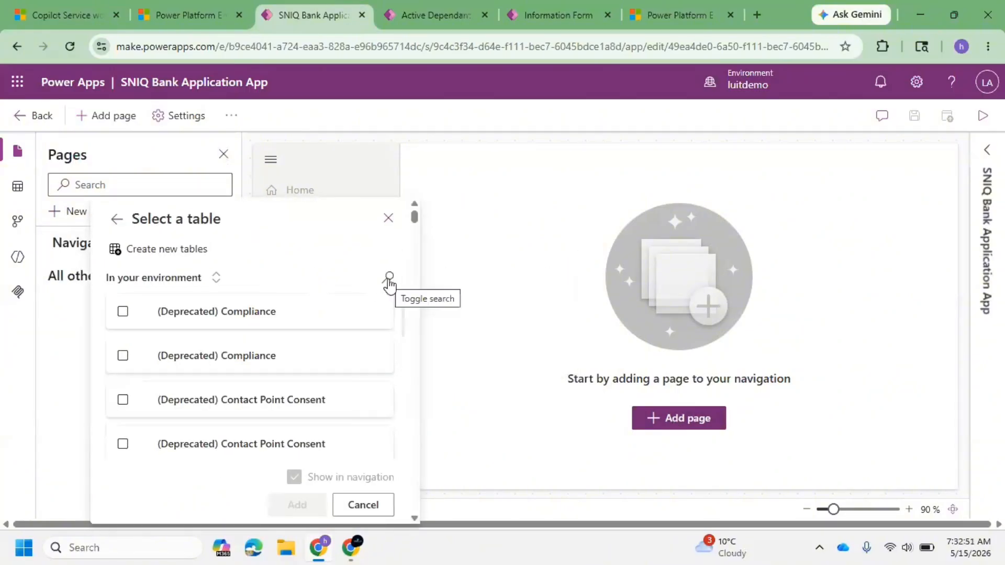
pyautogui.click(388, 277)
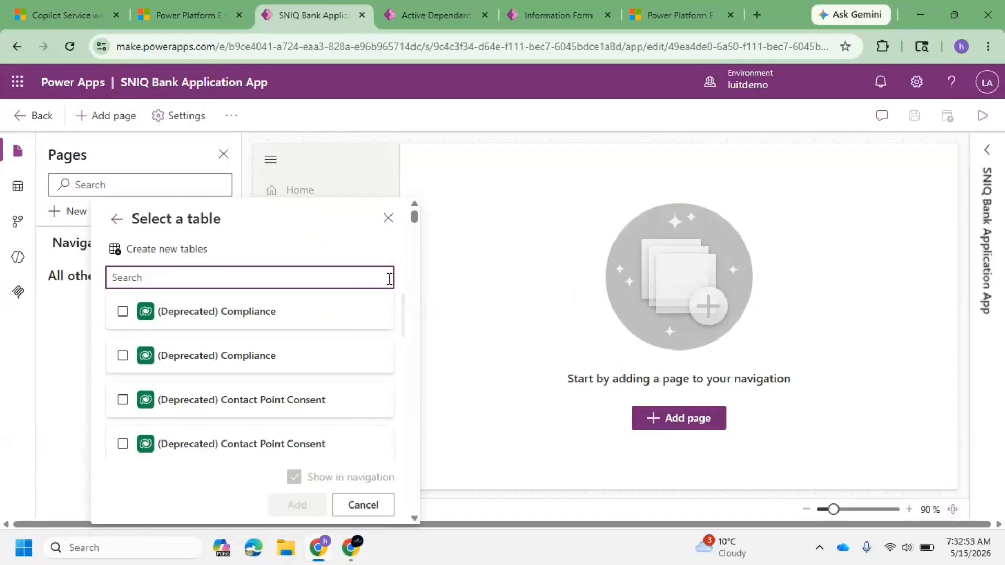
pyautogui.write('Bank')
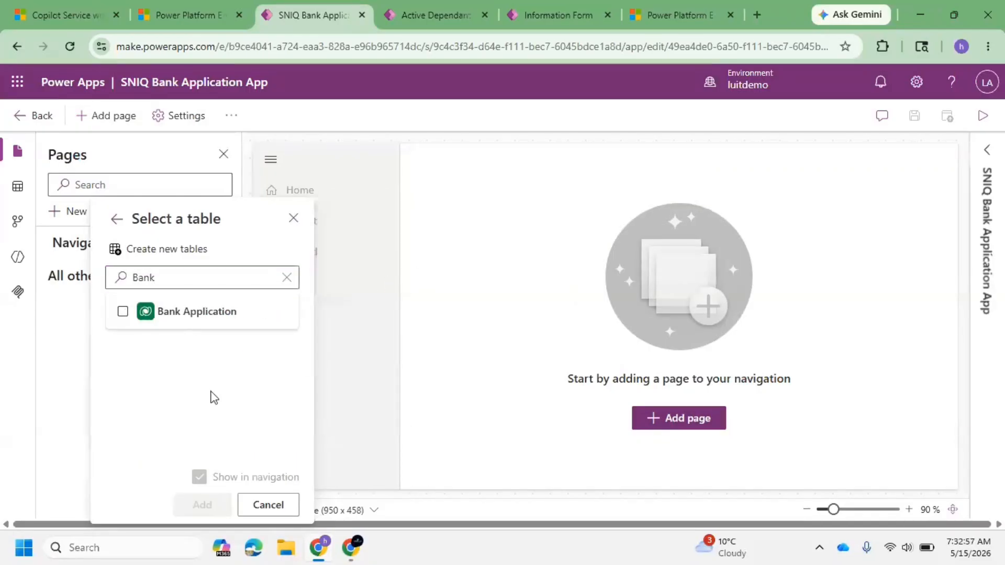
pyautogui.click(123, 311)
pyautogui.click(207, 504)
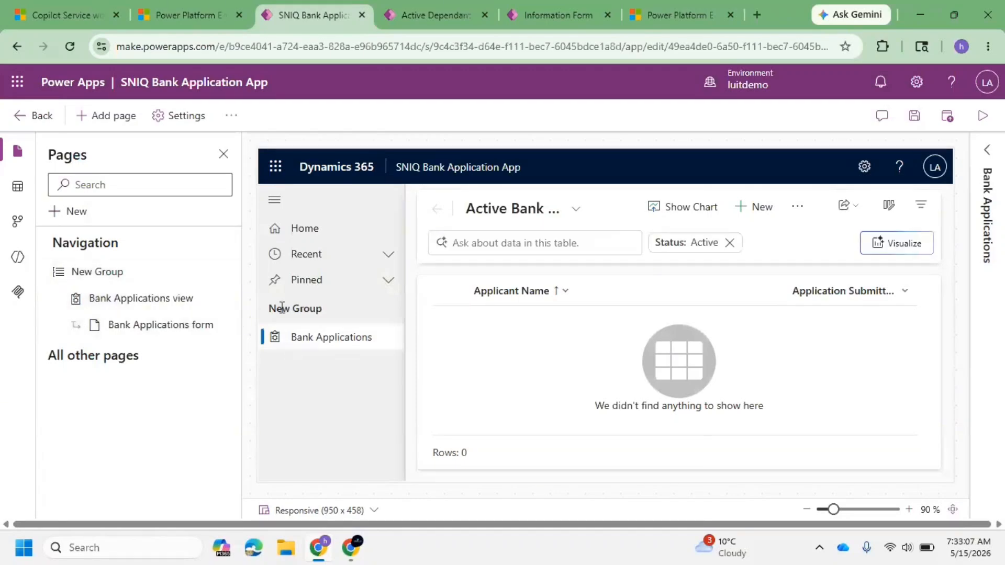
# Step: Open the Bank Applications form page and save and publish the app
pyautogui.click(225, 272)
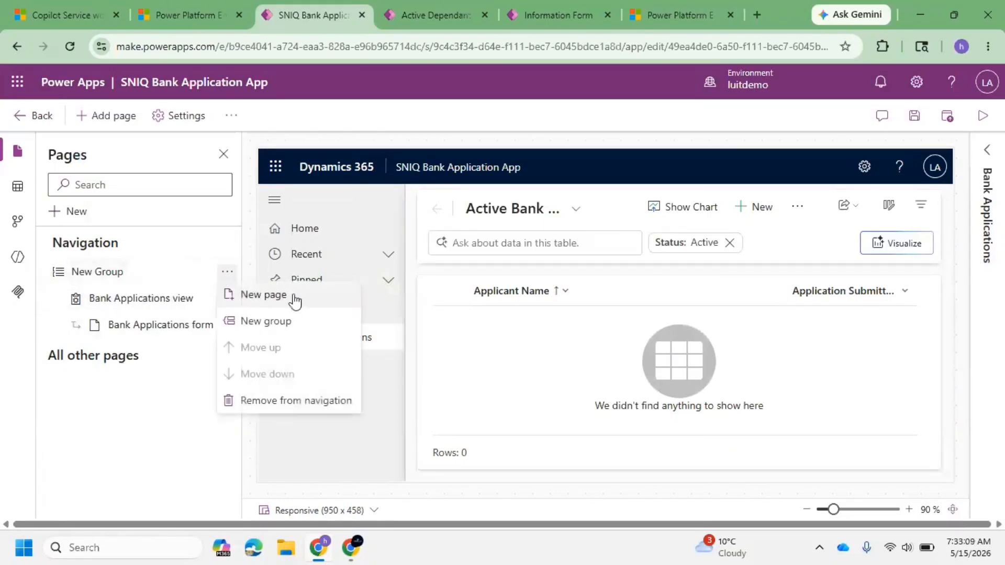
pyautogui.click(388, 335)
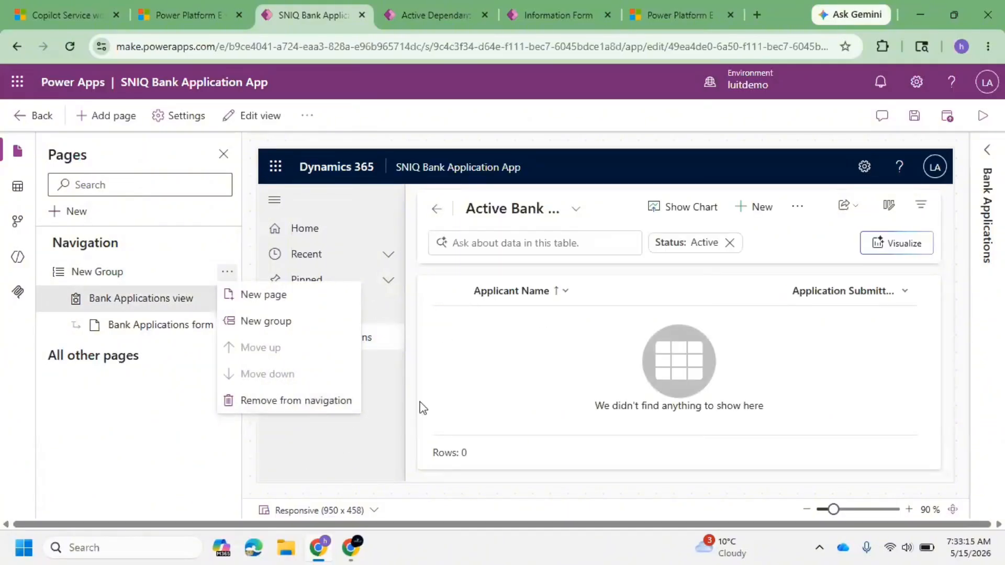
pyautogui.click(118, 324)
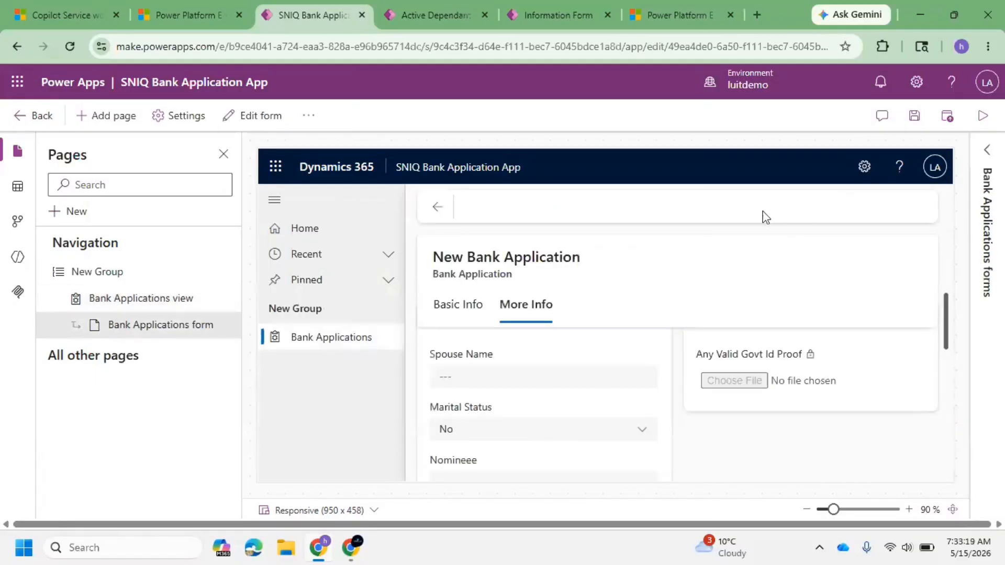
pyautogui.click(948, 115)
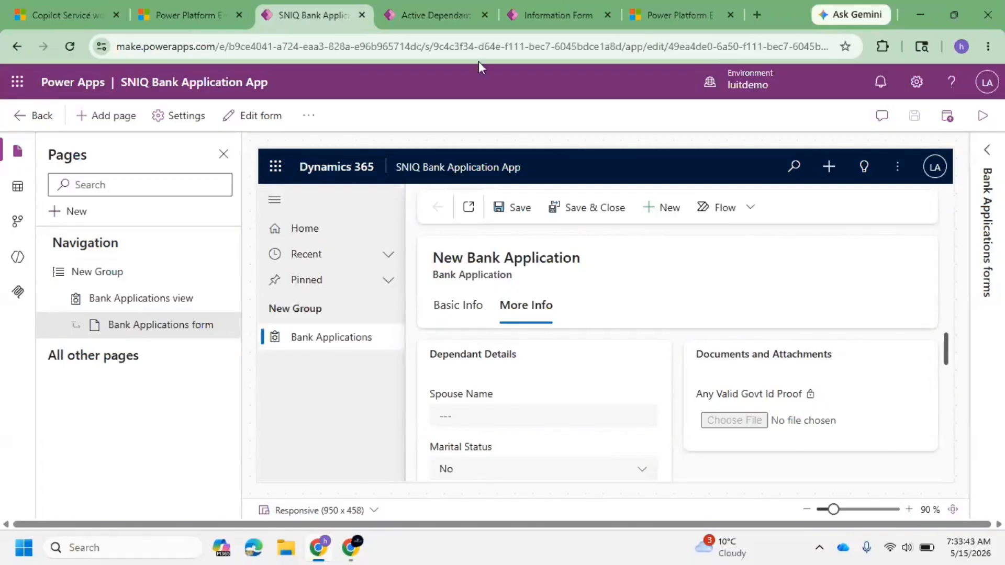
# Step: Play the SNIQ Bank Application App in a new browser tab
pyautogui.click(982, 116)
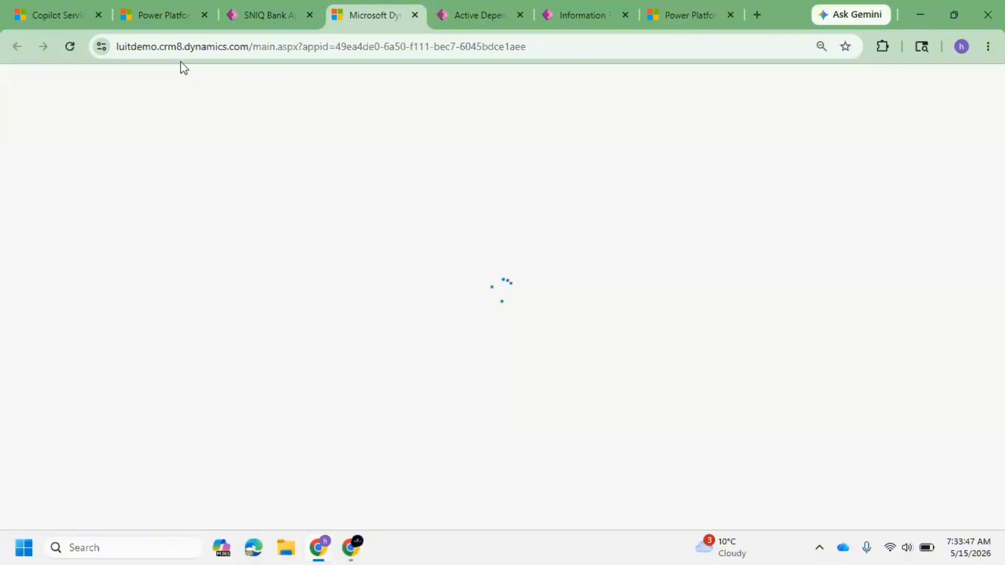
pyautogui.click(250, 49)
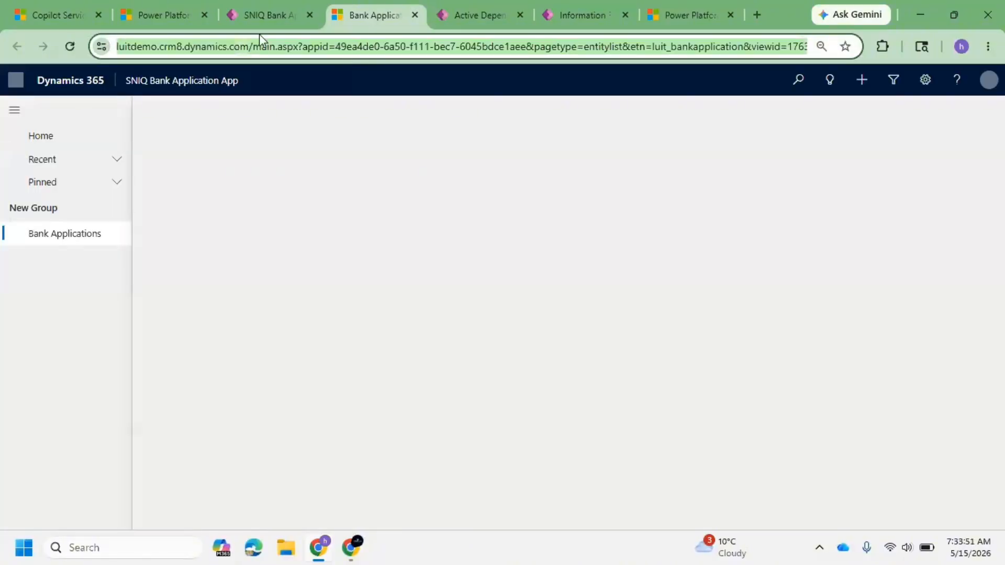
# Step: Compare the app IDs in the addresses of the open app tabs, then open a new Bank Application record
pyautogui.click(72, 7)
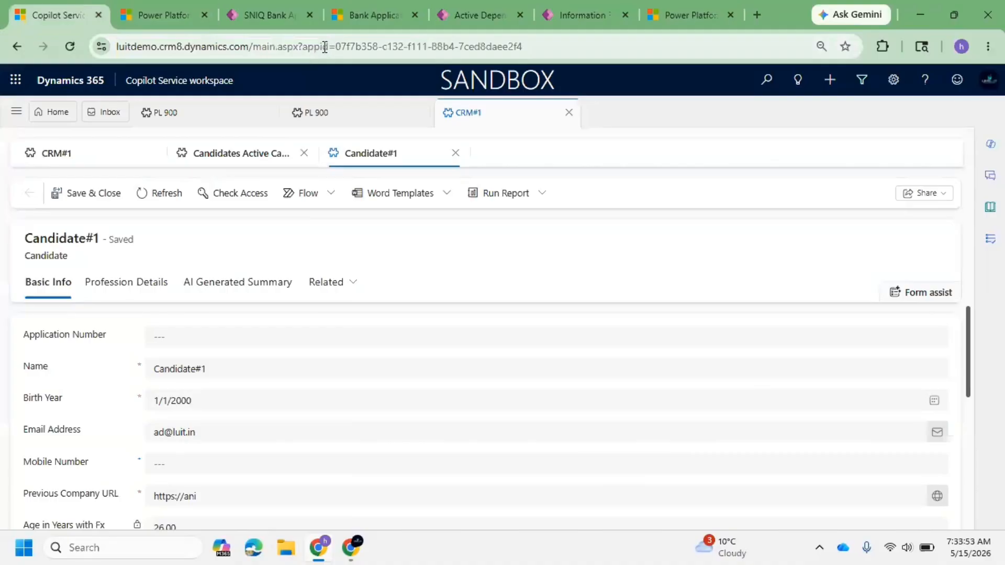
pyautogui.moveTo(336, 47); pyautogui.dragTo(563, 56)
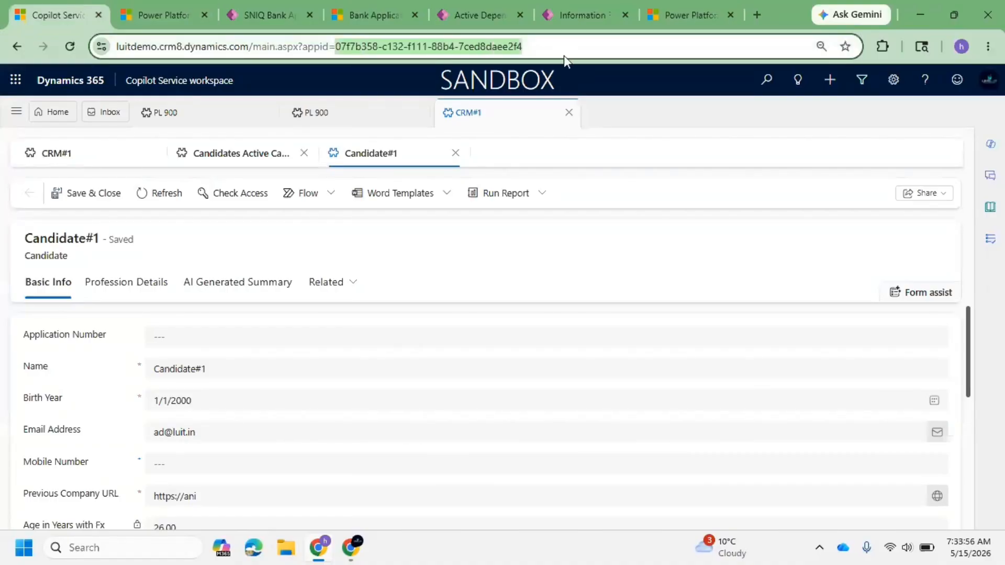
pyautogui.click(702, 7)
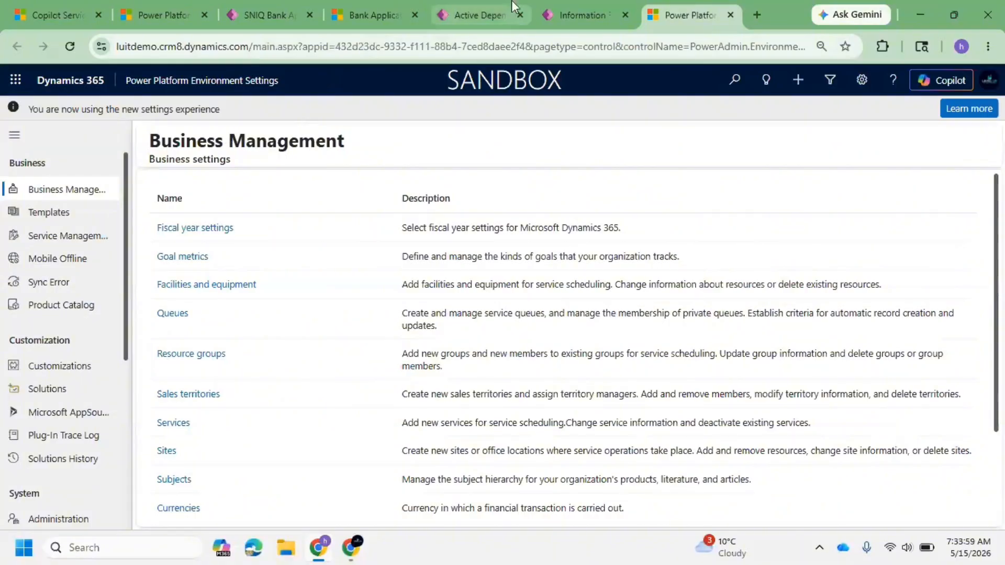
pyautogui.click(404, 7)
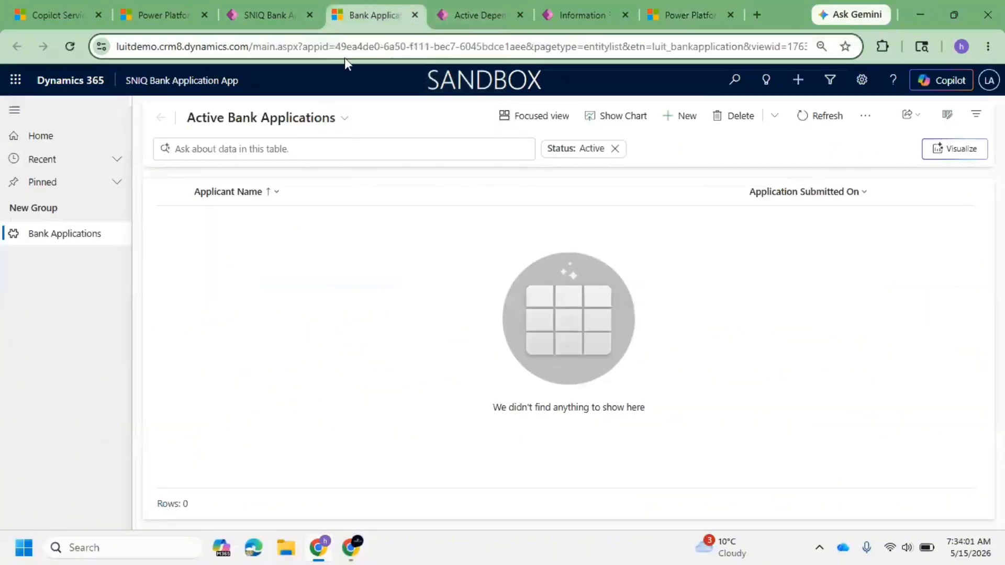
pyautogui.moveTo(346, 47); pyautogui.dragTo(542, 48)
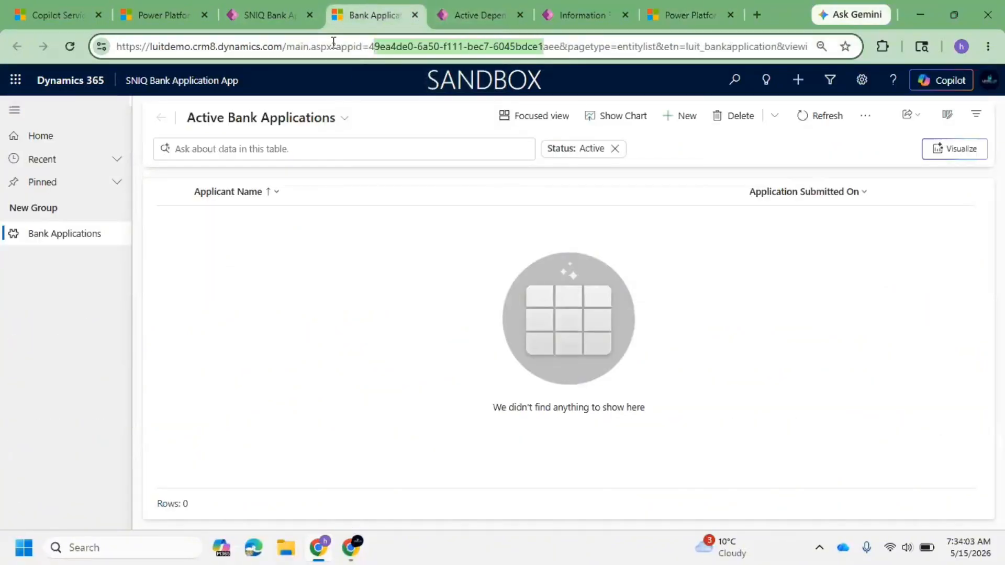
pyautogui.moveTo(288, 46); pyautogui.dragTo(115, 47)
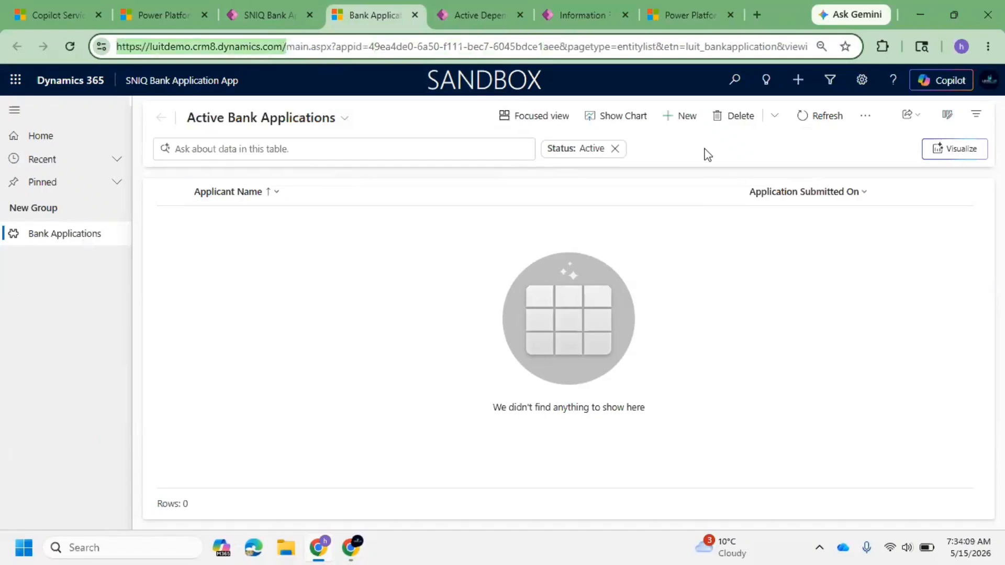
pyautogui.click(686, 116)
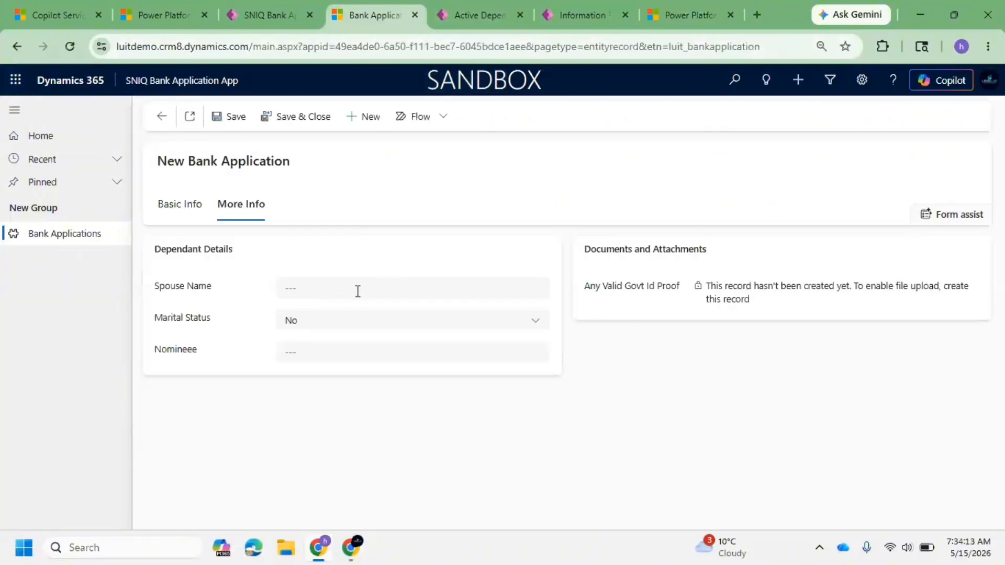
# Step: Review the fields on the Basic Info and More Info tabs of the new Bank Application form
pyautogui.click(180, 214)
pyautogui.click(352, 259)
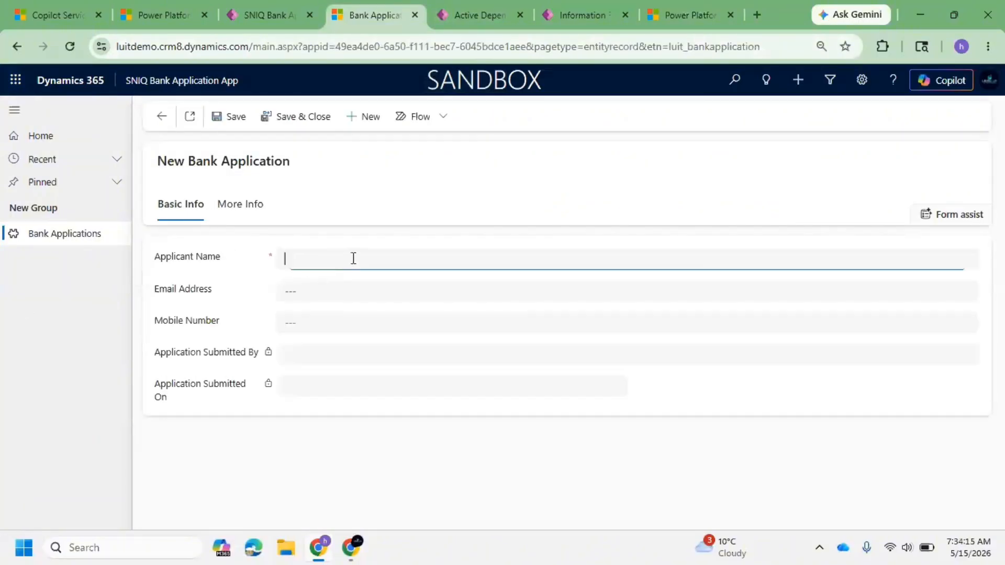
pyautogui.click(285, 293)
pyautogui.click(335, 351)
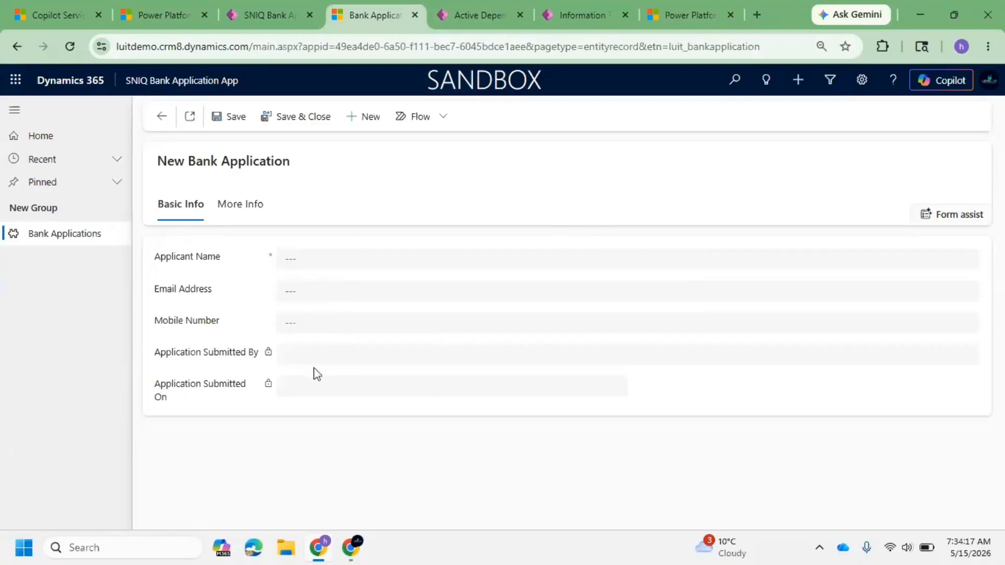
pyautogui.click(236, 205)
pyautogui.click(303, 290)
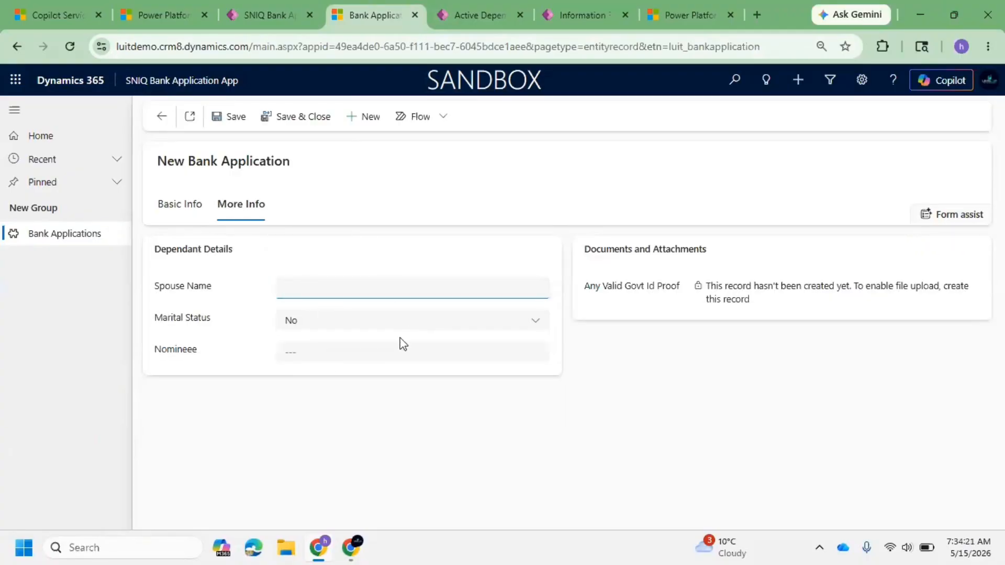
pyautogui.click(340, 353)
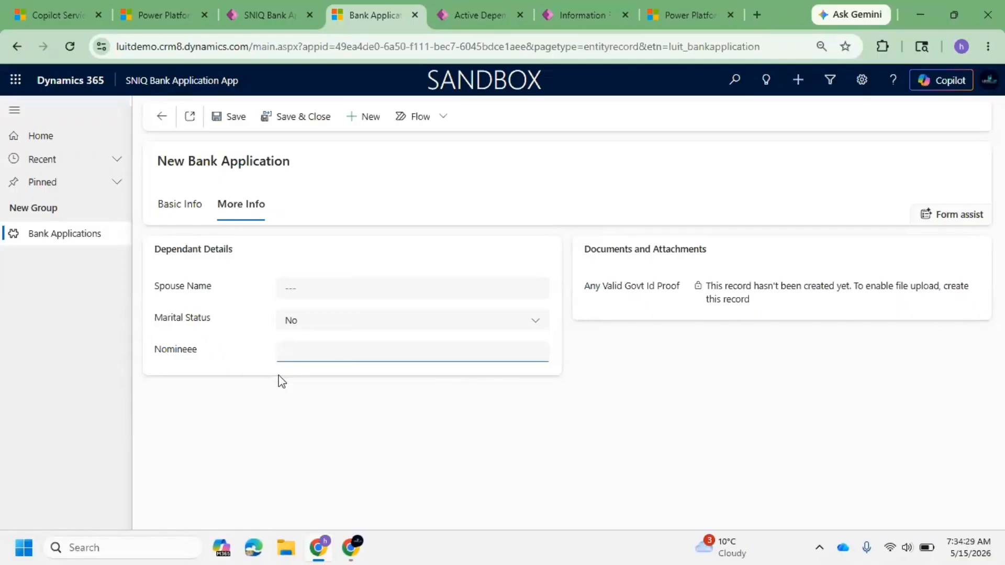
pyautogui.click(192, 206)
# Step: Fill in the applicant's name, e-mail address and mobile number on the Basic Info tab
pyautogui.click(343, 259)
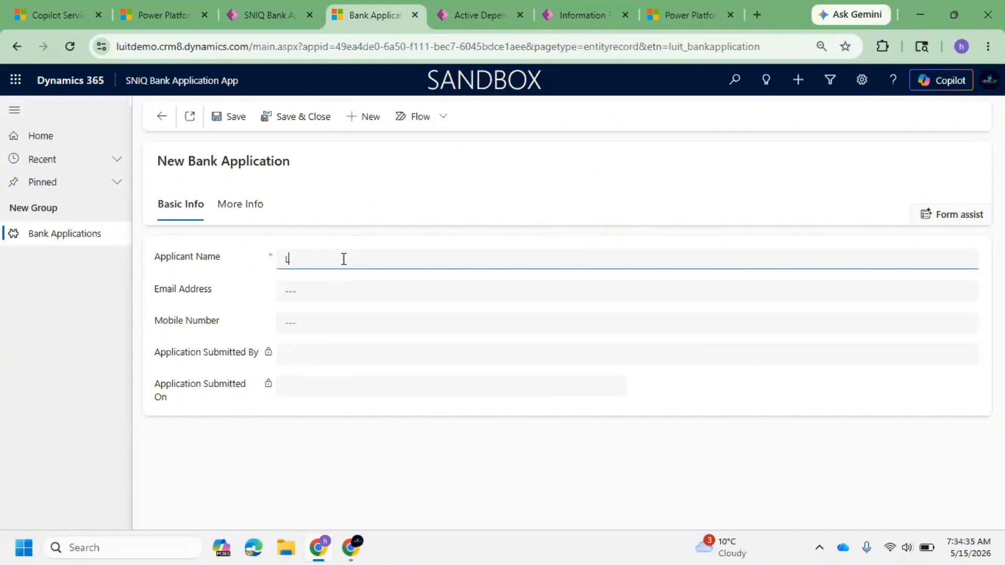
pyautogui.write('Harish')
pyautogui.click(380, 293)
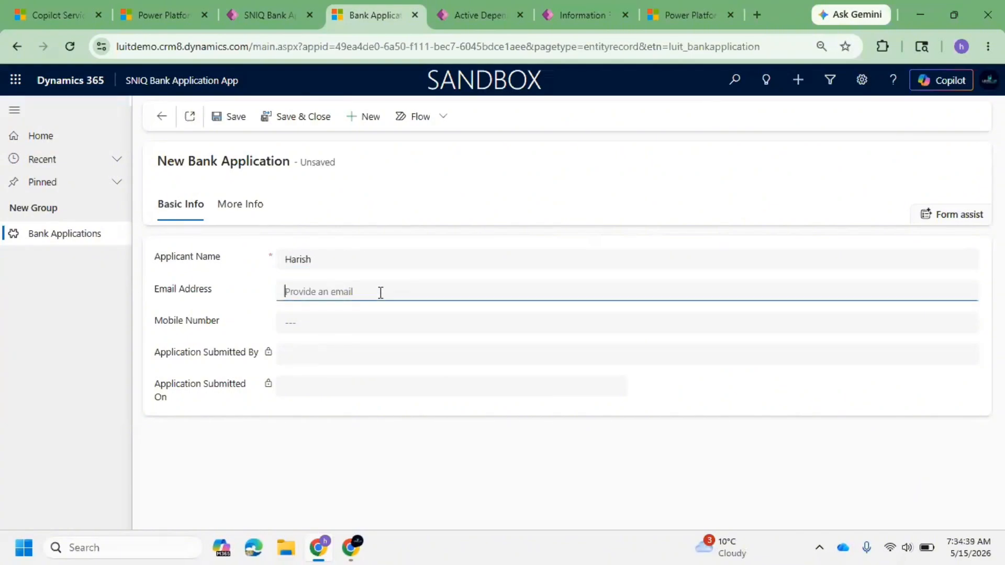
pyautogui.click(302, 325)
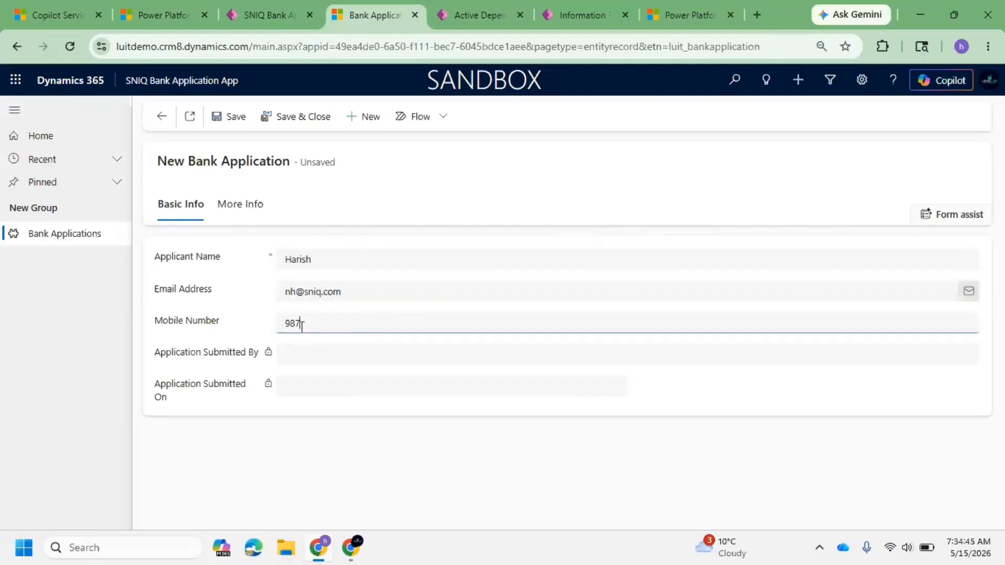
pyautogui.click(303, 347)
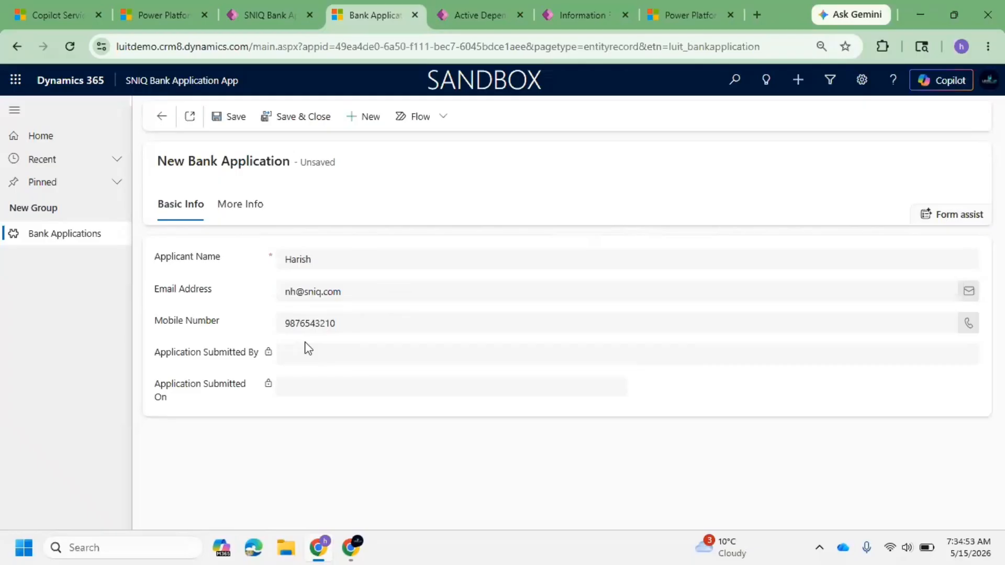
# Step: Enter the spouse's name on the More Info tab and save the new Bank Application record
pyautogui.click(242, 205)
pyautogui.click(312, 292)
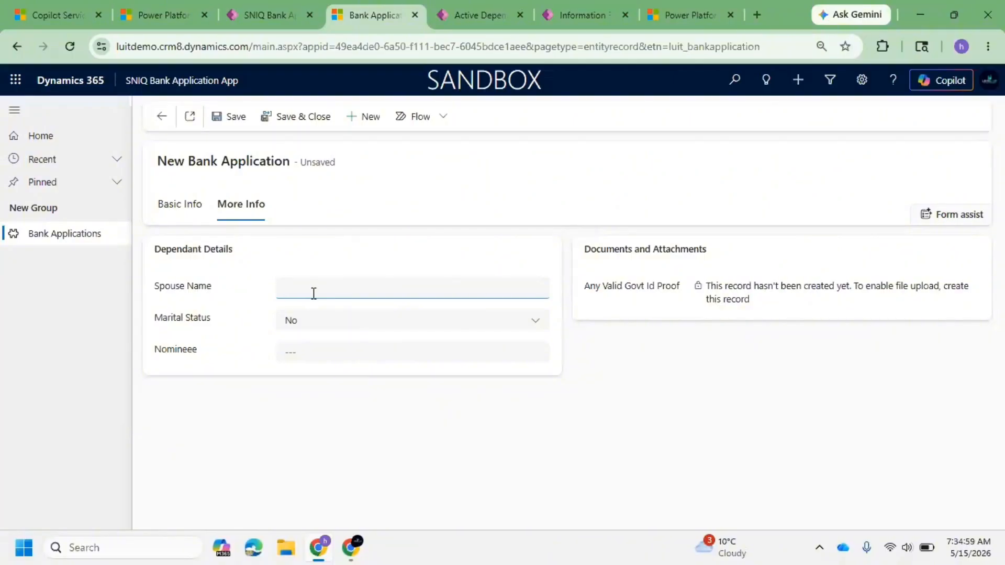
pyautogui.write('NH')
pyautogui.click(340, 329)
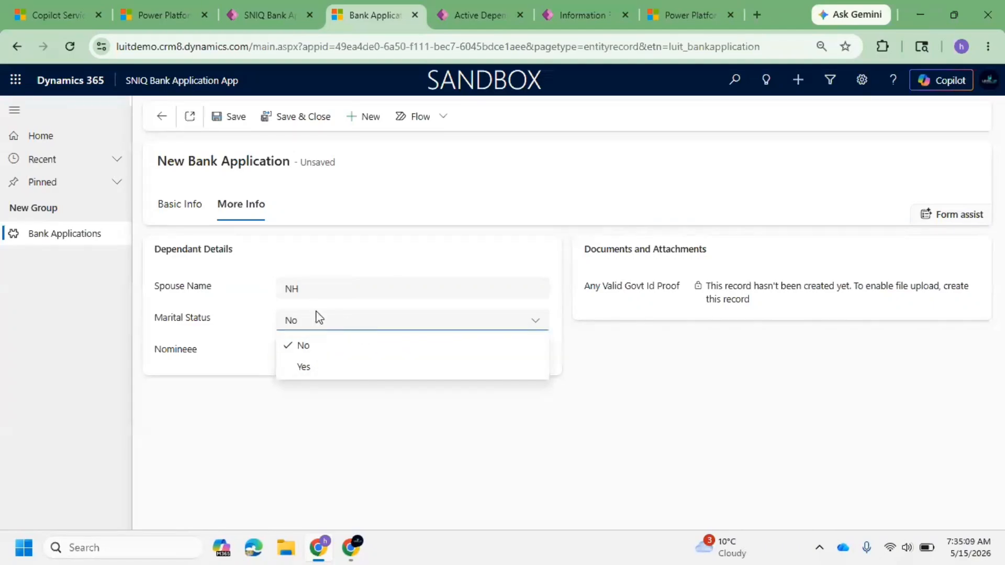
pyautogui.click(225, 323)
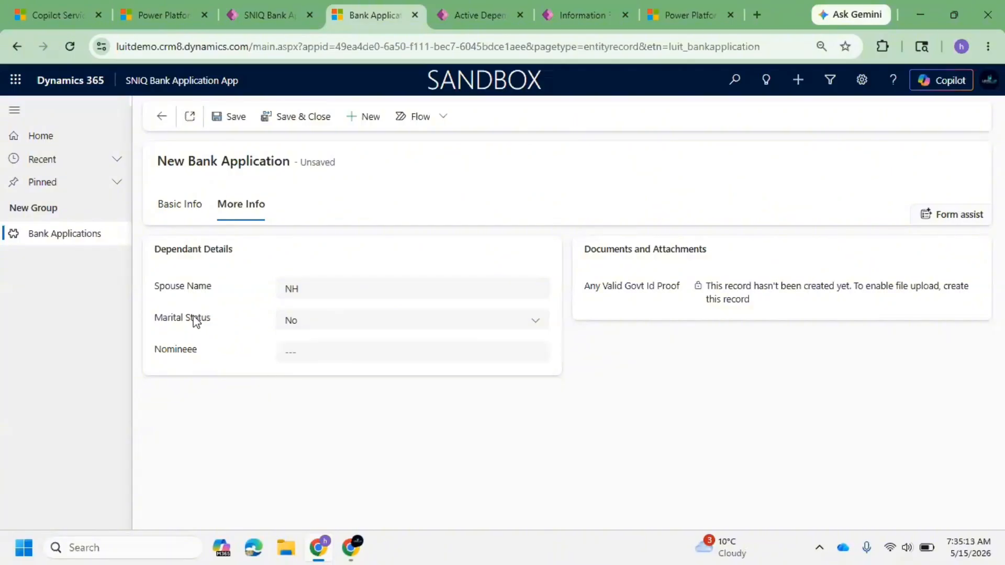
pyautogui.moveTo(193, 319); pyautogui.dragTo(215, 318)
pyautogui.click(215, 318)
pyautogui.click(338, 360)
pyautogui.click(239, 116)
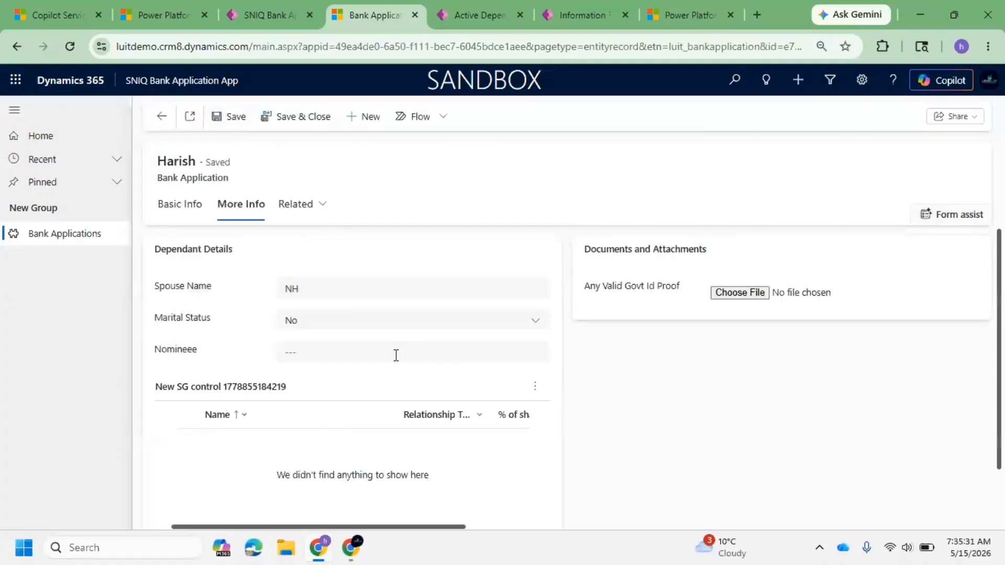
# Step: Review the saved record's Basic Info and More Info tabs and the dependants subgrid
pyautogui.click(396, 355)
pyautogui.moveTo(201, 318); pyautogui.dragTo(241, 322)
pyautogui.click(316, 349)
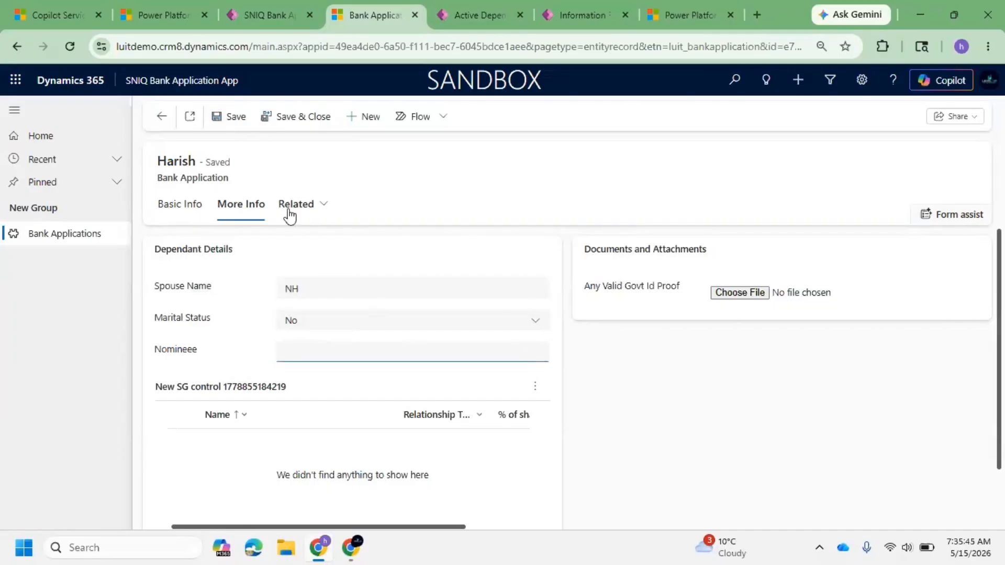
pyautogui.click(184, 208)
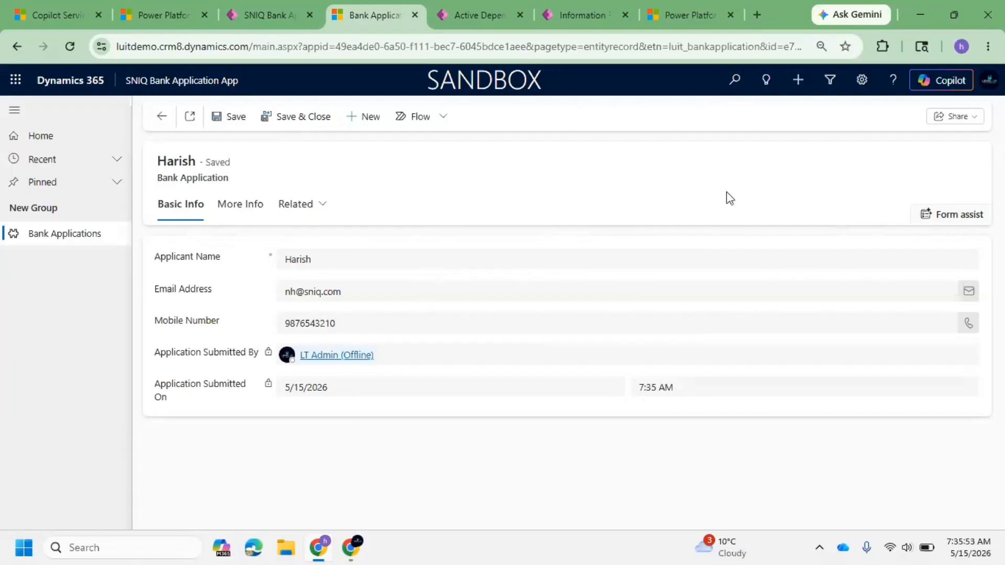
pyautogui.click(240, 210)
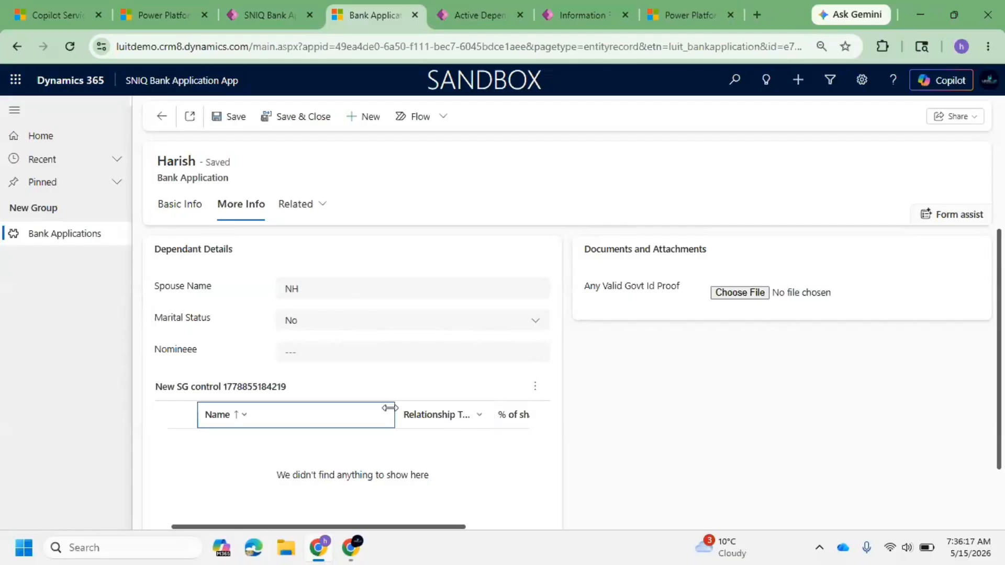
pyautogui.moveTo(394, 413); pyautogui.dragTo(337, 413)
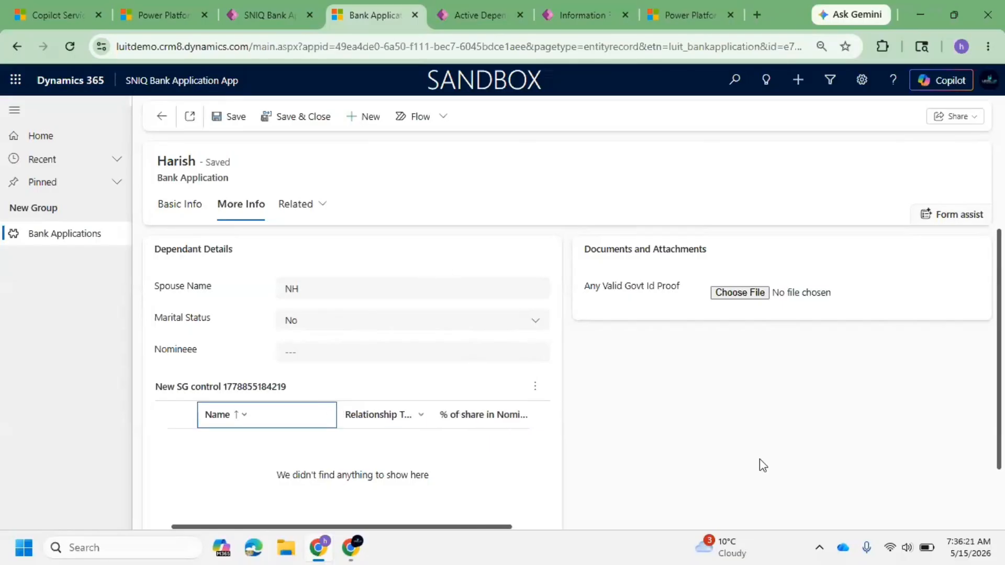
# Step: Go to the Power Apps solutions list and open the Day 3 Customization Field Types solution
pyautogui.click(468, 3)
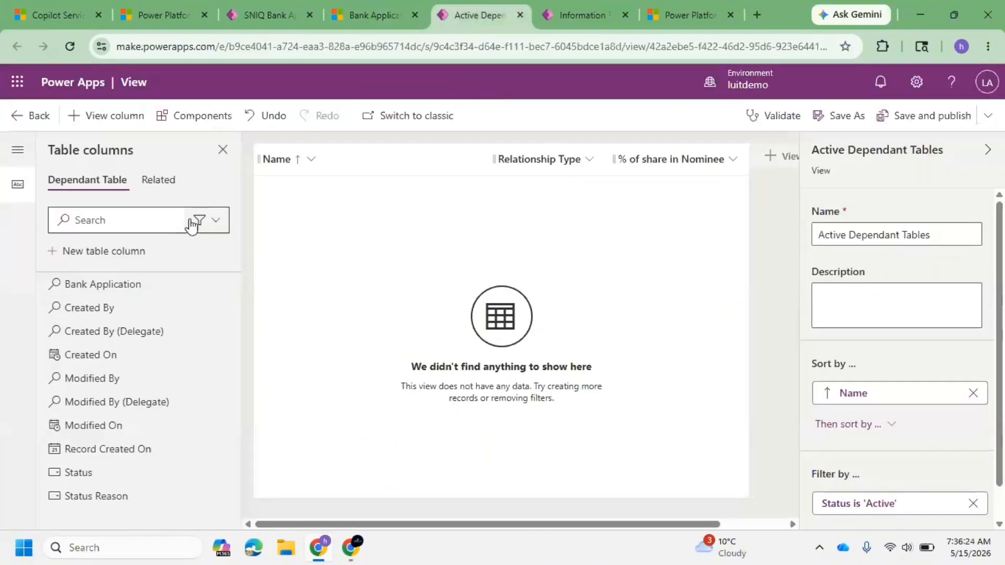
pyautogui.click(574, 15)
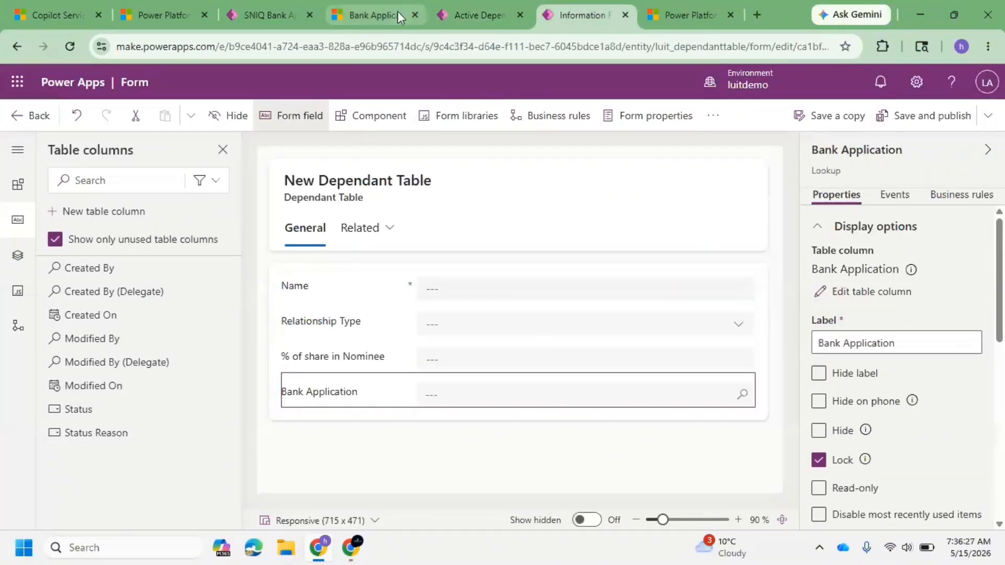
pyautogui.click(462, 9)
pyautogui.click(23, 116)
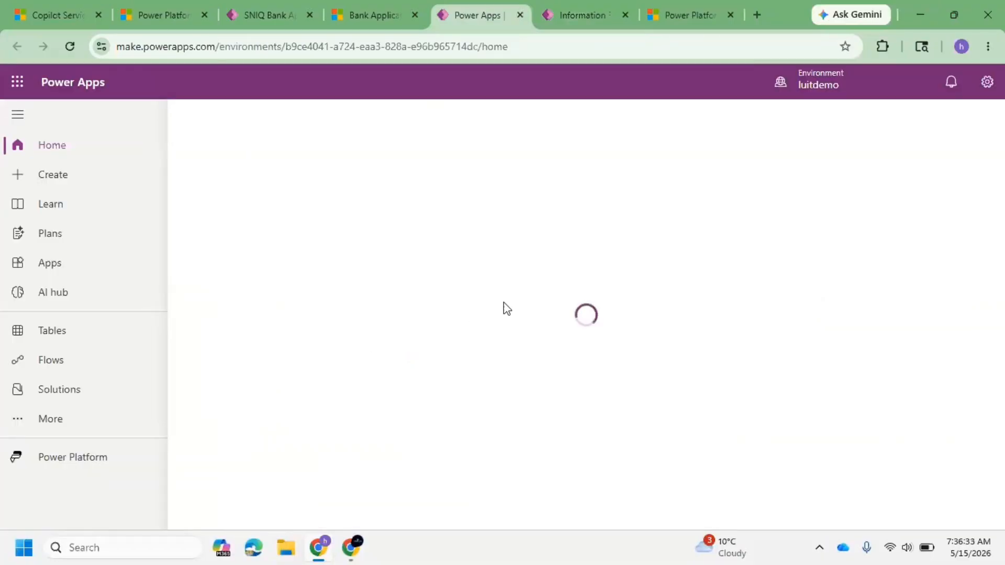
pyautogui.click(78, 389)
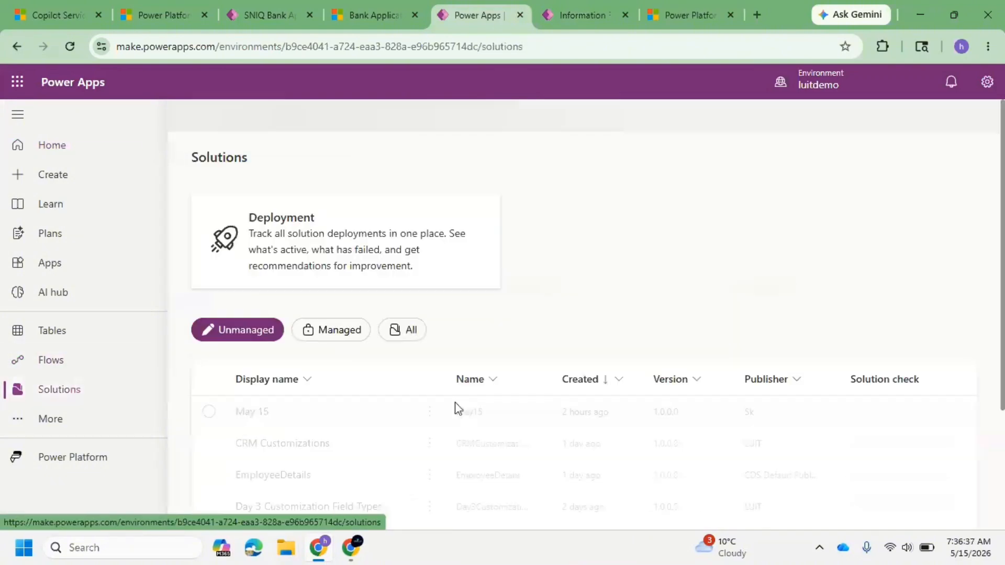
pyautogui.scroll(-3, 308, 370)
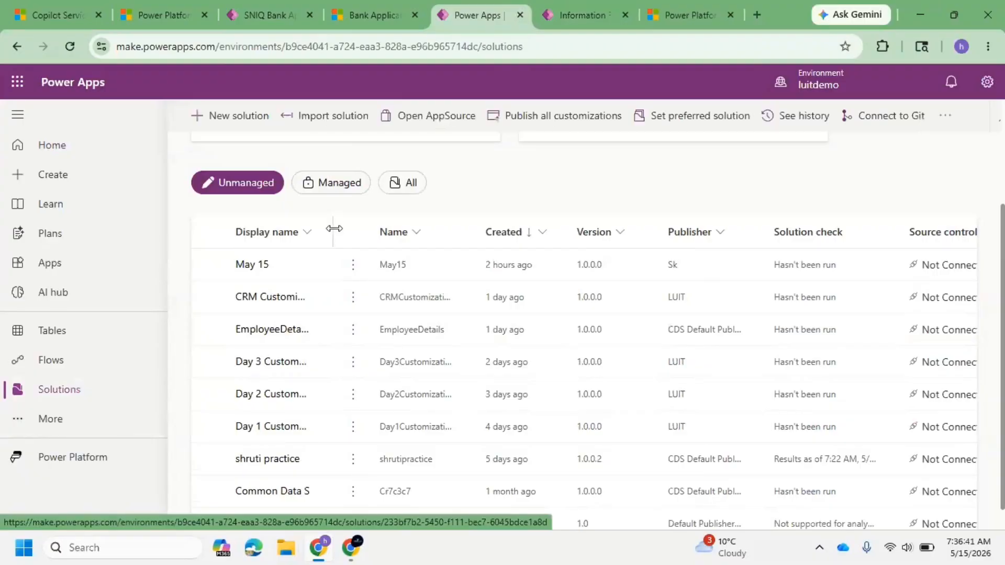
pyautogui.moveTo(336, 232); pyautogui.dragTo(387, 233)
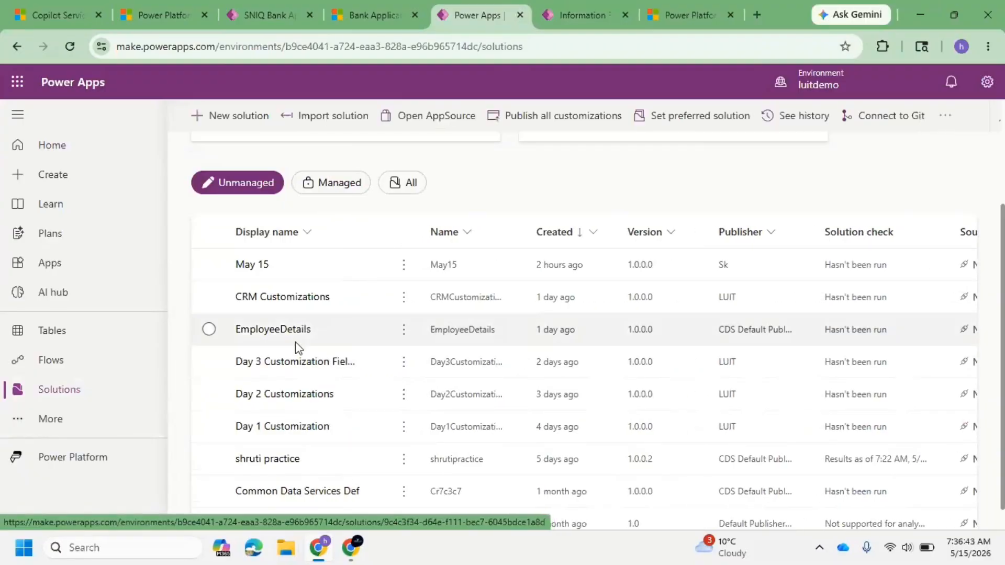
pyautogui.click(295, 365)
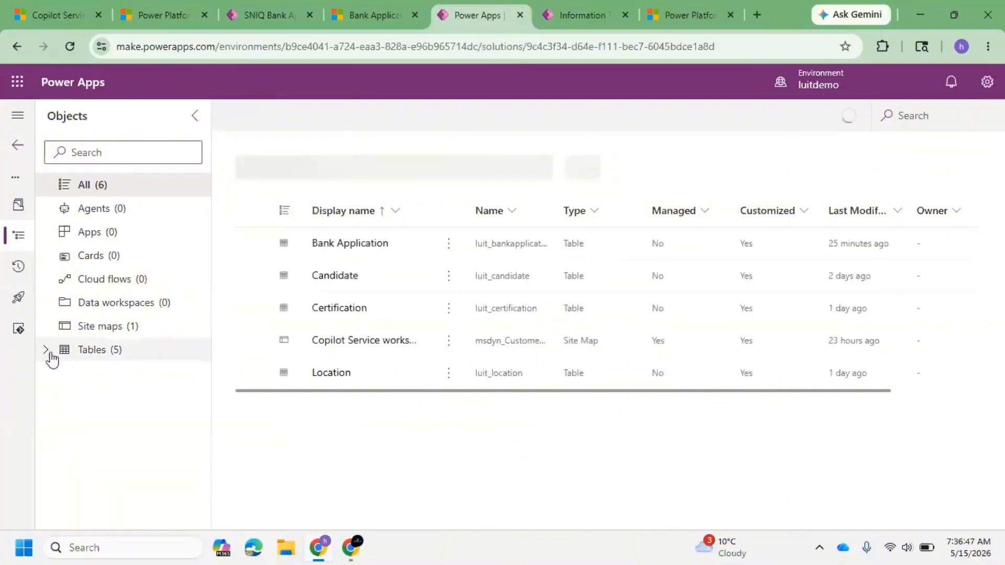
# Step: Open the Bank Application table's Information main form for editing
pyautogui.click(46, 350)
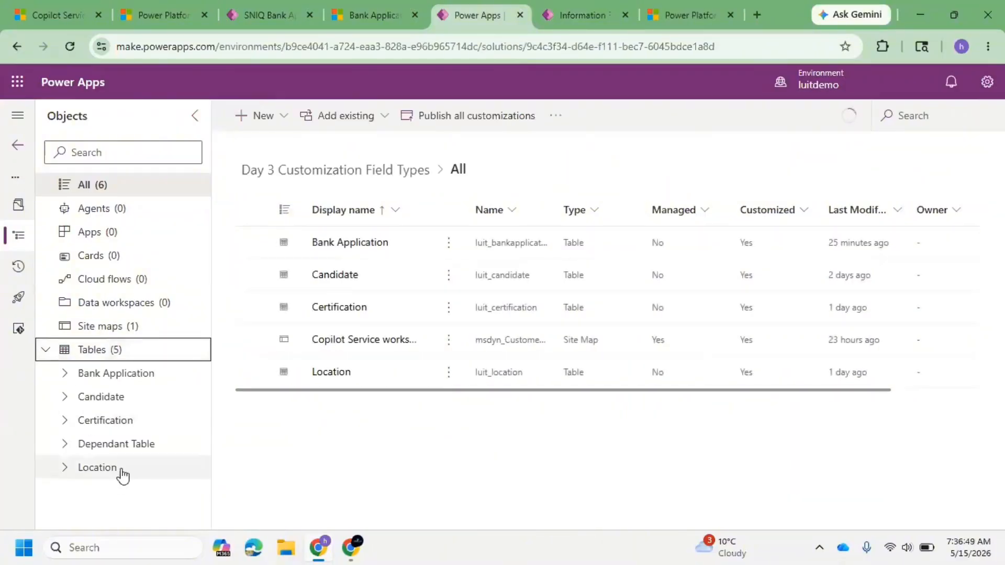
pyautogui.click(65, 374)
pyautogui.click(149, 477)
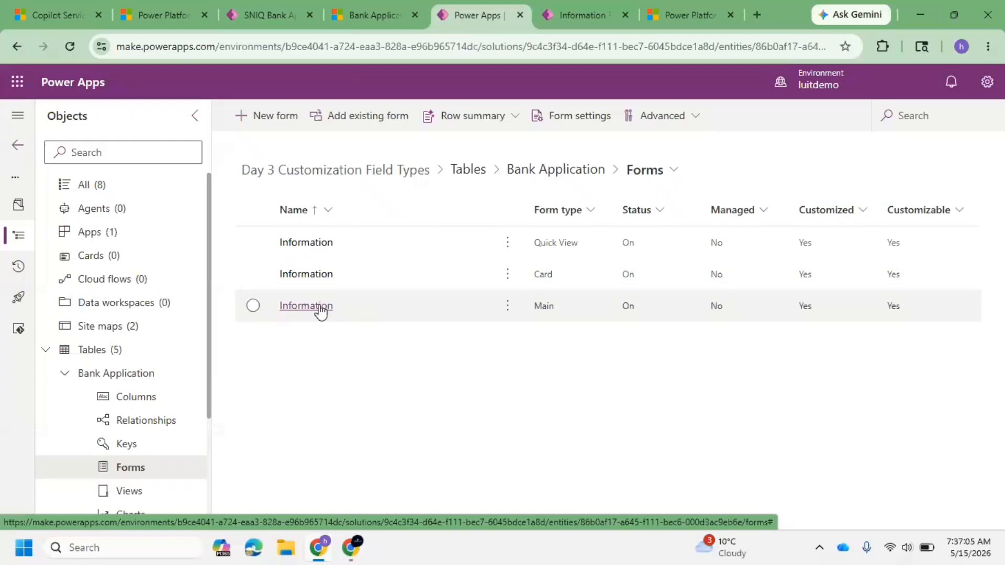
pyautogui.click(306, 307)
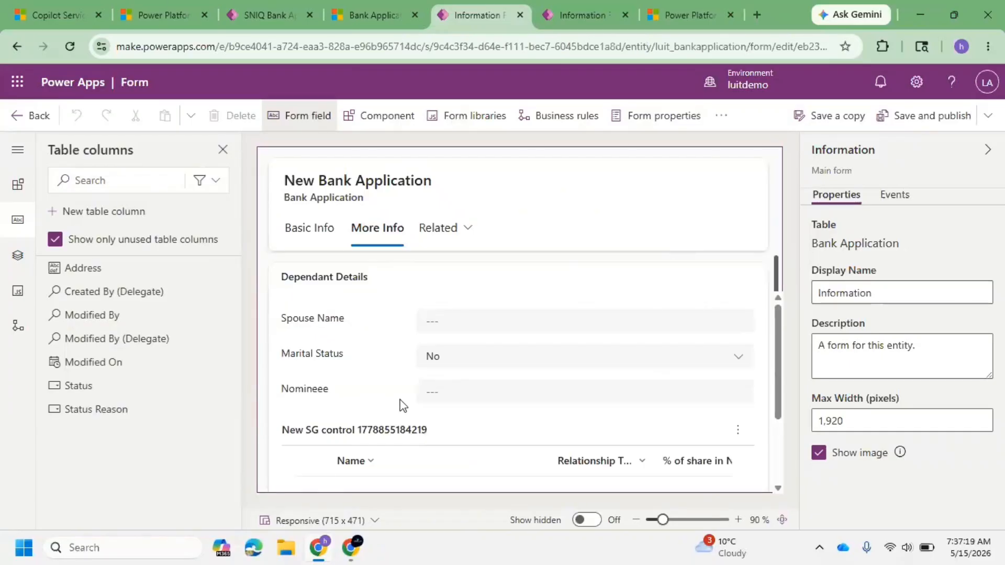
# Step: Move the Marital Status field above Spouse Name in the Dependant Details section
pyautogui.click(400, 403)
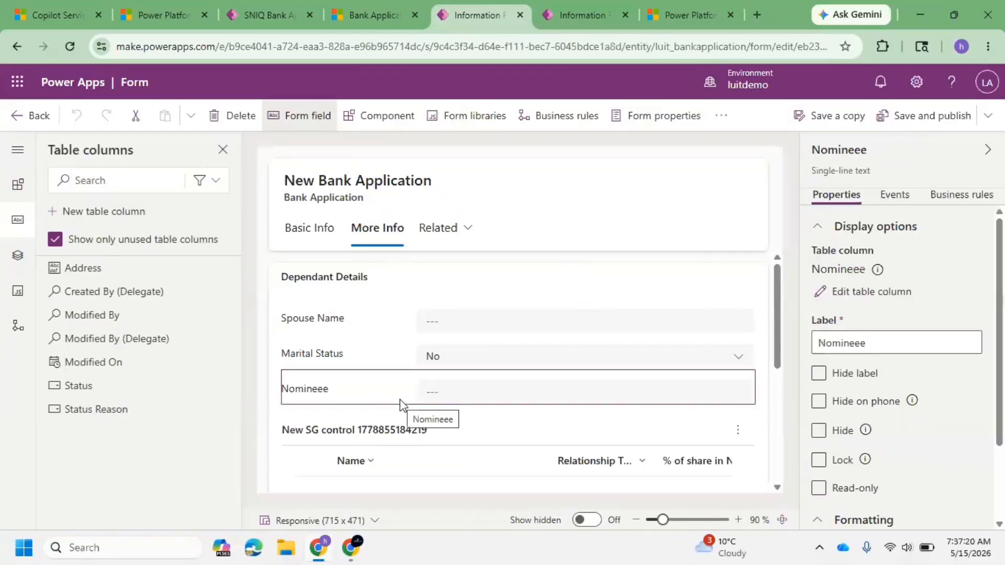
pyautogui.click(394, 360)
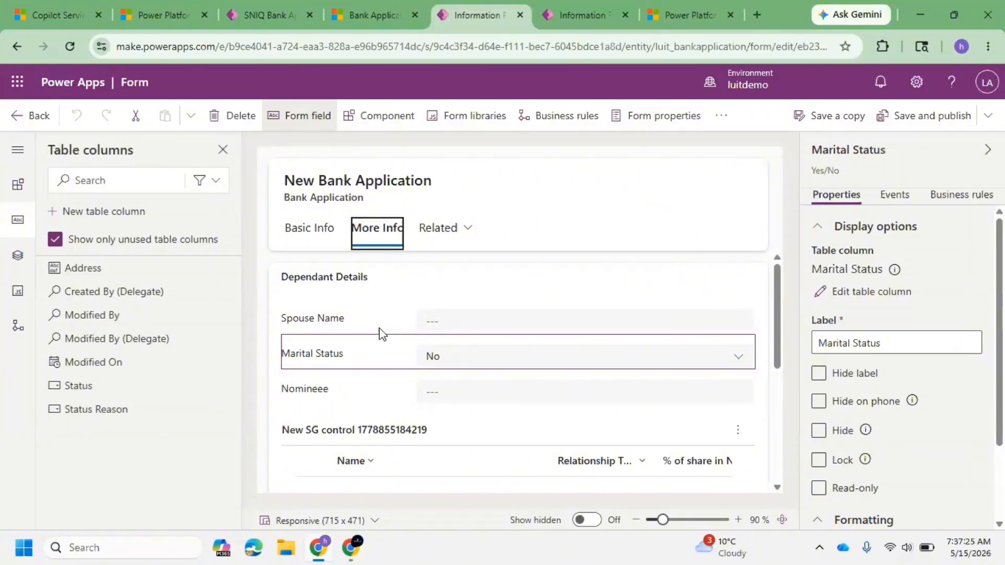
pyautogui.moveTo(377, 335); pyautogui.dragTo(362, 316)
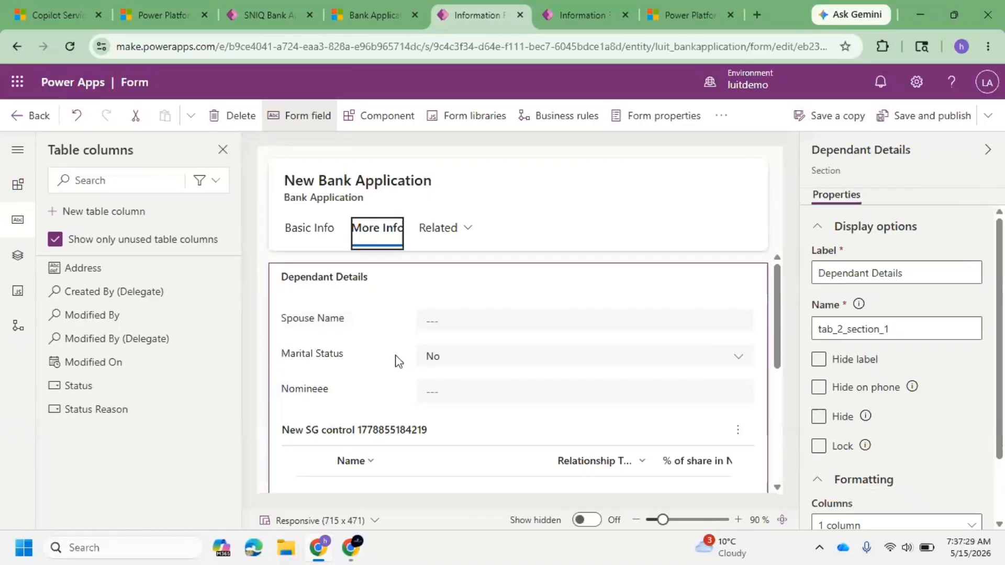
pyautogui.moveTo(395, 359); pyautogui.dragTo(408, 314)
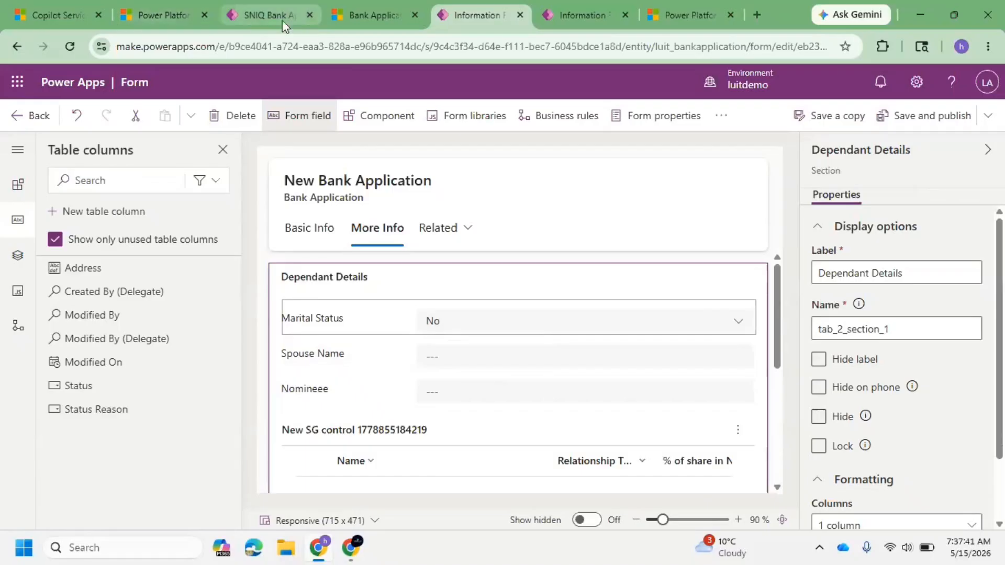
# Step: Inspect the Nominee column's data type options in the column editor without changing them
pyautogui.click(459, 392)
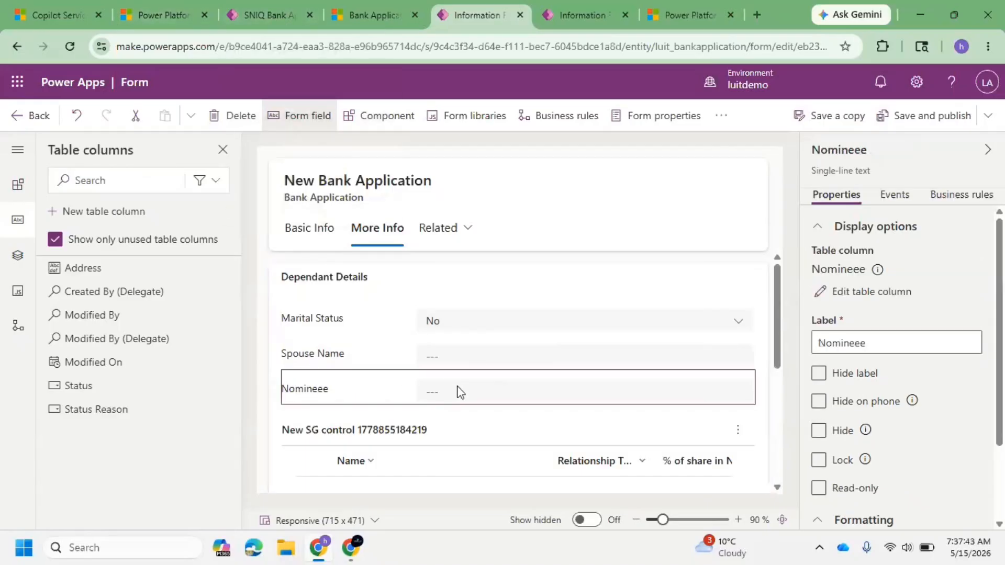
pyautogui.click(870, 292)
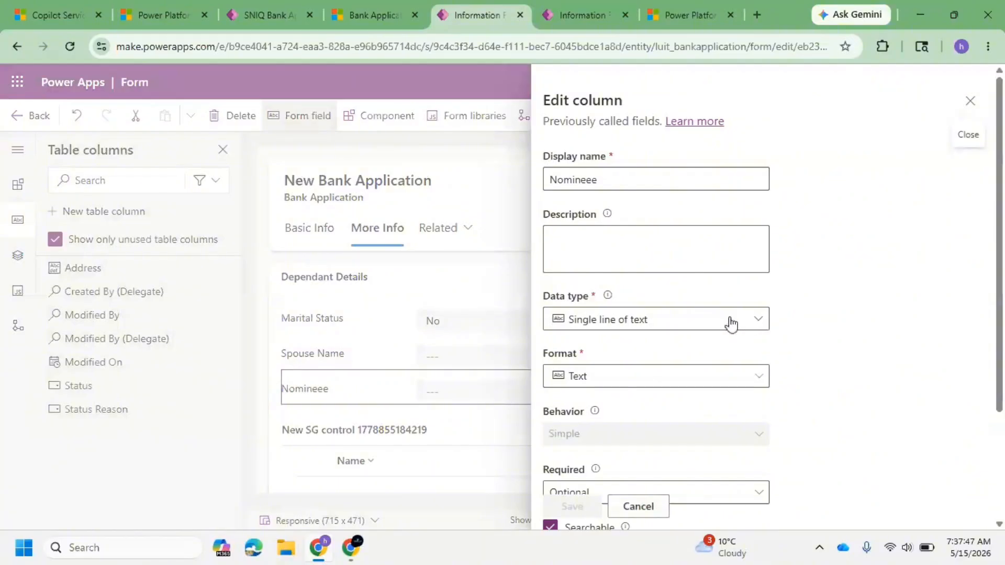
pyautogui.click(684, 324)
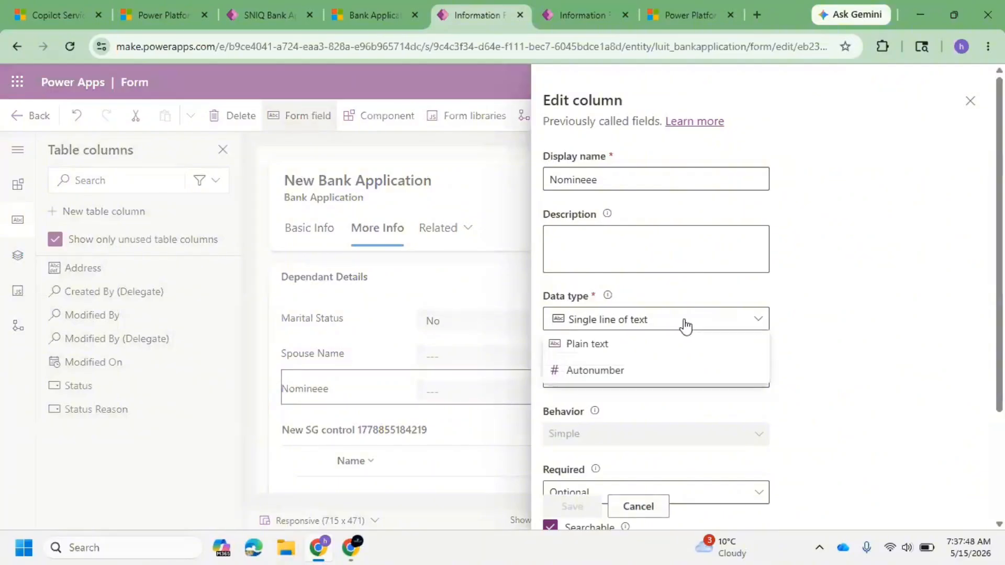
pyautogui.click(903, 323)
pyautogui.click(969, 101)
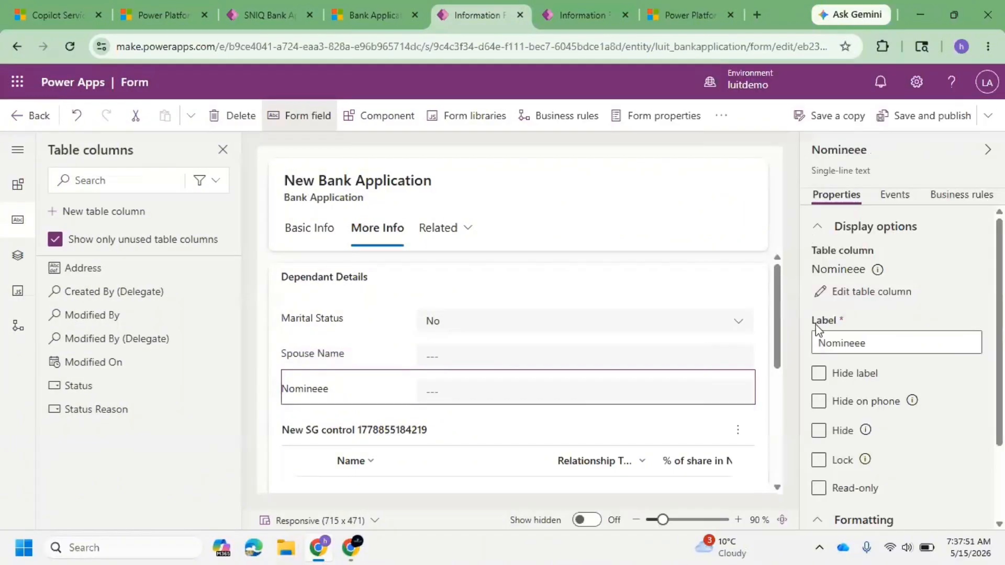
pyautogui.scroll(-2, 431, 411)
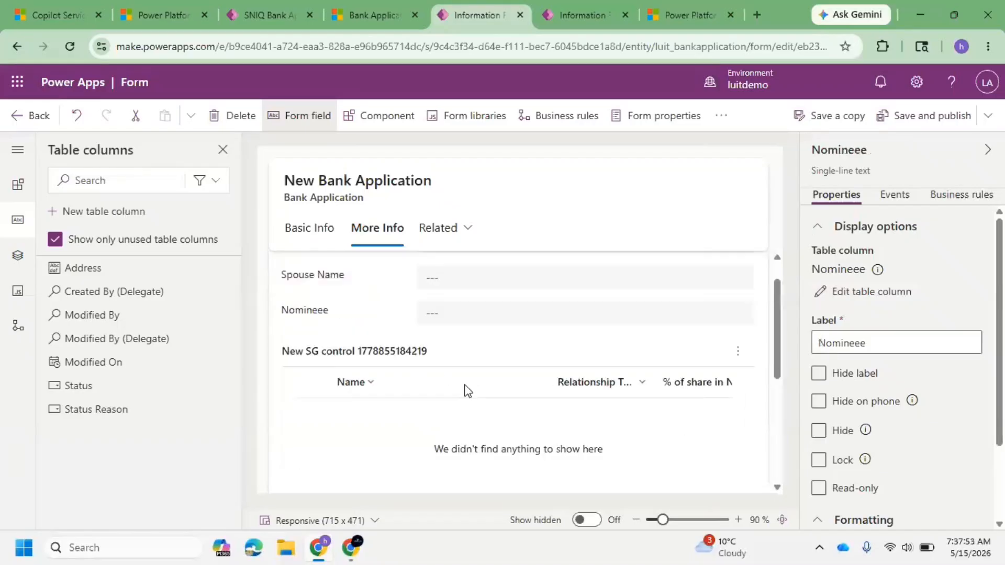
# Step: Remove the Nomineee field from the Dependant Details section of the form
pyautogui.scroll(2, 467, 391)
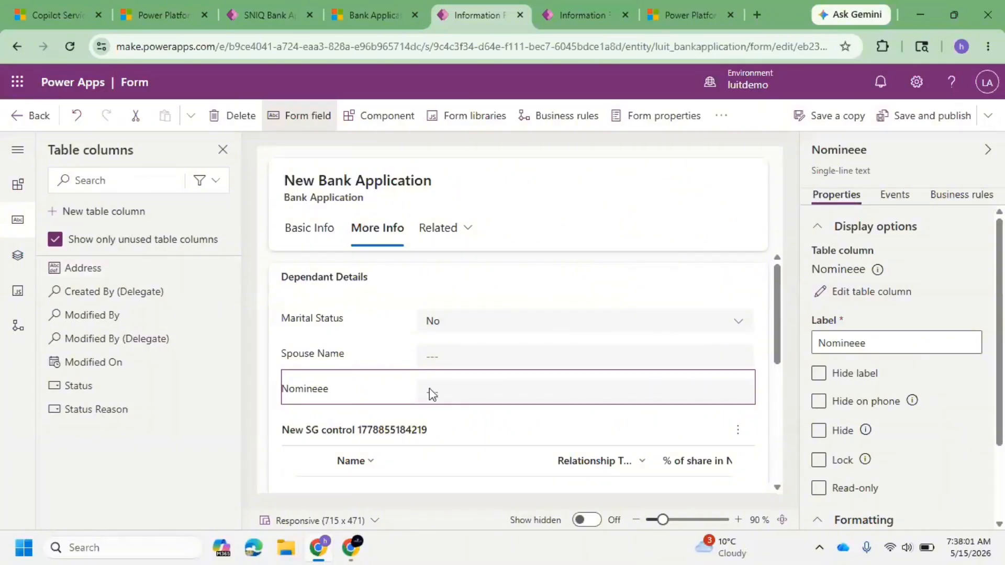
pyautogui.click(220, 116)
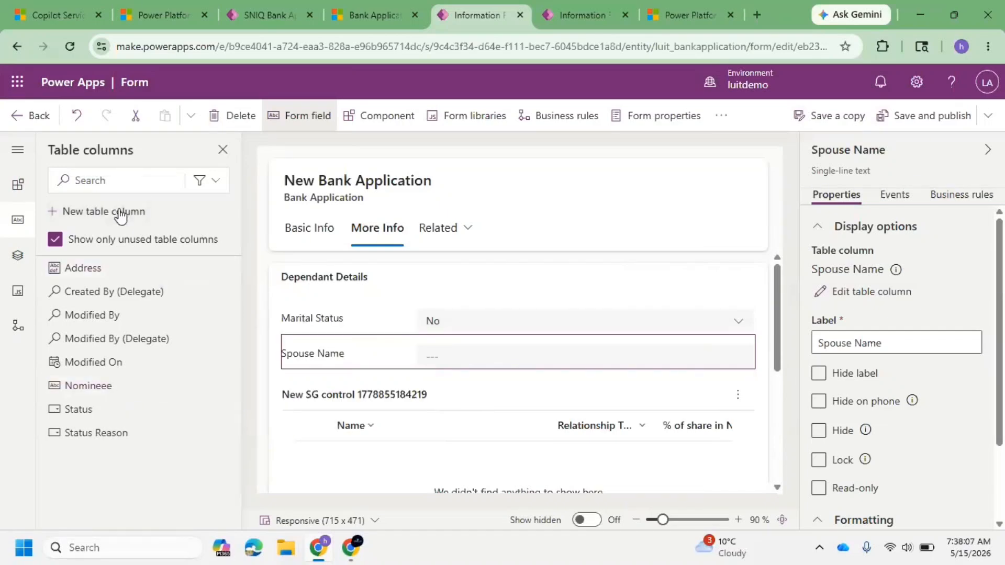
# Step: Start a new table column named No with the Choice data type
pyautogui.click(121, 213)
pyautogui.click(604, 181)
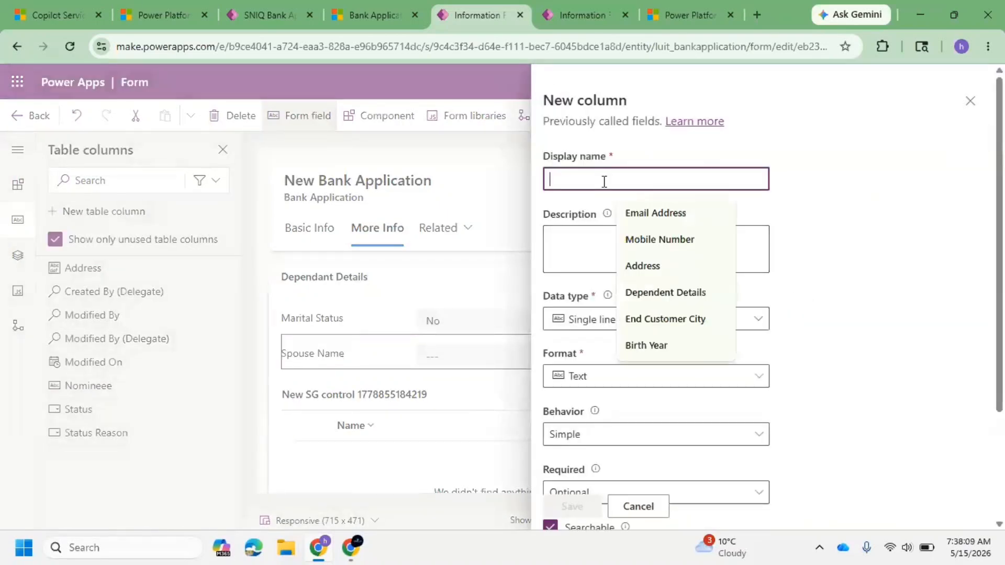
pyautogui.write('No')
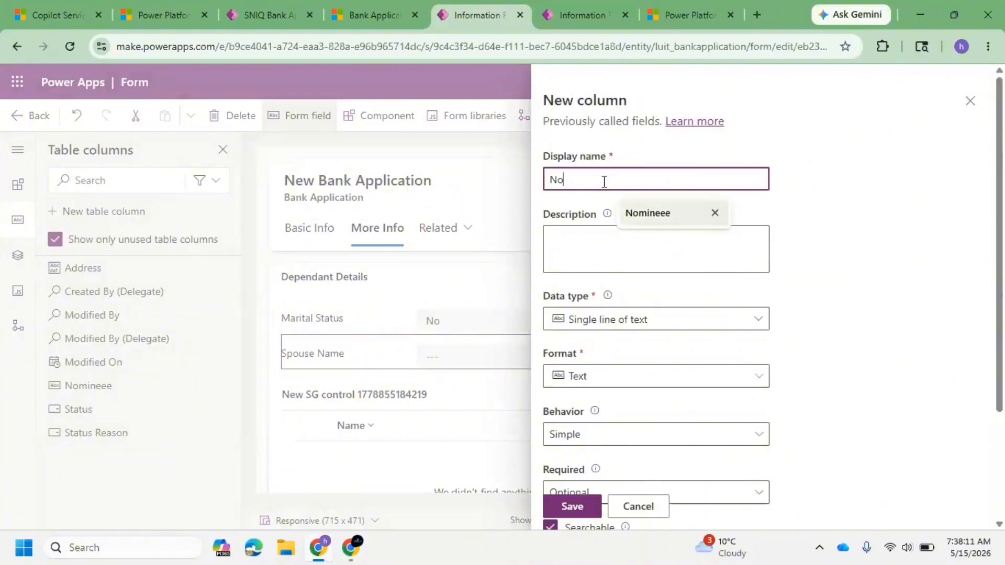
pyautogui.press('Down')
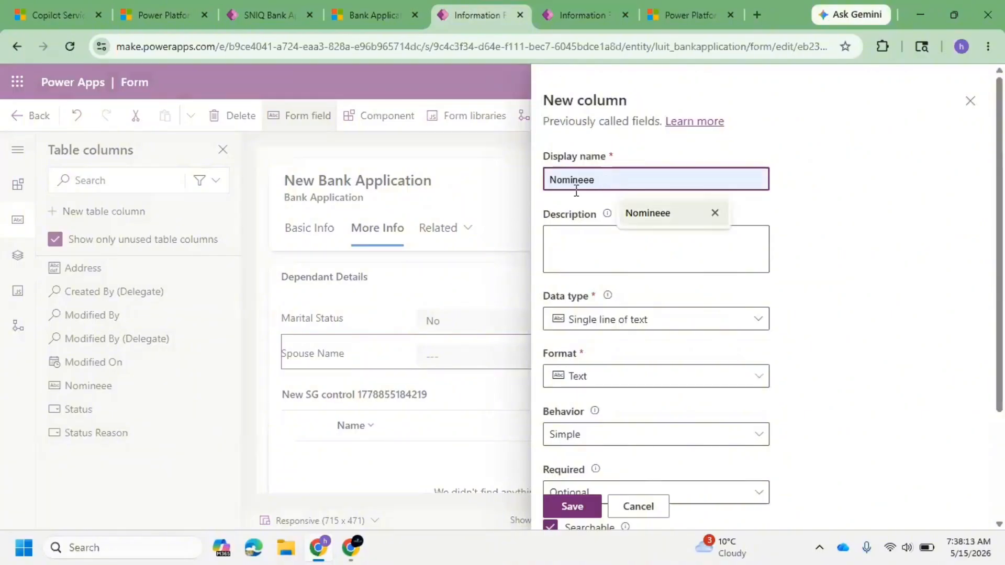
pyautogui.click(737, 319)
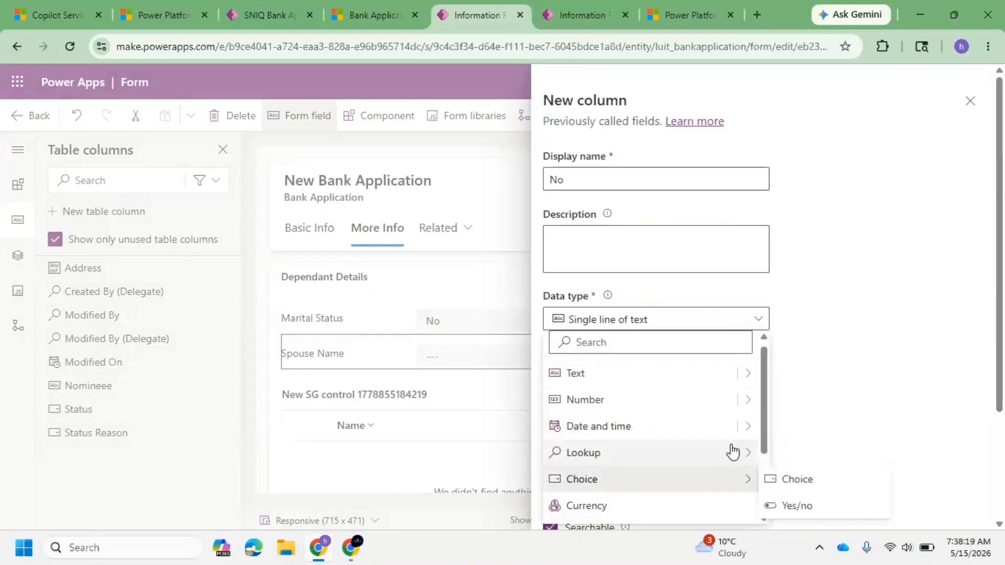
pyautogui.scroll(-2, 730, 451)
pyautogui.scroll(2, 733, 437)
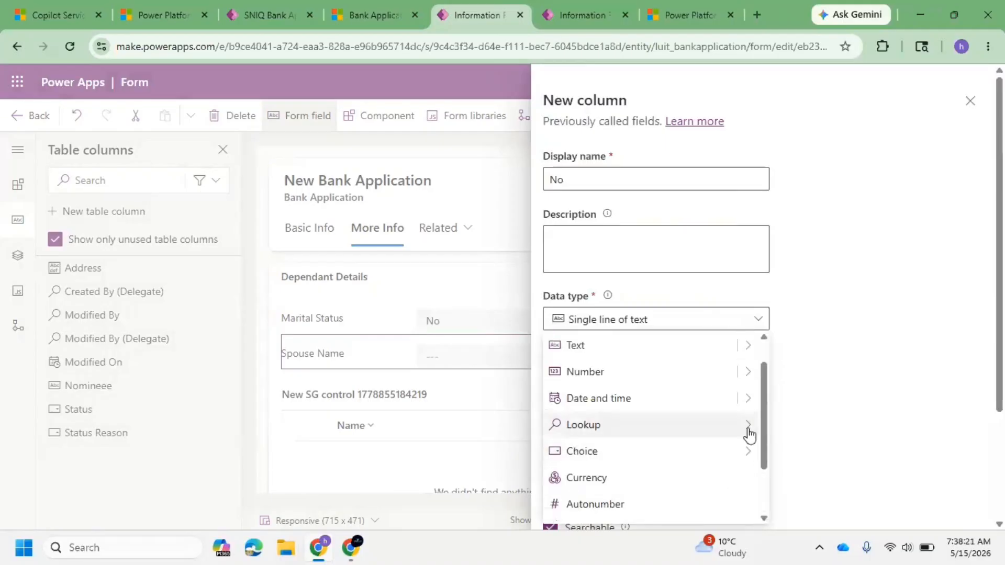
pyautogui.moveTo(751, 453)
pyautogui.click(809, 453)
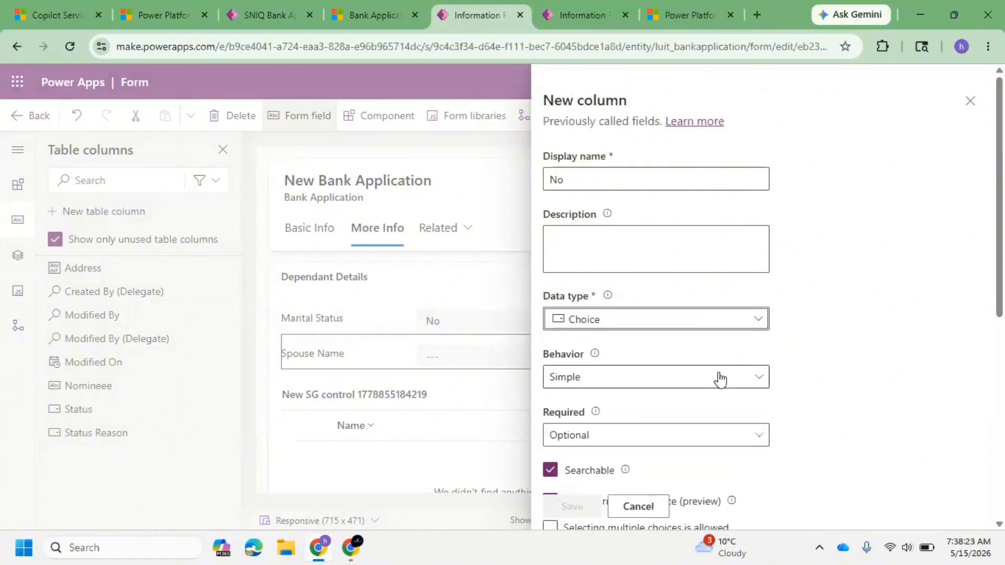
# Step: Allow multiple selections, define a local choice with options Father and Mother, and discard the new column panel
pyautogui.scroll(-3, 701, 332)
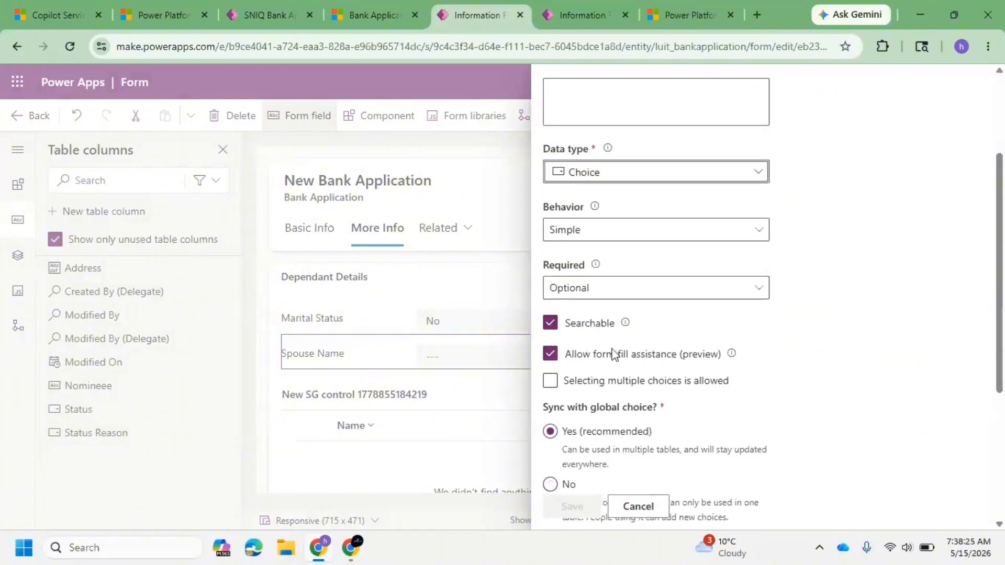
pyautogui.scroll(3, 693, 271)
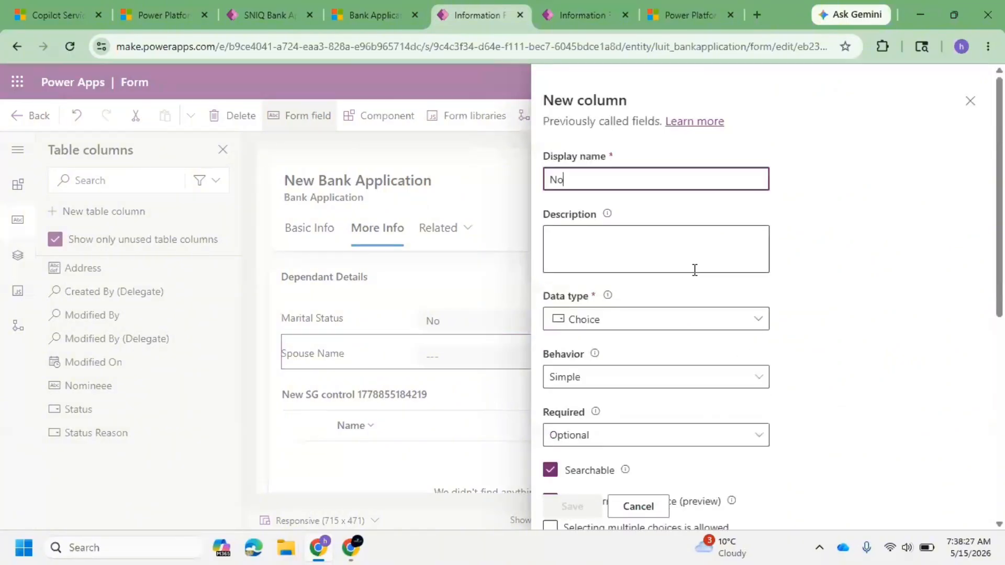
pyautogui.scroll(-6, 623, 298)
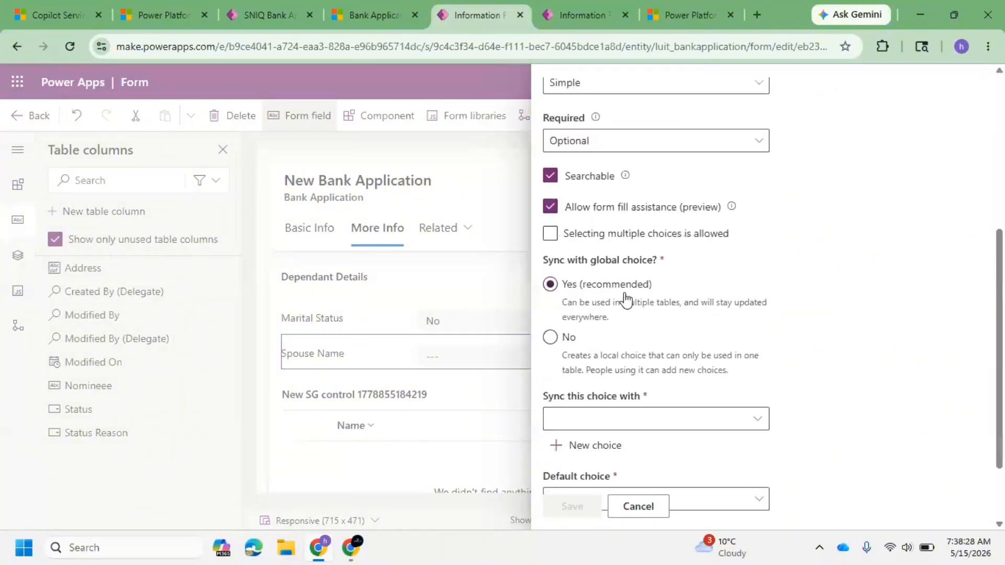
pyautogui.click(550, 234)
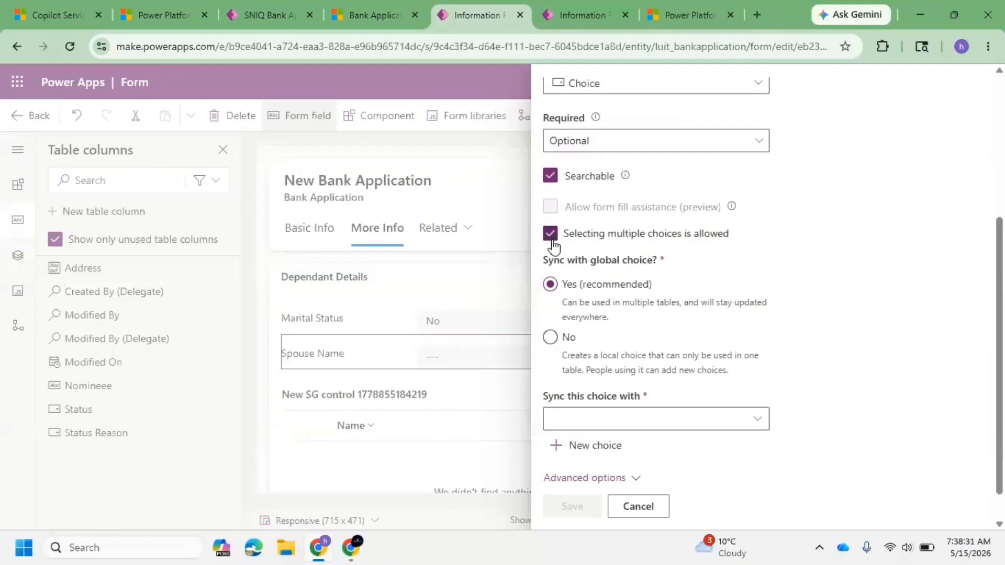
pyautogui.click(549, 337)
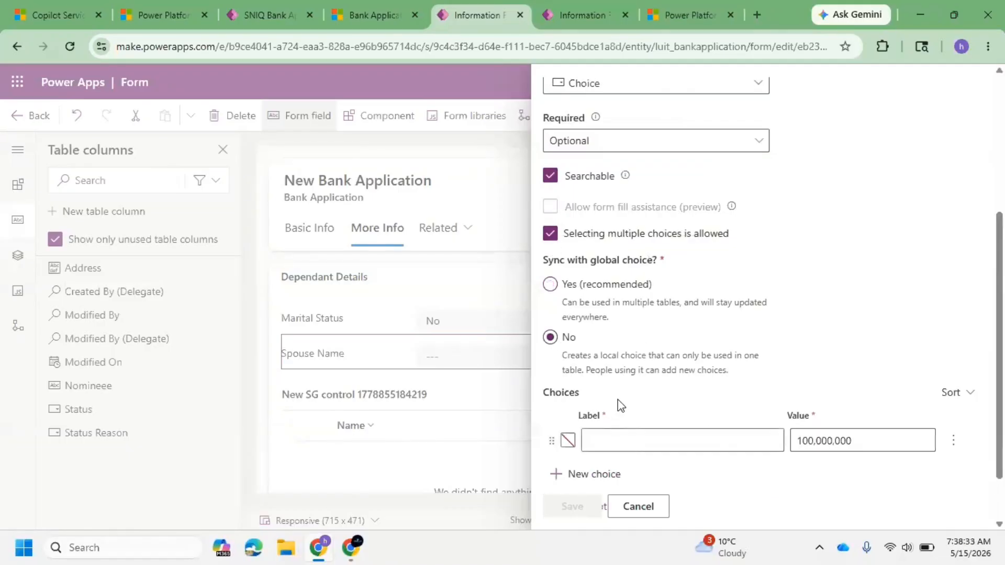
pyautogui.scroll(-1, 621, 405)
pyautogui.click(629, 375)
pyautogui.write('Fathrt')
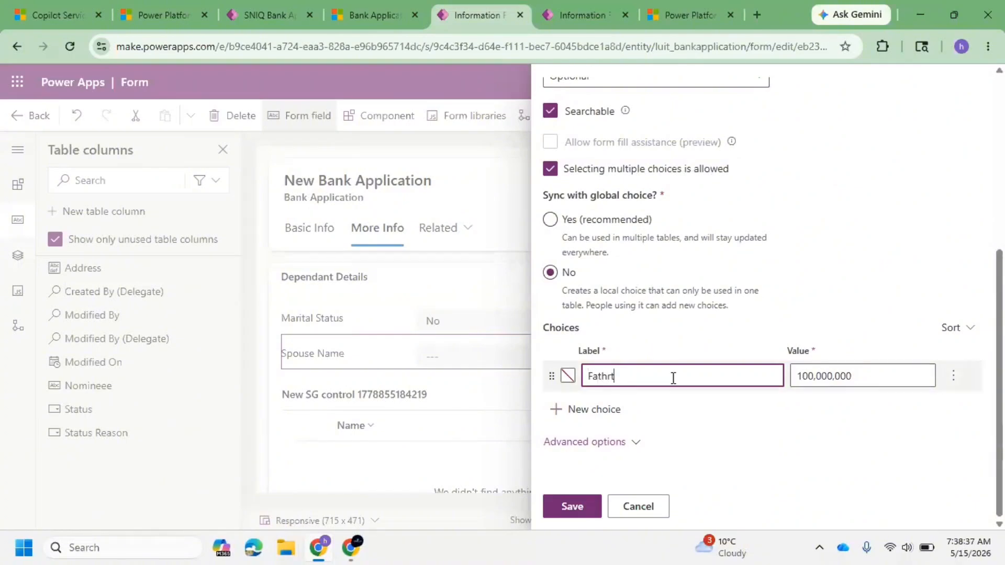
pyautogui.press('BackSpace')
pyautogui.press('BackSpace')
pyautogui.write('er')
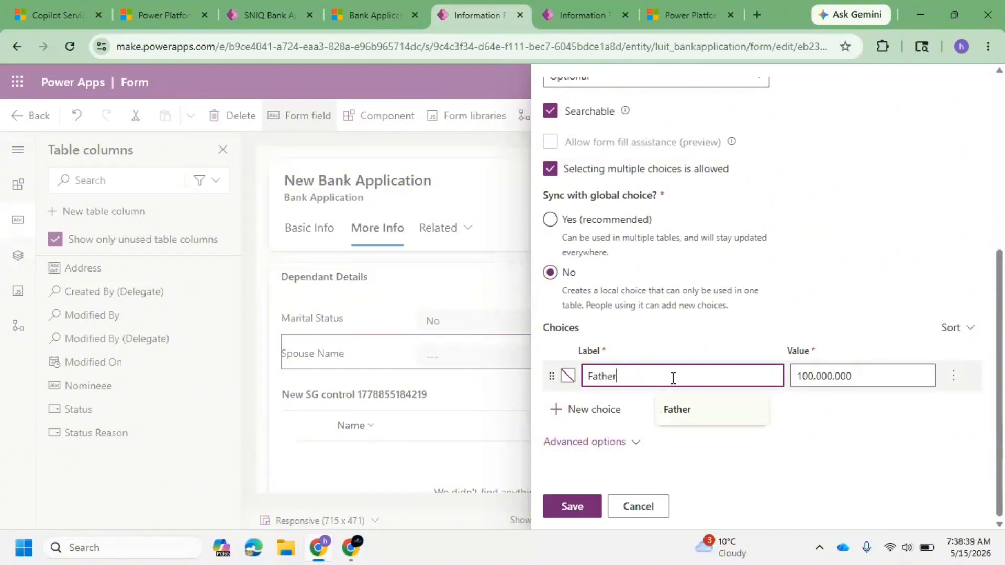
pyautogui.click(658, 415)
pyautogui.click(615, 415)
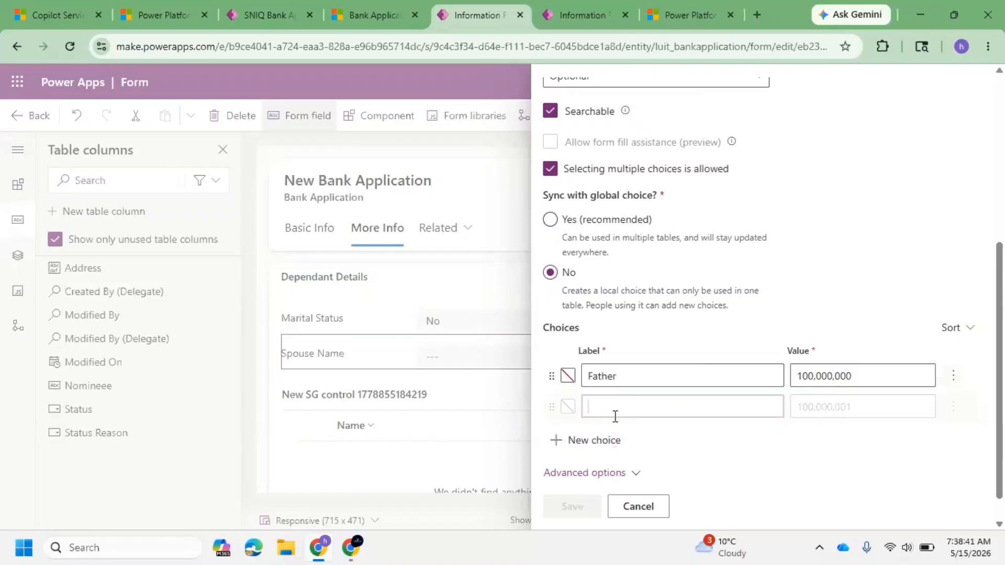
pyautogui.click(632, 409)
pyautogui.write('d')
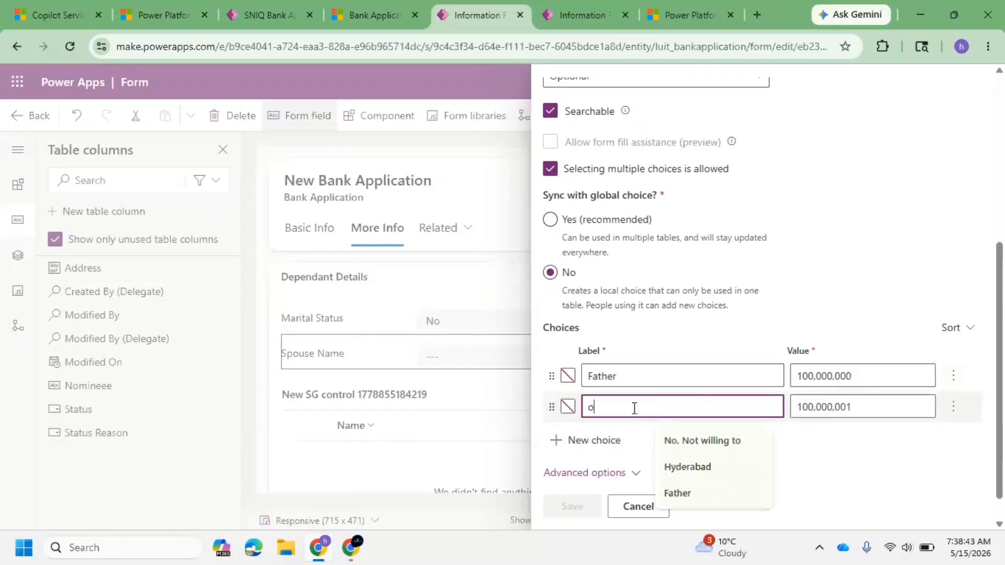
pyautogui.press('BackSpace')
pyautogui.write('M')
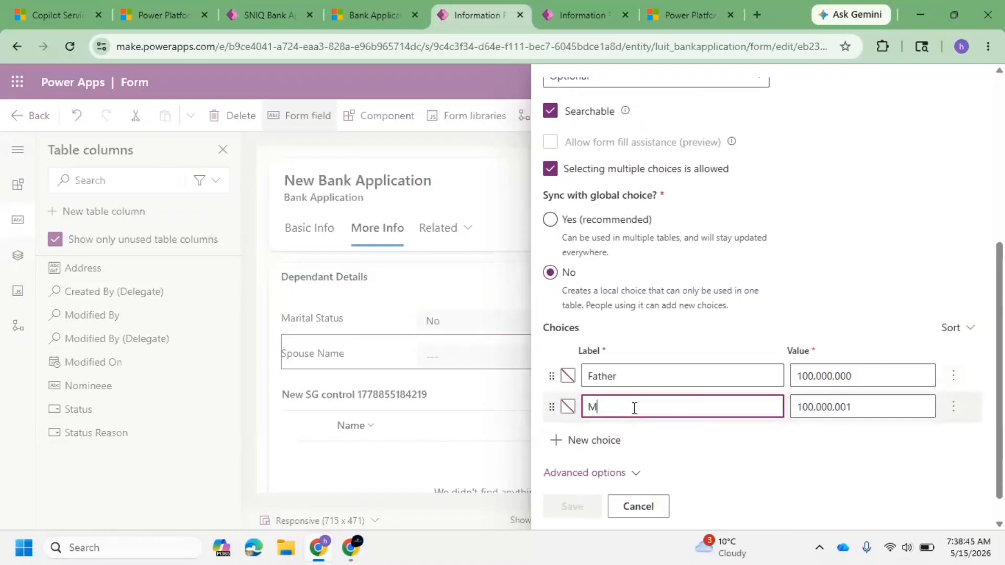
pyautogui.write('other')
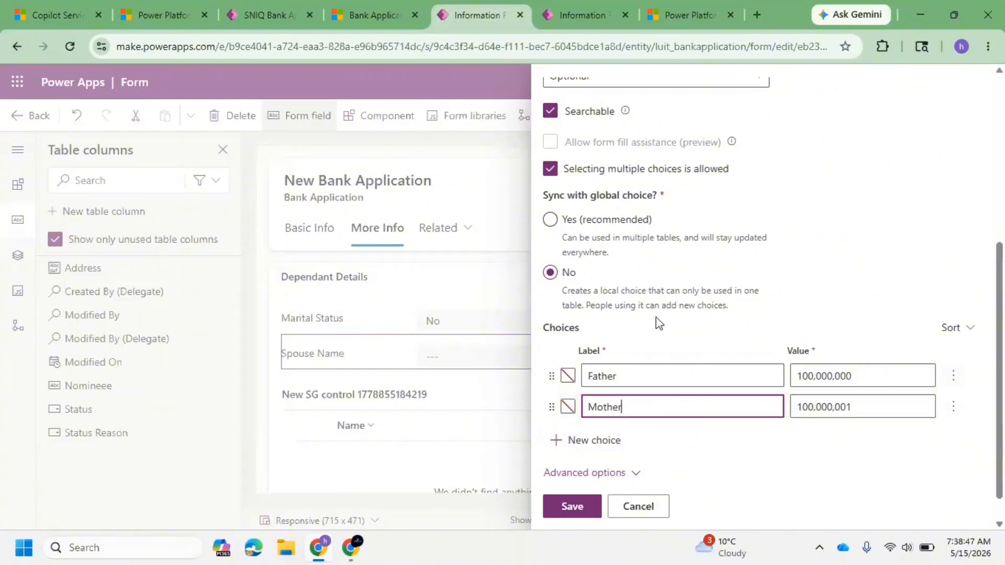
pyautogui.scroll(5, 722, 335)
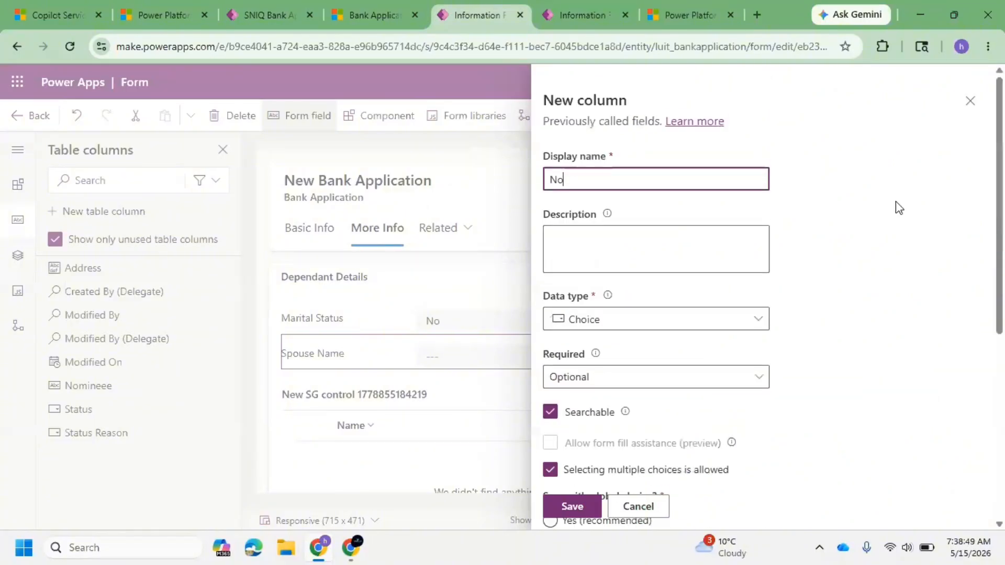
pyautogui.click(969, 94)
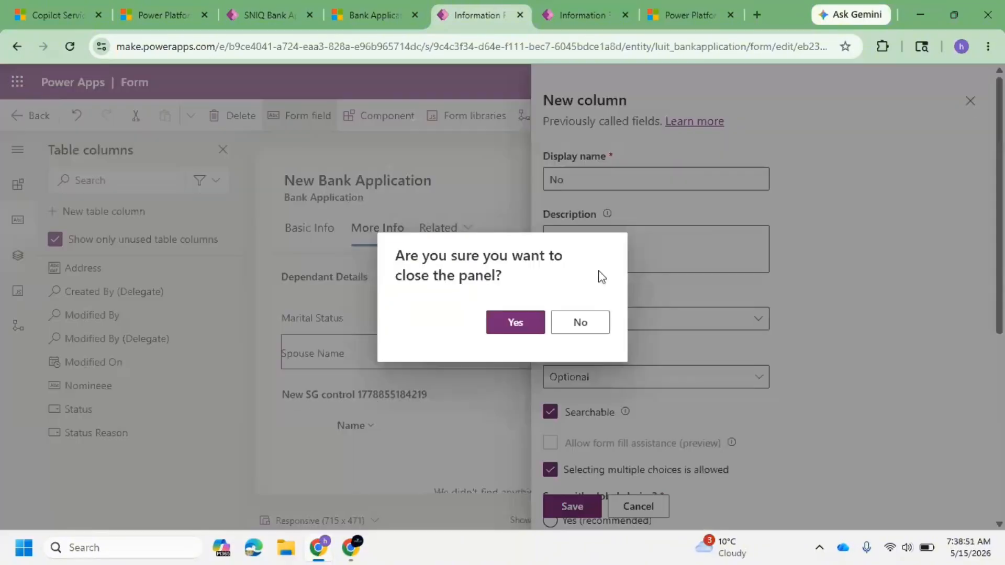
pyautogui.click(514, 322)
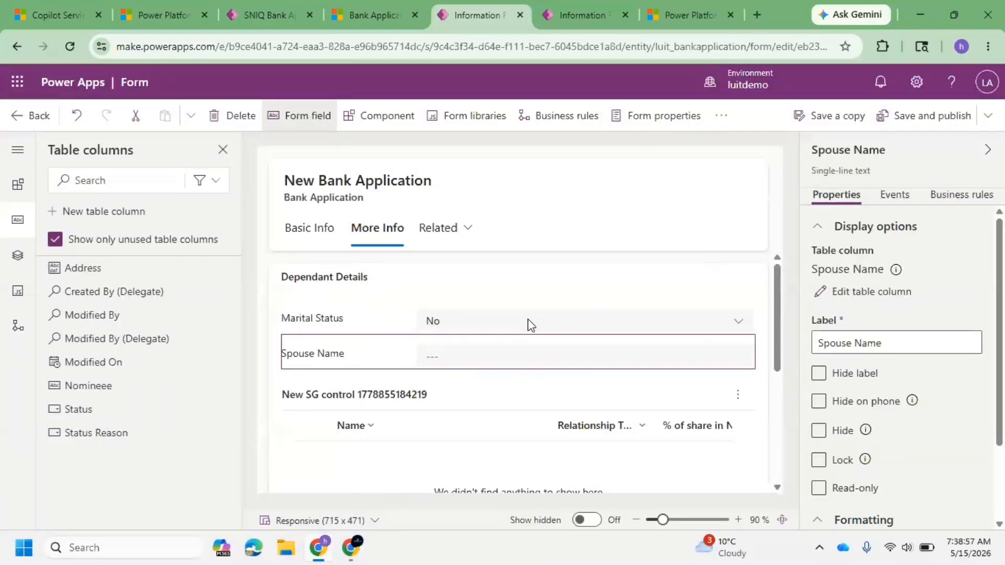
# Step: Inspect the Relationship Type field's properties on the Dependant Table main form
pyautogui.click(562, 16)
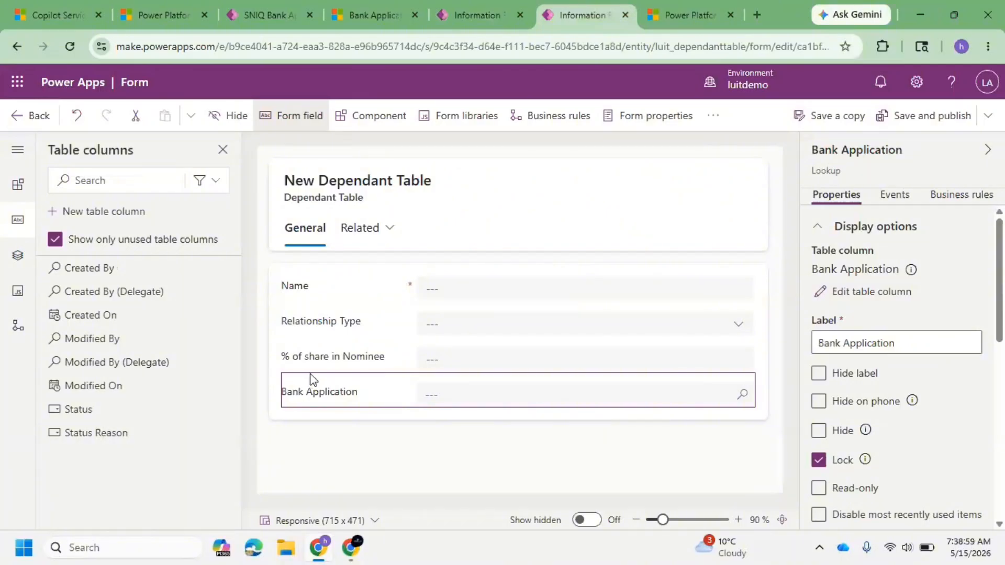
pyautogui.click(382, 323)
pyautogui.scroll(-2, 884, 377)
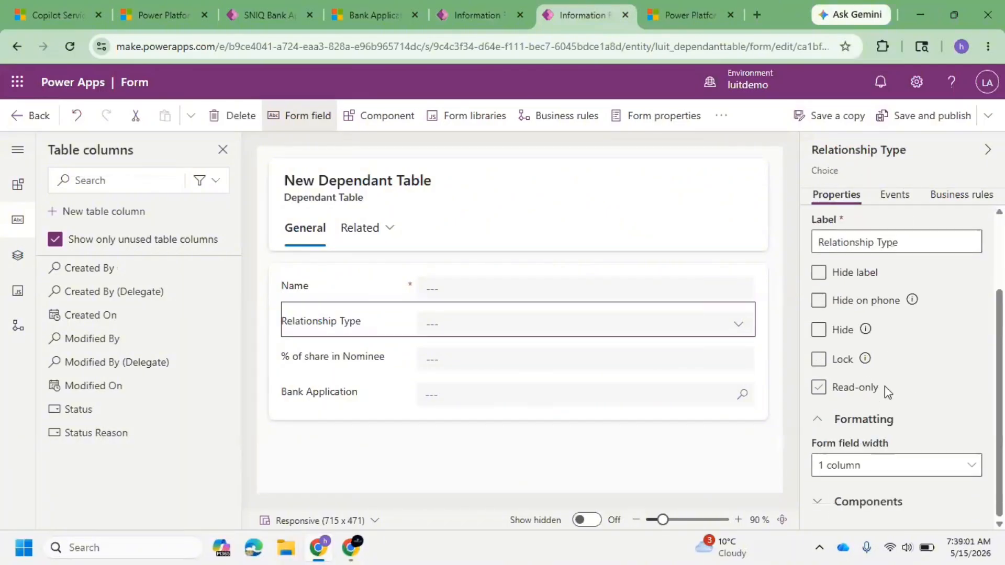
pyautogui.scroll(2, 884, 387)
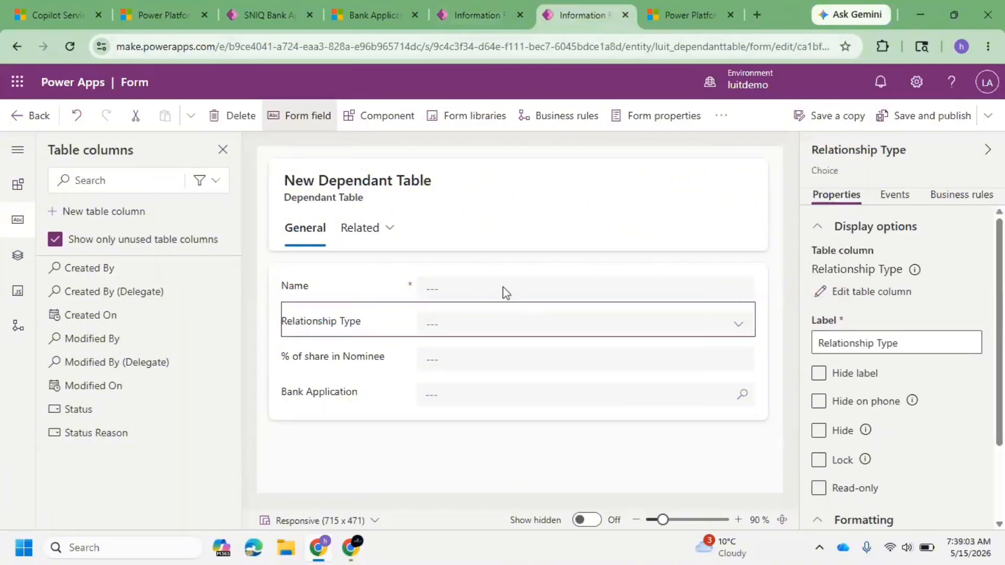
pyautogui.click(461, 15)
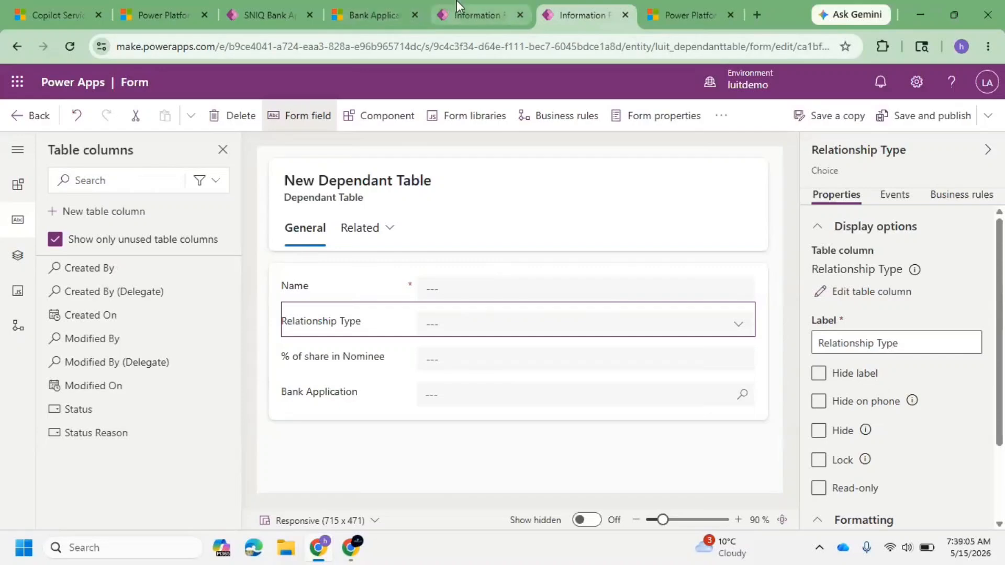
pyautogui.click(36, 120)
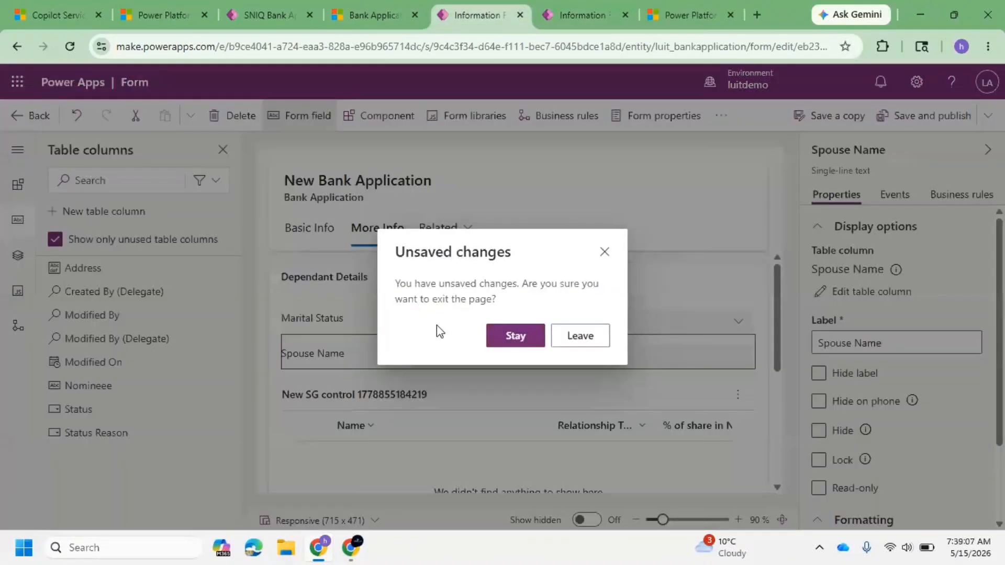
pyautogui.click(523, 340)
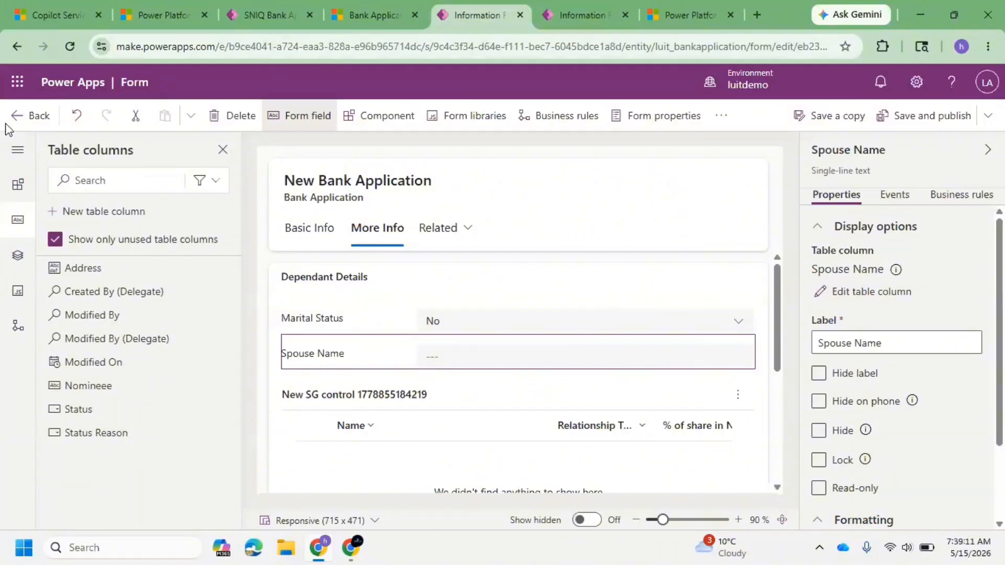
pyautogui.click(24, 116)
pyautogui.click(533, 339)
pyautogui.click(566, 3)
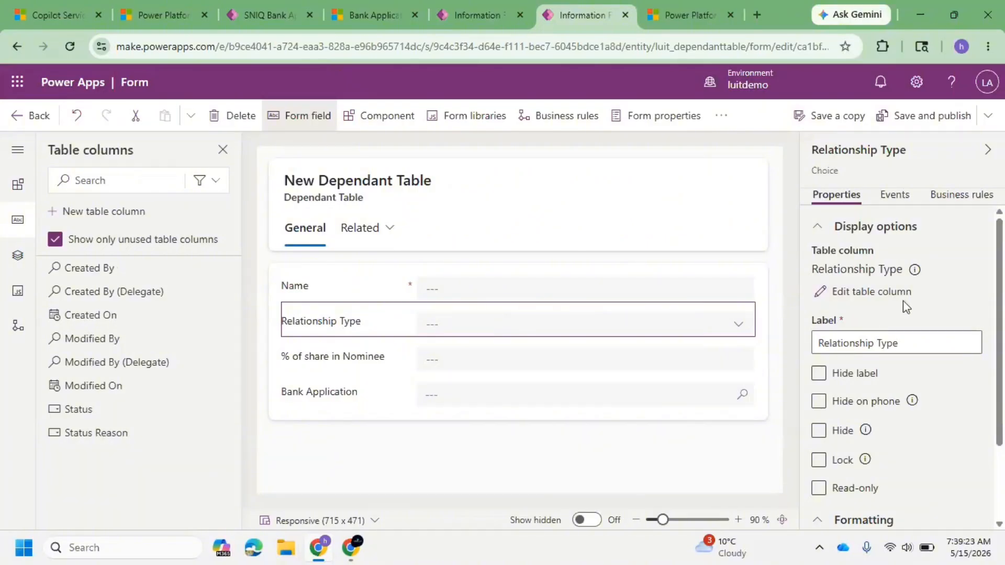
pyautogui.click(484, 16)
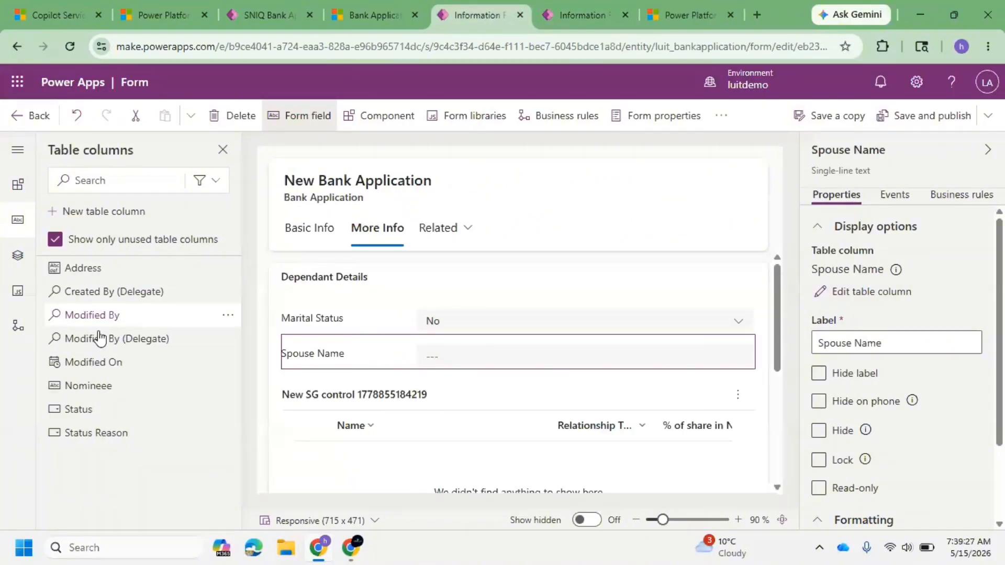
pyautogui.moveTo(192, 352)
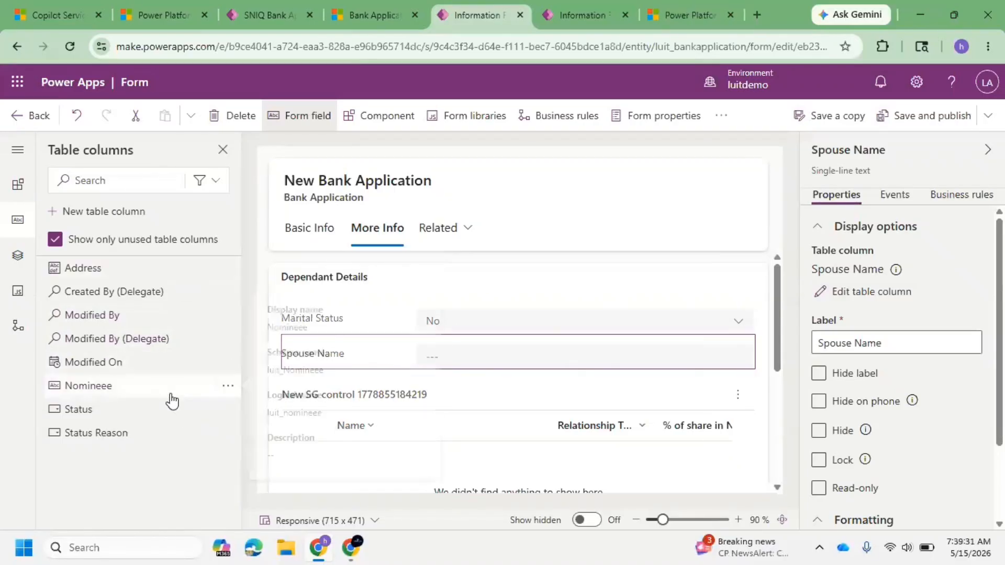
# Step: Leave the Bank Application form editor without saving and expand the solution's Tables list
pyautogui.click(13, 117)
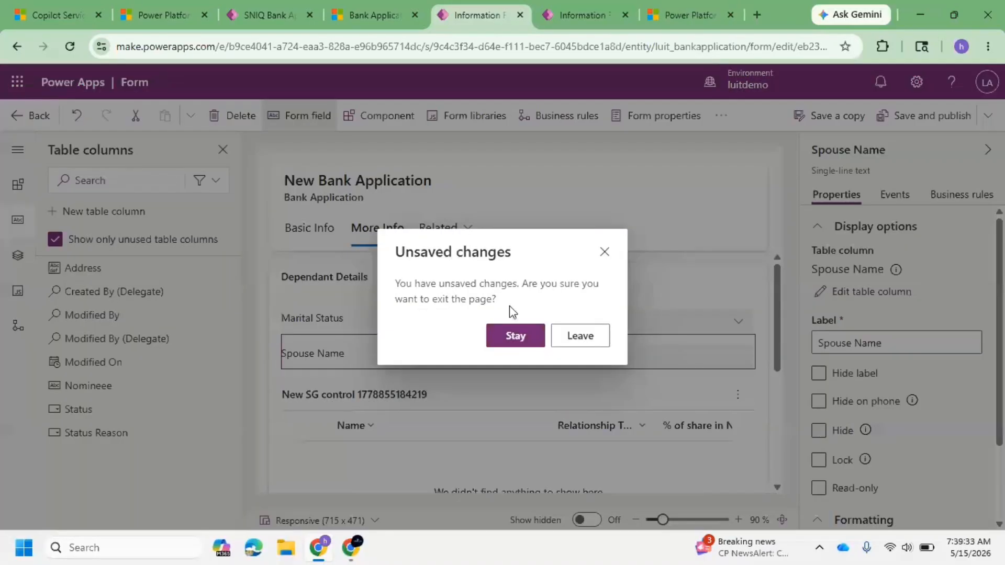
pyautogui.click(579, 341)
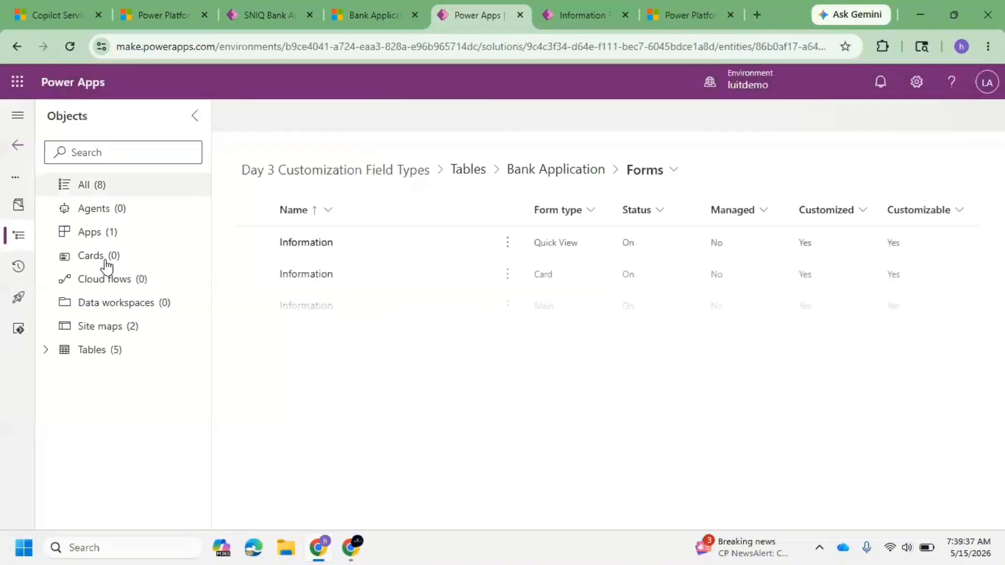
pyautogui.click(47, 352)
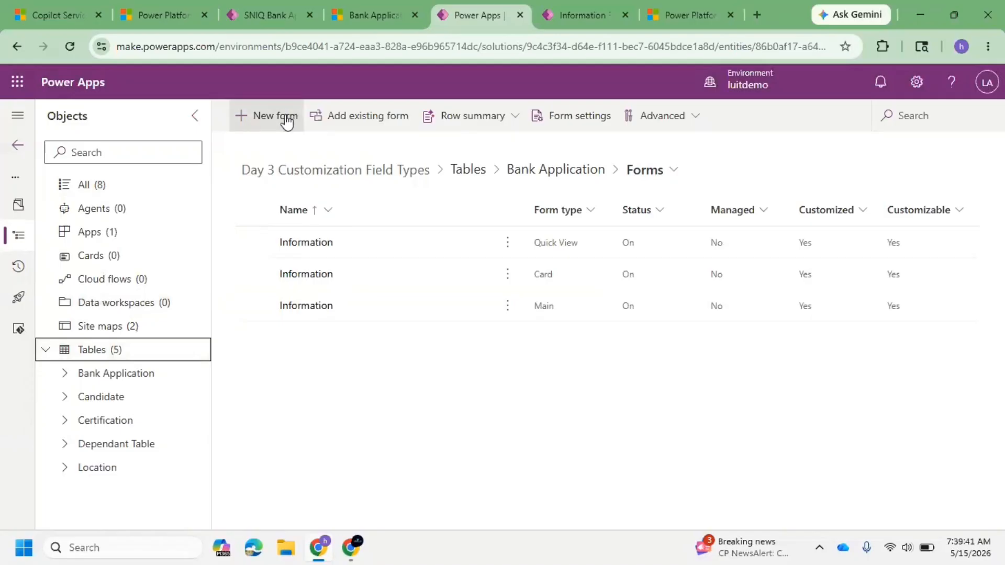
pyautogui.click(136, 198)
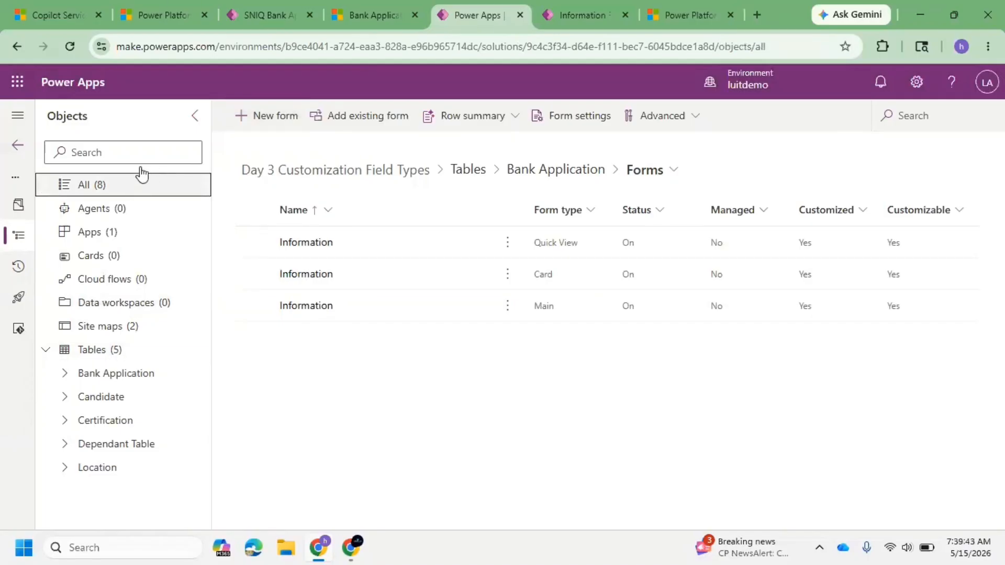
# Step: Create a new global choice in the solution named Application Relationships
pyautogui.click(287, 121)
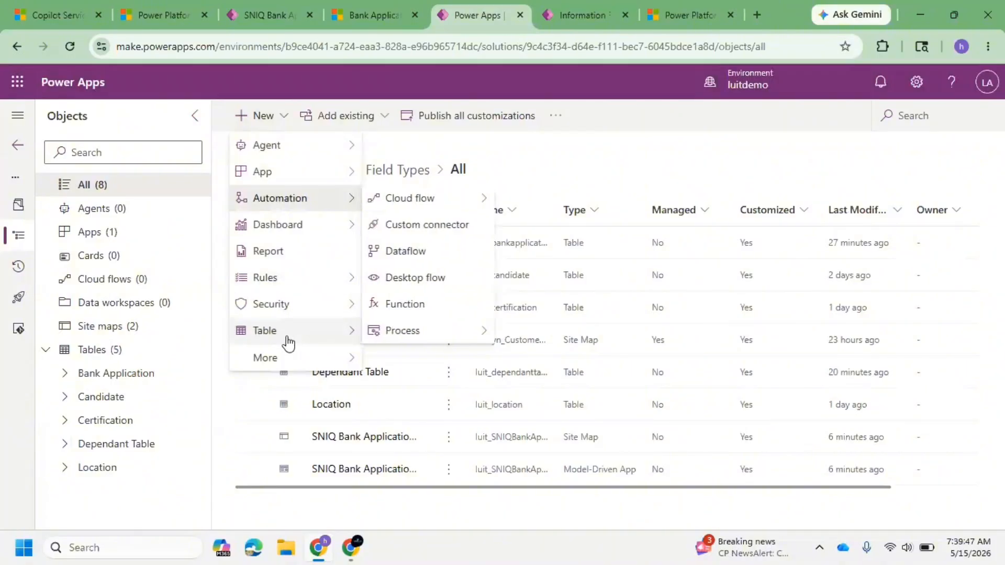
pyautogui.moveTo(298, 356)
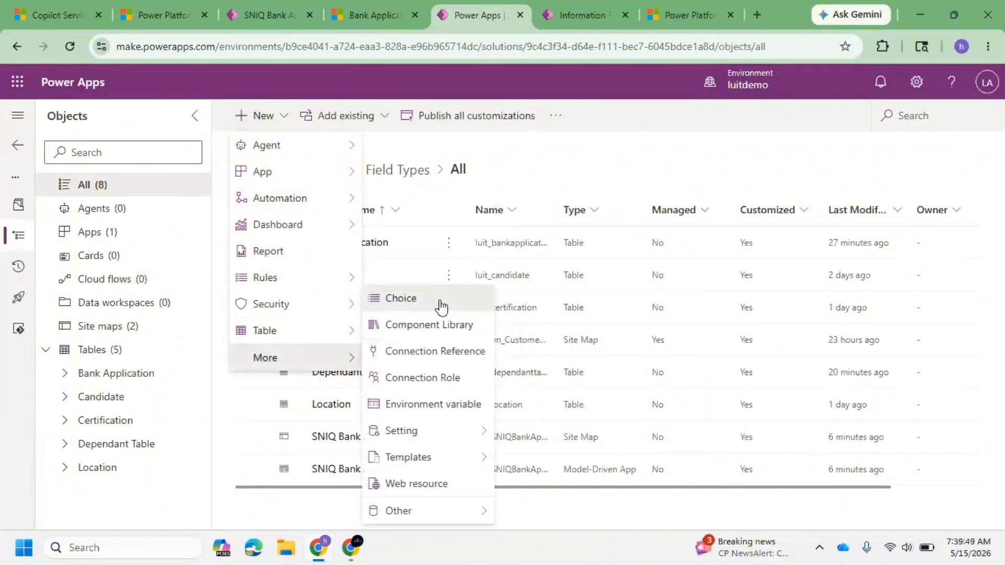
pyautogui.click(440, 302)
pyautogui.click(624, 144)
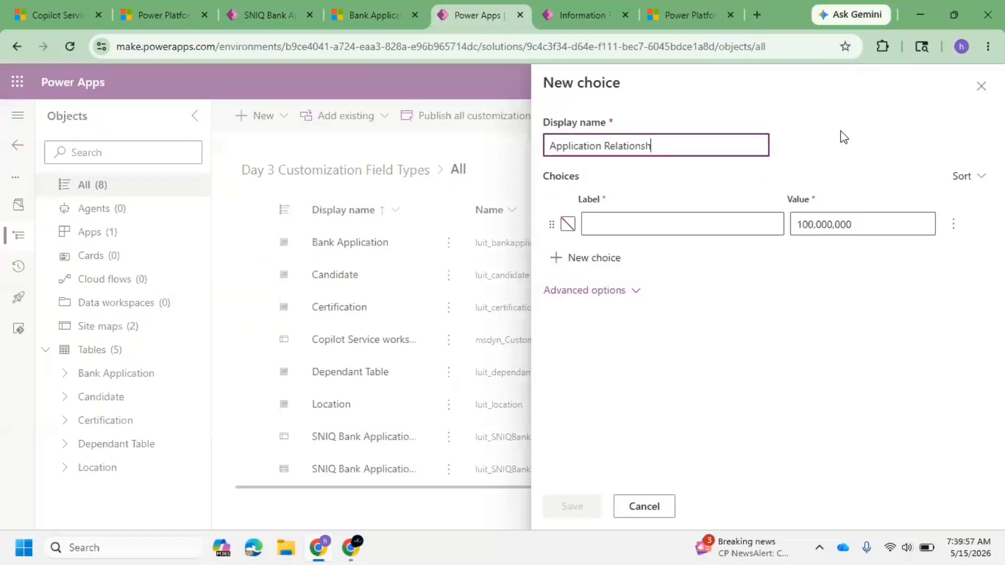
# Step: Add the choice options Father and Mother to Application Relationships
pyautogui.click(641, 215)
pyautogui.write('Father')
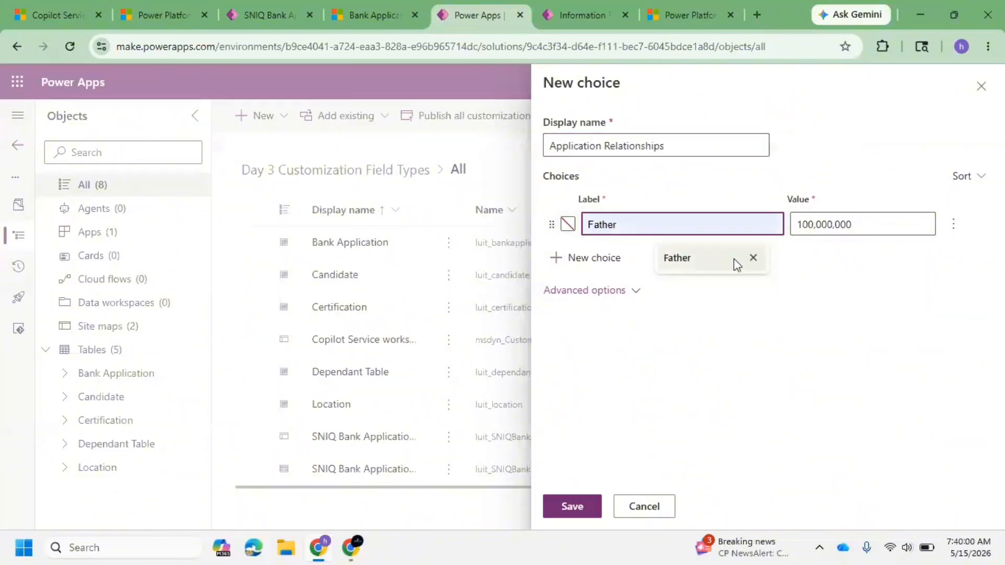
pyautogui.click(735, 263)
pyautogui.click(628, 256)
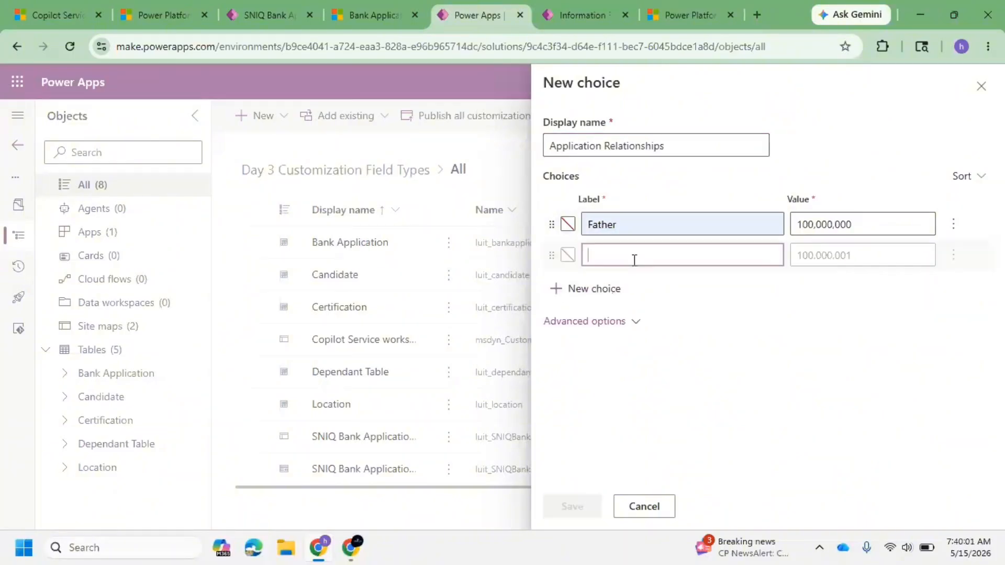
pyautogui.click(630, 260)
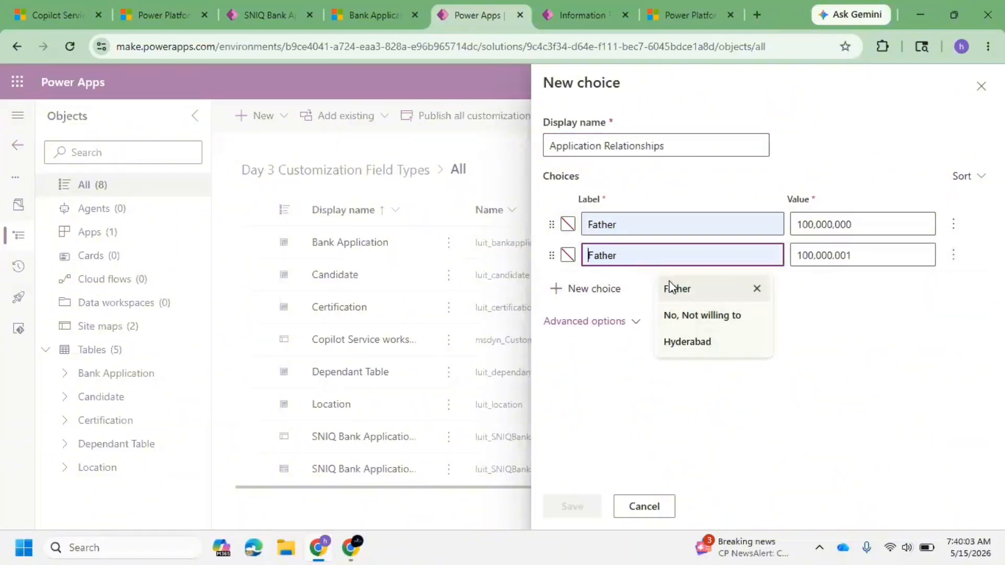
pyautogui.write('m')
pyautogui.press('BackSpace')
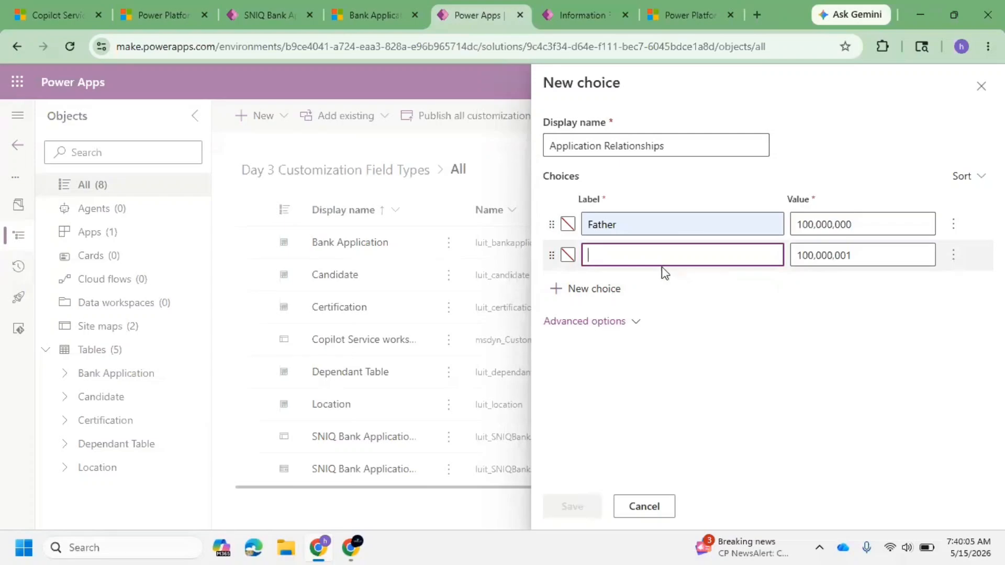
pyautogui.write('Mother')
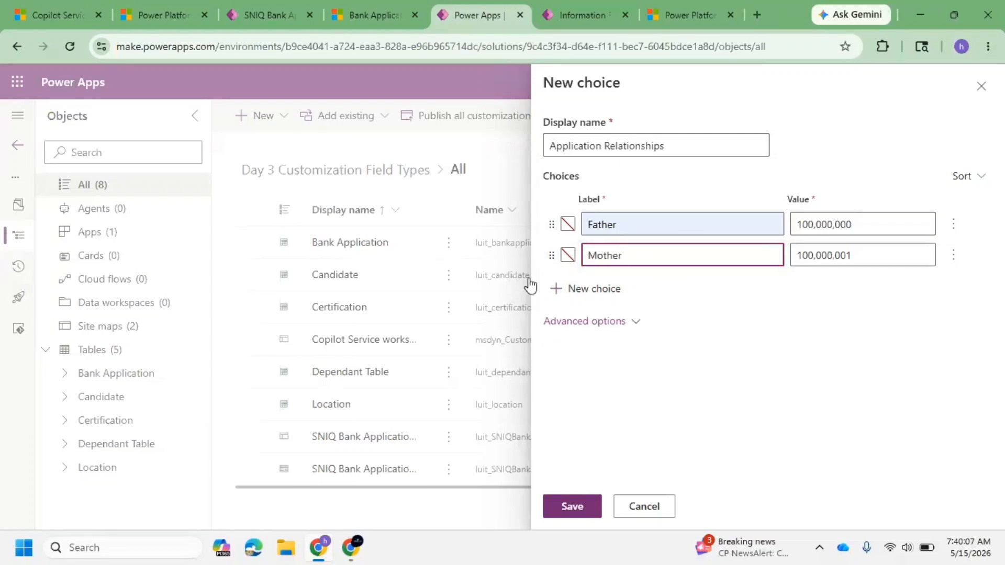
pyautogui.click(615, 288)
pyautogui.click(630, 295)
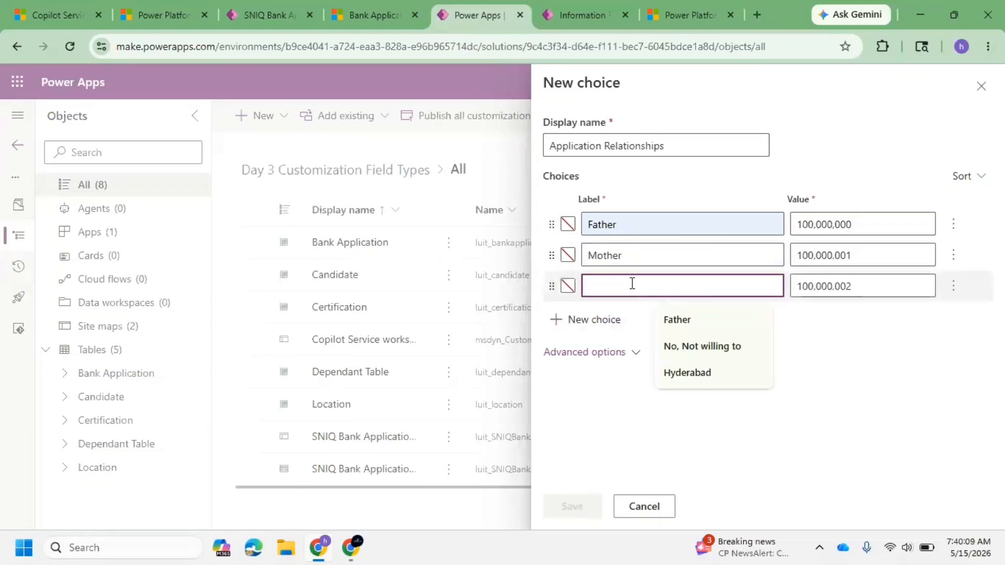
# Step: Add the options Spouse, Son and Daughter, then save the Application Relationships choice
pyautogui.write('S')
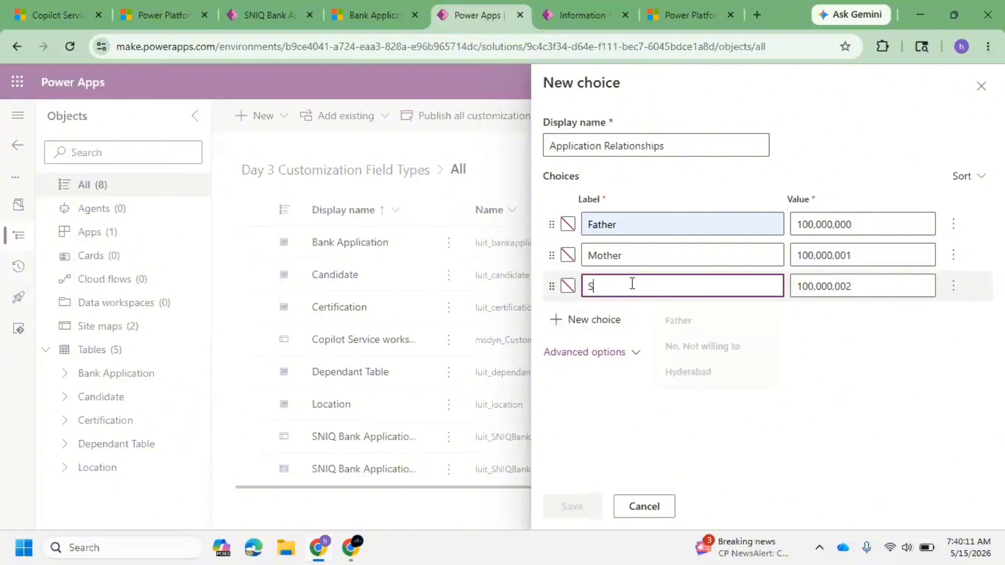
pyautogui.write('puou')
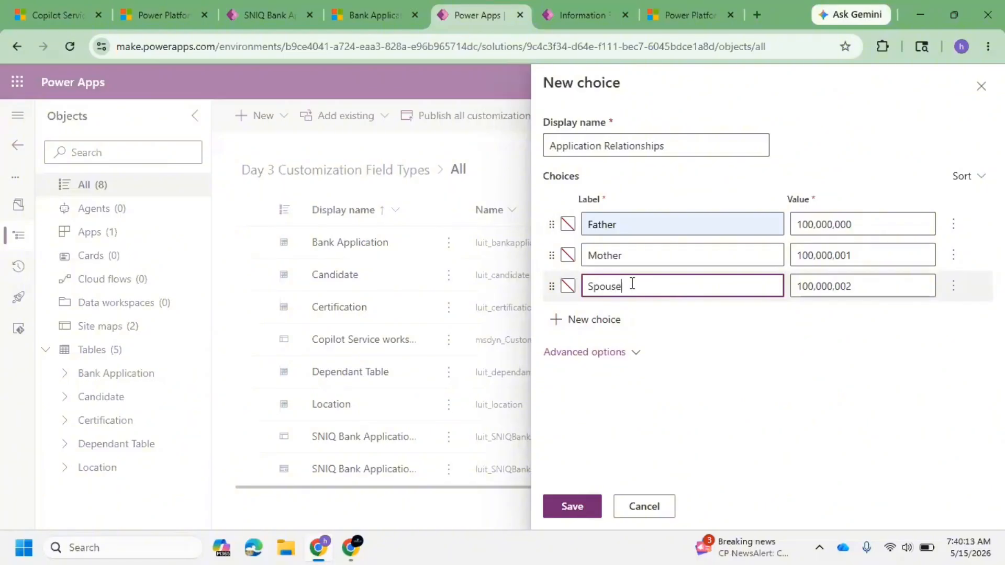
pyautogui.write('se')
pyautogui.click(594, 319)
pyautogui.write('Son')
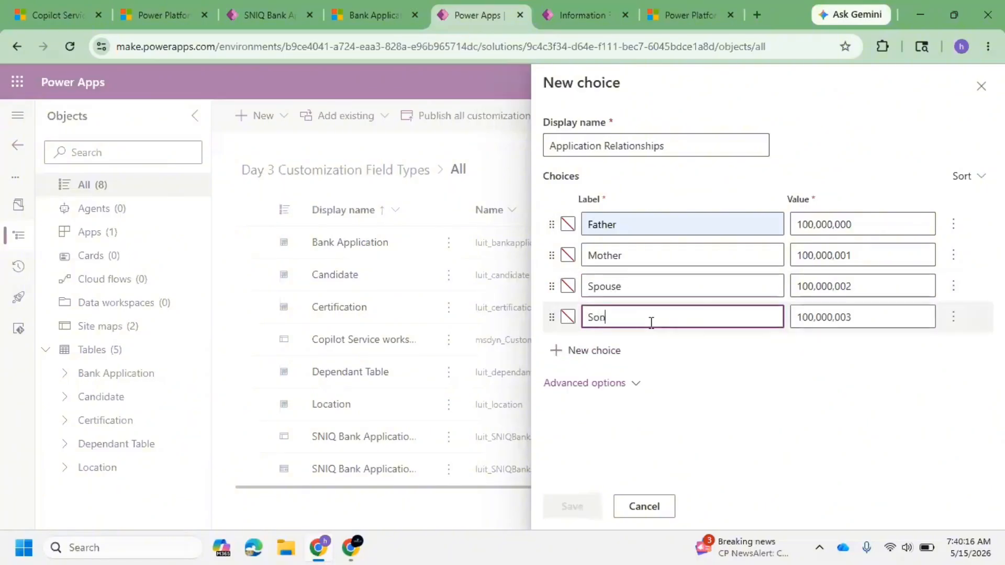
pyautogui.click(616, 351)
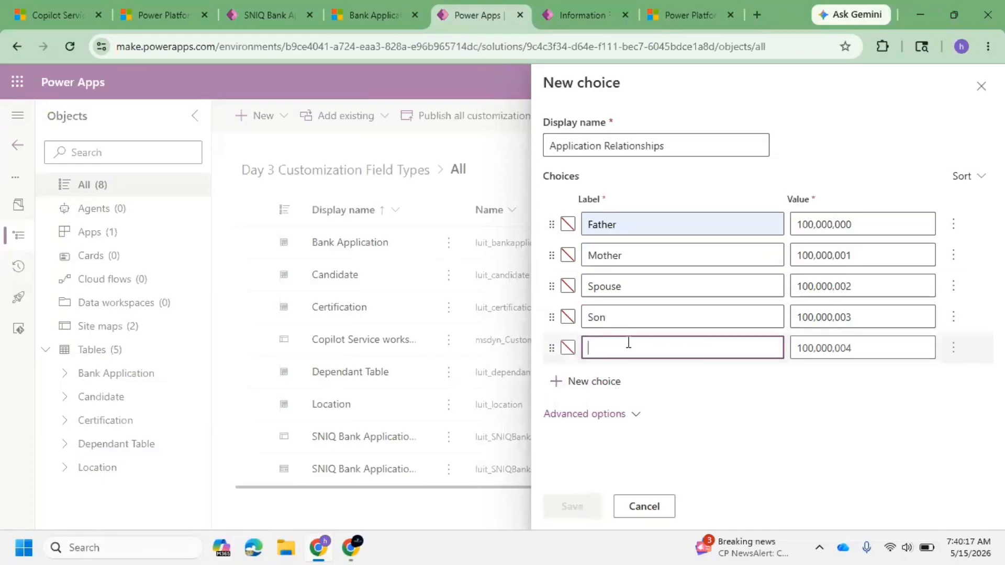
pyautogui.write('Daughter')
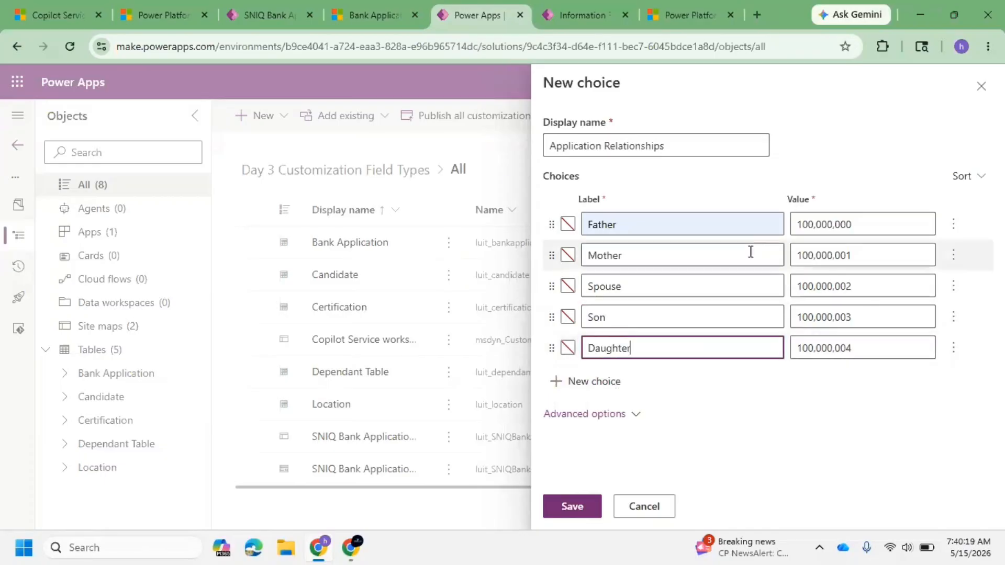
pyautogui.click(572, 506)
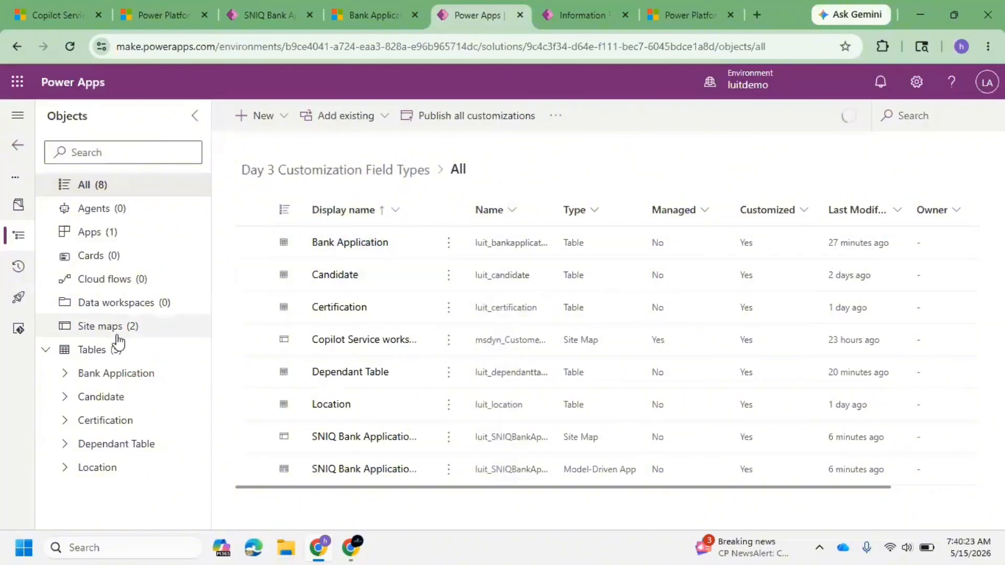
# Step: Check the solution's Choices list, then open the Bank Application table's main Information form for editing
pyautogui.click(46, 350)
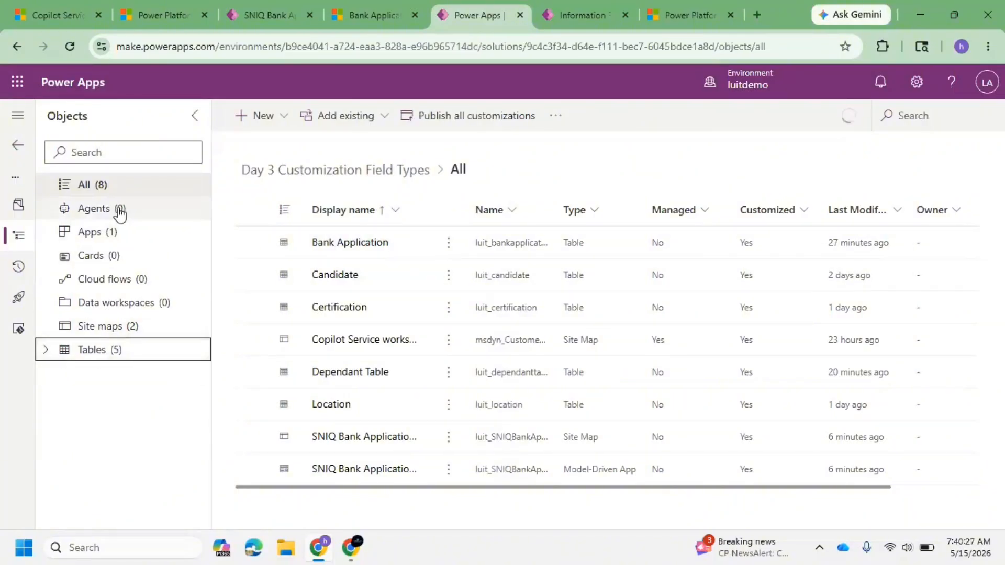
pyautogui.click(114, 279)
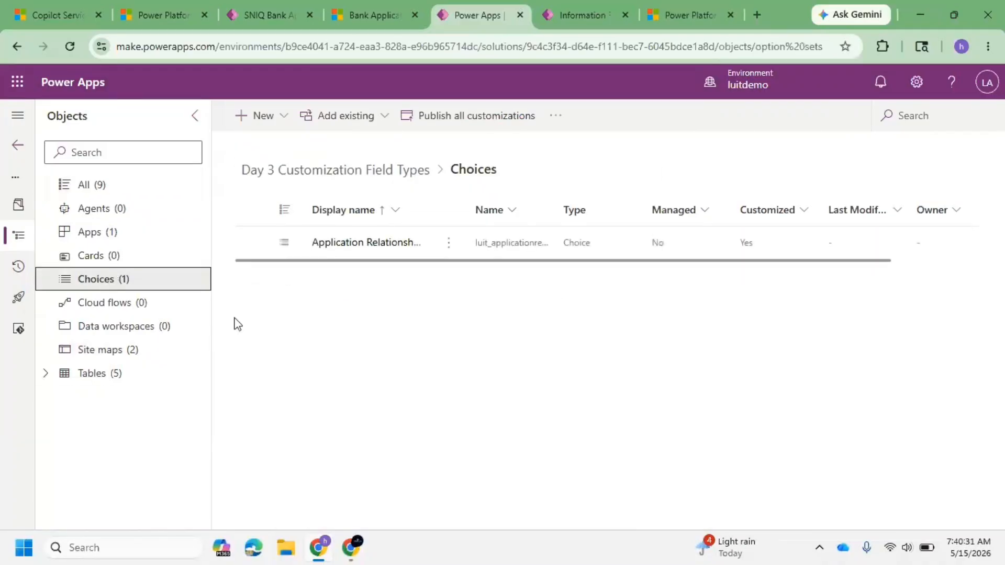
pyautogui.click(46, 374)
pyautogui.click(138, 398)
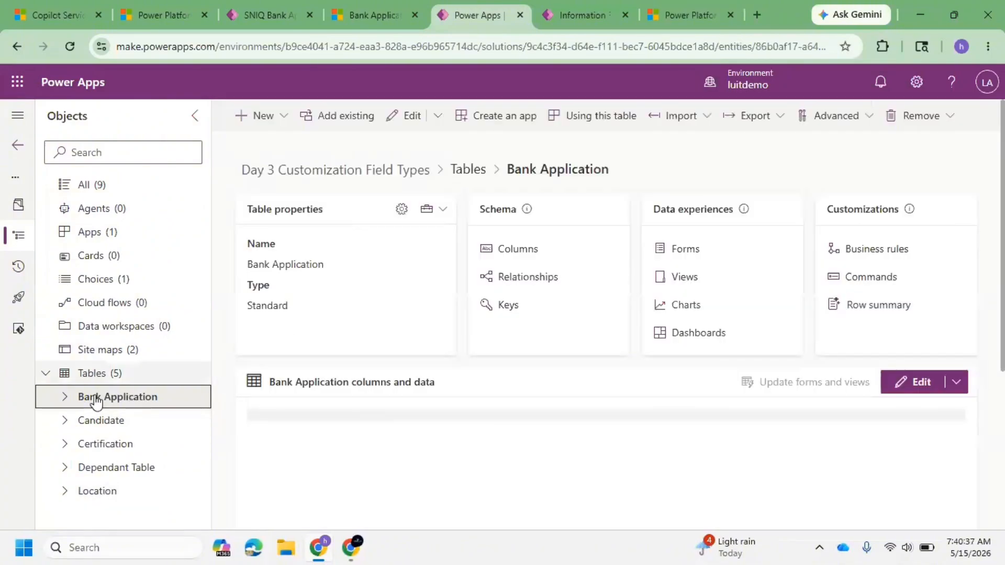
pyautogui.click(66, 398)
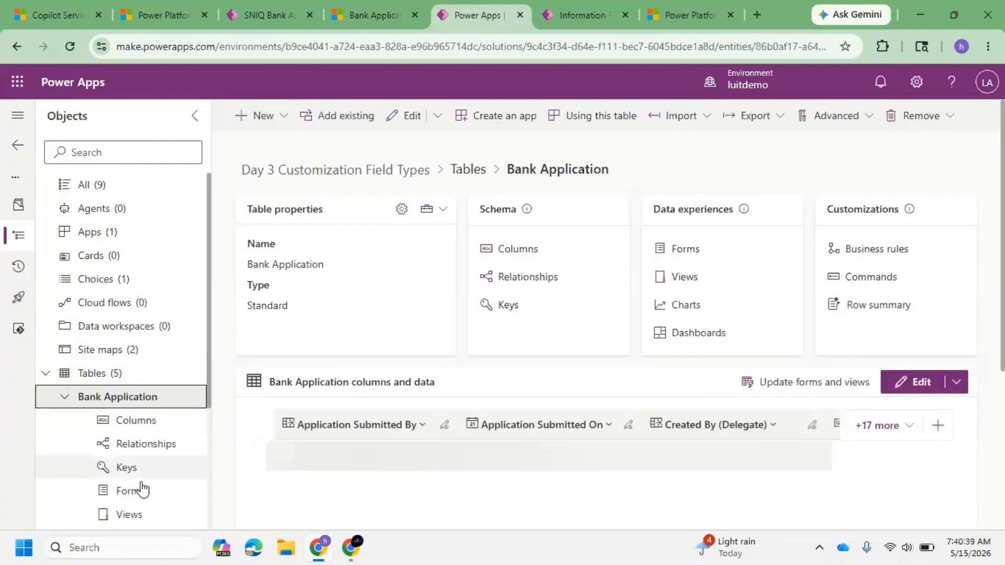
pyautogui.click(140, 491)
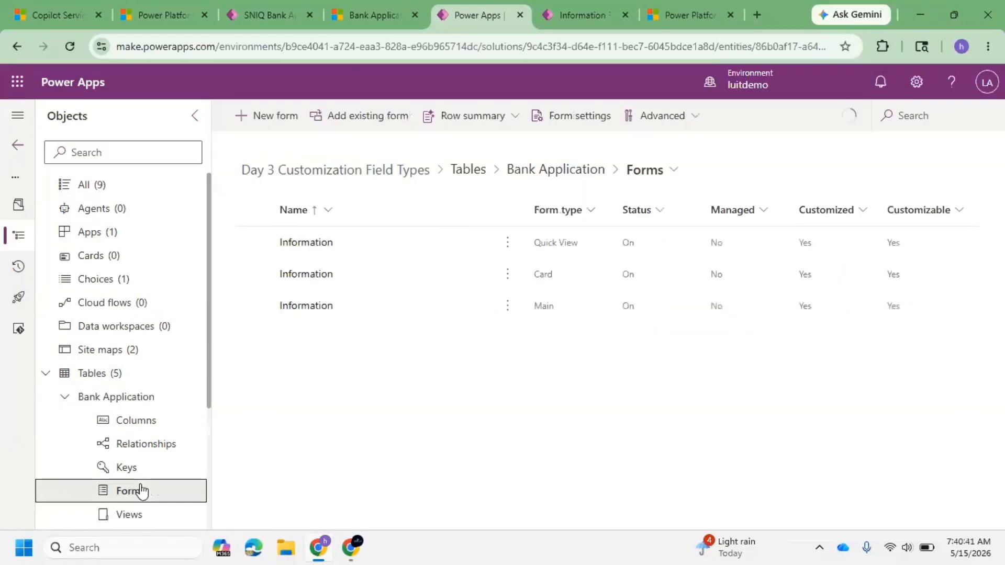
pyautogui.click(305, 308)
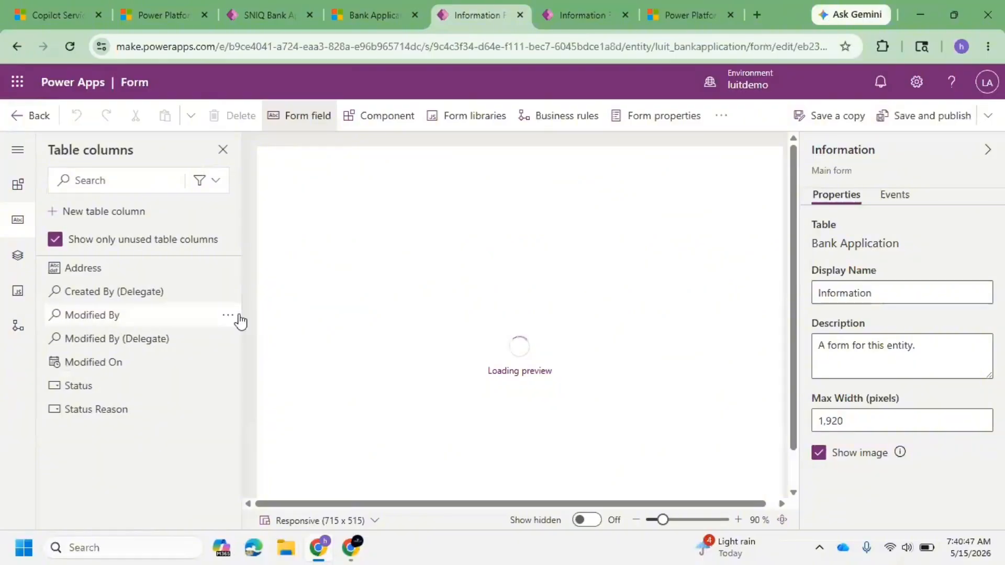
# Step: Start a new table column on the Bank Application form named Nominee
pyautogui.click(133, 215)
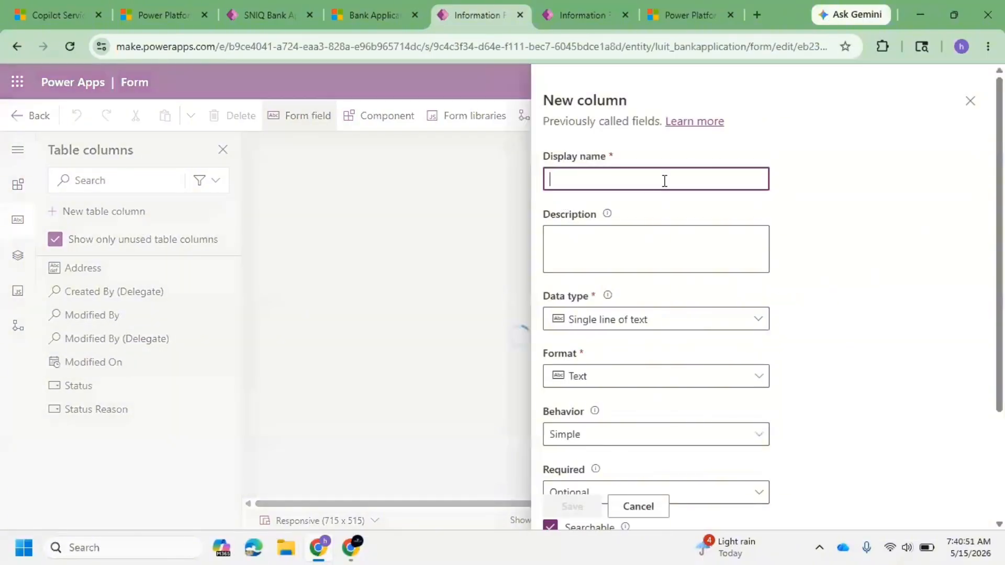
pyautogui.click(598, 180)
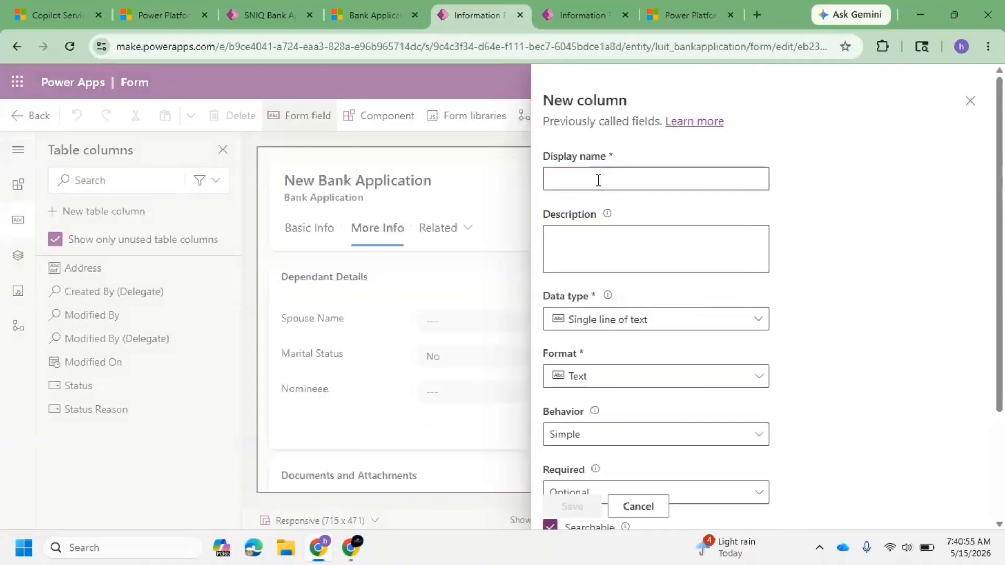
pyautogui.click(598, 180)
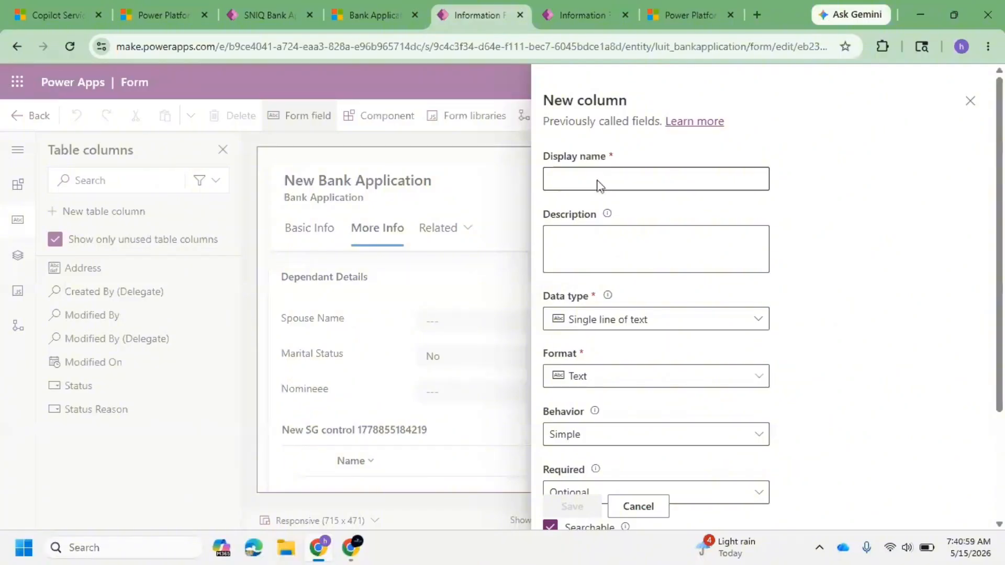
pyautogui.click(638, 179)
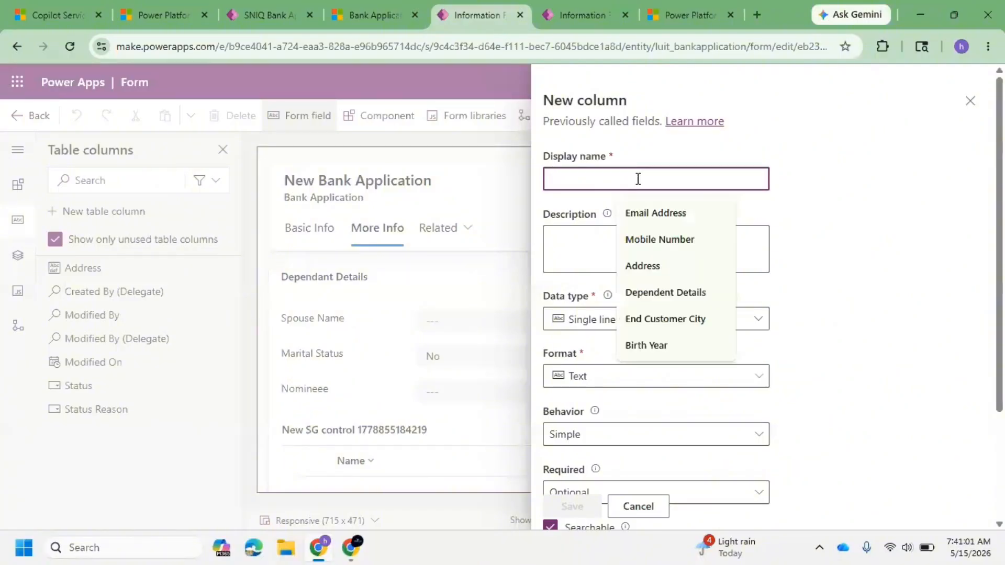
pyautogui.write('Nom')
pyautogui.press('Down')
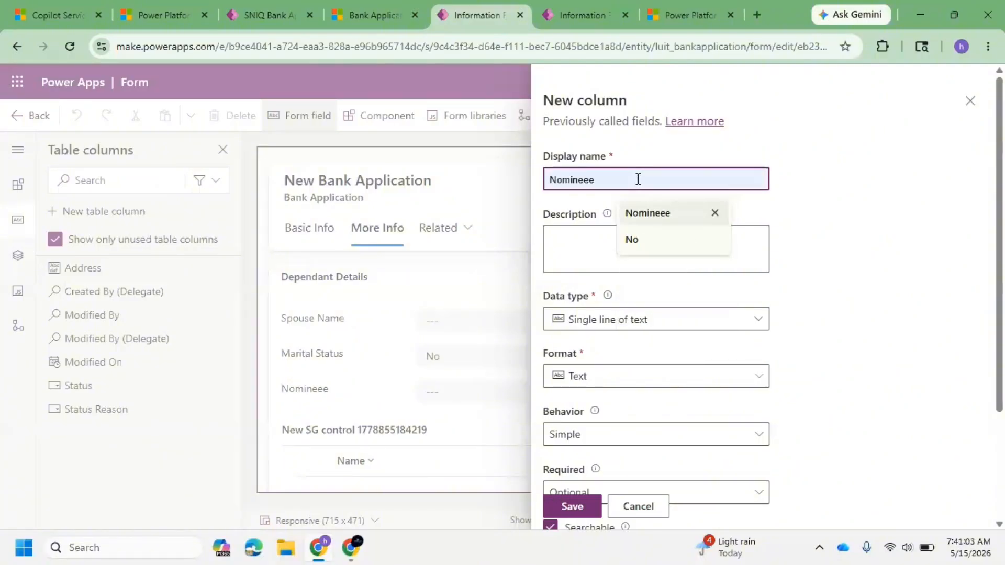
pyautogui.write('om')
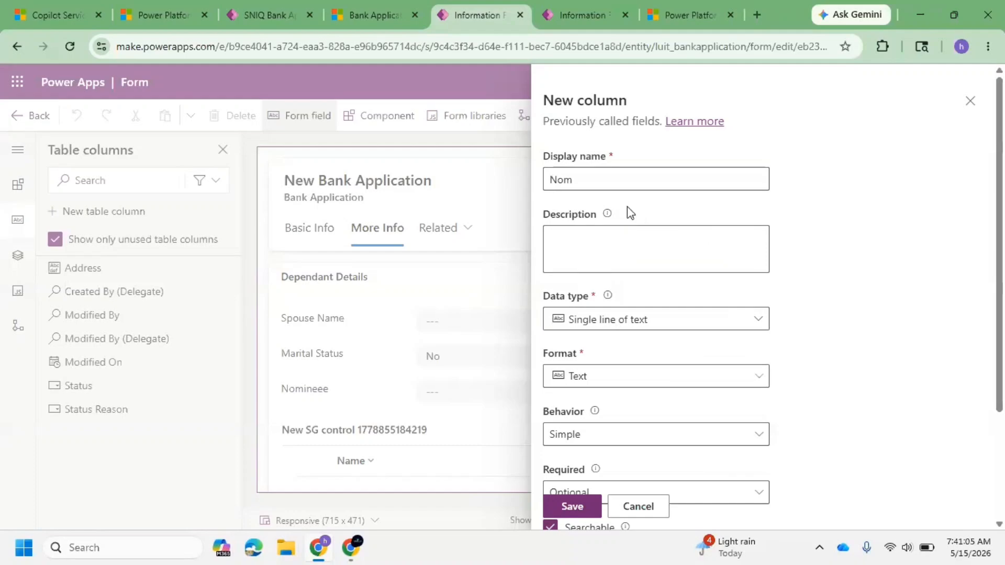
pyautogui.click(623, 180)
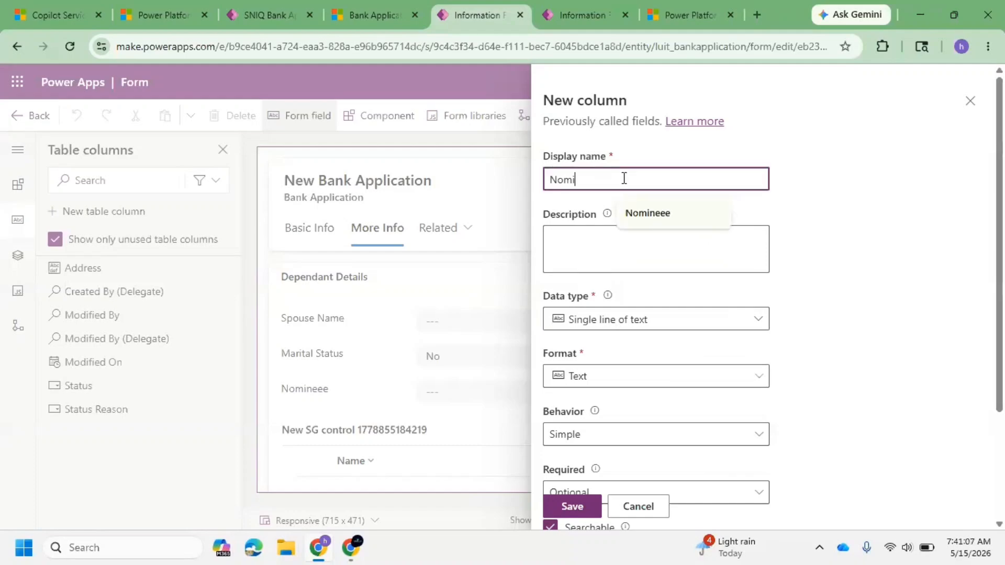
pyautogui.write('ini')
pyautogui.press('BackSpace')
pyautogui.write('e')
pyautogui.click(879, 229)
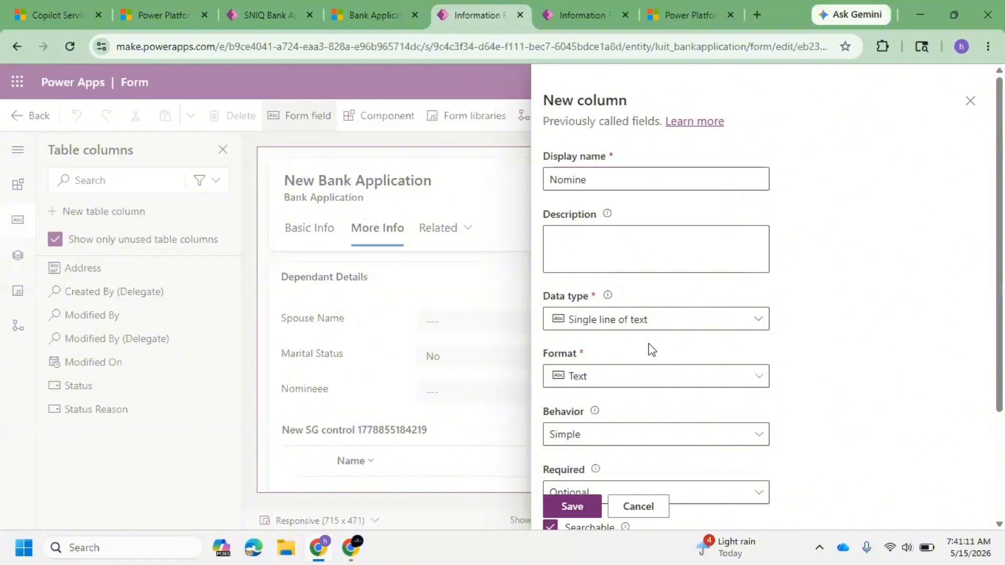
pyautogui.click(613, 183)
pyautogui.write('e')
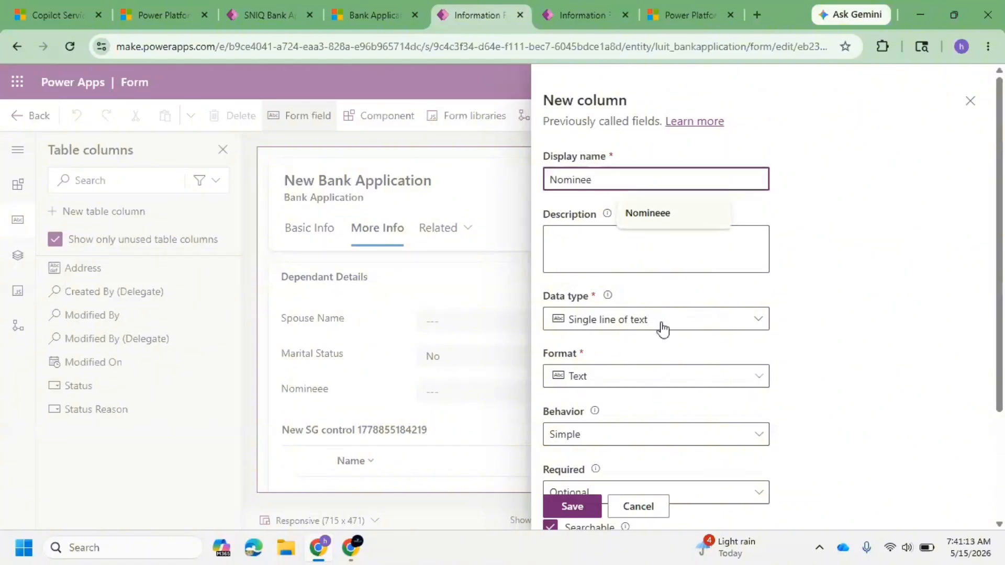
# Step: Set the Nominee column's data type to Choice and allow selecting multiple choices
pyautogui.click(661, 330)
pyautogui.moveTo(735, 478)
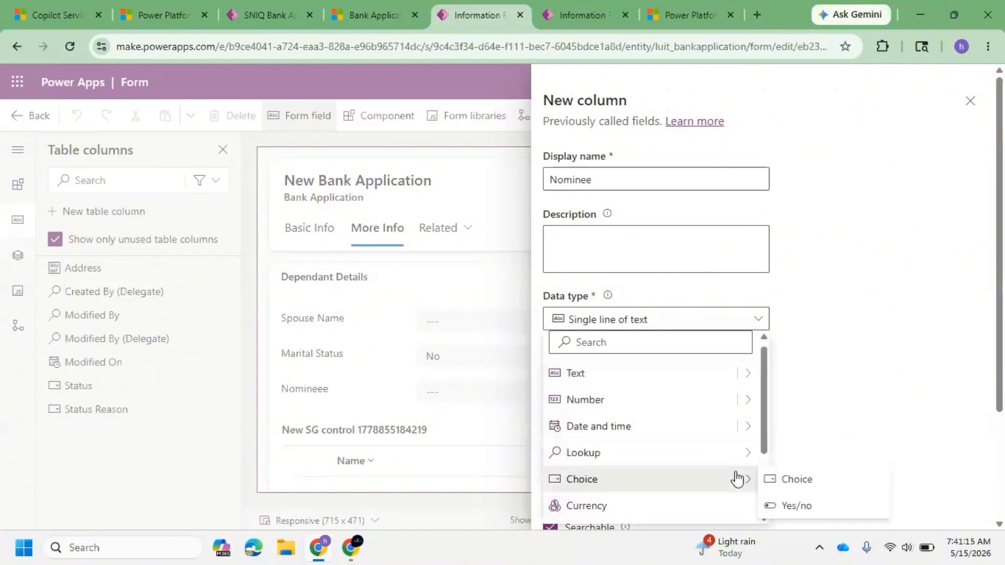
pyautogui.click(793, 480)
pyautogui.scroll(-1, 700, 362)
pyautogui.scroll(-4, 700, 362)
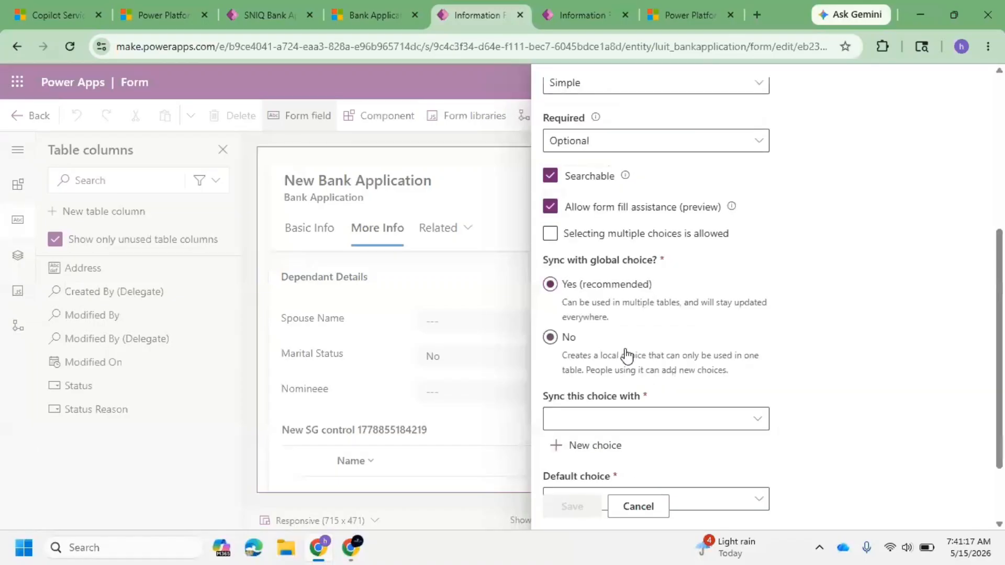
pyautogui.click(550, 236)
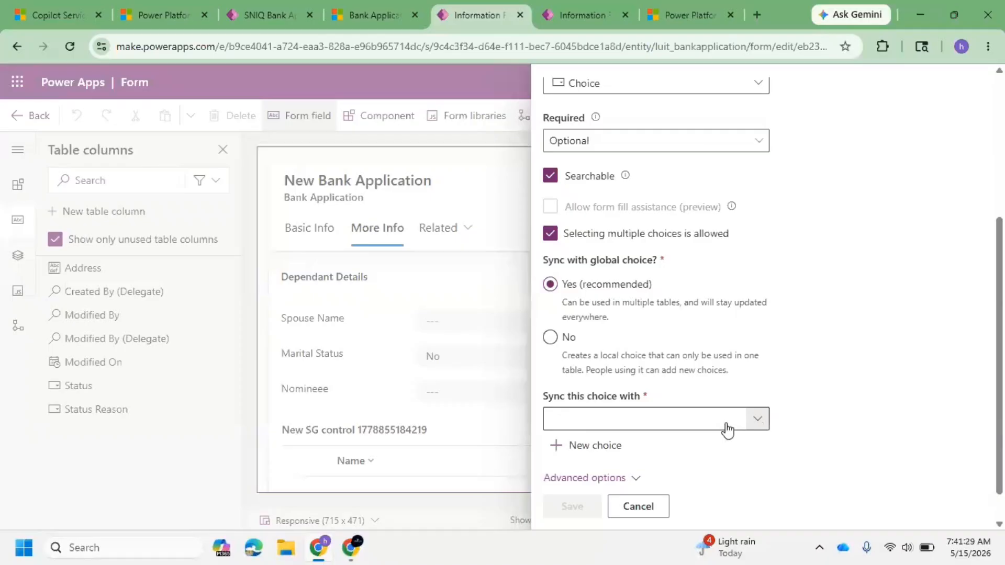
# Step: Sync the Nominee choice with the global Application Relationships choice
pyautogui.click(702, 423)
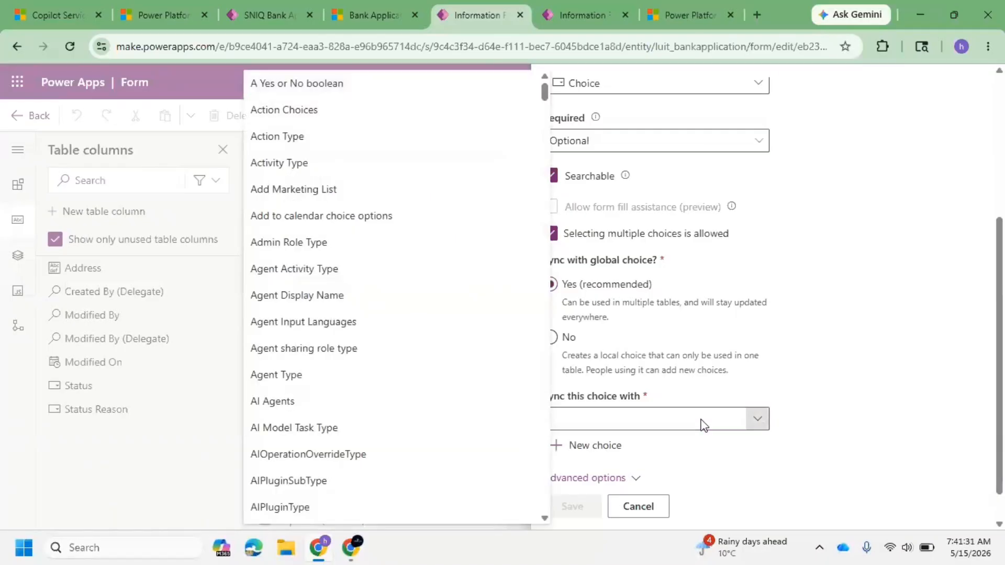
pyautogui.click(703, 425)
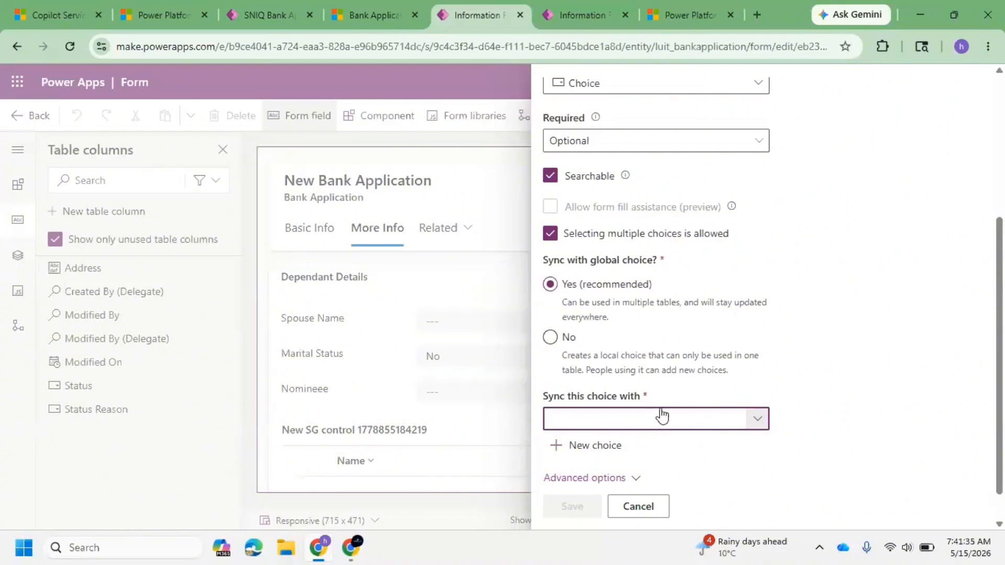
pyautogui.click(754, 417)
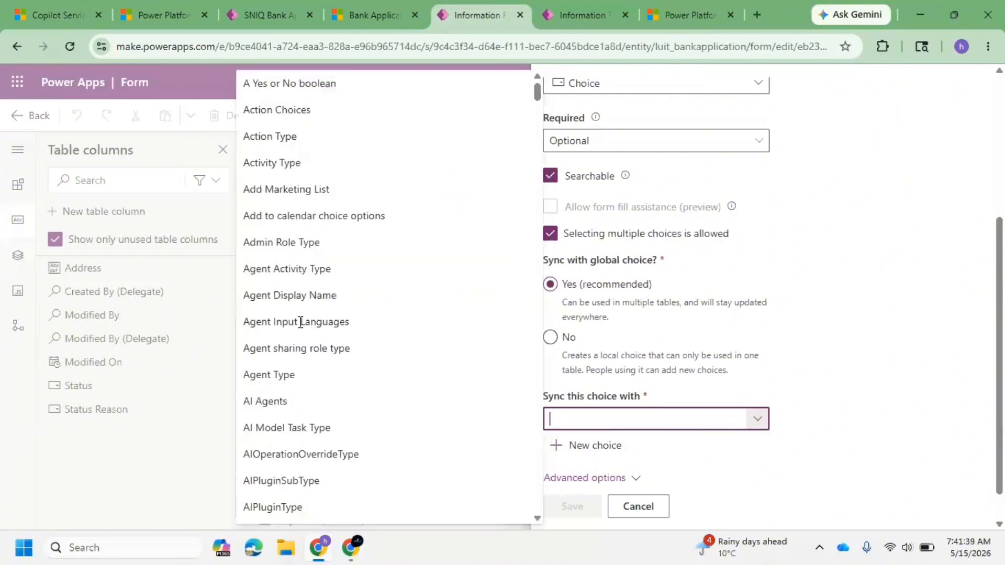
pyautogui.click(328, 359)
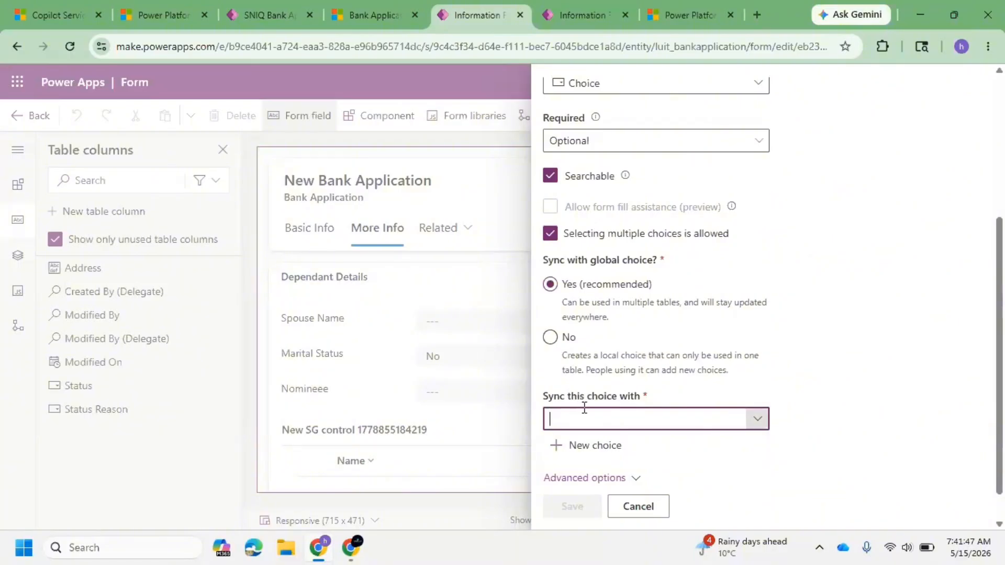
pyautogui.click(757, 421)
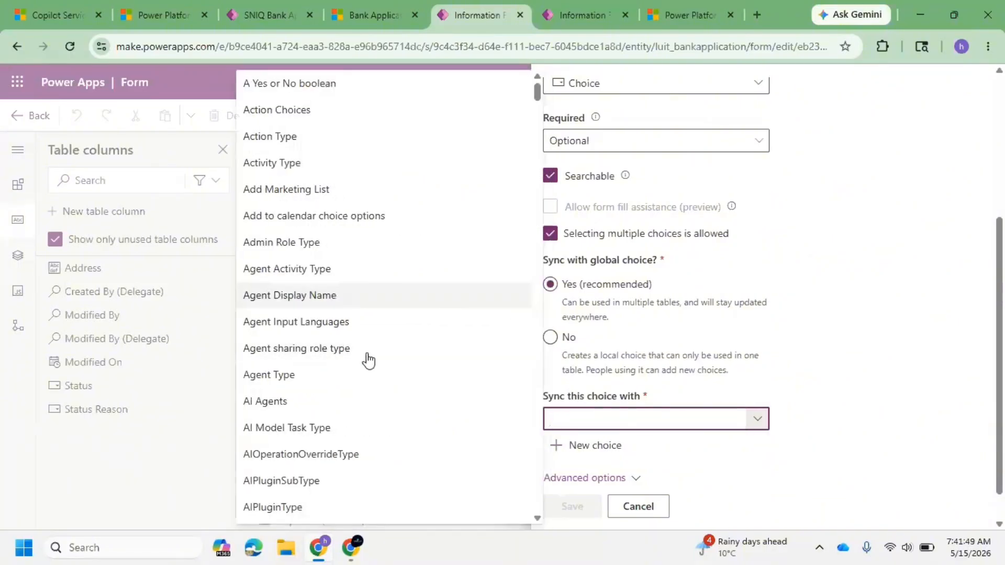
pyautogui.scroll(-3, 366, 357)
pyautogui.scroll(-6, 368, 358)
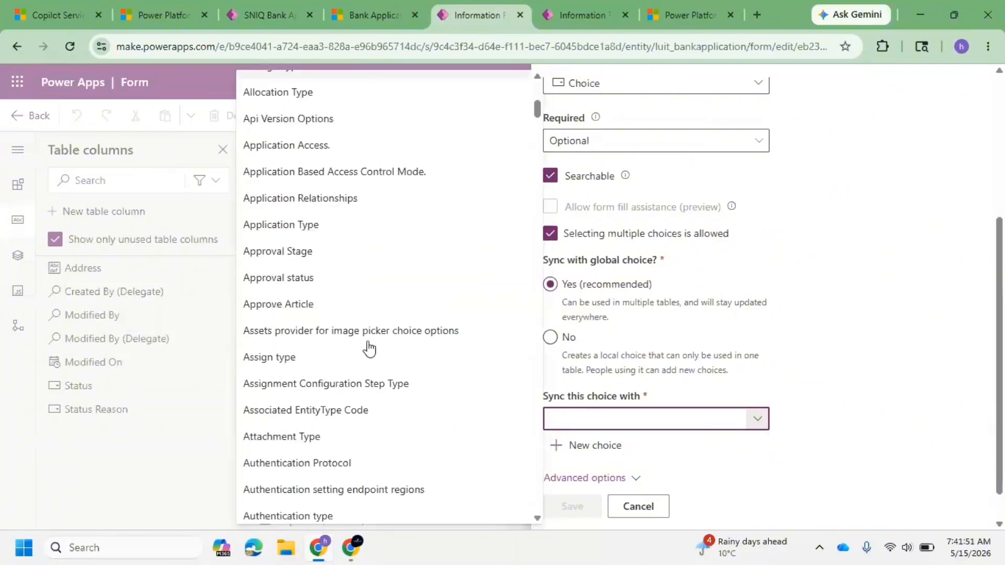
pyautogui.moveTo(355, 198)
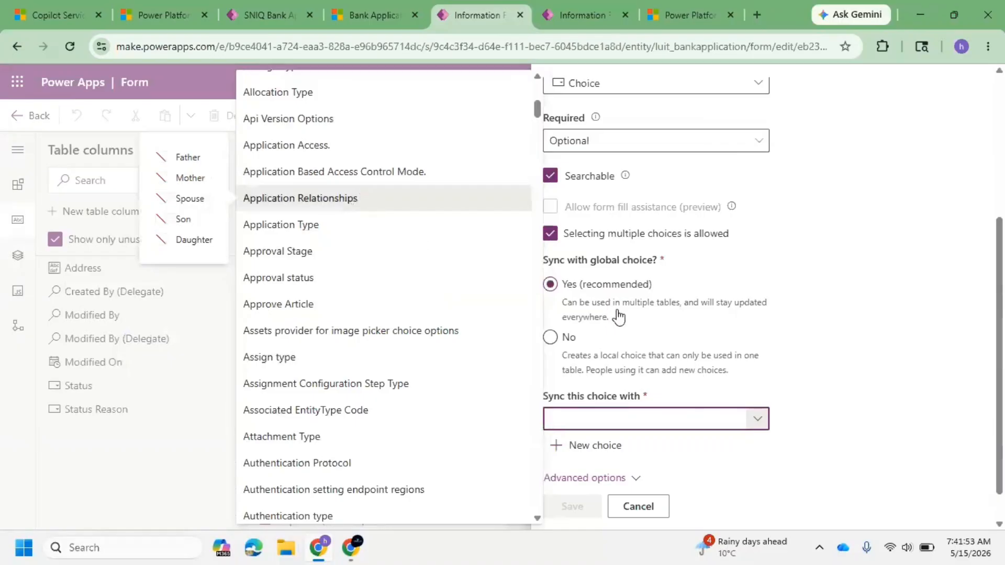
pyautogui.click(618, 316)
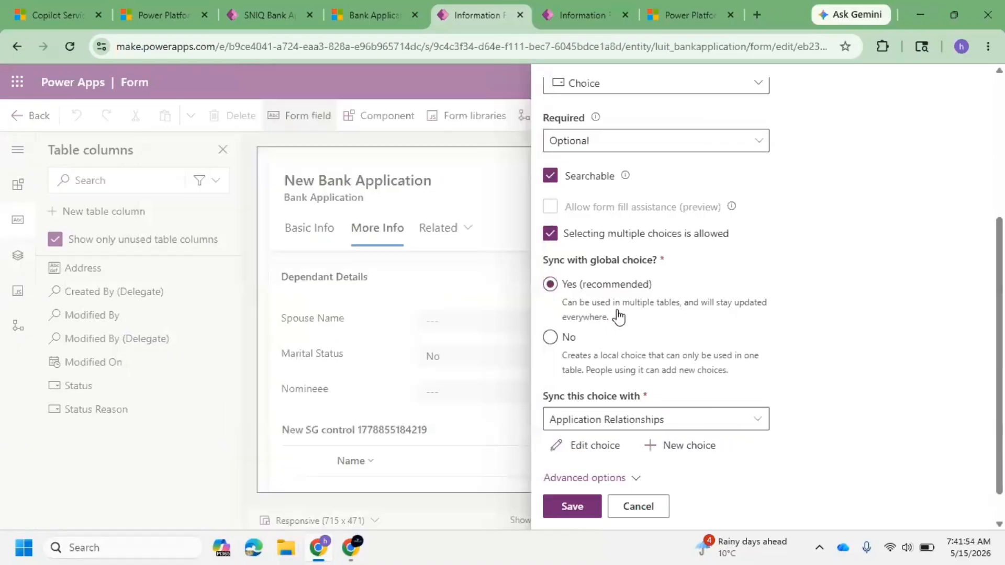
# Step: Expand the advanced options and save the new Nominee column
pyautogui.click(725, 356)
pyautogui.scroll(-1, 688, 327)
pyautogui.click(619, 451)
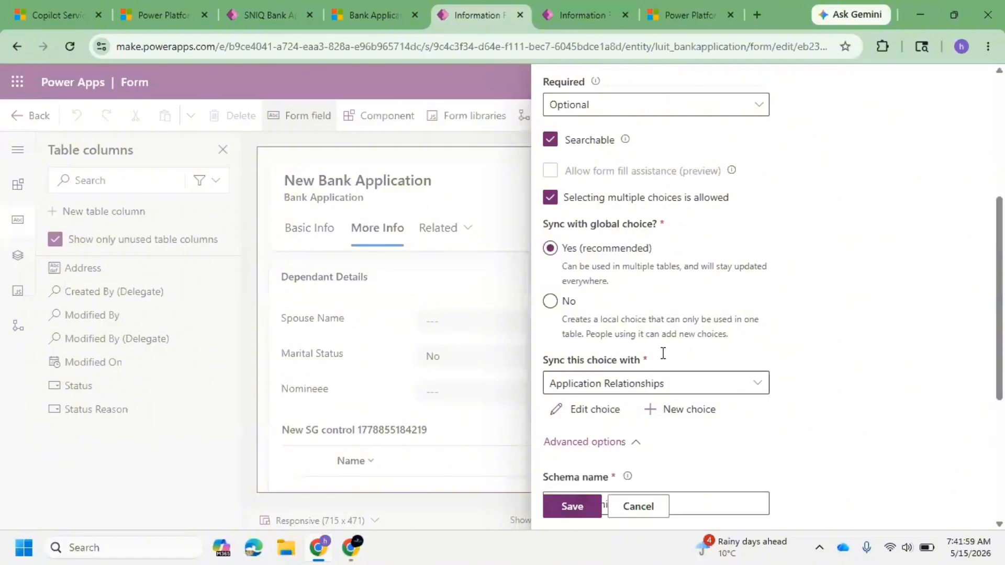
pyautogui.scroll(-4, 643, 382)
pyautogui.click(569, 507)
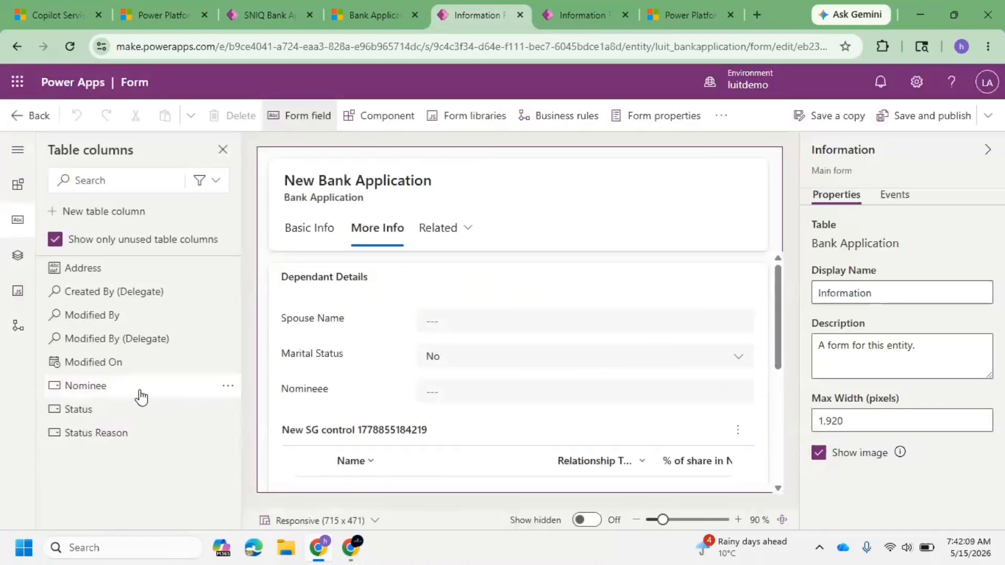
# Step: Replace the Nomineee field in Dependant Details with the new Nominee column
pyautogui.moveTo(146, 385); pyautogui.dragTo(381, 388)
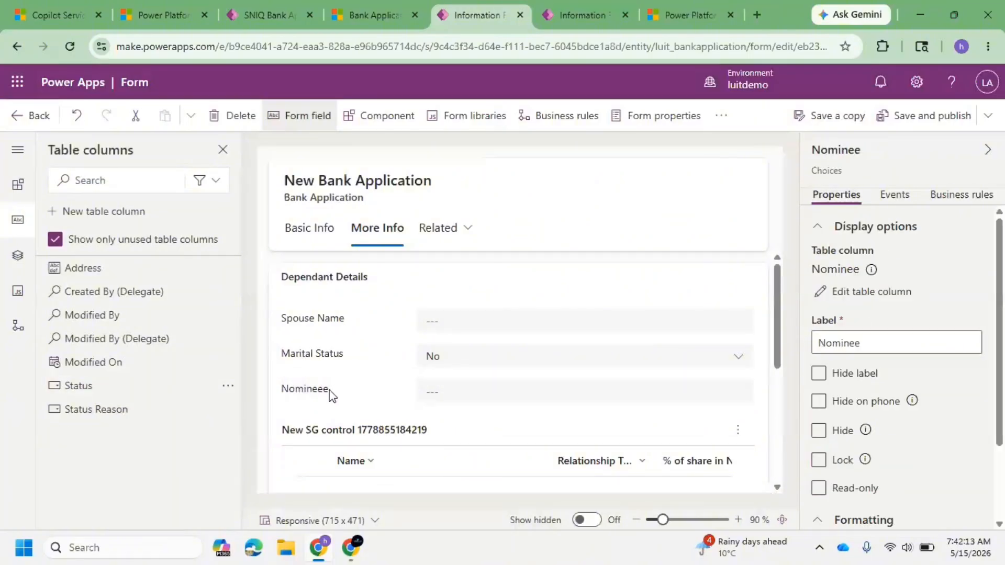
pyautogui.click(359, 389)
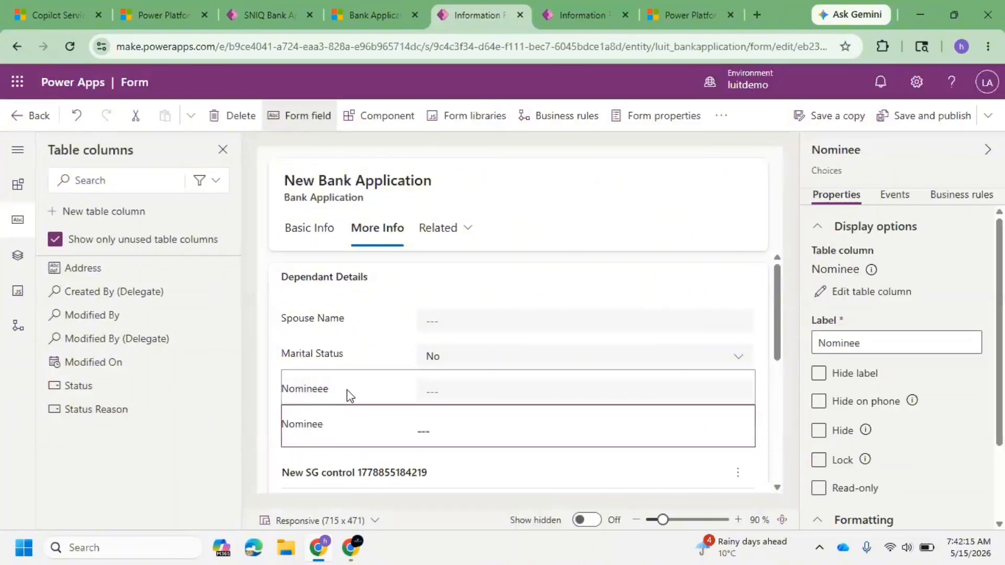
pyautogui.click(230, 116)
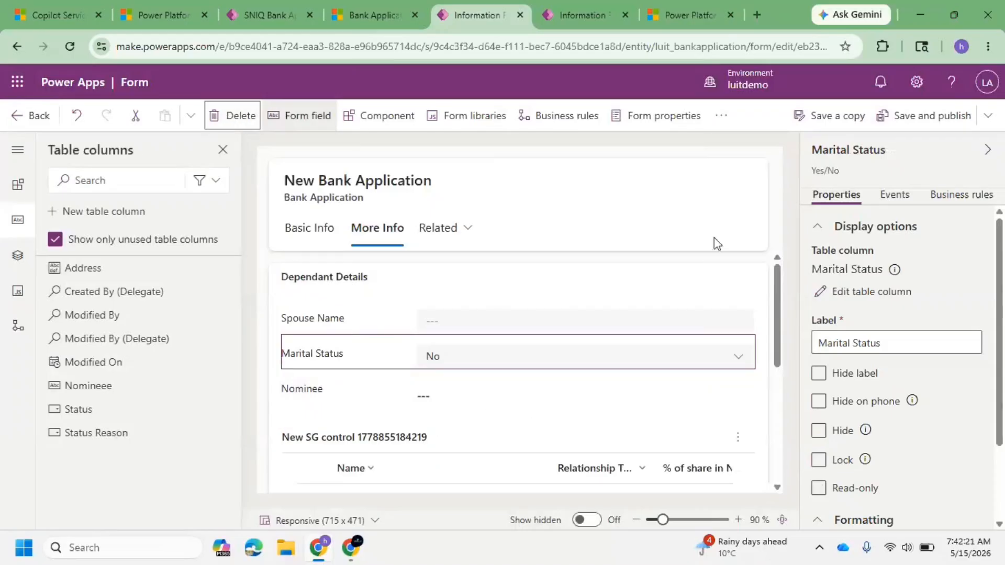
# Step: Move the Marital Status field above Spouse Name in the Dependant Details section
pyautogui.moveTo(406, 359); pyautogui.dragTo(411, 325)
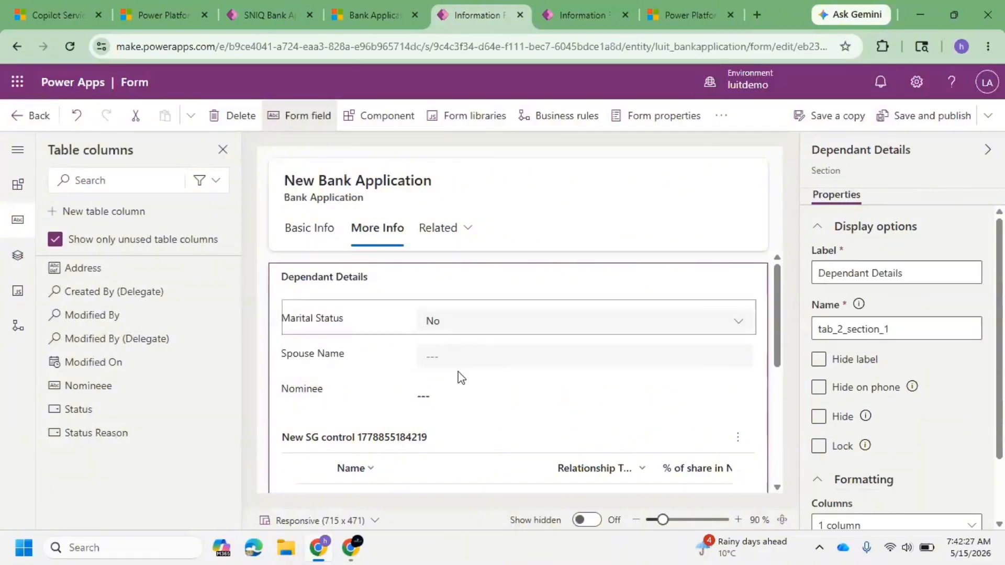
pyautogui.scroll(-3, 476, 372)
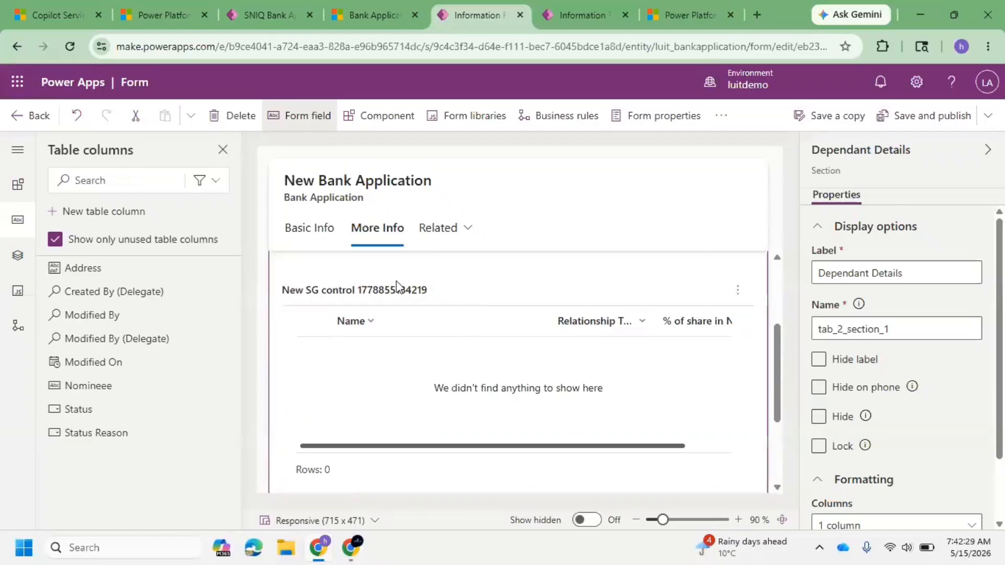
pyautogui.scroll(3, 388, 356)
# Step: Rename the dependants subgrid label to Nominee details
pyautogui.click(376, 443)
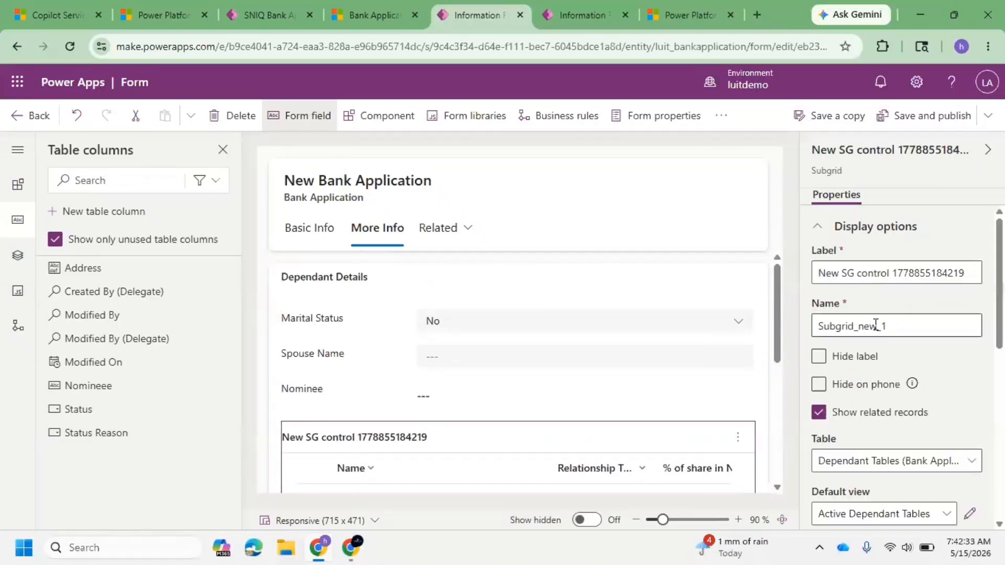
pyautogui.click(876, 274)
pyautogui.hotkey('ctrl', 'a')
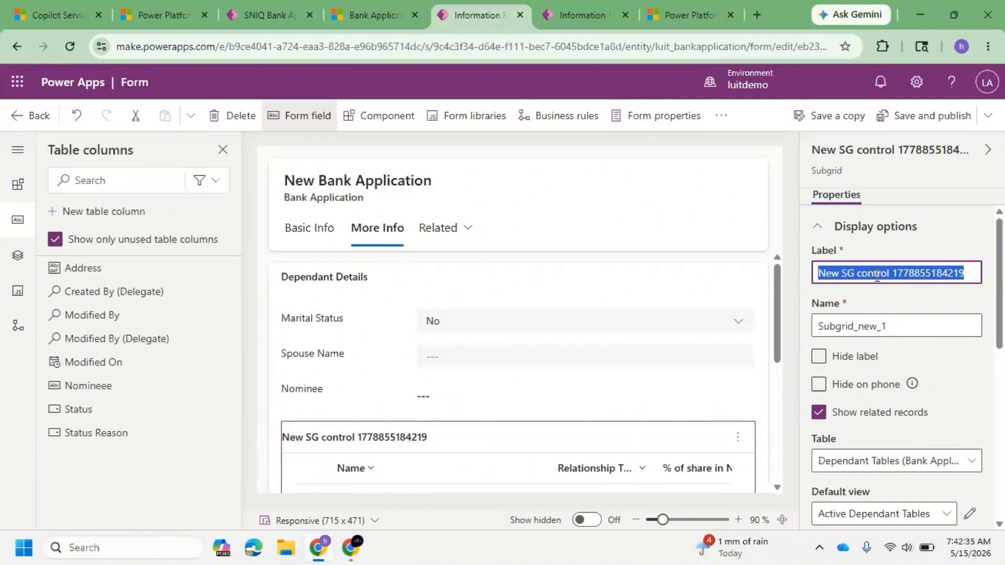
pyautogui.write('Name')
pyautogui.press('BackSpace')
pyautogui.press('BackSpace')
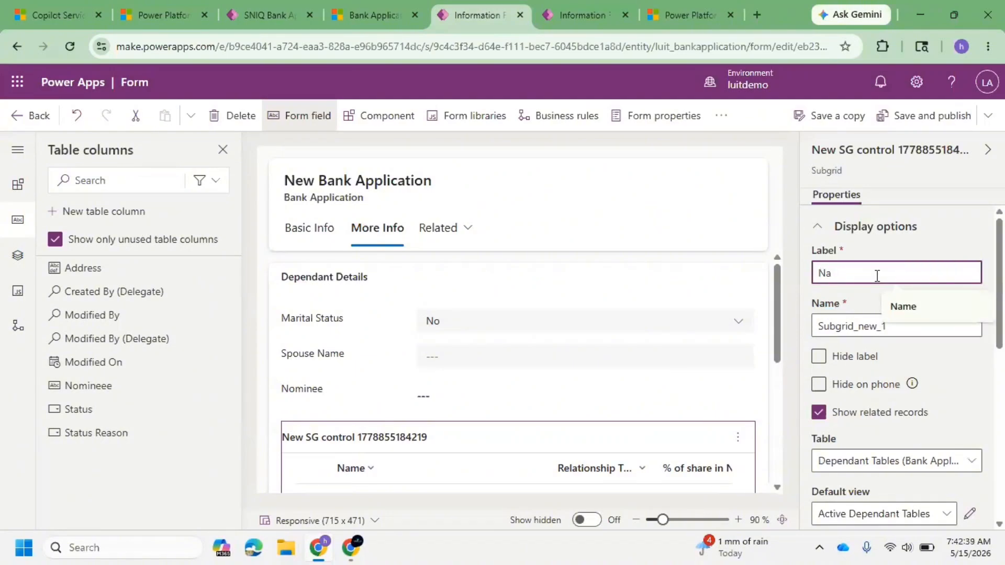
pyautogui.press('BackSpace')
pyautogui.write('ominee details')
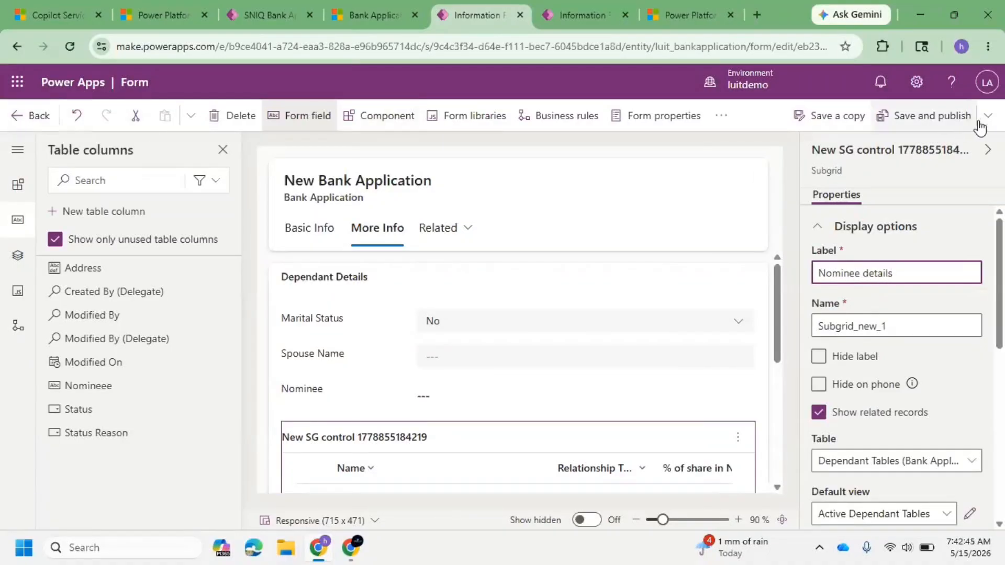
# Step: Save and publish the Information form
pyautogui.click(954, 121)
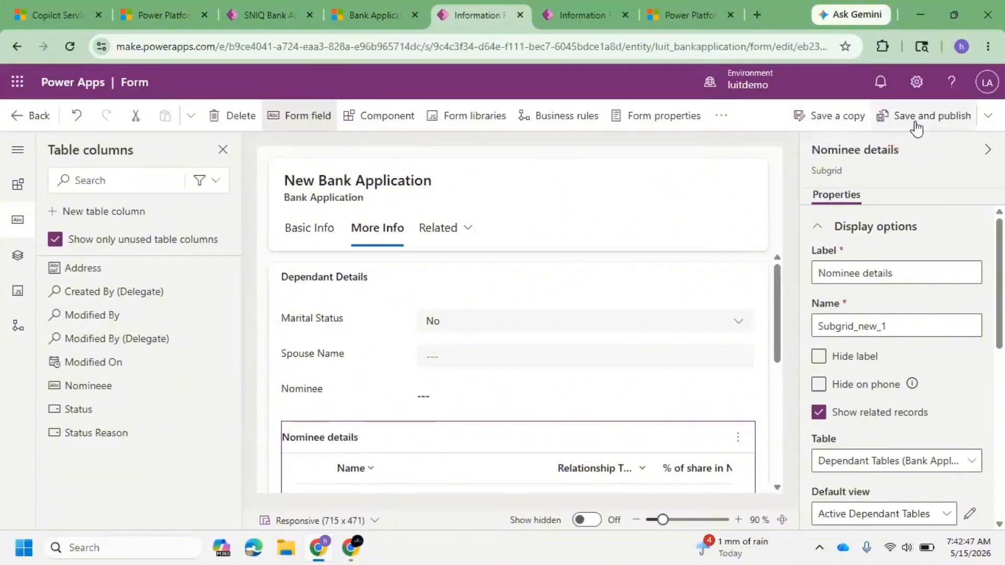
pyautogui.click(915, 128)
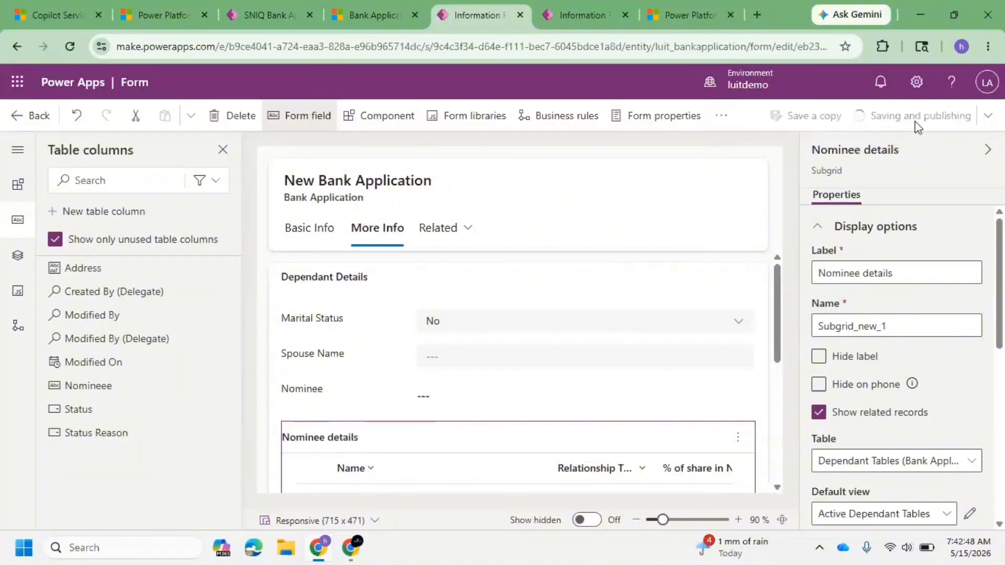
pyautogui.click(363, 9)
pyautogui.click(469, 14)
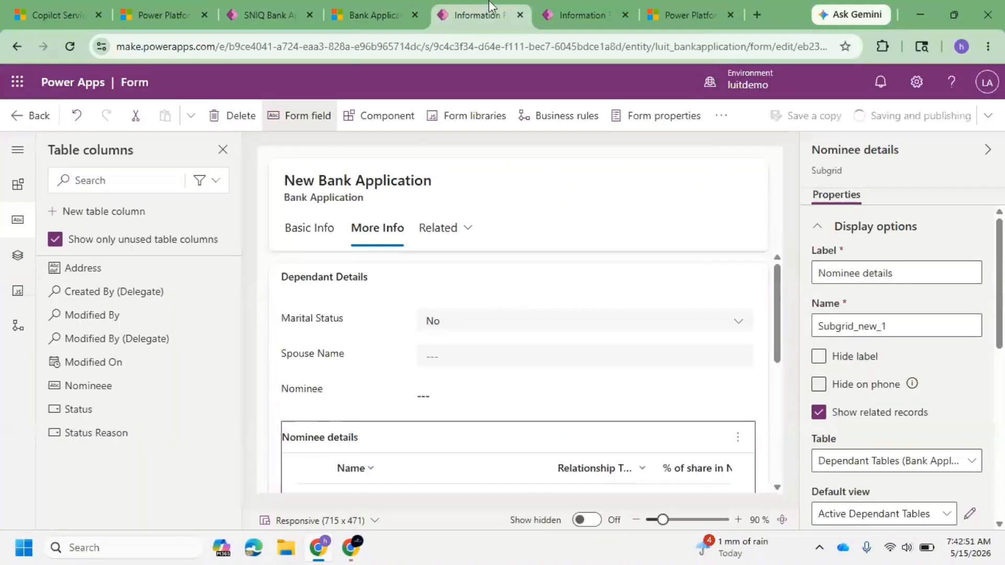
# Step: Switch to the bank application record in the SNIQ Bank Application App and refresh it
pyautogui.click(384, 16)
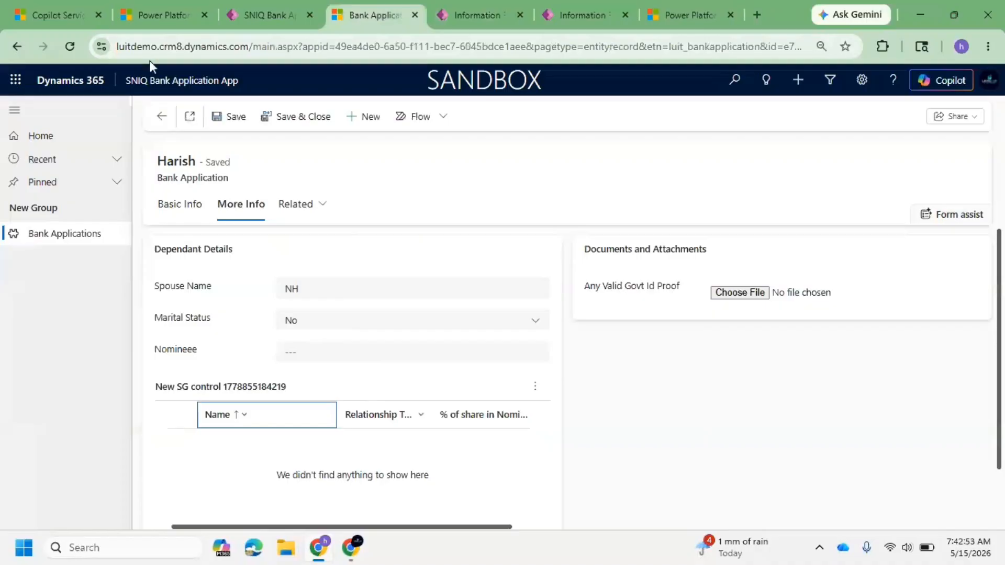
pyautogui.click(61, 44)
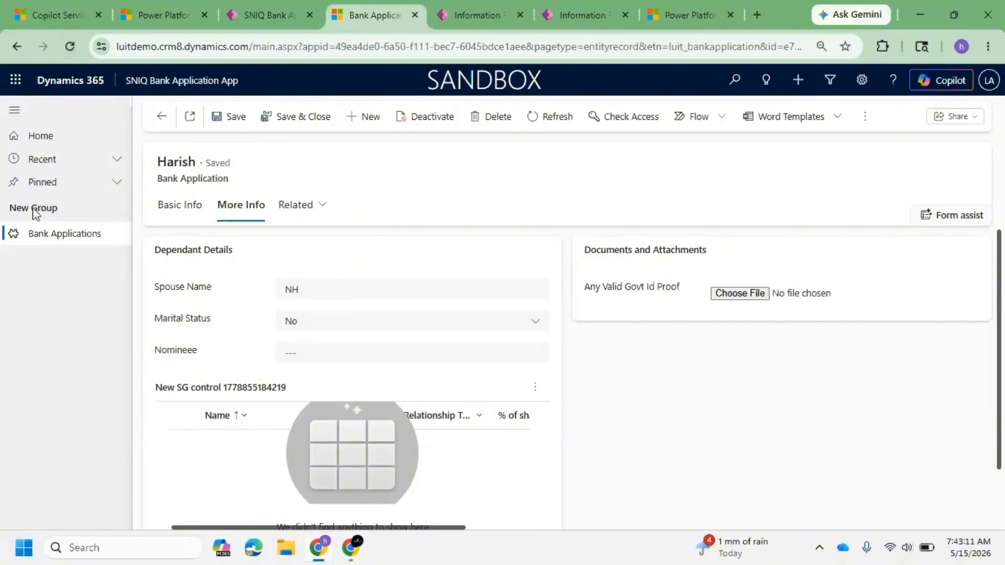
pyautogui.click(469, 12)
pyautogui.click(374, 15)
pyautogui.click(71, 47)
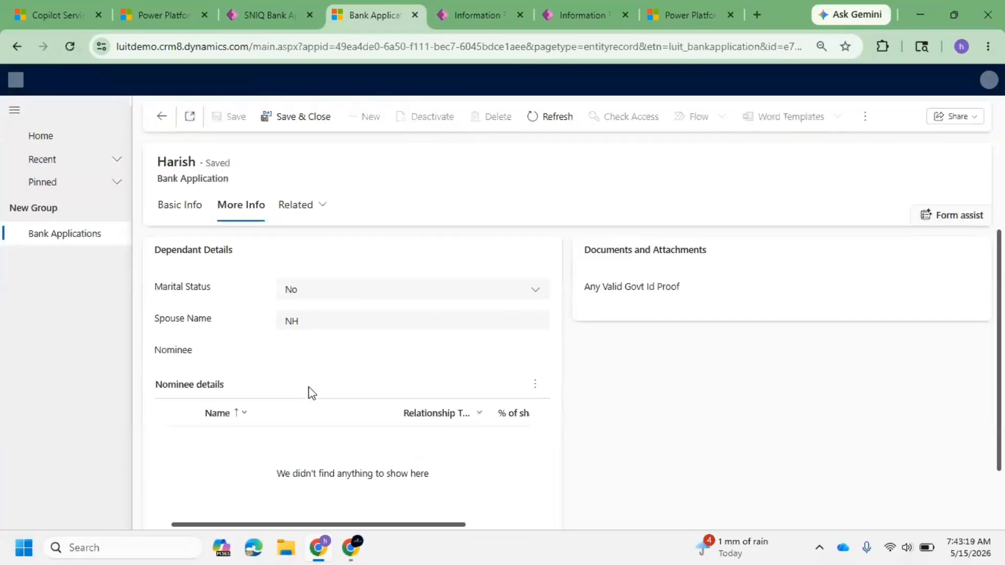
# Step: Try switching the record's Marital Status between Yes and No on the More Info tab
pyautogui.click(178, 207)
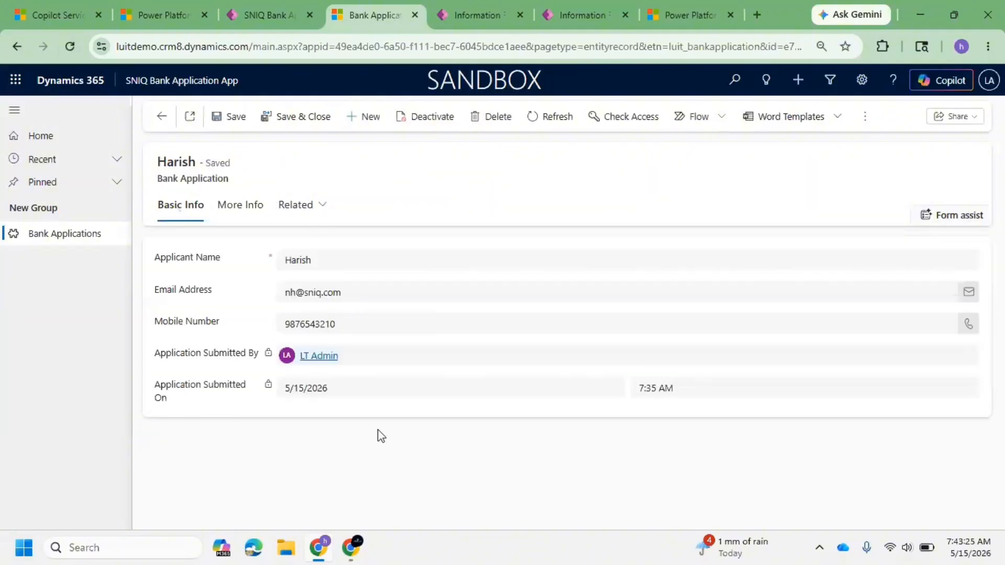
pyautogui.click(232, 223)
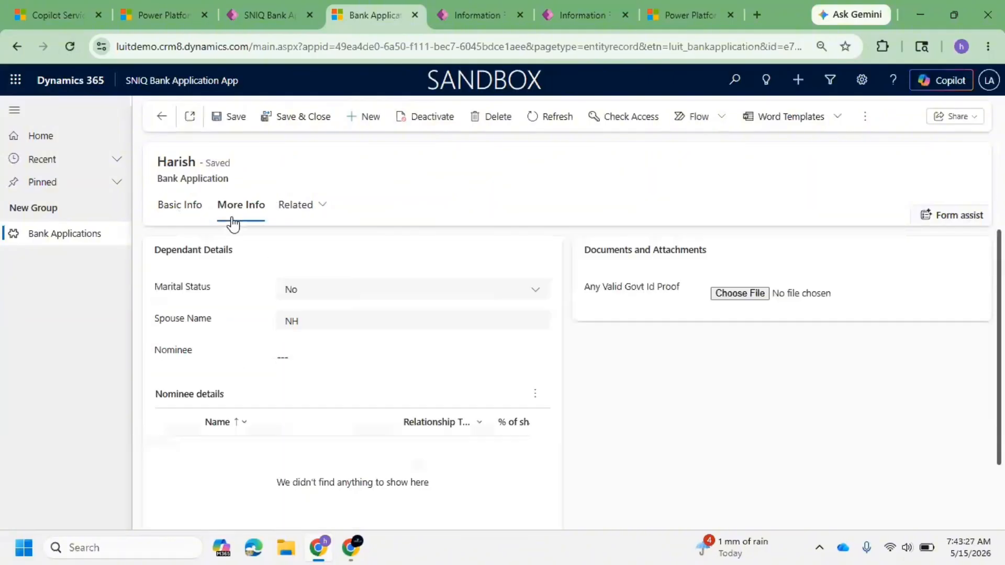
pyautogui.click(343, 289)
pyautogui.click(341, 335)
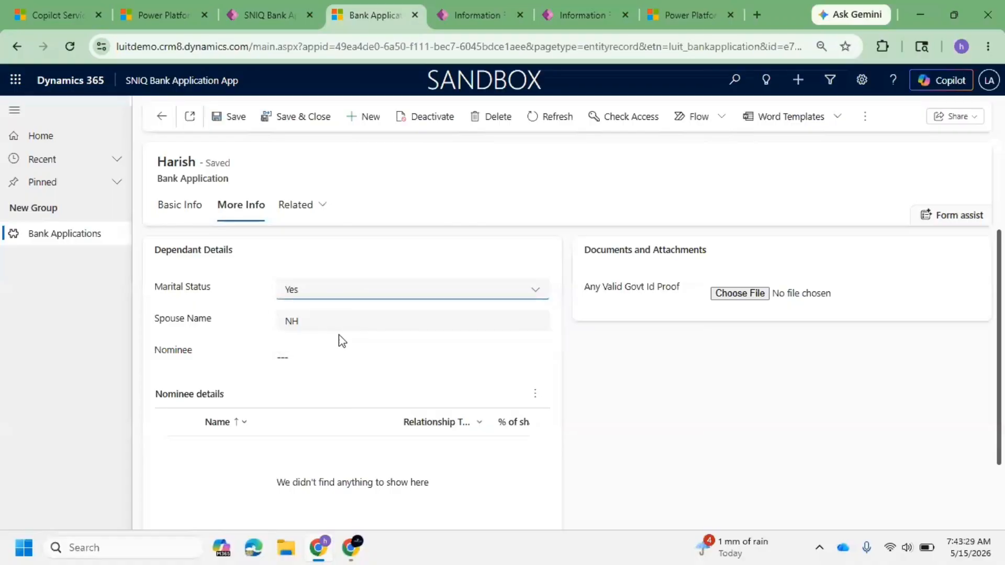
pyautogui.moveTo(252, 327); pyautogui.dragTo(156, 320)
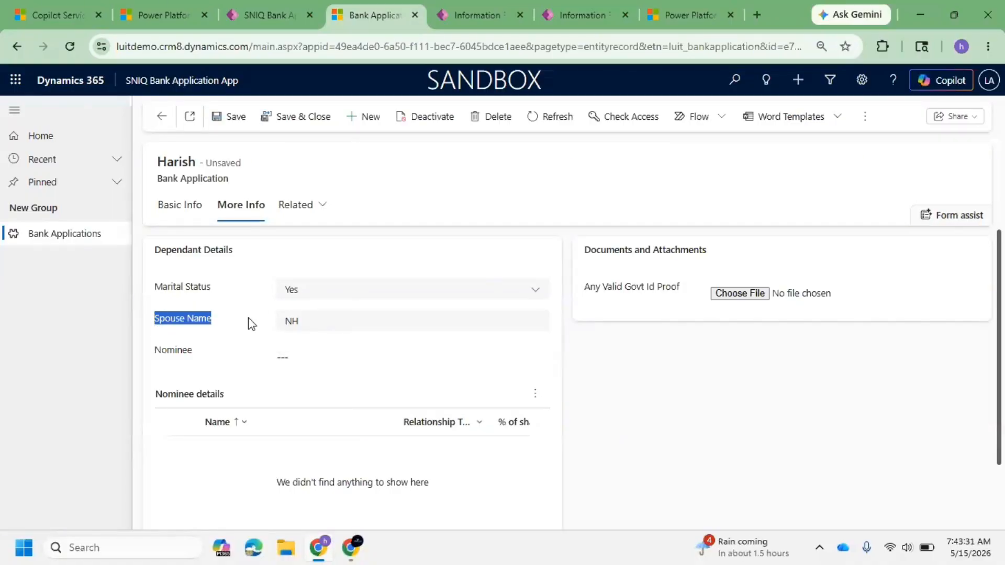
pyautogui.click(343, 292)
pyautogui.click(325, 314)
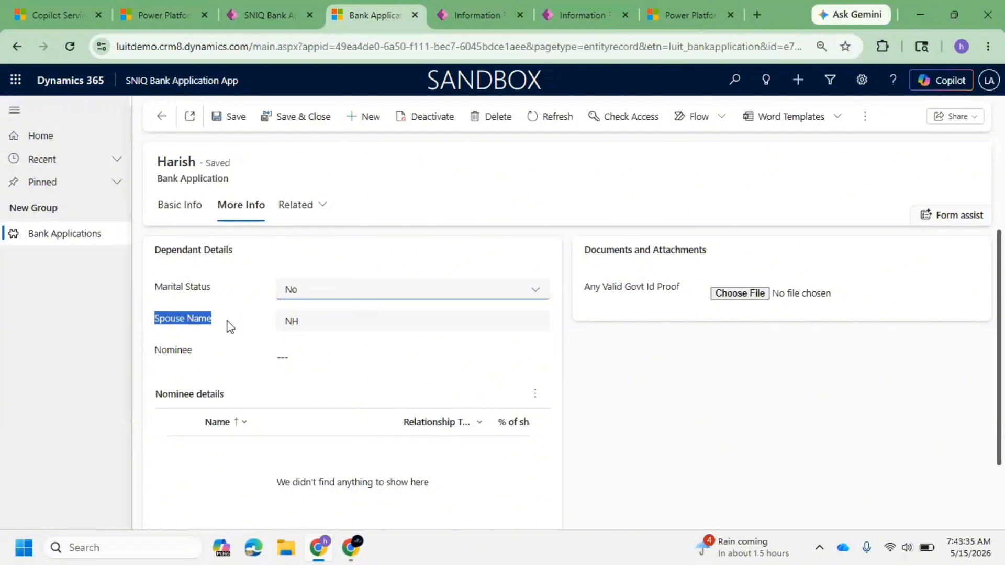
# Step: Set the record's Nominee choices to Mother and Spouse
pyautogui.click(287, 354)
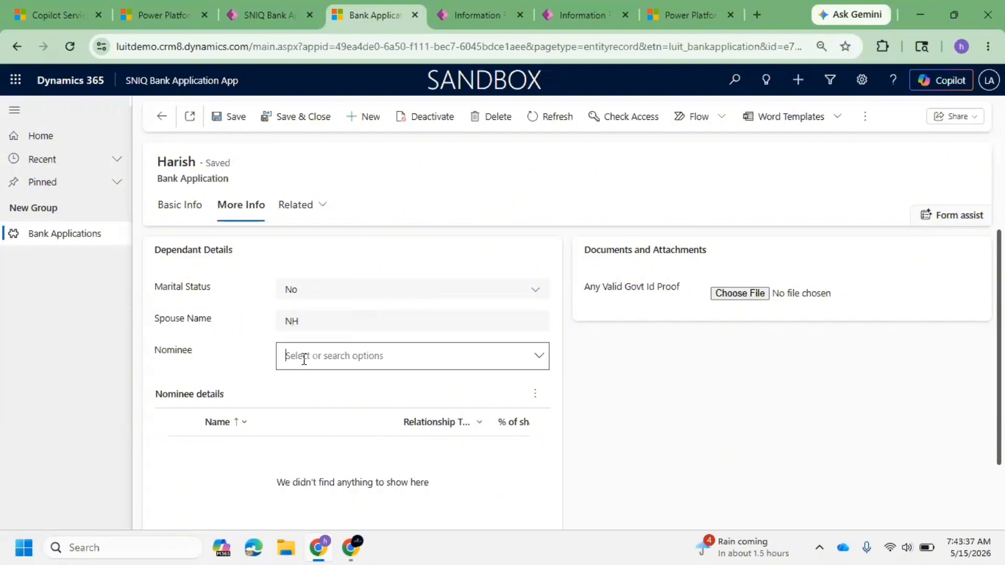
pyautogui.click(538, 363)
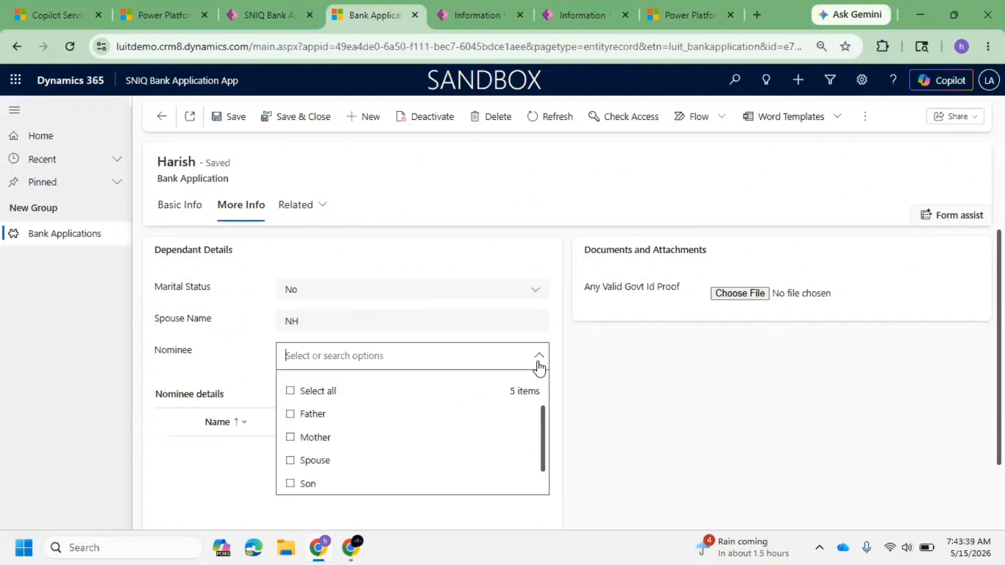
pyautogui.click(302, 415)
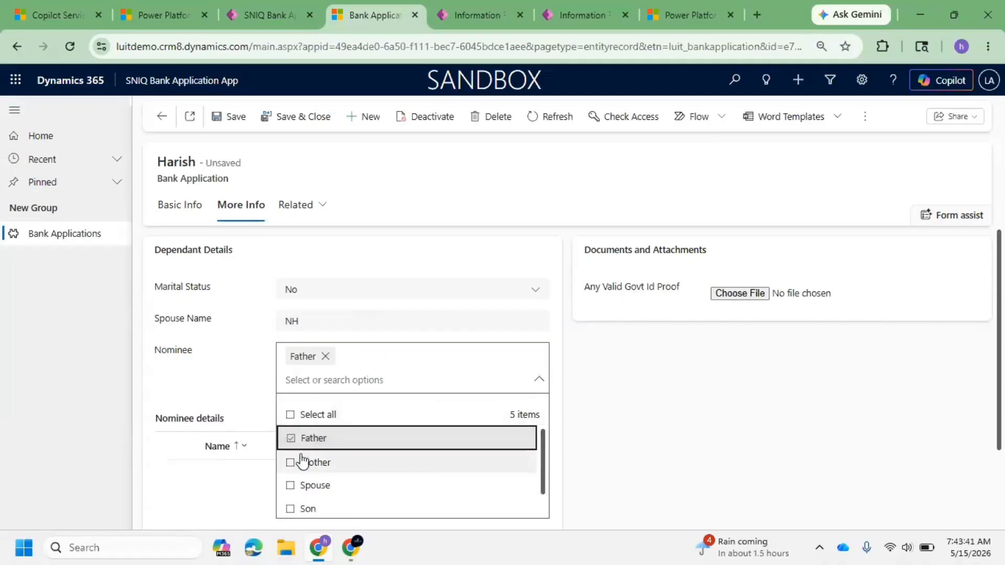
pyautogui.click(293, 462)
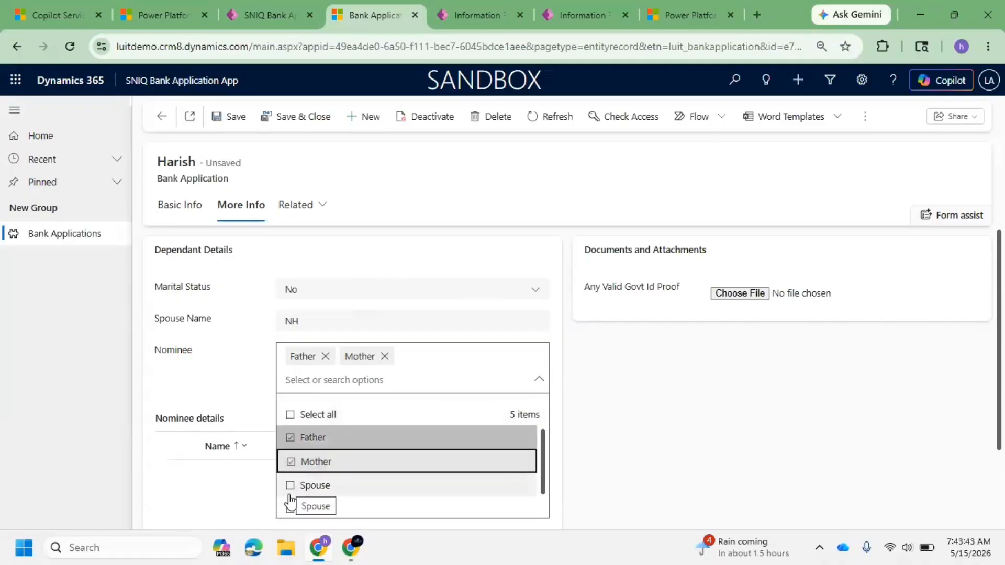
pyautogui.click(291, 484)
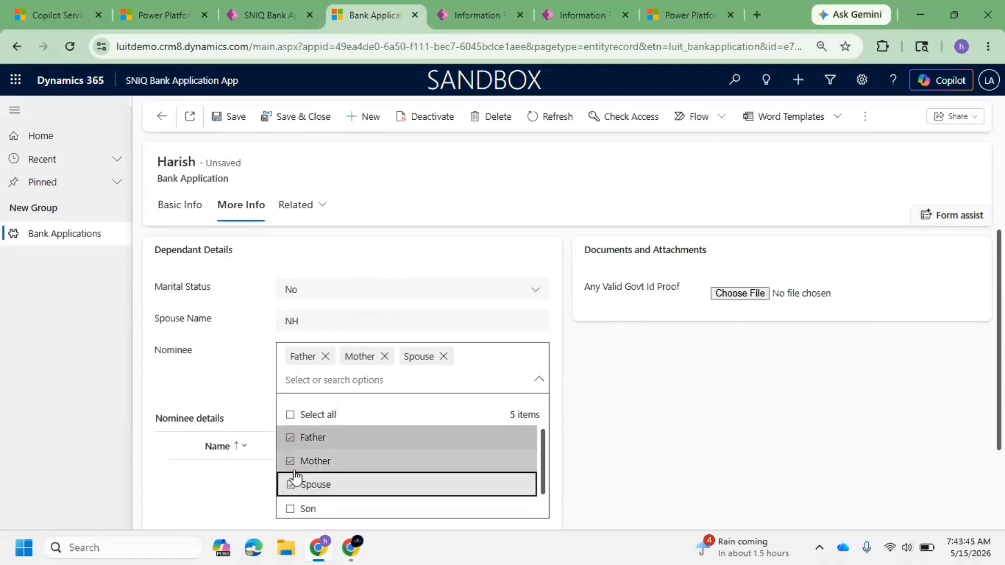
pyautogui.click(292, 462)
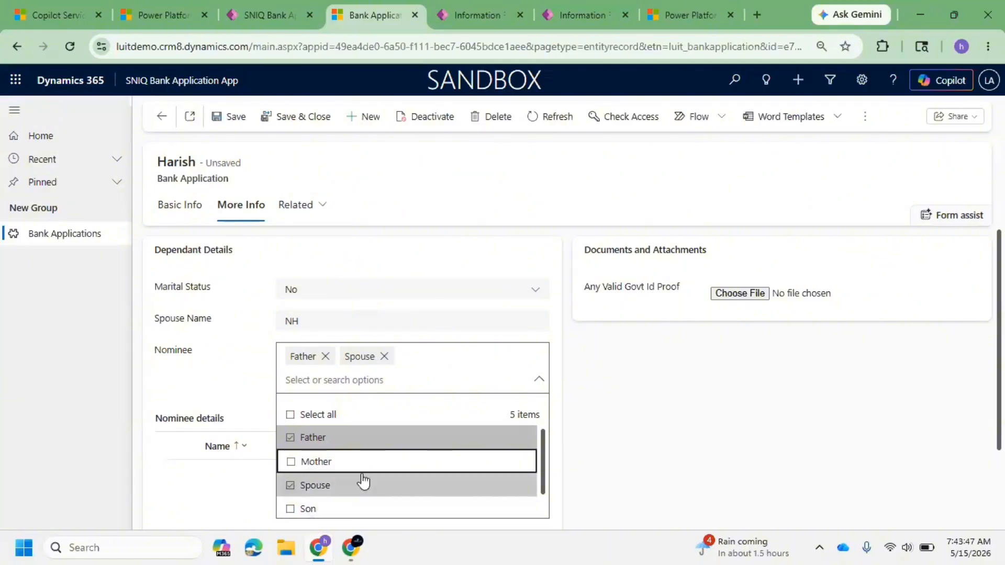
pyautogui.click(296, 440)
pyautogui.click(291, 462)
pyautogui.click(241, 385)
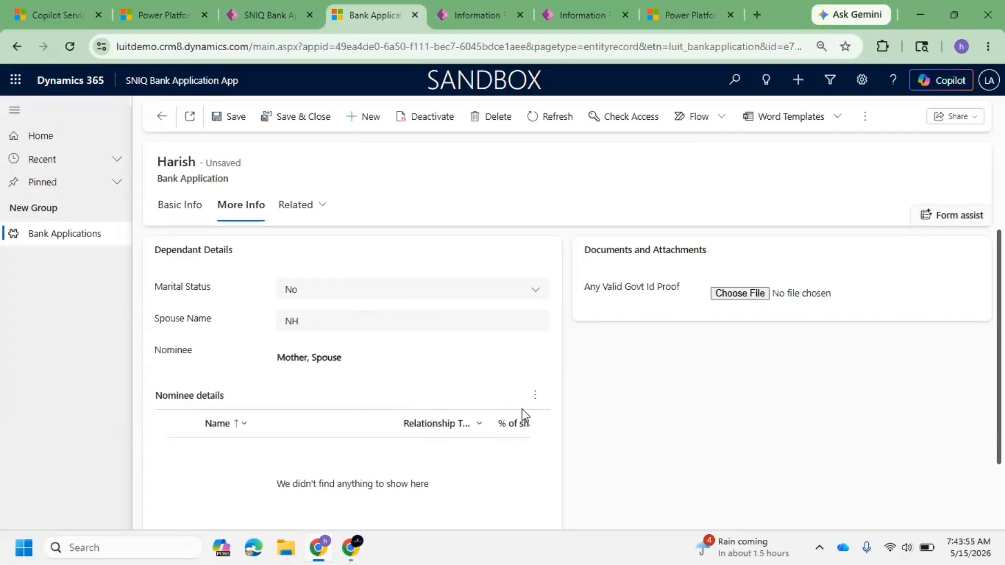
# Step: Add a new nominee from the Nominee details subgrid with Relationship Type Father and 10% share, then save and close it
pyautogui.click(534, 395)
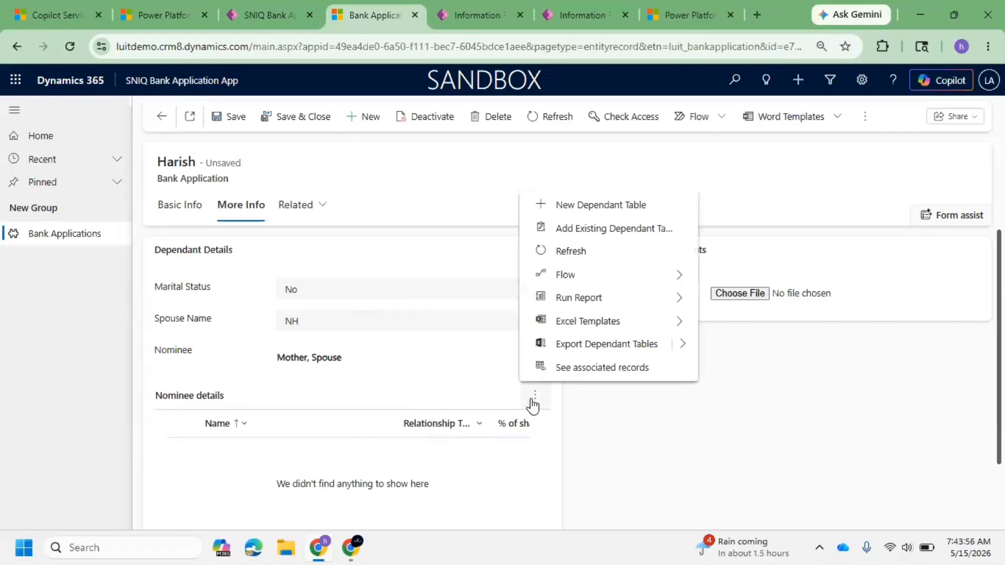
pyautogui.click(643, 205)
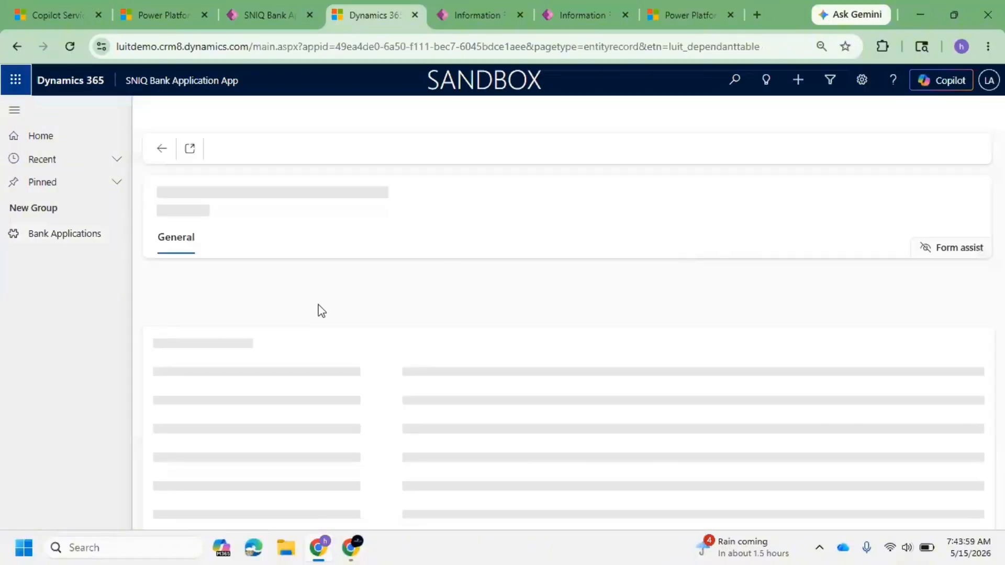
pyautogui.click(349, 303)
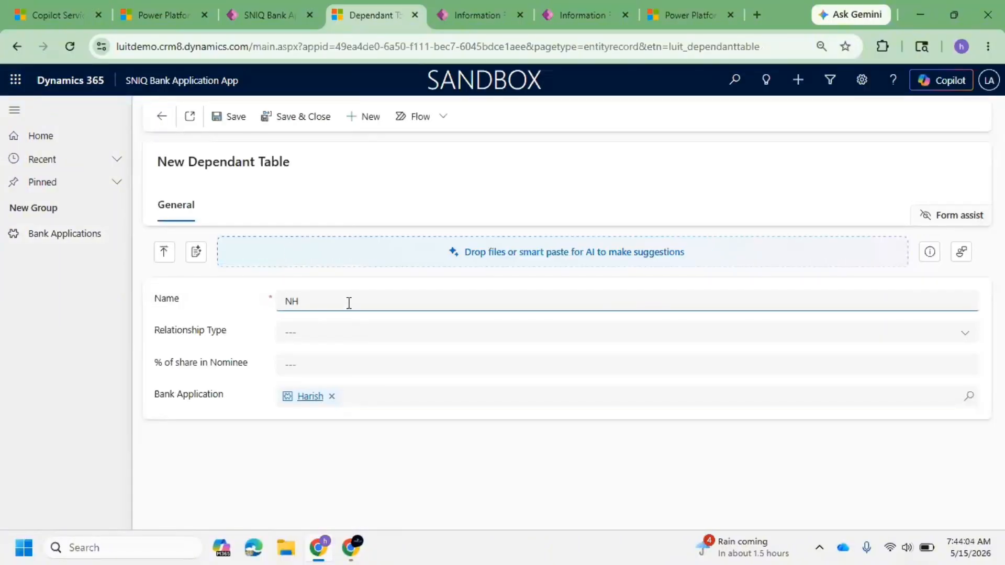
pyautogui.click(314, 335)
pyautogui.click(313, 379)
pyautogui.click(329, 361)
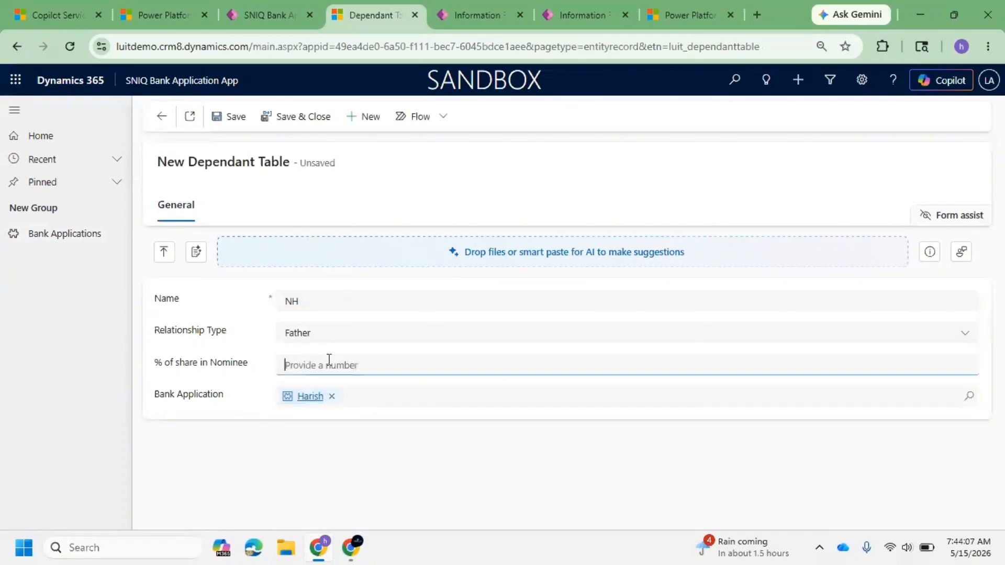
pyautogui.write('10')
pyautogui.click(271, 444)
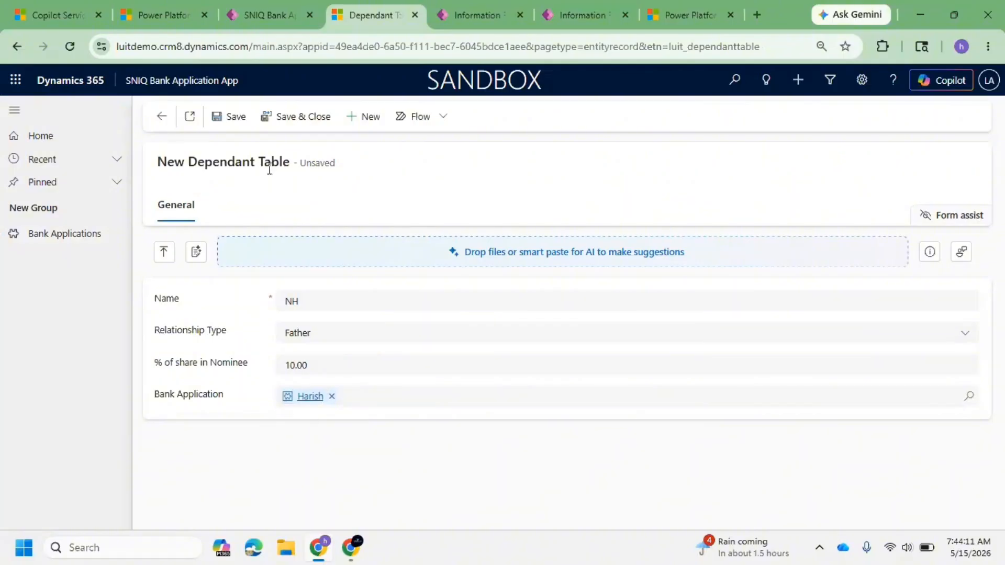
pyautogui.click(291, 123)
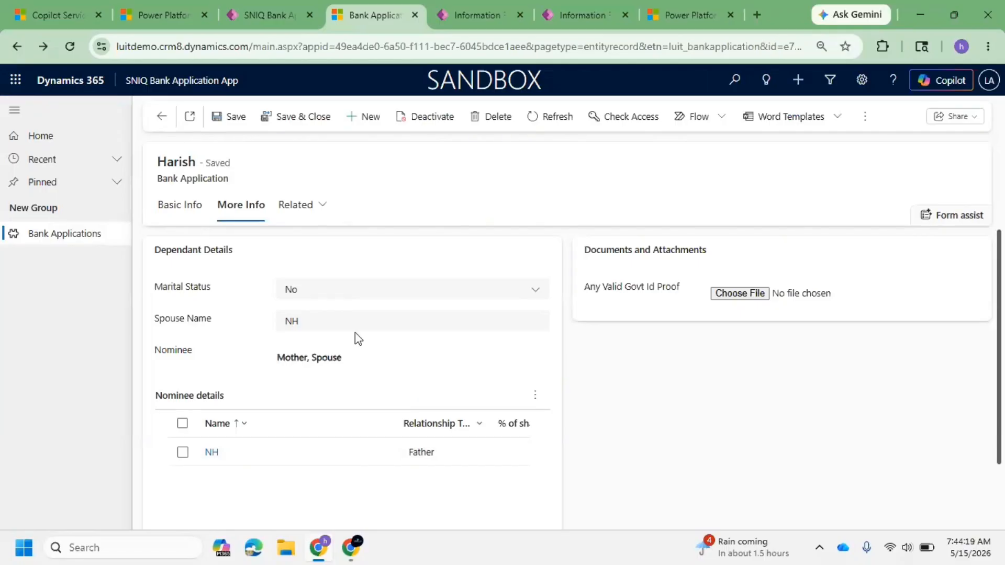
# Step: Toggle the record's Marital Status to Yes and back to No to check the Spouse Name field
pyautogui.click(354, 299)
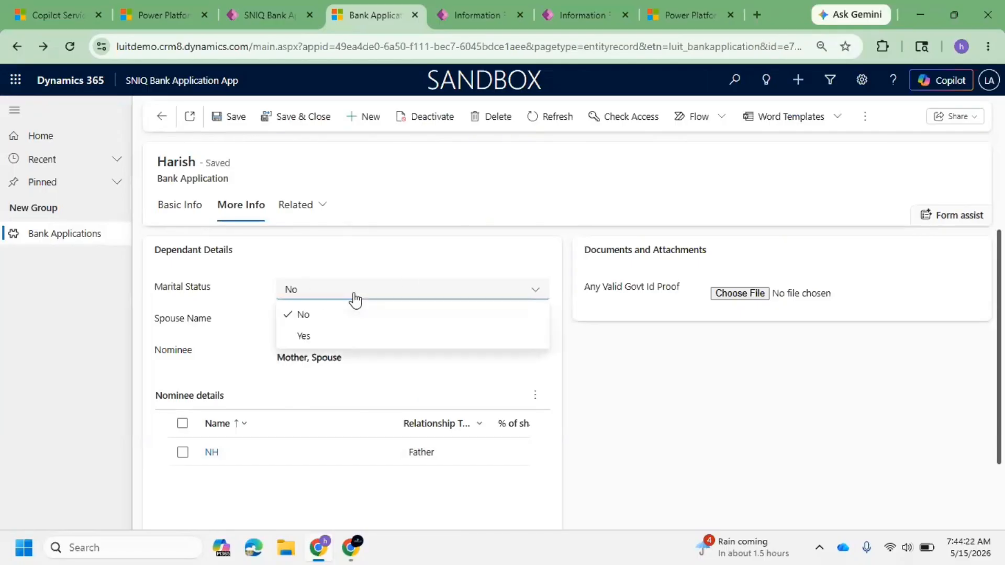
pyautogui.click(331, 340)
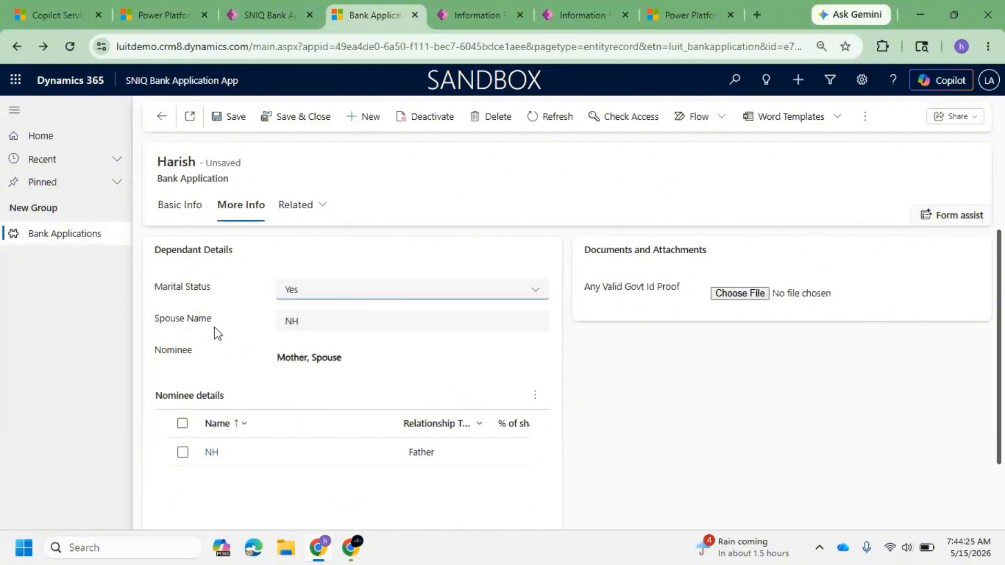
pyautogui.click(326, 292)
pyautogui.click(319, 314)
pyautogui.moveTo(147, 323); pyautogui.dragTo(535, 331)
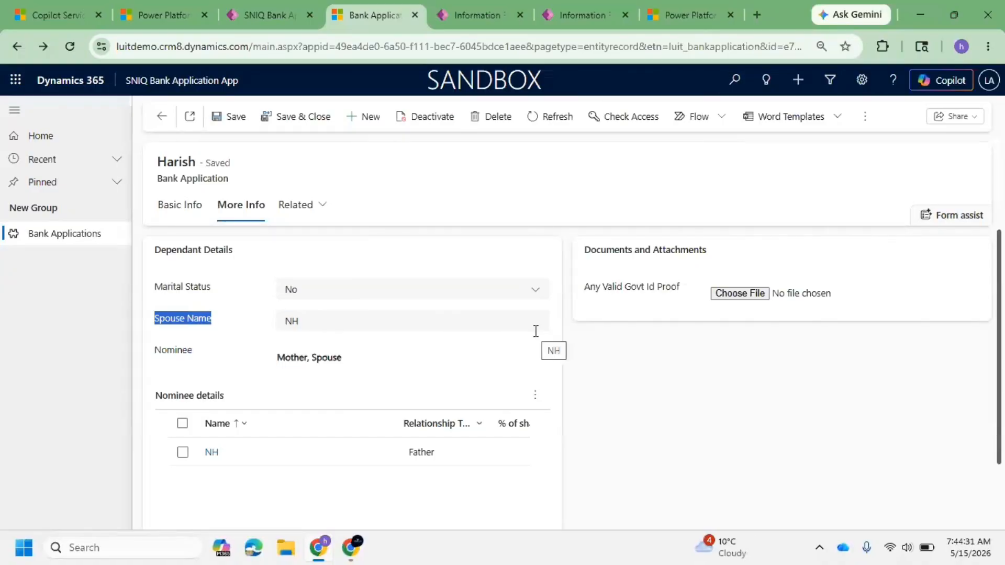
# Step: Leave the form designer, open the Bank Application table's business rules, and start a new business rule
pyautogui.click(477, 21)
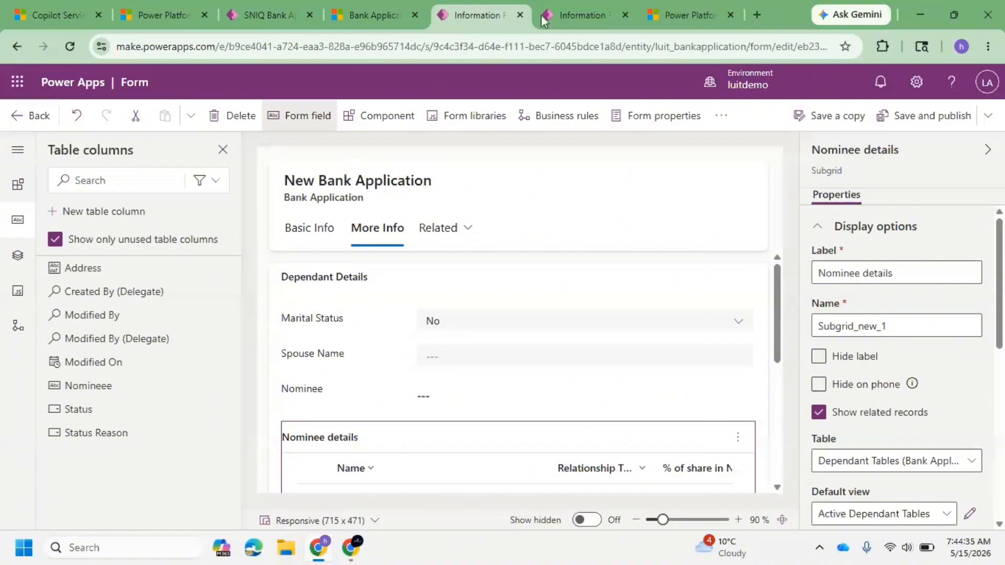
pyautogui.click(557, 8)
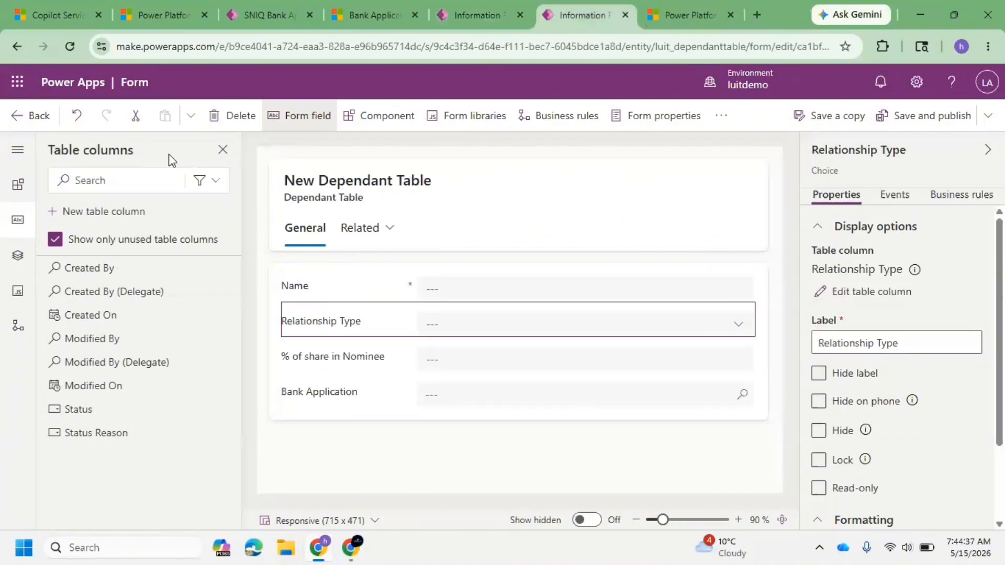
pyautogui.click(478, 12)
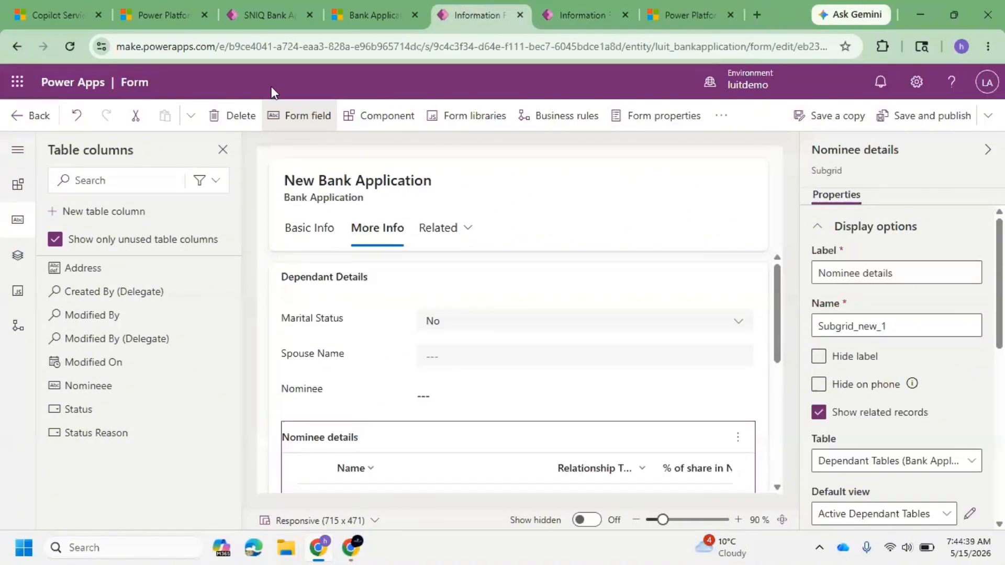
pyautogui.click(28, 116)
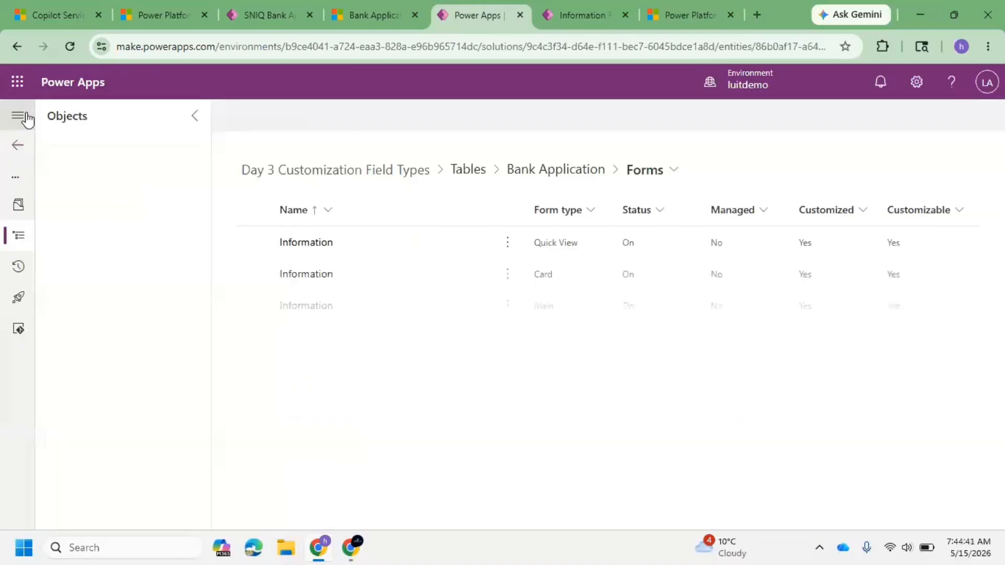
pyautogui.click(50, 374)
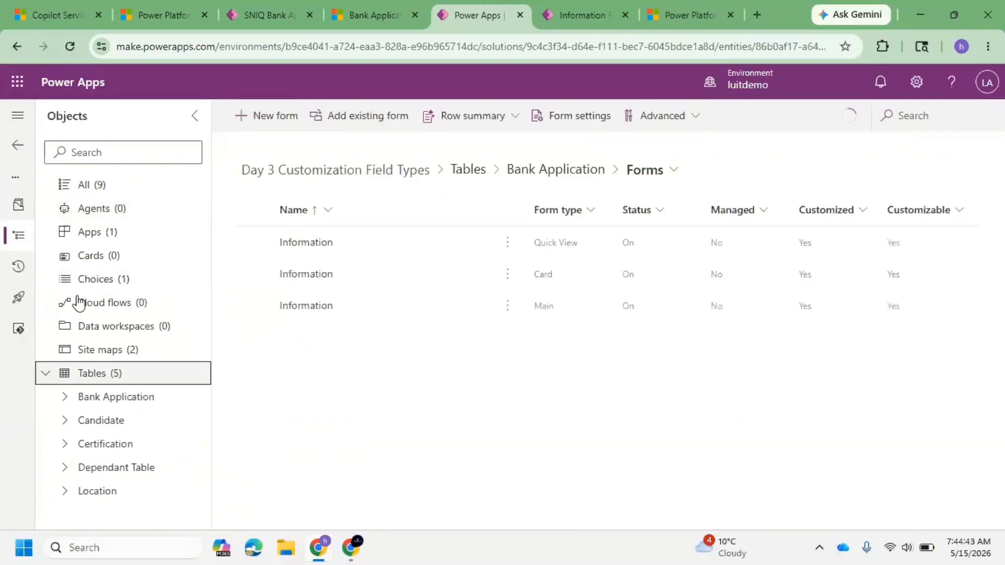
pyautogui.click(68, 397)
pyautogui.scroll(-3, 135, 321)
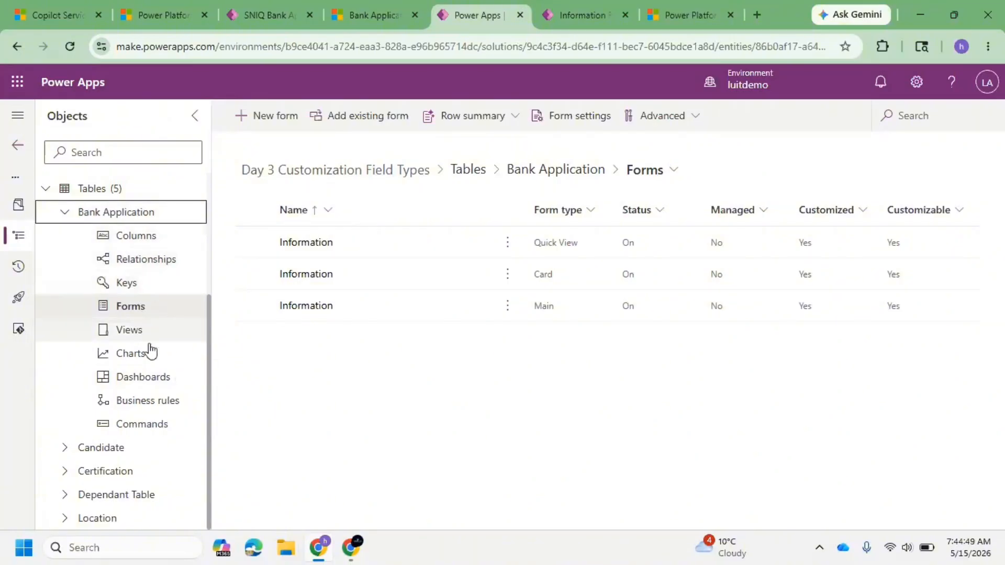
pyautogui.click(133, 405)
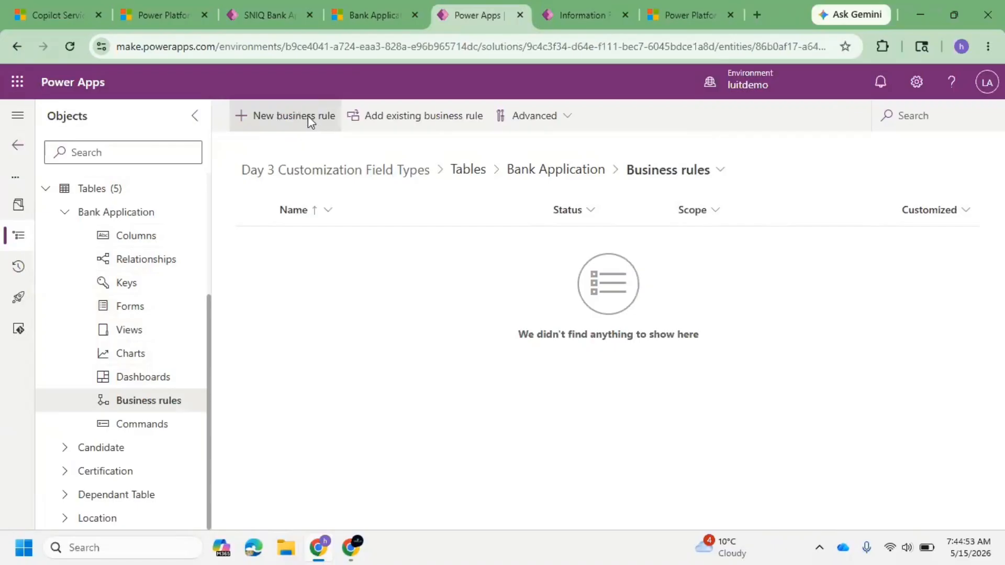
pyautogui.click(309, 120)
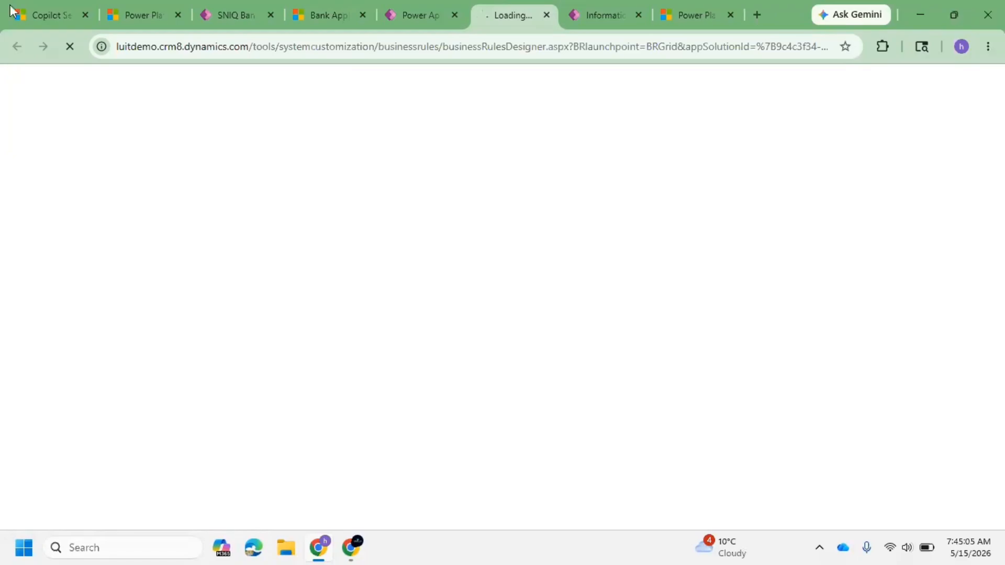
pyautogui.click(408, 15)
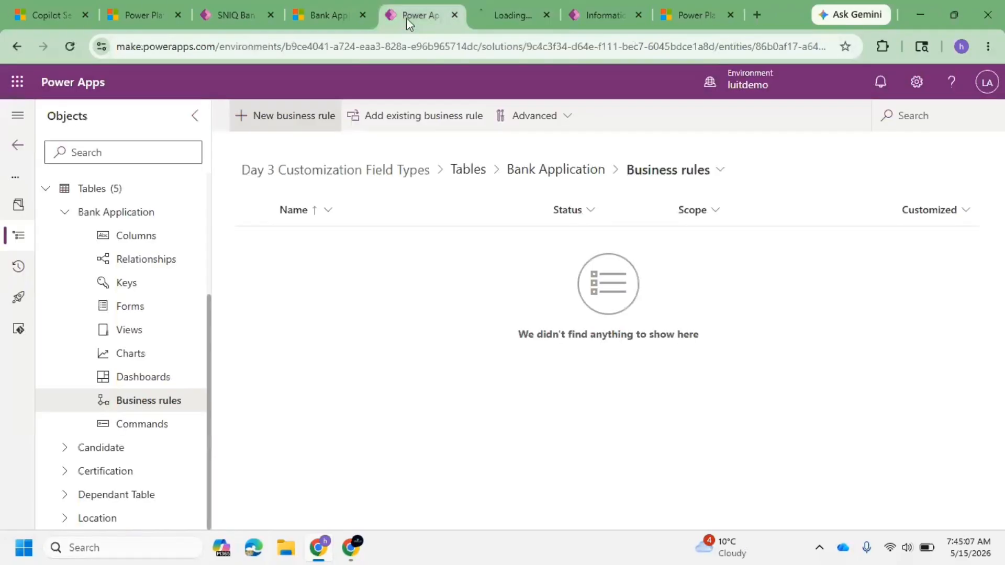
pyautogui.click(603, 354)
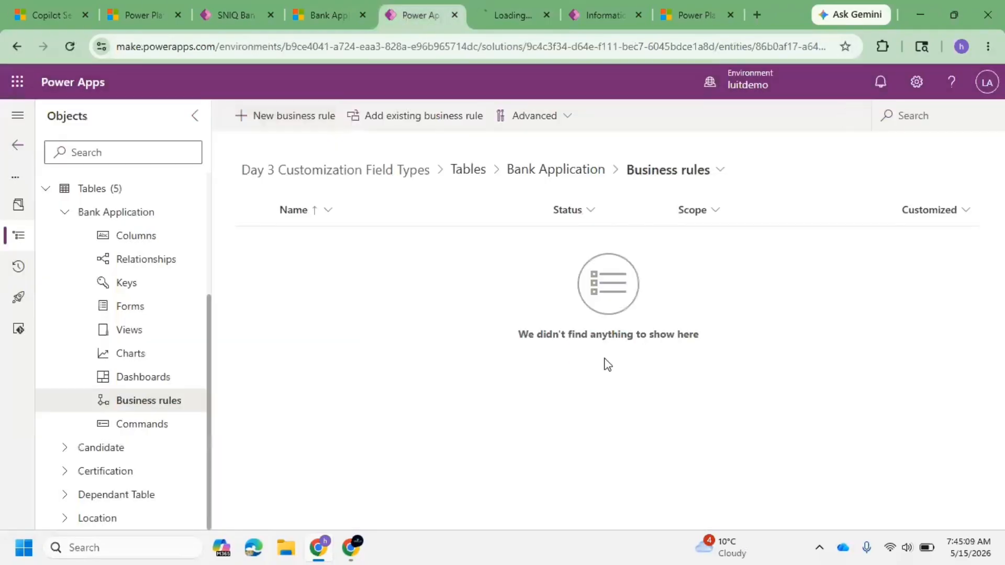
pyautogui.click(484, 7)
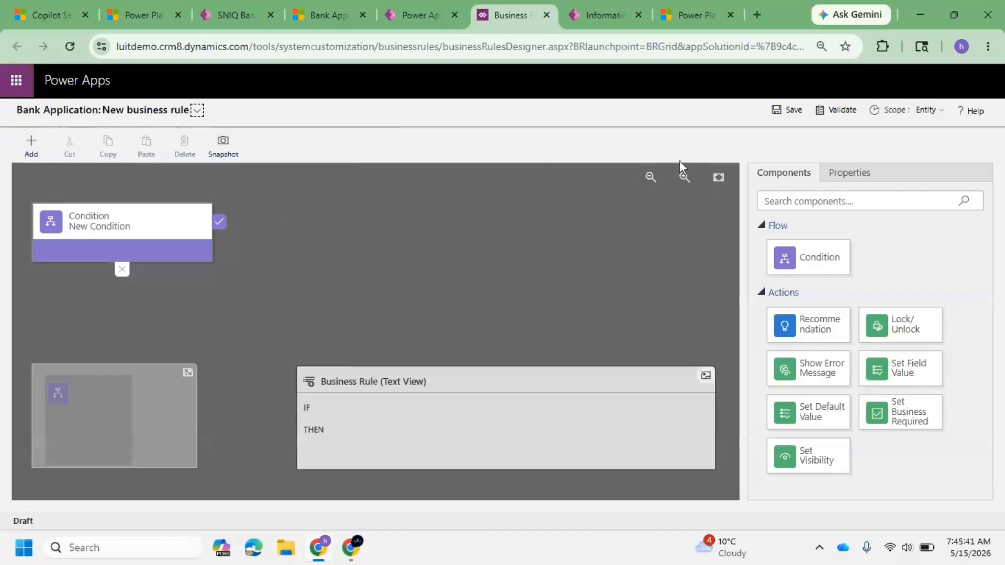
# Step: Select the new condition and rename its display name to Marital Status
pyautogui.click(149, 223)
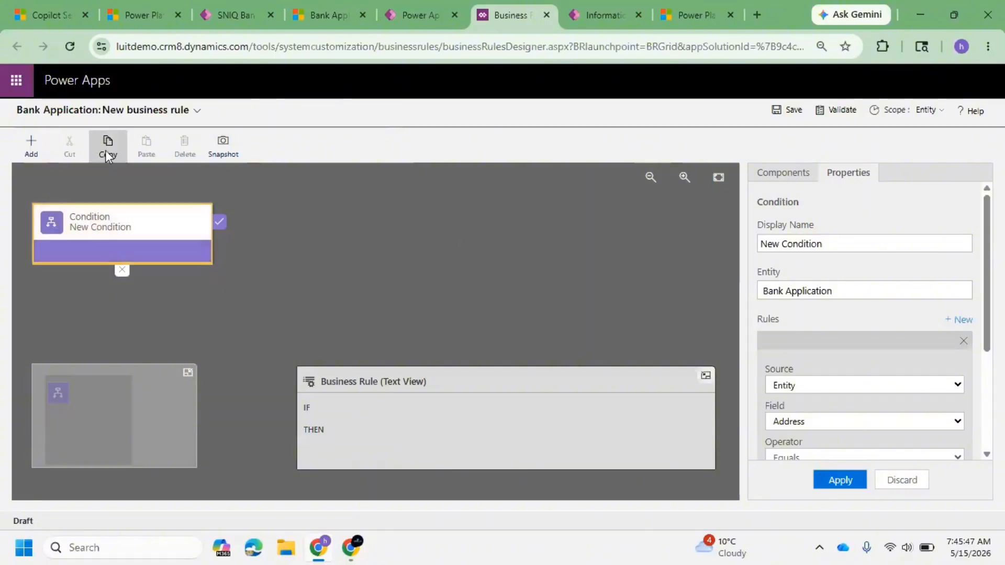
pyautogui.click(33, 149)
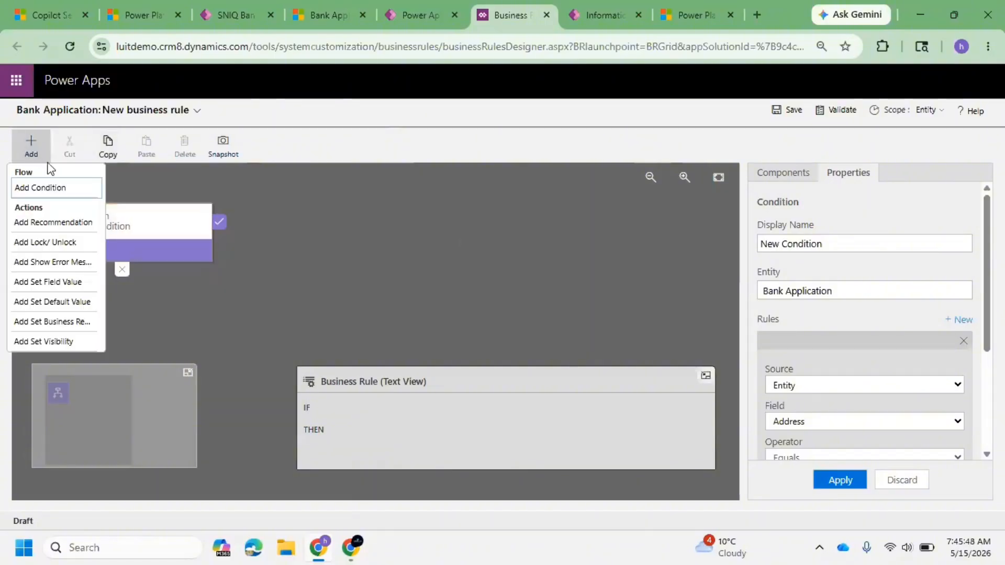
pyautogui.click(158, 230)
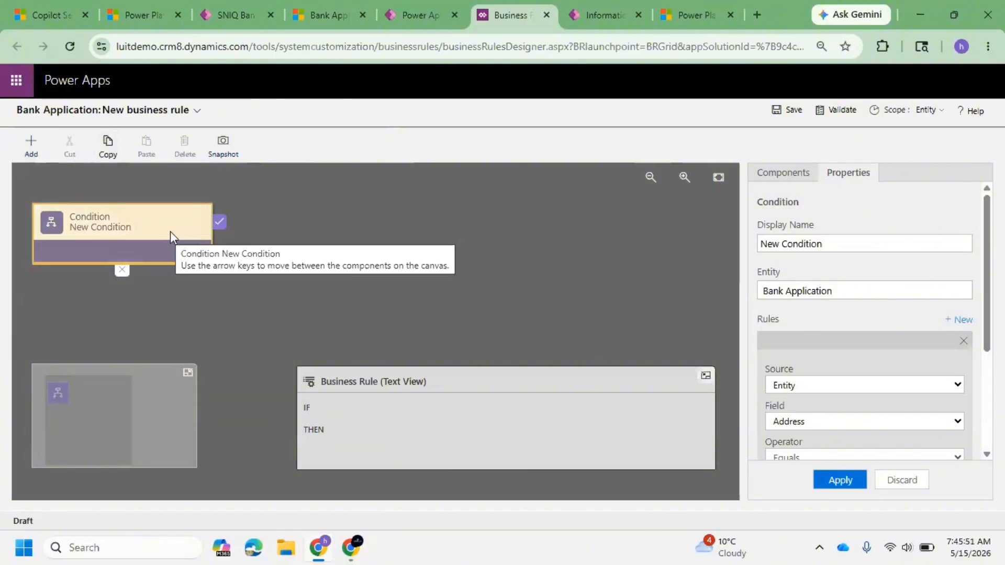
pyautogui.scroll(-1, 848, 309)
pyautogui.scroll(1, 843, 303)
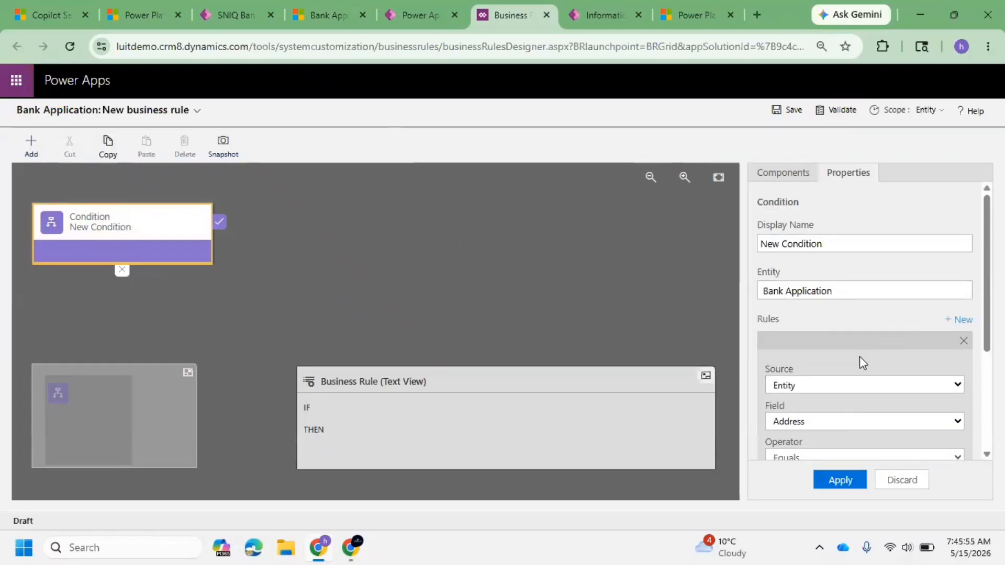
pyautogui.scroll(-2, 861, 357)
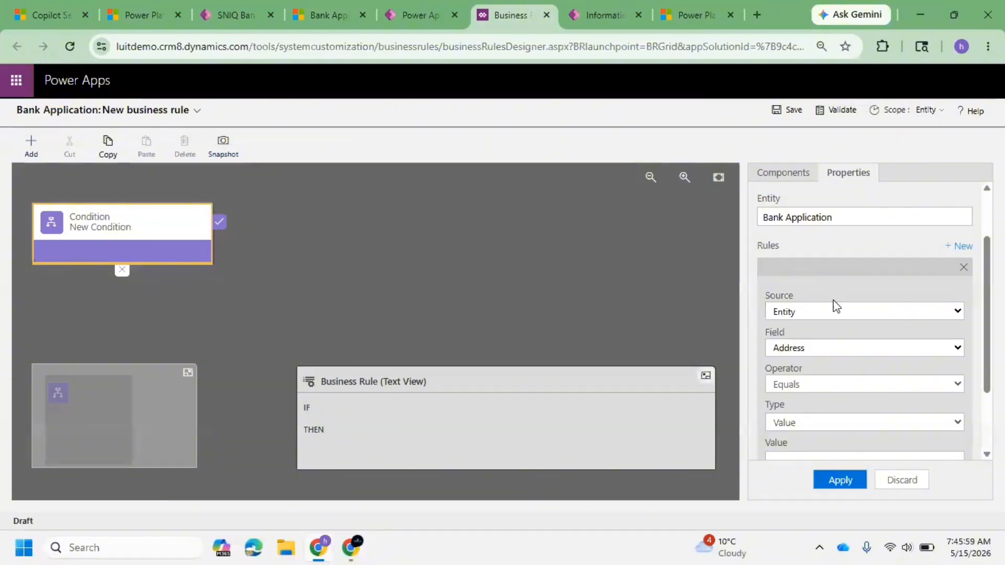
pyautogui.scroll(2, 833, 303)
pyautogui.tripleClick(848, 238)
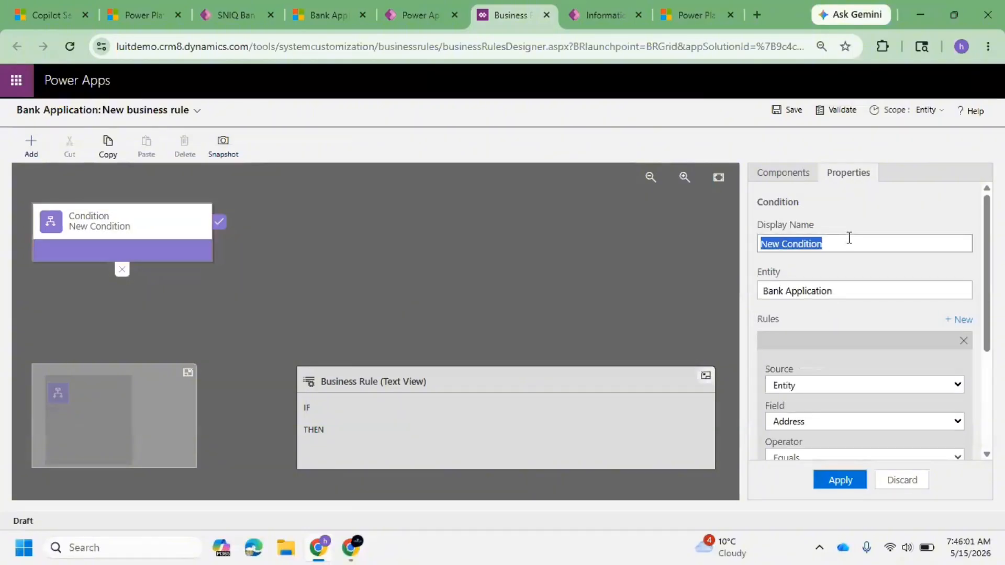
pyautogui.write('Marital Status')
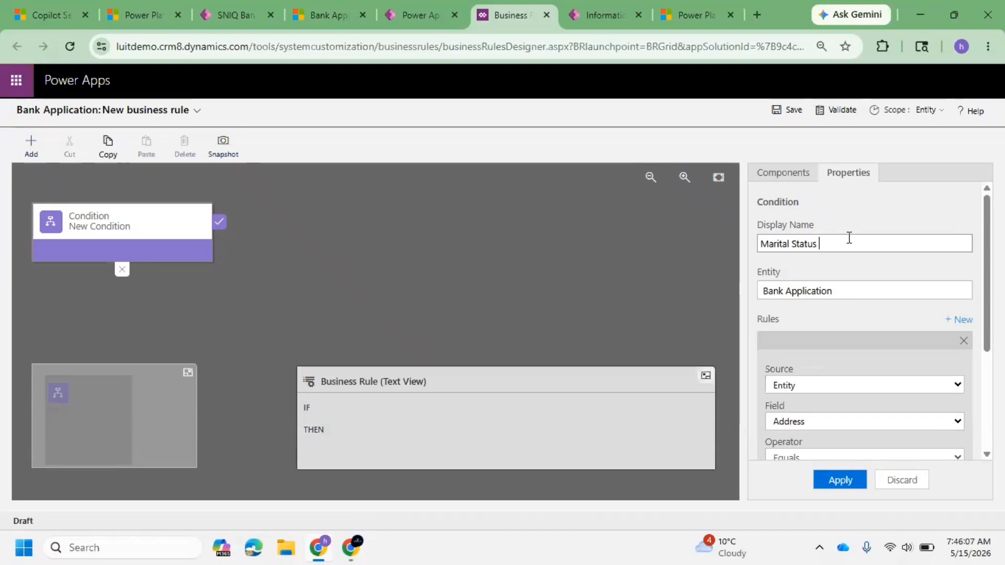
# Step: Set the condition's rule to Marital Status equals Yes and apply it
pyautogui.scroll(-3, 879, 349)
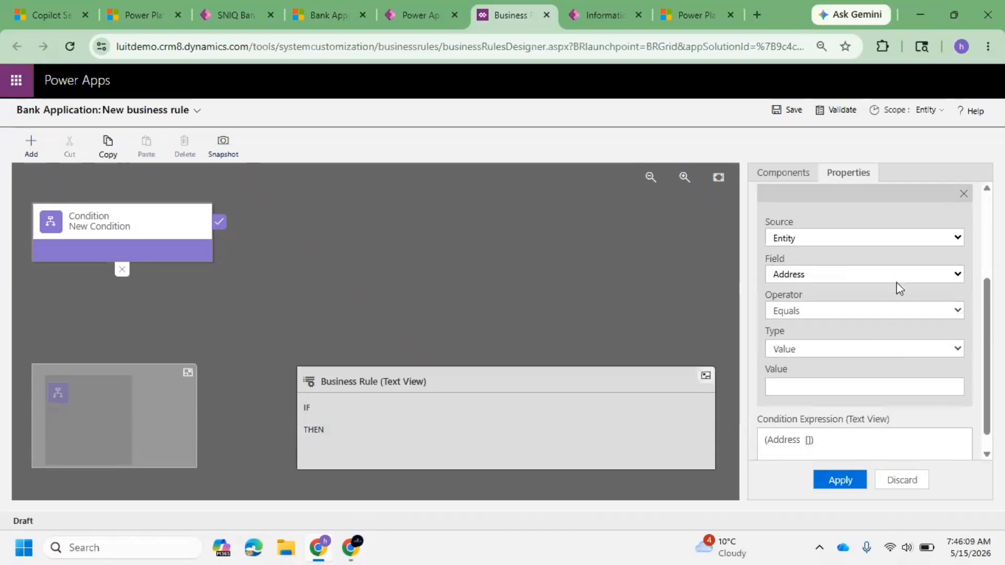
pyautogui.scroll(3, 852, 287)
pyautogui.click(840, 296)
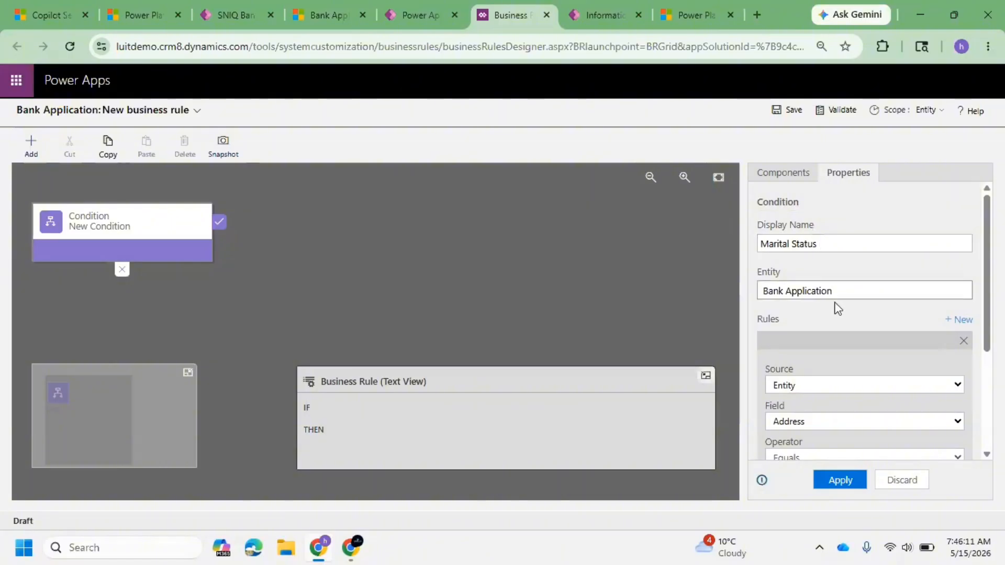
pyautogui.scroll(-3, 837, 346)
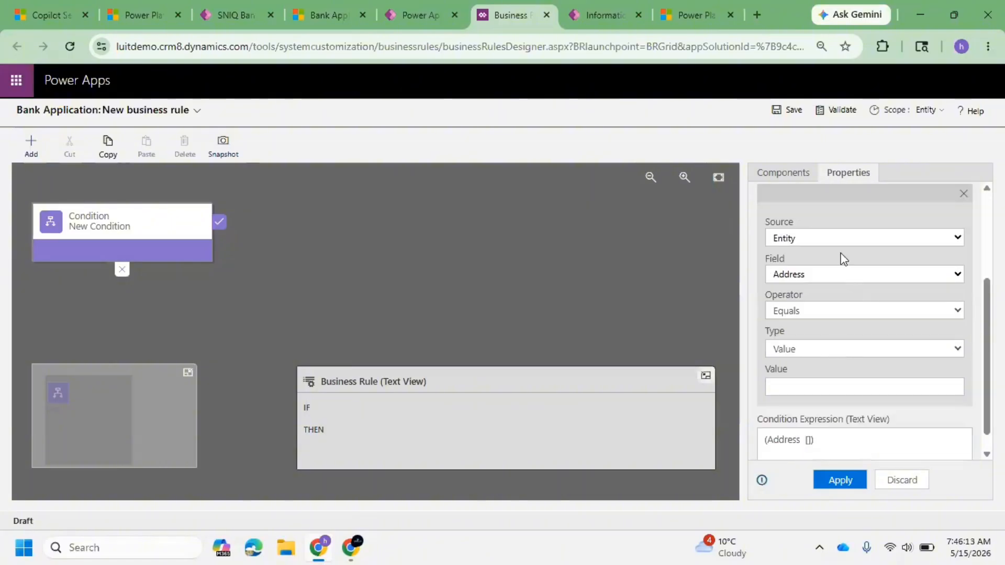
pyautogui.click(856, 238)
pyautogui.click(821, 251)
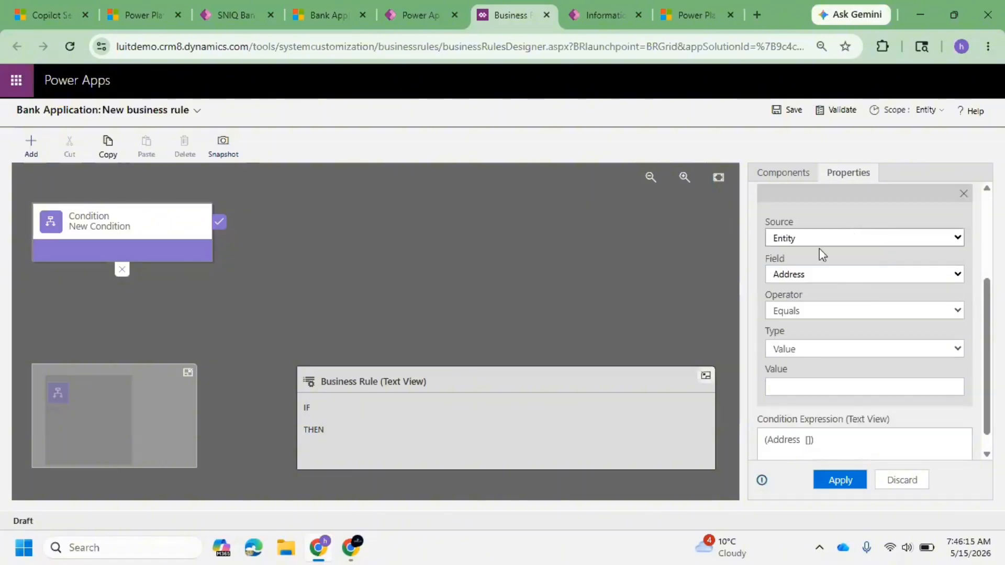
pyautogui.click(841, 238)
pyautogui.click(834, 276)
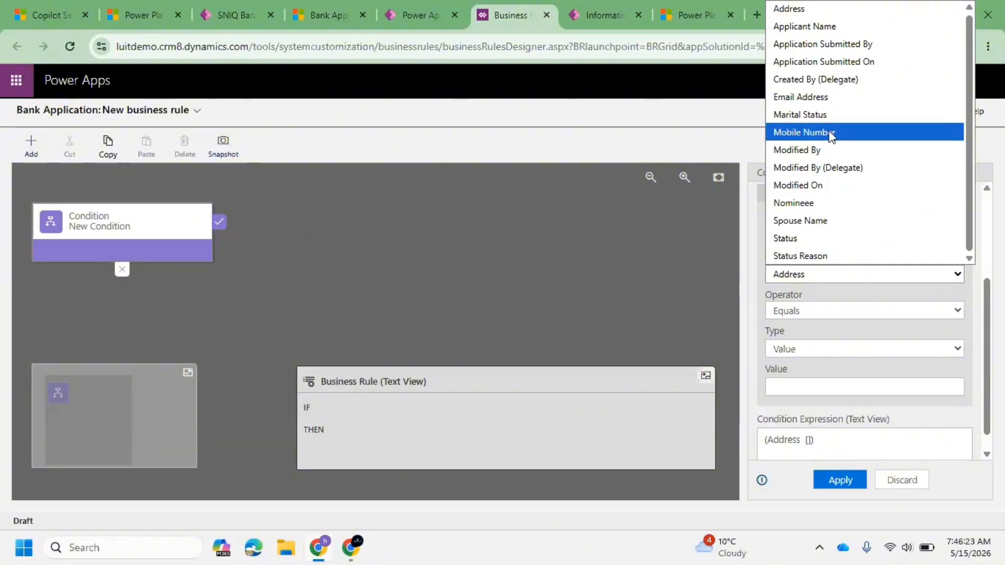
pyautogui.click(827, 116)
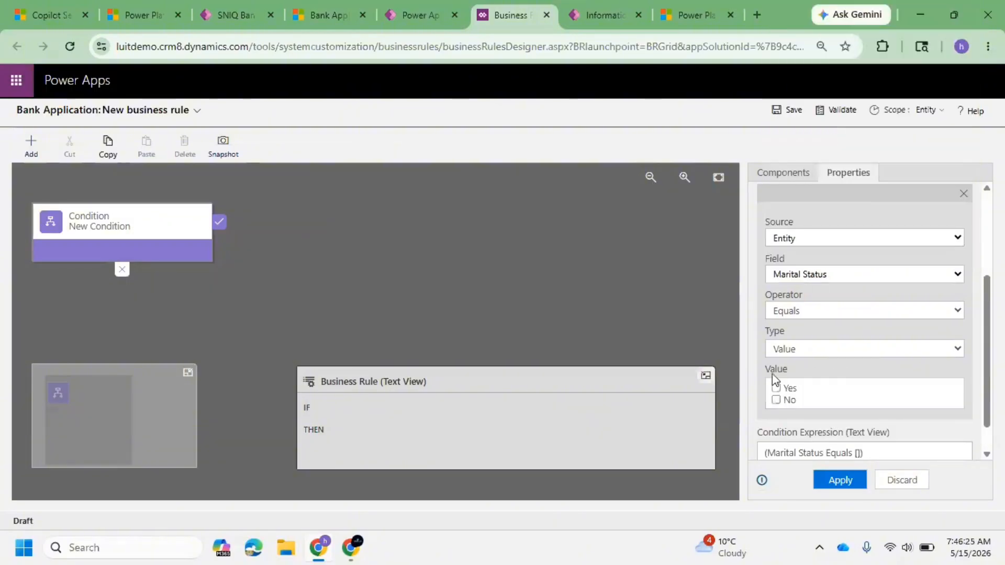
pyautogui.click(776, 388)
pyautogui.click(837, 480)
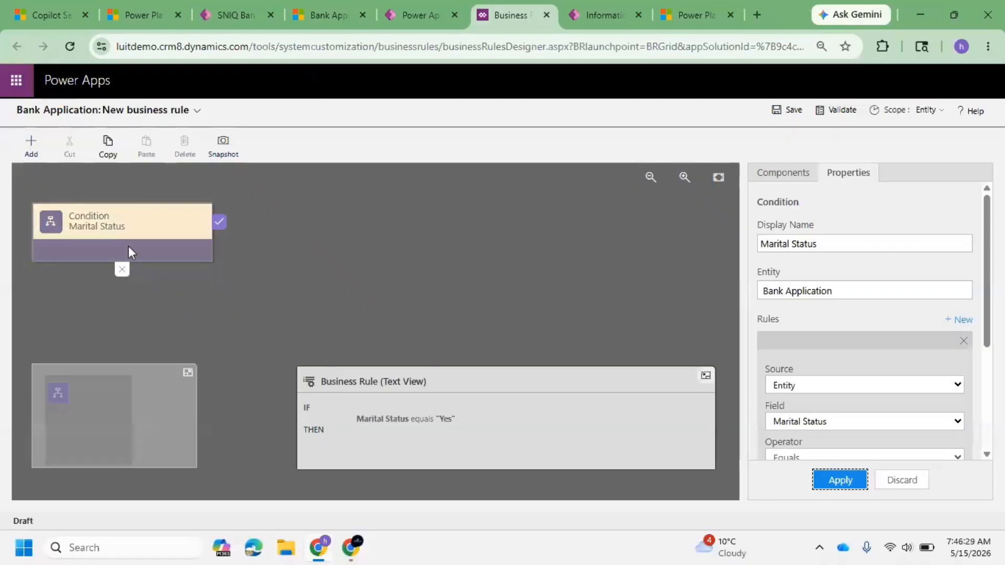
# Step: Add a Set Visibility action to the condition's true branch that shows Spouse Name, and apply it
pyautogui.click(80, 227)
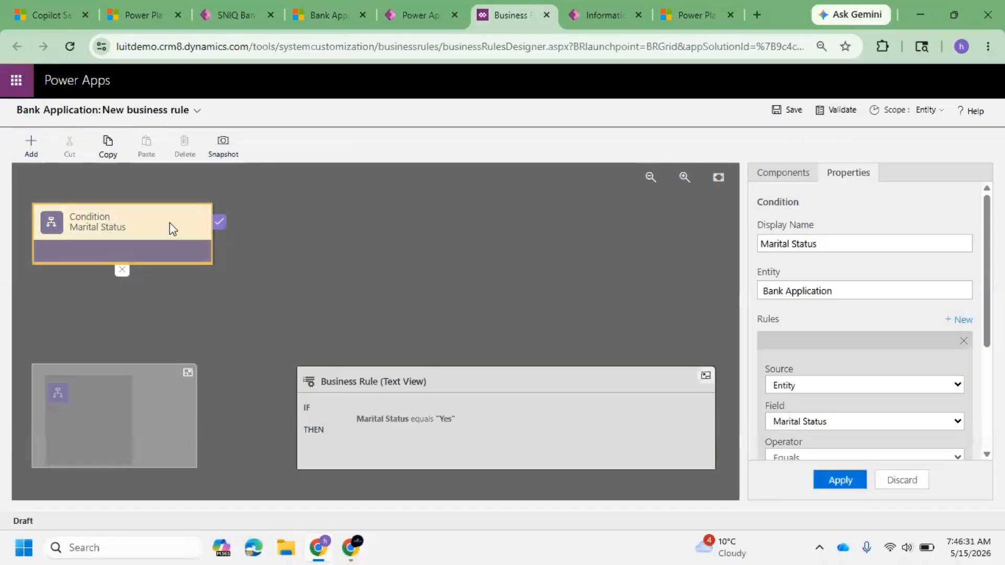
pyautogui.click(41, 146)
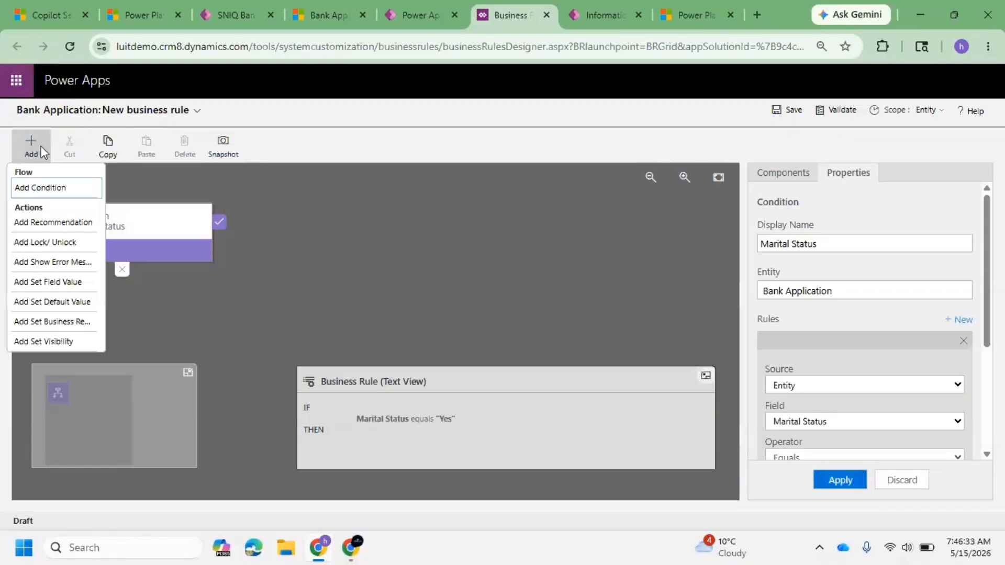
pyautogui.click(28, 144)
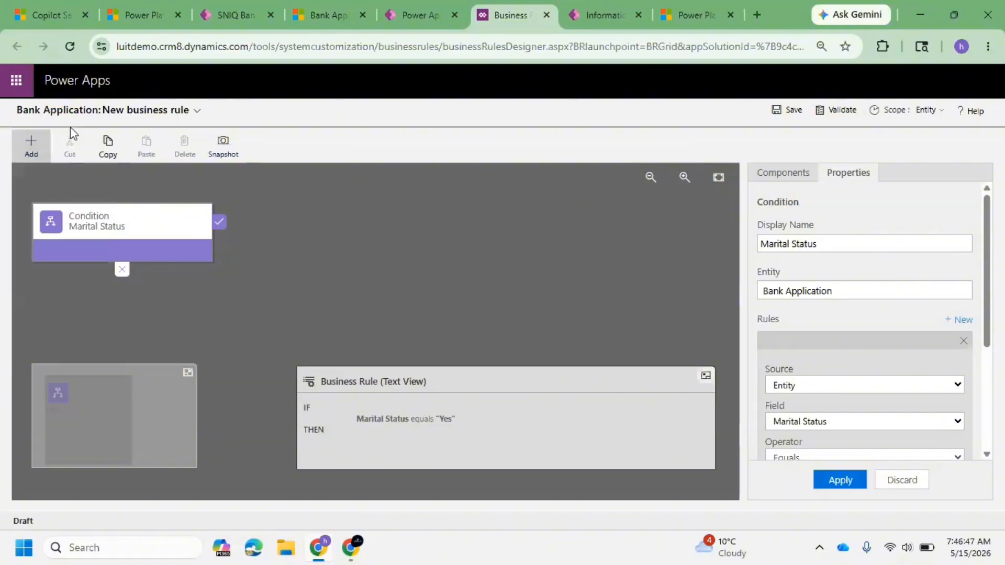
pyautogui.click(27, 145)
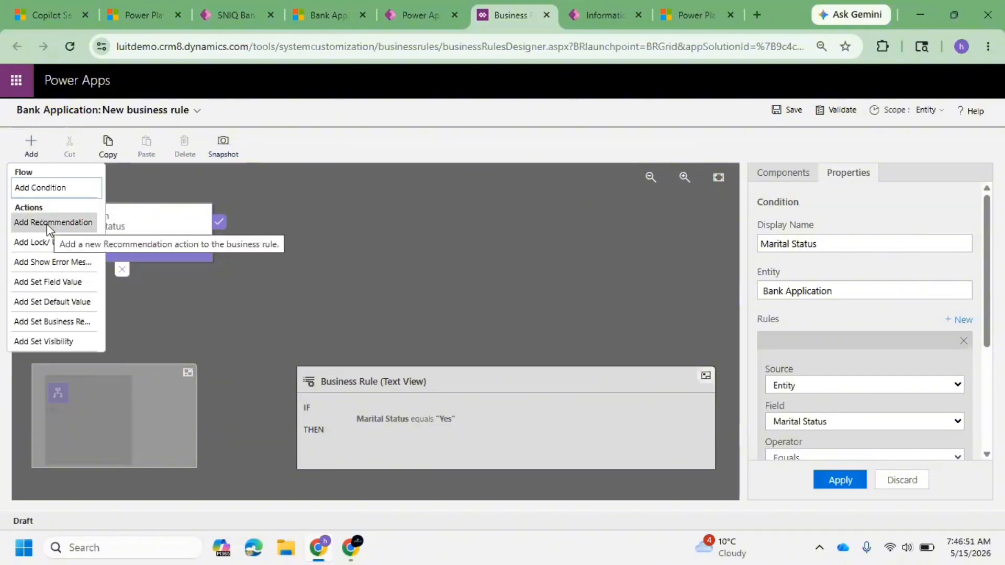
pyautogui.click(23, 147)
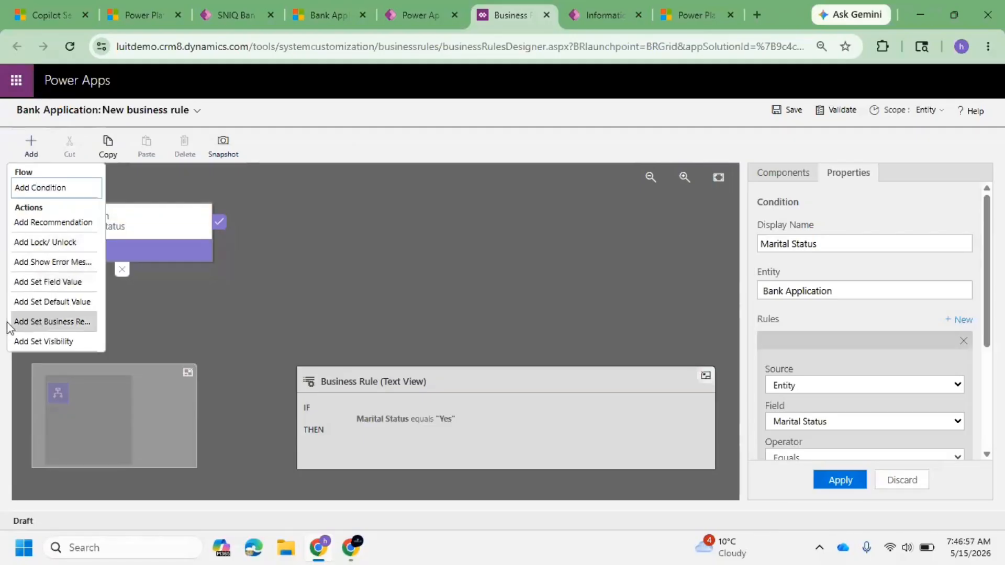
pyautogui.click(32, 147)
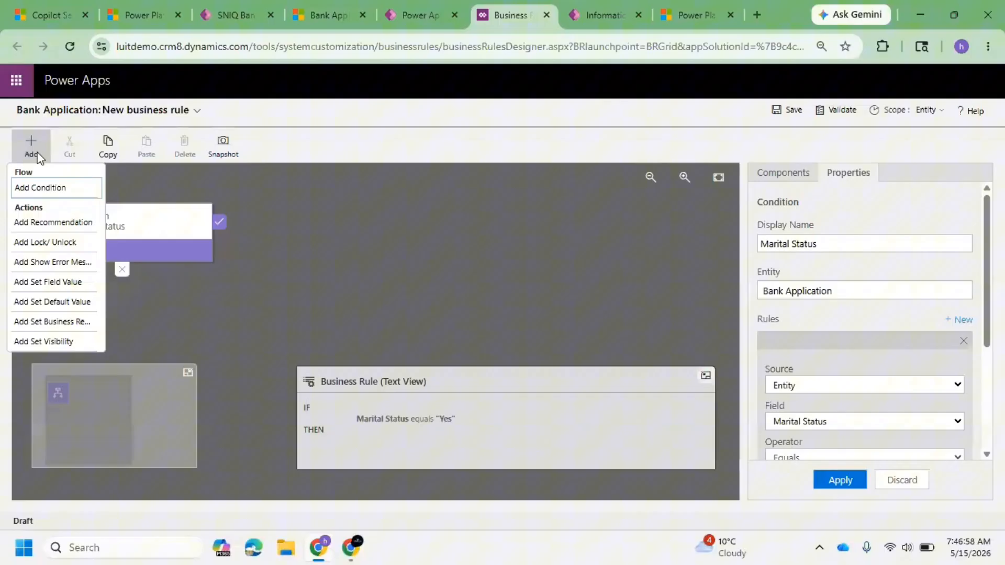
pyautogui.click(55, 341)
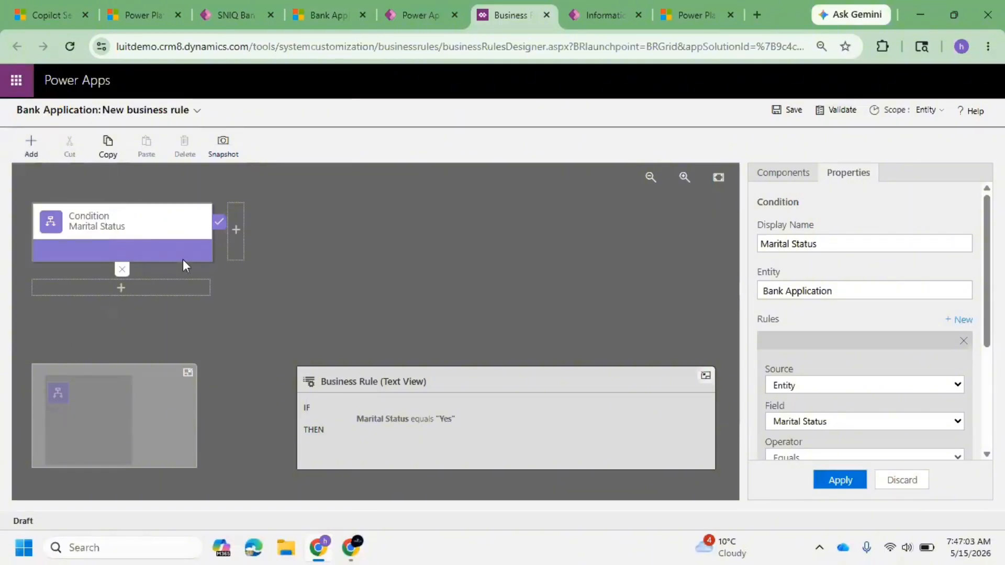
pyautogui.click(236, 229)
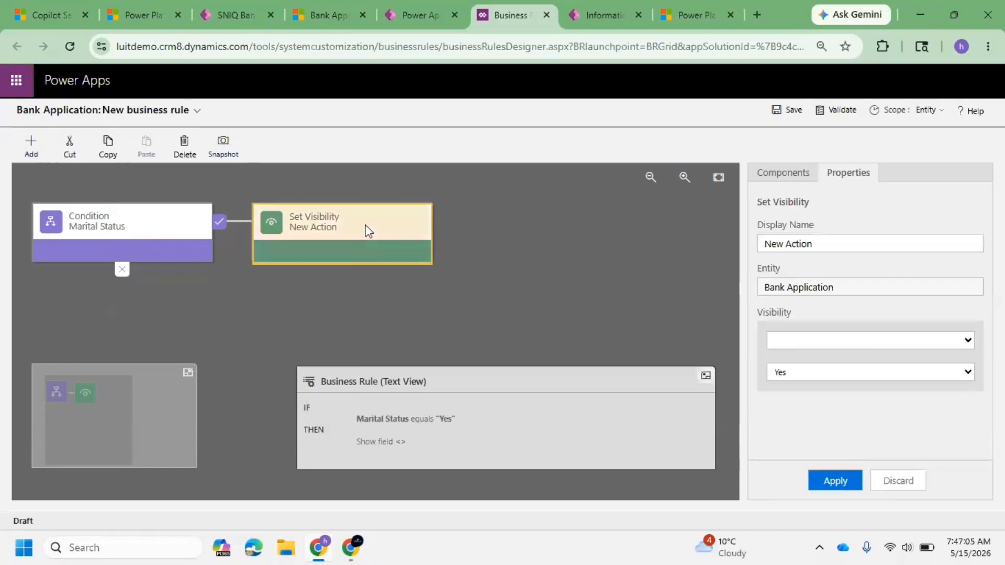
pyautogui.click(862, 342)
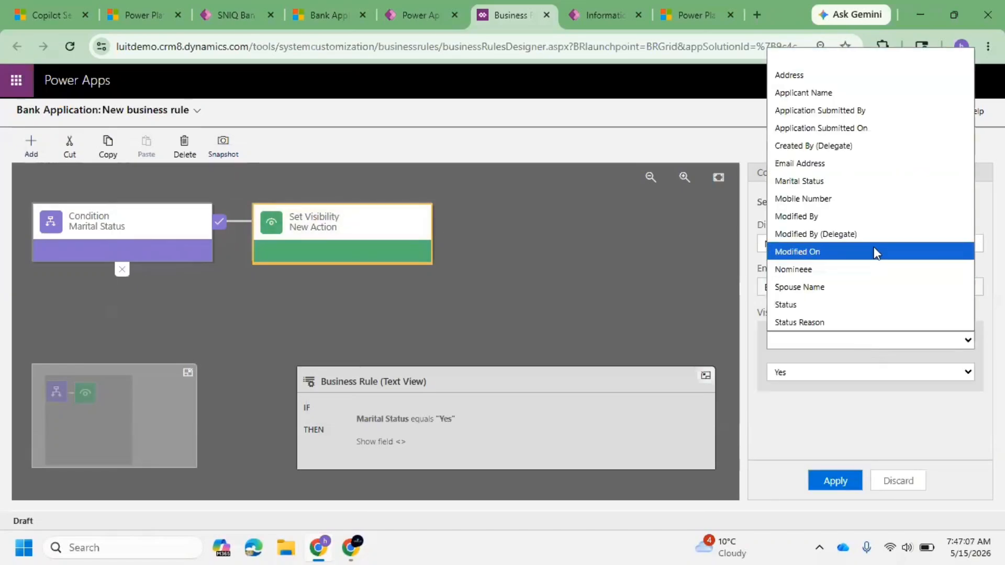
pyautogui.click(836, 287)
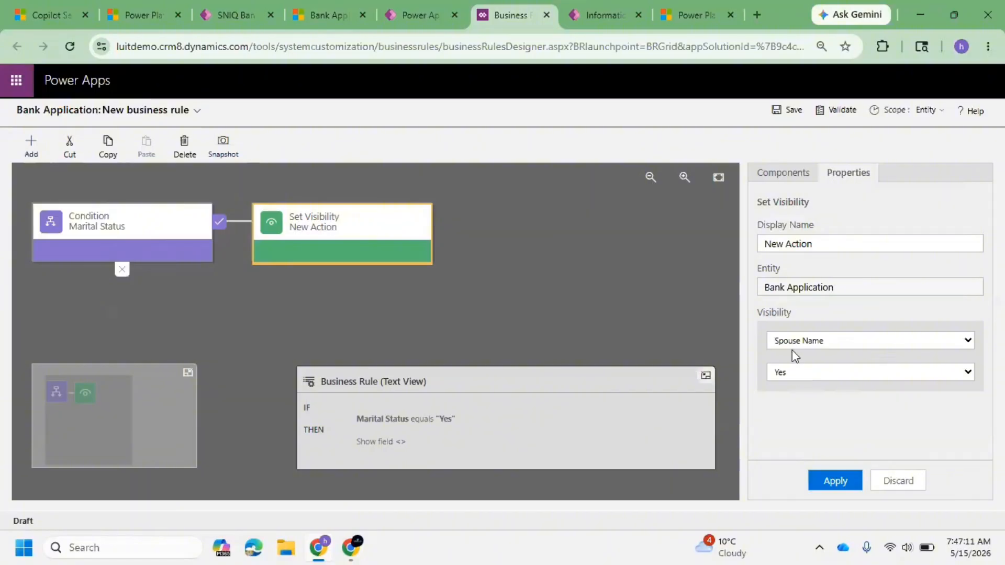
pyautogui.click(840, 480)
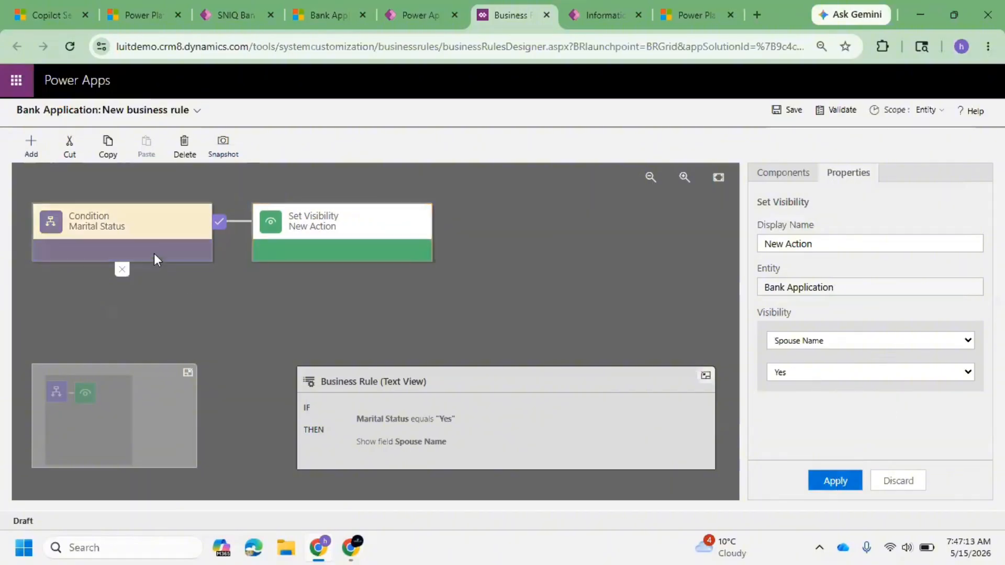
# Step: Add a Set Visibility action to the condition's else branch that hides Spouse Name, and apply it
pyautogui.click(130, 234)
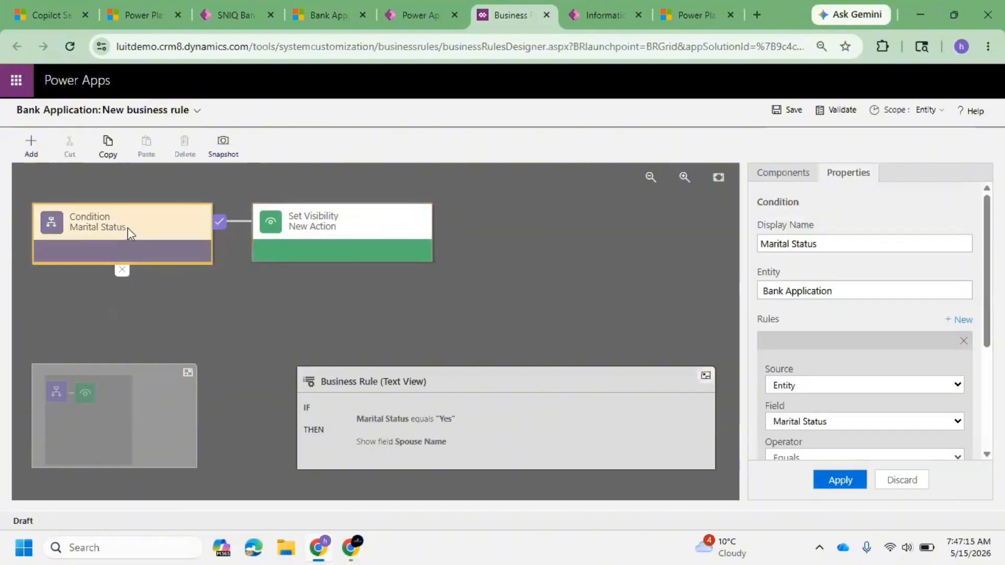
pyautogui.click(45, 153)
pyautogui.click(50, 343)
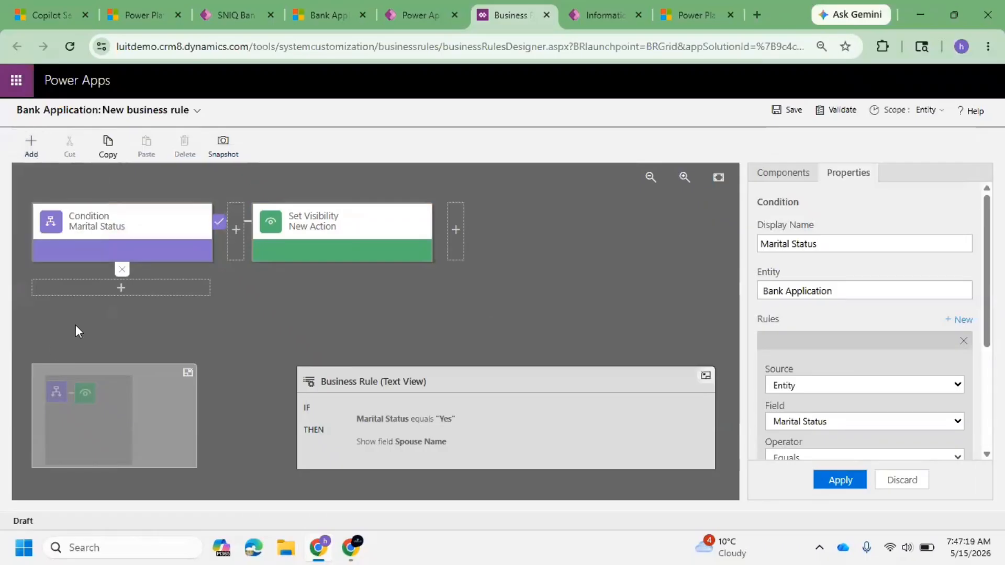
pyautogui.click(133, 287)
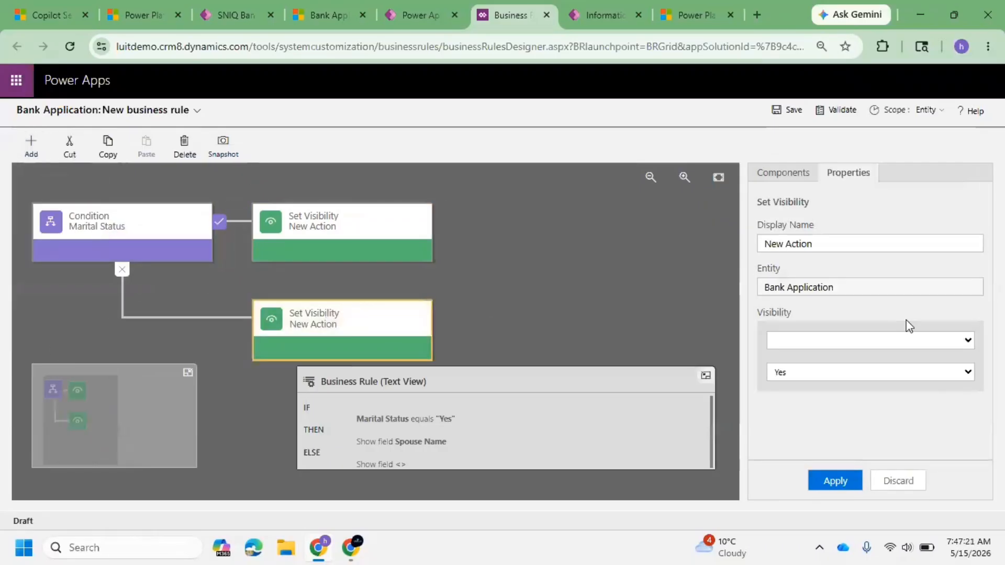
pyautogui.click(849, 343)
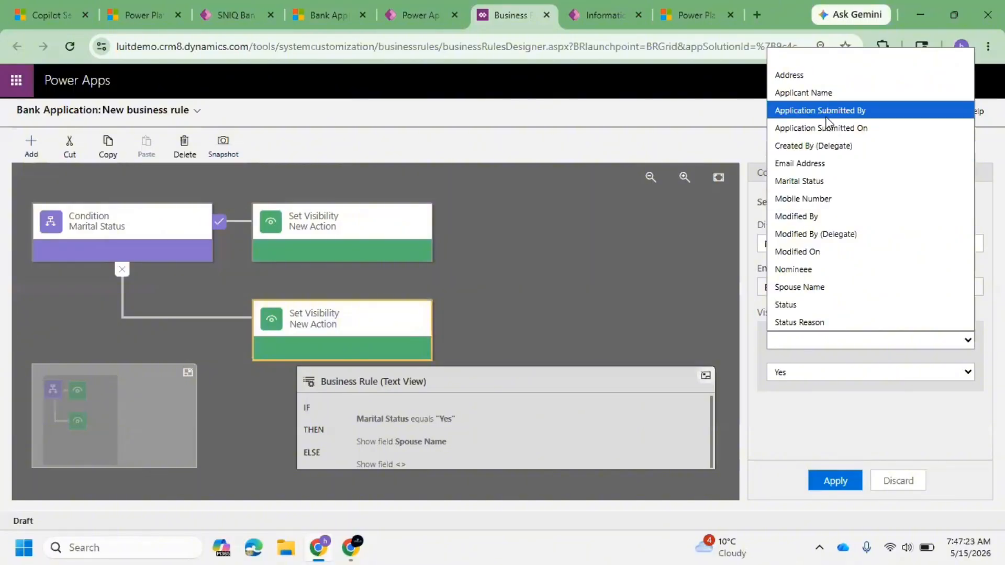
pyautogui.click(829, 287)
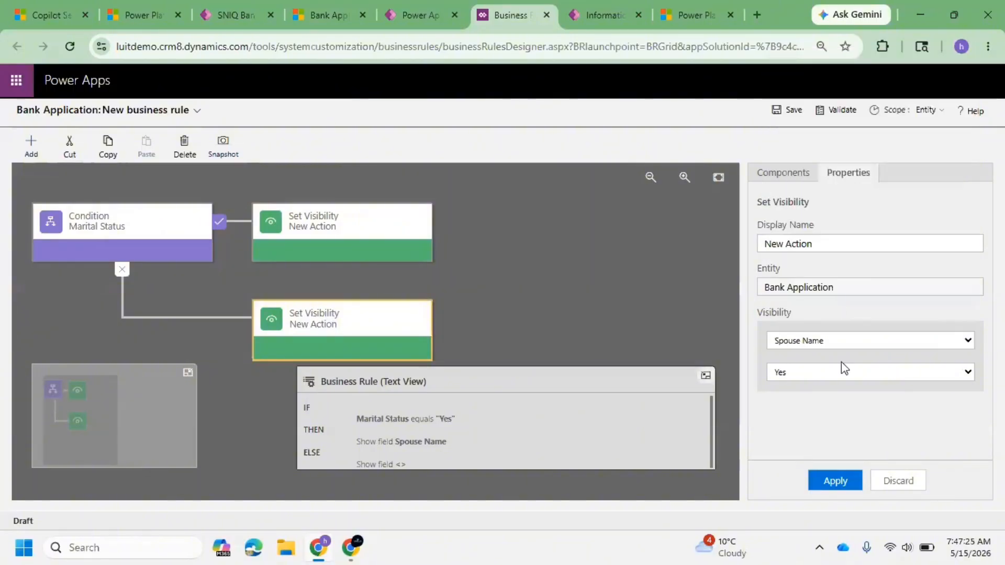
pyautogui.click(832, 373)
pyautogui.click(823, 391)
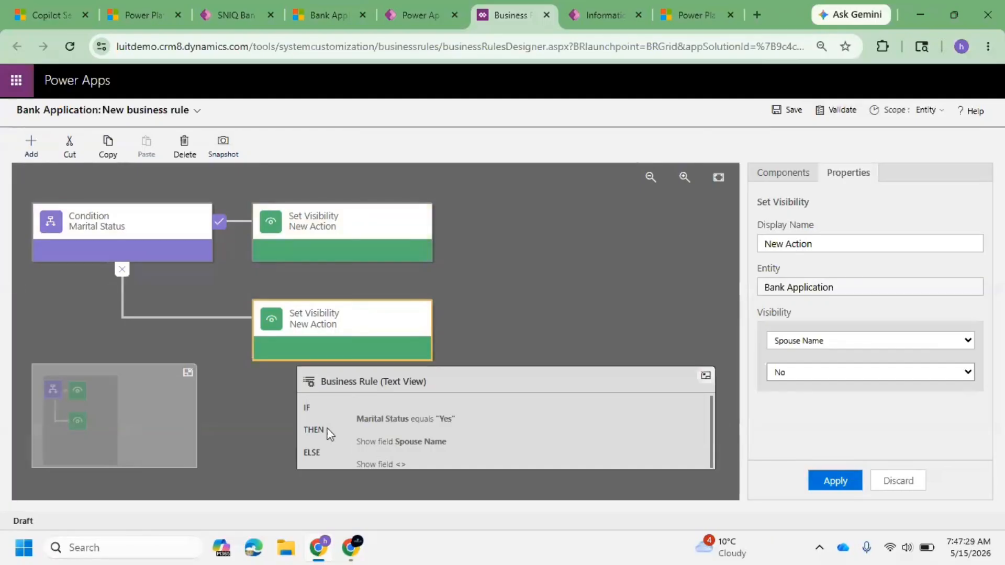
pyautogui.click(354, 425)
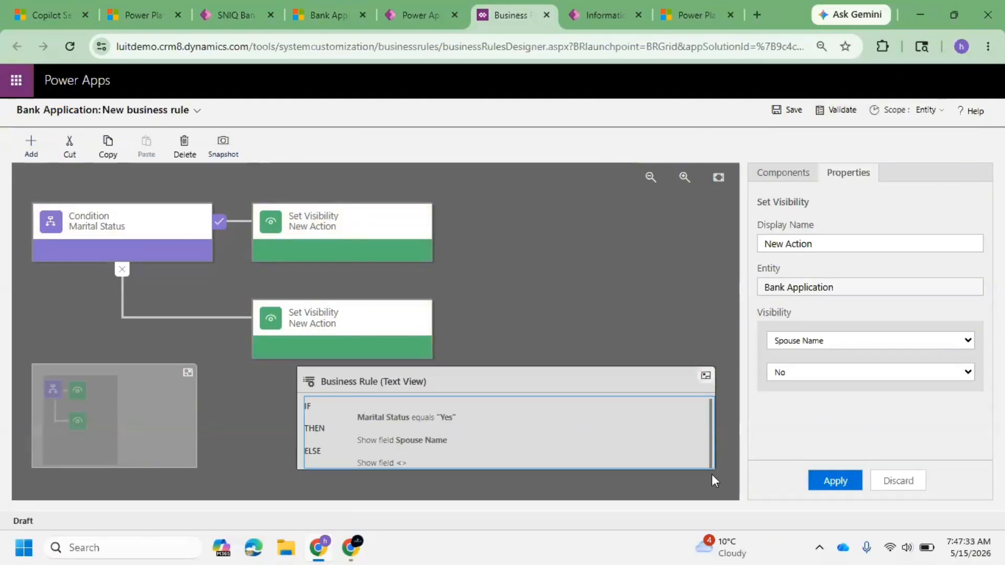
pyautogui.click(846, 483)
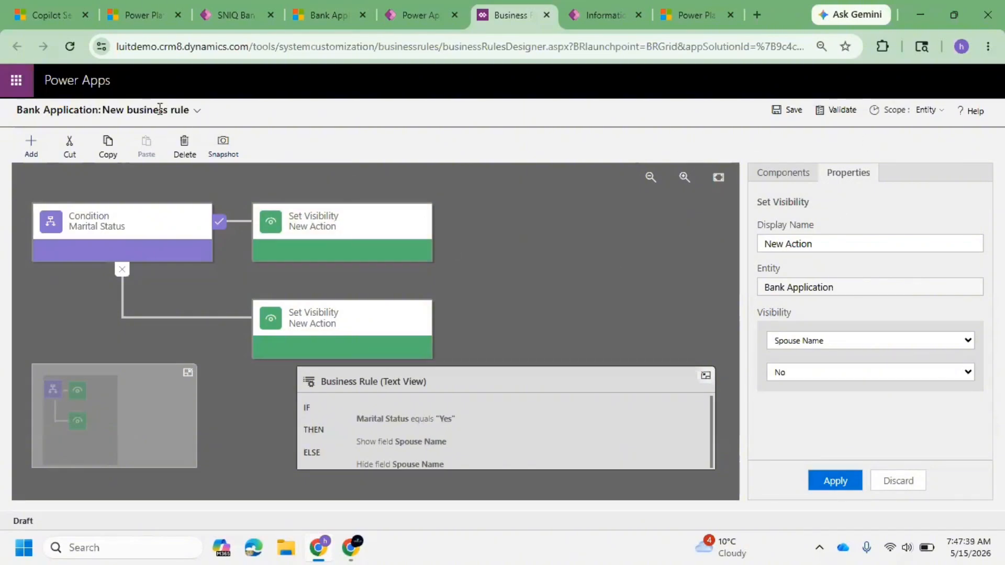
# Step: Name the business rule Marital Status BR, then save and activate it
pyautogui.click(196, 111)
pyautogui.click(249, 152)
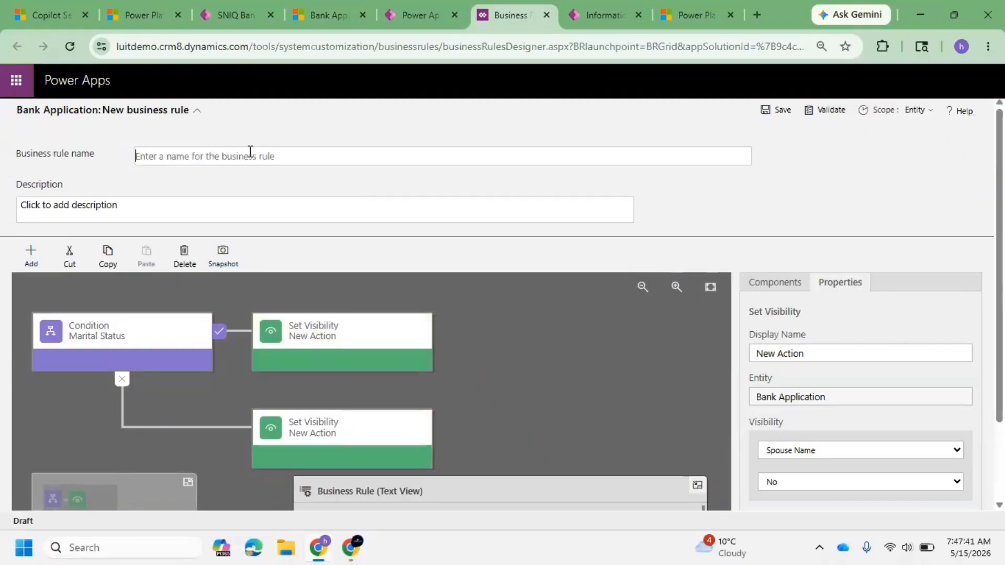
pyautogui.write('N')
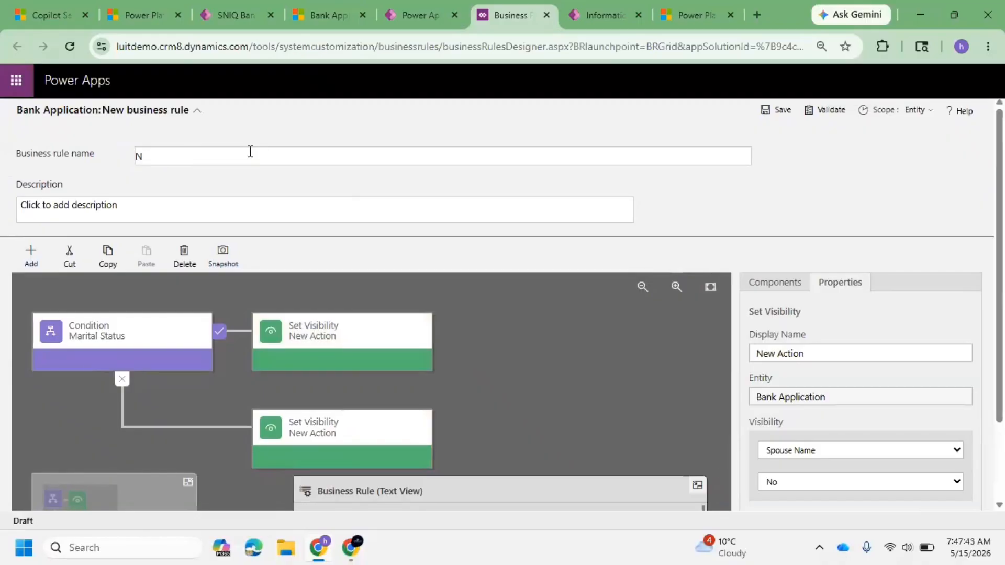
pyautogui.write('ara')
pyautogui.press('BackSpace')
pyautogui.press('BackSpace')
pyautogui.write('Marital Rule B')
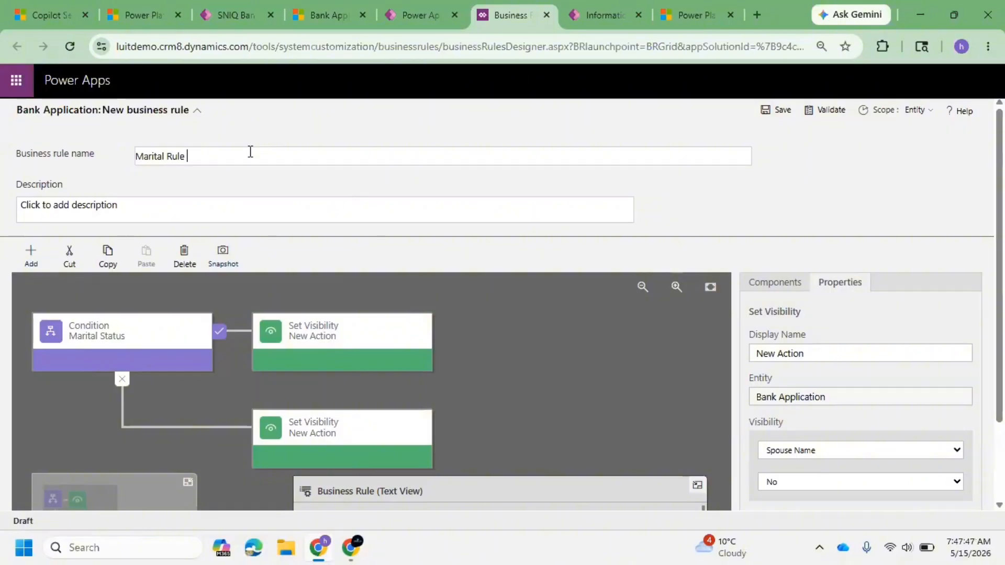
pyautogui.press('BackSpace')
pyautogui.press('BackSpace')
pyautogui.press('BackSpace')
pyautogui.press('BackSpace')
pyautogui.write('Status BR')
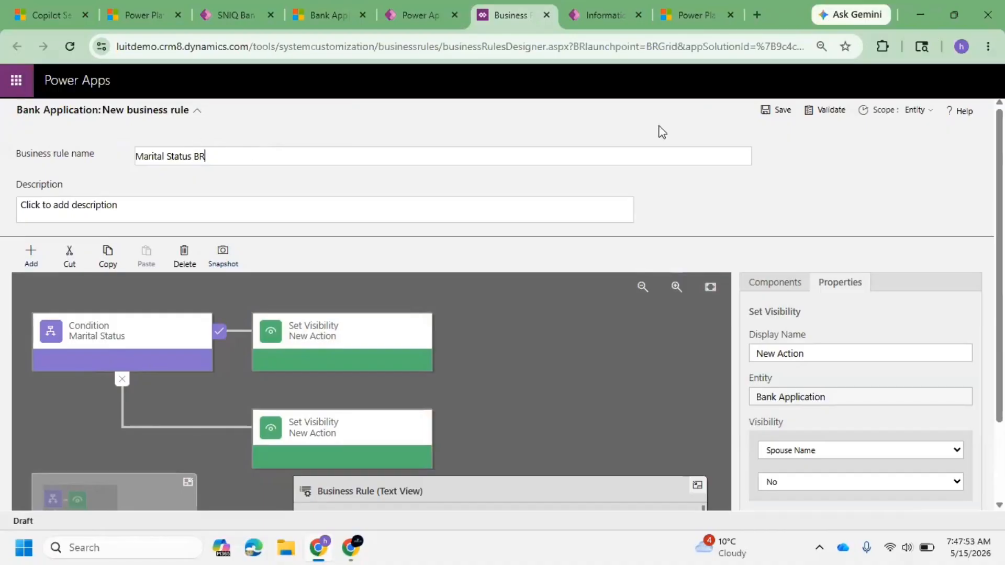
pyautogui.click(783, 110)
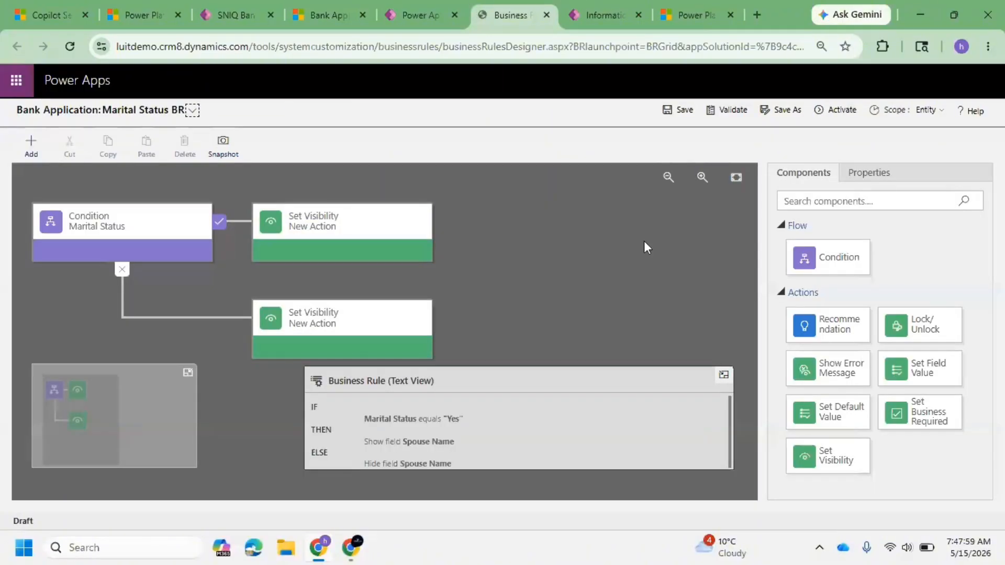
pyautogui.click(844, 111)
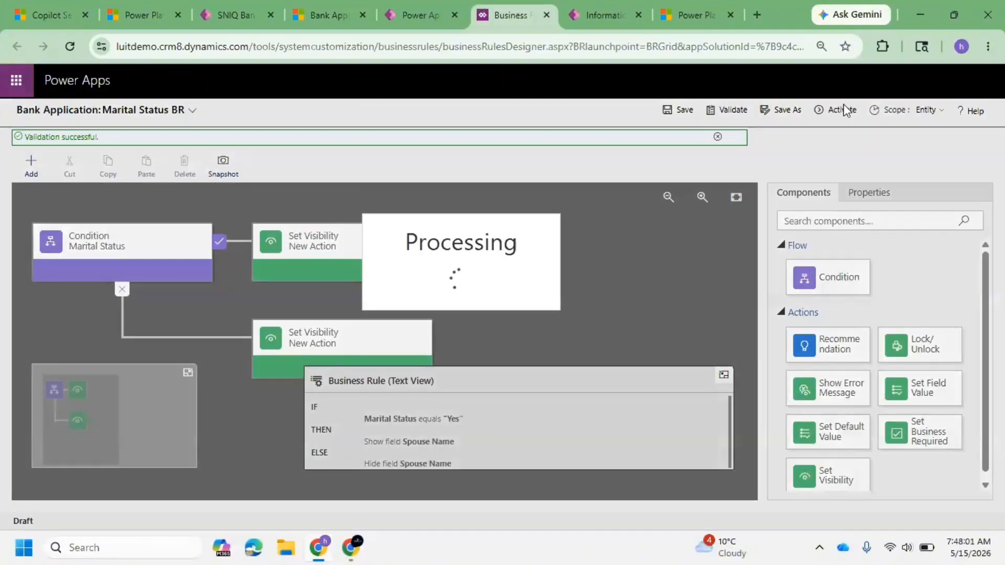
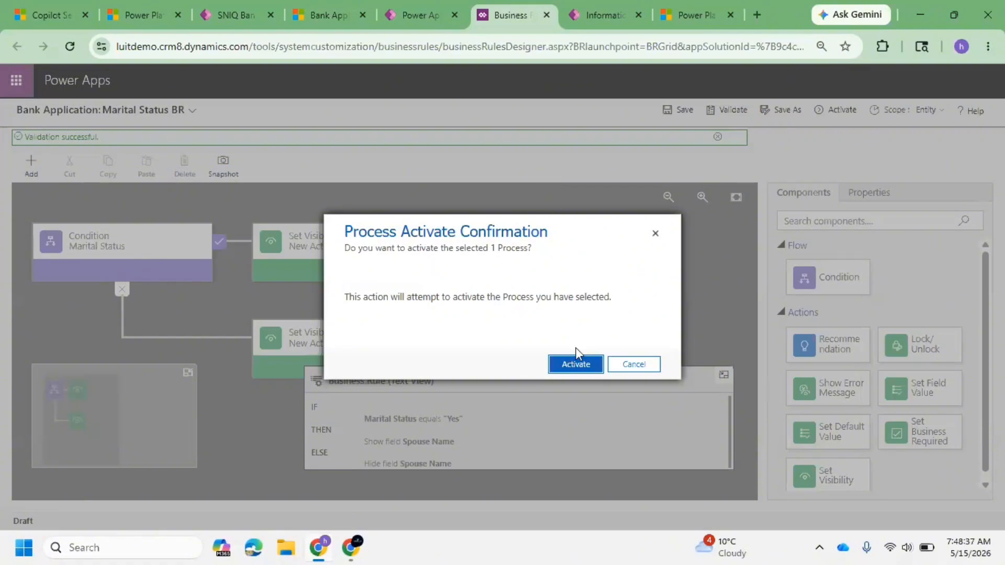
# Step: Confirm activating the Marital Status BR business rule
pyautogui.click(577, 365)
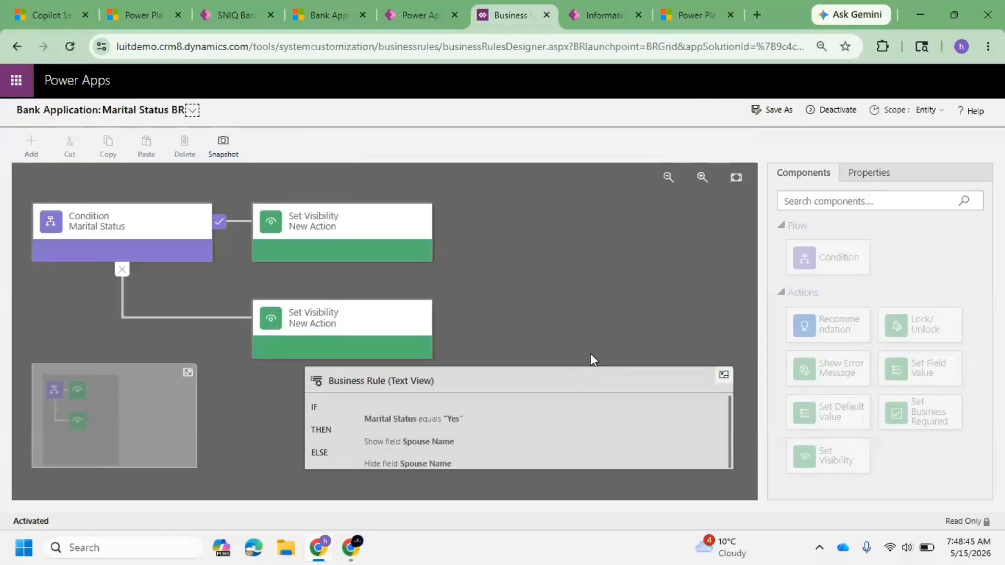
pyautogui.click(329, 10)
pyautogui.click(246, 11)
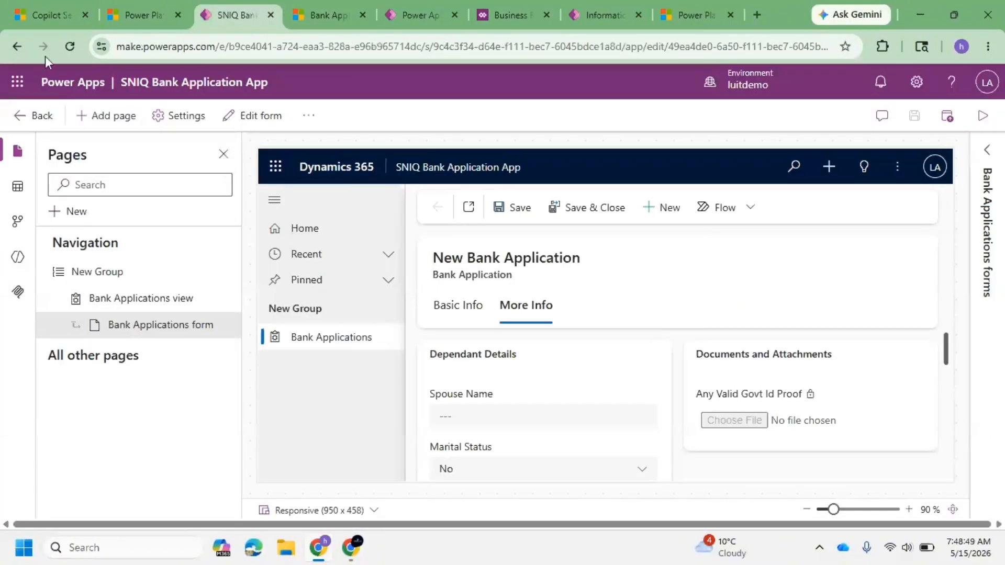
# Step: Reload the Bank Application record, set its Marital Status to Yes and save it
pyautogui.click(345, 15)
pyautogui.click(70, 47)
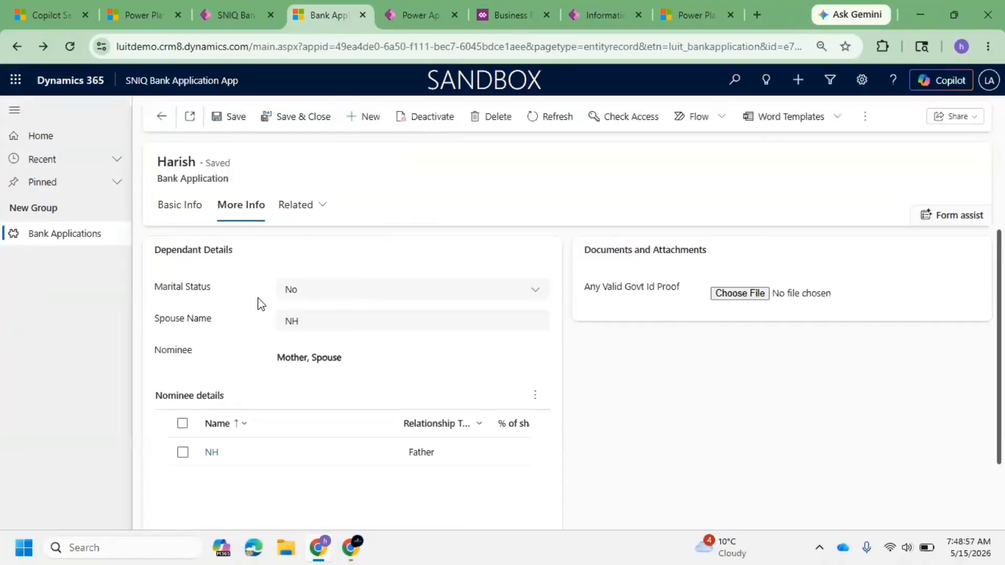
pyautogui.click(279, 292)
pyautogui.click(320, 337)
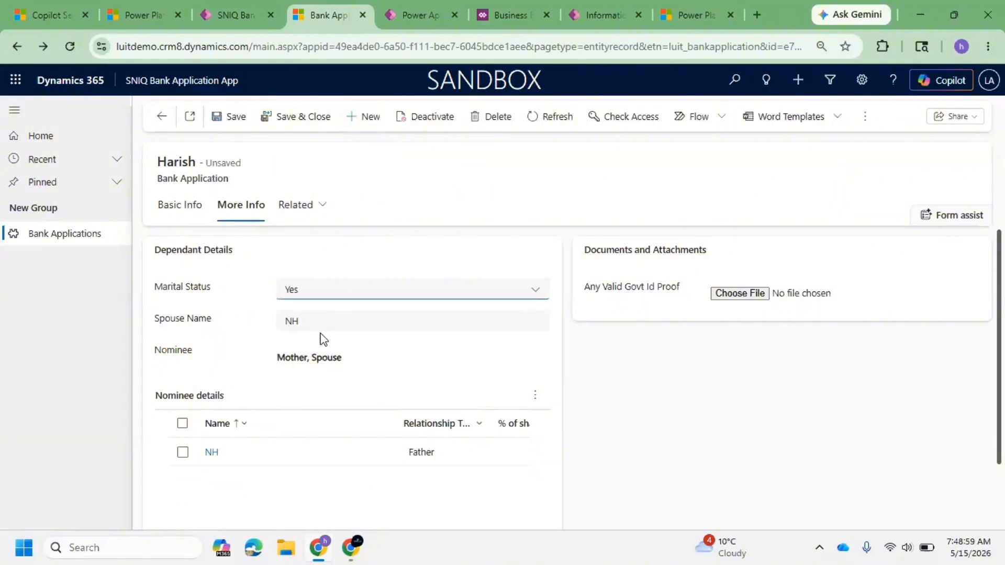
pyautogui.click(228, 120)
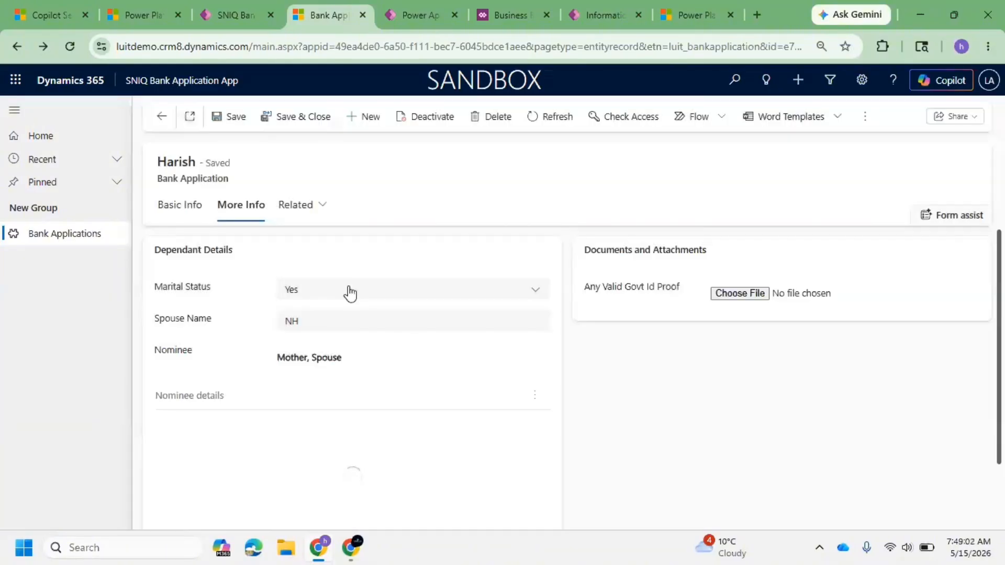
# Step: Switch Marital Status to No on the record and refresh the page
pyautogui.click(346, 290)
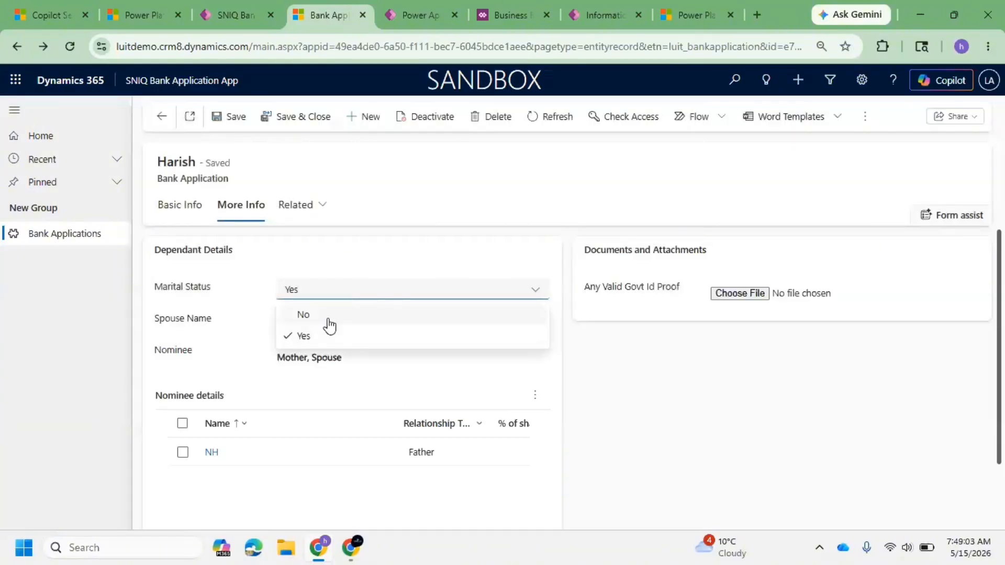
pyautogui.click(329, 316)
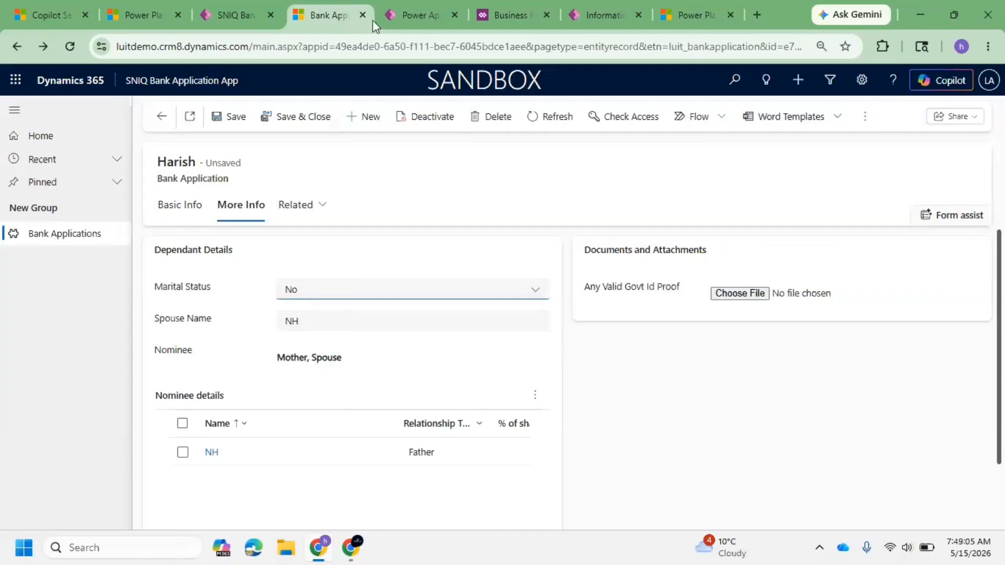
pyautogui.click(428, 5)
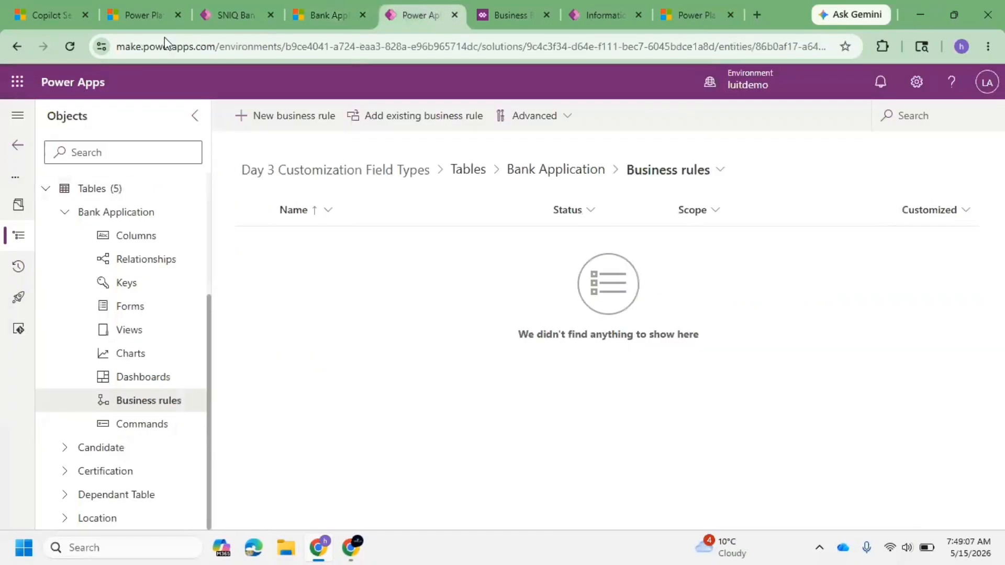
pyautogui.click(304, 10)
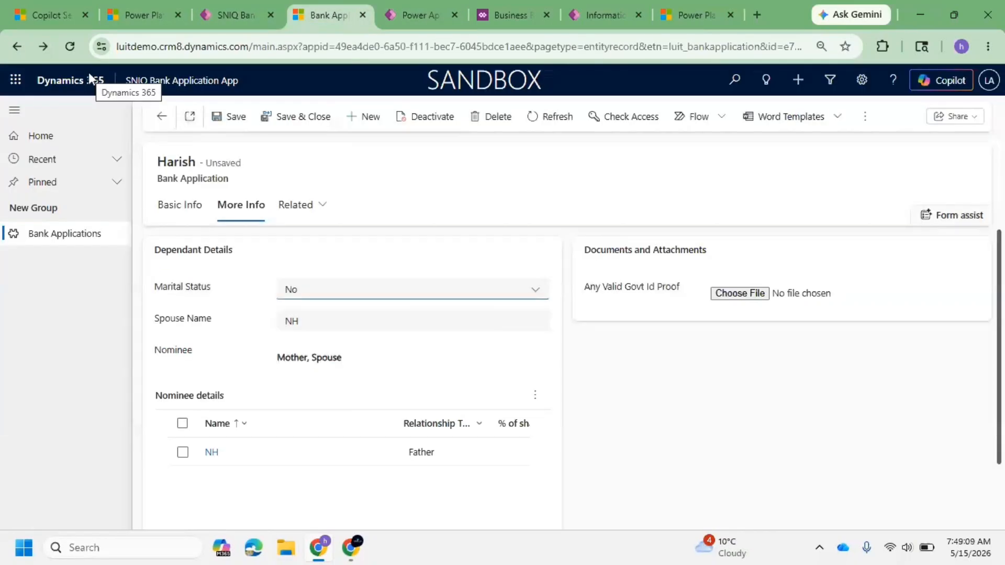
pyautogui.press('F5')
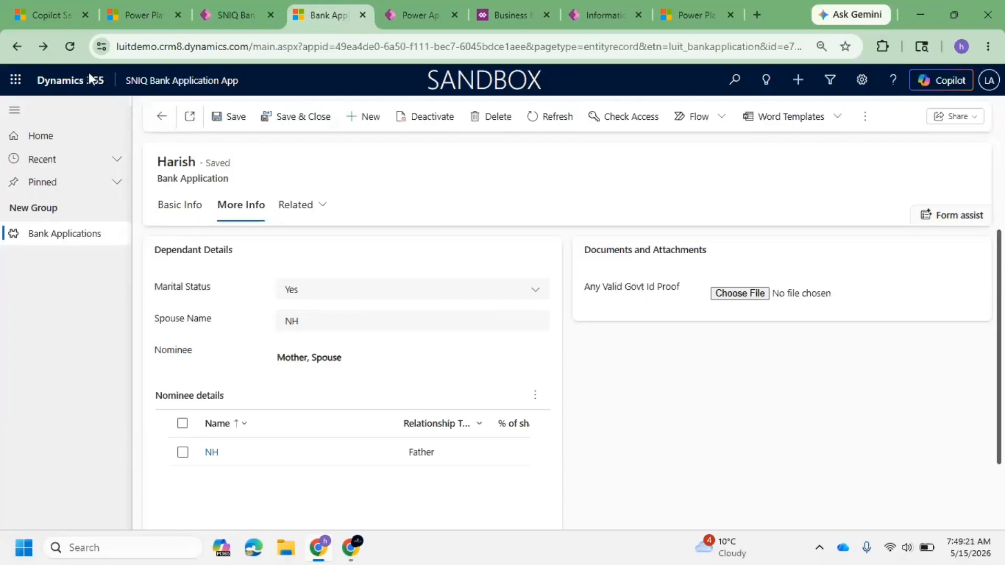
# Step: Set the record's Marital Status to No again to test the rule
pyautogui.click(313, 294)
pyautogui.click(325, 315)
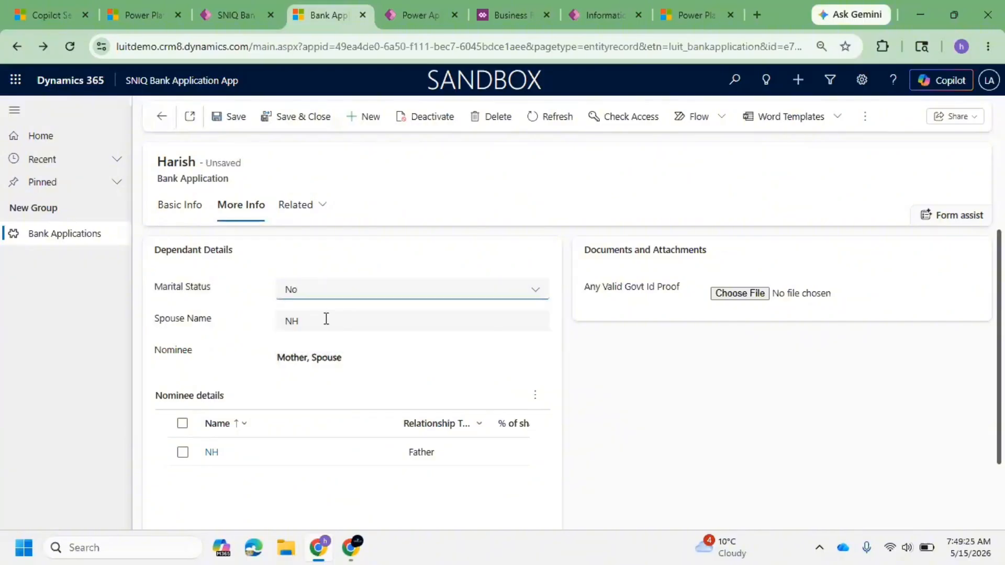
pyautogui.click(340, 291)
# Step: Publish all customizations of the Day 3 Customization Field Types solution
pyautogui.click(403, 13)
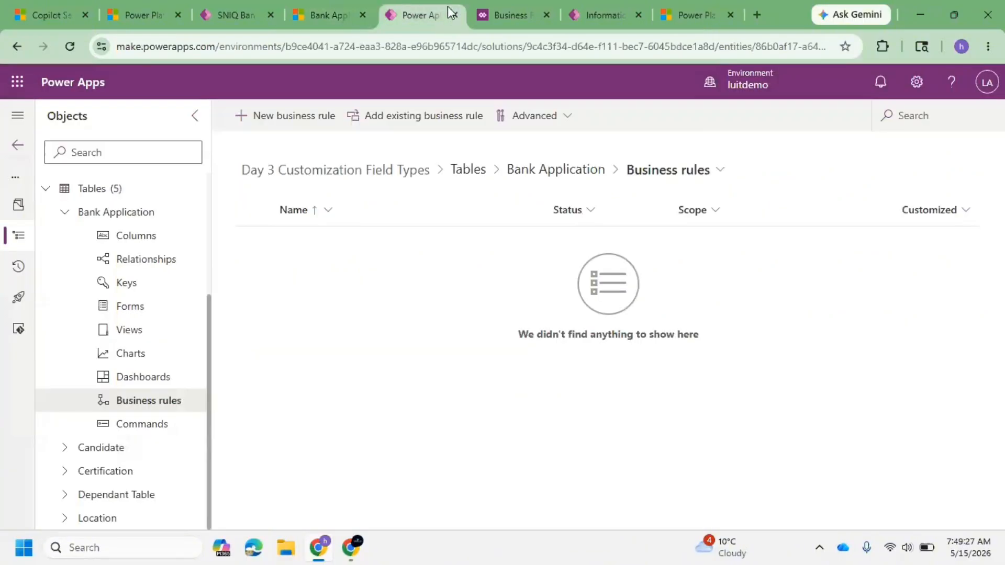
pyautogui.scroll(3, 100, 235)
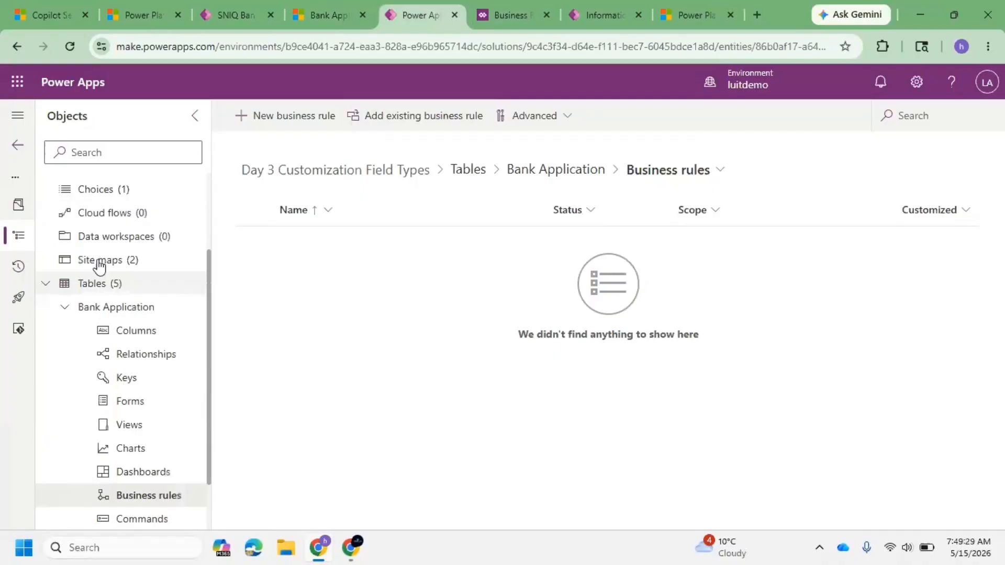
pyautogui.click(99, 189)
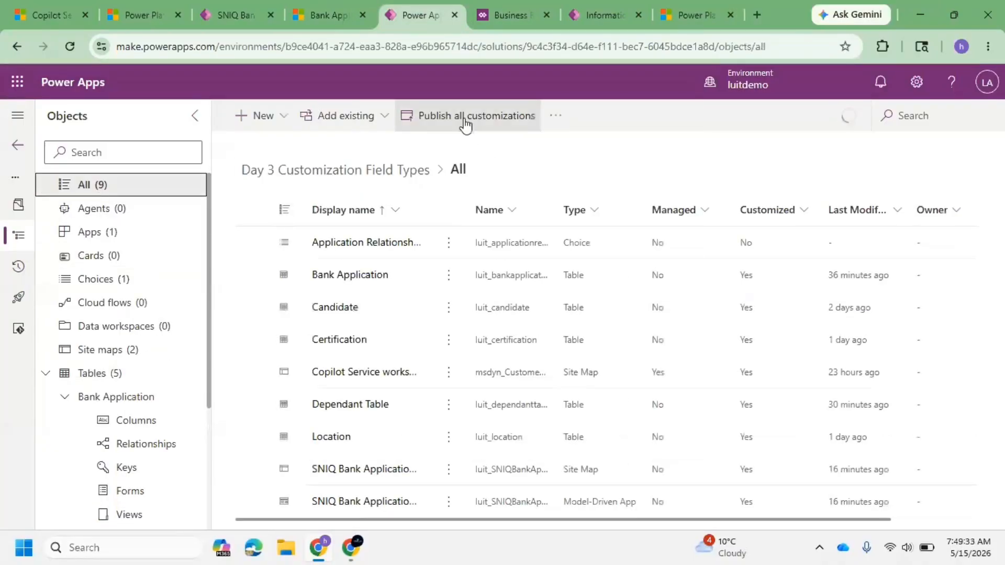
pyautogui.click(465, 119)
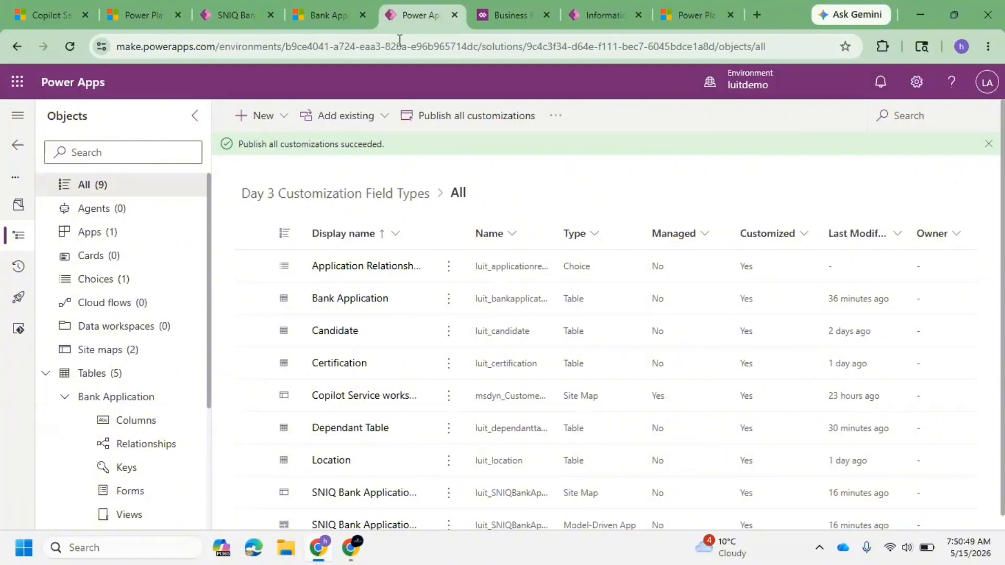
# Step: Reload the Bank Application record in the app
pyautogui.click(323, 2)
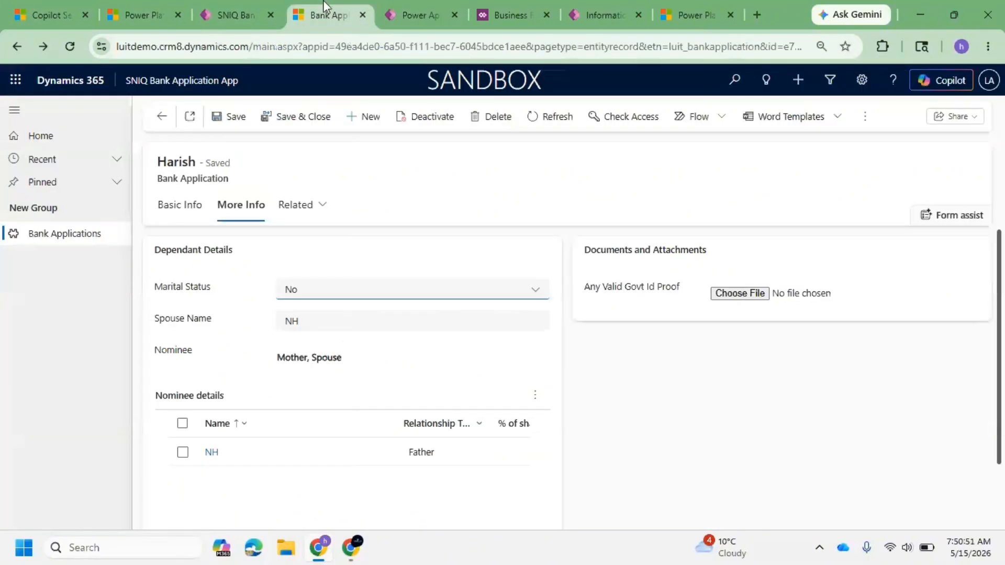
pyautogui.press('F5')
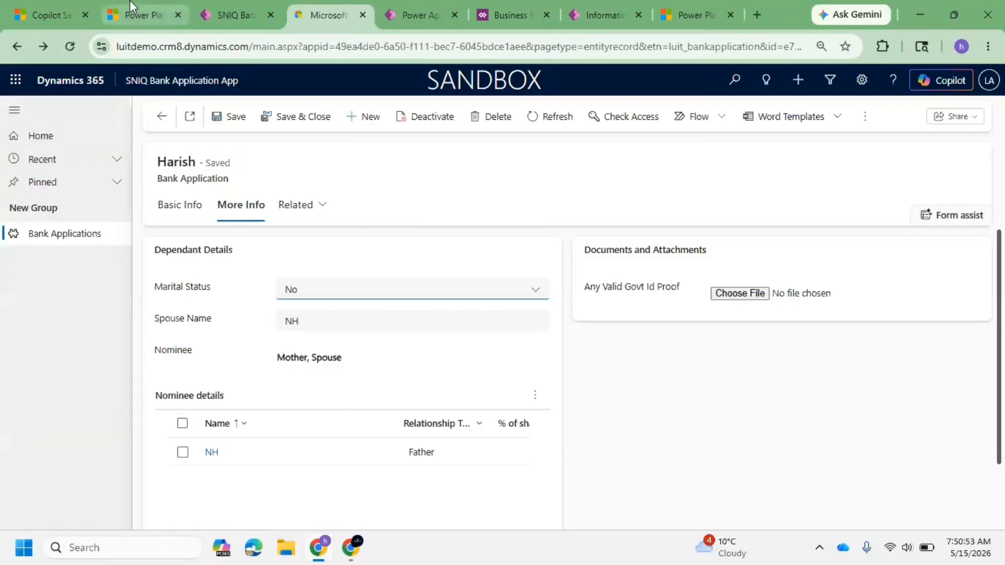
pyautogui.moveTo(130, 1)
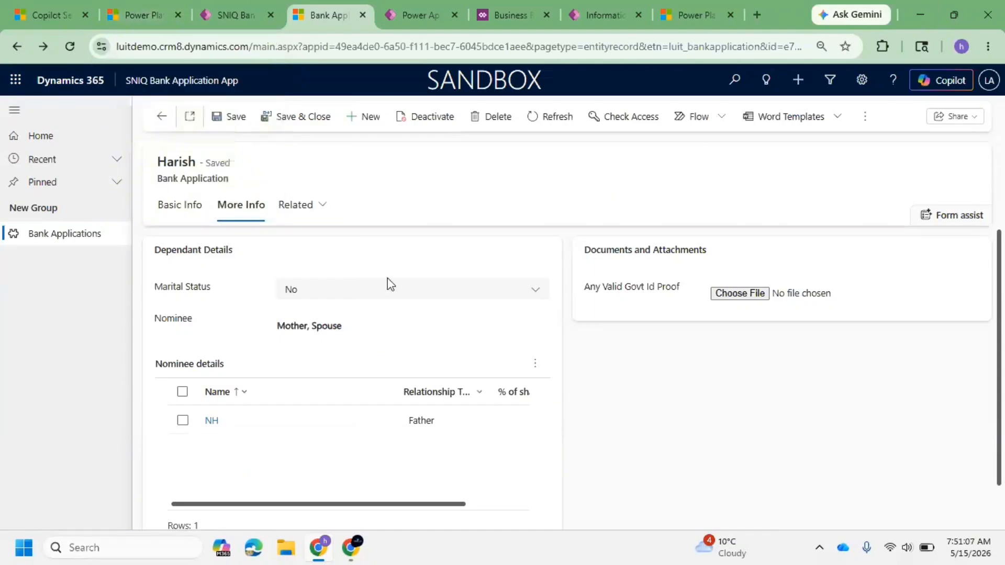
# Step: Toggle Marital Status between Yes and No to check whether Spouse Name shows and hides
pyautogui.click(369, 302)
pyautogui.click(322, 334)
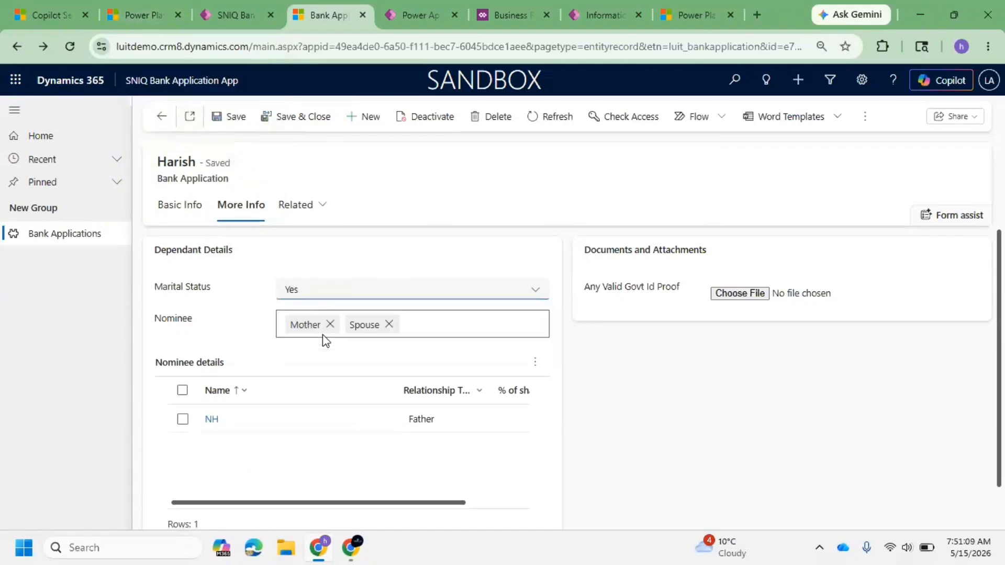
pyautogui.click(342, 299)
pyautogui.click(329, 317)
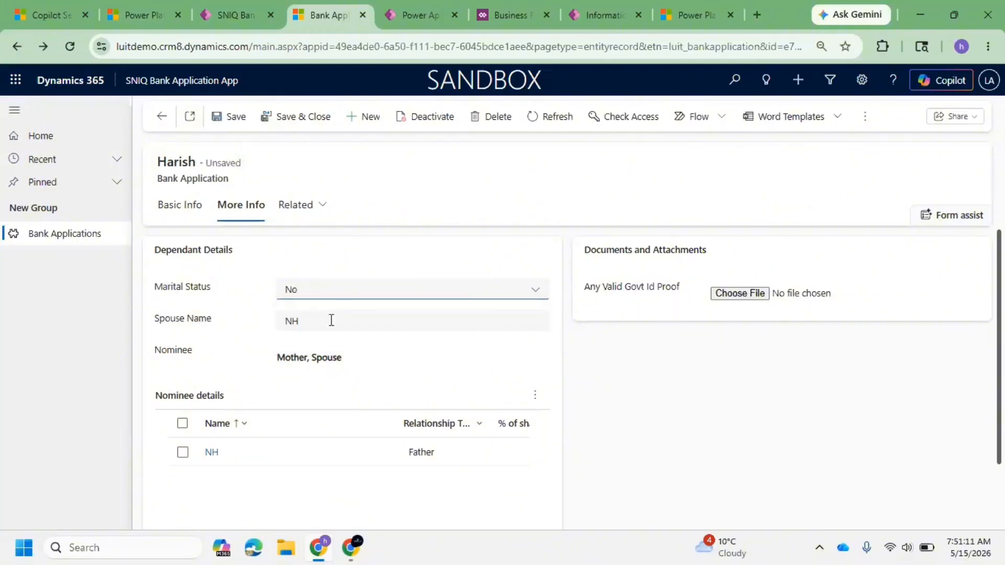
pyautogui.click(346, 302)
pyautogui.click(330, 337)
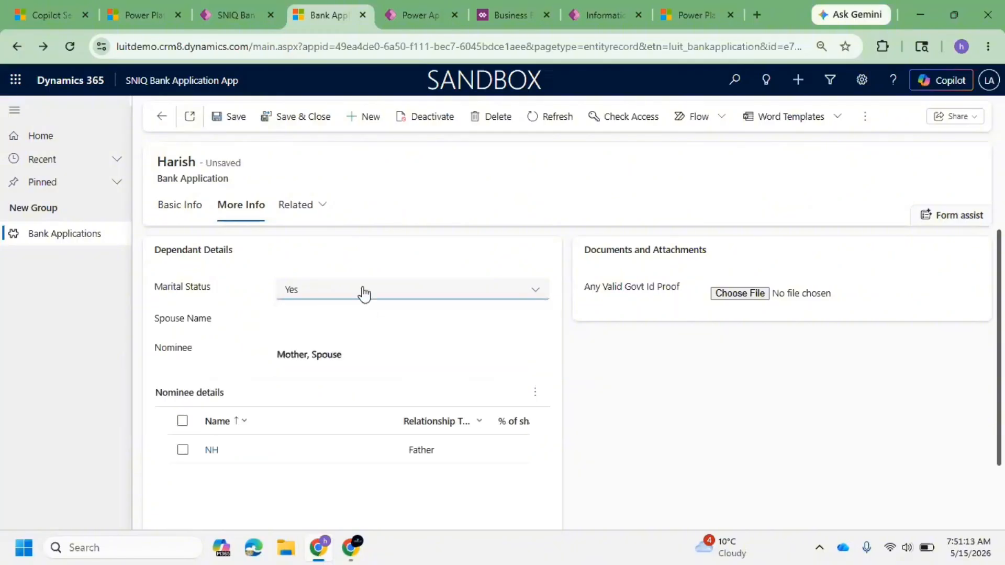
pyautogui.click(325, 296)
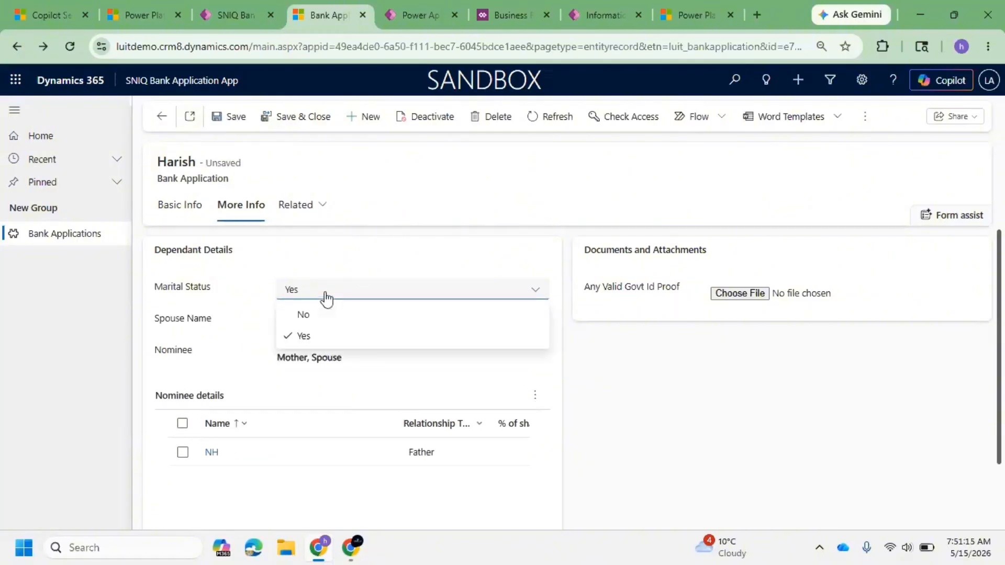
pyautogui.click(323, 317)
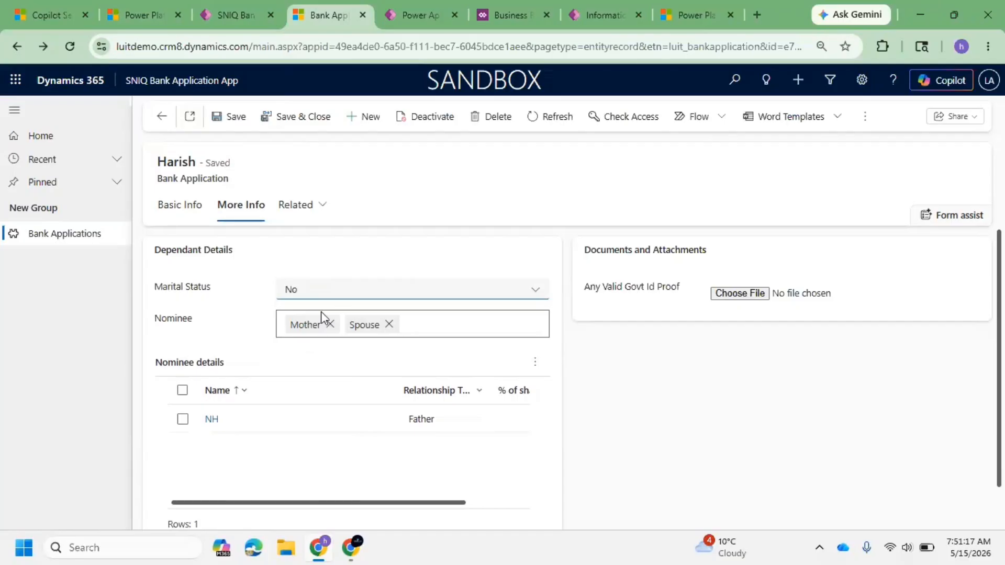
# Step: Set Marital Status to Yes, clear the Spouse Name value, and save the record
pyautogui.click(309, 289)
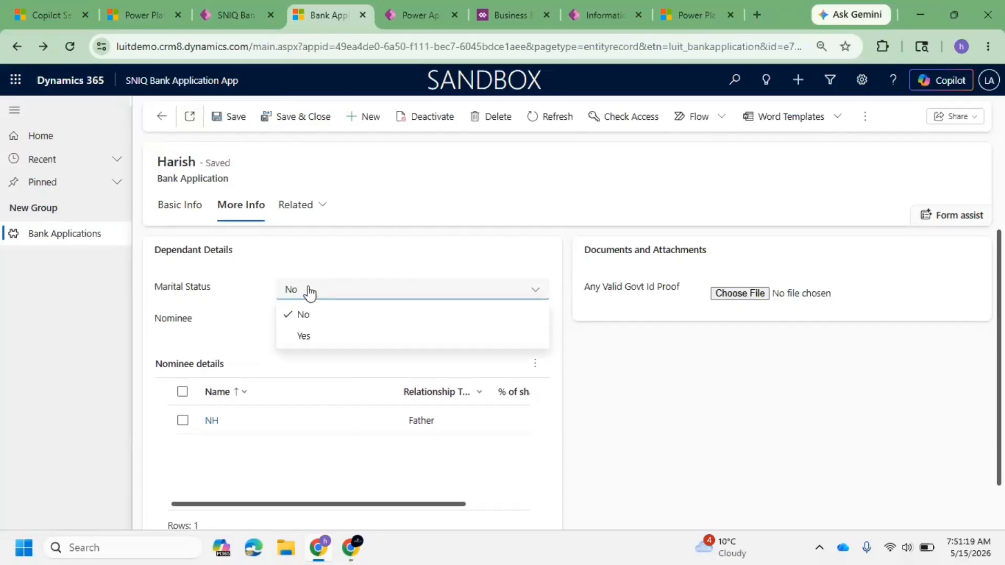
pyautogui.click(309, 337)
pyautogui.click(325, 323)
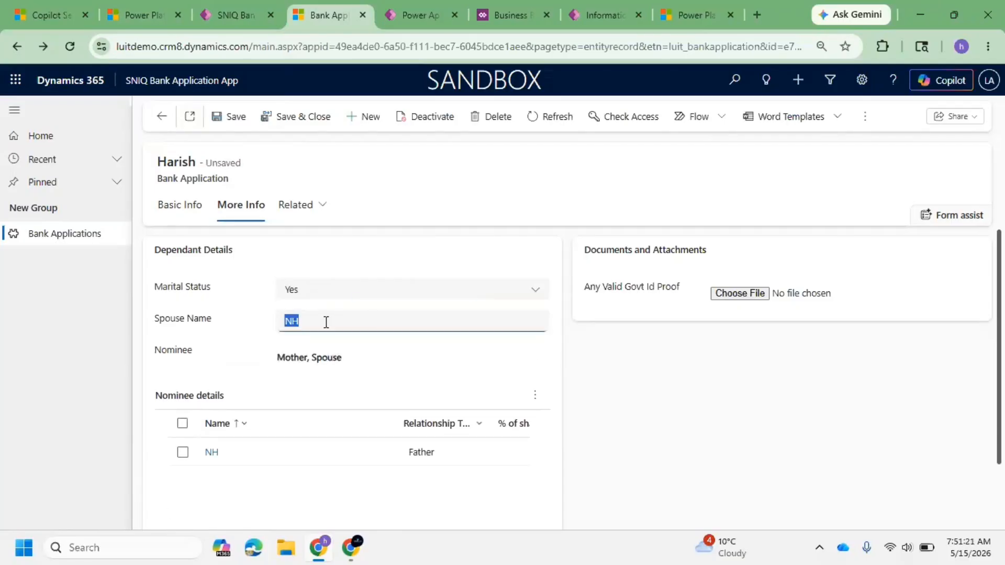
pyautogui.press('BackSpace')
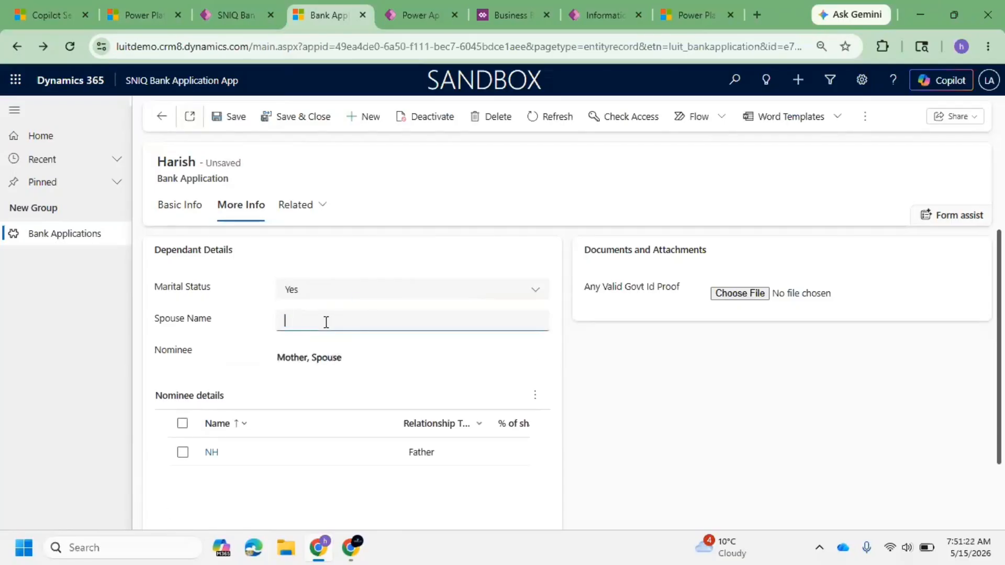
pyautogui.click(229, 118)
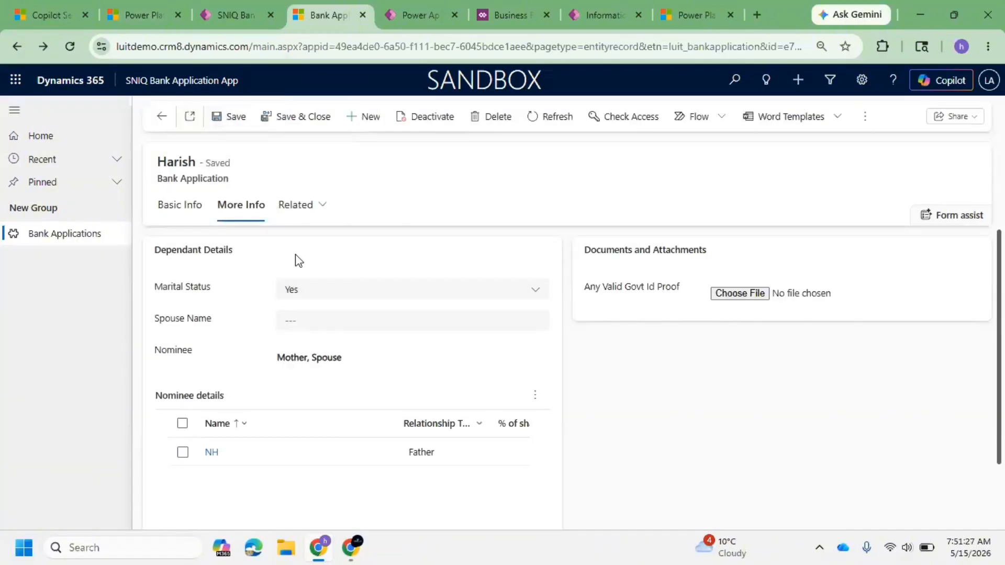
# Step: Set Marital Status to No and save the record
pyautogui.click(303, 325)
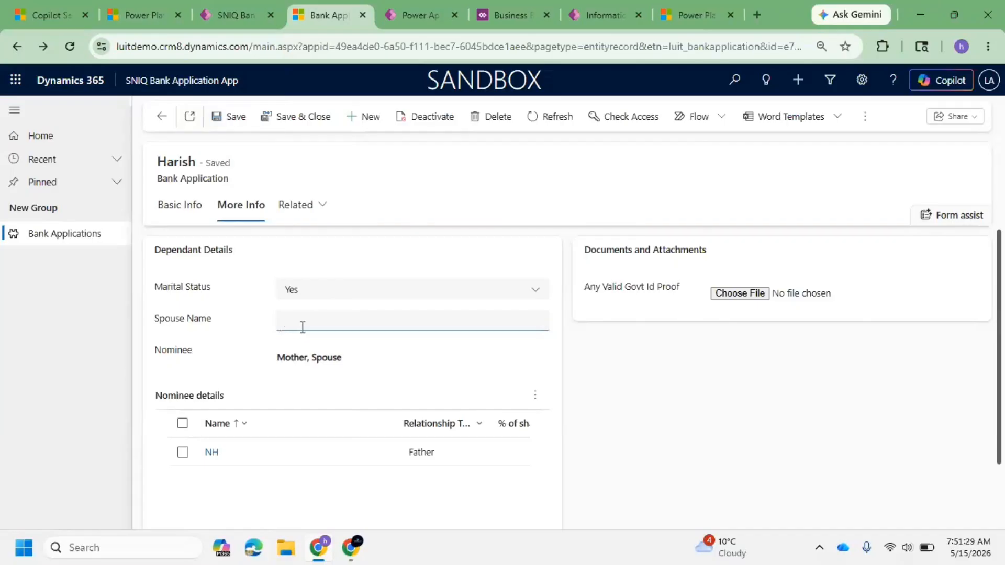
pyautogui.click(320, 295)
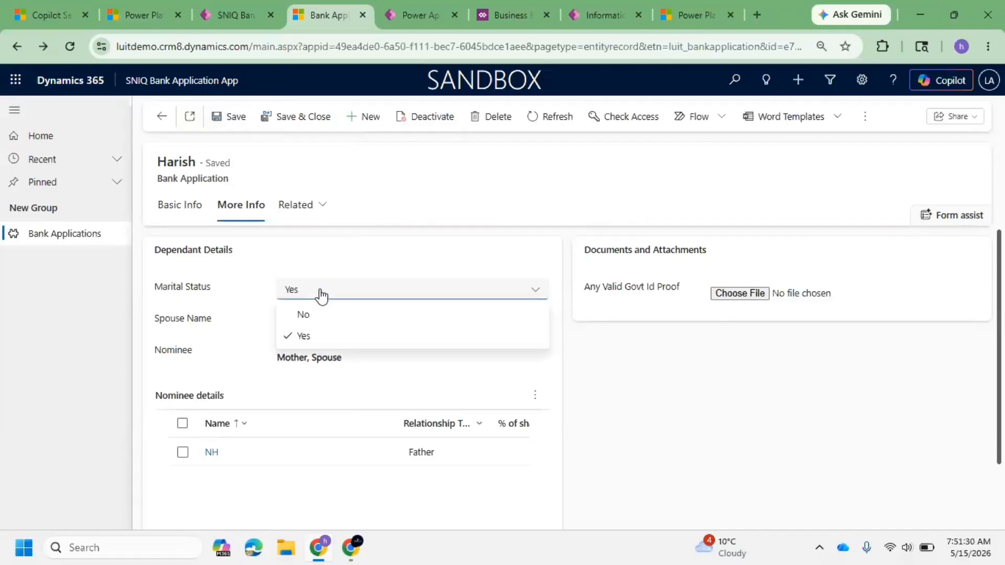
pyautogui.click(304, 315)
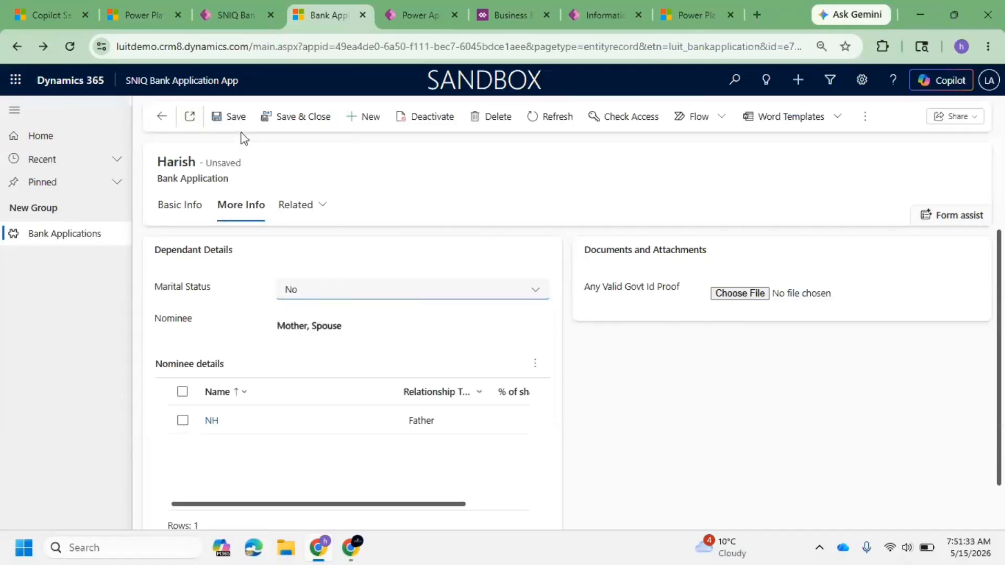
pyautogui.click(234, 117)
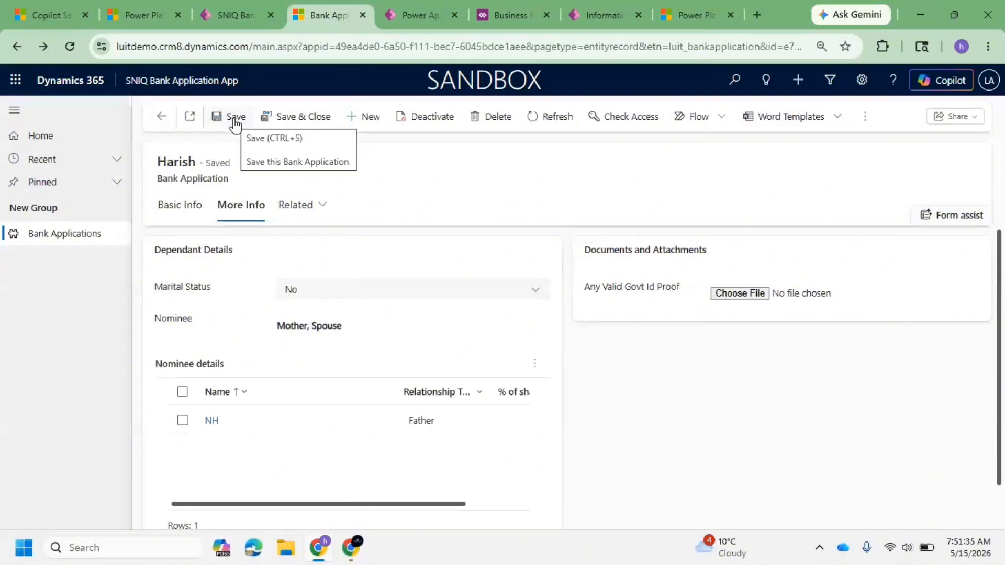
# Step: Set Marital Status to Yes and save the record
pyautogui.click(309, 296)
pyautogui.click(309, 338)
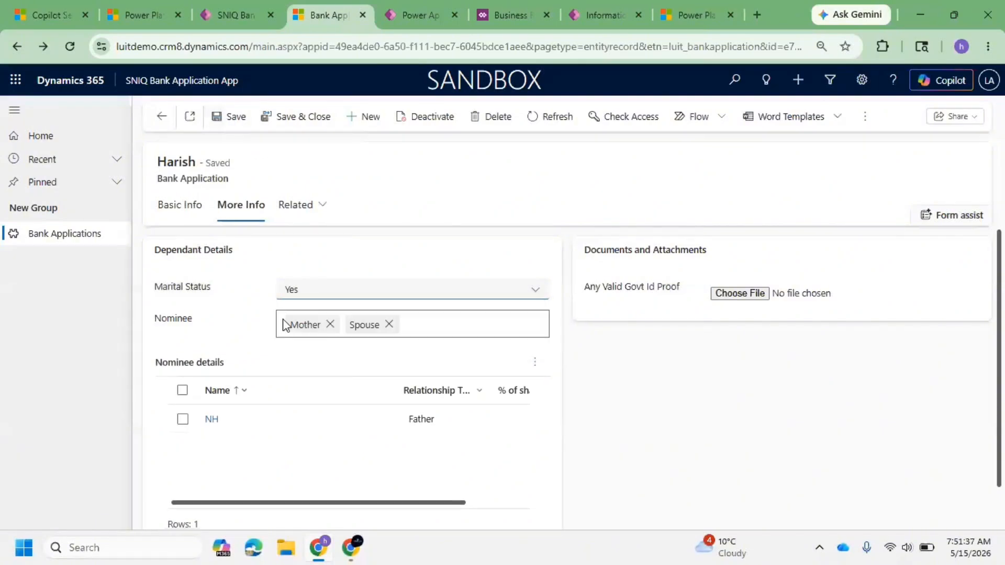
pyautogui.click(224, 116)
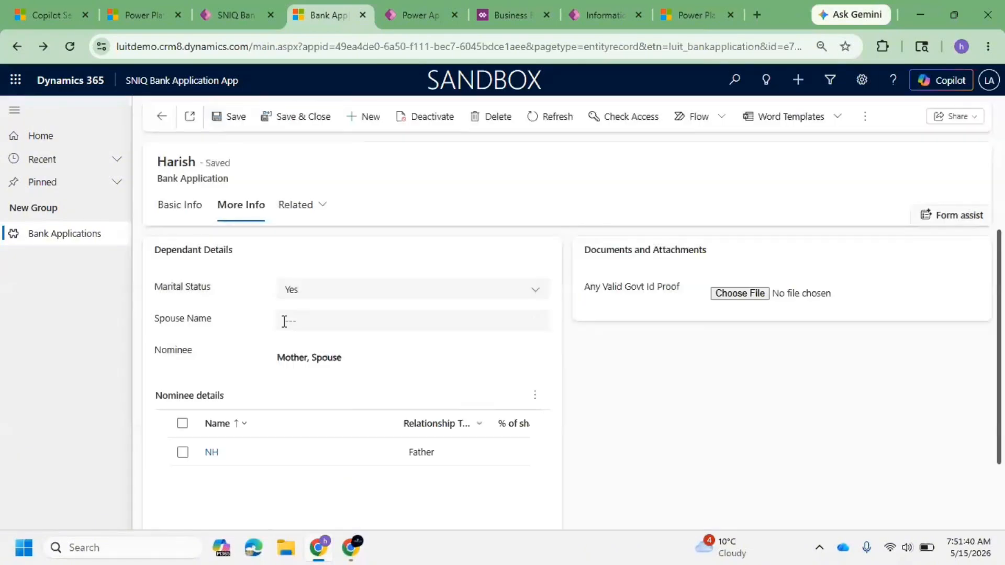
# Step: Return to the Marital Status BR business rule designer
pyautogui.moveTo(214, 321); pyautogui.dragTo(144, 330)
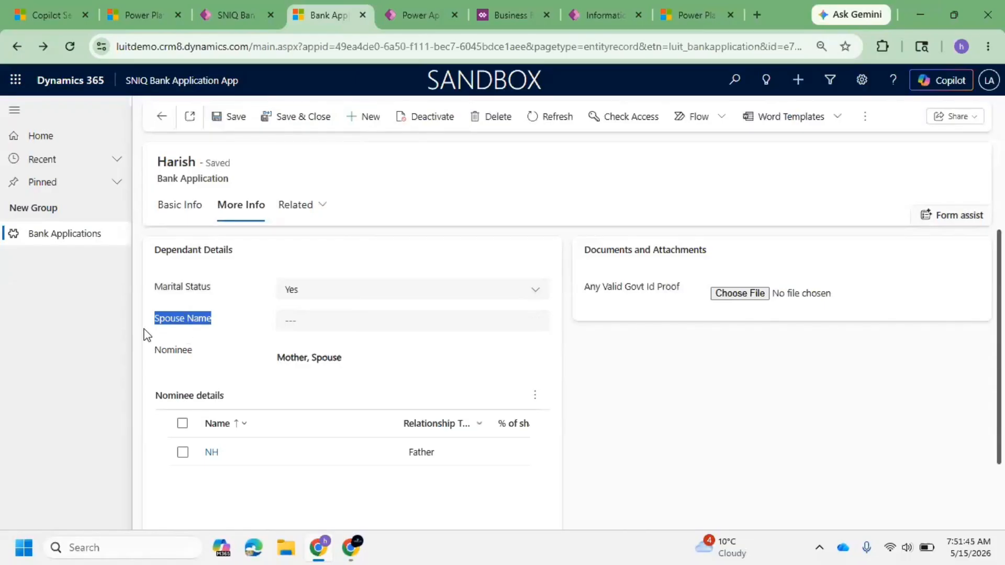
pyautogui.click(501, 13)
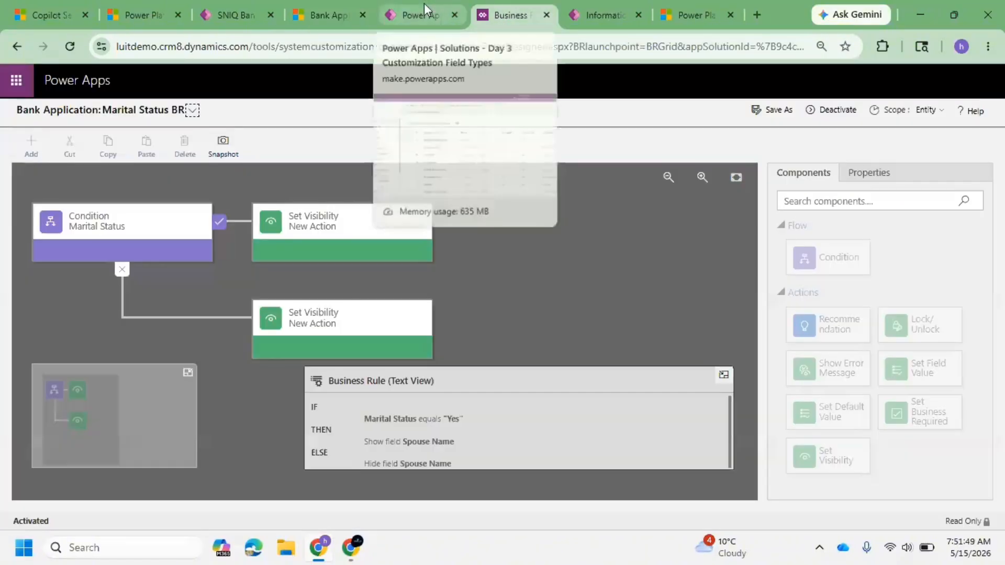
# Step: Deactivate the Marital Status BR business rule so it can be edited
pyautogui.click(837, 110)
pyautogui.click(585, 363)
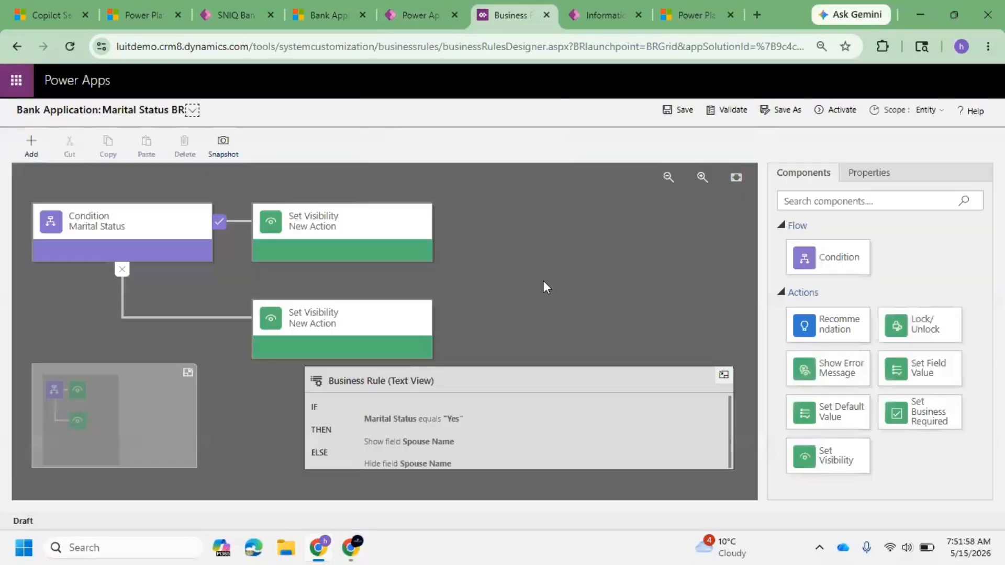
# Step: Add a Set Business Required action after the Yes-branch Set Visibility, making Spouse Name Business Required, and apply it
pyautogui.click(396, 231)
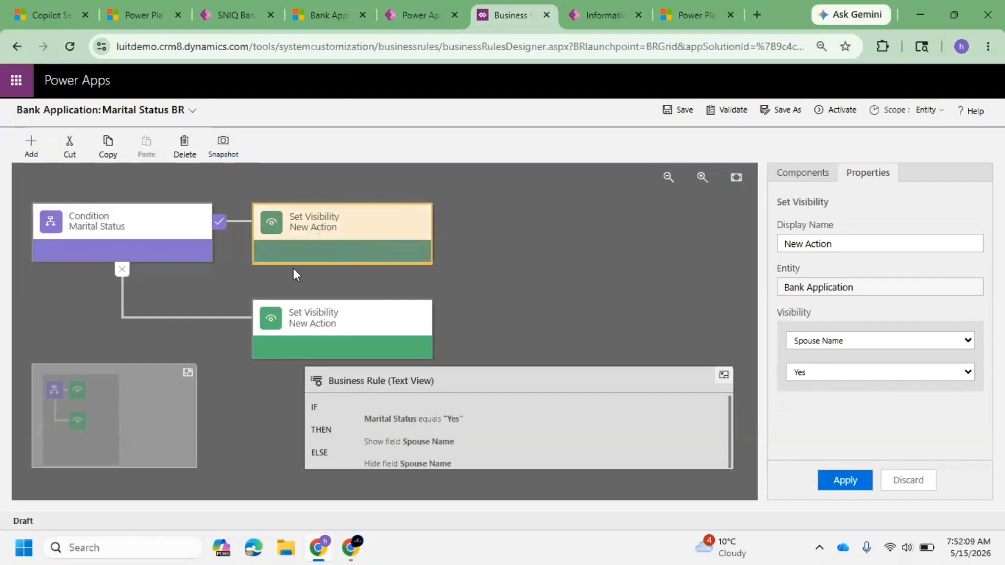
pyautogui.click(42, 149)
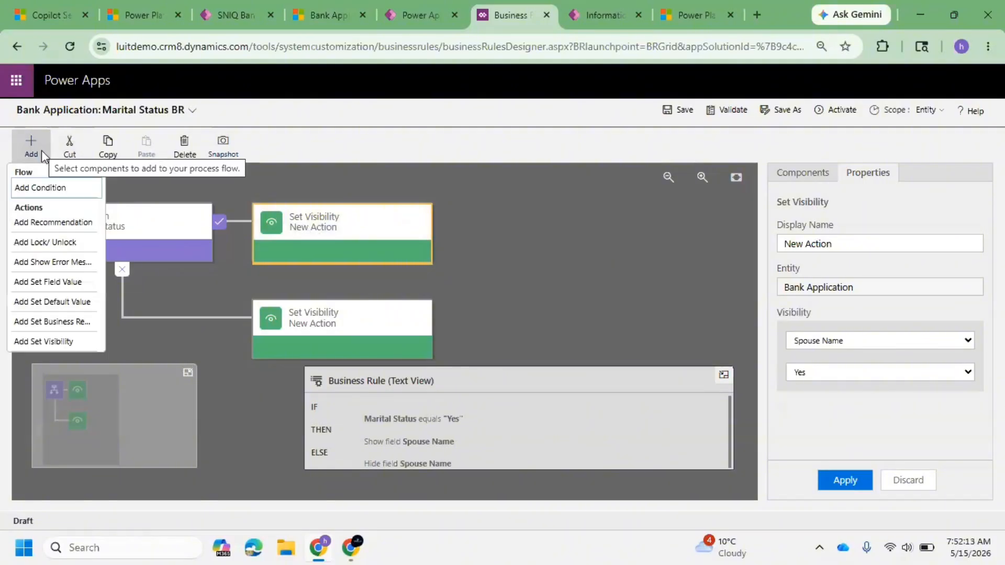
pyautogui.click(55, 325)
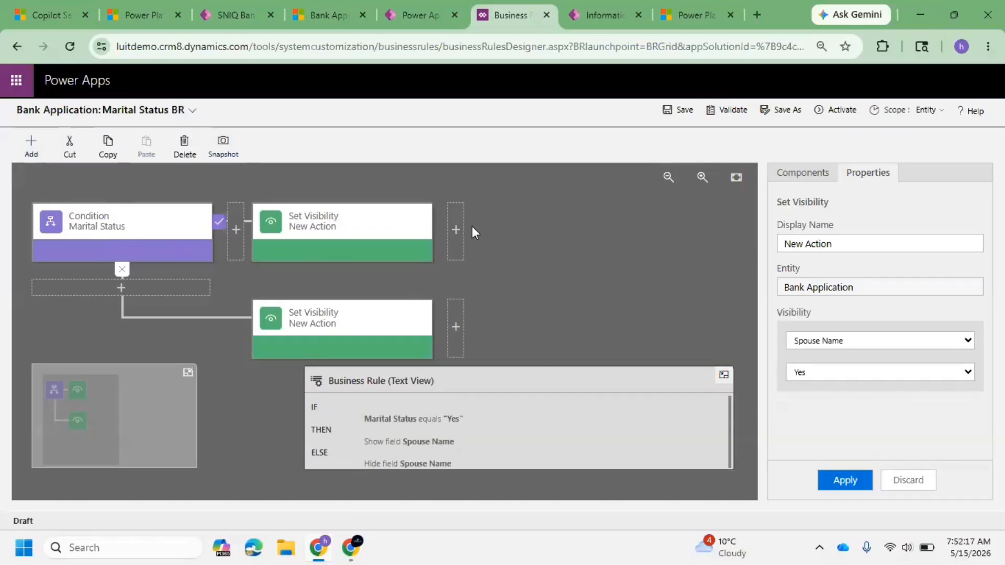
pyautogui.click(456, 226)
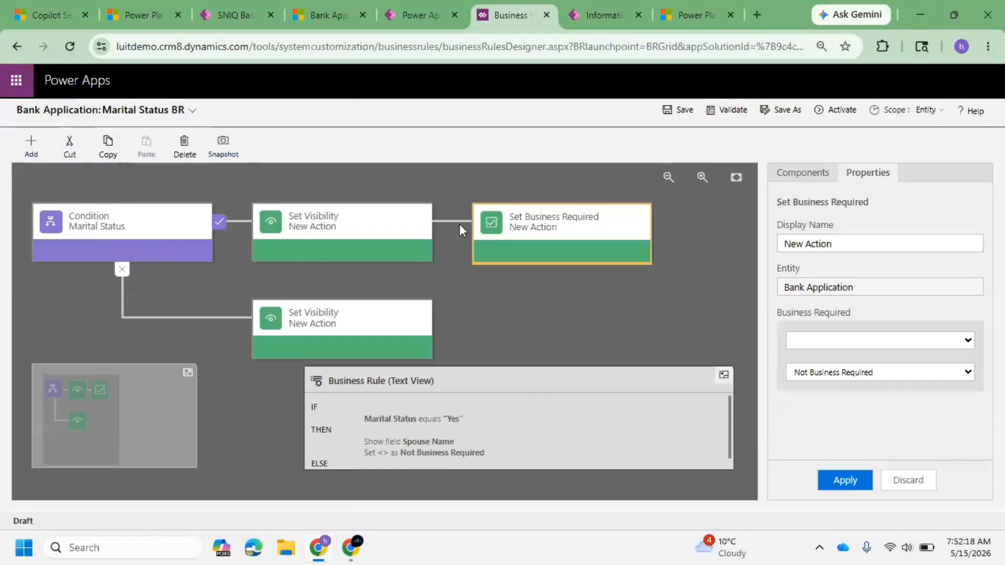
pyautogui.click(916, 341)
pyautogui.click(868, 282)
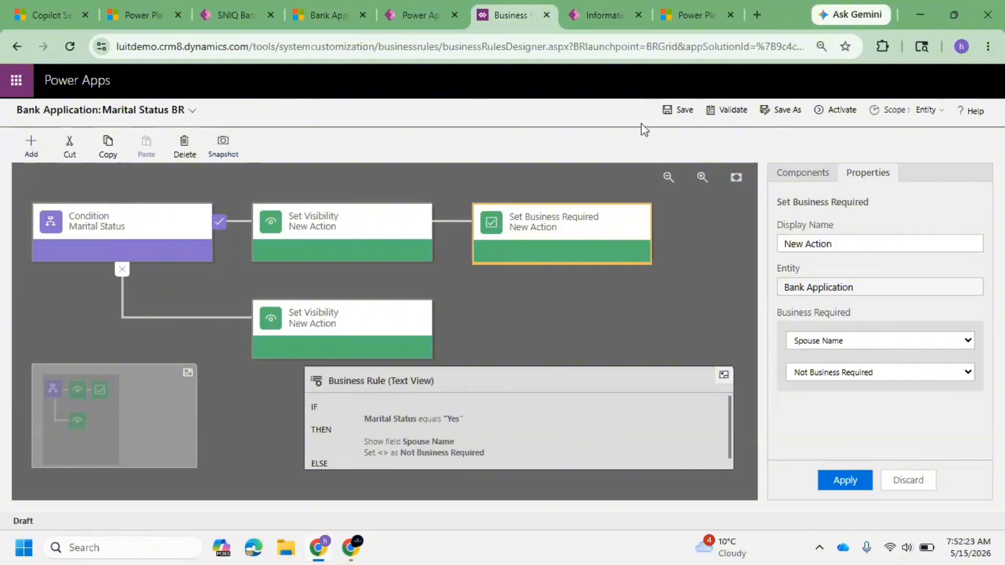
pyautogui.click(668, 118)
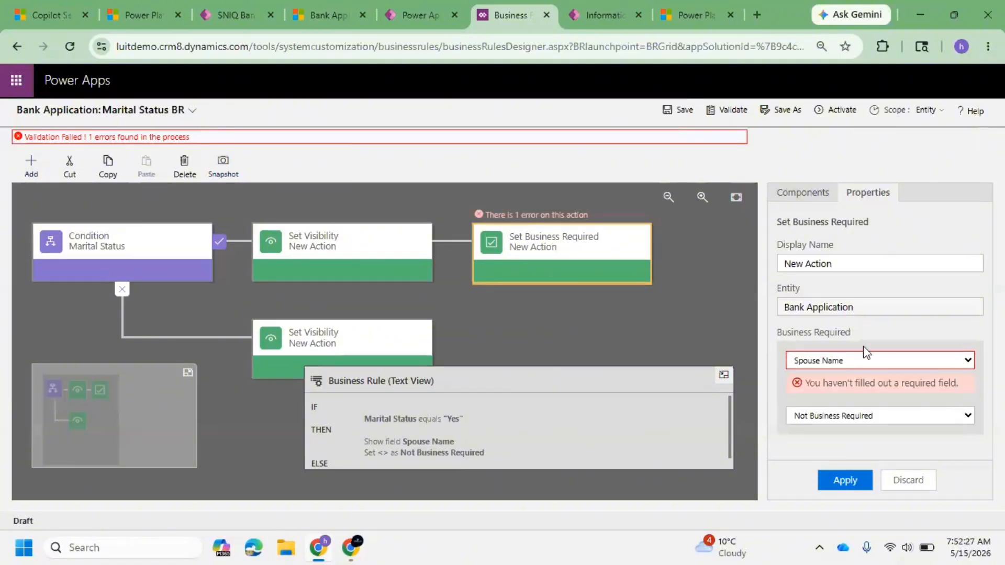
pyautogui.click(873, 420)
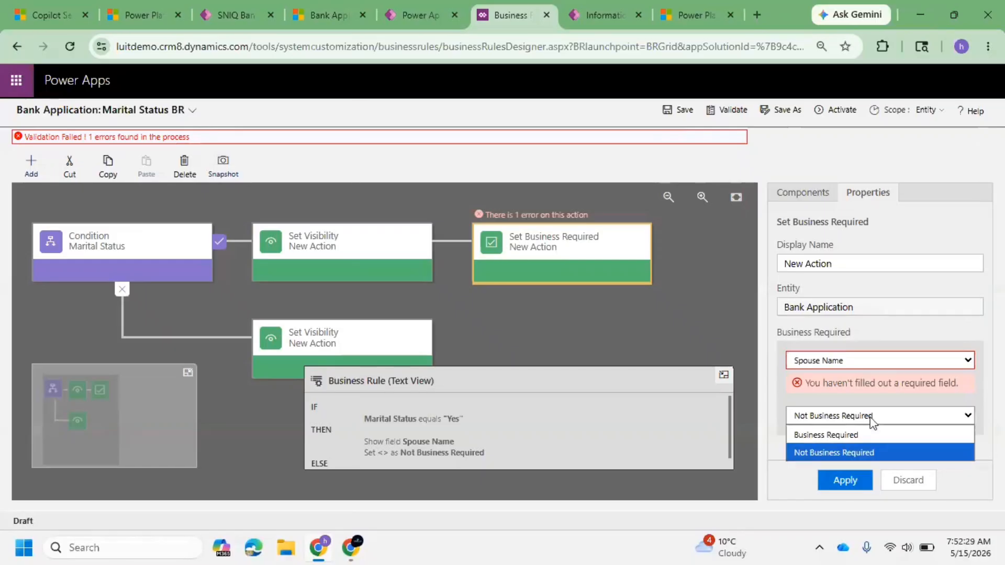
pyautogui.click(825, 433)
pyautogui.click(847, 482)
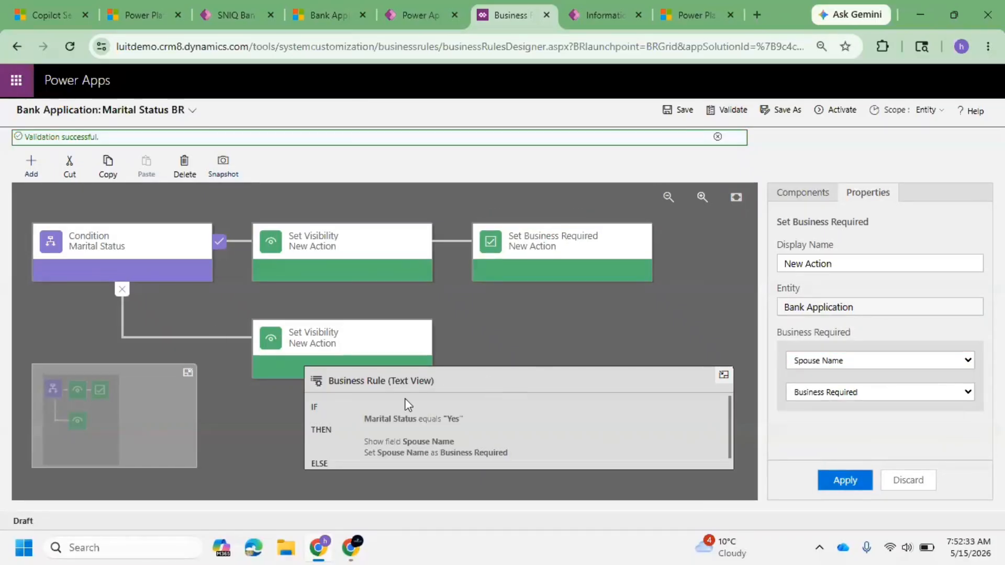
# Step: Add a Set Business Required action after the else-branch Set Visibility, setting Spouse Name to Not Business Required
pyautogui.click(362, 336)
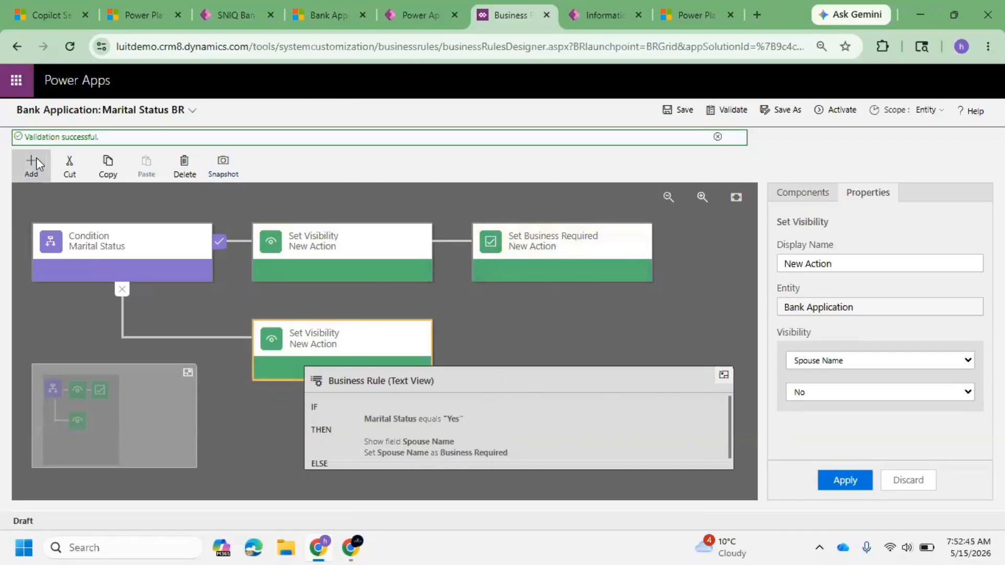
pyautogui.click(31, 172)
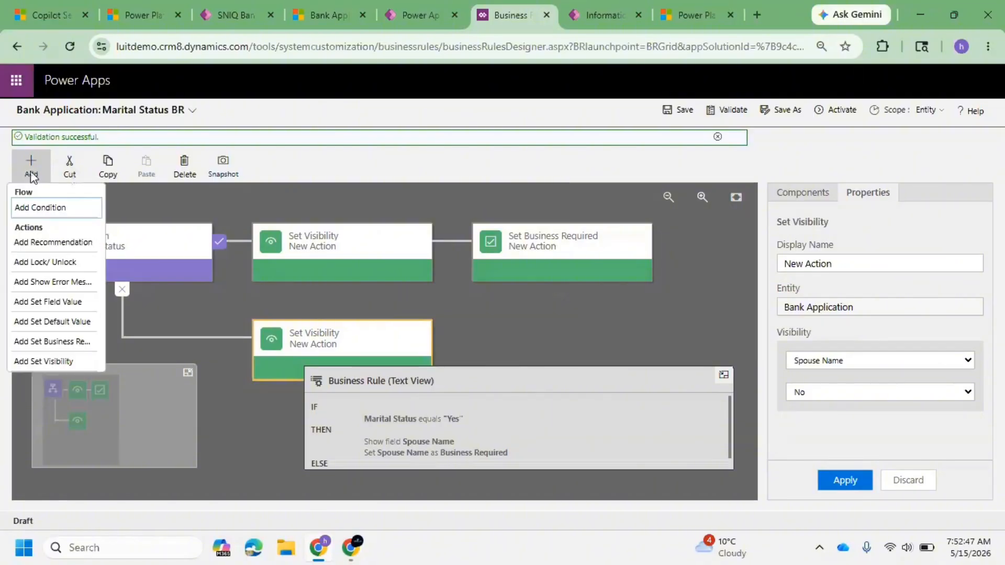
pyautogui.click(32, 168)
pyautogui.click(46, 342)
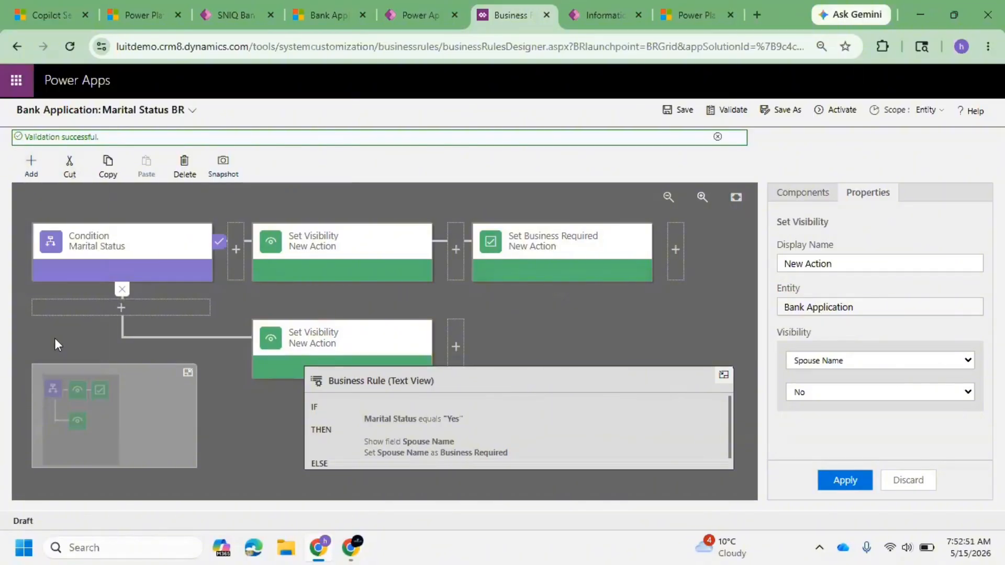
pyautogui.click(457, 349)
pyautogui.click(961, 366)
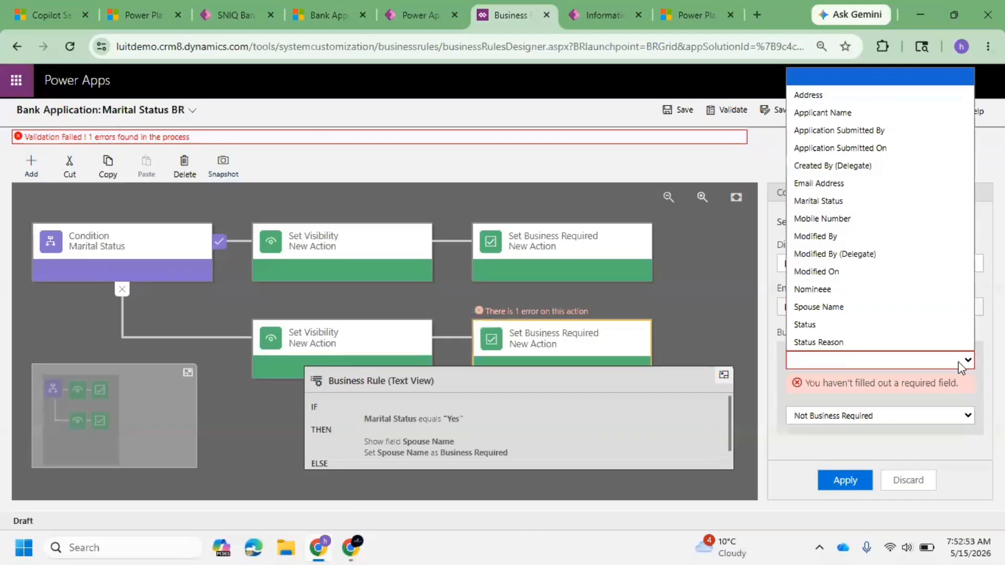
pyautogui.click(862, 309)
pyautogui.click(850, 479)
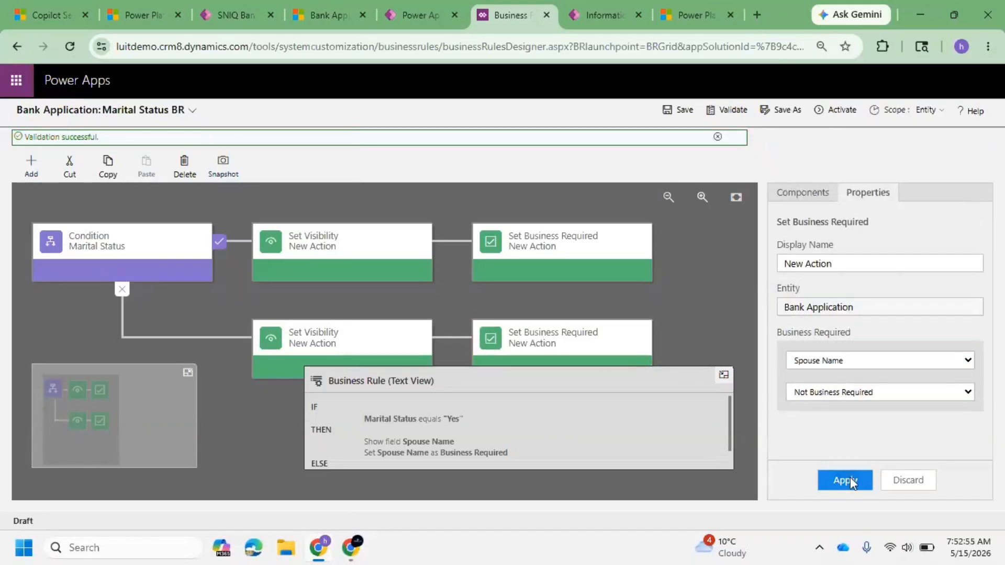
# Step: Save the business rule and activate it, keeping the scope as Entity
pyautogui.moveTo(726, 422); pyautogui.dragTo(735, 448)
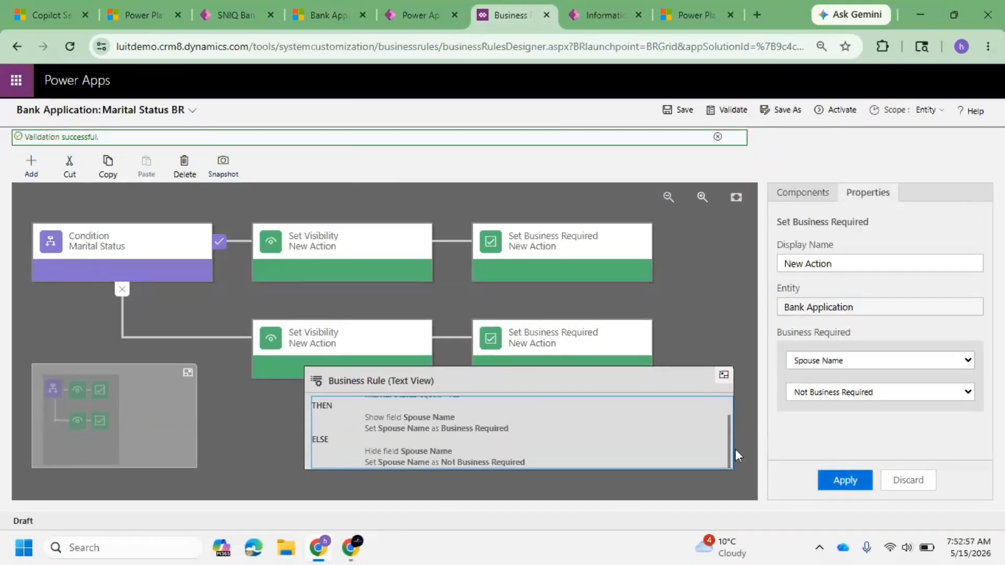
pyautogui.click(925, 111)
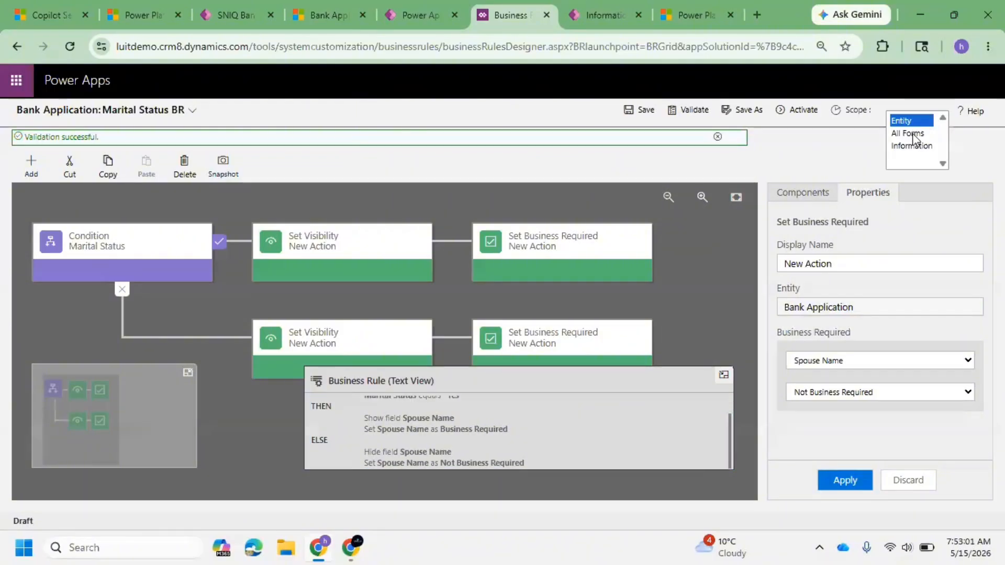
pyautogui.click(909, 123)
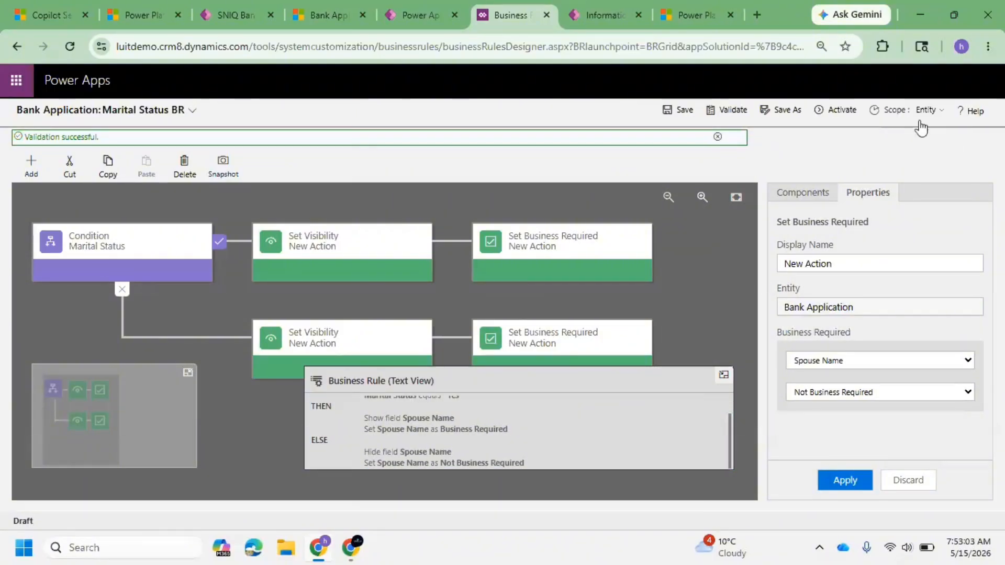
pyautogui.click(672, 114)
pyautogui.click(843, 109)
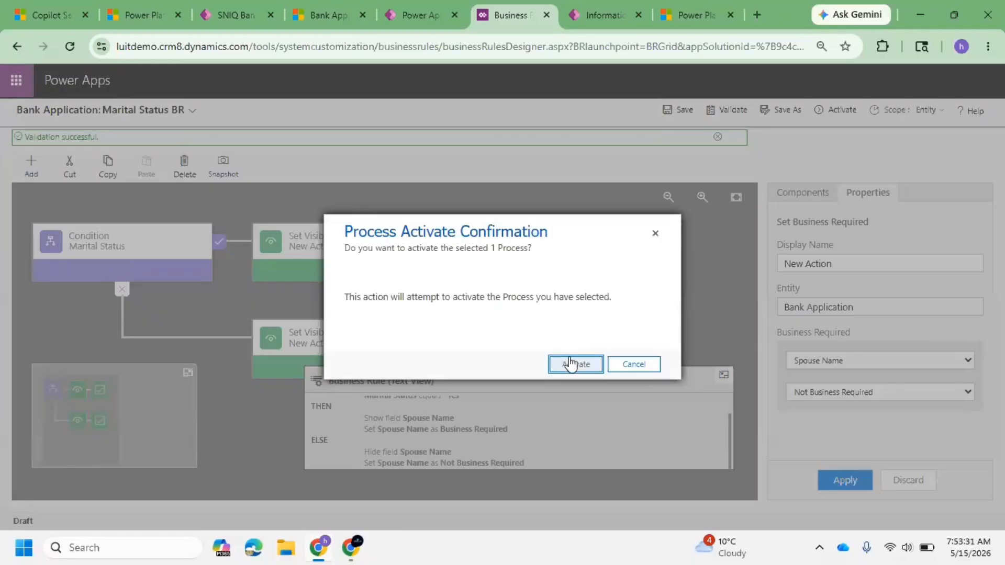
pyautogui.click(570, 363)
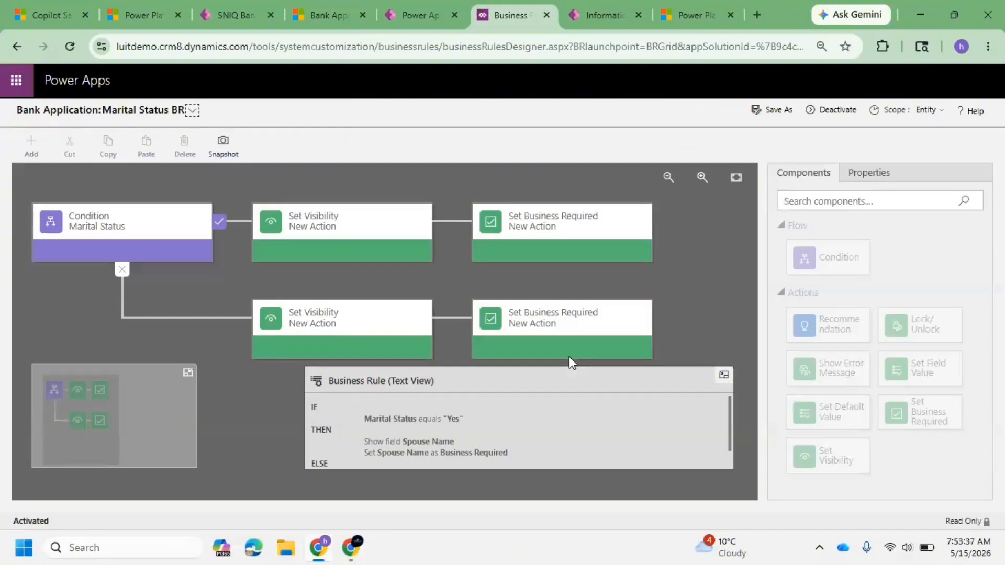
# Step: Publish all customizations from the solution objects page
pyautogui.click(316, 11)
pyautogui.click(398, 2)
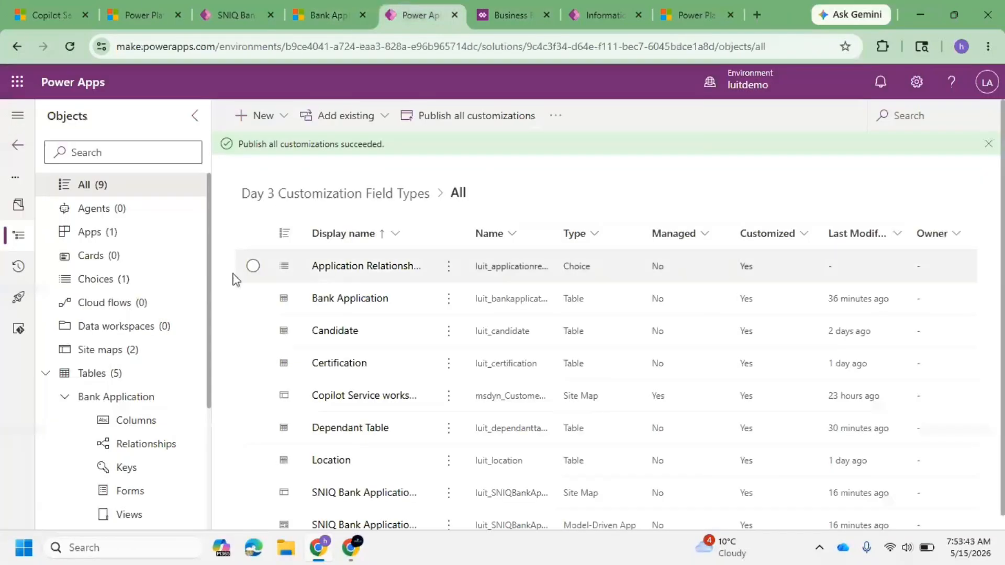
pyautogui.click(434, 118)
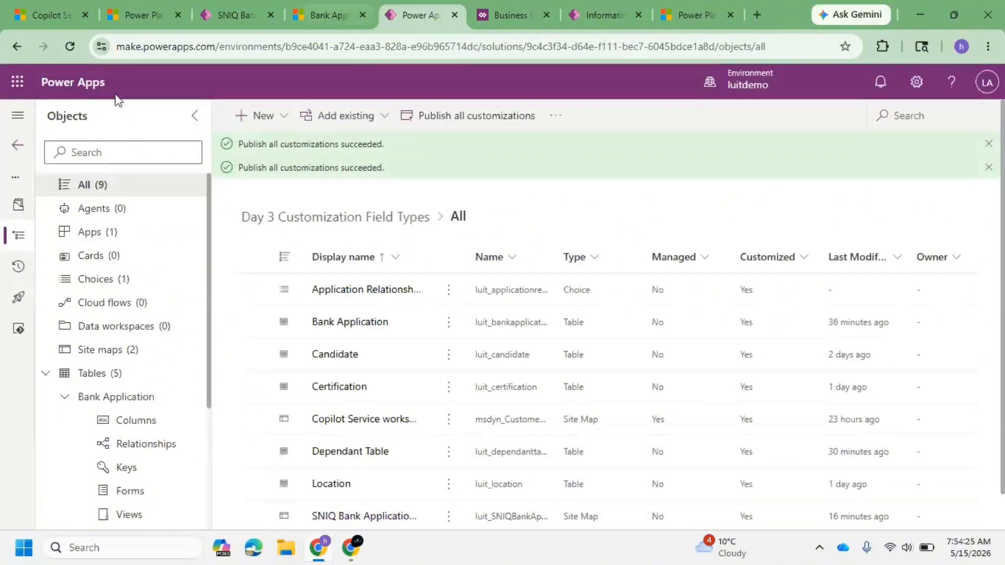
# Step: Switch to the Bank Application record in the app and reload the page
pyautogui.click(209, 1)
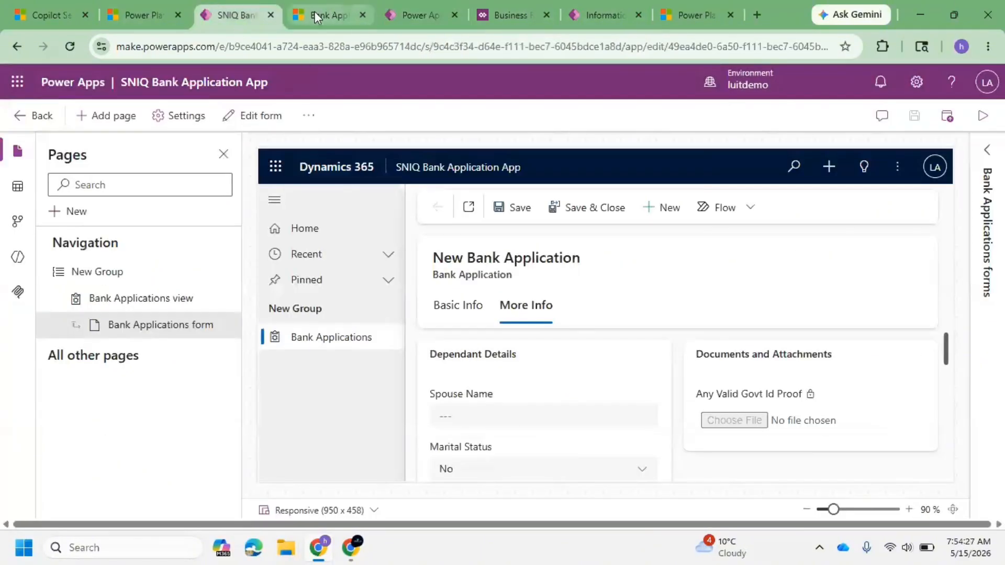
pyautogui.click(346, 9)
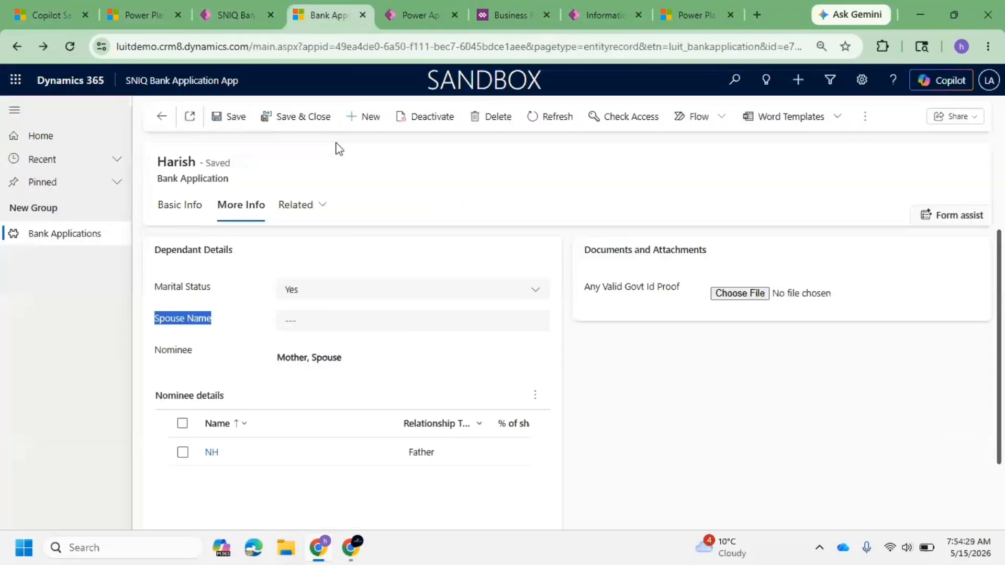
pyautogui.press('F5')
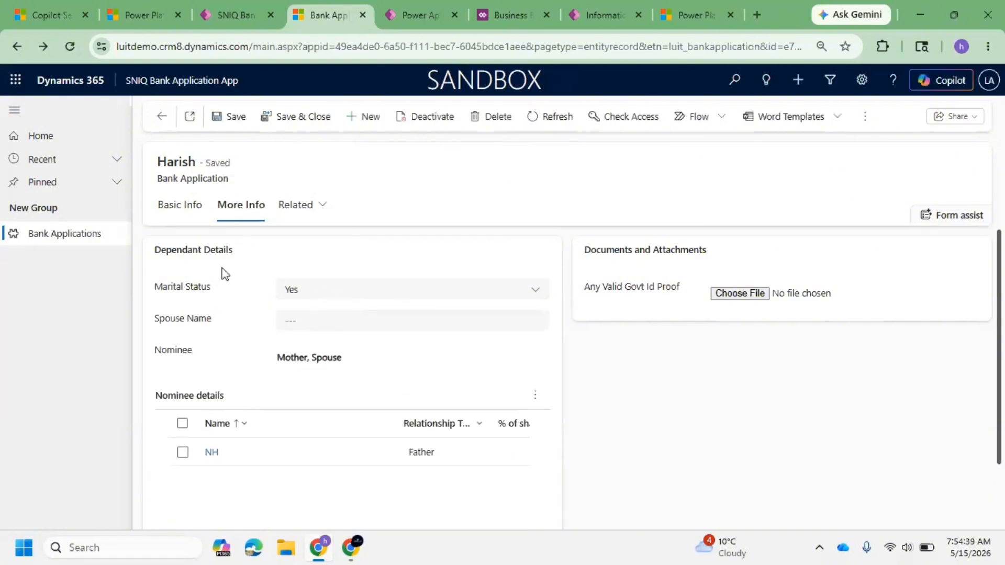
# Step: Try to save the record with Marital Status Yes and the Spouse Name left empty
pyautogui.click(323, 295)
pyautogui.click(327, 334)
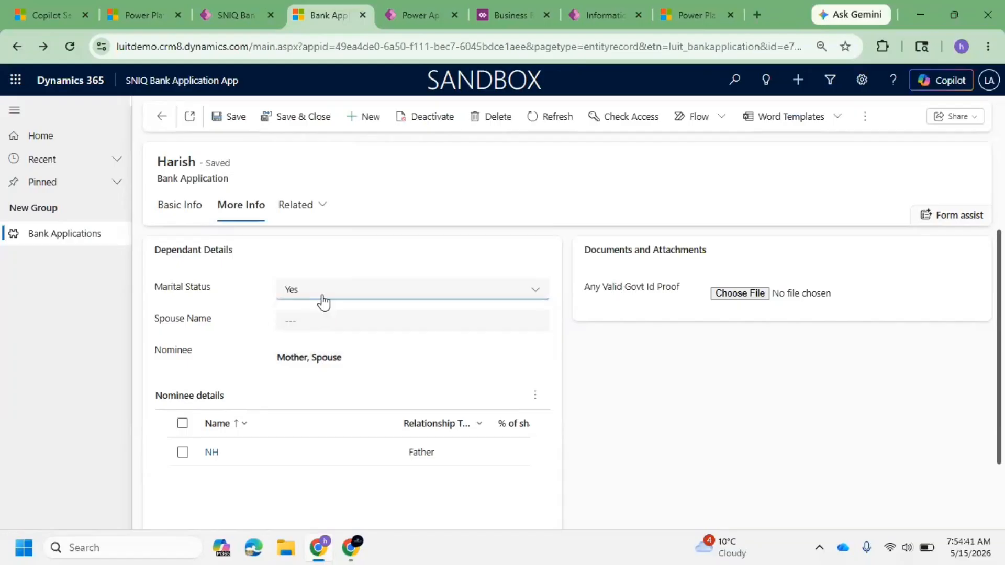
pyautogui.click(324, 290)
pyautogui.click(303, 329)
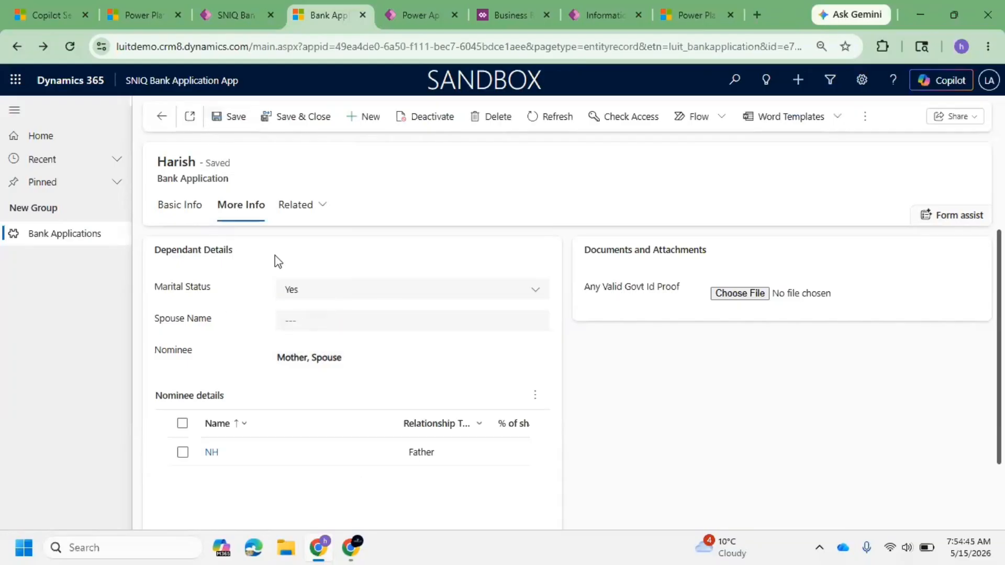
pyautogui.click(371, 117)
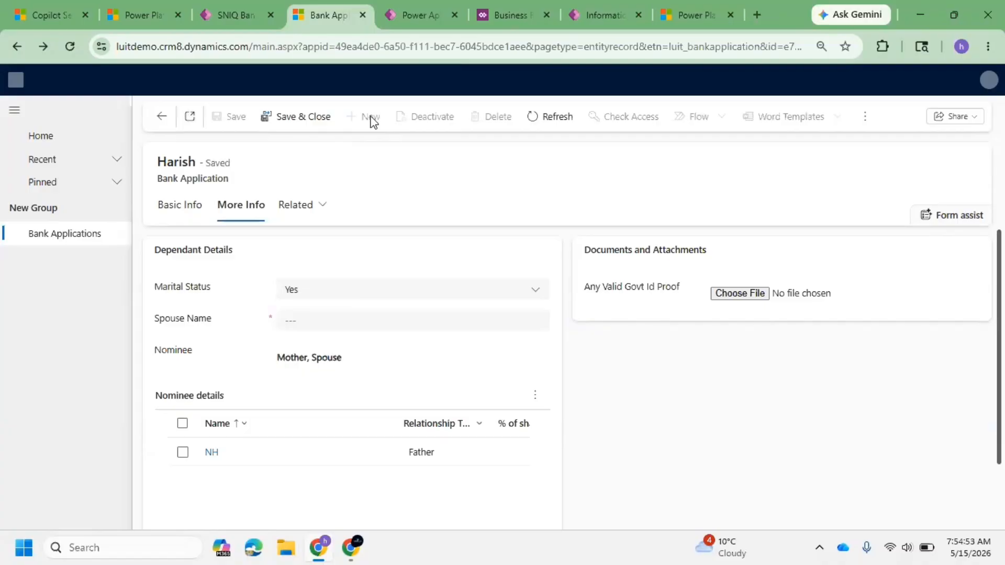
pyautogui.click(349, 305)
pyautogui.click(217, 333)
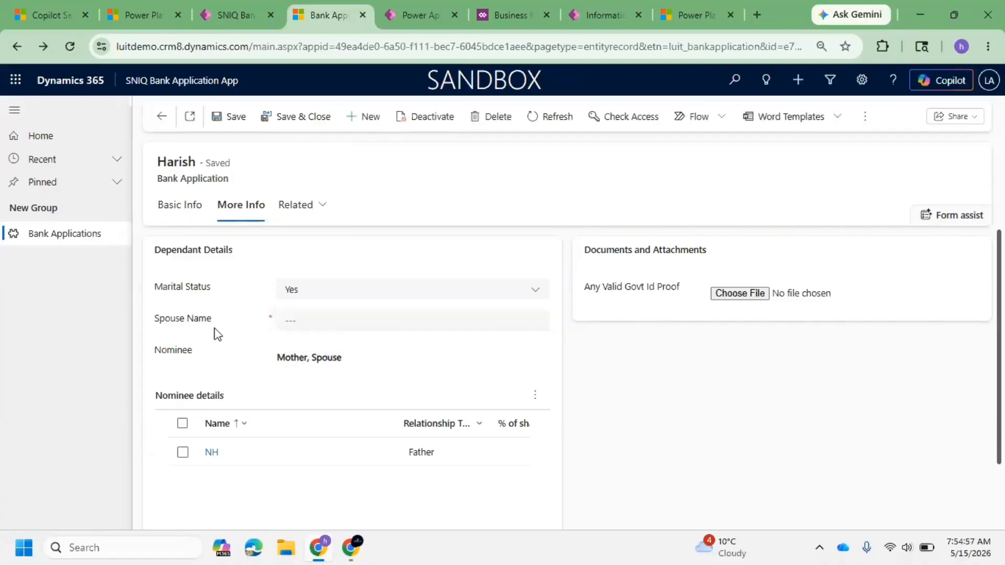
pyautogui.click(229, 125)
# Step: Set Marital Status to No and save the record
pyautogui.moveTo(323, 359); pyautogui.dragTo(343, 318)
pyautogui.click(323, 314)
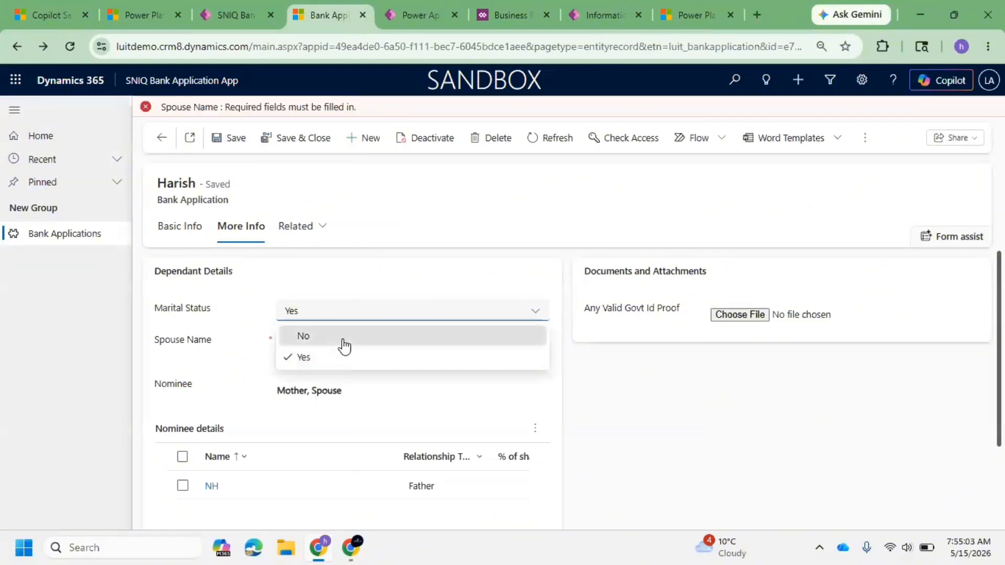
pyautogui.click(344, 337)
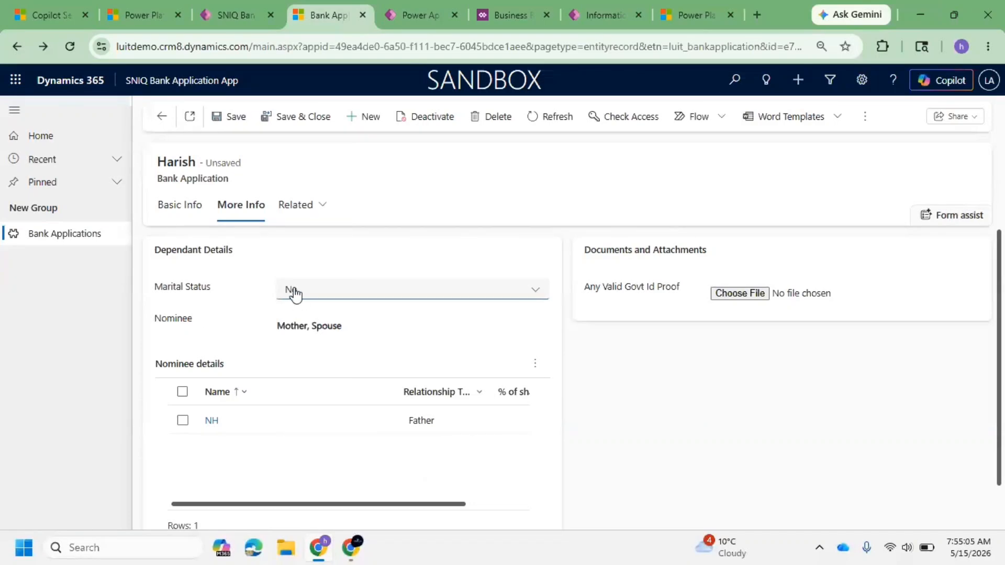
pyautogui.click(219, 121)
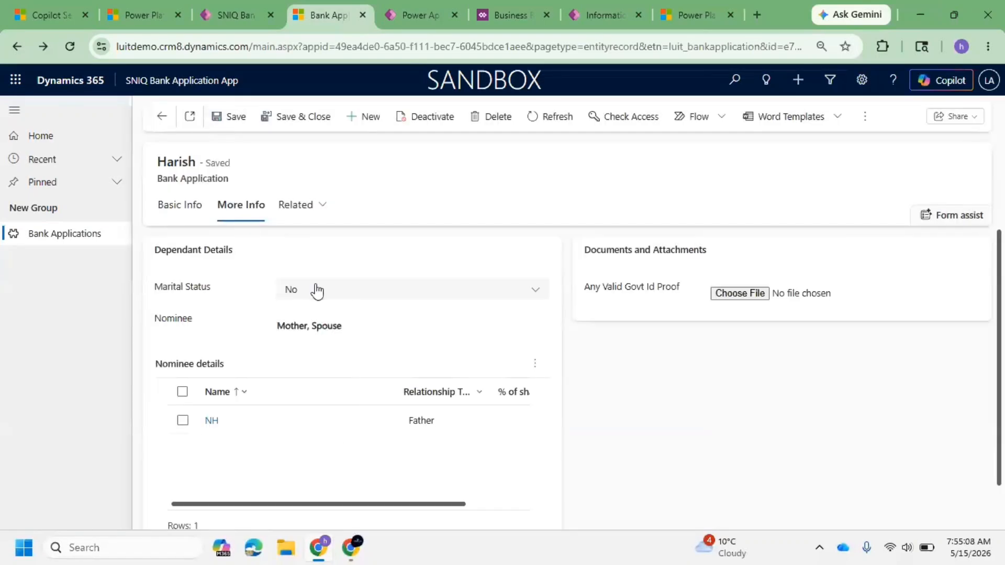
# Step: Set Marital Status to Yes, enter NH as the Spouse Name, and save the record
pyautogui.click(316, 289)
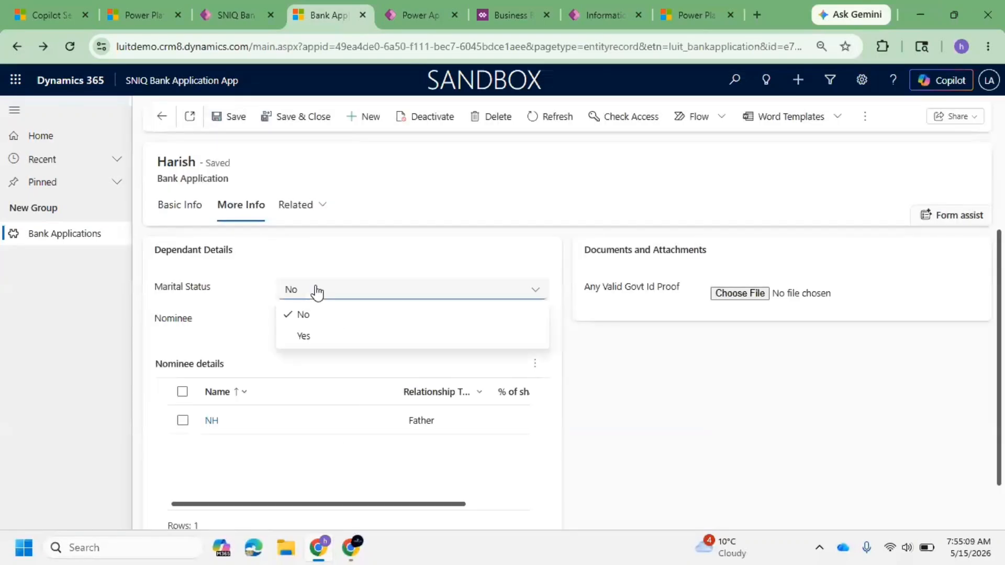
pyautogui.click(340, 346)
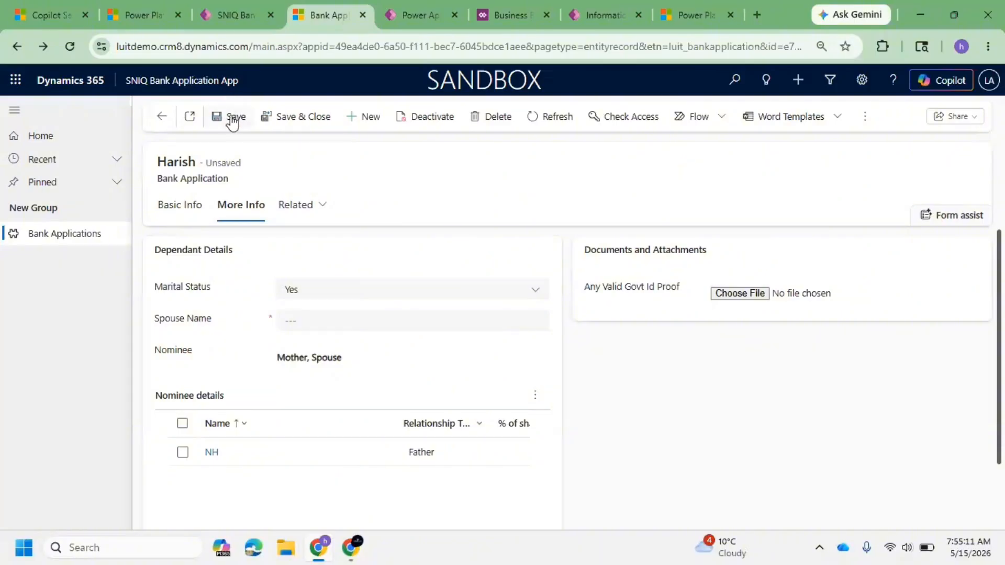
pyautogui.click(232, 123)
pyautogui.click(303, 340)
pyautogui.write('NH')
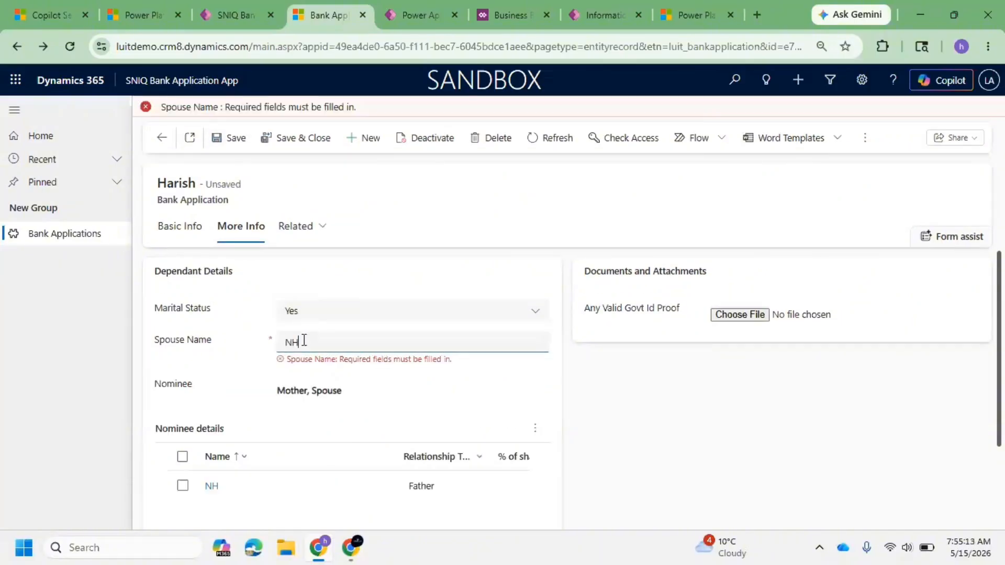
pyautogui.click(238, 139)
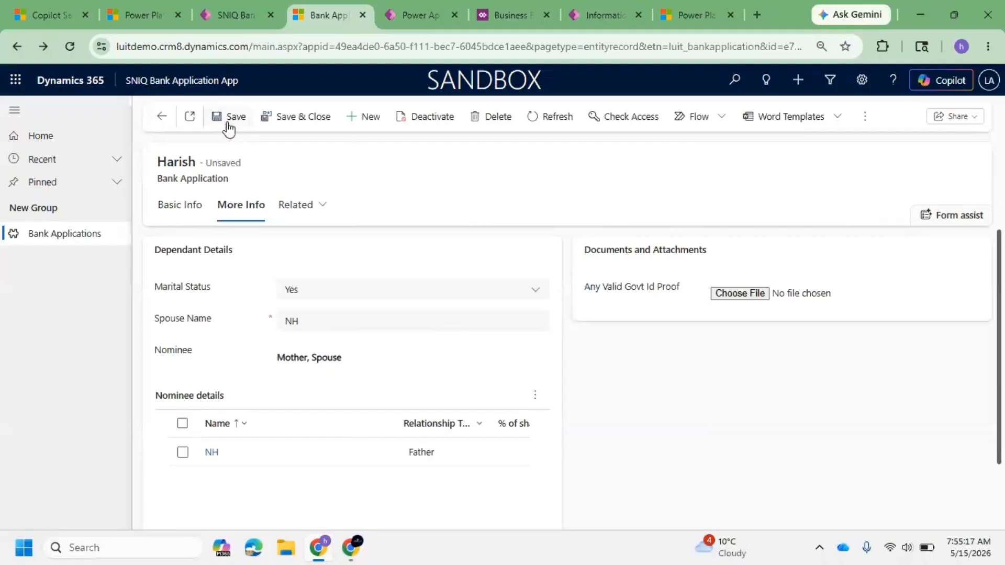
# Step: Save the Bank Application record with the Spouse Name filled in
pyautogui.click(228, 125)
pyautogui.moveTo(350, 321); pyautogui.dragTo(258, 332)
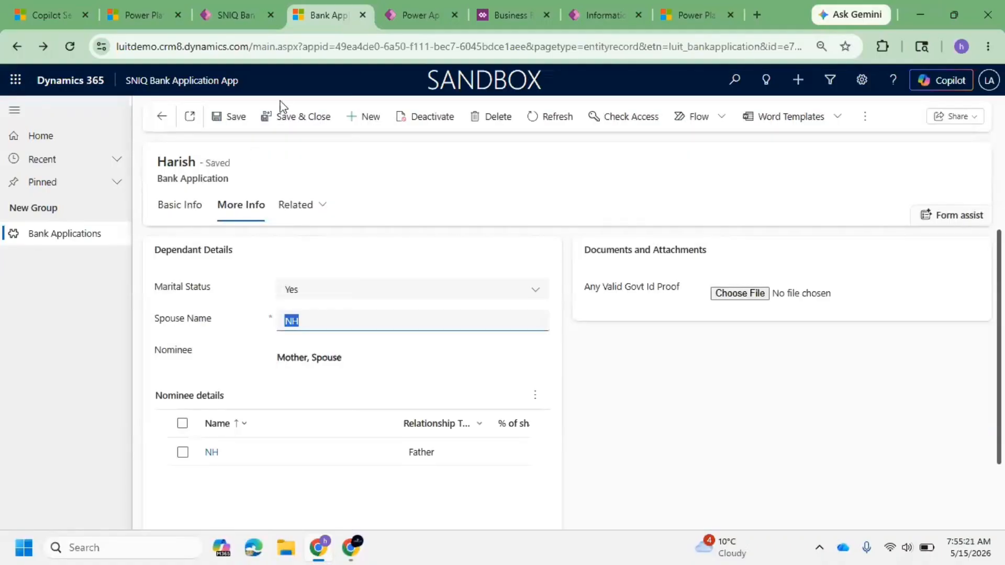
# Step: Open the business rules list of the Bank Application table in the solution
pyautogui.click(495, 12)
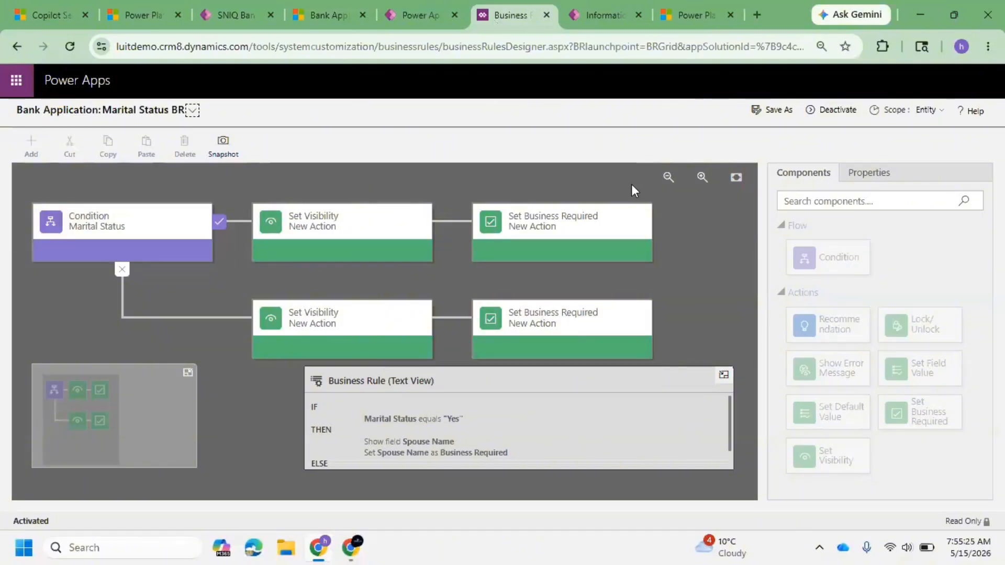
pyautogui.click(424, 14)
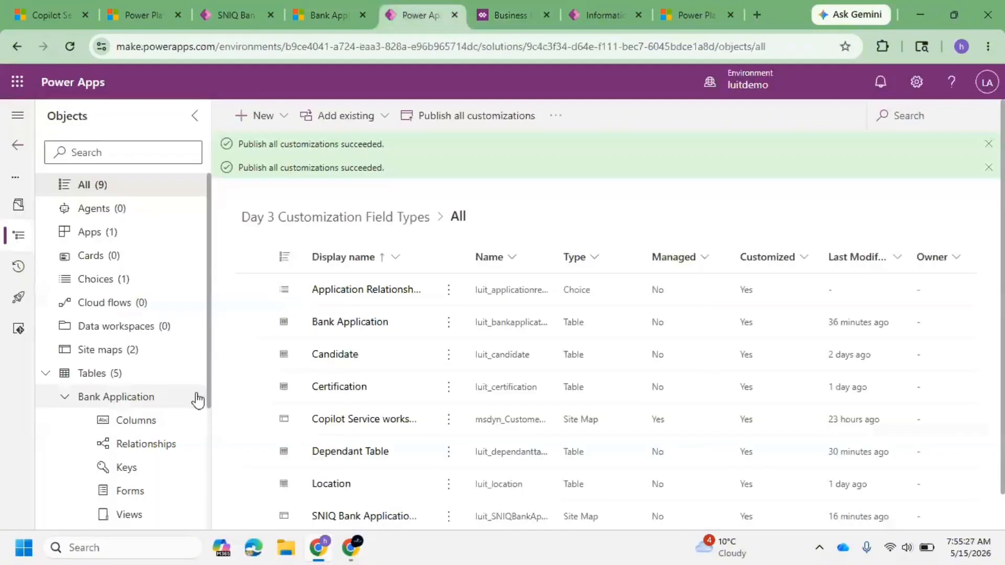
pyautogui.scroll(-3, 150, 440)
pyautogui.click(150, 404)
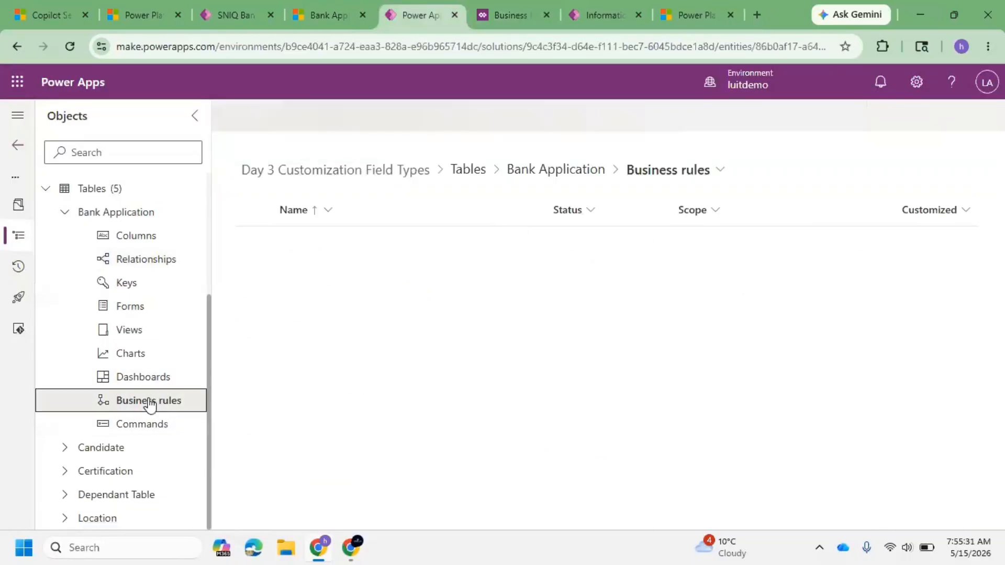
# Step: Start a new business rule for the Bank Application table
pyautogui.click(314, 121)
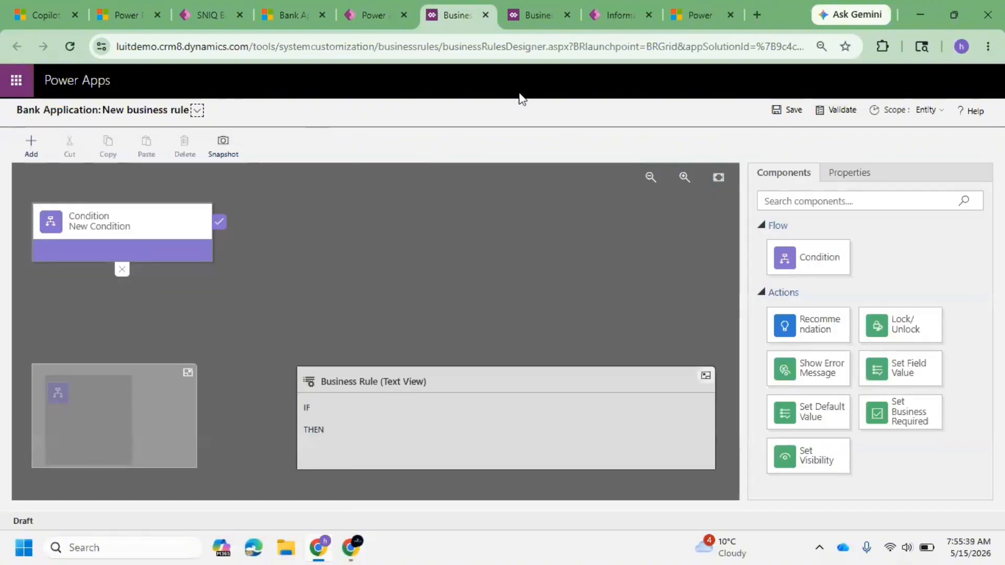
pyautogui.click(30, 137)
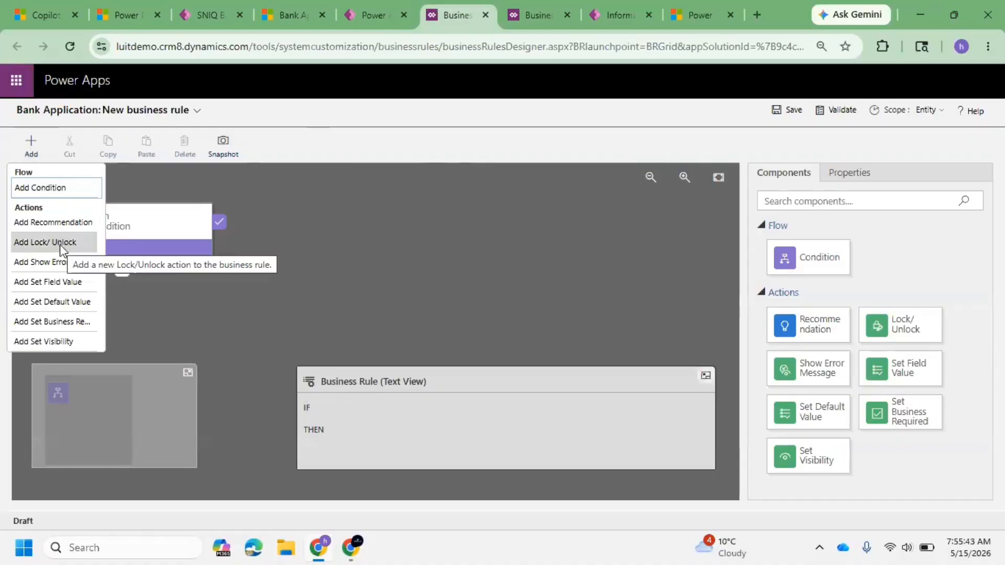
pyautogui.click(352, 16)
pyautogui.click(473, 12)
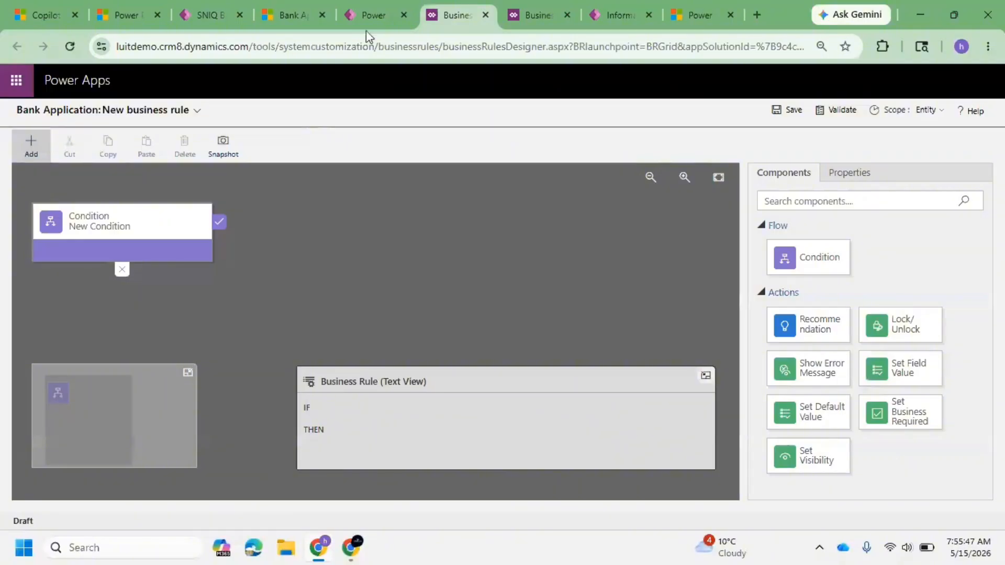
pyautogui.click(366, 16)
pyautogui.click(587, 349)
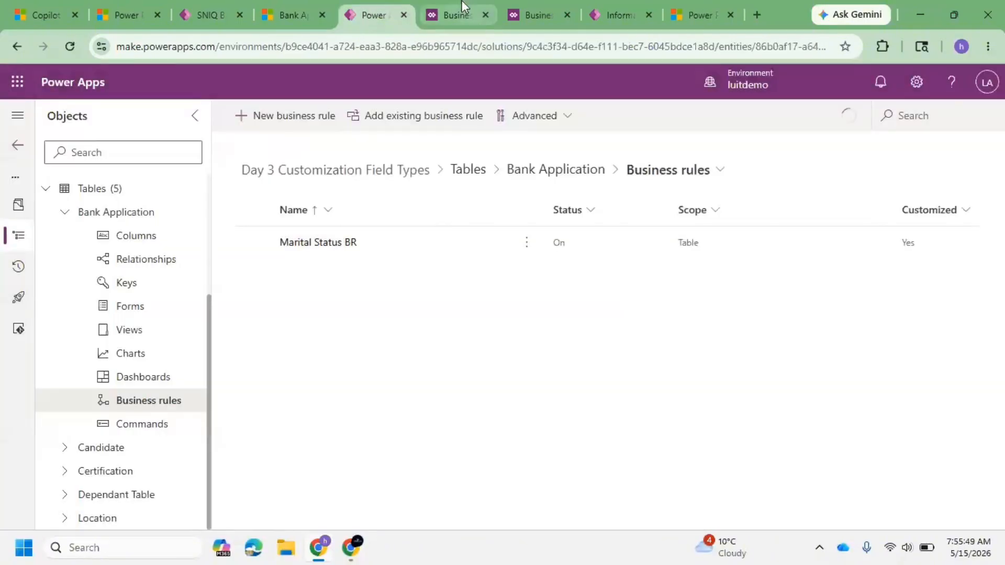
pyautogui.click(463, 8)
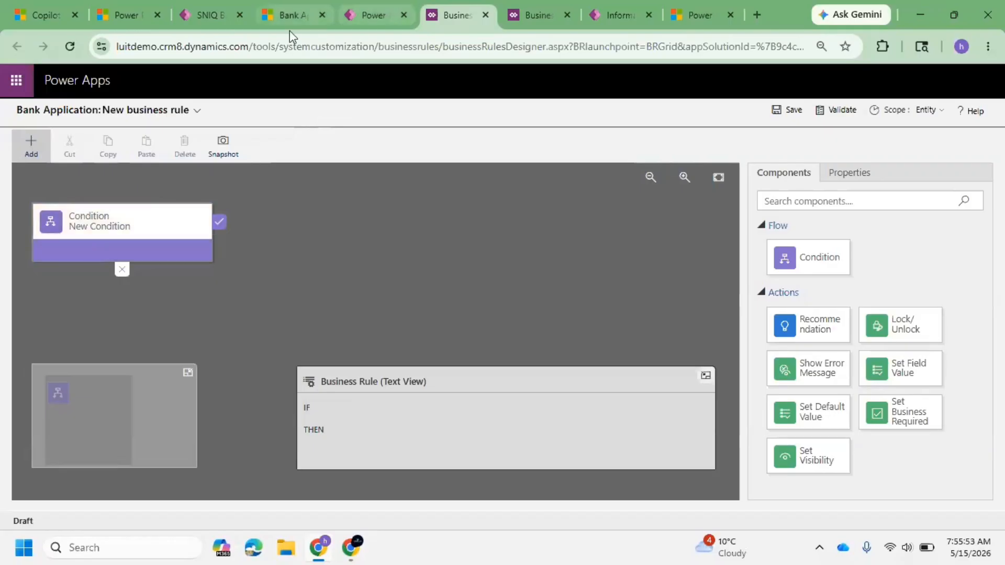
# Step: Return to the app and reopen the Harish bank application record from the list
pyautogui.click(283, 14)
pyautogui.click(348, 318)
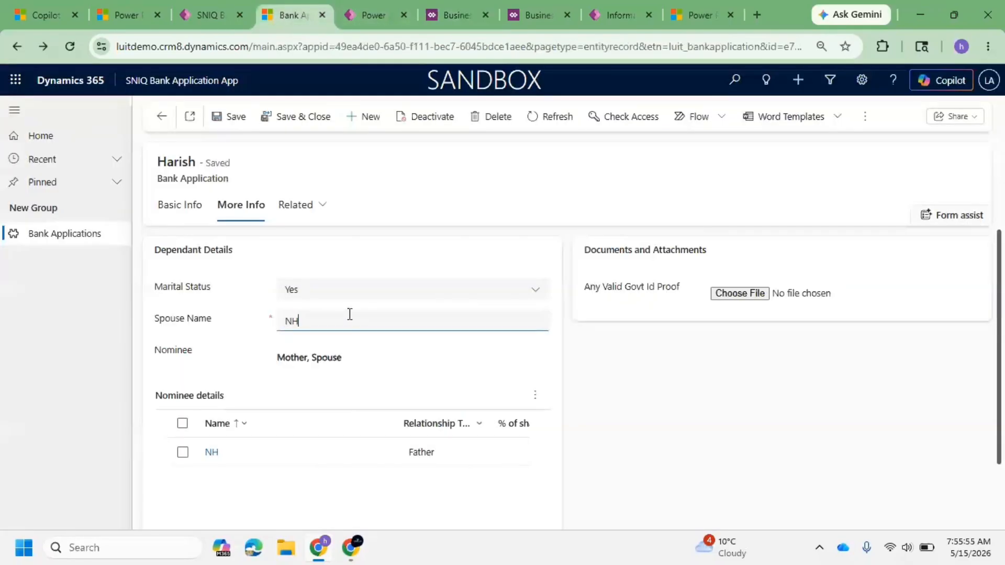
pyautogui.click(162, 117)
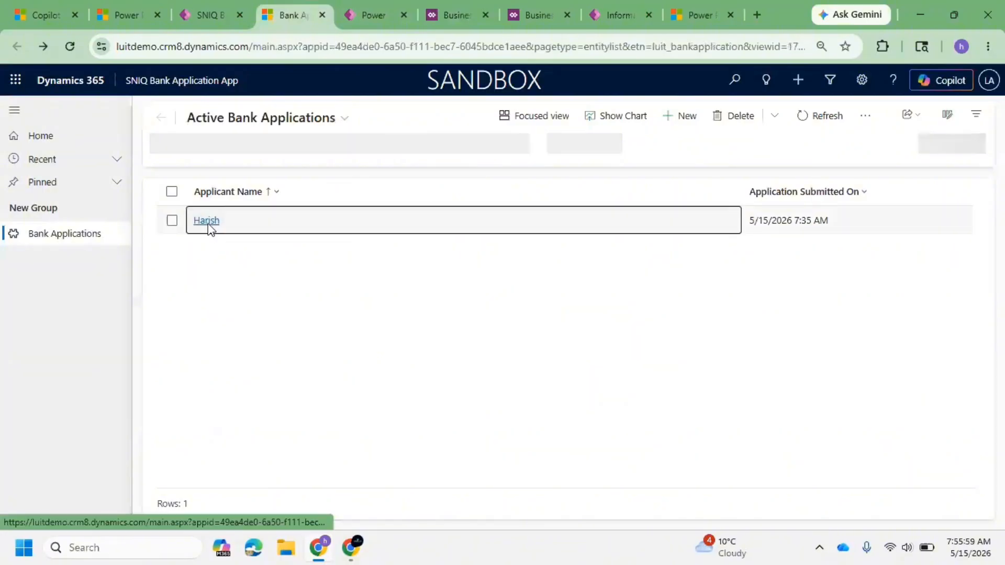
pyautogui.click(208, 222)
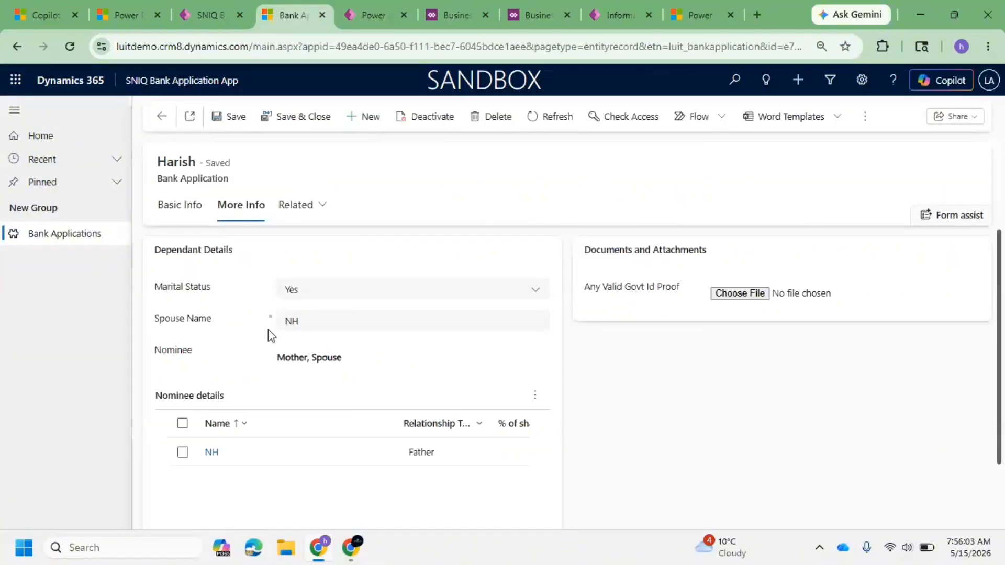
# Step: Clear the Spouse Name field and move focus away to check its required-field validation
pyautogui.click(330, 319)
pyautogui.write('sdfsd')
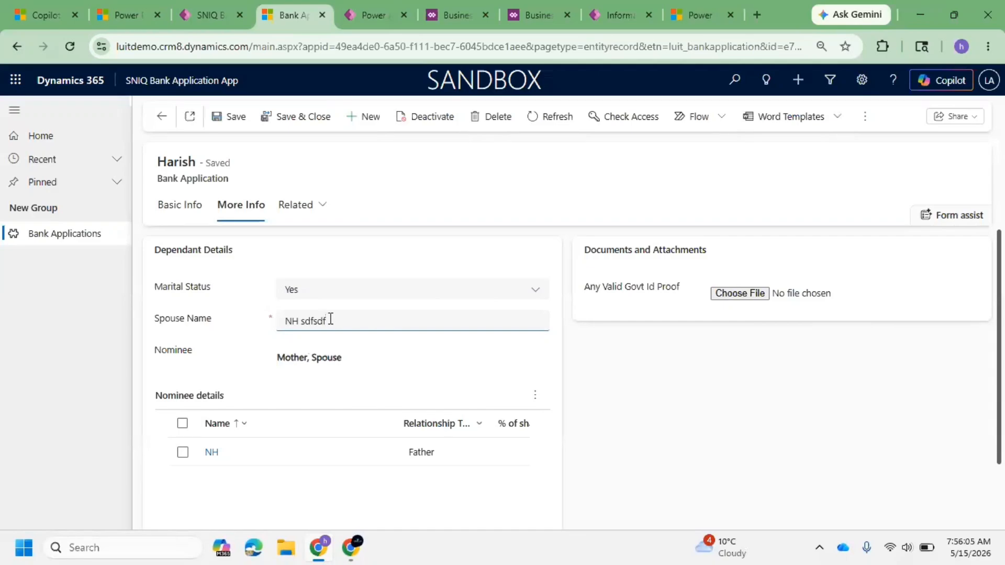
pyautogui.write('f')
pyautogui.hotkey('ctrl', 'a')
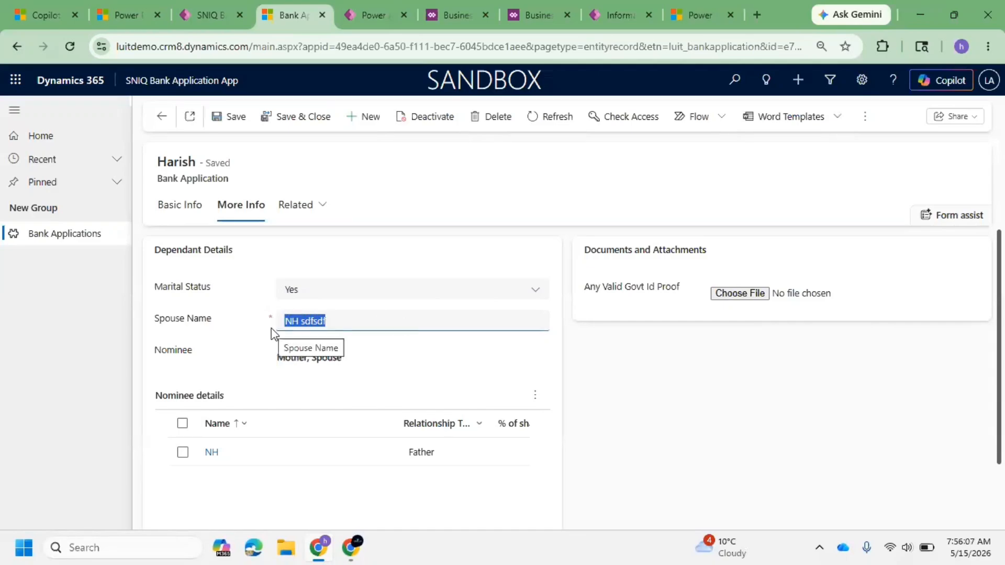
pyautogui.press('BackSpace')
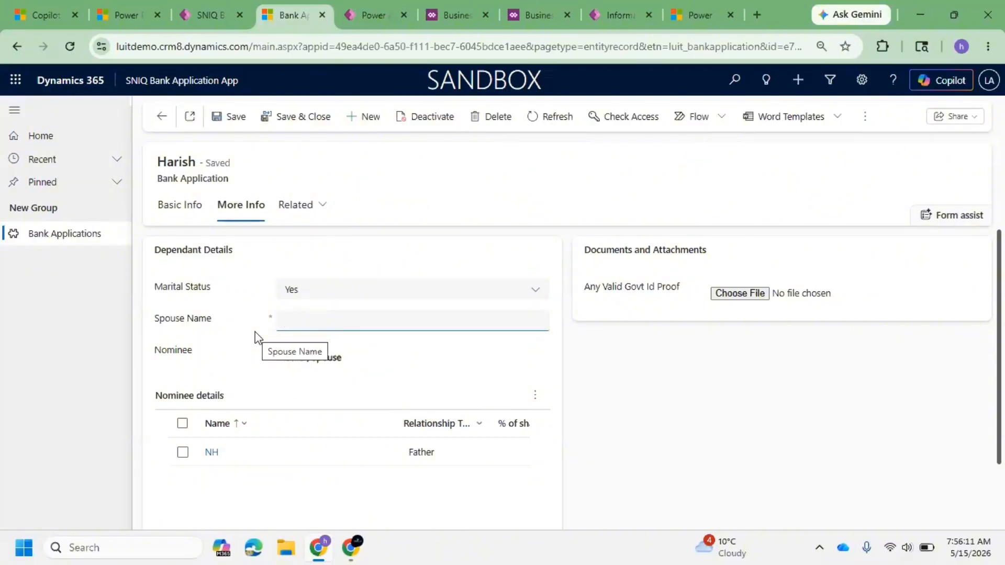
pyautogui.click(254, 287)
pyautogui.tripleClick(206, 293)
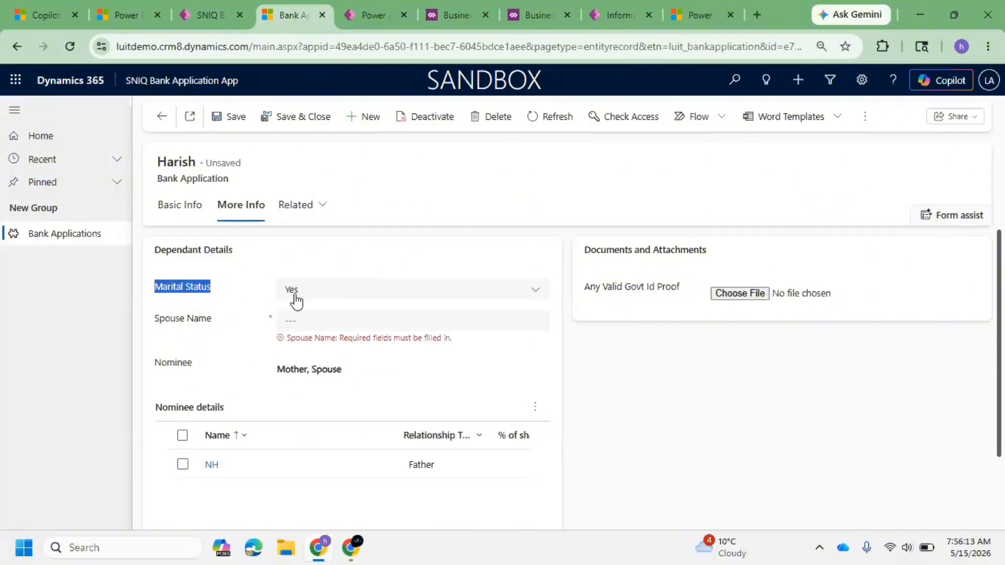
pyautogui.click(291, 298)
pyautogui.click(168, 316)
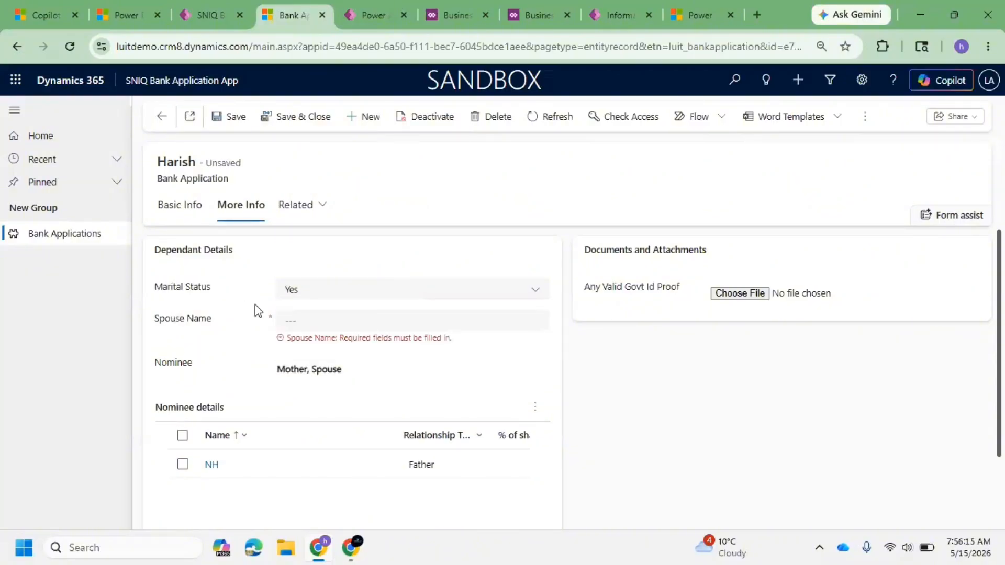
# Step: Review the fields on the record's Basic Info tab
pyautogui.click(196, 207)
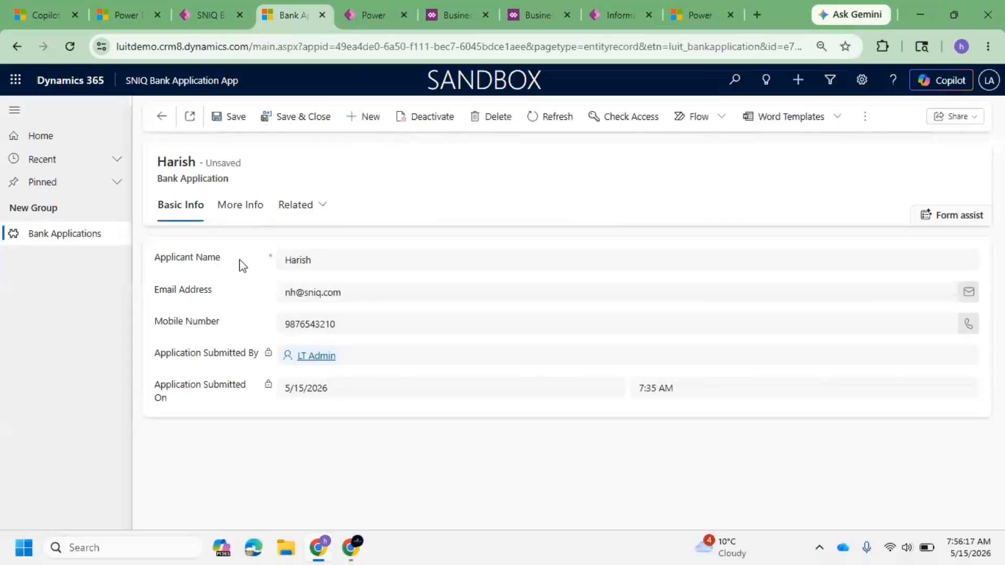
pyautogui.moveTo(224, 261); pyautogui.dragTo(138, 262)
pyautogui.click(192, 269)
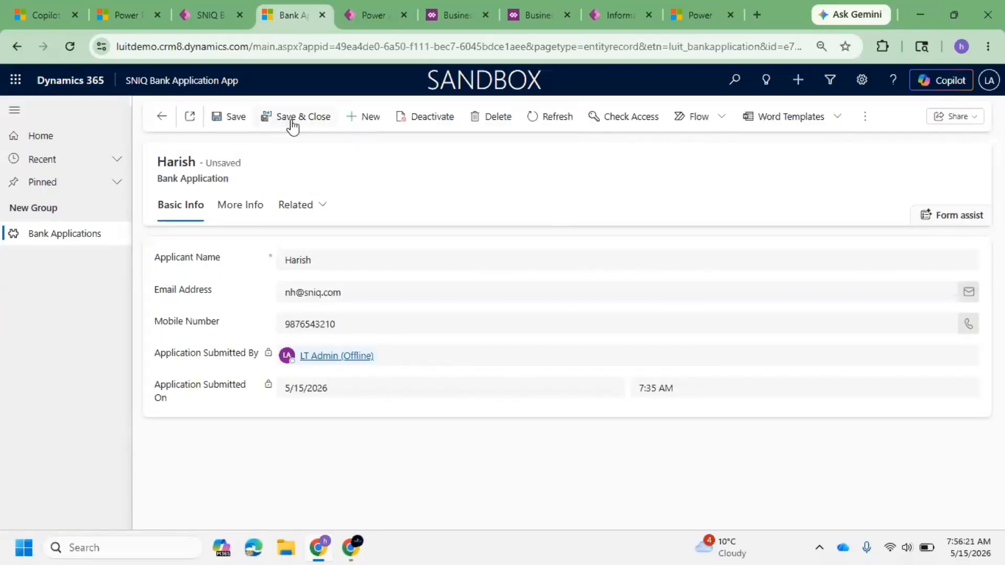
# Step: Add a Lock/Unlock action to the new business rule that locks Applicant Name
pyautogui.click(375, 14)
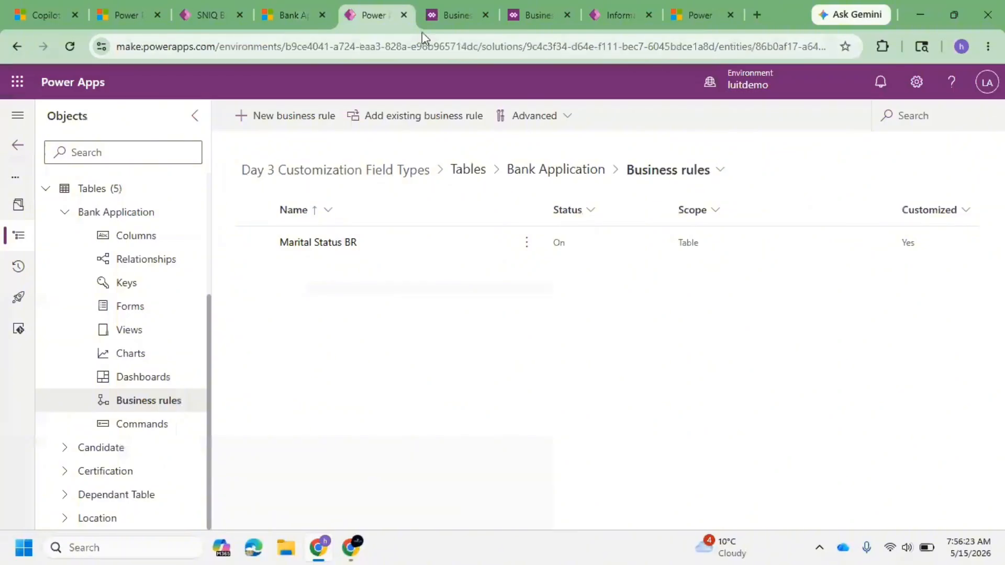
pyautogui.click(440, 16)
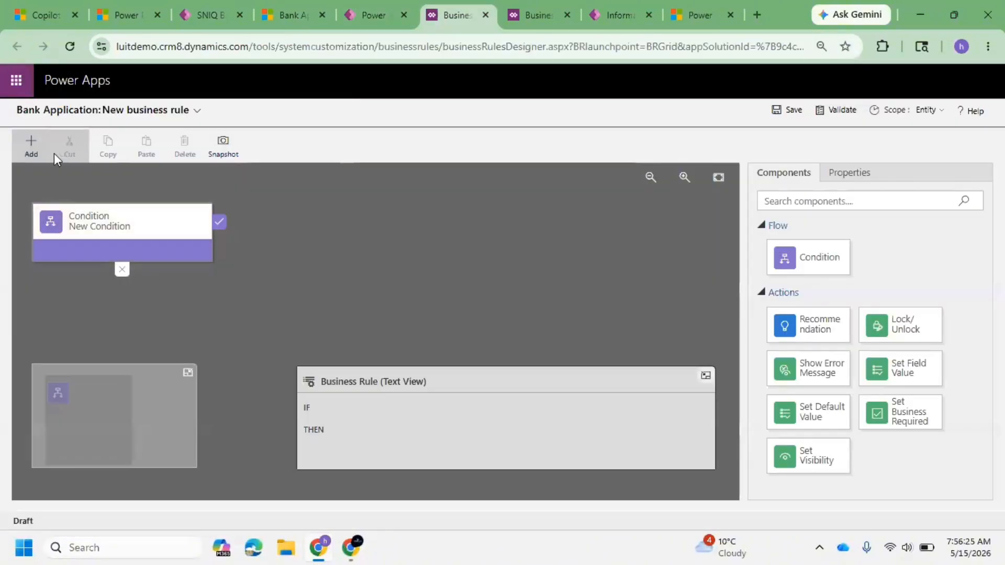
pyautogui.click(31, 145)
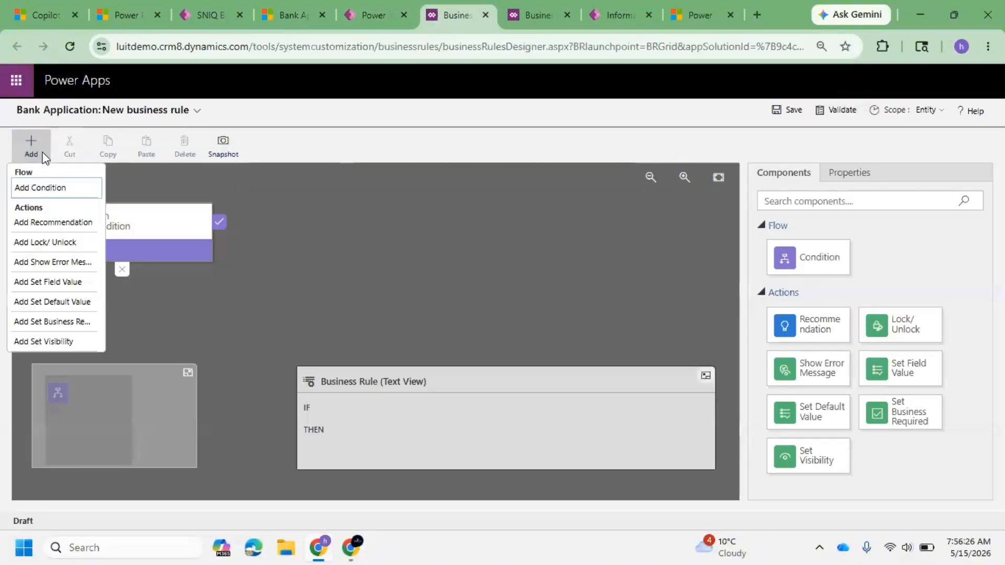
pyautogui.click(51, 244)
pyautogui.click(239, 226)
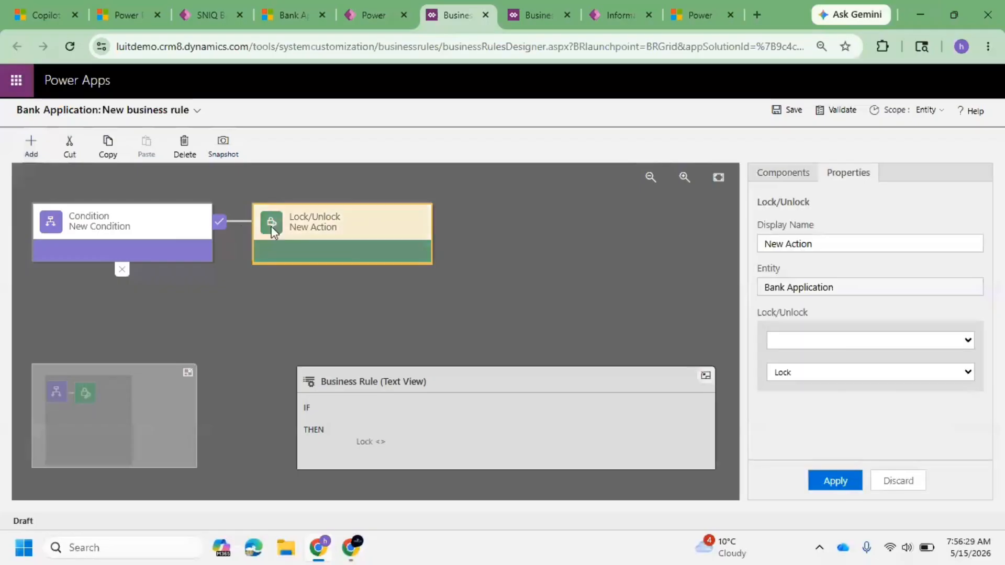
pyautogui.click(837, 340)
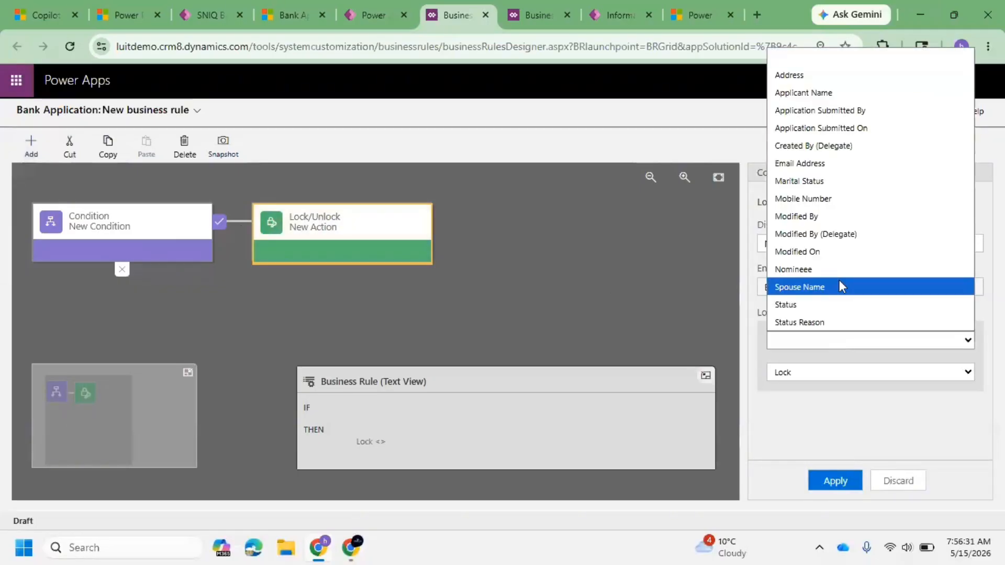
pyautogui.click(834, 93)
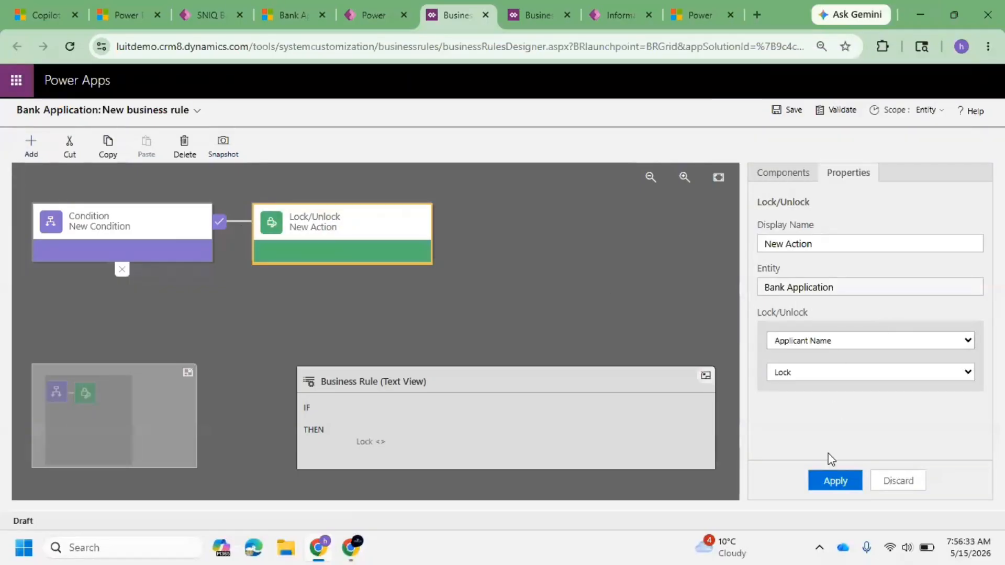
pyautogui.click(835, 479)
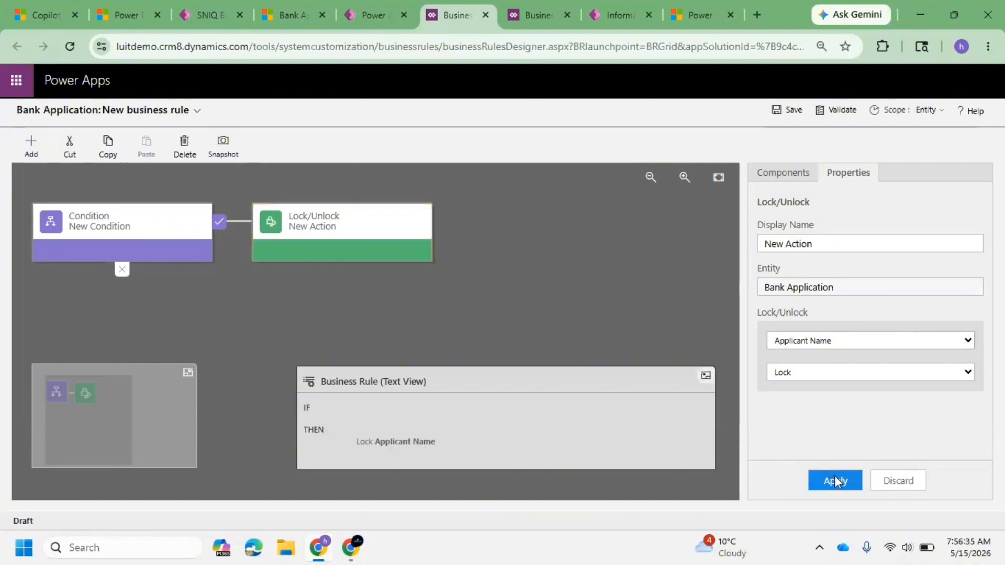
# Step: Add a second Lock/Unlock action after the first and choose Email Address as its field
pyautogui.click(23, 140)
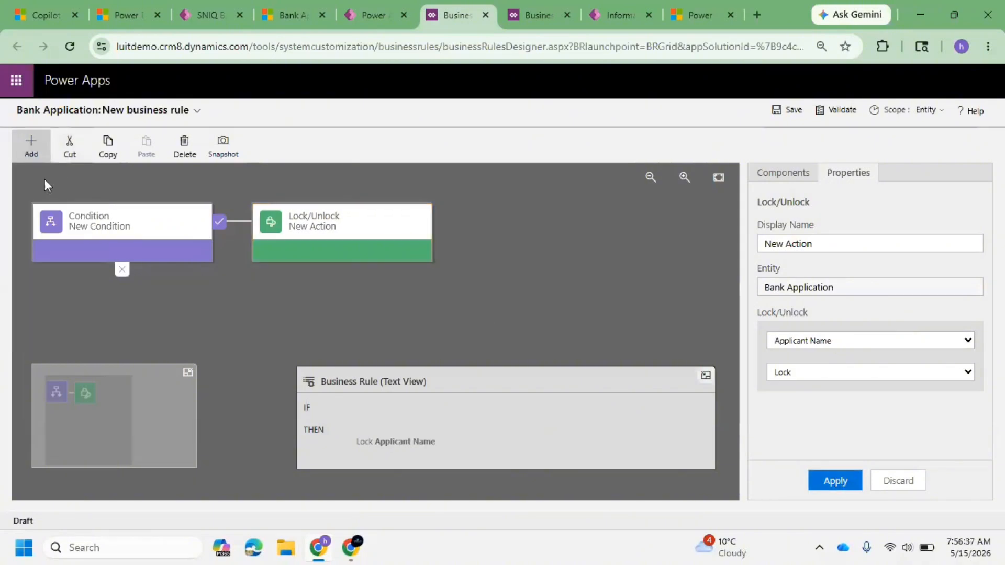
pyautogui.click(42, 150)
pyautogui.click(54, 257)
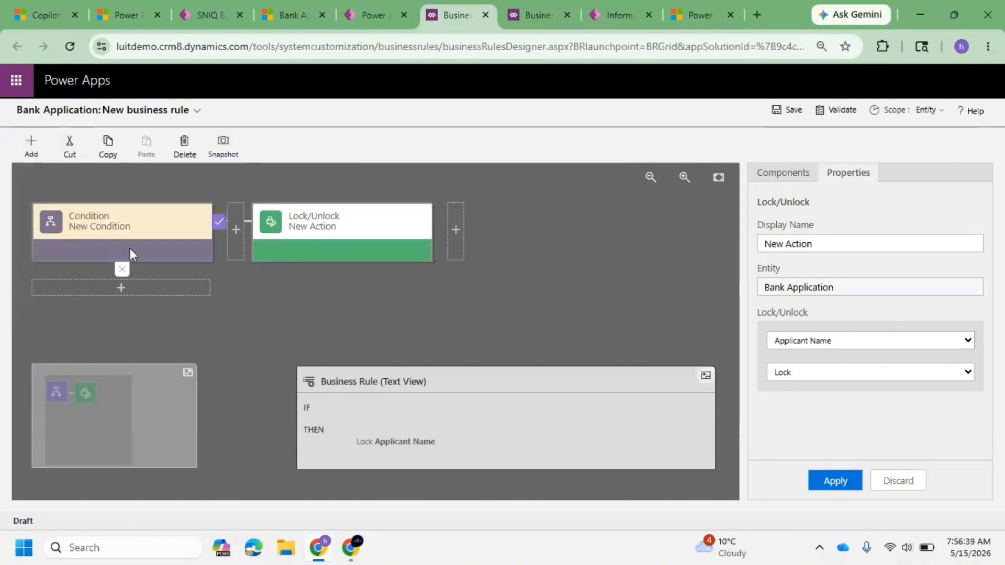
pyautogui.click(462, 229)
pyautogui.click(839, 341)
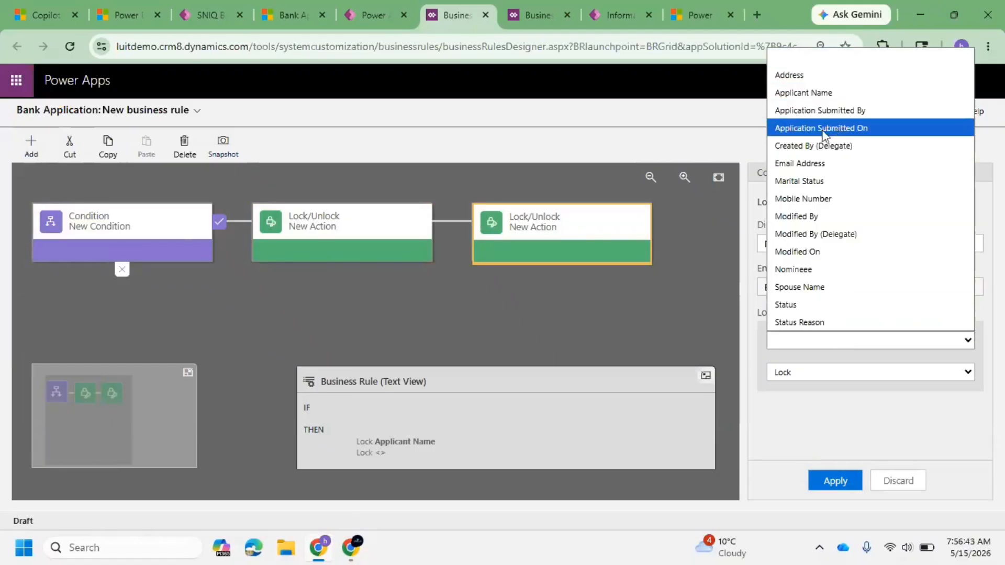
pyautogui.click(820, 165)
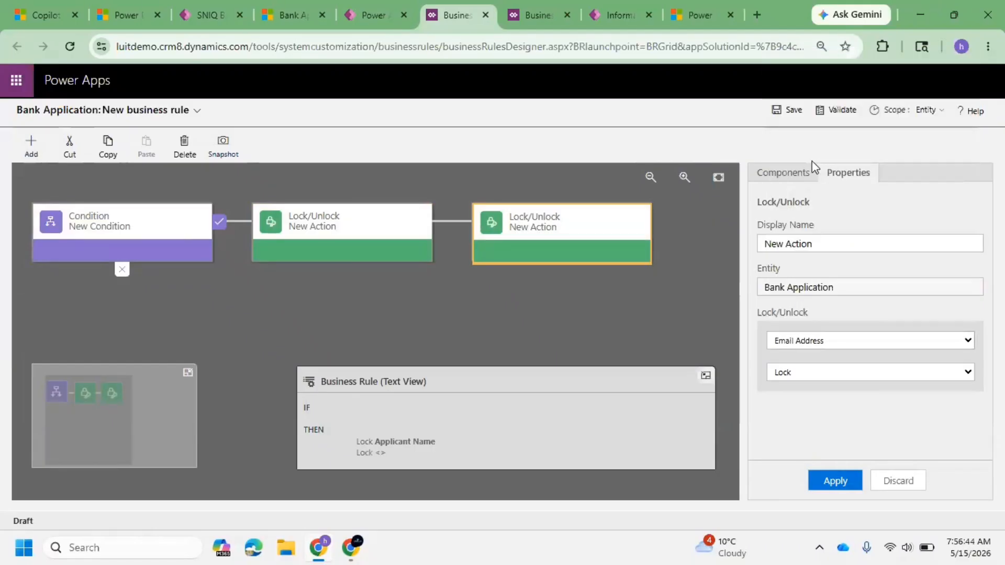
# Step: Add a third Lock/Unlock action that locks Mobile Number and apply it
pyautogui.click(29, 154)
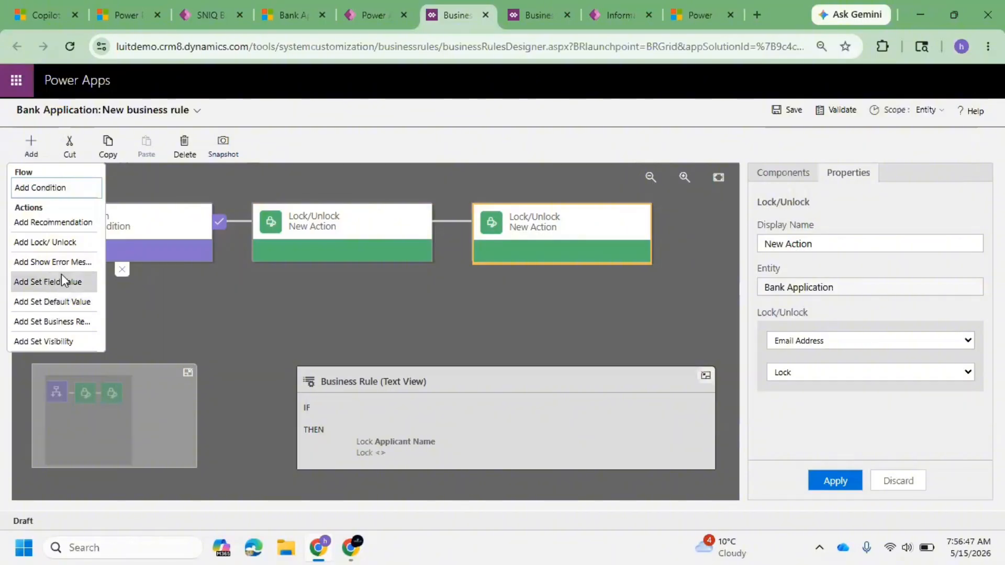
pyautogui.click(70, 245)
pyautogui.click(675, 231)
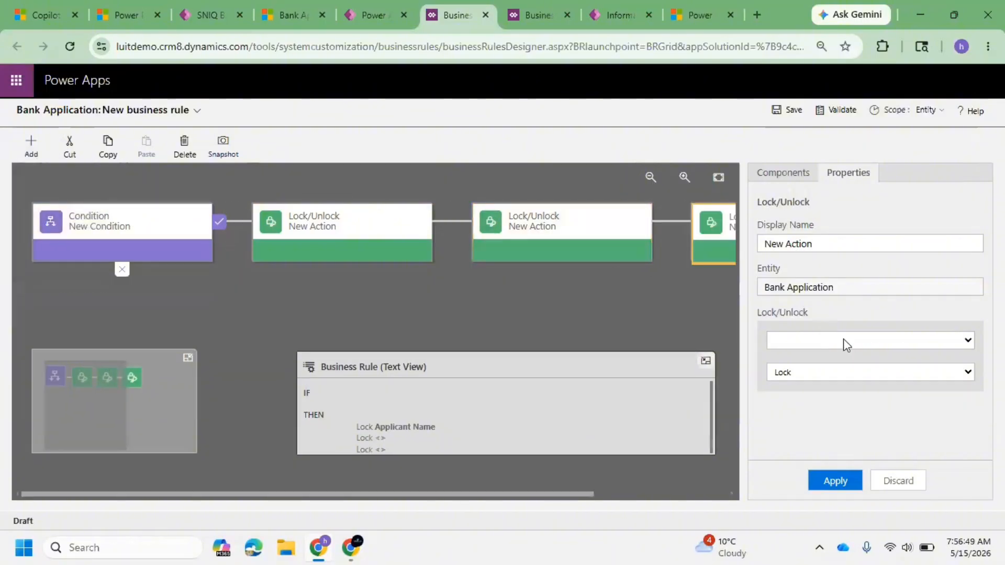
pyautogui.click(843, 340)
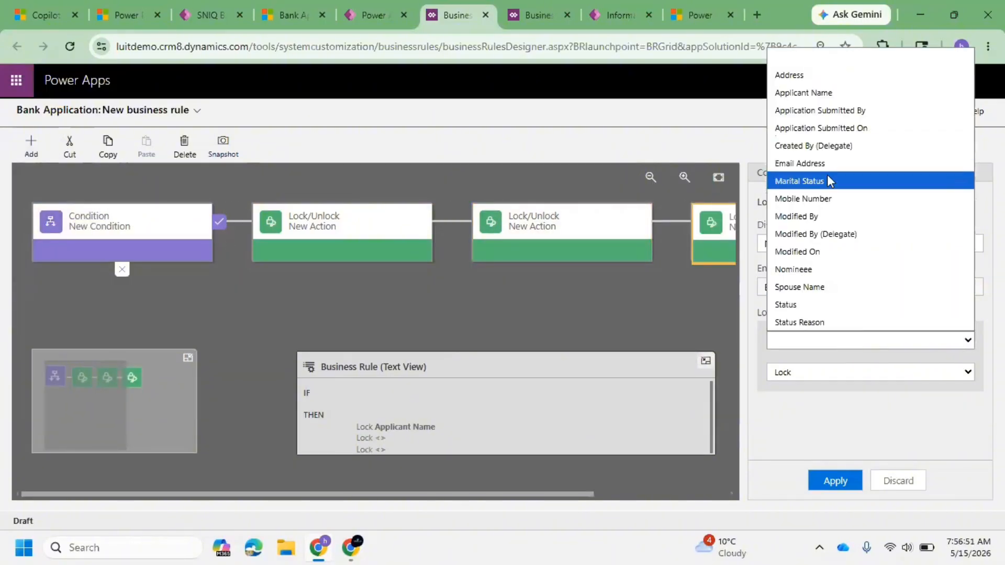
pyautogui.click(837, 199)
pyautogui.click(836, 477)
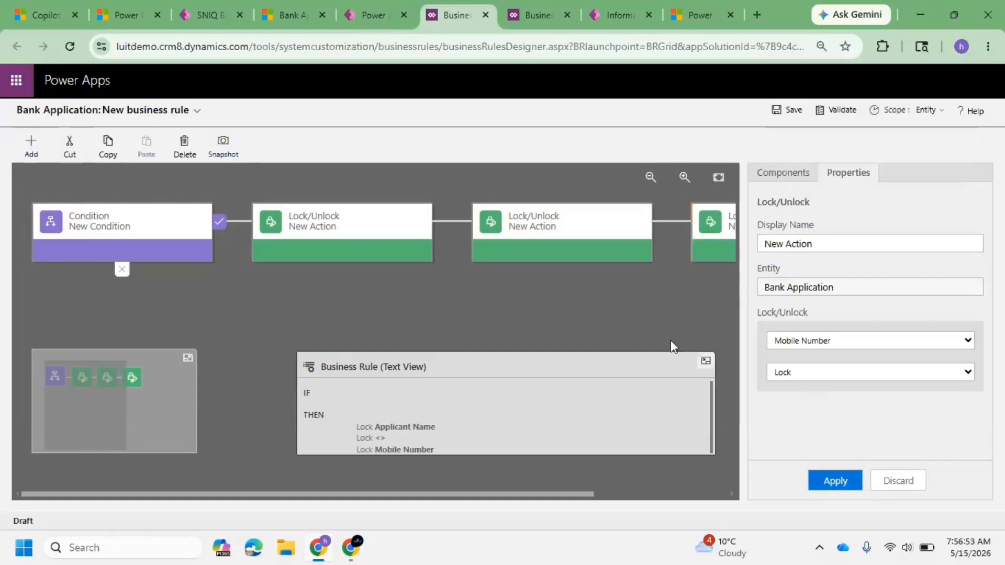
# Step: Set the second Lock/Unlock action's field to Email Address with Lock, and apply it
pyautogui.click(46, 153)
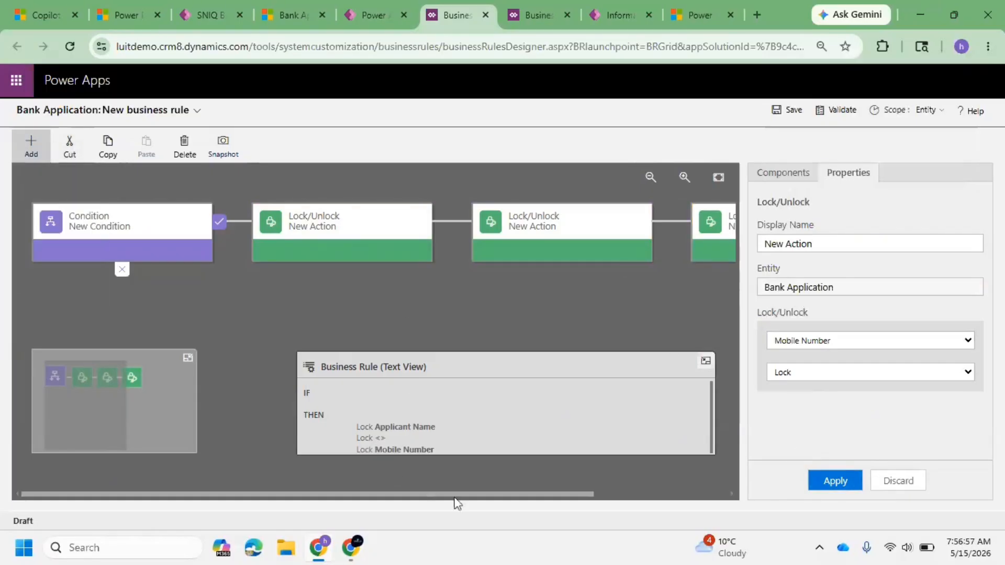
pyautogui.click(541, 229)
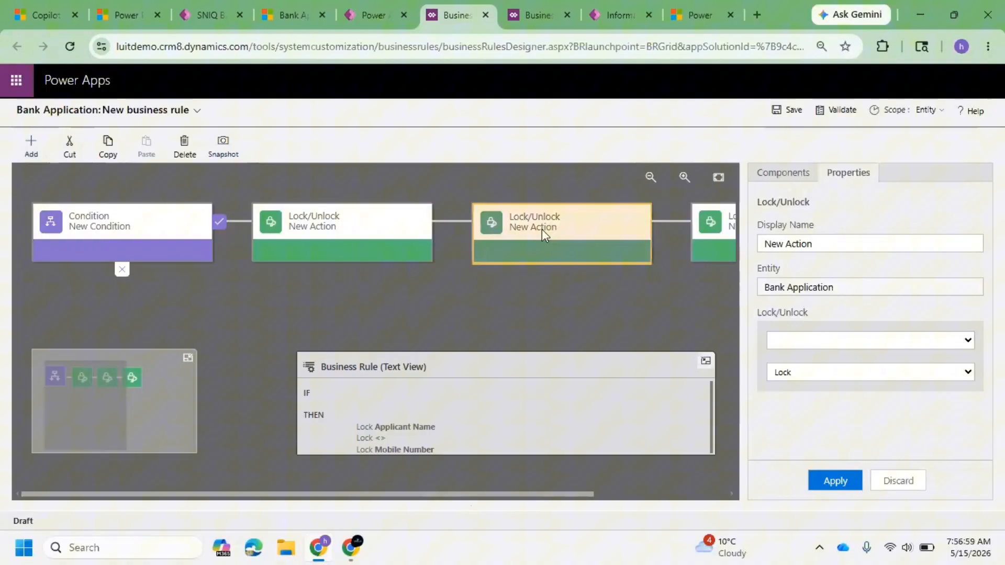
pyautogui.click(836, 342)
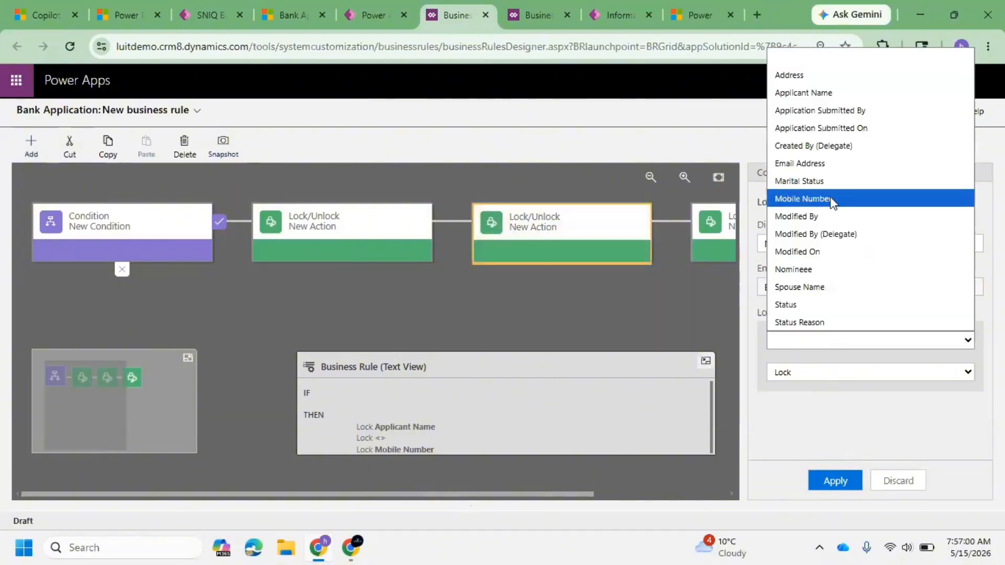
pyautogui.click(825, 168)
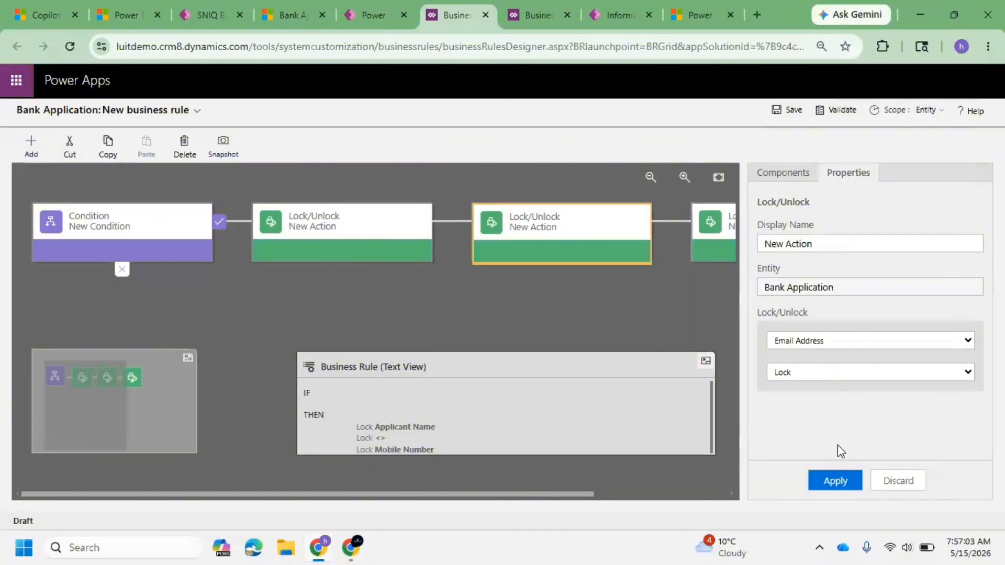
pyautogui.click(842, 477)
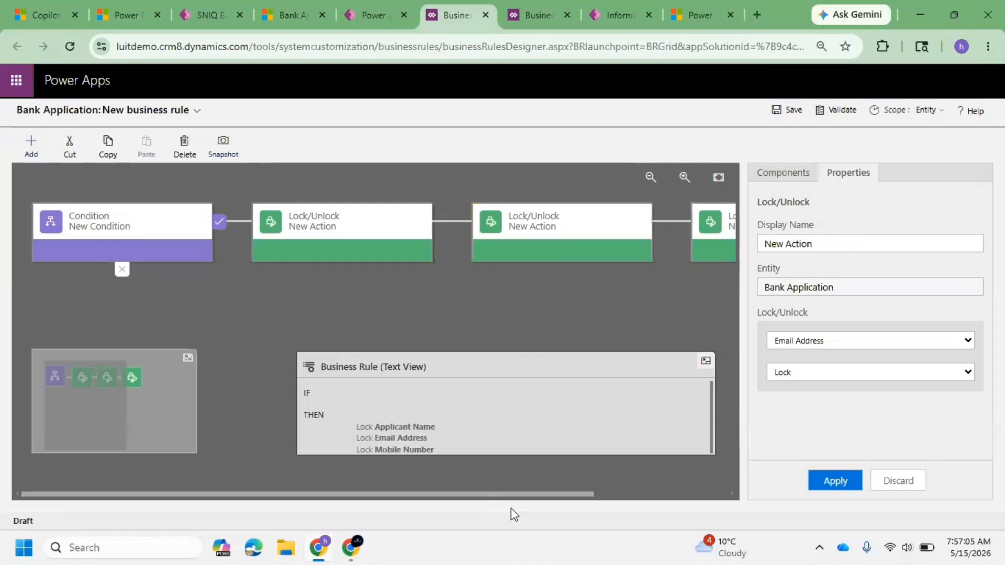
# Step: Add two more Lock/Unlock actions to the end of the business rule
pyautogui.moveTo(516, 496); pyautogui.dragTo(684, 497)
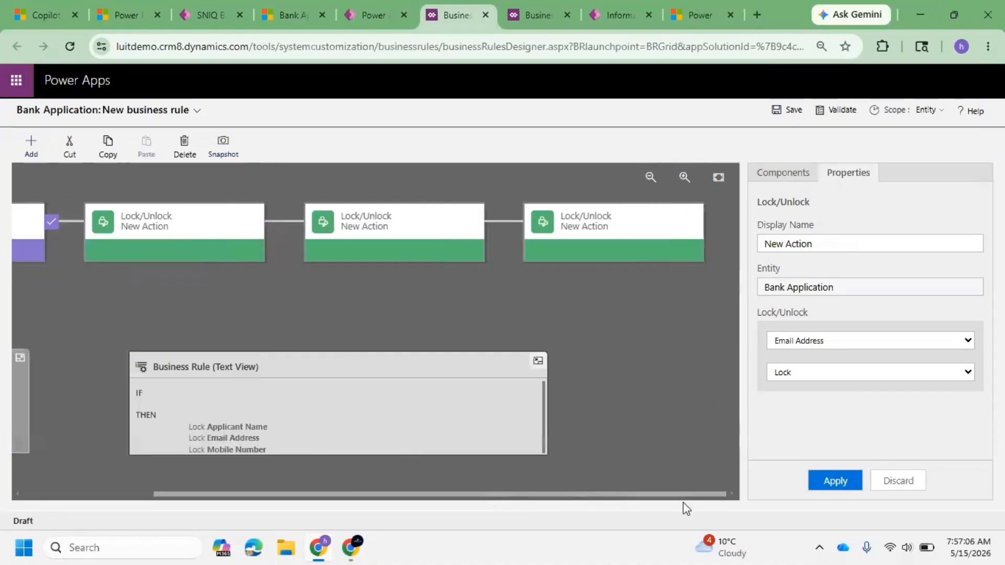
pyautogui.click(39, 150)
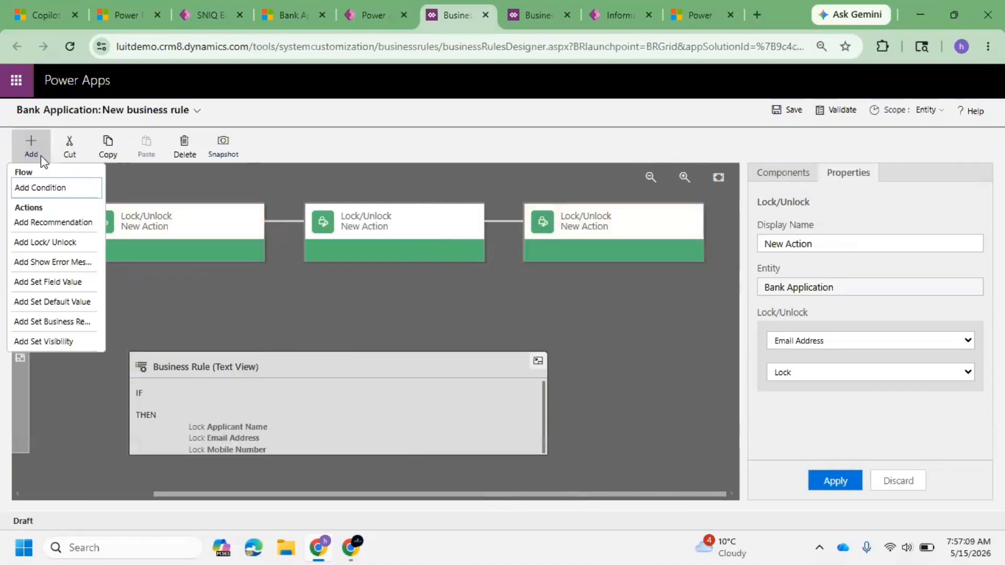
pyautogui.click(47, 242)
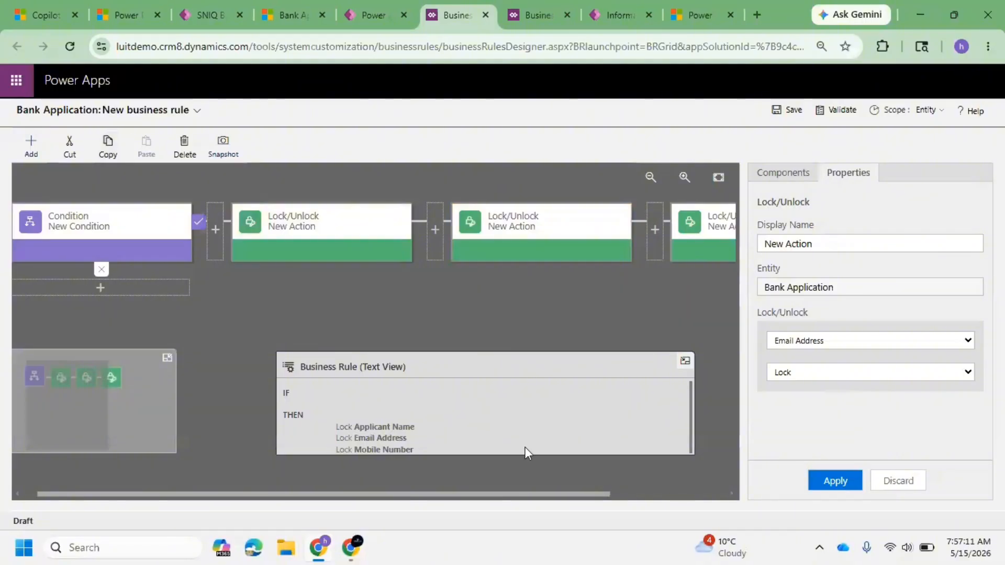
pyautogui.moveTo(565, 495); pyautogui.dragTo(694, 501)
pyautogui.click(721, 240)
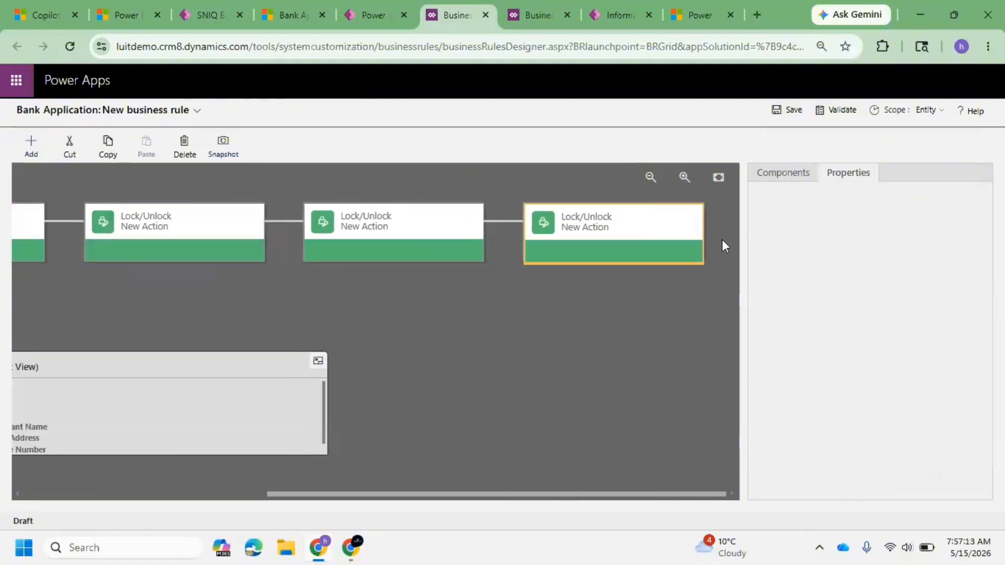
pyautogui.click(31, 146)
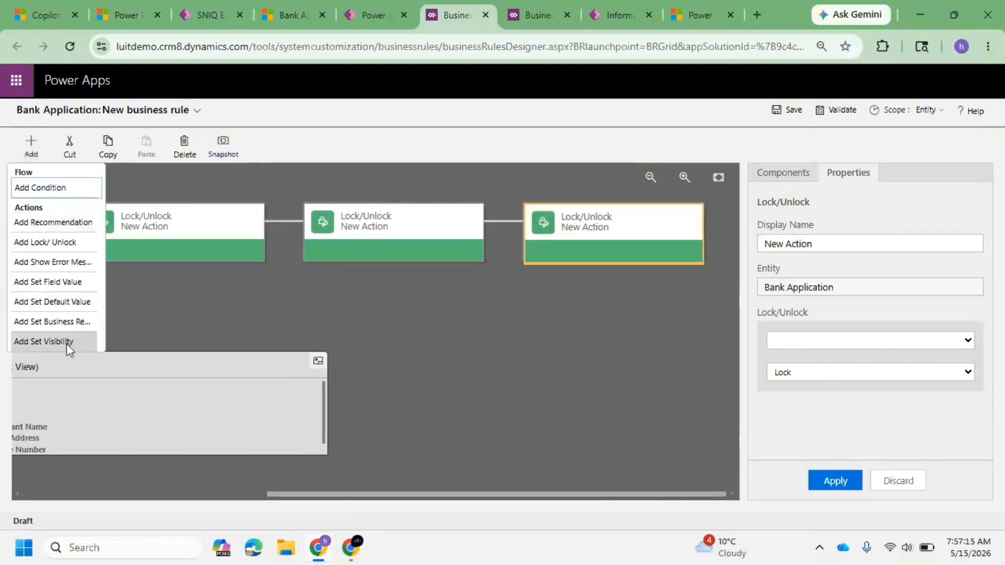
pyautogui.click(95, 241)
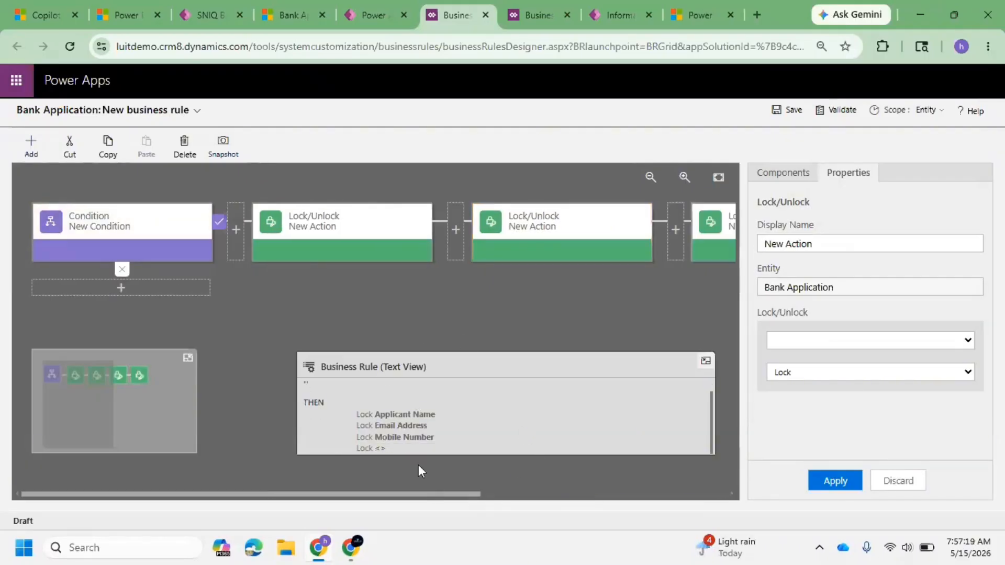
# Step: Choose Marital Status as the field of the fourth Lock/Unlock action
pyautogui.click(820, 340)
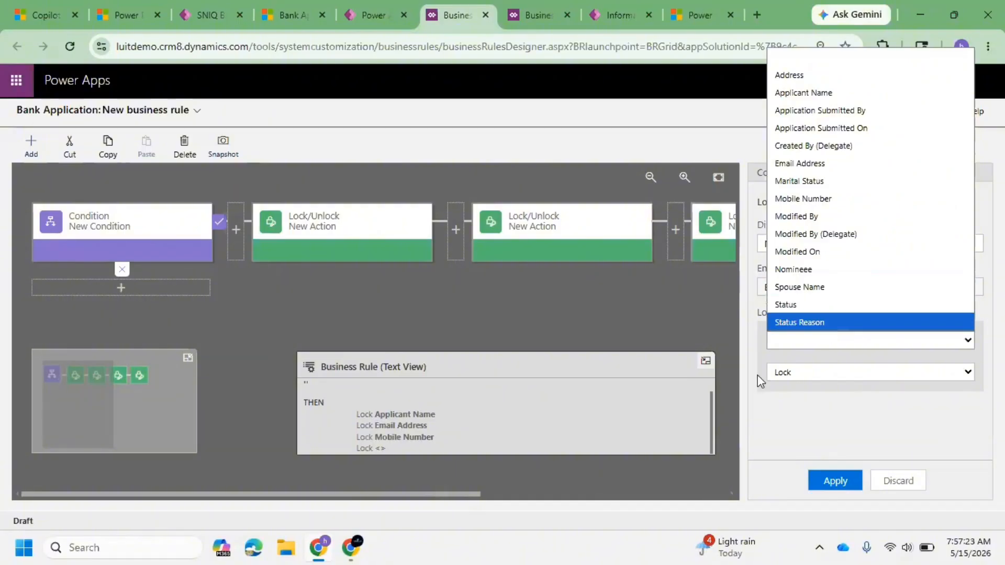
pyautogui.click(849, 181)
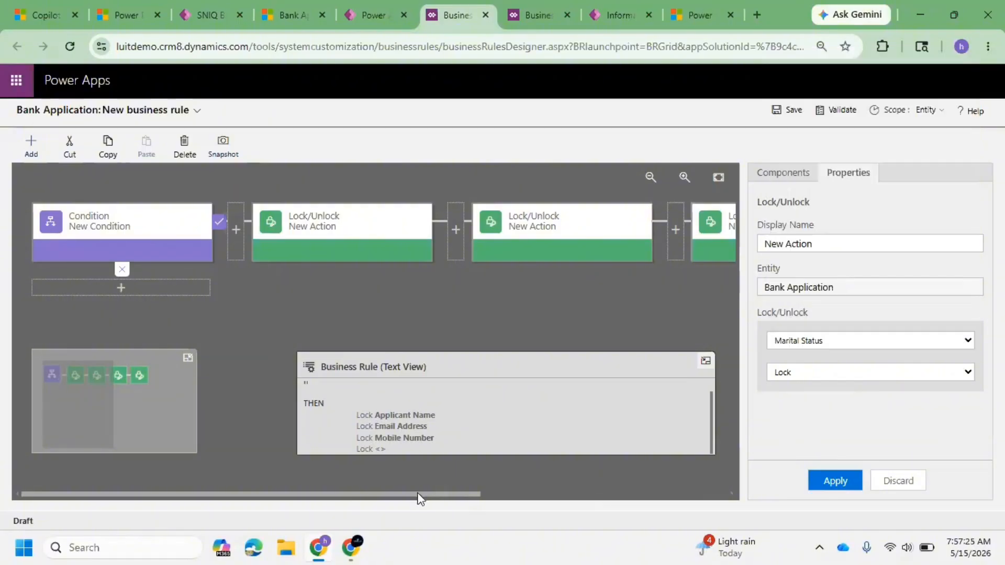
pyautogui.click(485, 498)
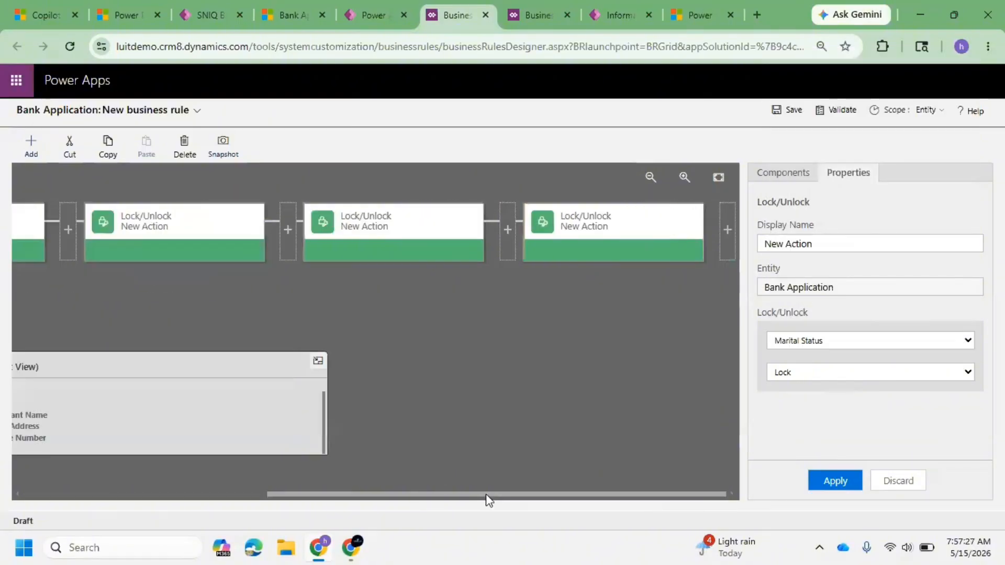
# Step: Add another Lock/Unlock action at the end of the rule and set it to lock Spouse Name
pyautogui.click(727, 220)
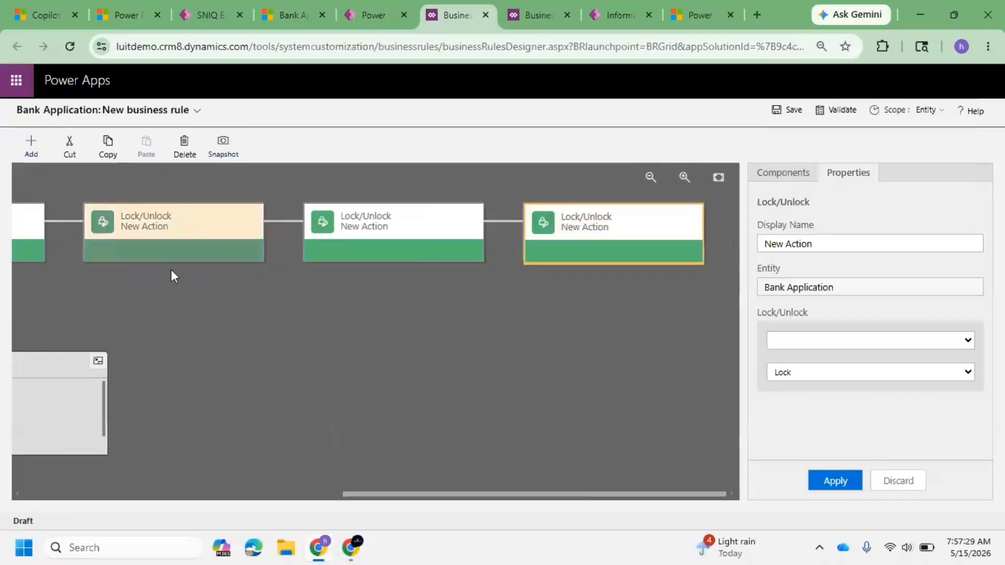
pyautogui.click(29, 147)
pyautogui.click(59, 242)
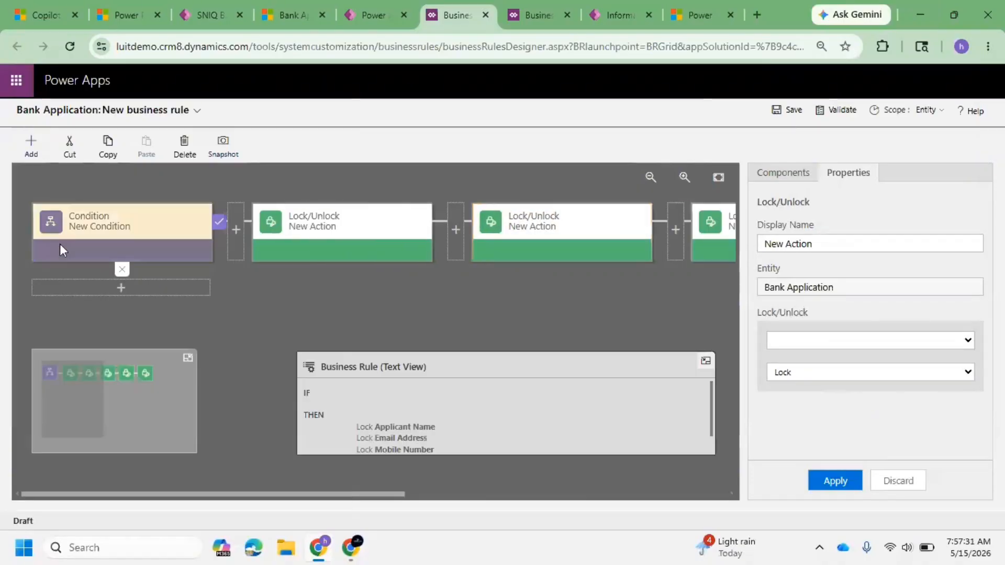
pyautogui.click(836, 337)
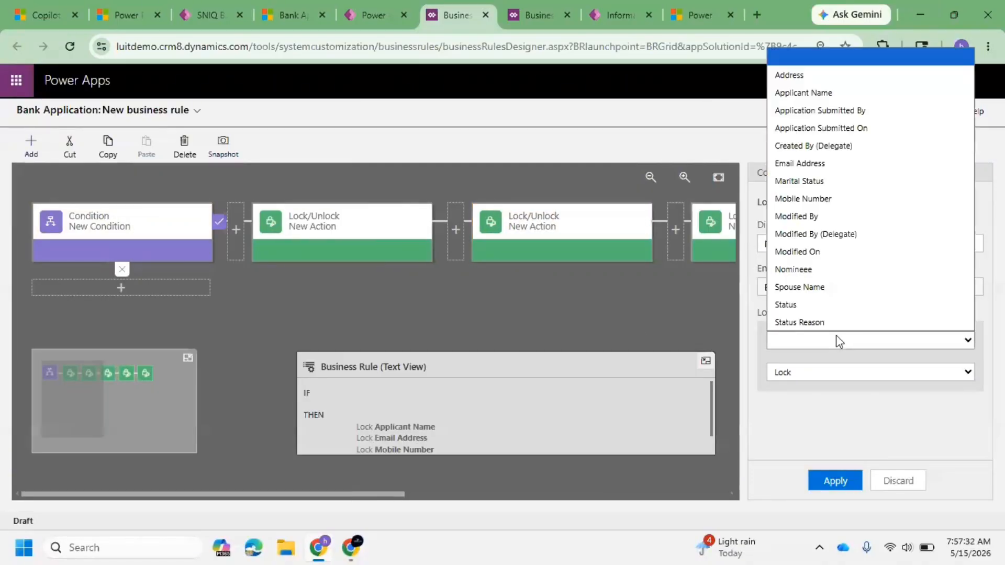
pyautogui.click(836, 284)
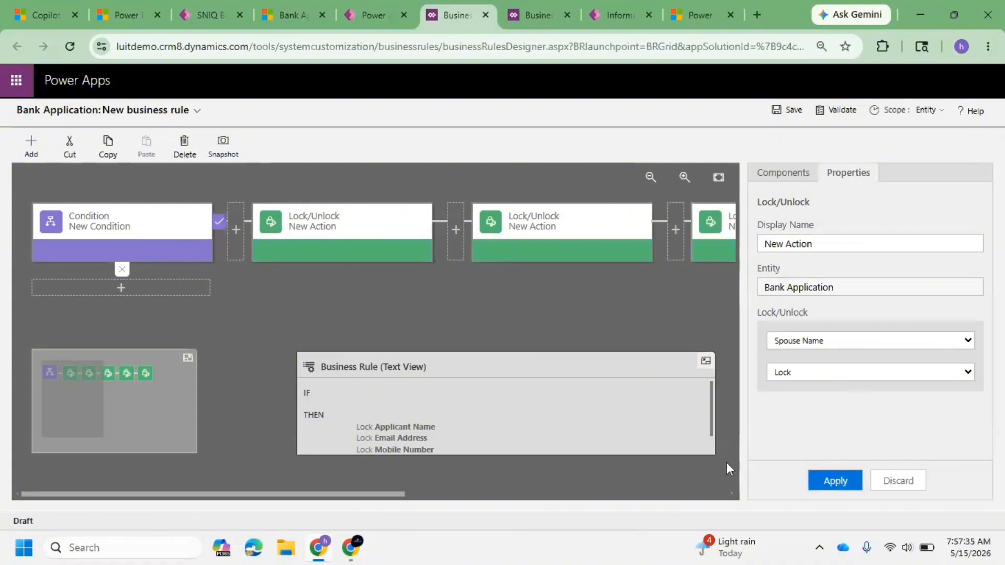
pyautogui.scroll(-2, 554, 398)
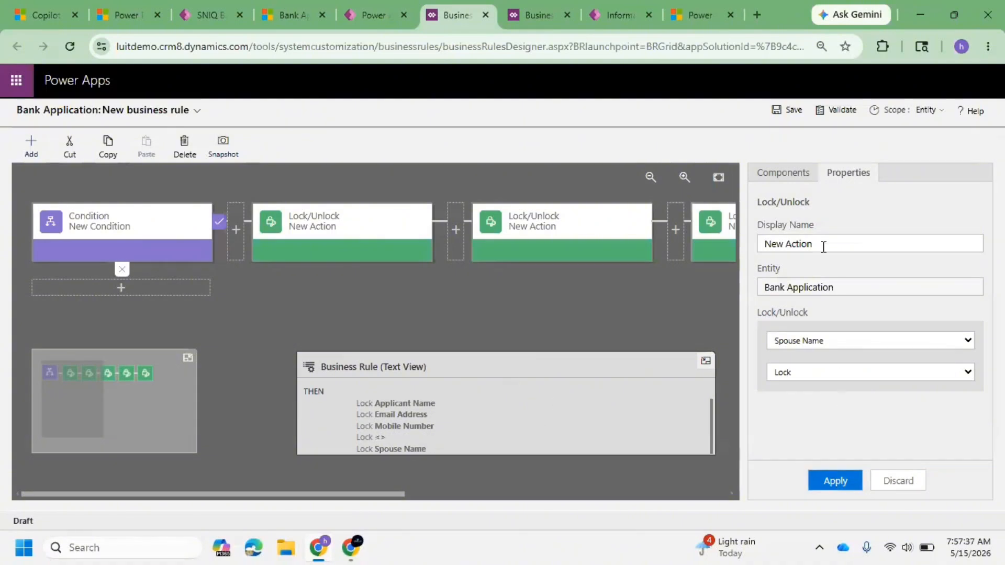
# Step: Set the still-empty Lock/Unlock action to lock Marital Status and apply it
pyautogui.click(714, 237)
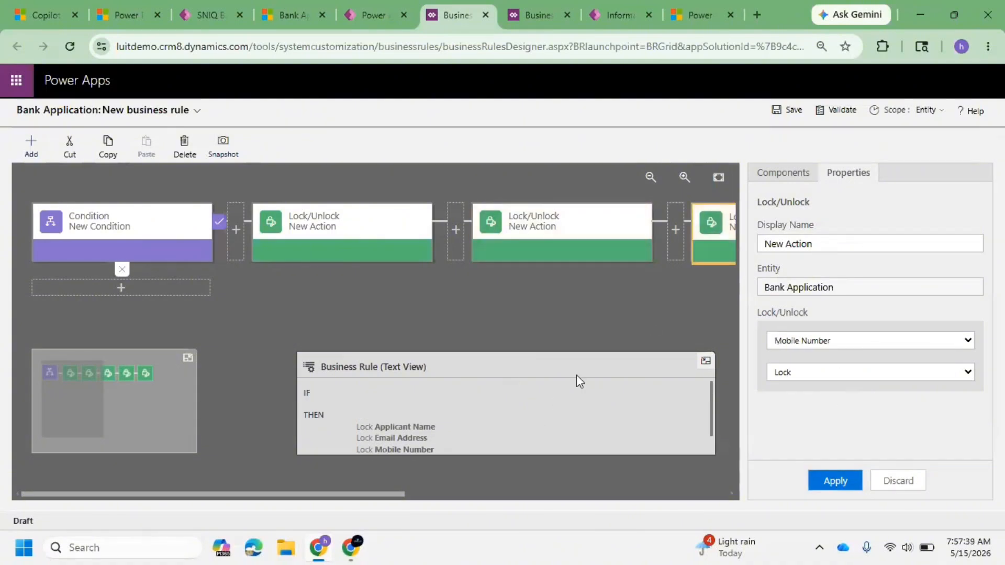
pyautogui.scroll(-2, 615, 396)
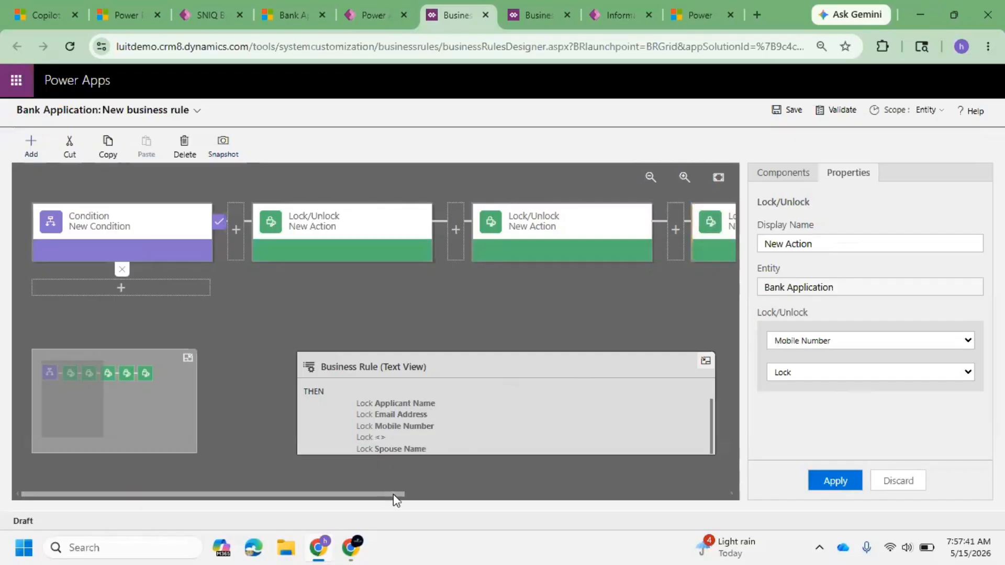
pyautogui.moveTo(392, 494); pyautogui.dragTo(524, 494)
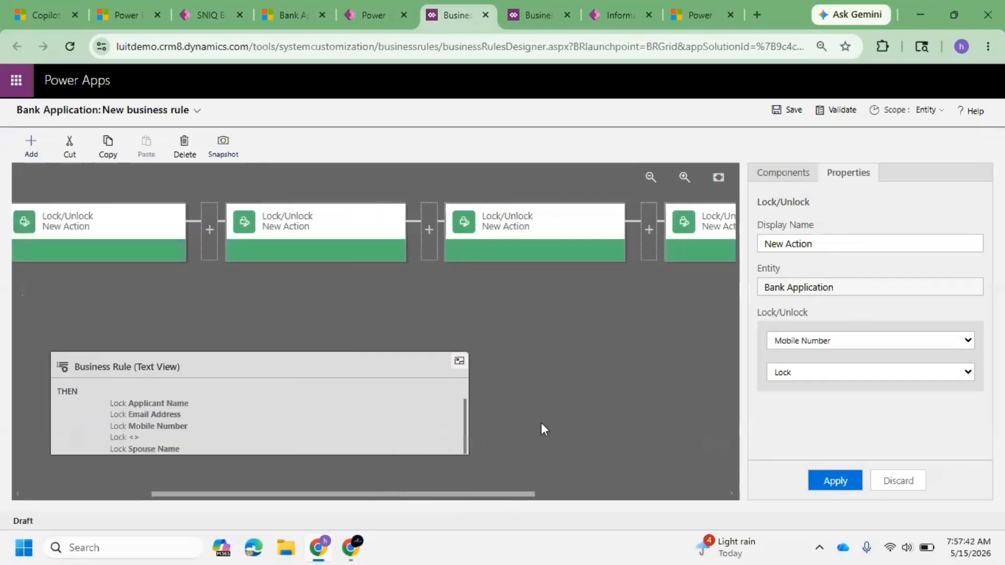
pyautogui.click(689, 230)
pyautogui.click(820, 341)
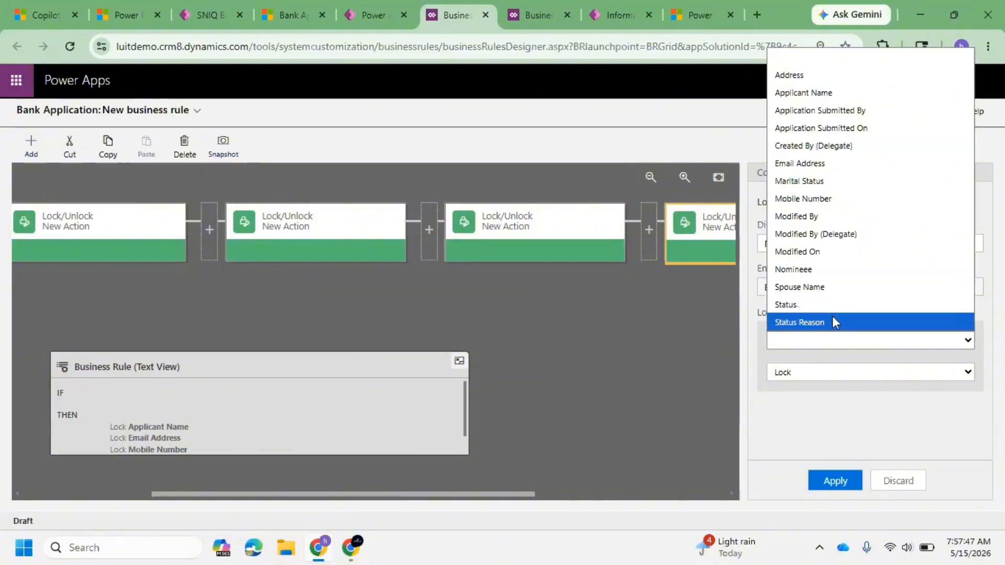
pyautogui.click(840, 184)
pyautogui.click(844, 487)
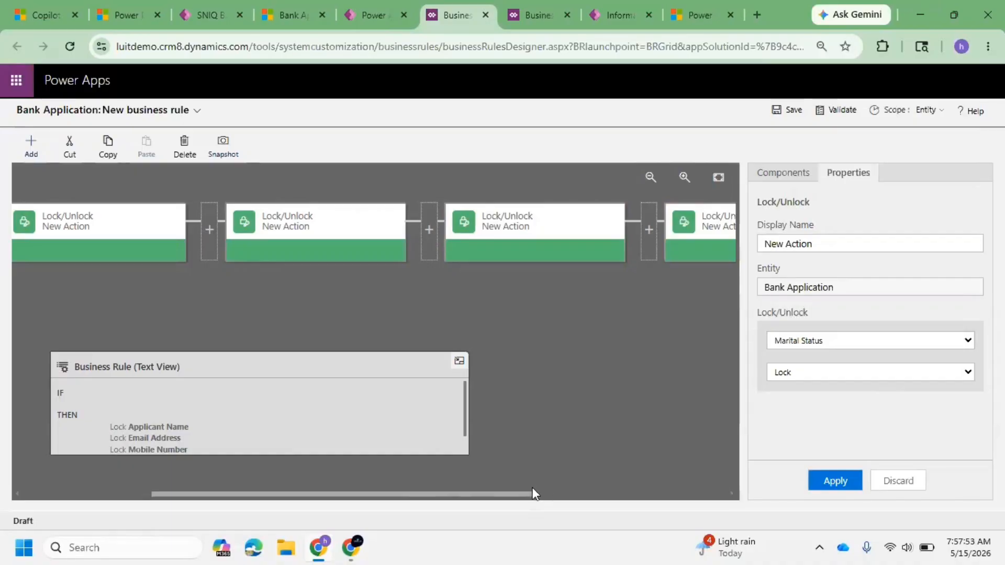
# Step: Select the rule's condition and examine its properties
pyautogui.moveTo(532, 493); pyautogui.dragTo(310, 479)
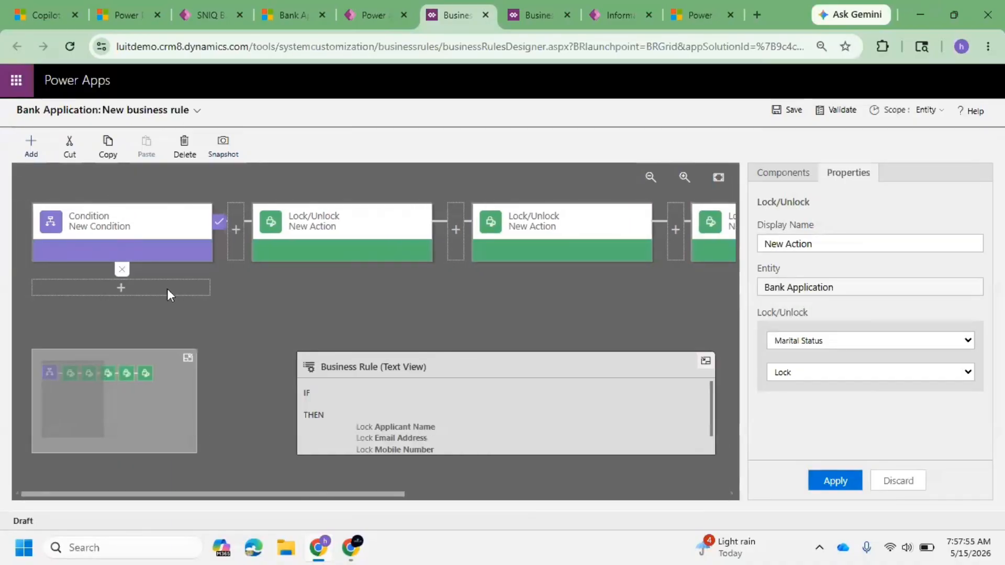
pyautogui.click(160, 226)
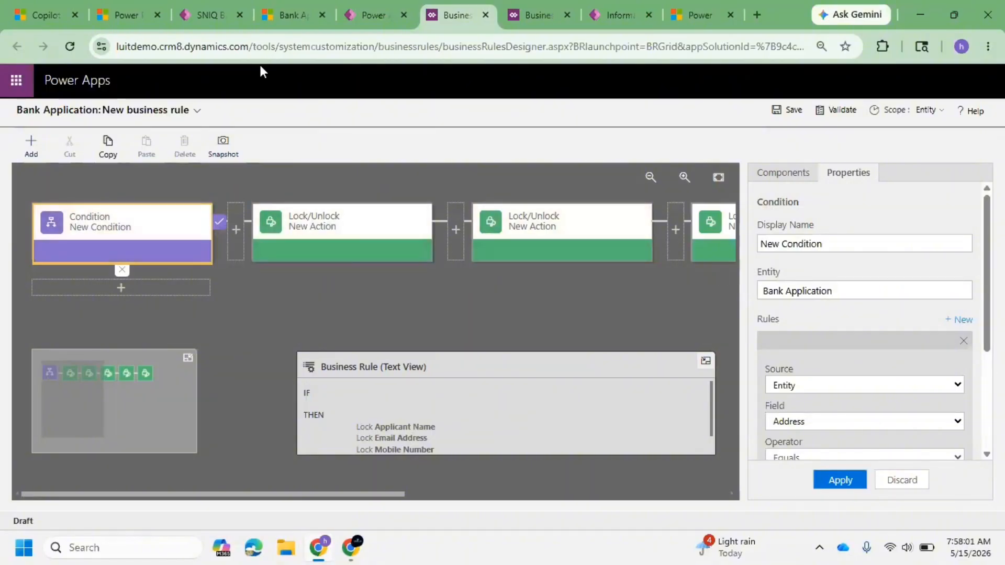
pyautogui.scroll(-3, 764, 273)
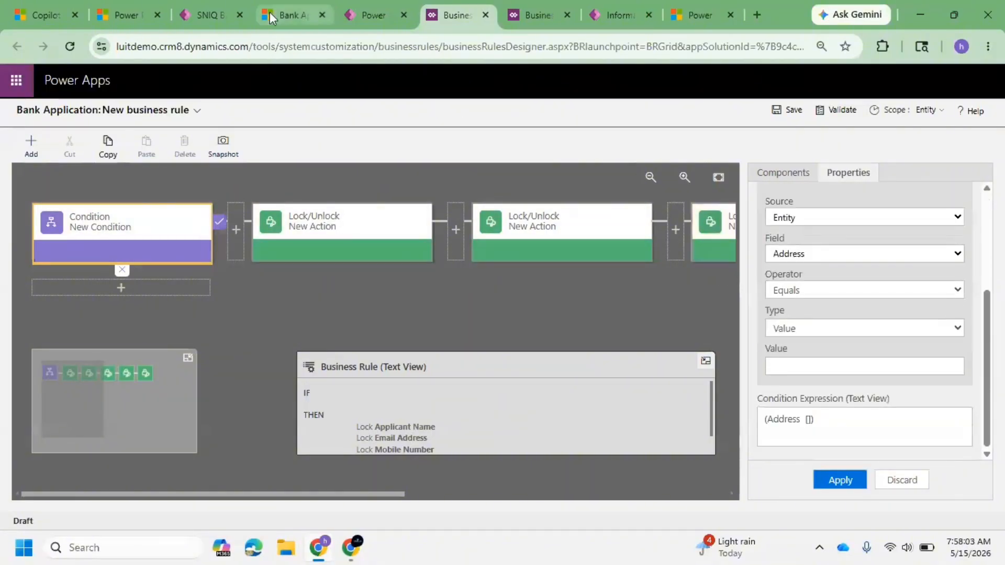
# Step: Switch to the Bank Application app tab and start a new record, discarding the unsaved changes
pyautogui.click(284, 13)
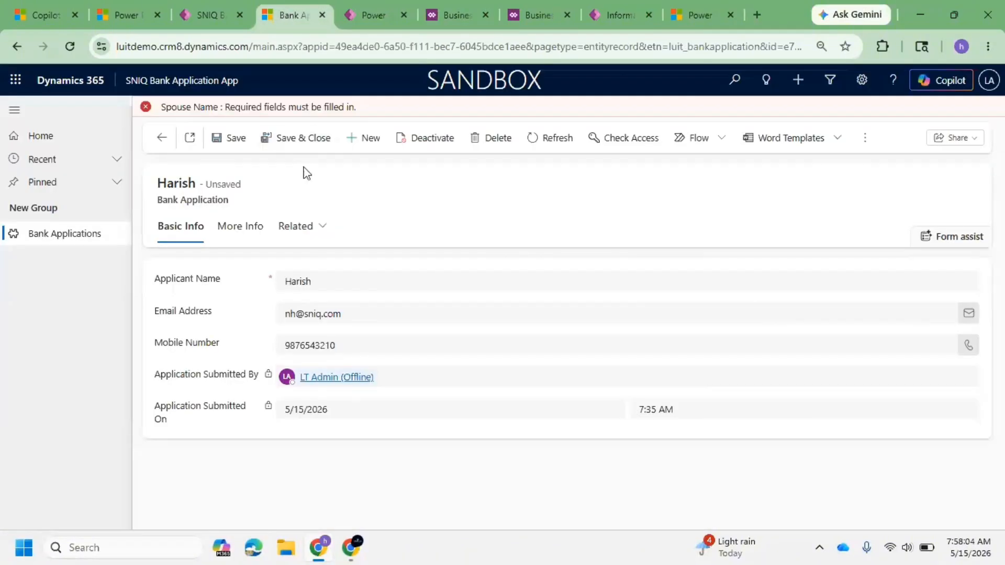
pyautogui.click(367, 137)
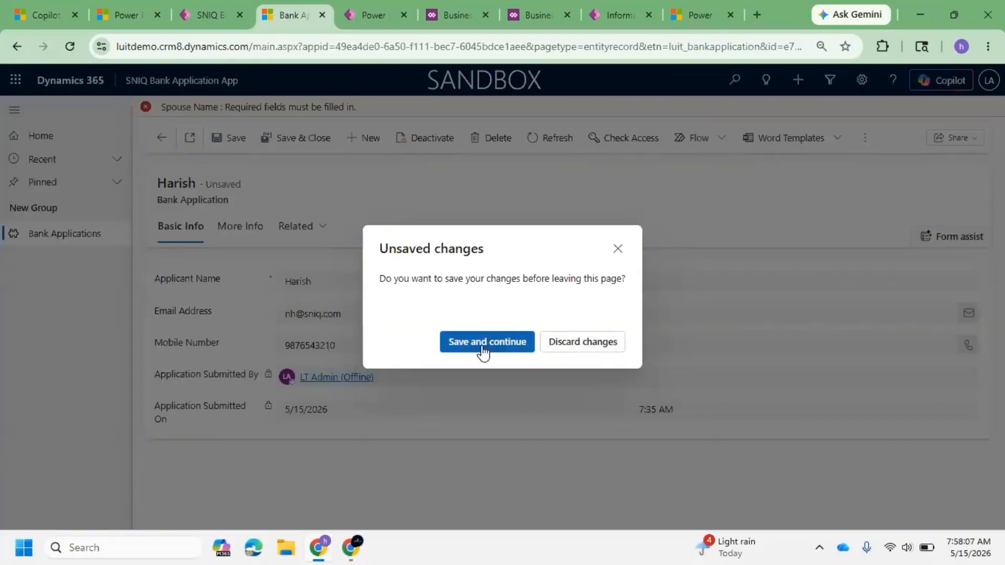
pyautogui.click(584, 342)
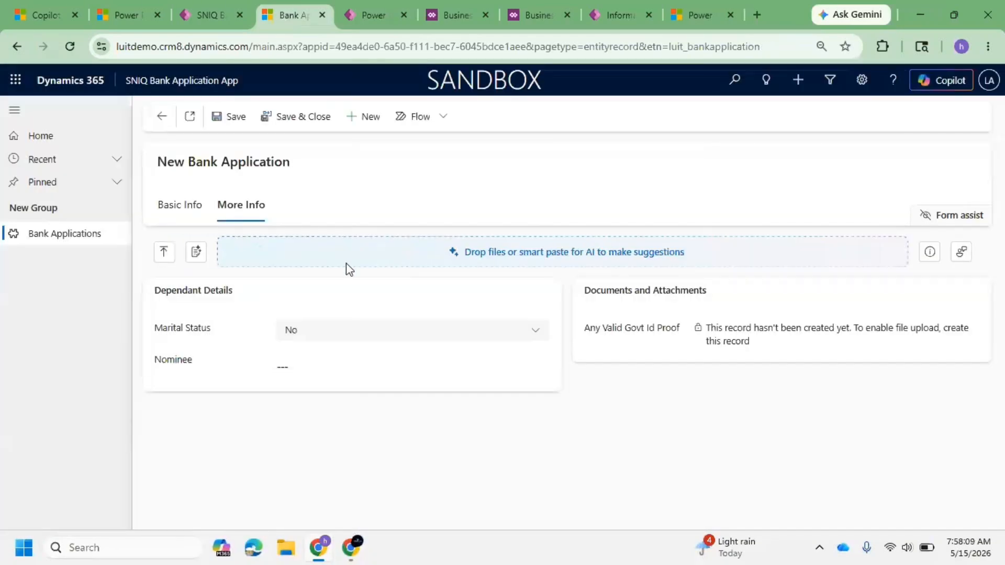
# Step: Open the Basic Info tab and highlight the Application Submitted By and Application Submitted On labels
pyautogui.click(180, 207)
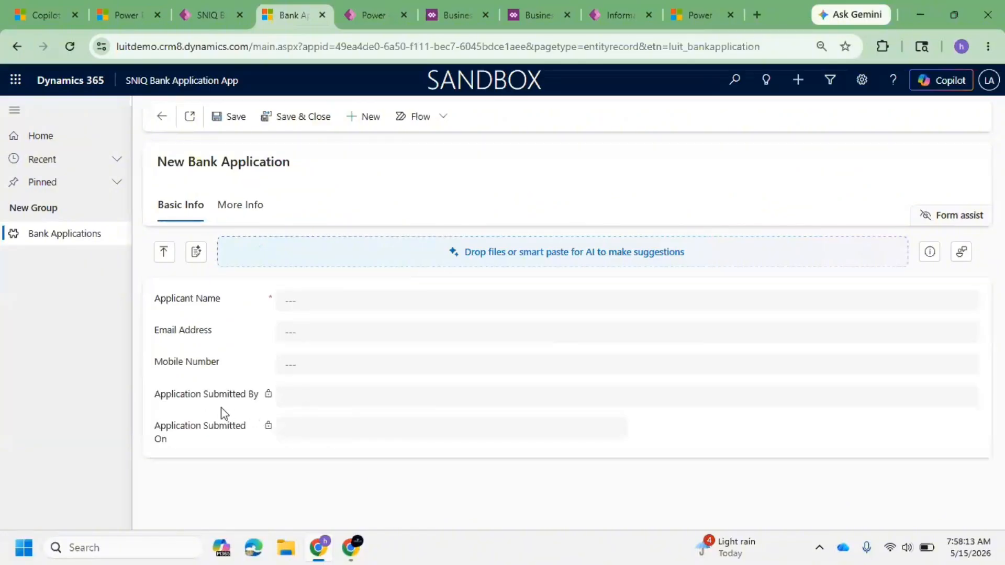
pyautogui.moveTo(252, 399); pyautogui.dragTo(155, 399)
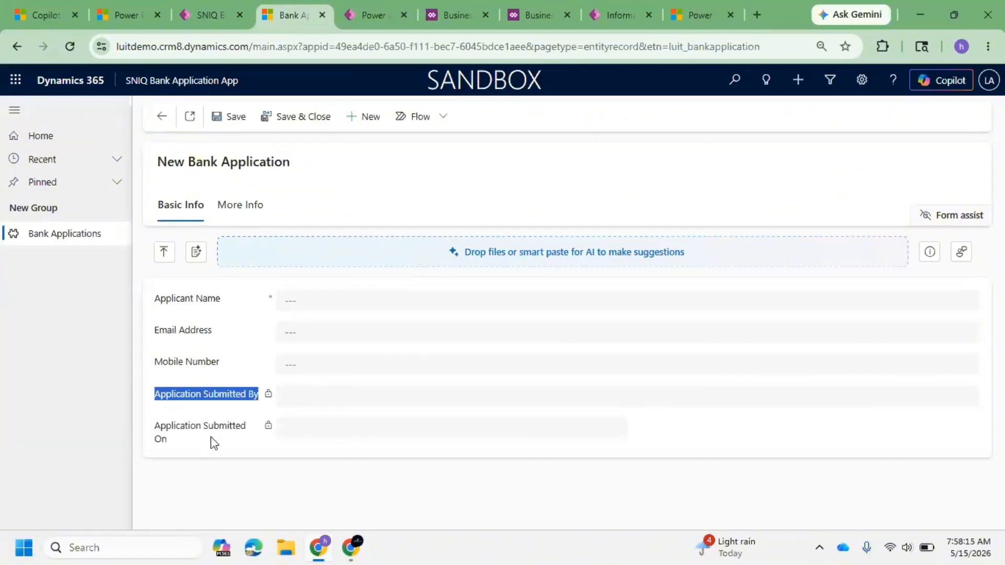
pyautogui.moveTo(207, 443); pyautogui.dragTo(164, 428)
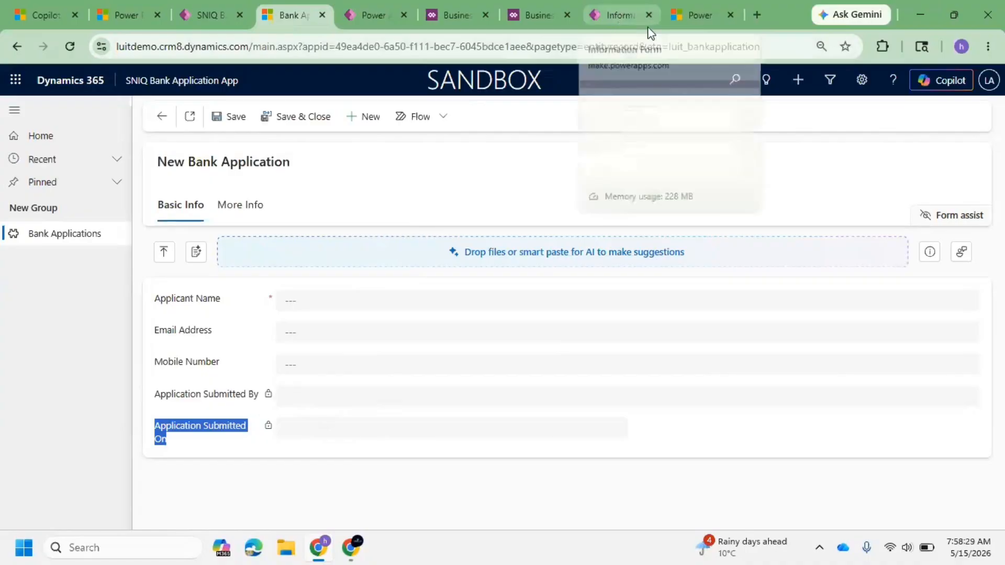
# Step: Return to the business rule designer and review the condition's properties
pyautogui.click(539, 15)
pyautogui.click(461, 14)
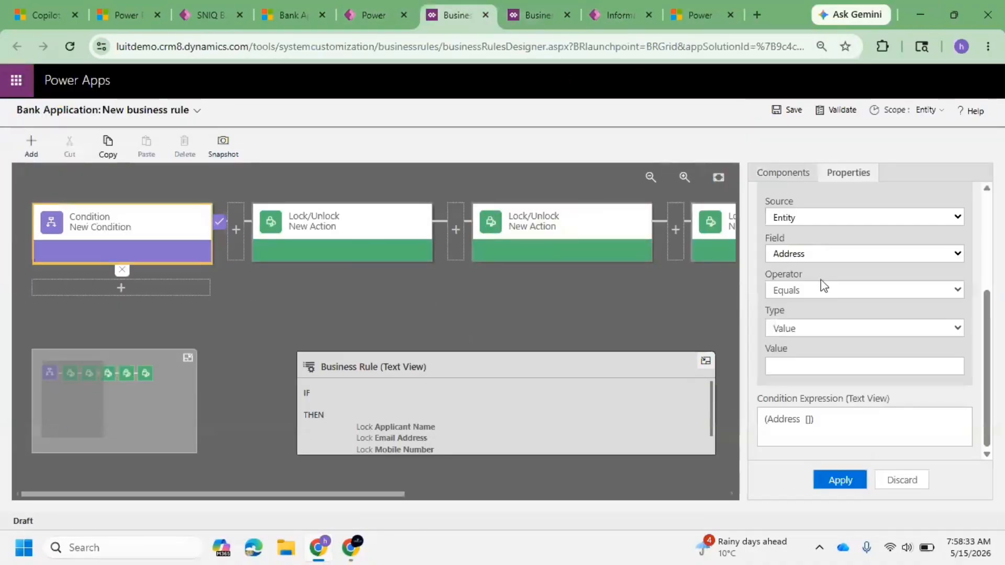
pyautogui.scroll(4, 852, 313)
pyautogui.scroll(-3, 837, 340)
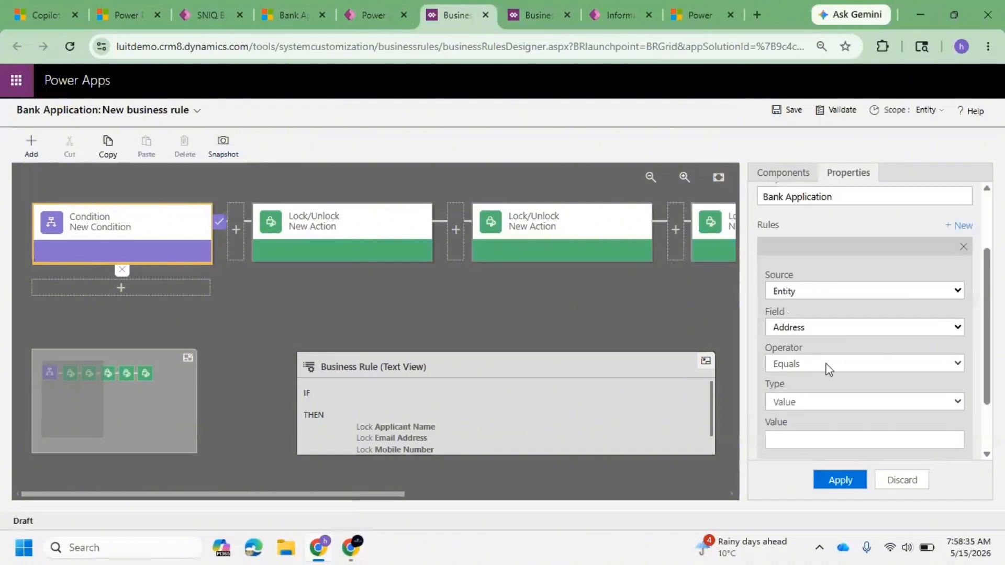
# Step: Set the rule's condition to Application Submitted On contains data and apply it
pyautogui.click(831, 328)
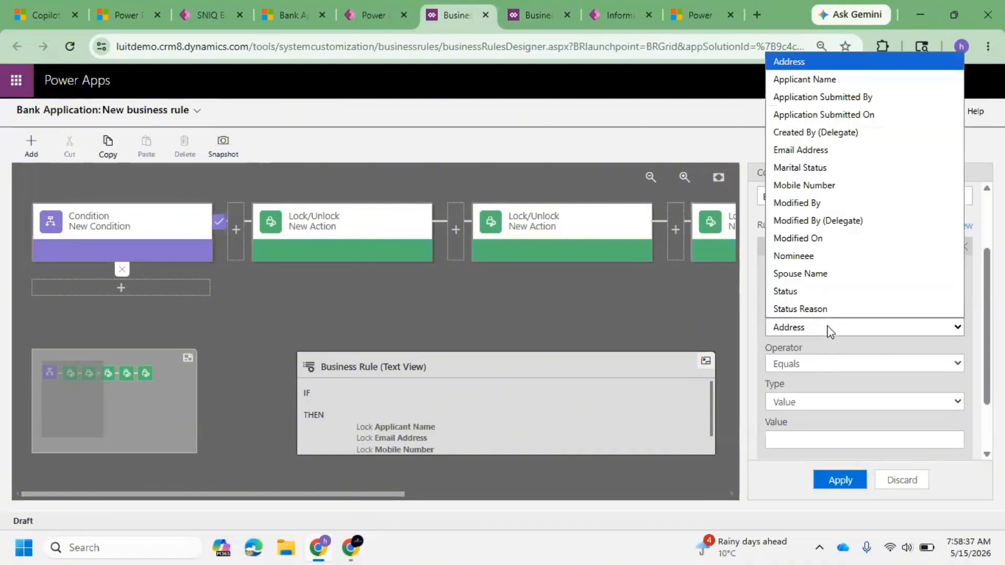
pyautogui.click(844, 115)
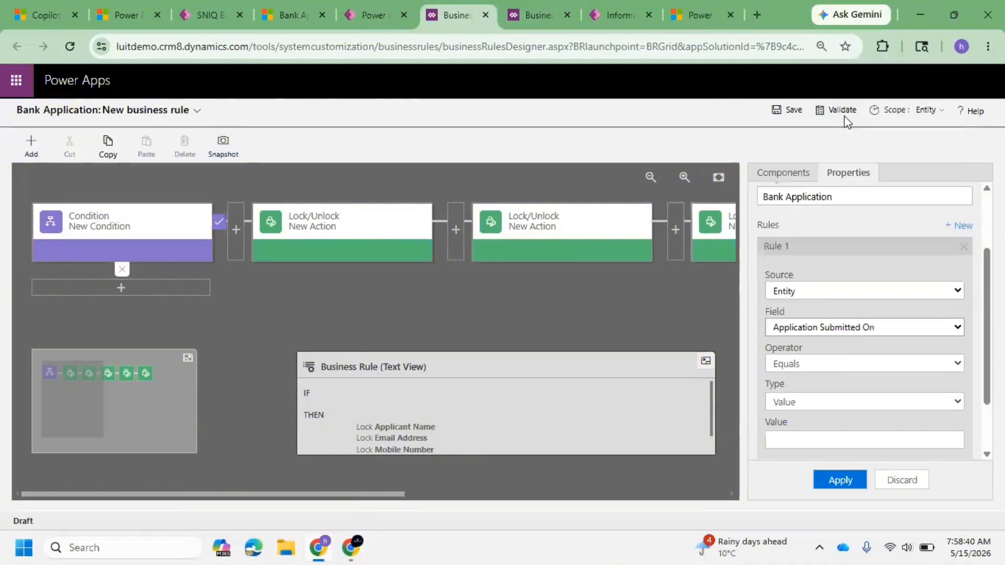
pyautogui.click(827, 365)
pyautogui.click(836, 341)
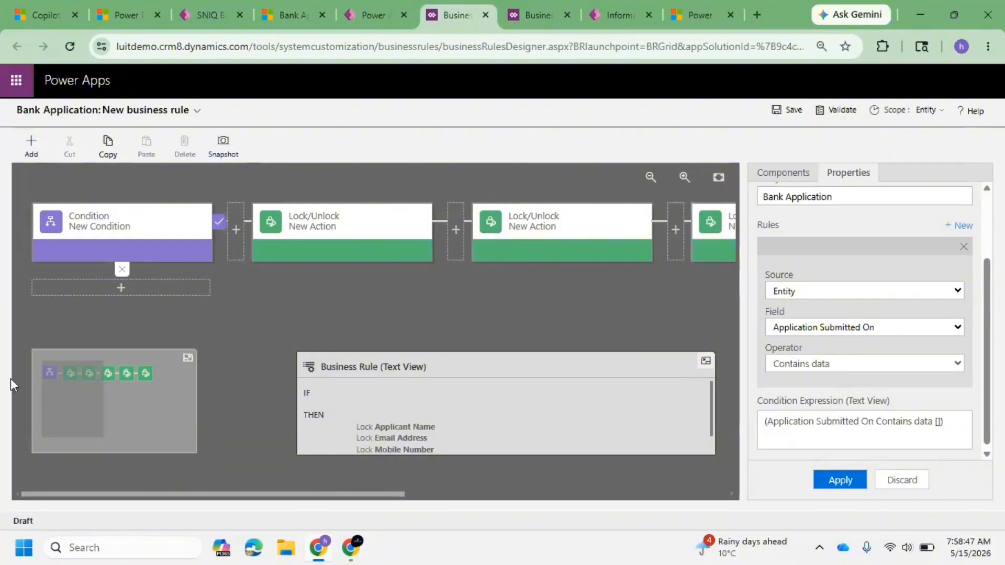
pyautogui.click(852, 478)
# Step: Review the business rule's text view listing the condition and locked fields
pyautogui.scroll(-2, 860, 325)
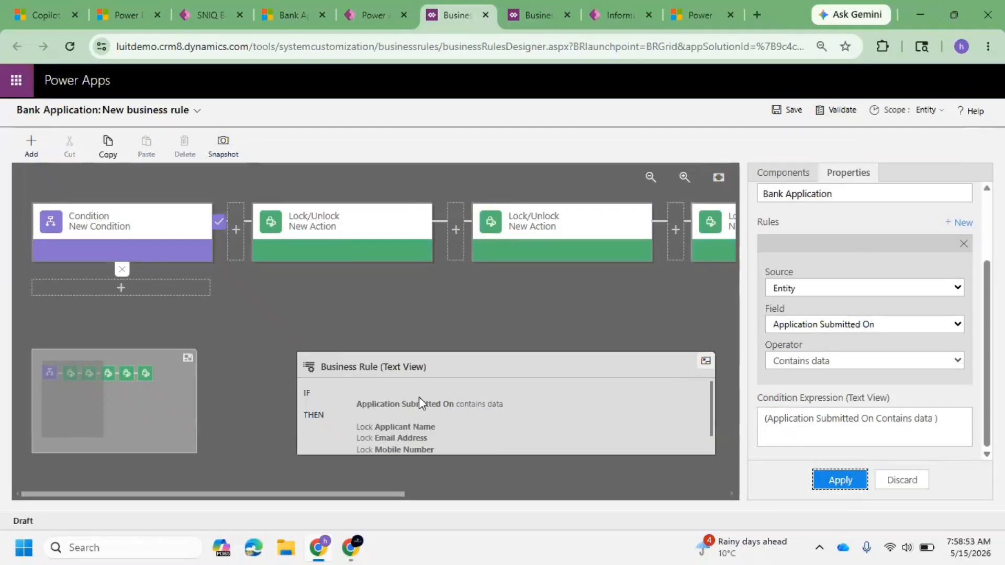
pyautogui.click(370, 411)
pyautogui.hotkey('ctrl', 'a')
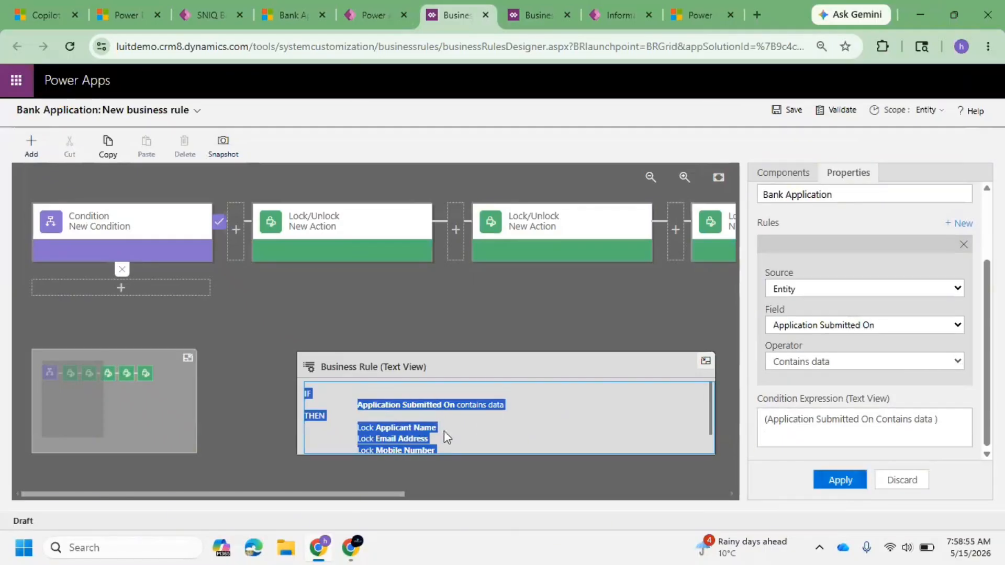
pyautogui.scroll(-1, 451, 426)
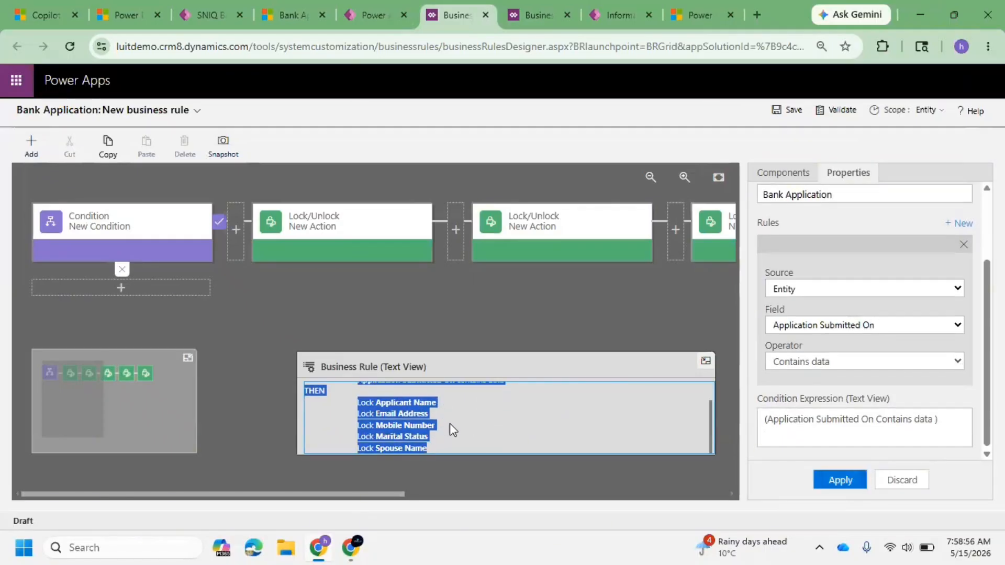
# Step: Set the business rule's scope to All Forms
pyautogui.click(924, 111)
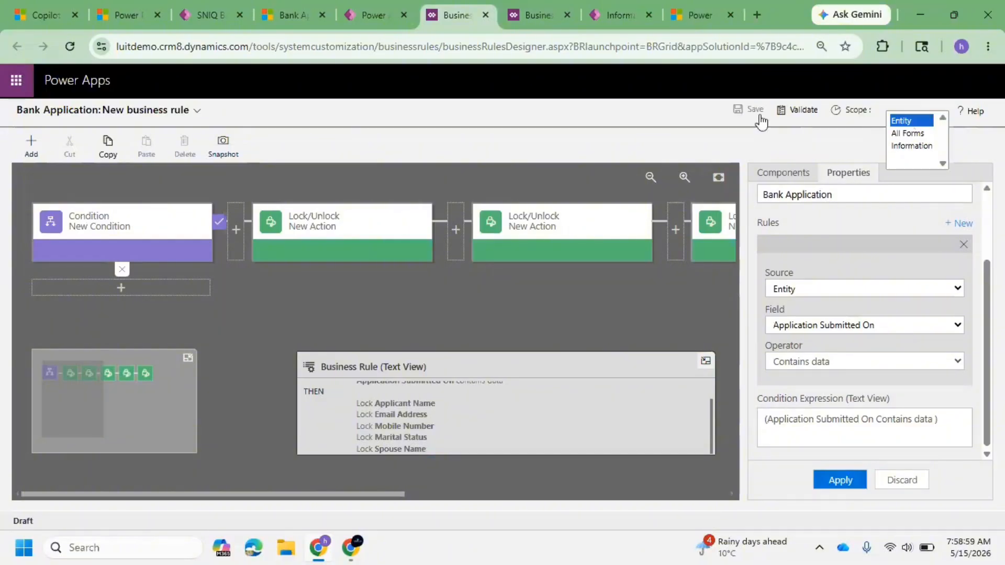
pyautogui.click(753, 126)
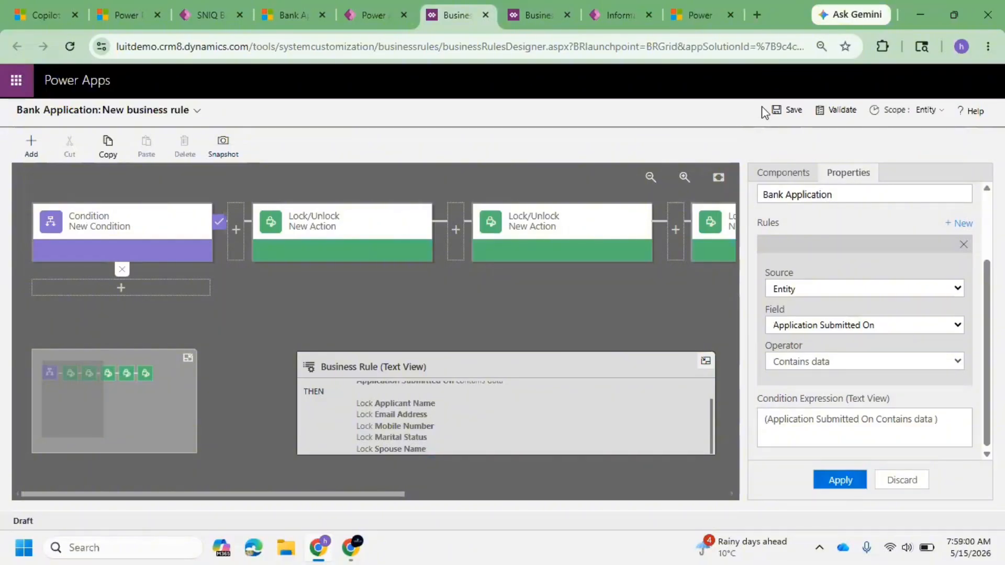
pyautogui.click(924, 109)
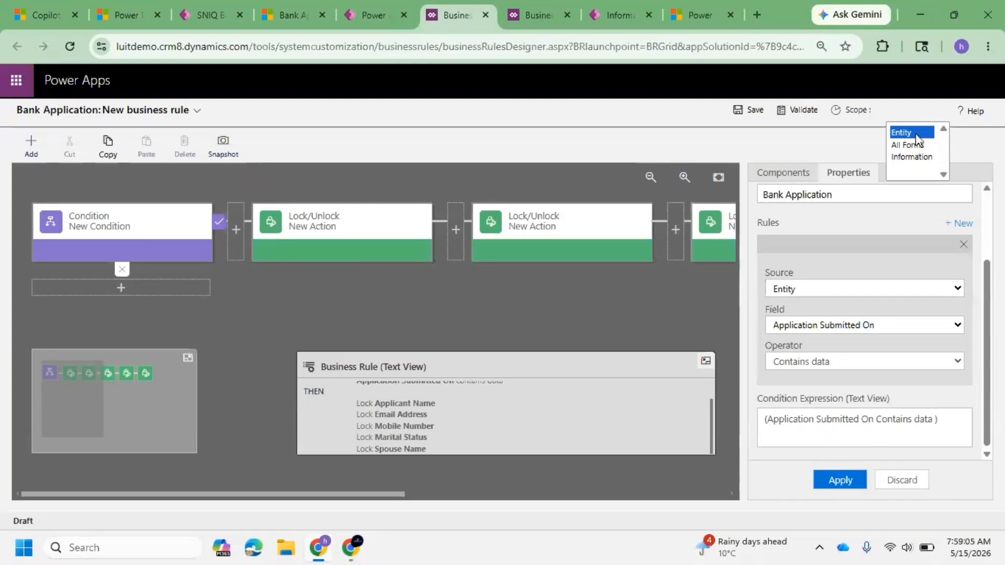
pyautogui.click(915, 137)
pyautogui.click(936, 111)
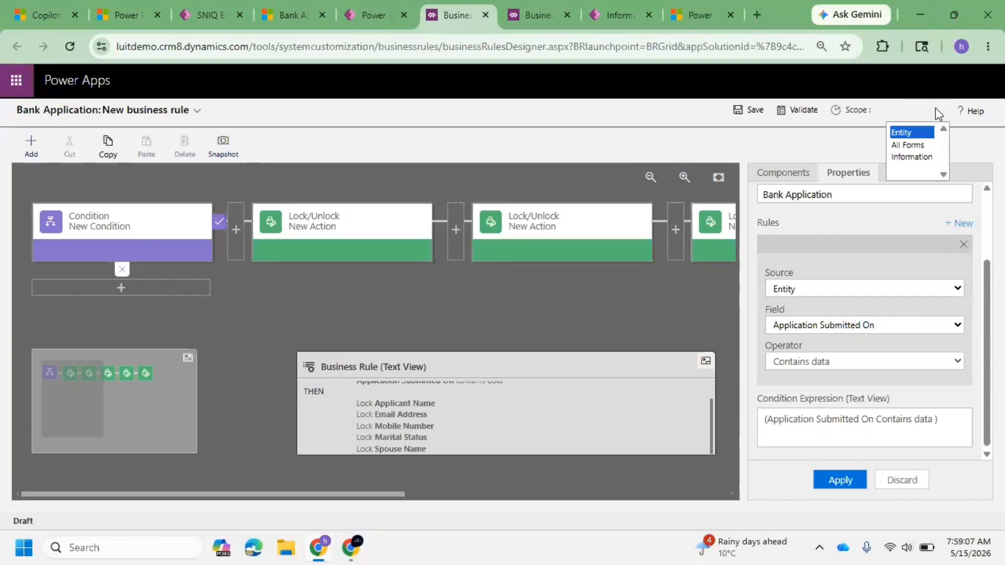
pyautogui.click(908, 151)
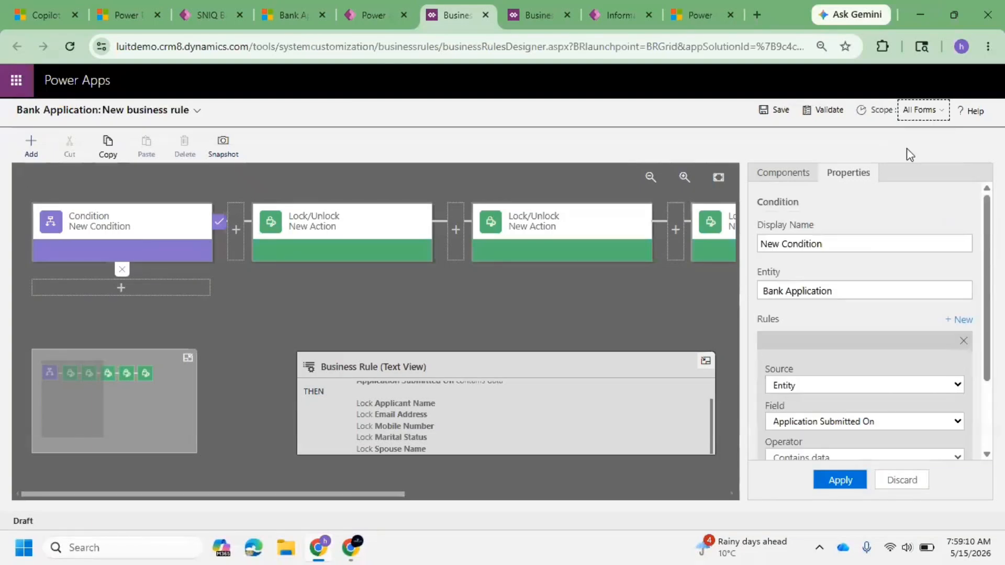
# Step: Save the business rule and activate it
pyautogui.click(764, 105)
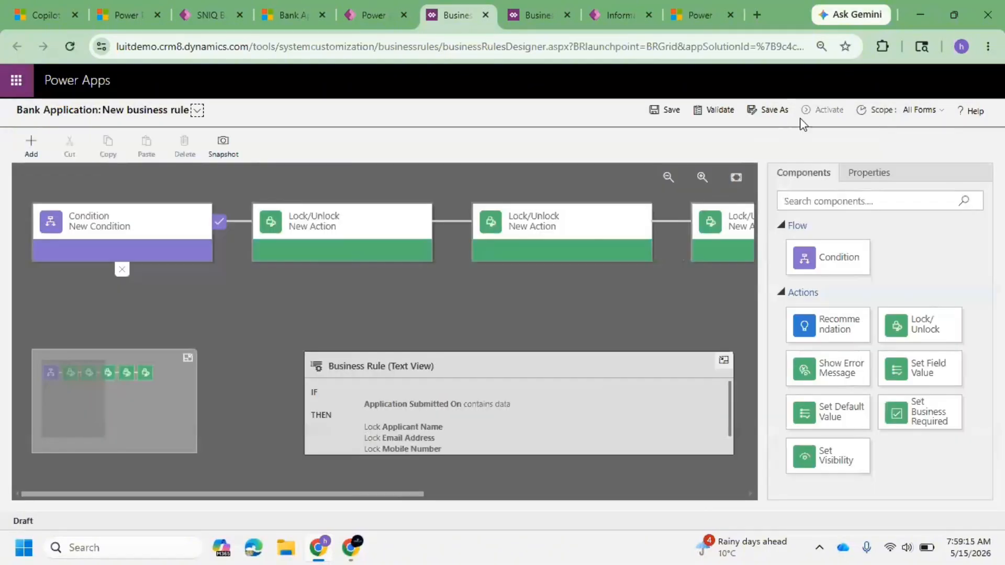
pyautogui.click(836, 120)
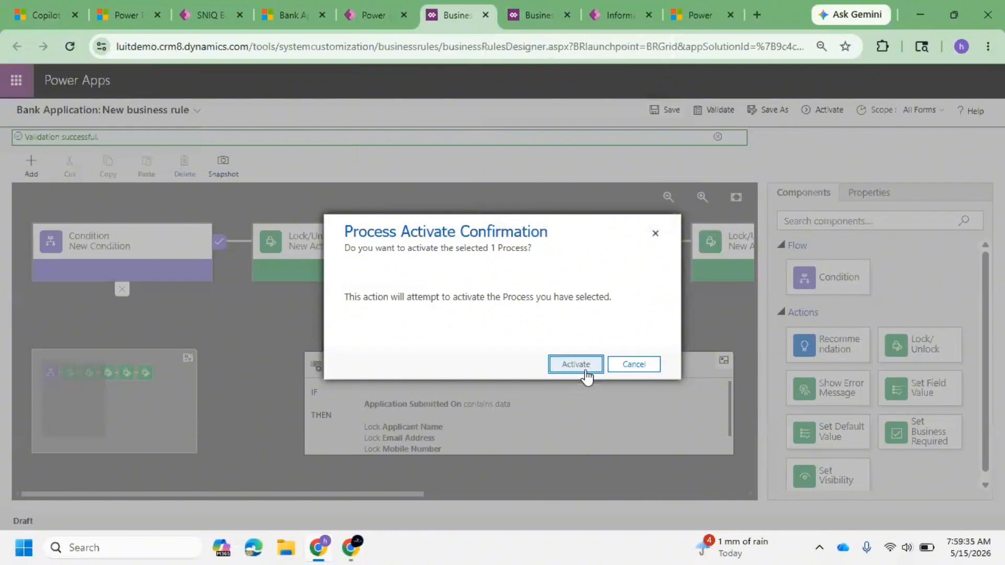
pyautogui.click(586, 370)
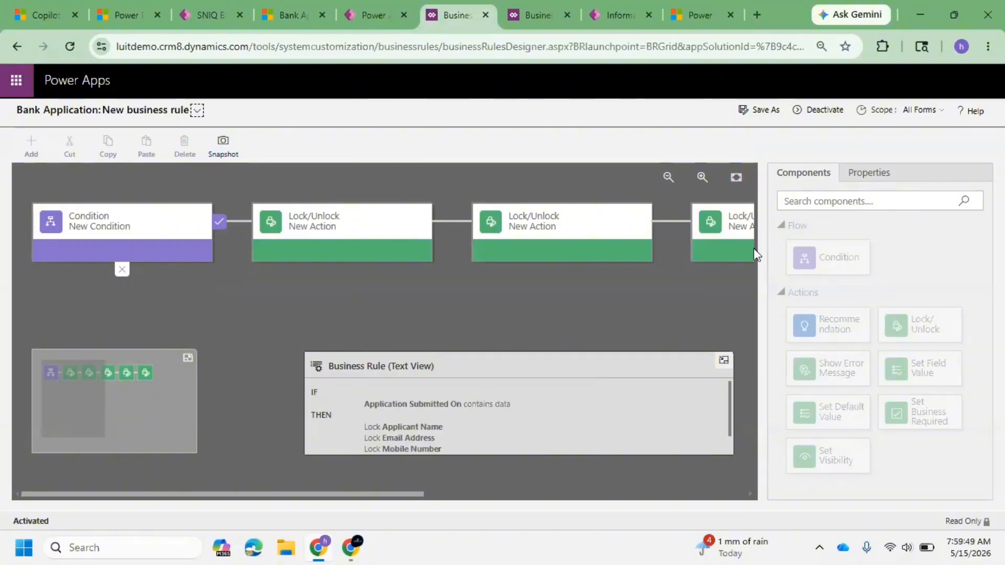
# Step: Publish all customizations in the solution
pyautogui.click(384, 7)
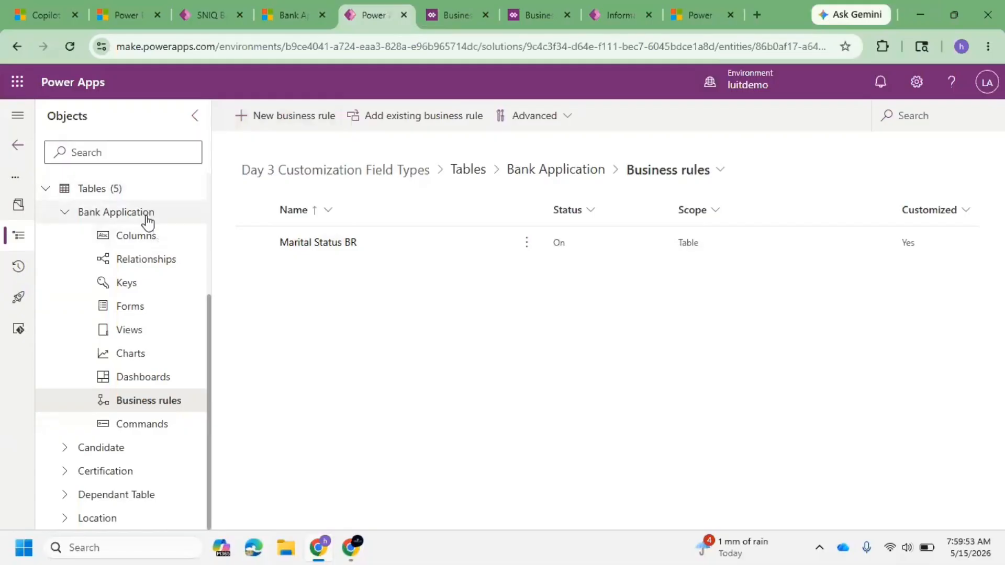
pyautogui.scroll(4, 146, 217)
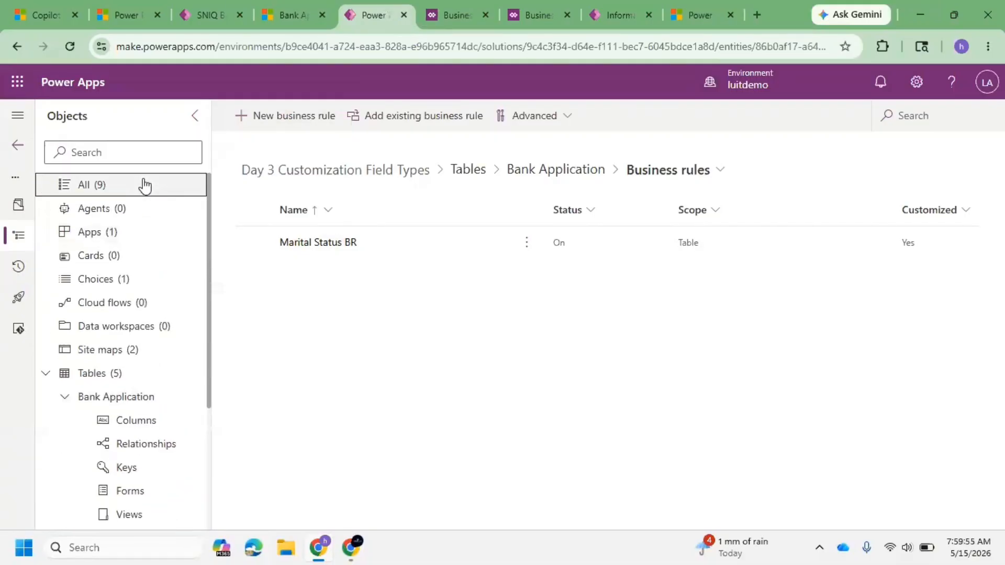
pyautogui.click(145, 185)
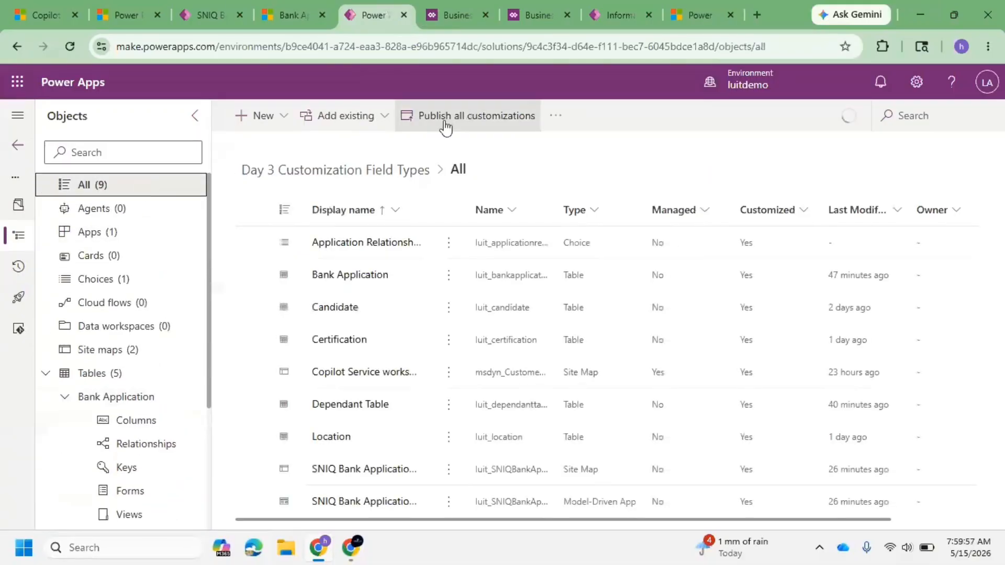
pyautogui.click(446, 127)
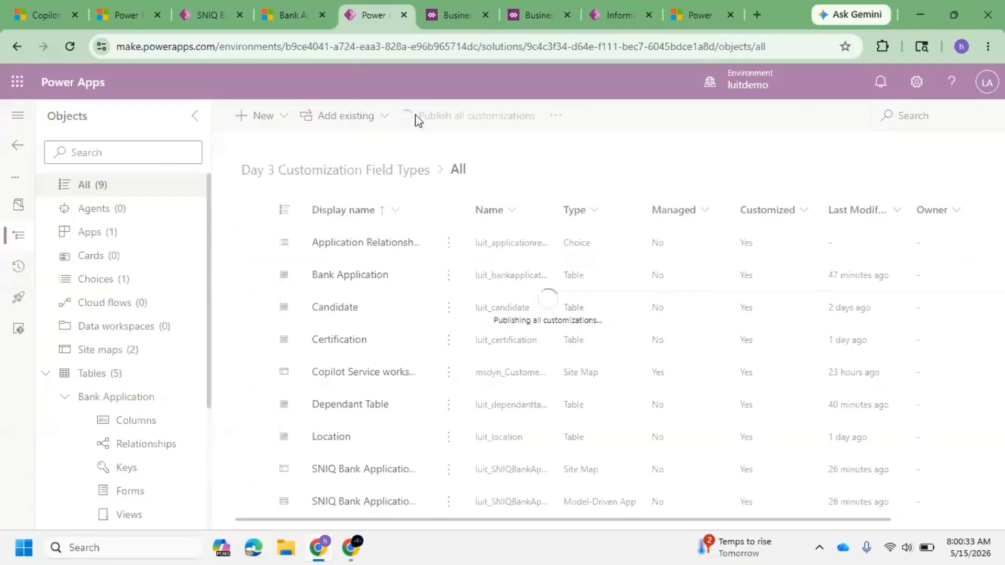
# Step: Refresh the Bank Application app and open the existing saved record to review its locked fields on both tabs
pyautogui.click(290, 11)
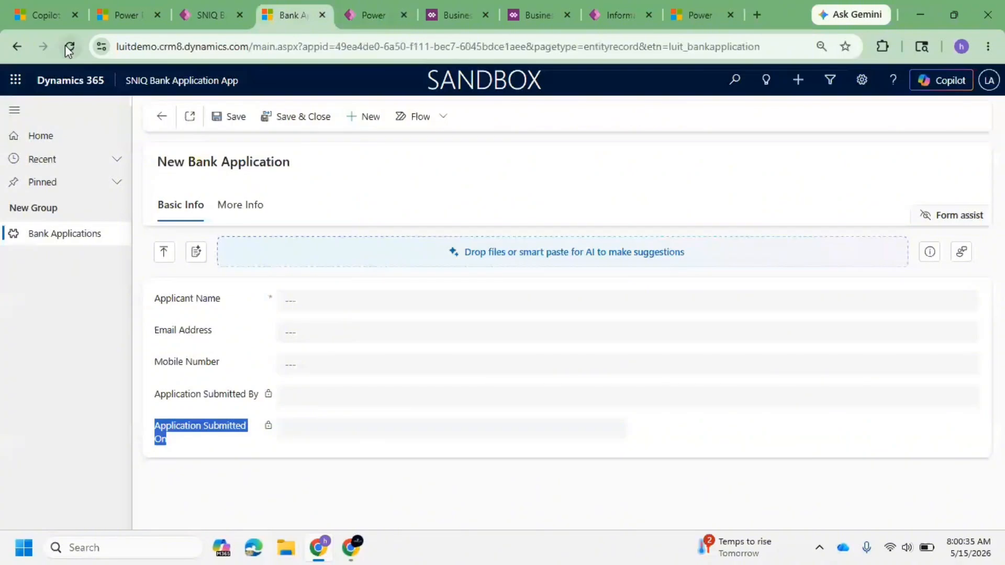
pyautogui.click(68, 47)
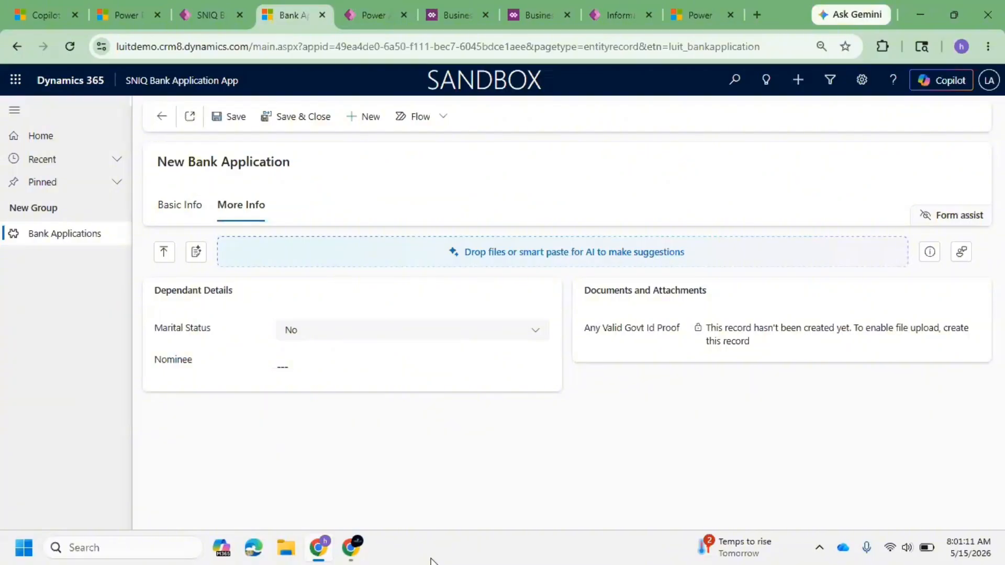
pyautogui.click(187, 215)
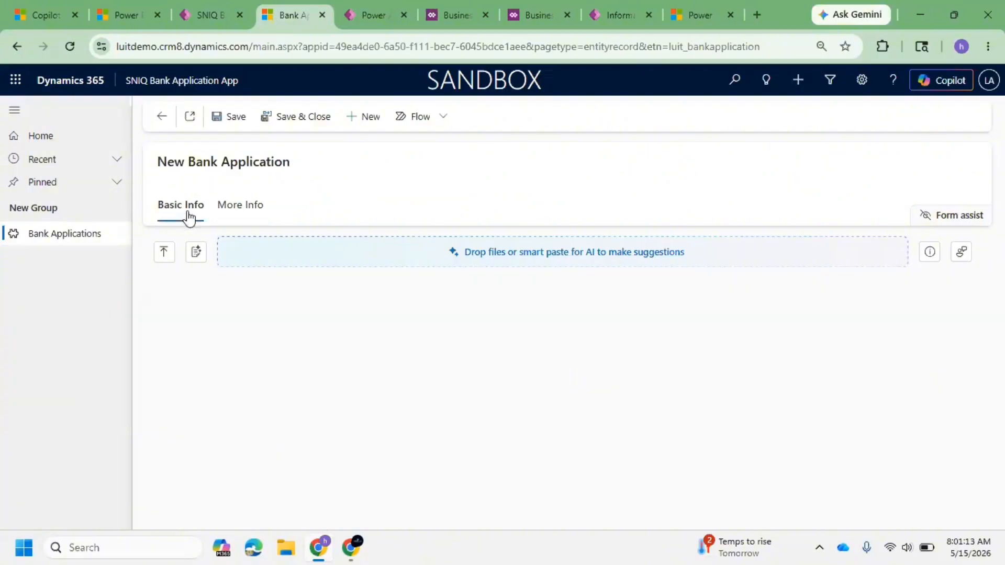
pyautogui.click(160, 116)
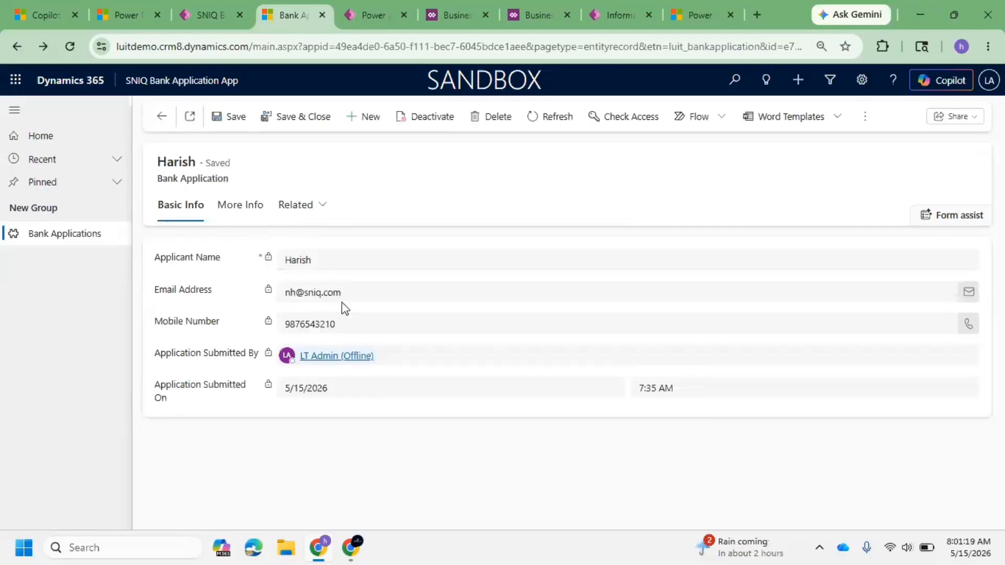
pyautogui.moveTo(360, 323); pyautogui.dragTo(320, 324)
pyautogui.click(241, 205)
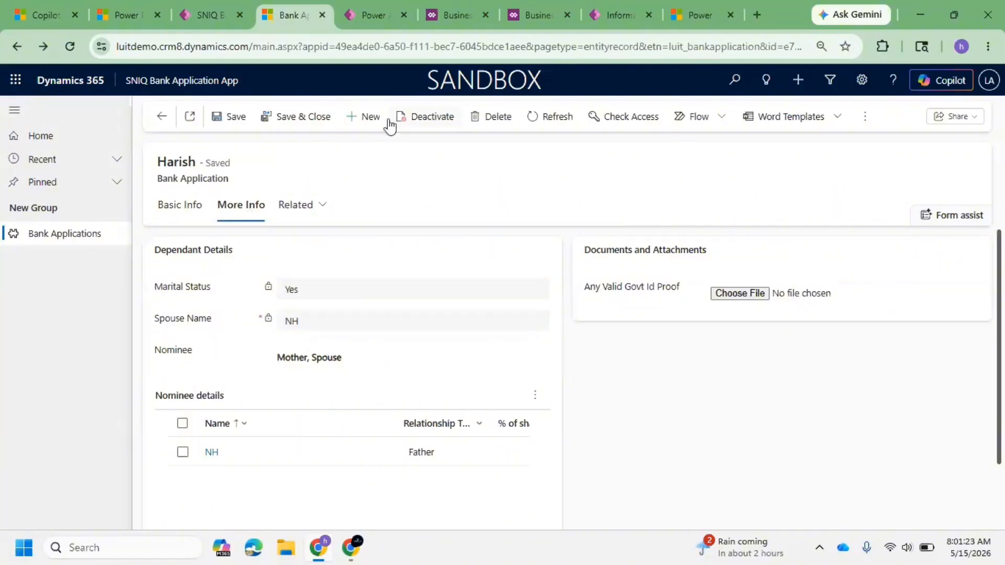
# Step: Create a new bank application with applicant name Applicant#1 and save it
pyautogui.click(368, 117)
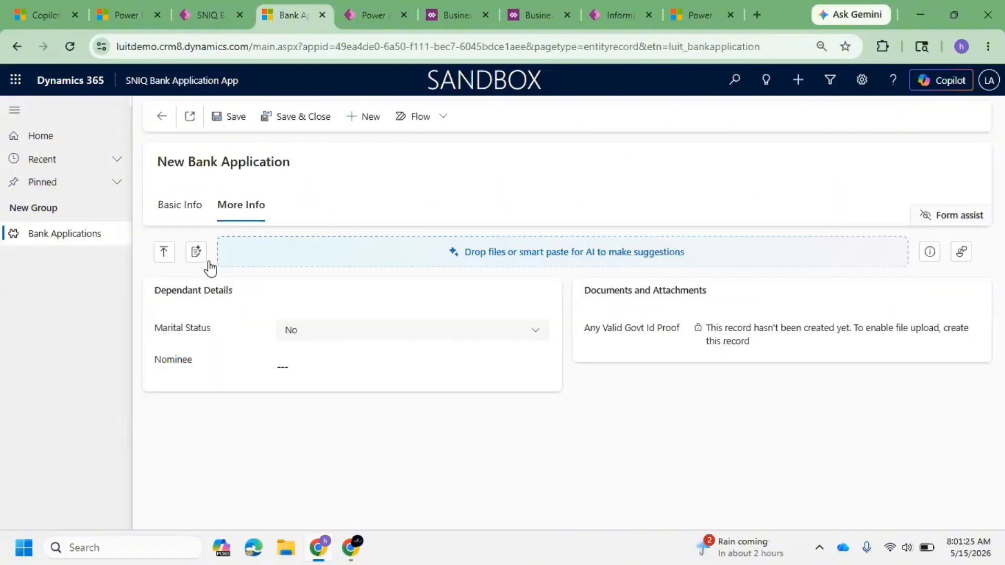
pyautogui.click(194, 214)
pyautogui.click(317, 299)
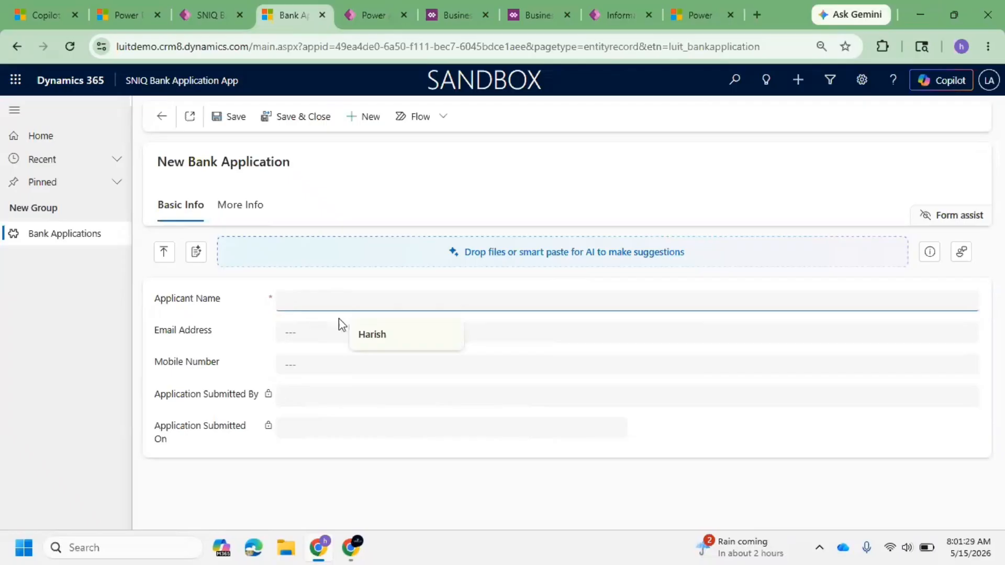
pyautogui.write('Applo')
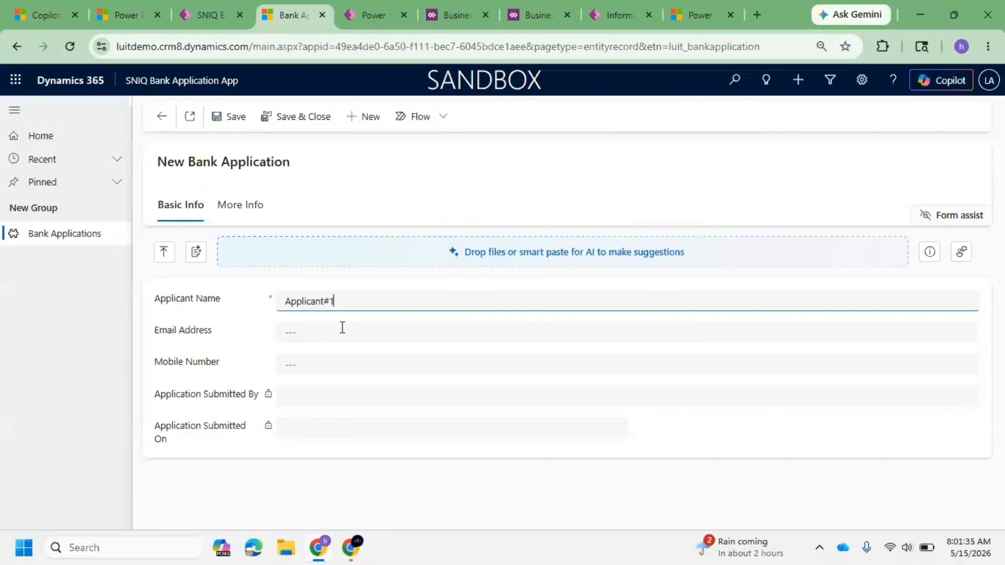
pyautogui.click(341, 328)
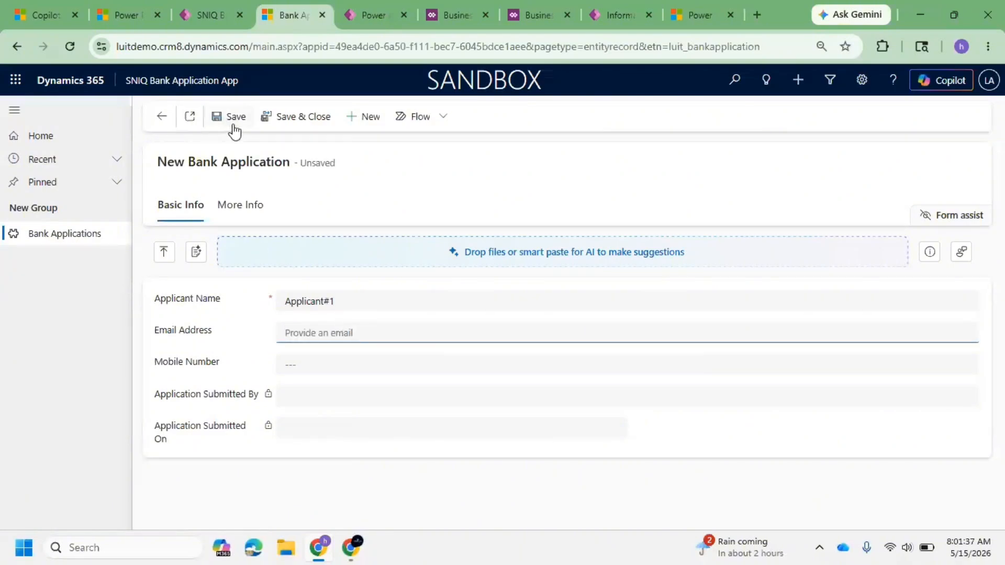
pyautogui.click(233, 127)
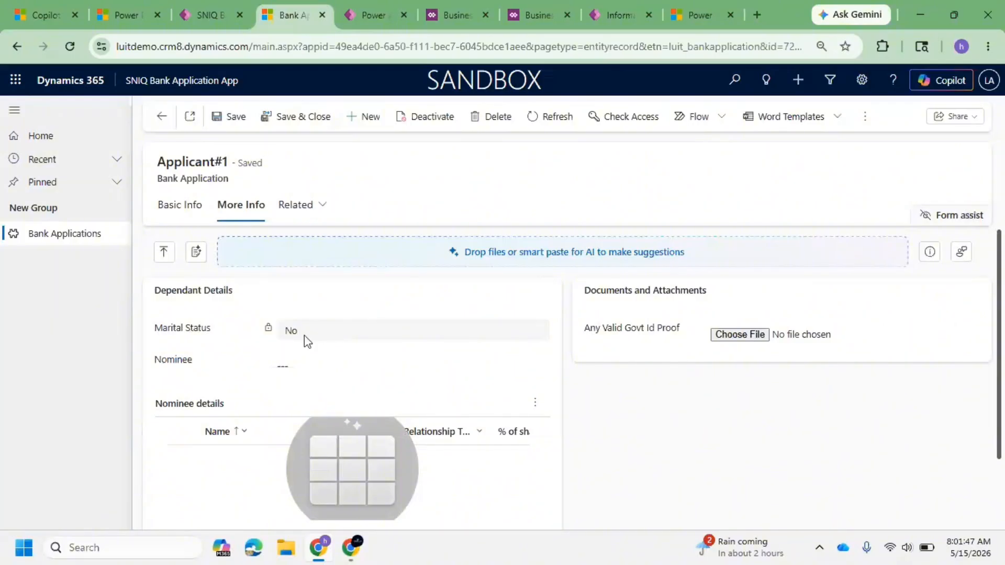
# Step: Check the saved record's locked fields on both tabs and the activated rule's scope
pyautogui.click(324, 337)
pyautogui.click(201, 214)
pyautogui.click(434, 15)
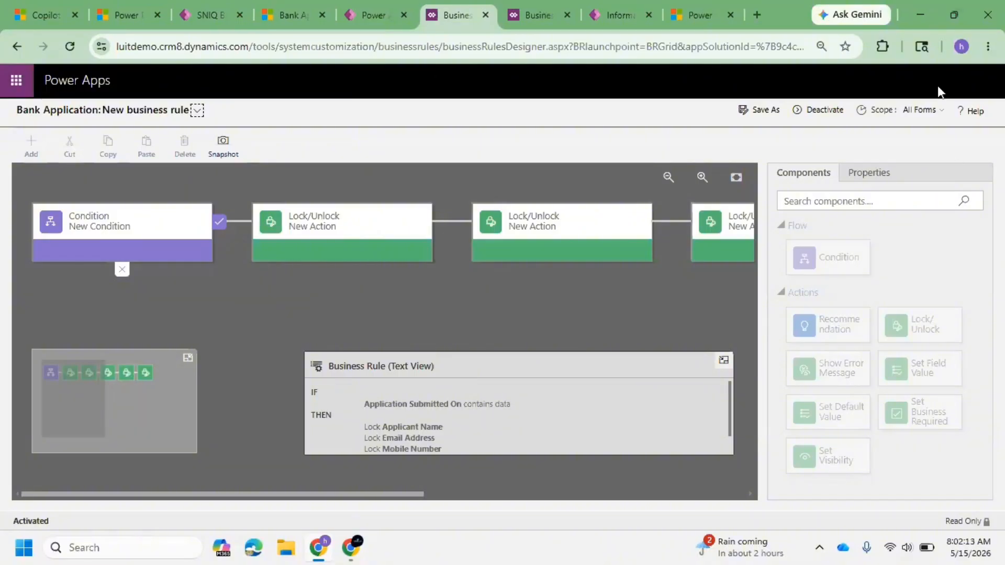
pyautogui.click(922, 111)
pyautogui.click(280, 4)
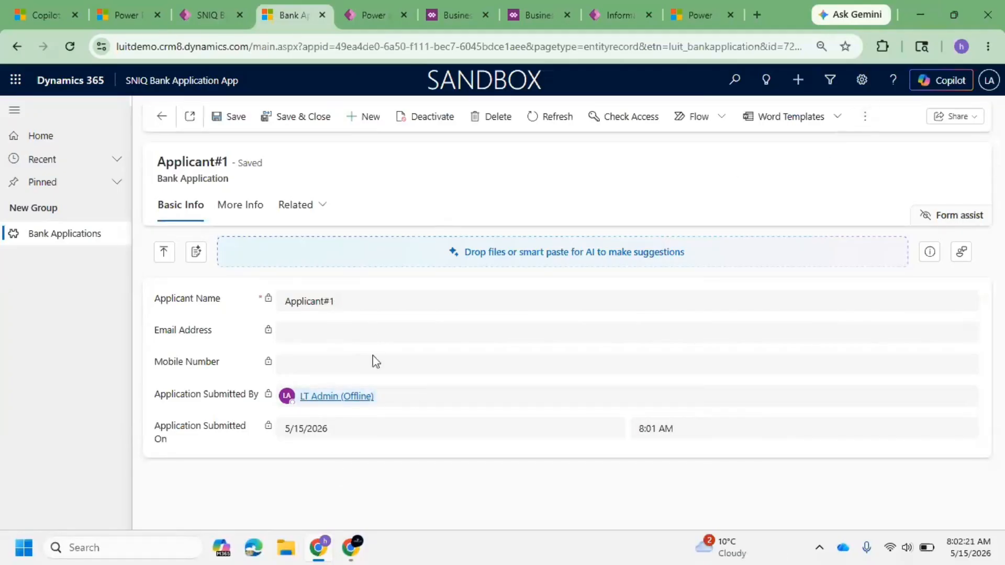
# Step: Return to the active bank applications list, select all records, and export them to Excel
pyautogui.click(160, 117)
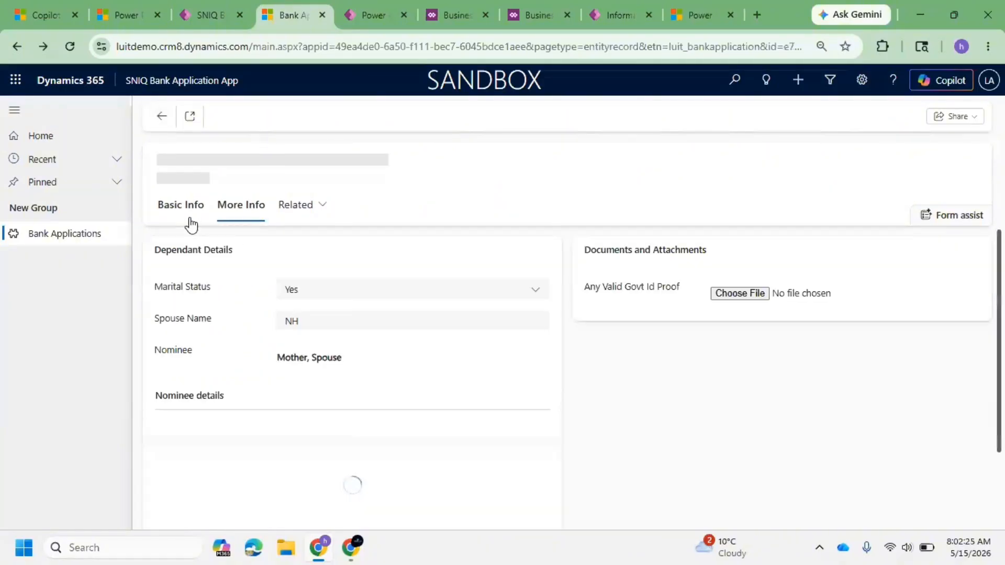
pyautogui.click(165, 117)
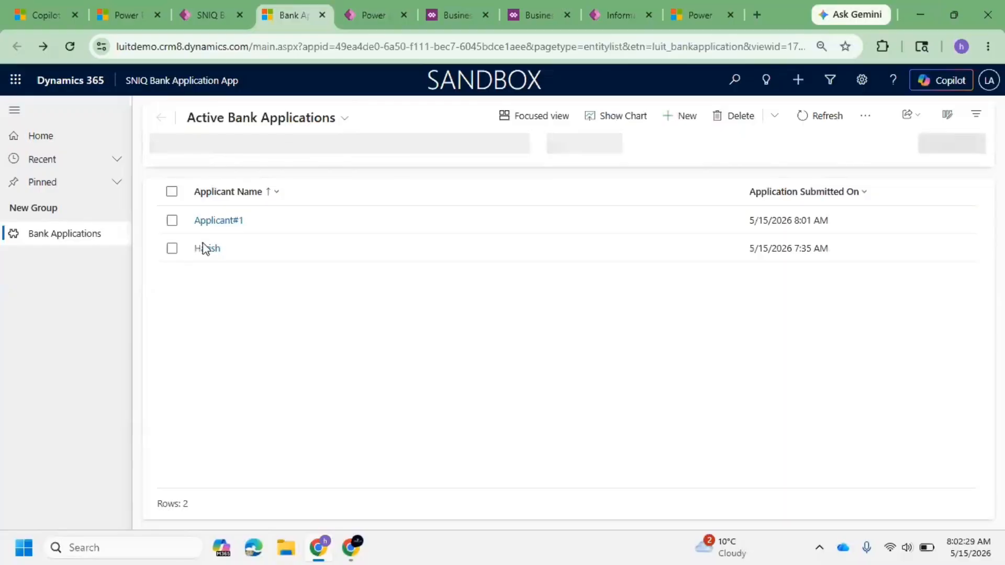
pyautogui.click(173, 193)
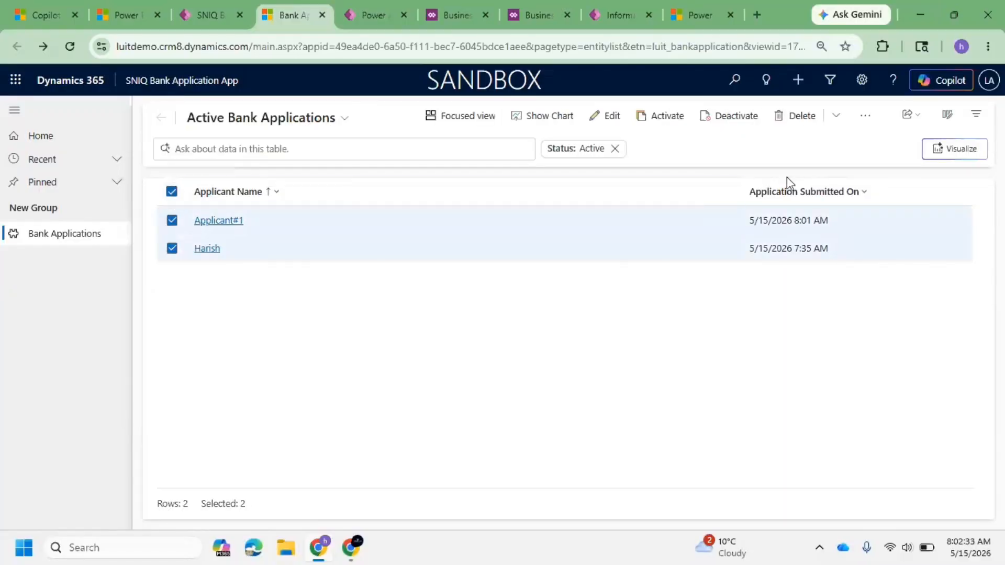
pyautogui.click(866, 117)
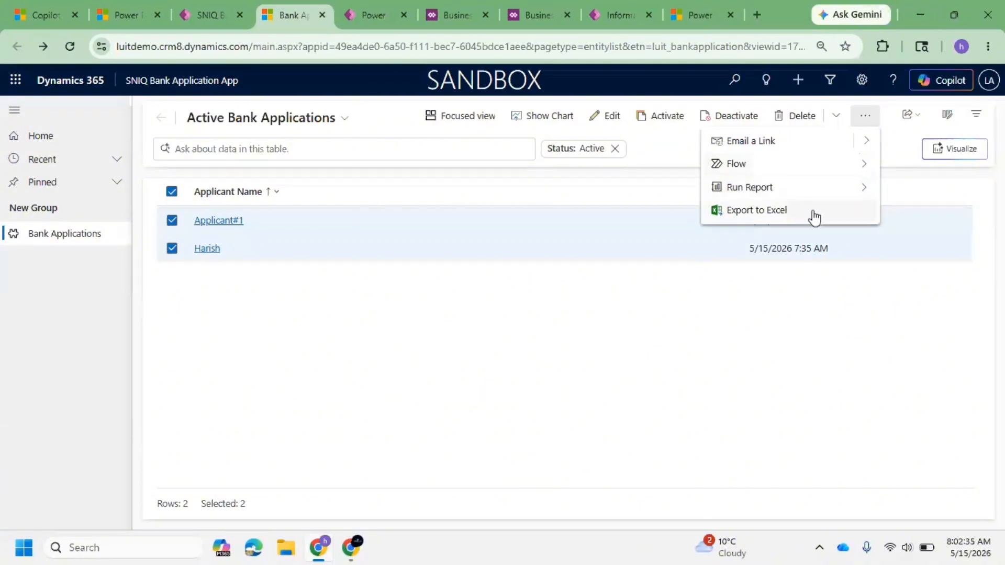
pyautogui.click(813, 213)
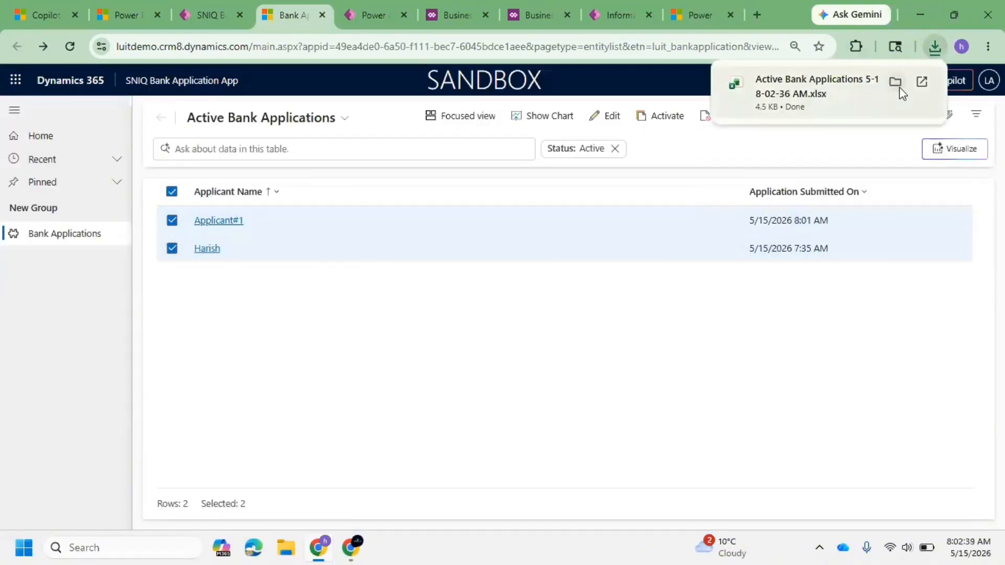
pyautogui.click(920, 82)
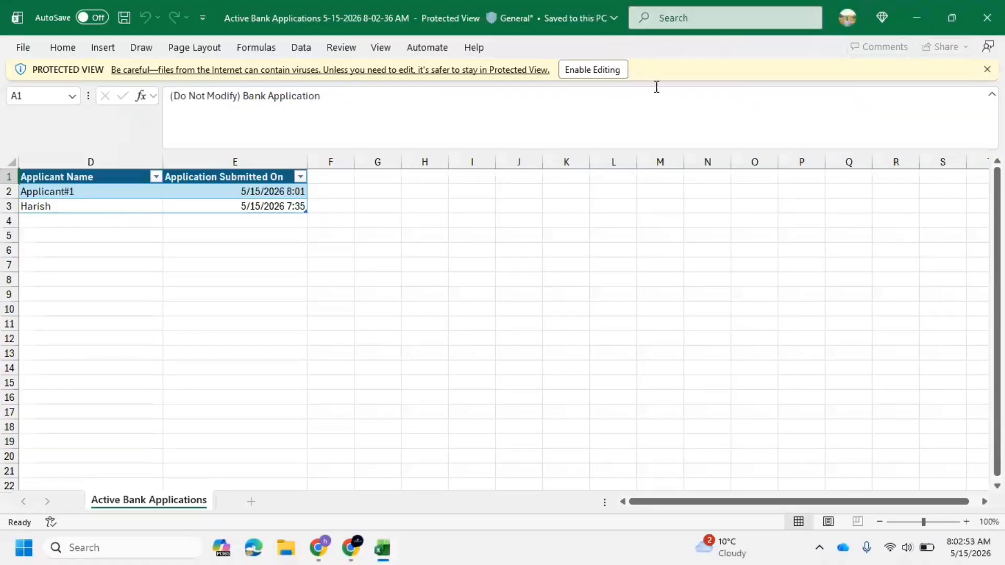
pyautogui.click(594, 73)
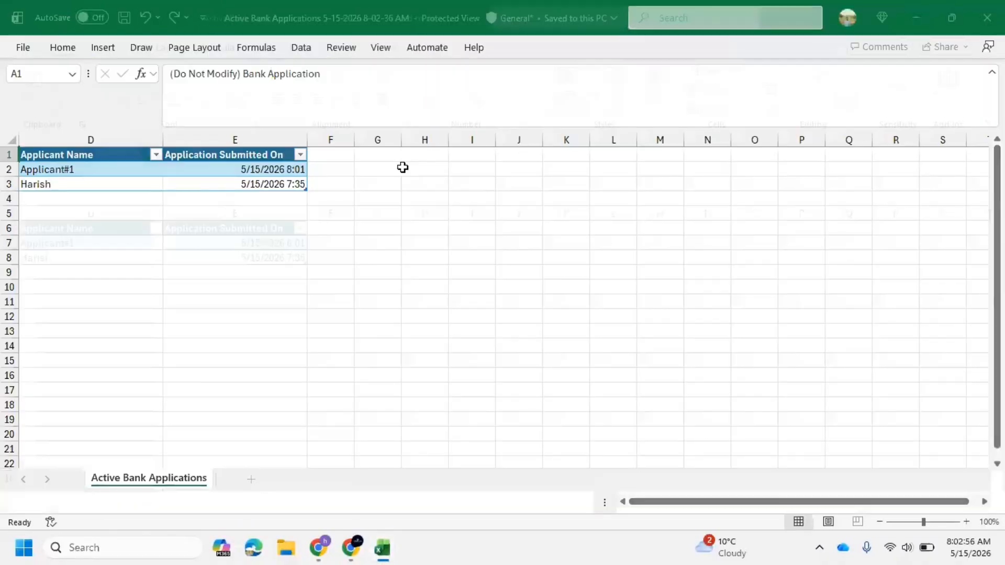
pyautogui.click(93, 241)
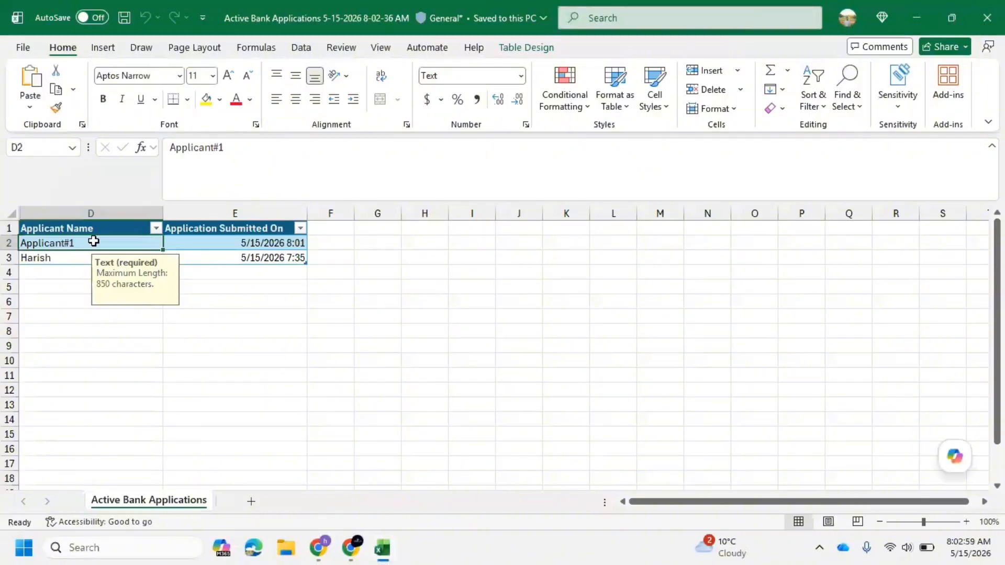
pyautogui.write('Sanjay K')
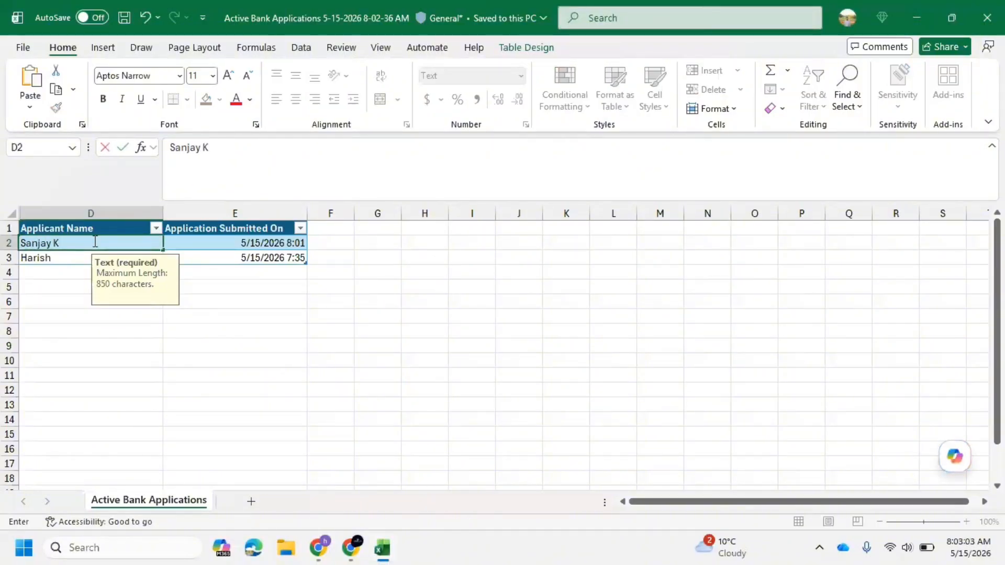
pyautogui.click(125, 18)
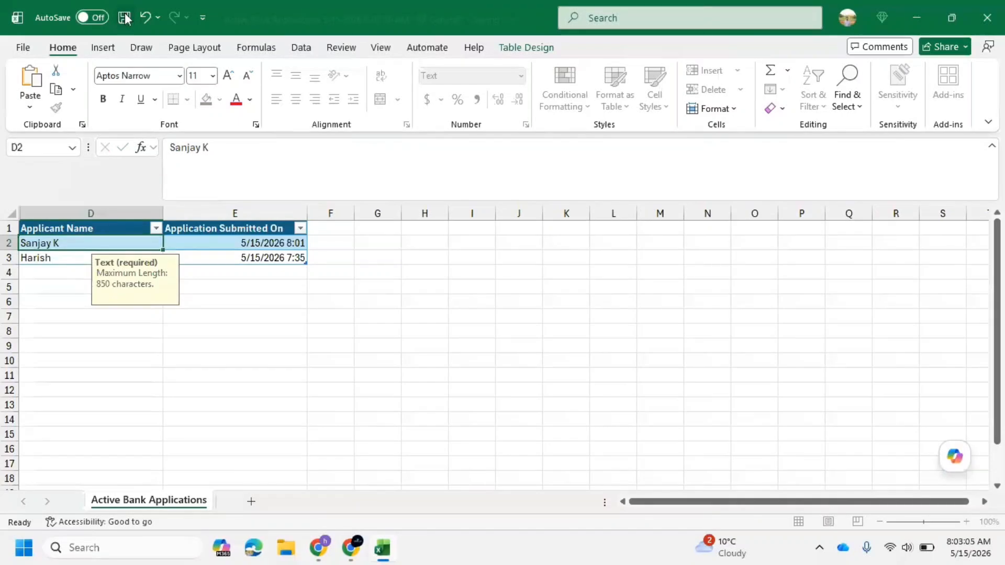
# Step: Return to the browser and clear the selection of all bank application records
pyautogui.click(983, 27)
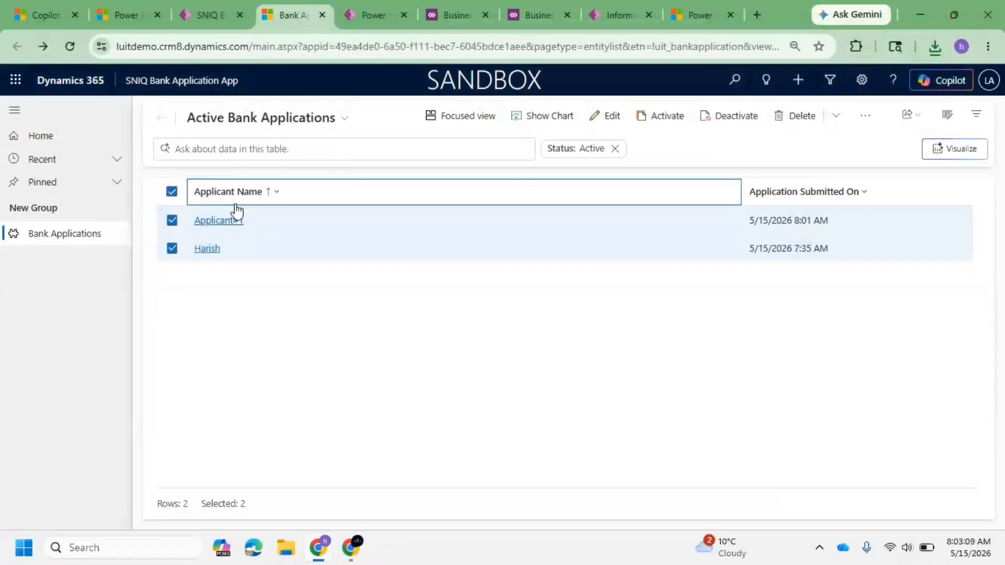
pyautogui.click(173, 191)
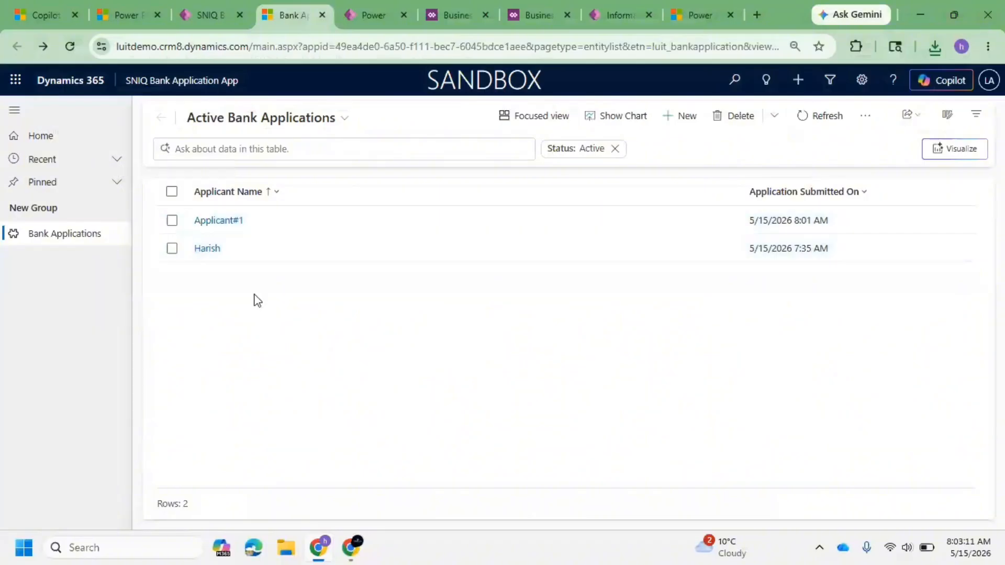
pyautogui.click(864, 116)
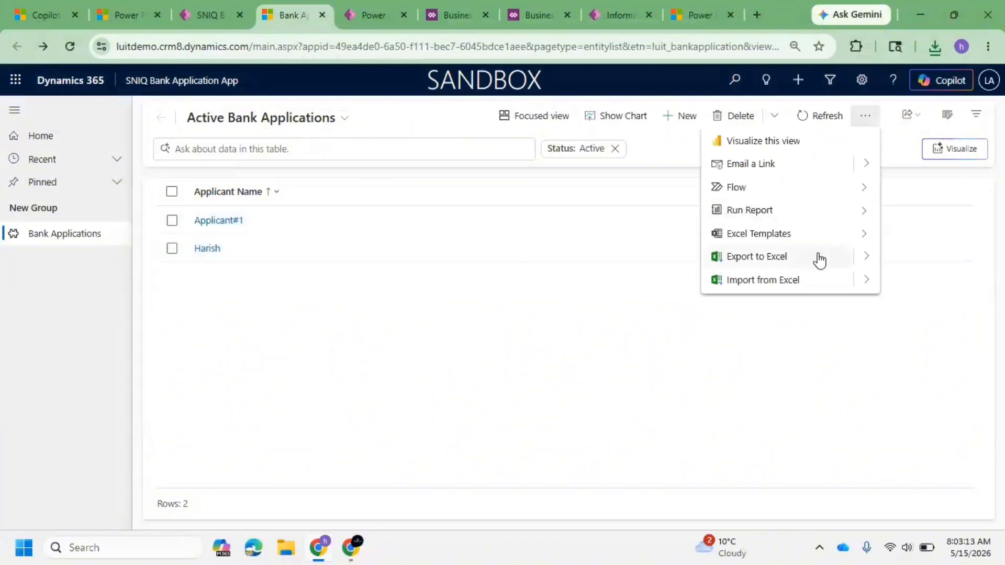
pyautogui.click(862, 282)
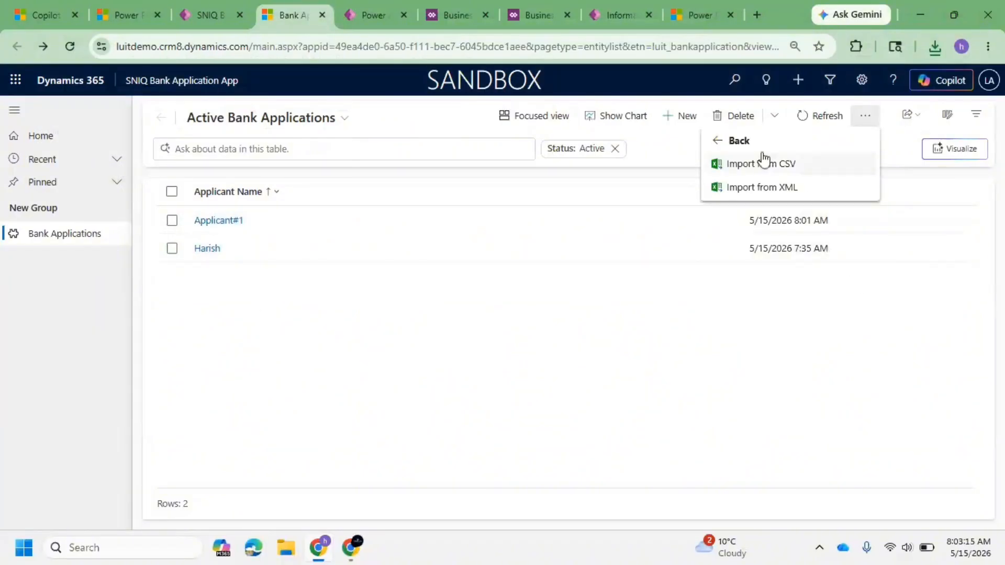
pyautogui.click(781, 189)
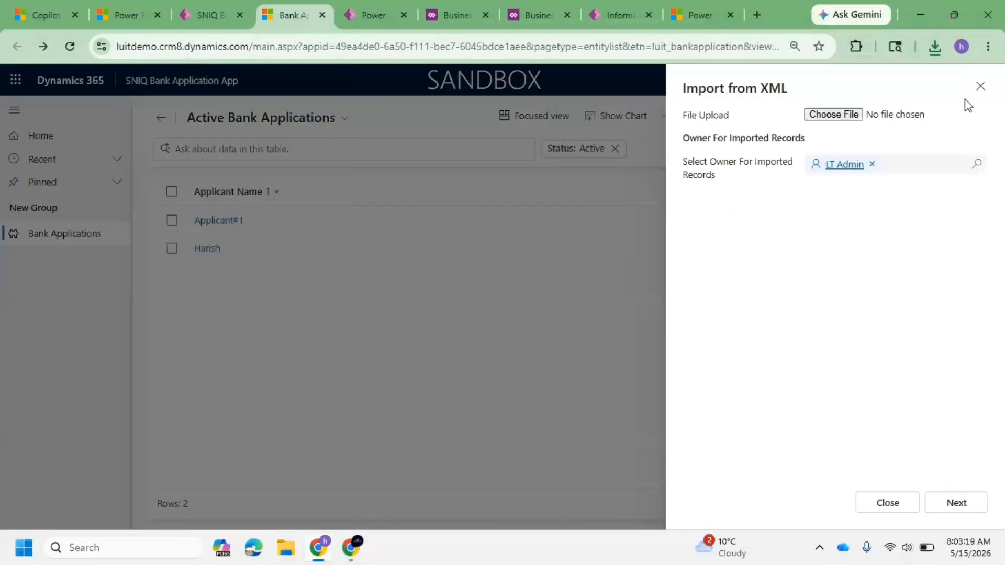
pyautogui.click(976, 85)
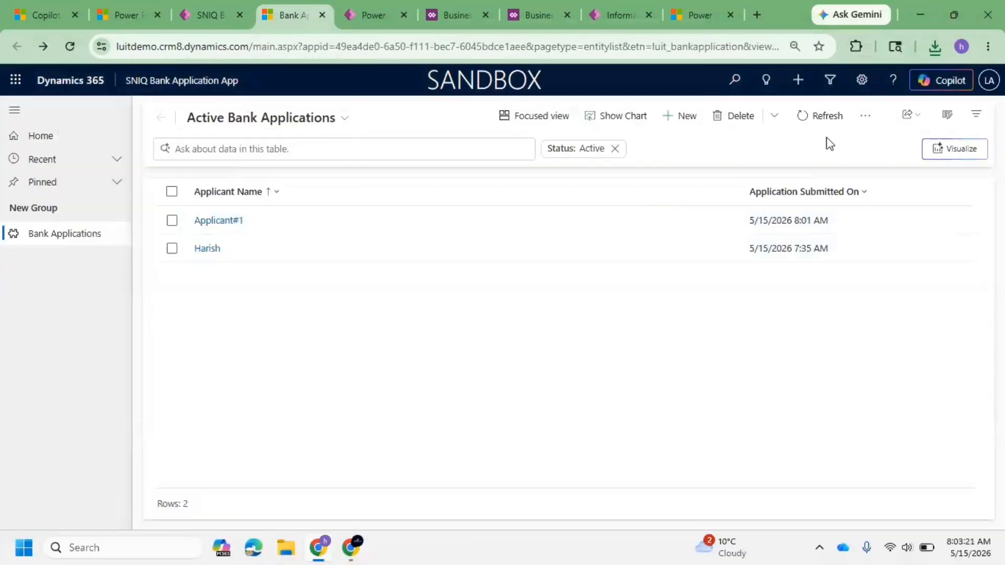
# Step: Open the Import from CSV panel and browse the Downloads folder for a file to upload, then cancel browsing
pyautogui.click(866, 117)
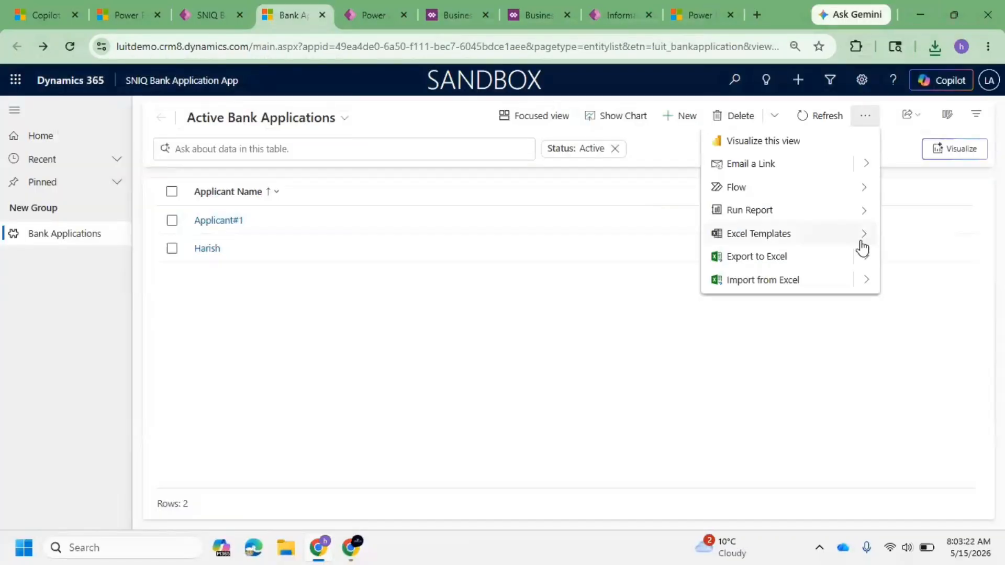
pyautogui.click(862, 279)
pyautogui.click(782, 163)
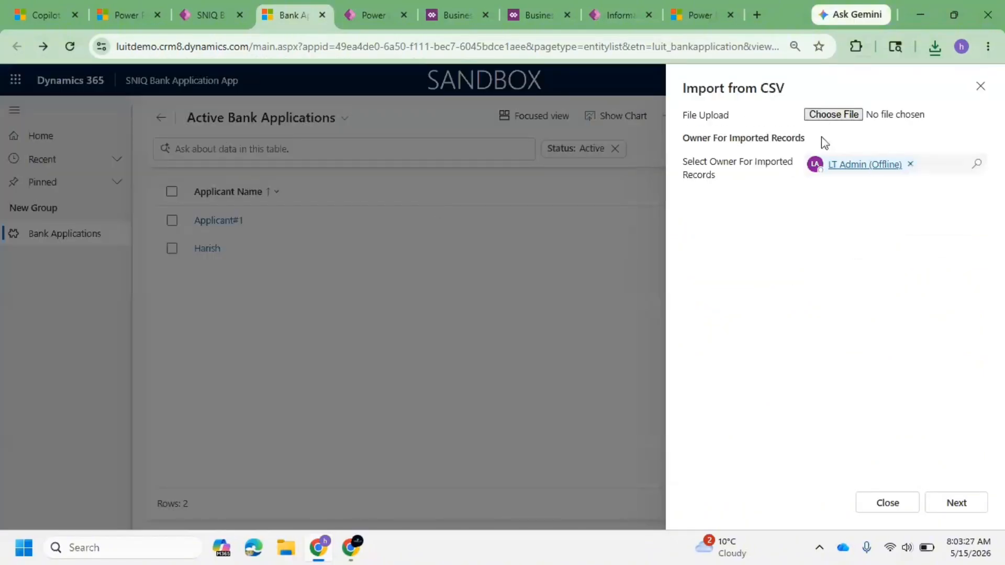
pyautogui.click(833, 114)
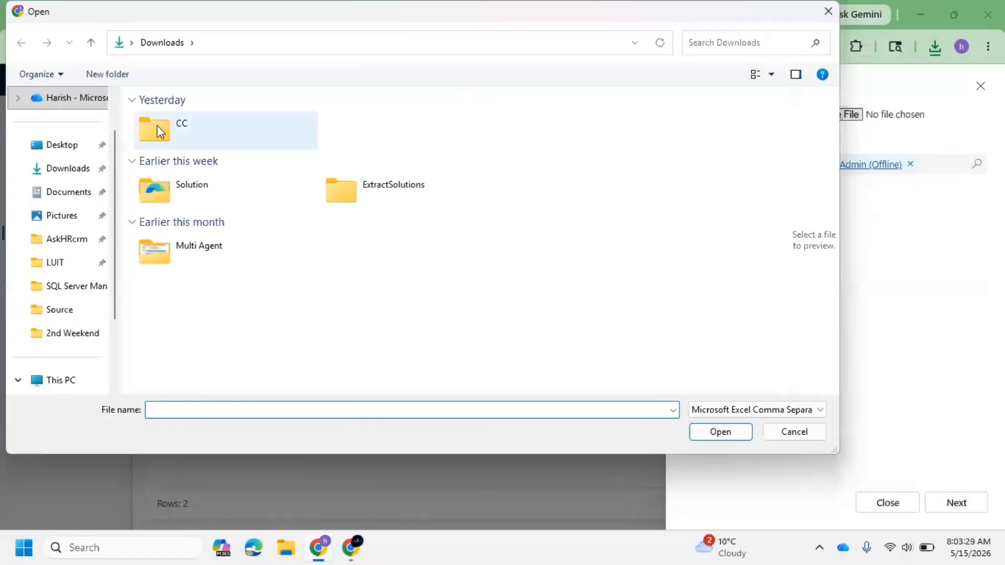
pyautogui.click(73, 168)
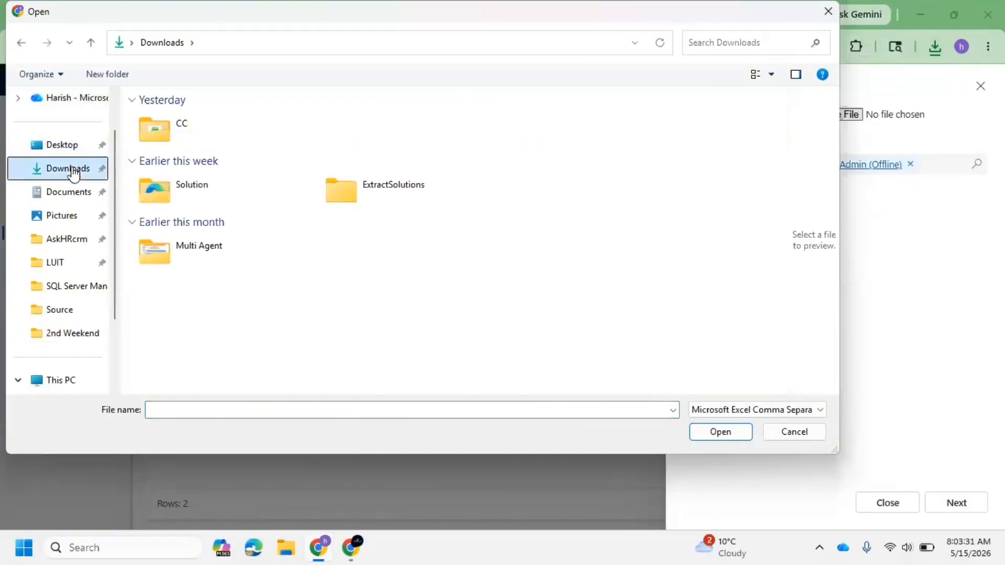
pyautogui.doubleClick(181, 130)
pyautogui.click(163, 42)
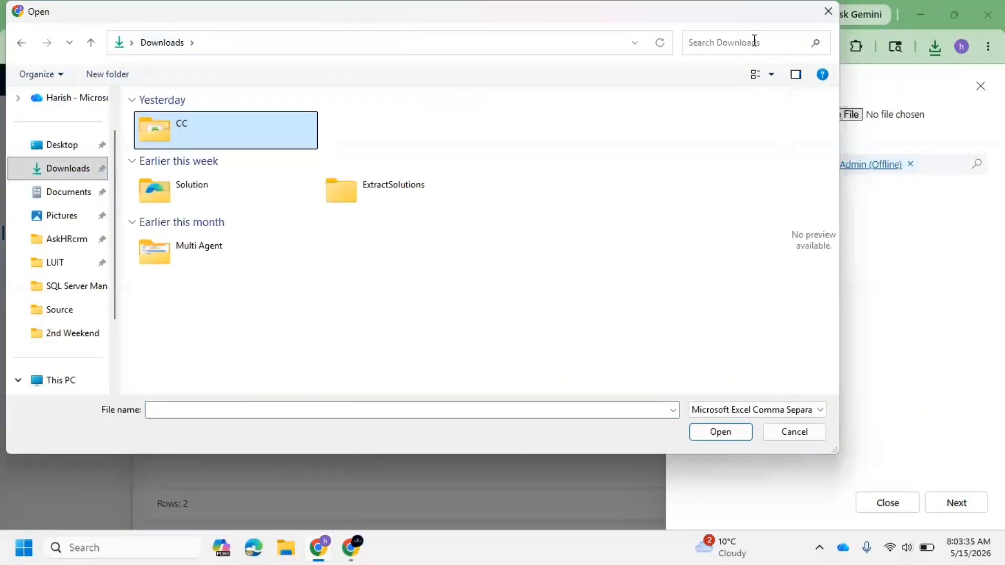
pyautogui.click(827, 12)
# Step: Open the Downloads folder from the browser's download history and copy its folder path
pyautogui.click(935, 47)
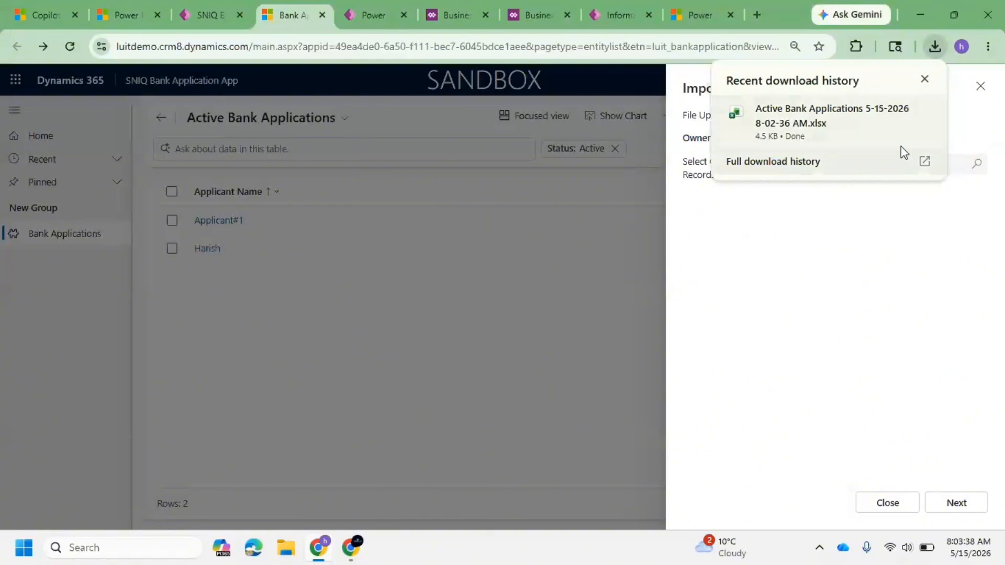
pyautogui.click(696, 108)
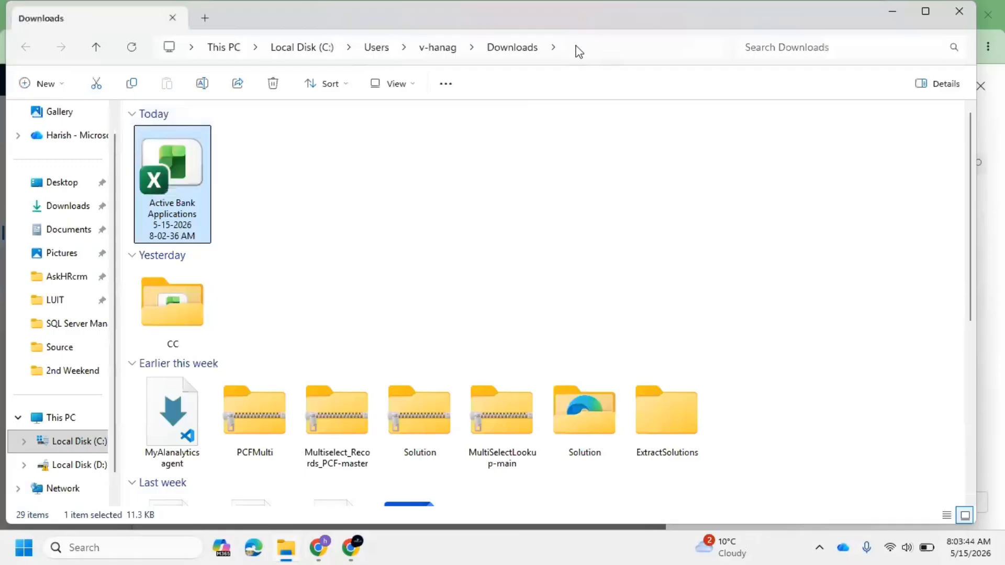
pyautogui.click(586, 48)
pyautogui.hotkey('ctrl', 'c')
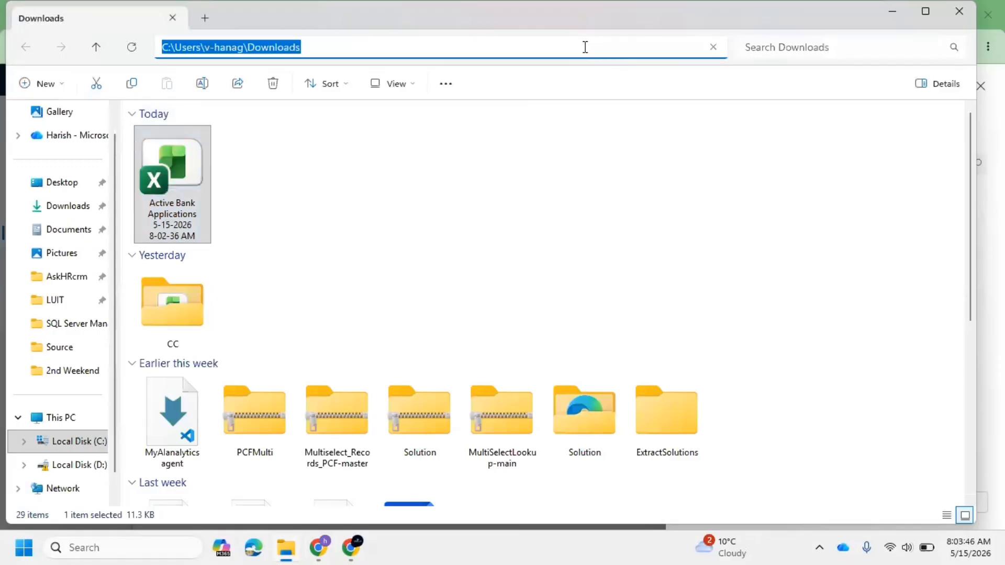
pyautogui.hotkey('alt', 'Tab')
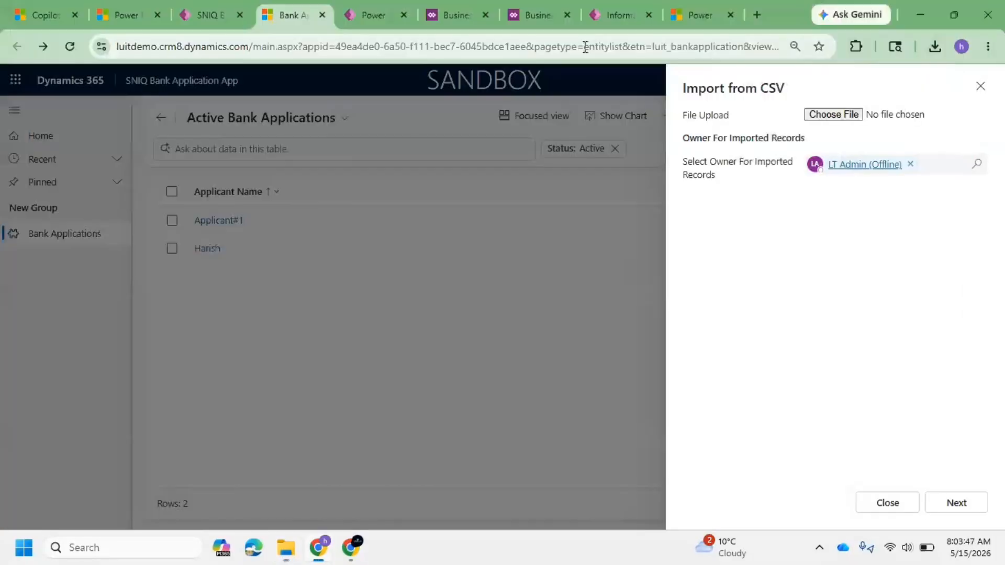
# Step: Try to import the exported Active Bank Applications .xlsx file from the pasted Downloads path, showing all file types
pyautogui.click(843, 116)
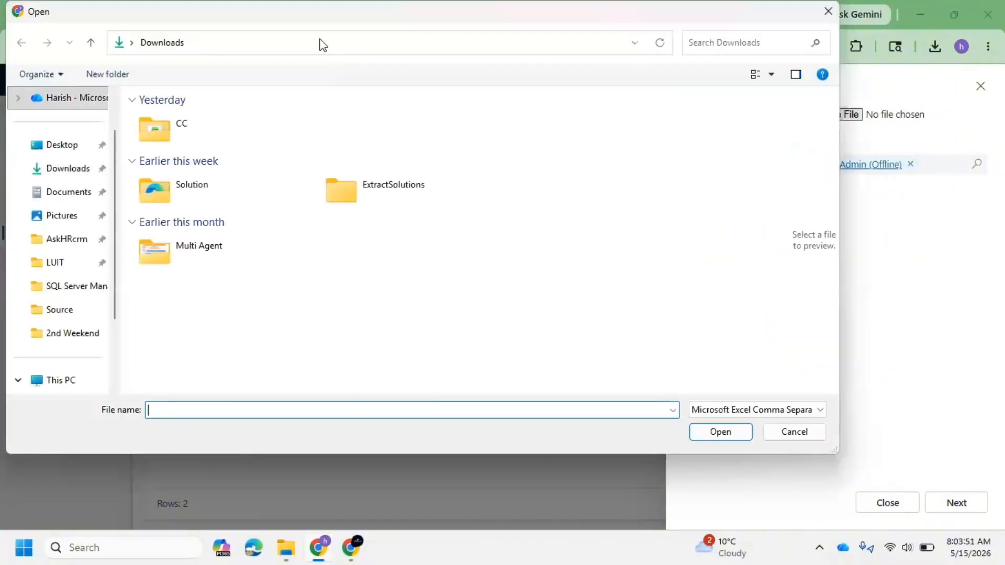
pyautogui.click(321, 39)
pyautogui.hotkey('ctrl', 'v')
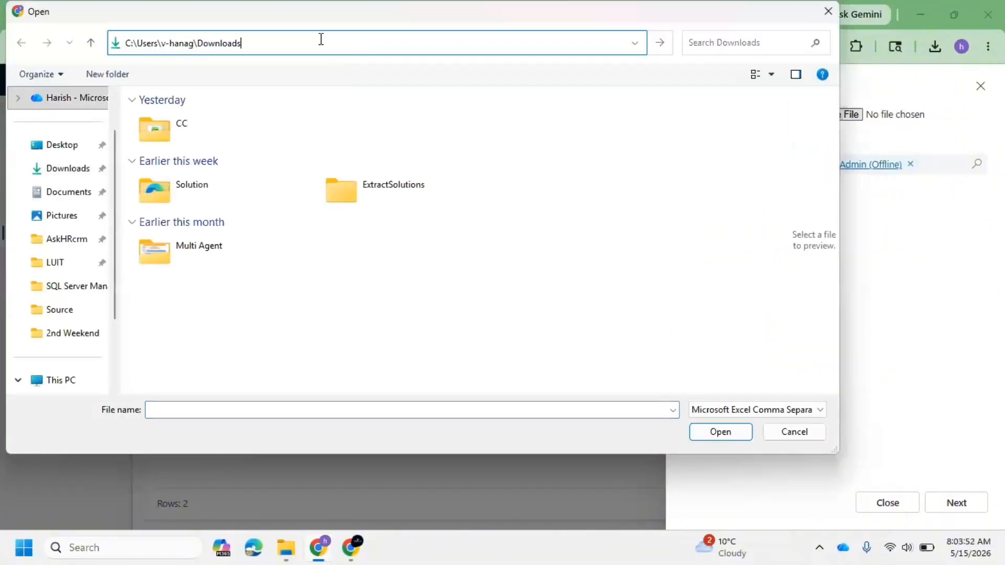
pyautogui.click(765, 410)
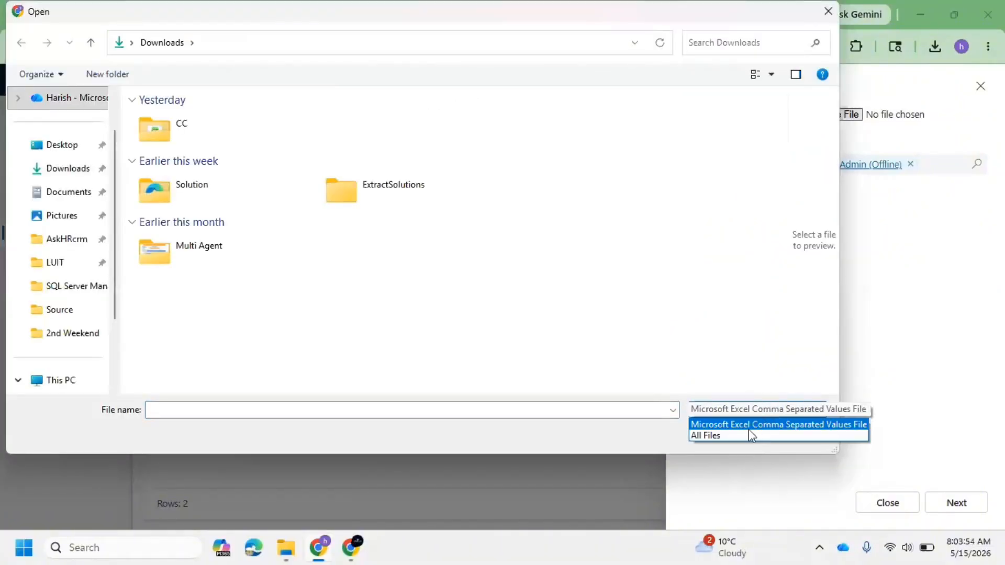
pyautogui.click(735, 436)
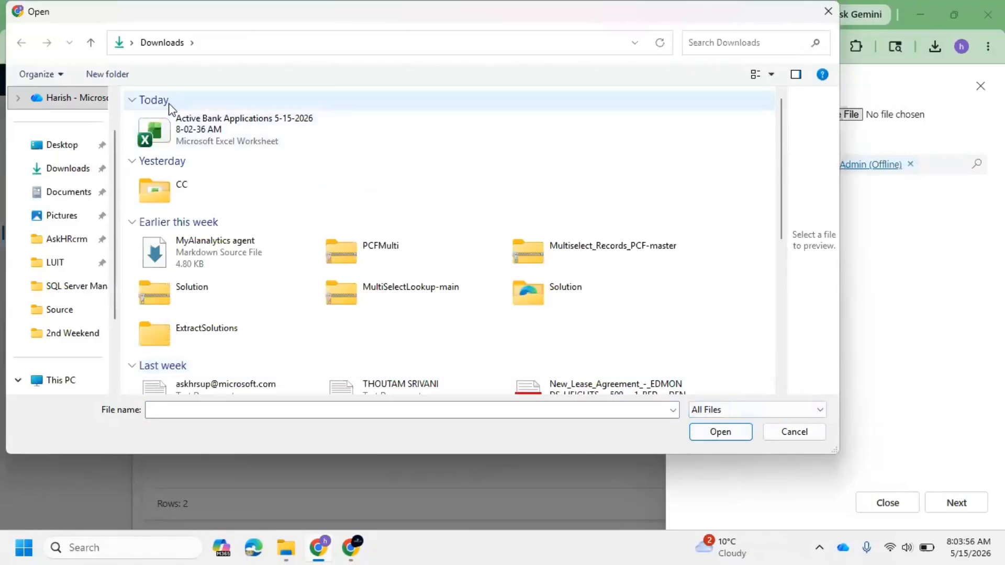
pyautogui.click(730, 432)
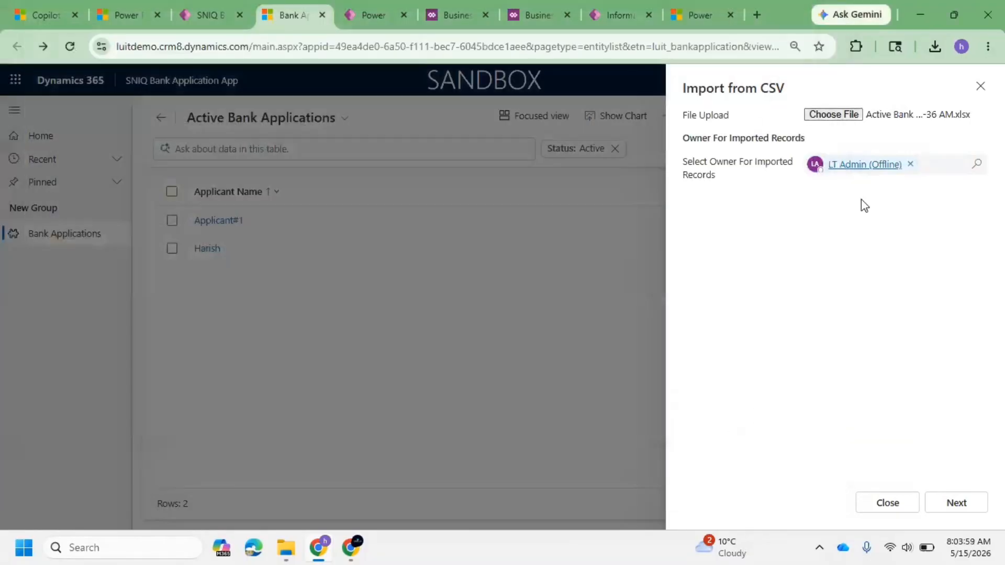
pyautogui.click(964, 506)
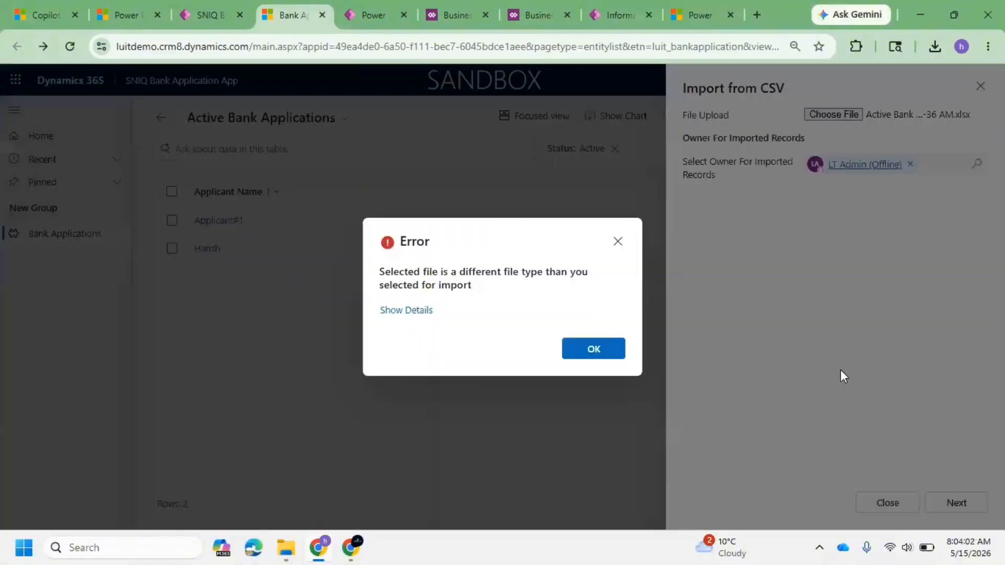
# Step: In Excel, save the edited workbook as a CSV file keeping only the active sheet, and close Excel
pyautogui.click(281, 547)
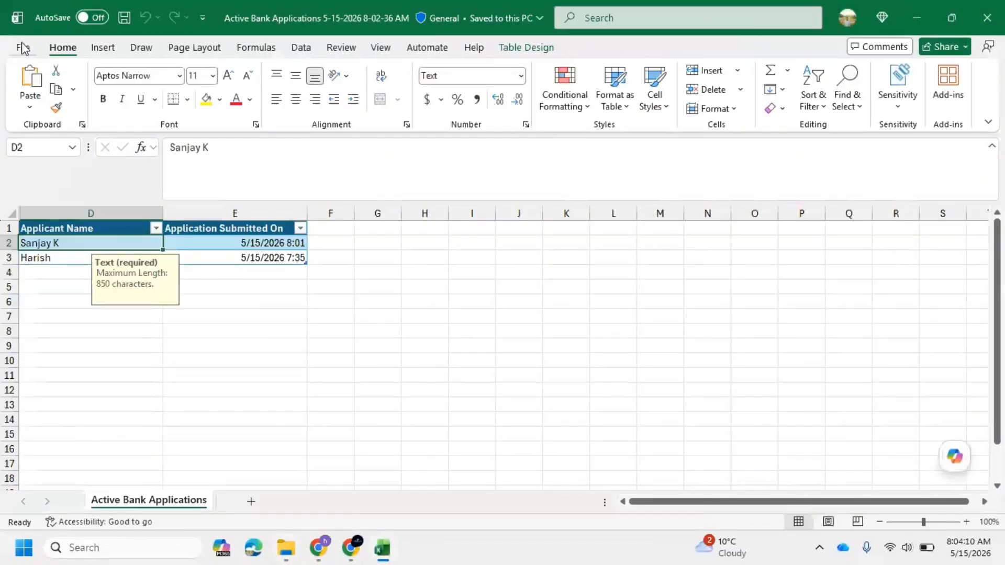
pyautogui.click(25, 46)
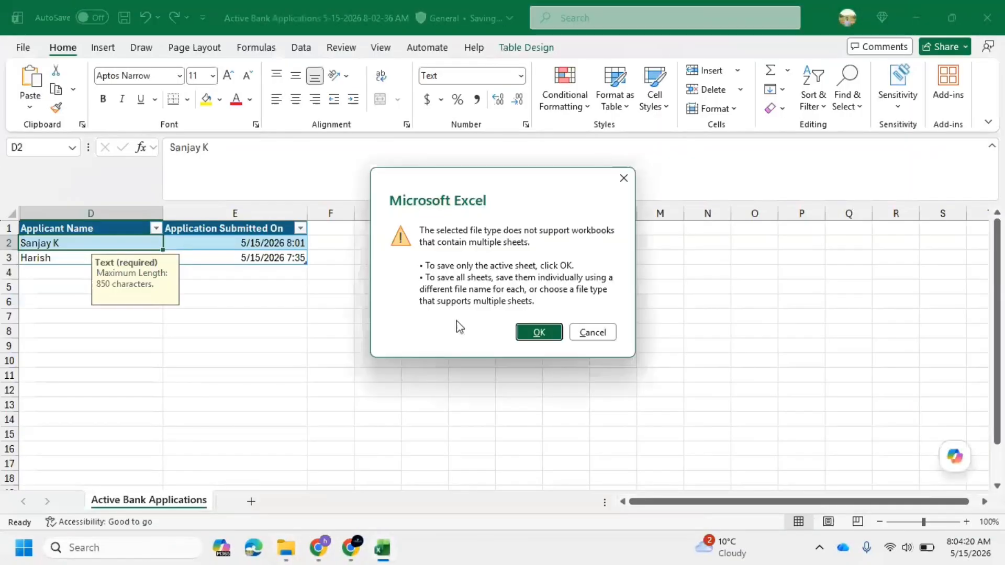
pyautogui.click(537, 331)
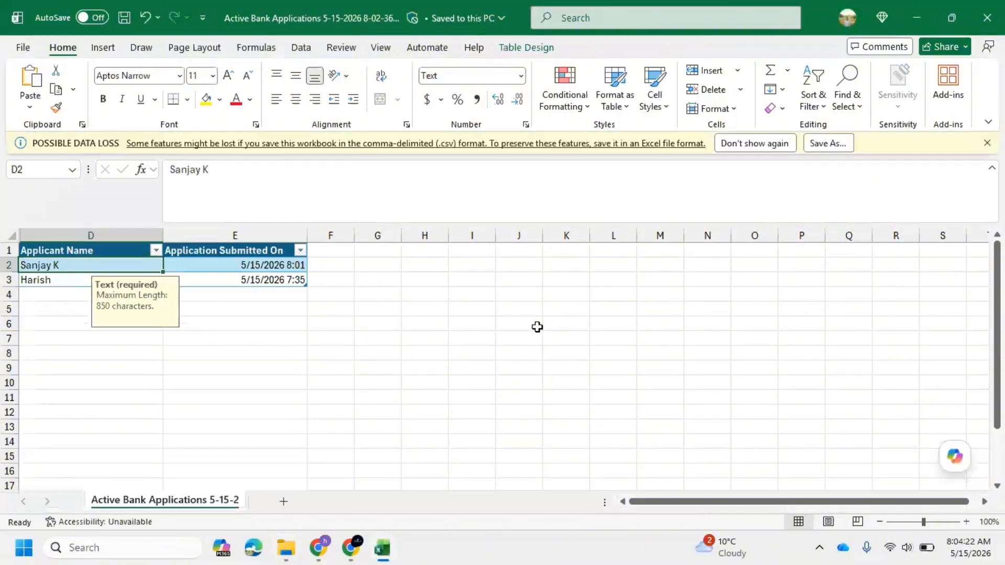
pyautogui.click(986, 21)
# Step: Dismiss the import error, choose the saved Active Bank Applications CSV file for upload, and close the import panel
pyautogui.moveTo(356, 546)
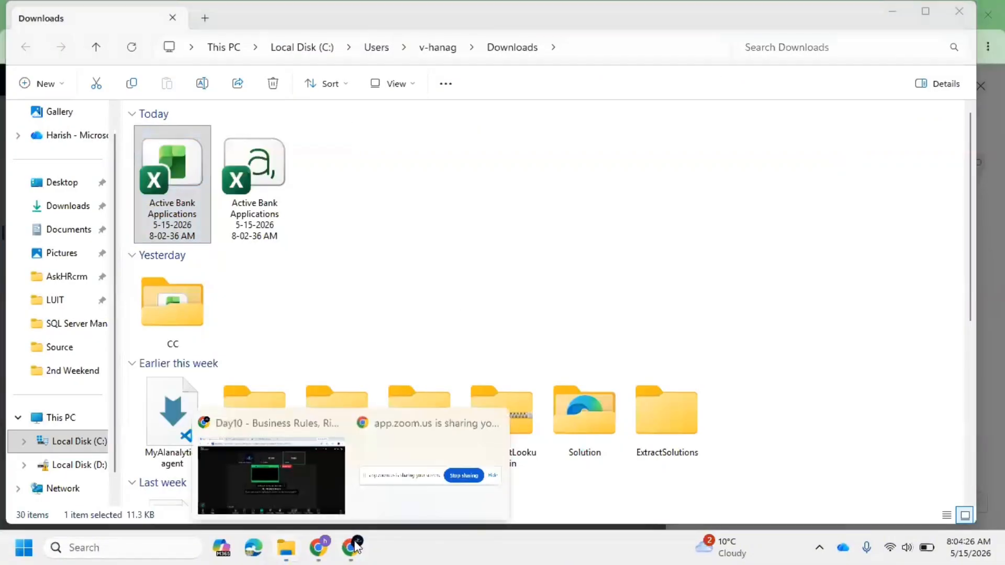
pyautogui.click(328, 548)
pyautogui.click(601, 348)
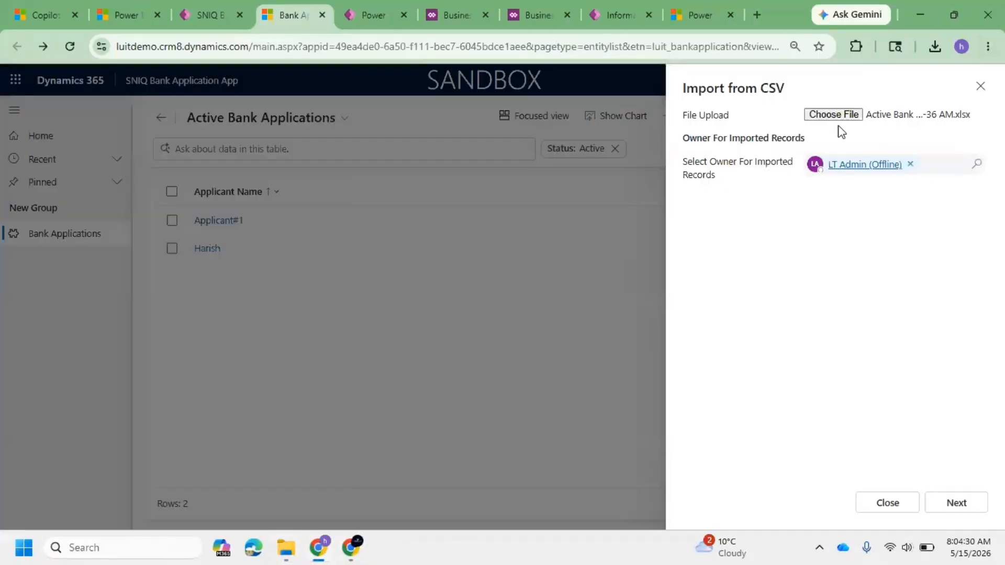
pyautogui.click(836, 115)
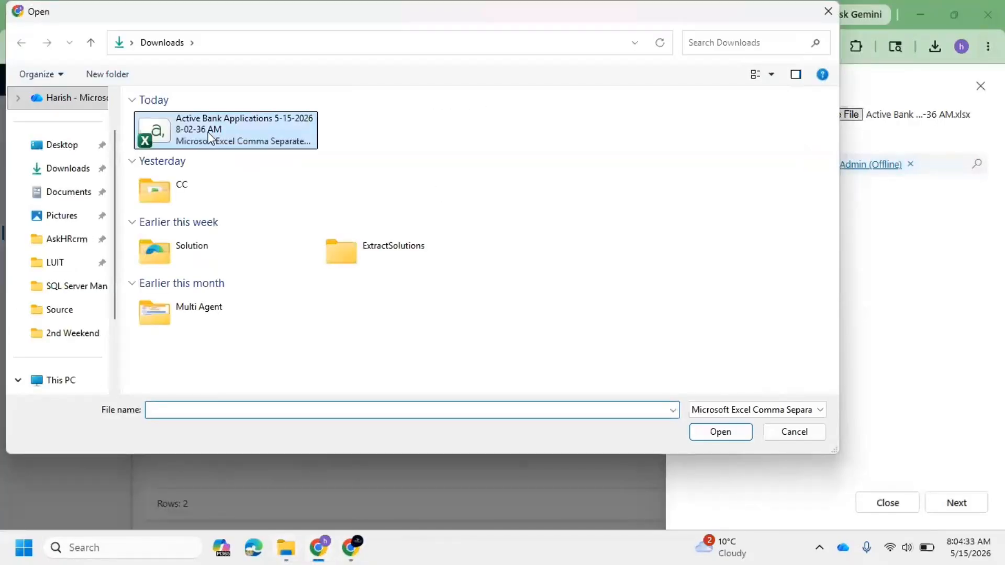
pyautogui.click(208, 132)
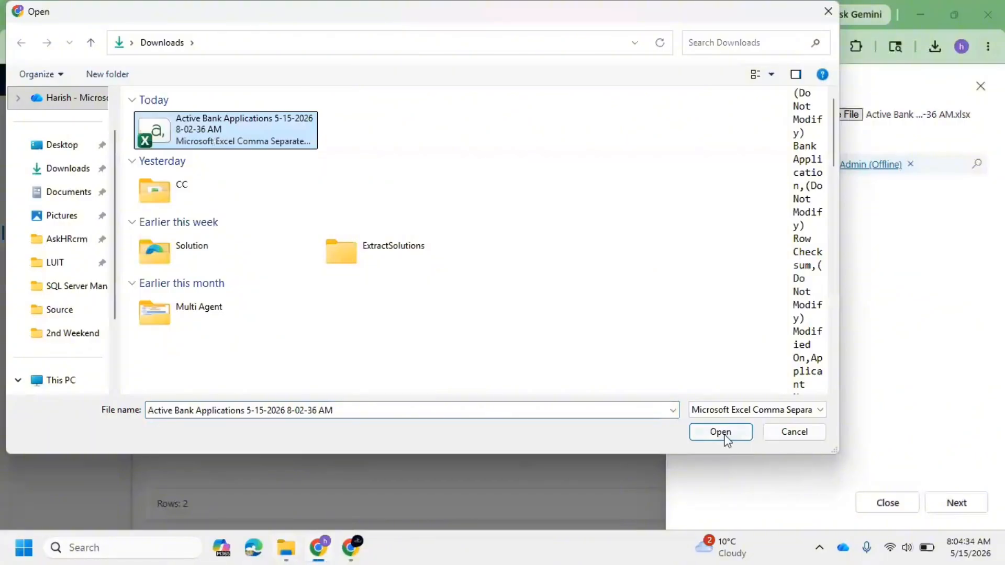
pyautogui.click(725, 437)
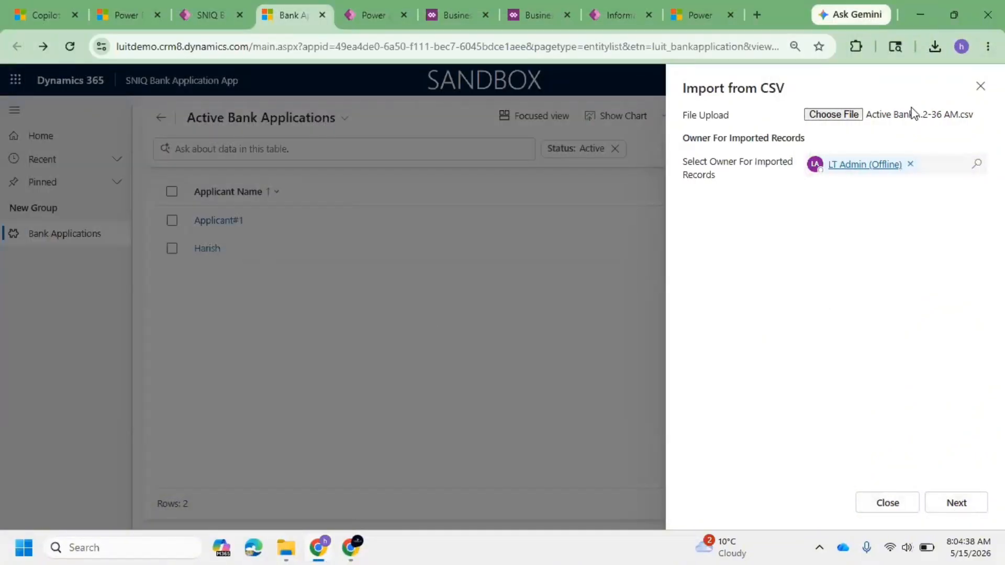
pyautogui.click(980, 86)
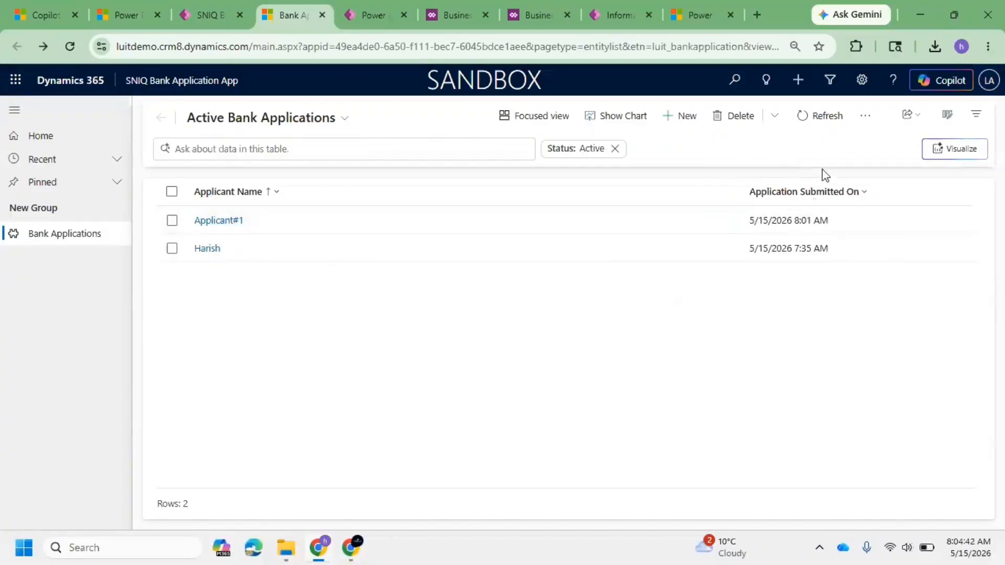
# Step: Add the Marital Status, Email Address, Nominee, Spouse Name and Mobile Number columns to the Active Bank Applications view
pyautogui.click(975, 115)
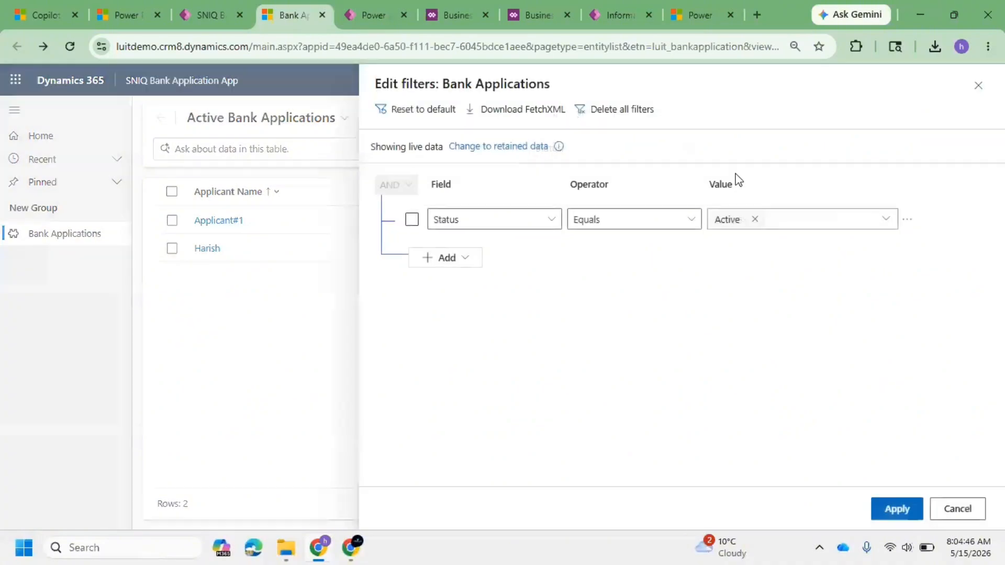
pyautogui.click(980, 88)
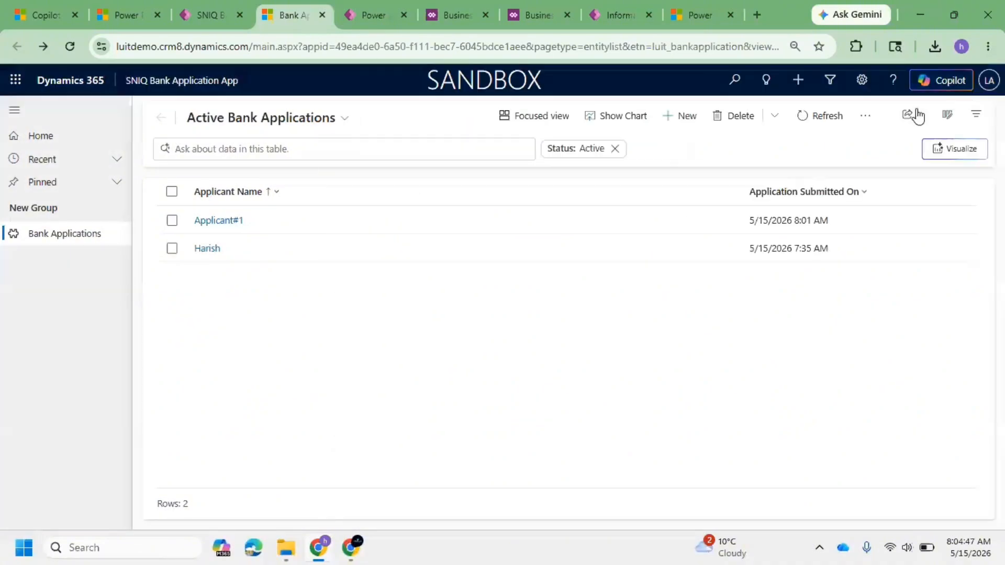
pyautogui.click(946, 115)
pyautogui.click(746, 112)
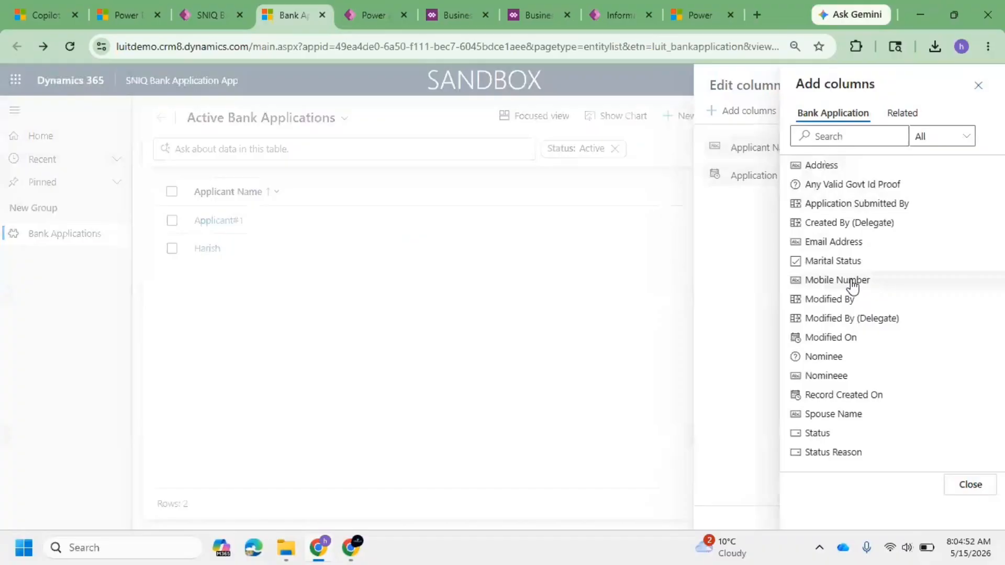
pyautogui.click(873, 262)
pyautogui.click(871, 242)
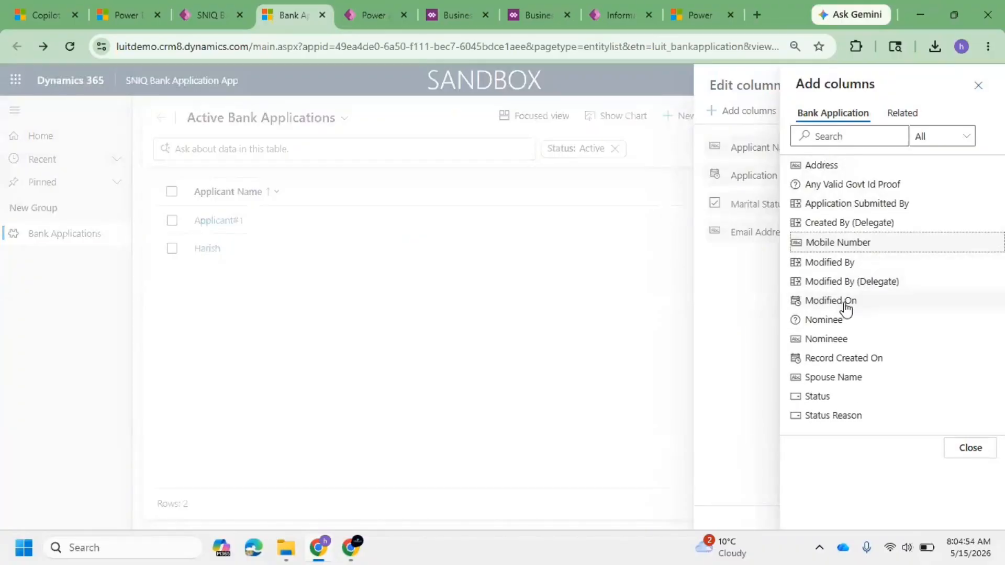
pyautogui.click(854, 318)
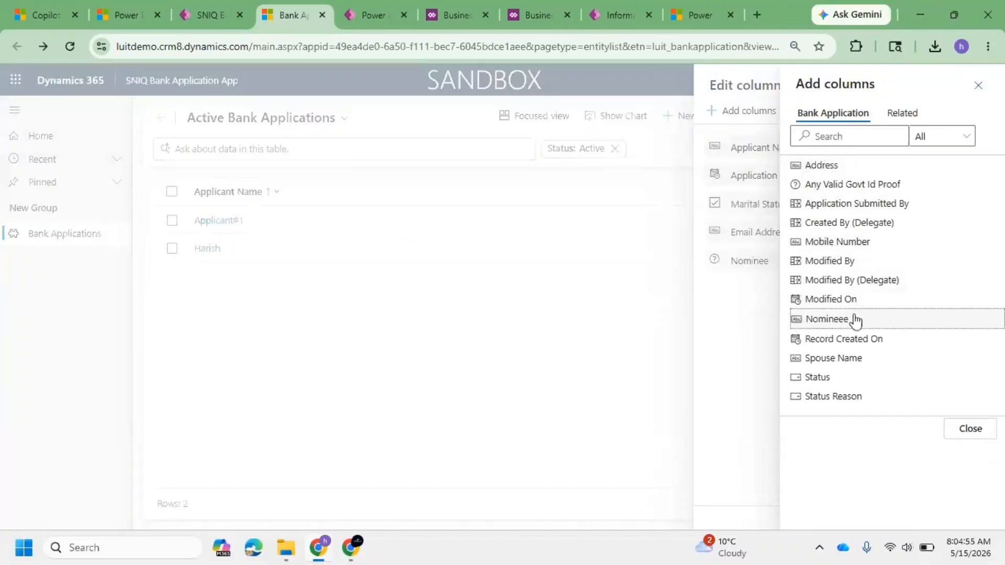
pyautogui.click(879, 360)
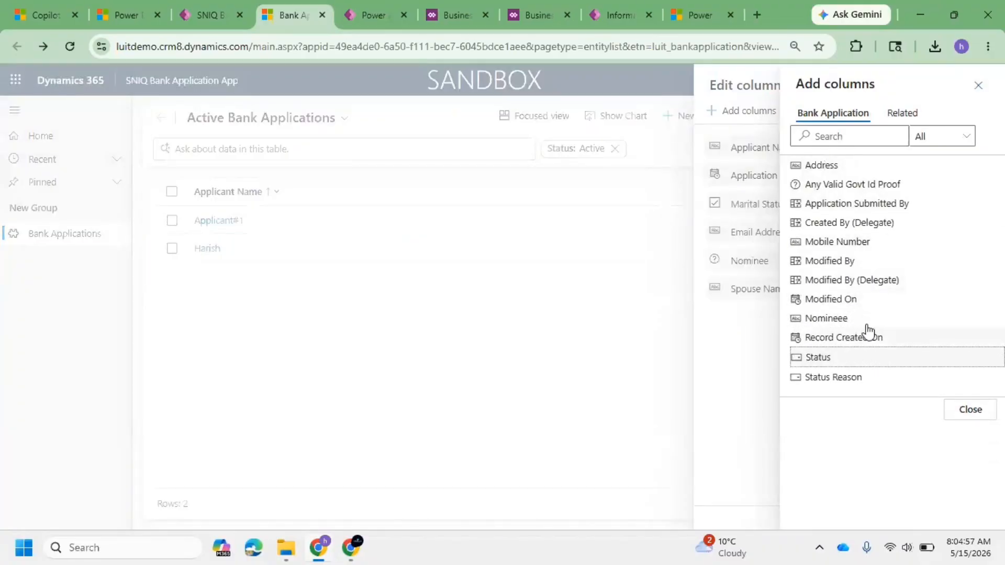
pyautogui.click(872, 241)
pyautogui.click(964, 391)
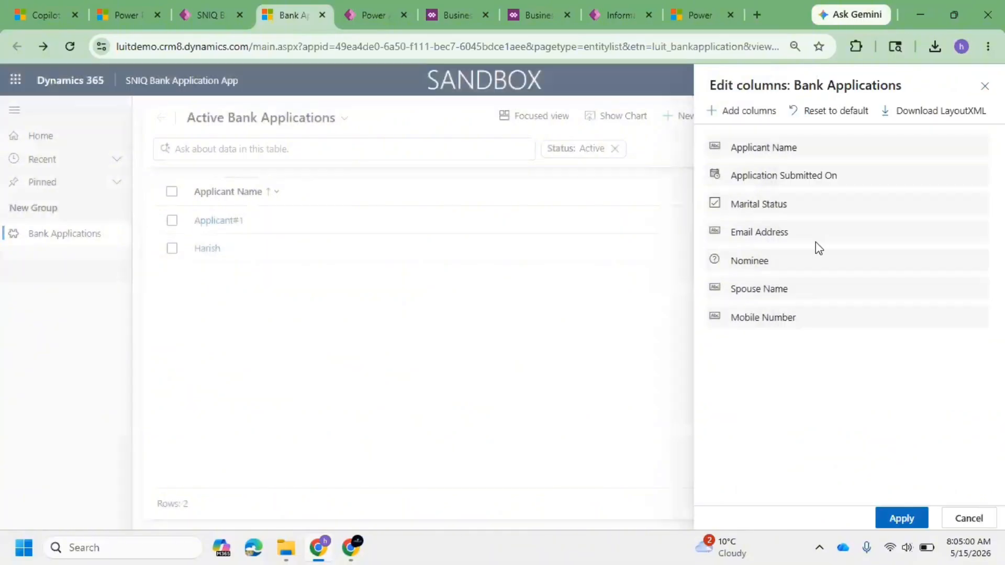
pyautogui.click(919, 520)
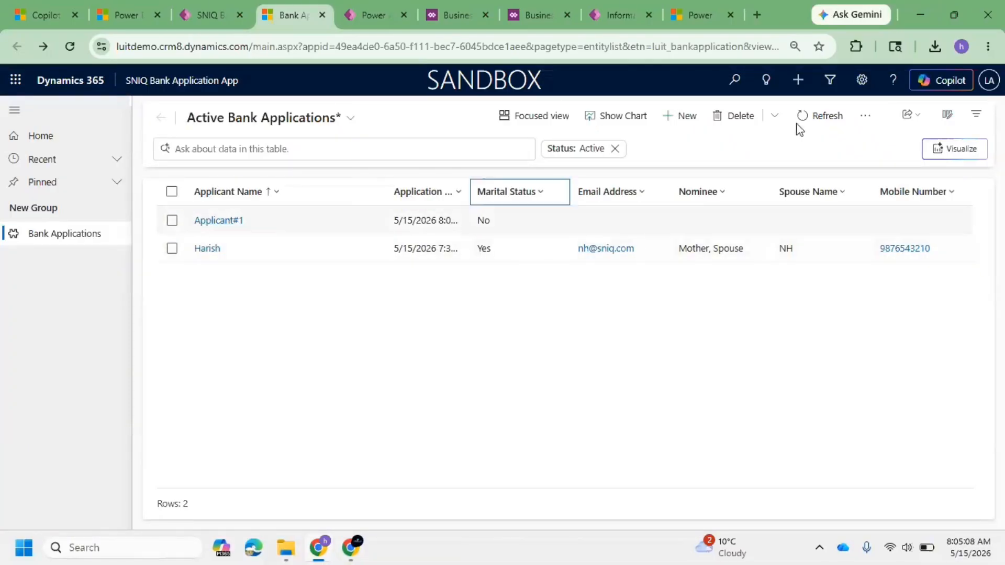
# Step: Change the view filter to Applicant Name equals Applicant#1 and apply it
pyautogui.click(976, 114)
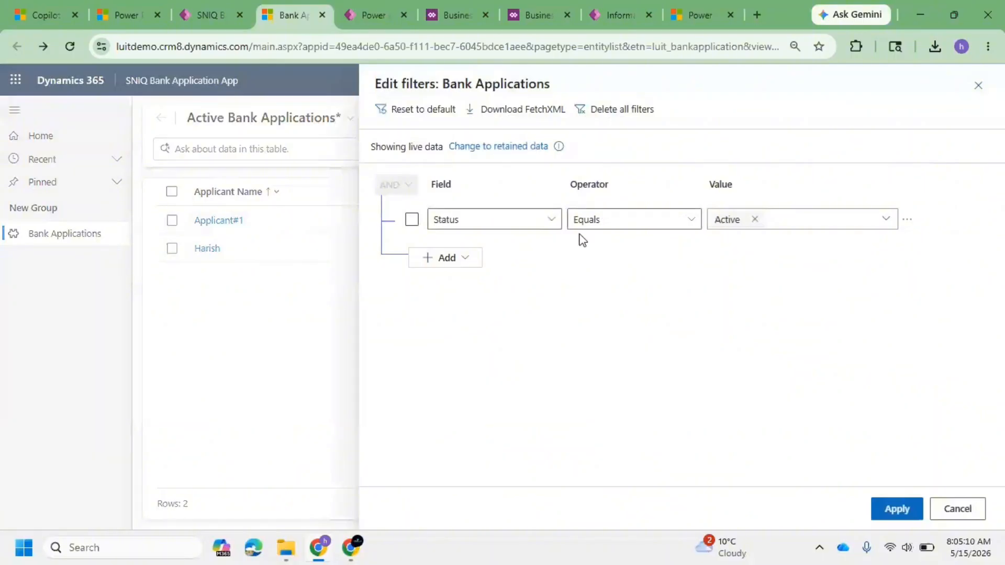
pyautogui.click(545, 224)
pyautogui.click(545, 224)
pyautogui.click(651, 106)
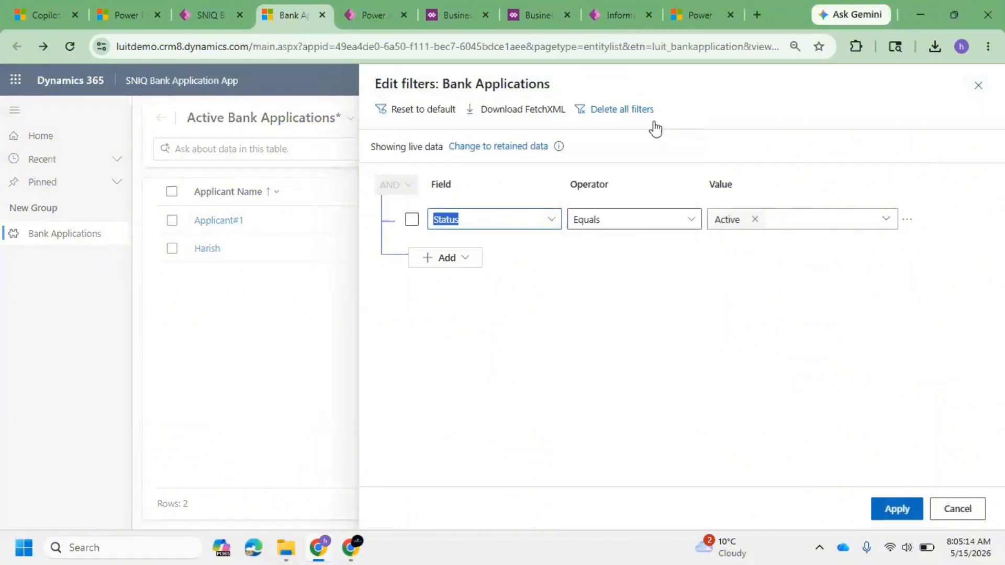
pyautogui.click(760, 225)
pyautogui.write('S')
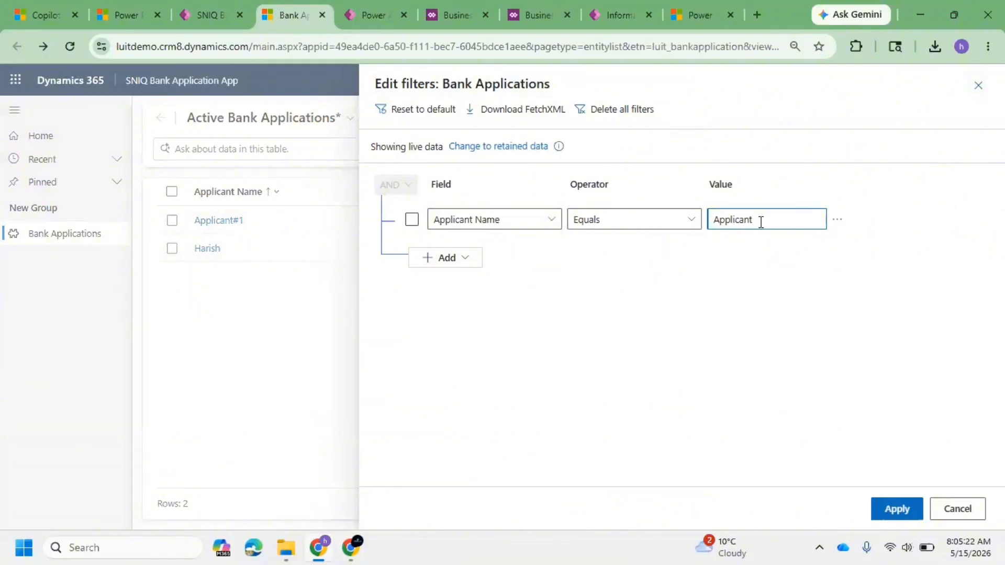
pyautogui.click(905, 515)
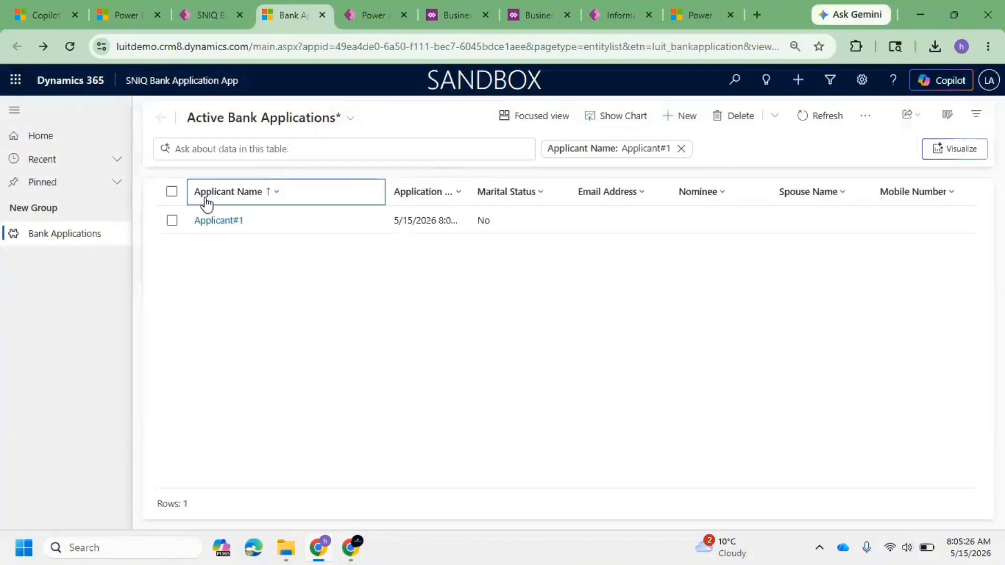
# Step: Select the Applicant#1 record and export it to Excel
pyautogui.click(172, 191)
pyautogui.click(865, 116)
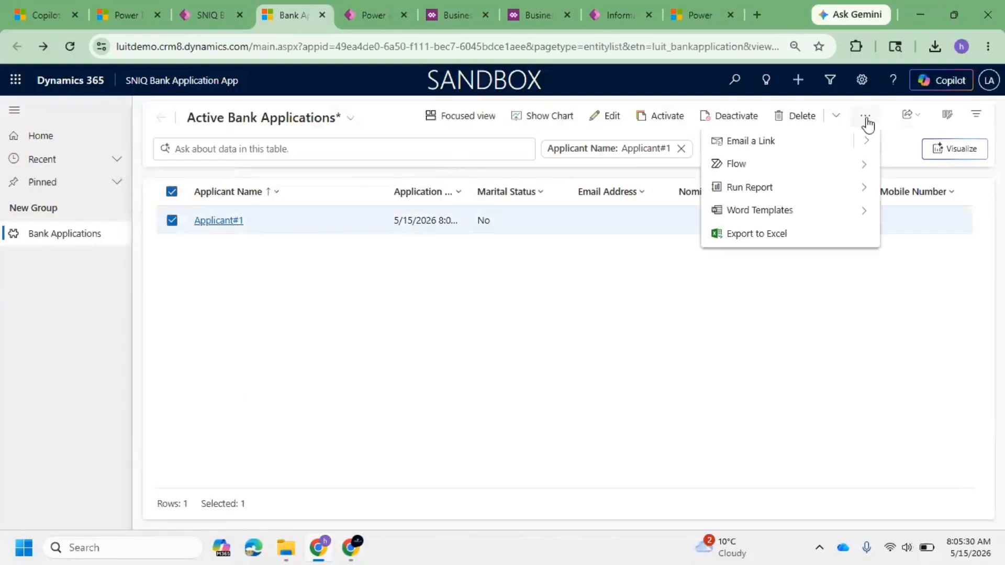
pyautogui.click(857, 236)
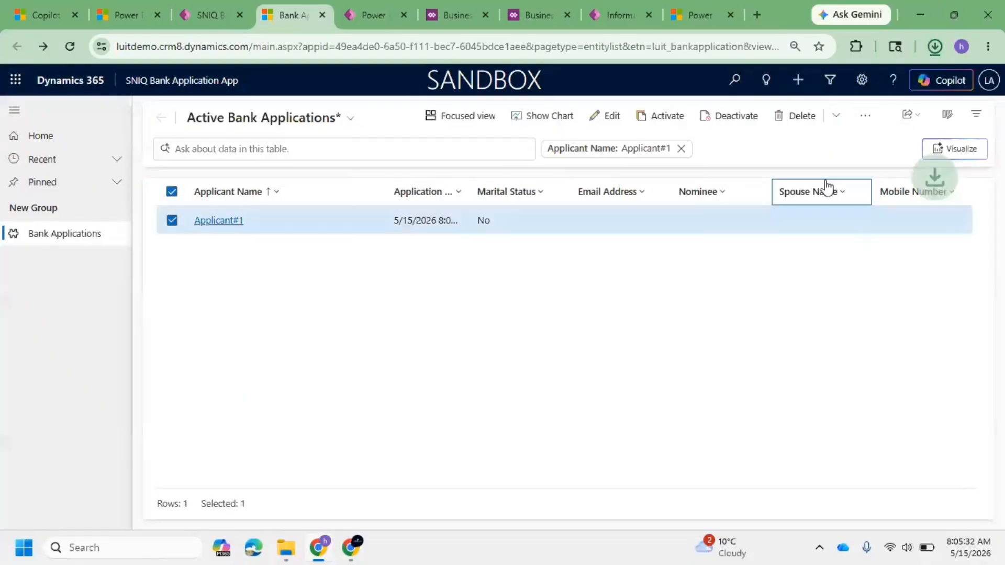
pyautogui.moveTo(883, 88)
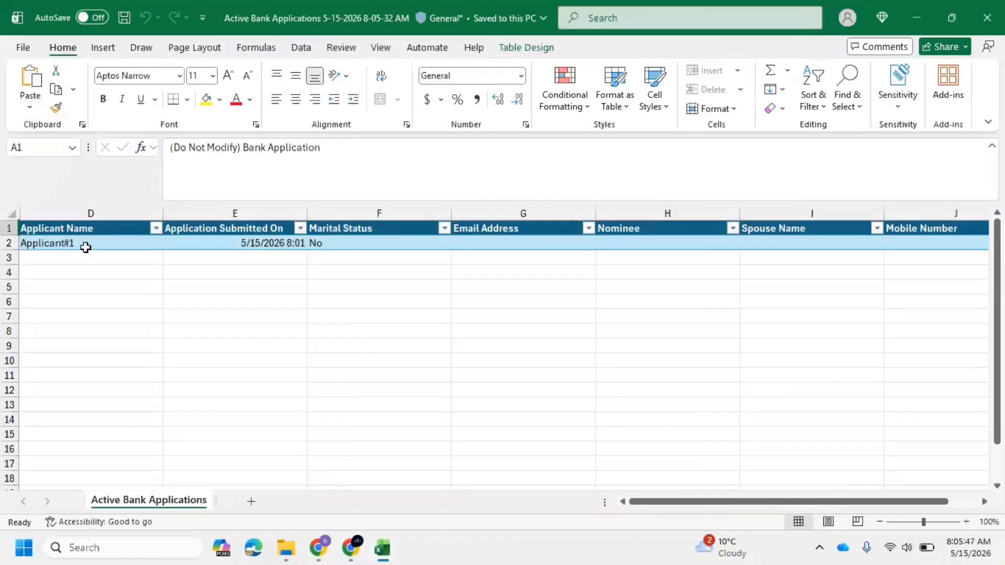
# Step: In the exported workbook, replace the applicant name with a new name and fill in the applicant's e-mail address
pyautogui.click(92, 246)
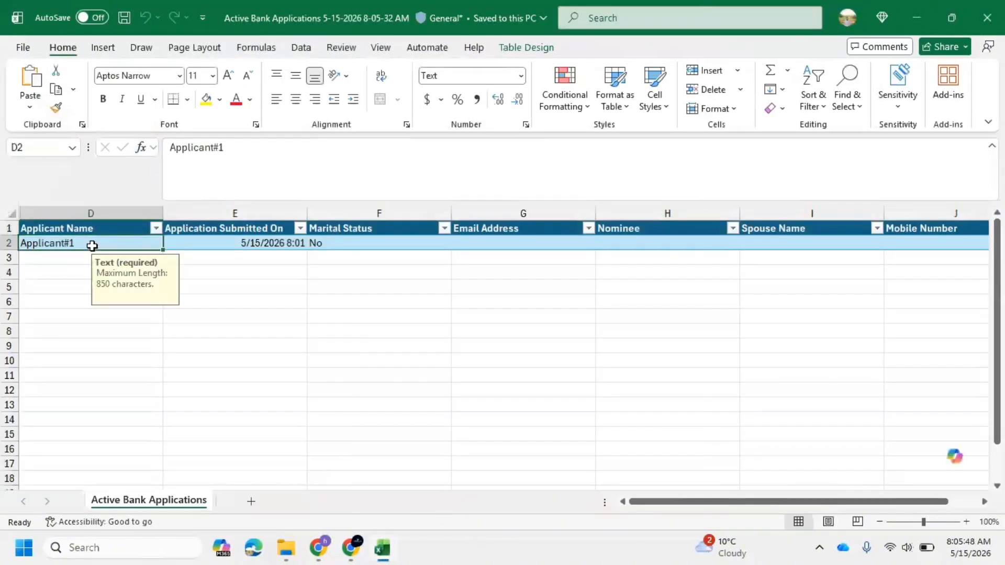
pyautogui.write('Sanjay')
pyautogui.press('Tab')
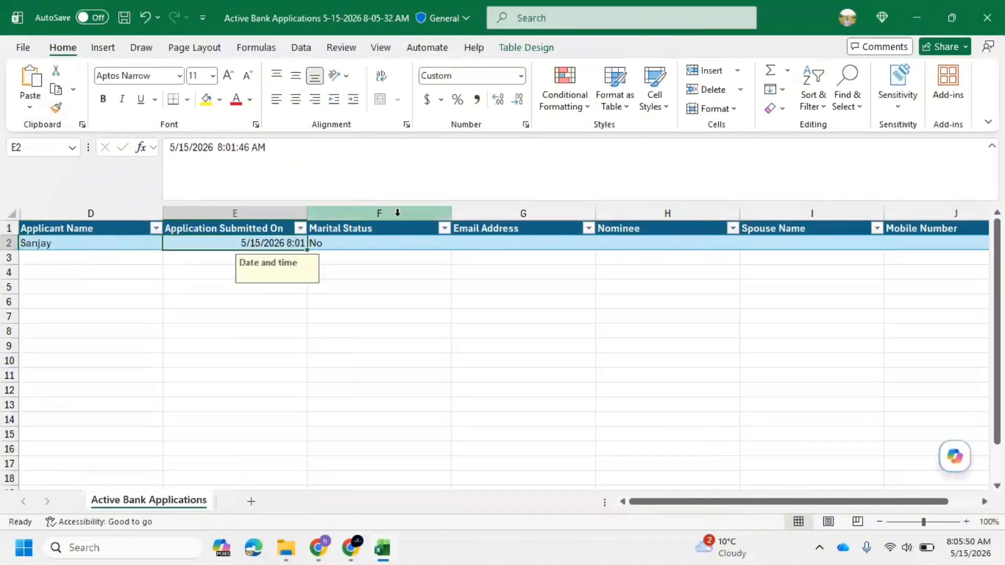
pyautogui.press('Tab')
pyautogui.press('Tab')
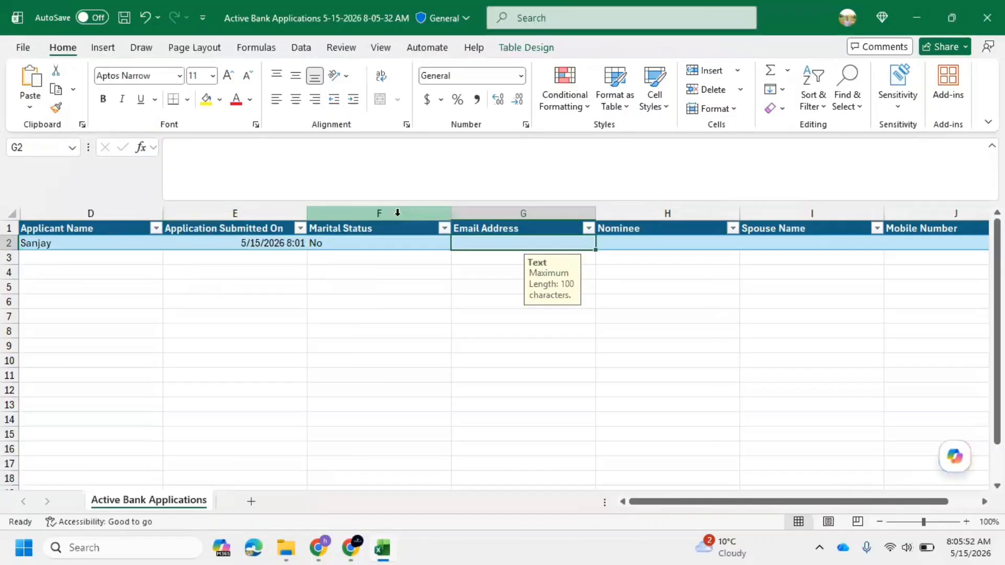
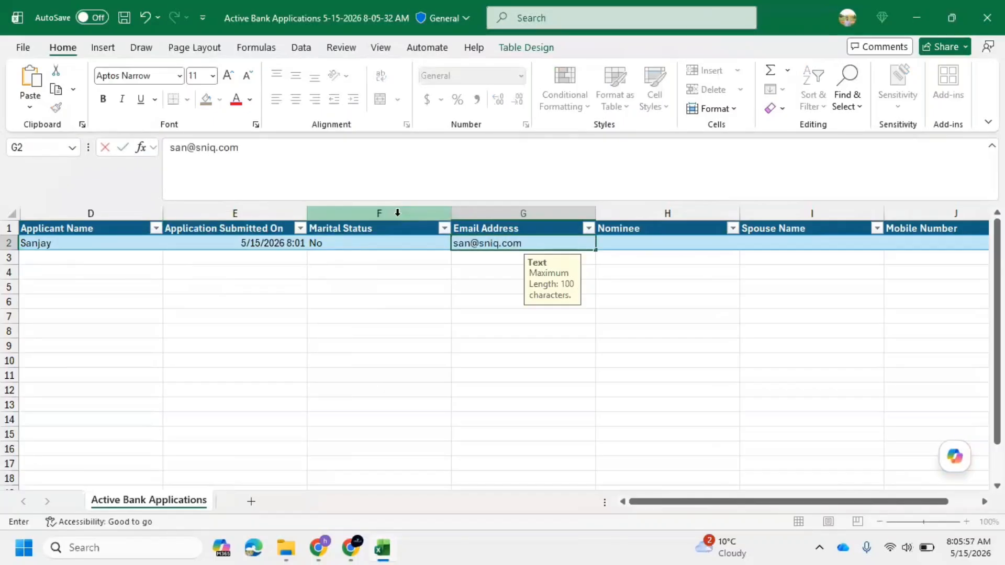
pyautogui.press('Tab')
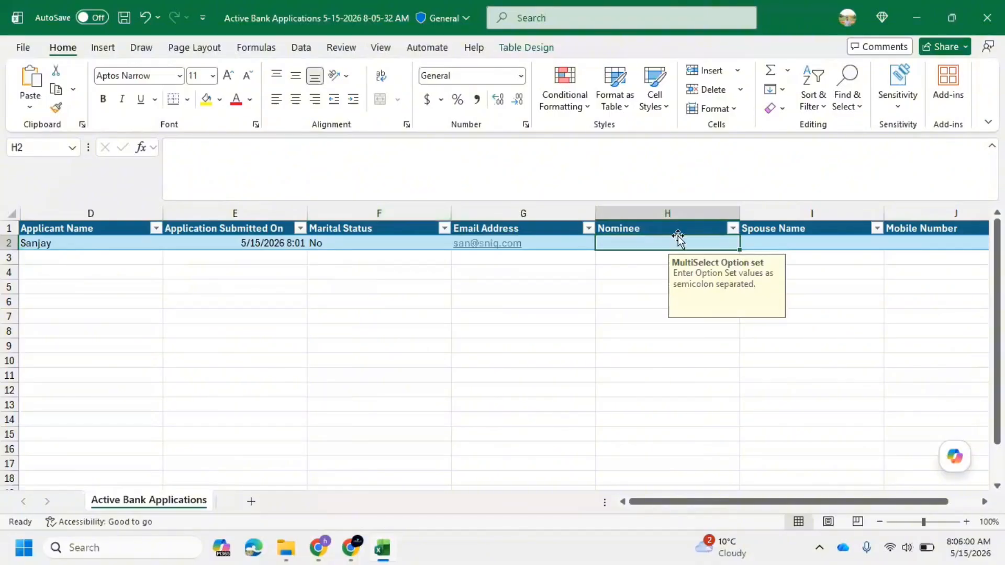
# Step: Set the Nominee cell to Father;Mother
pyautogui.click(733, 229)
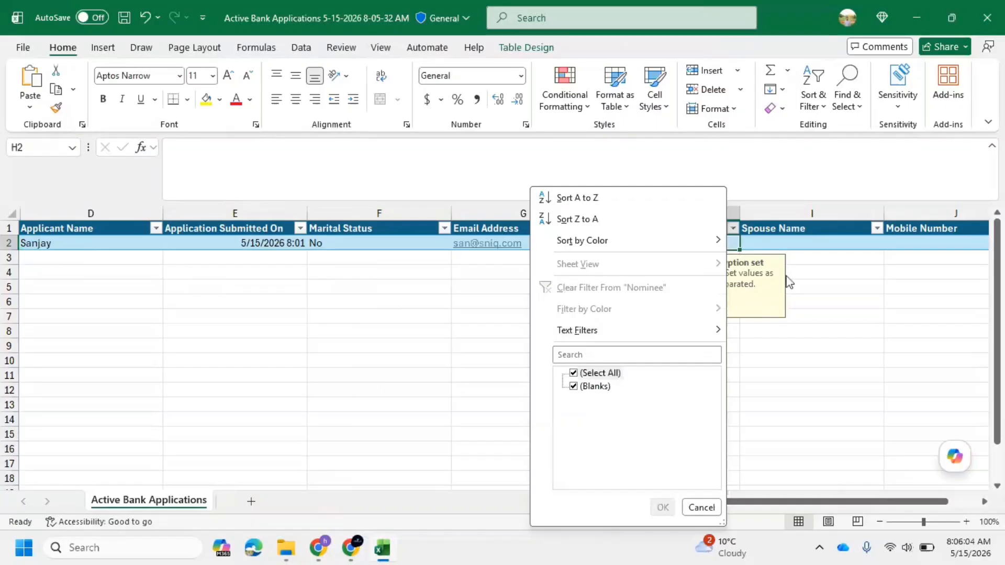
pyautogui.click(781, 325)
pyautogui.doubleClick(655, 244)
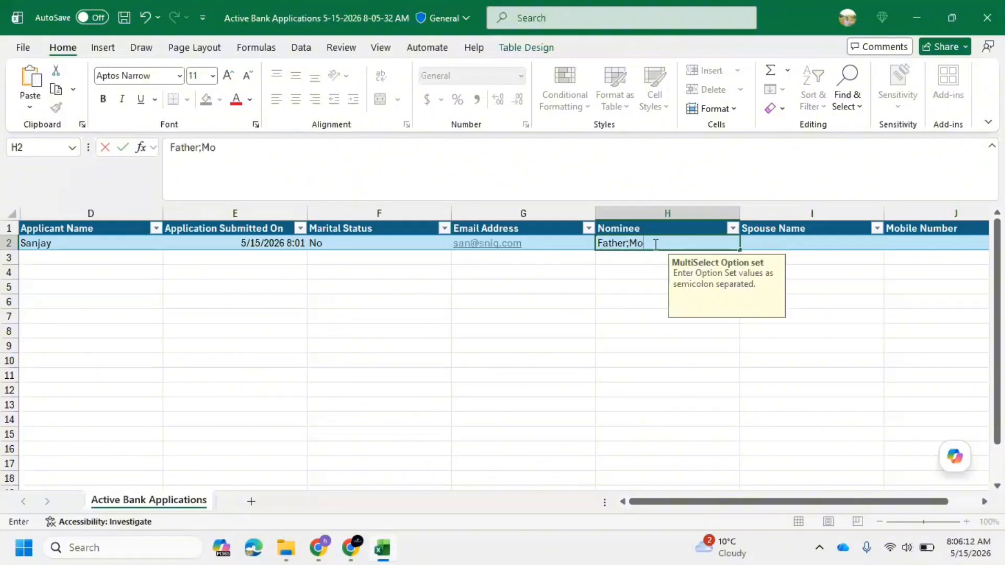
pyautogui.click(635, 306)
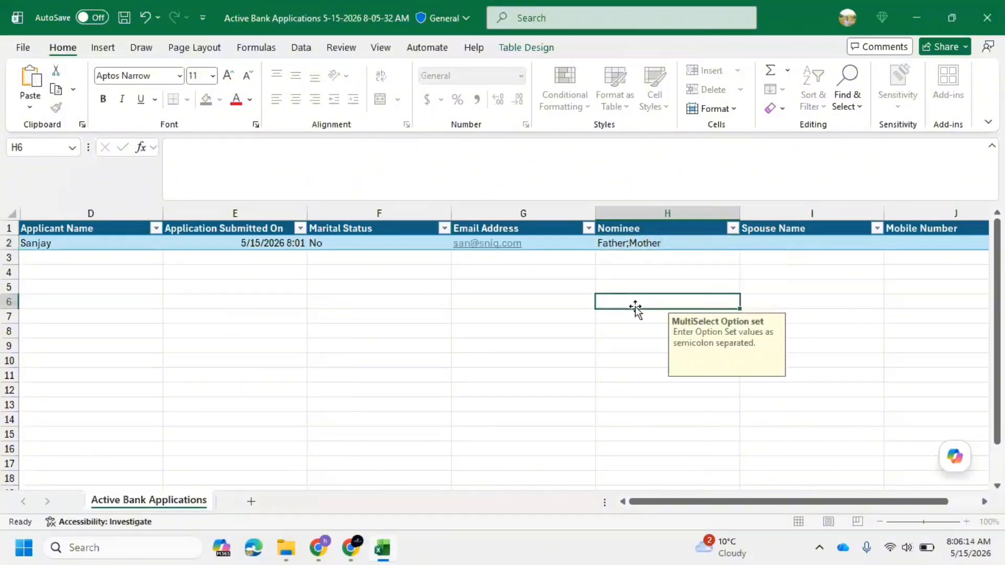
# Step: Fill in the applicant's mobile number in the Mobile Number cell
pyautogui.click(776, 244)
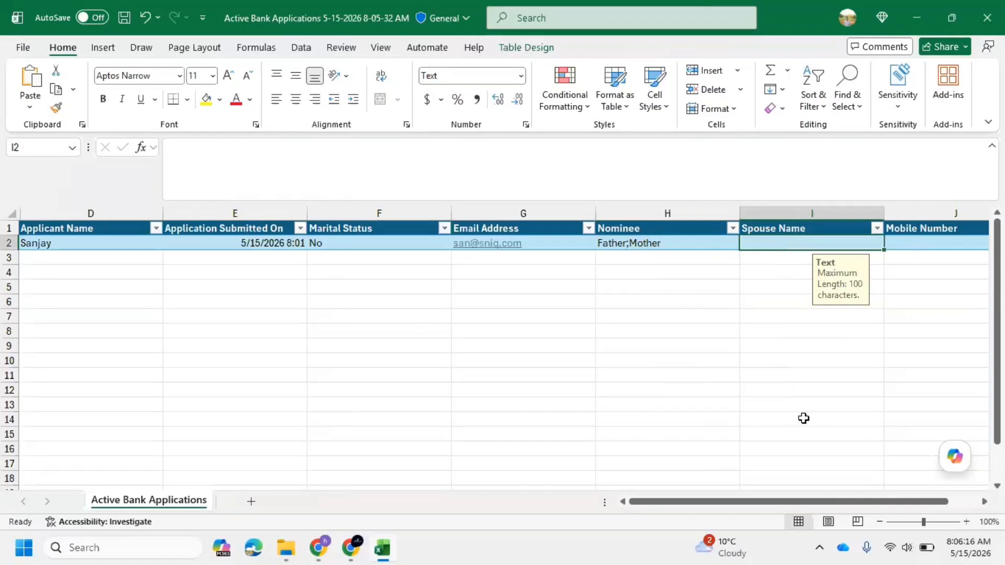
pyautogui.moveTo(768, 501); pyautogui.dragTo(870, 502)
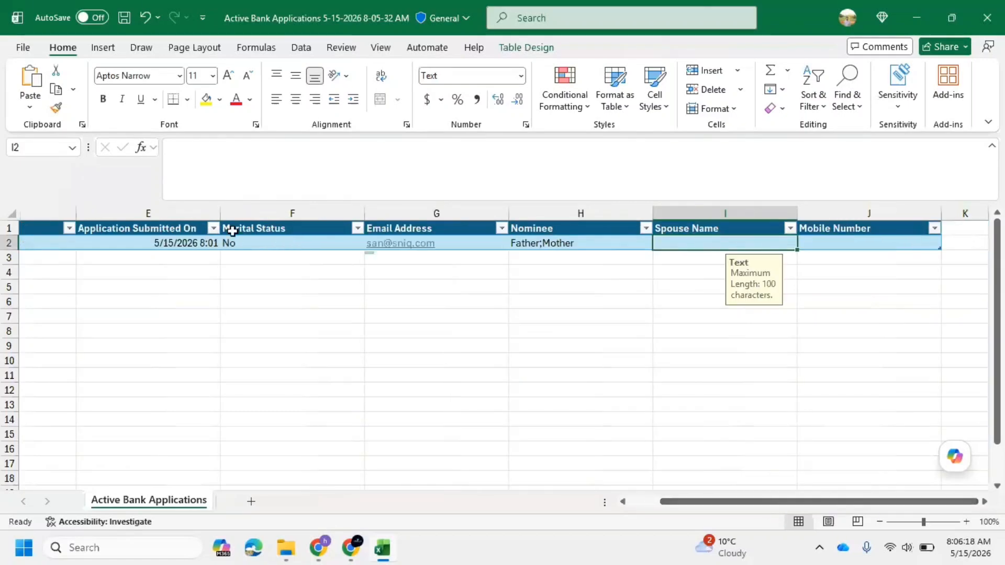
pyautogui.click(861, 240)
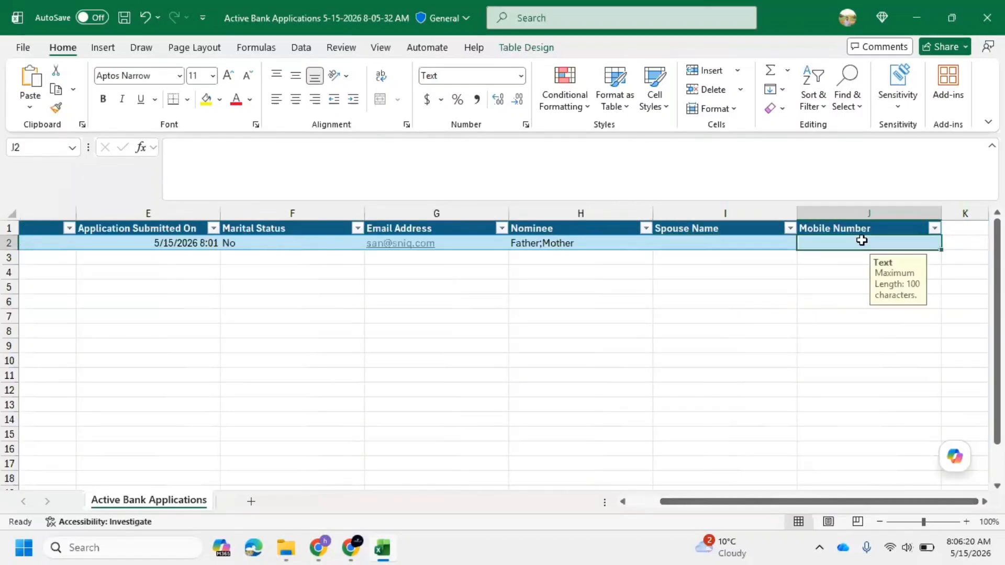
pyautogui.write('9876543210')
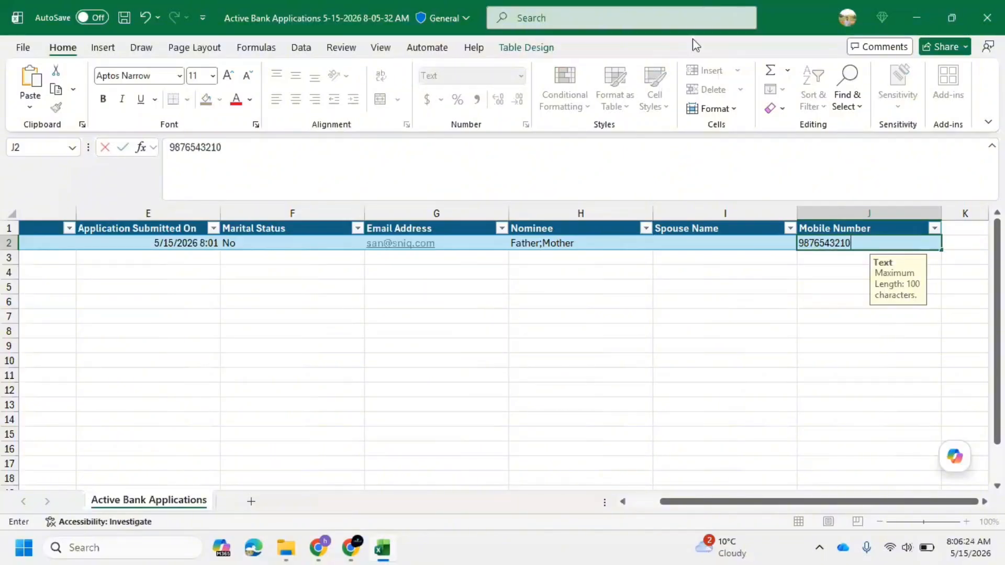
# Step: Save the workbook as a CSV UTF-8 file keeping only the active sheet, and close Excel
pyautogui.click(126, 19)
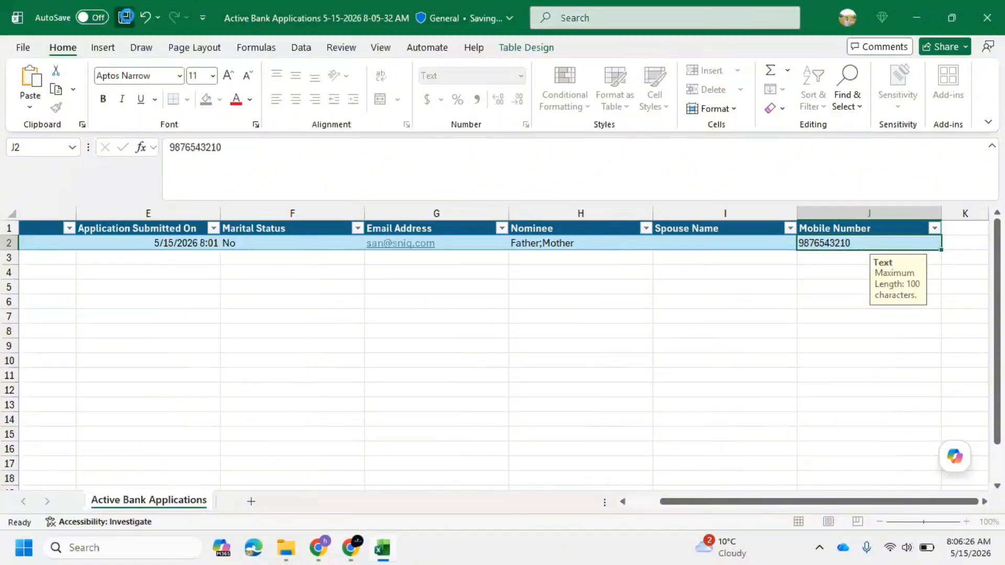
pyautogui.click(25, 43)
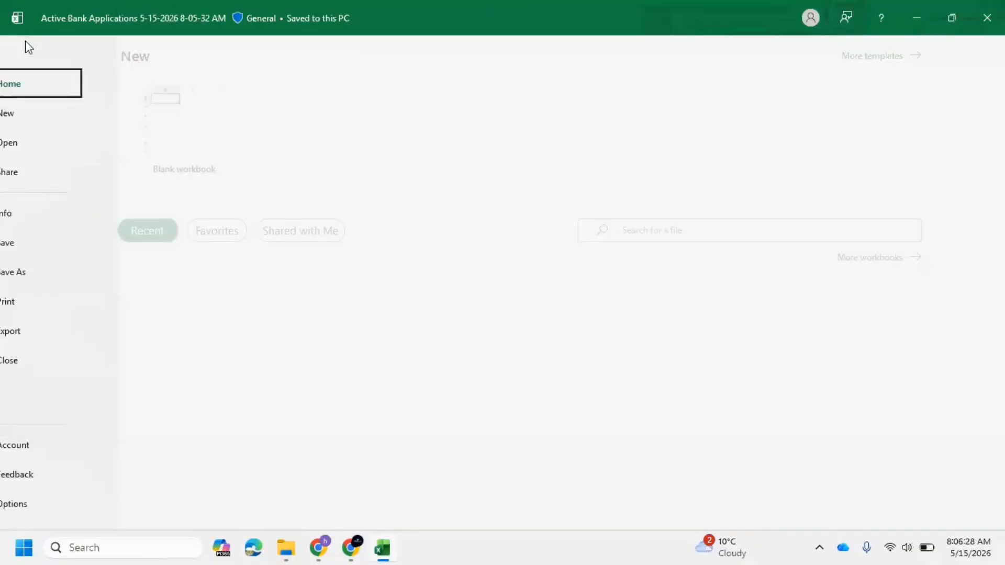
pyautogui.click(46, 271)
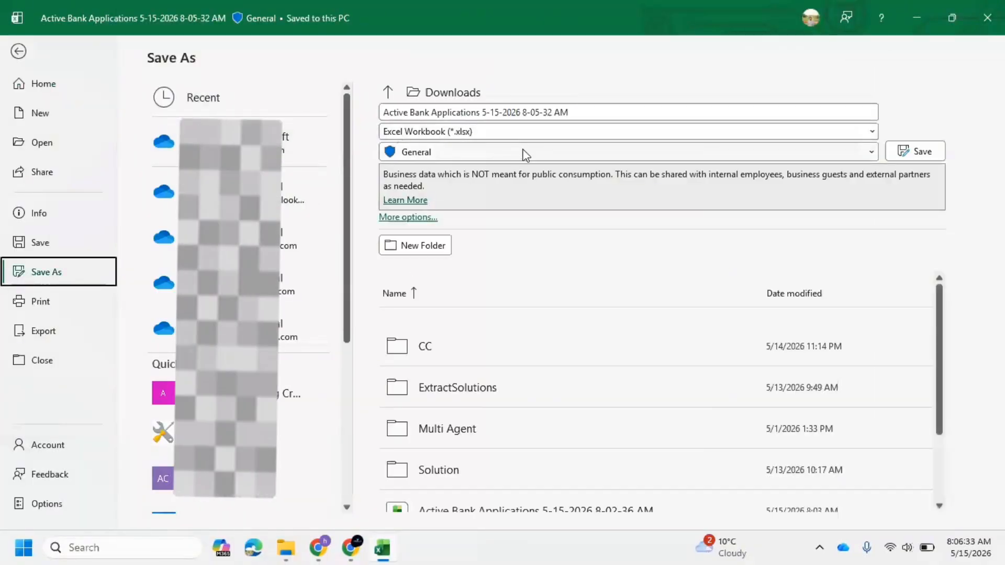
pyautogui.click(532, 137)
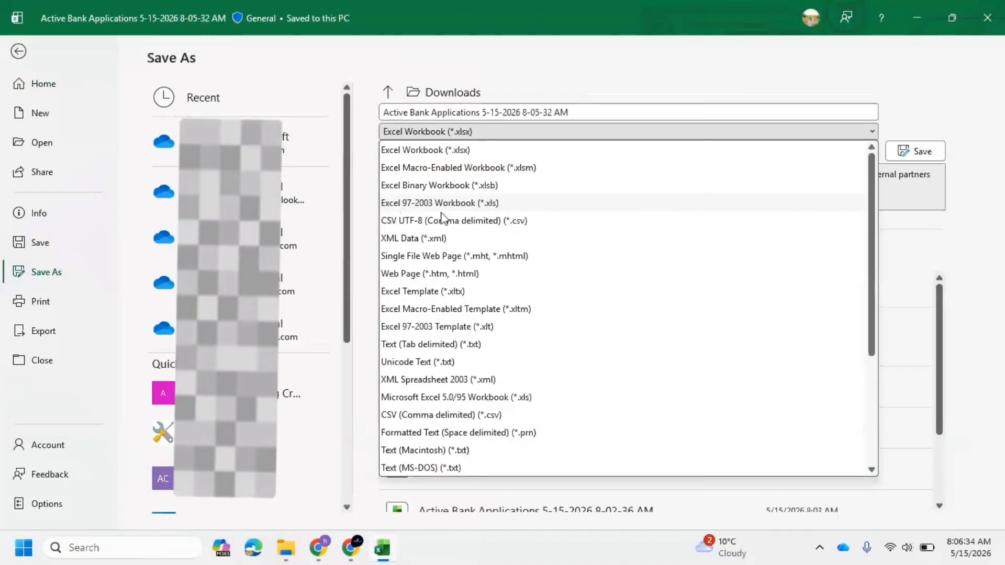
pyautogui.click(504, 221)
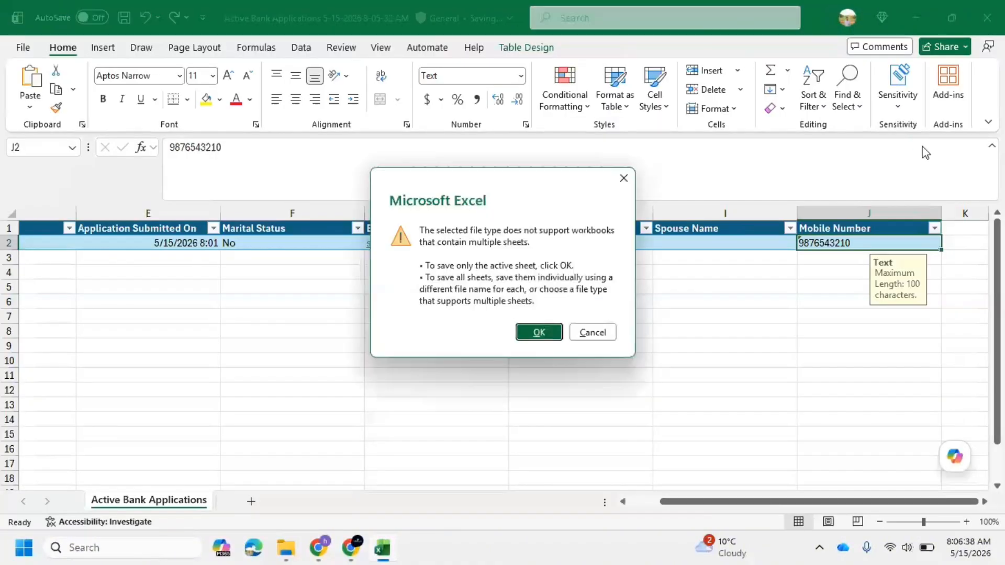
pyautogui.click(535, 333)
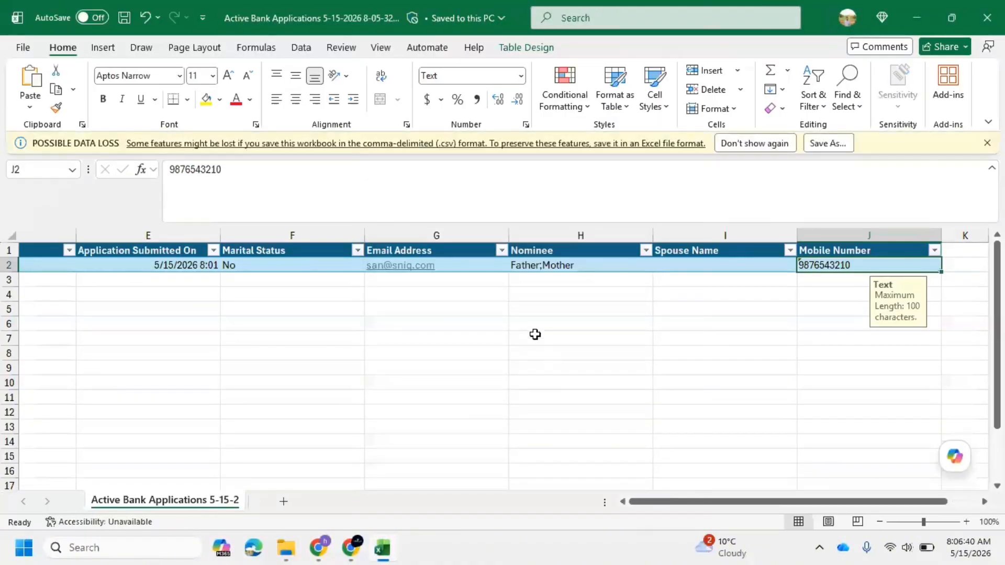
pyautogui.click(975, 21)
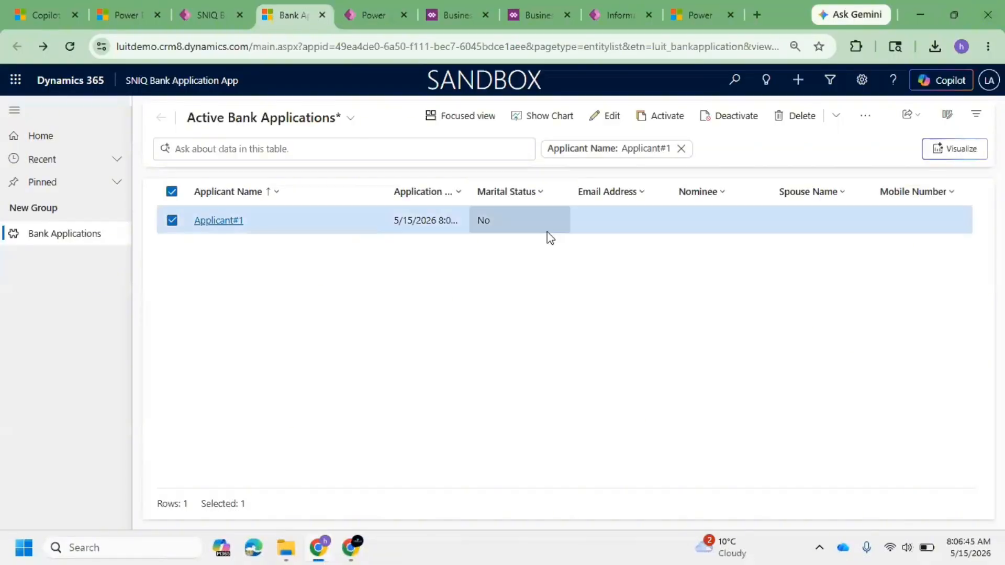
# Step: Clear the record selection and start an import from CSV for the bank applications list
pyautogui.click(861, 118)
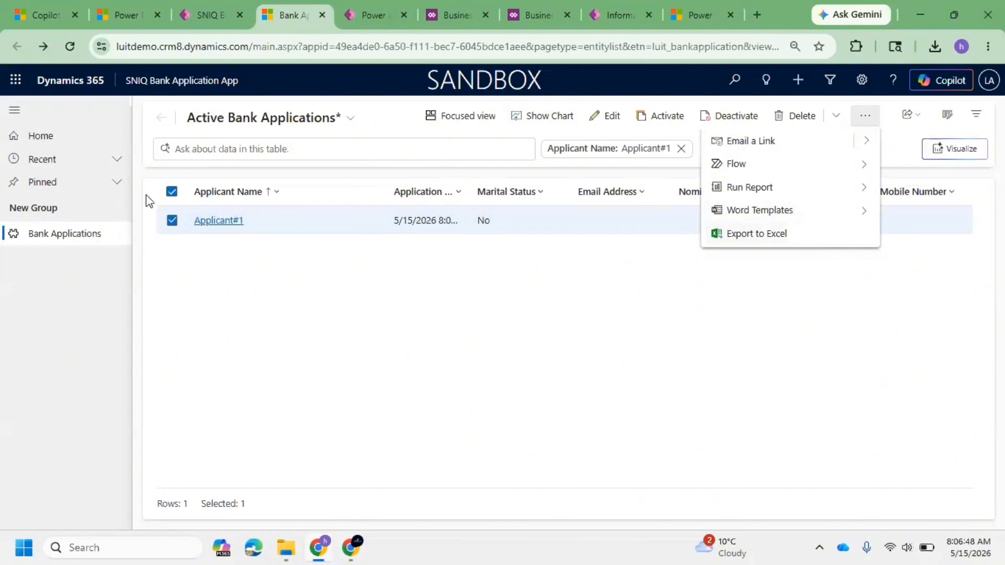
pyautogui.click(170, 193)
pyautogui.click(172, 192)
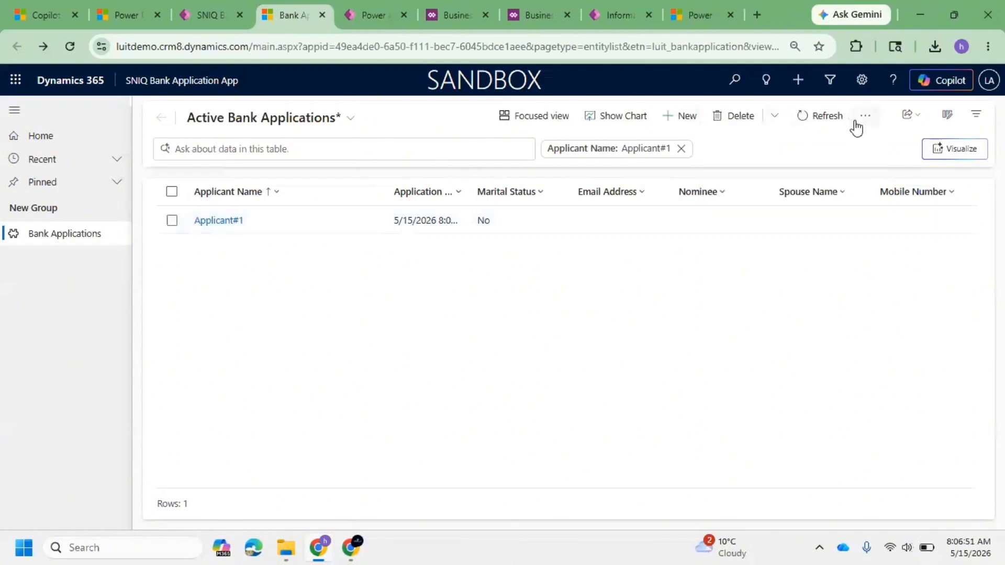
pyautogui.click(865, 121)
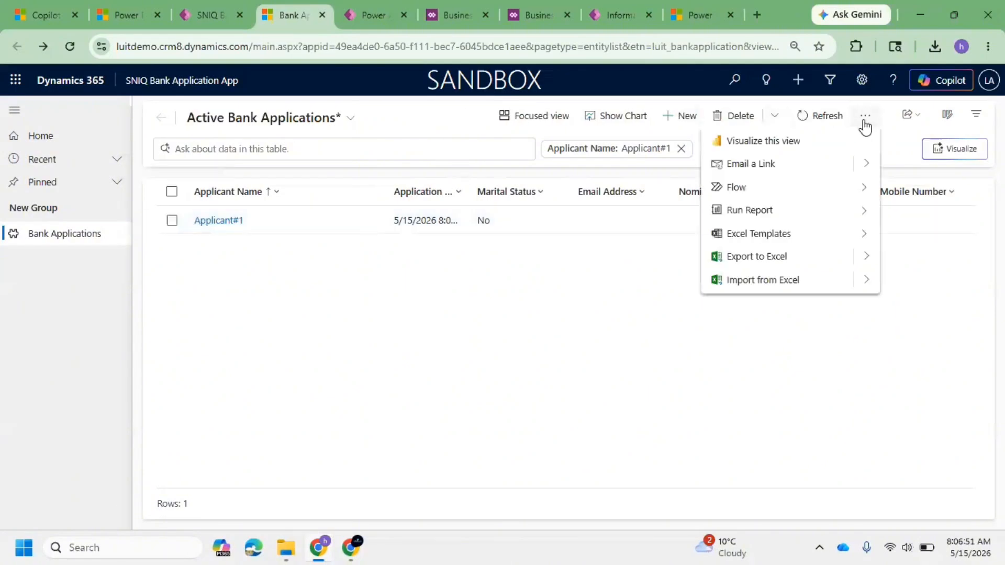
pyautogui.click(867, 282)
pyautogui.click(777, 174)
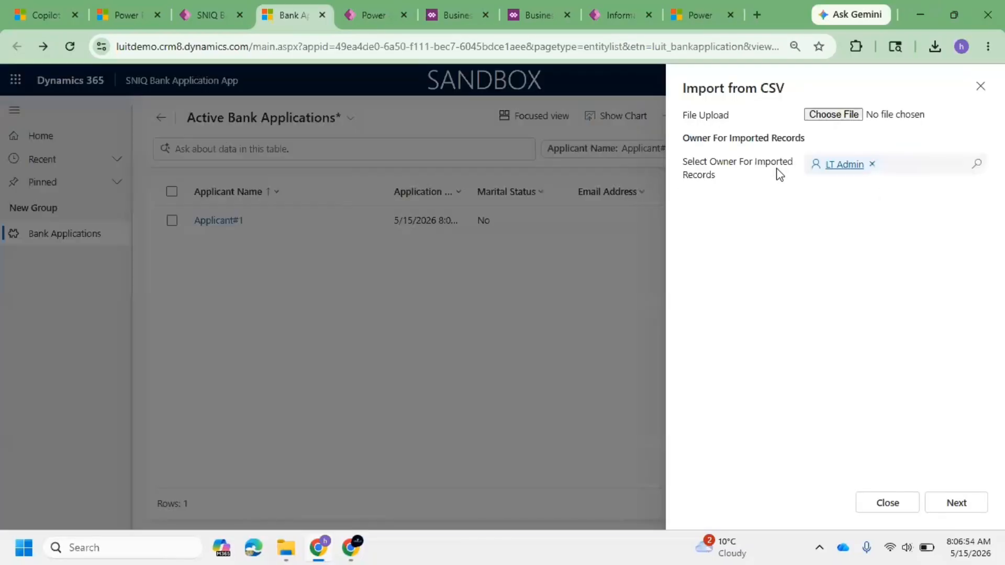
pyautogui.click(841, 119)
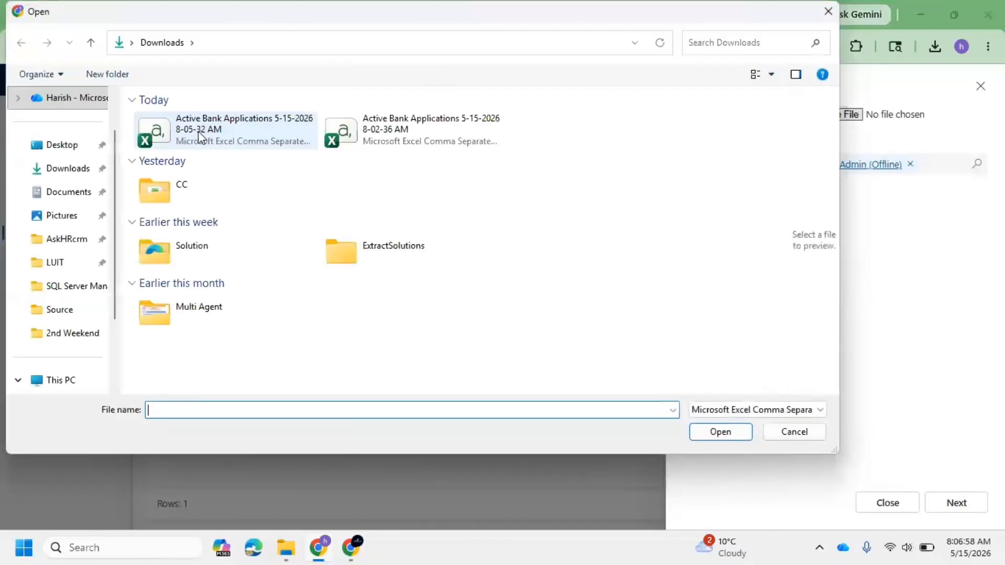
pyautogui.click(199, 135)
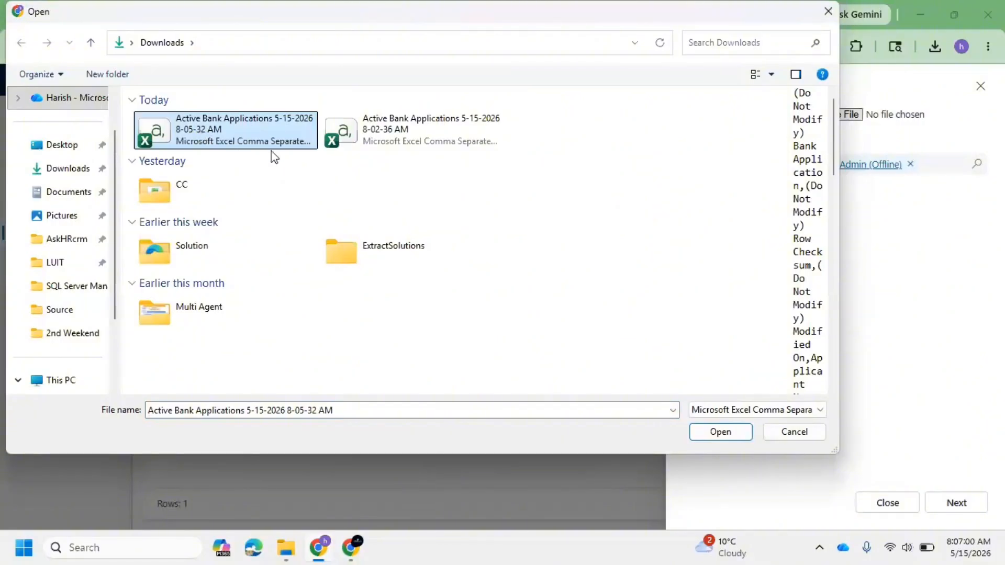
pyautogui.click(730, 434)
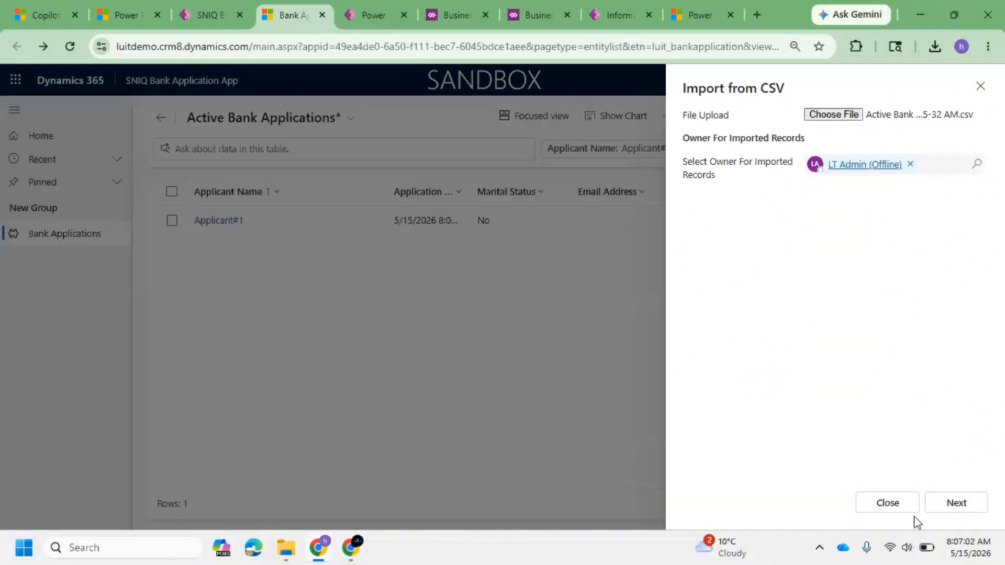
pyautogui.click(961, 501)
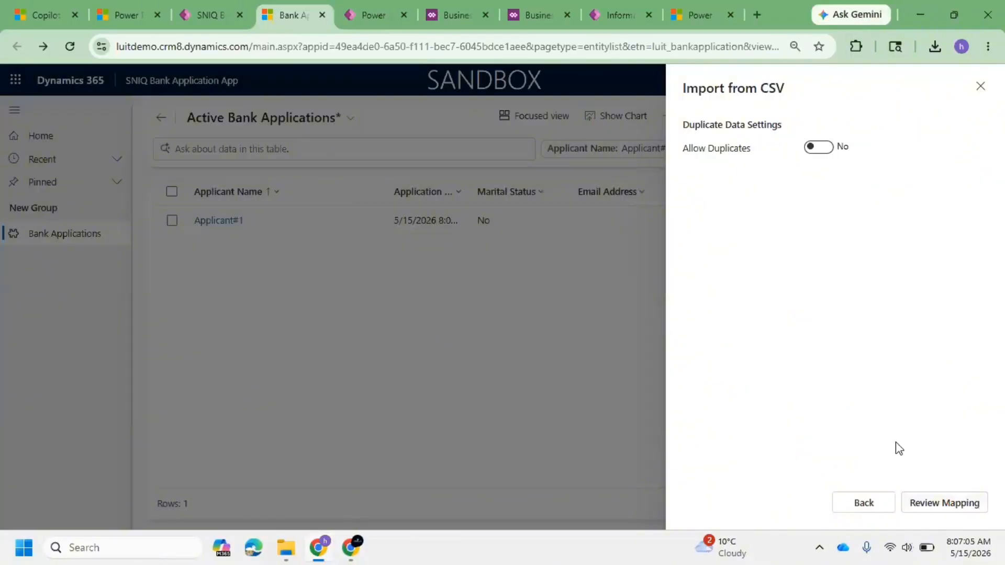
pyautogui.click(945, 502)
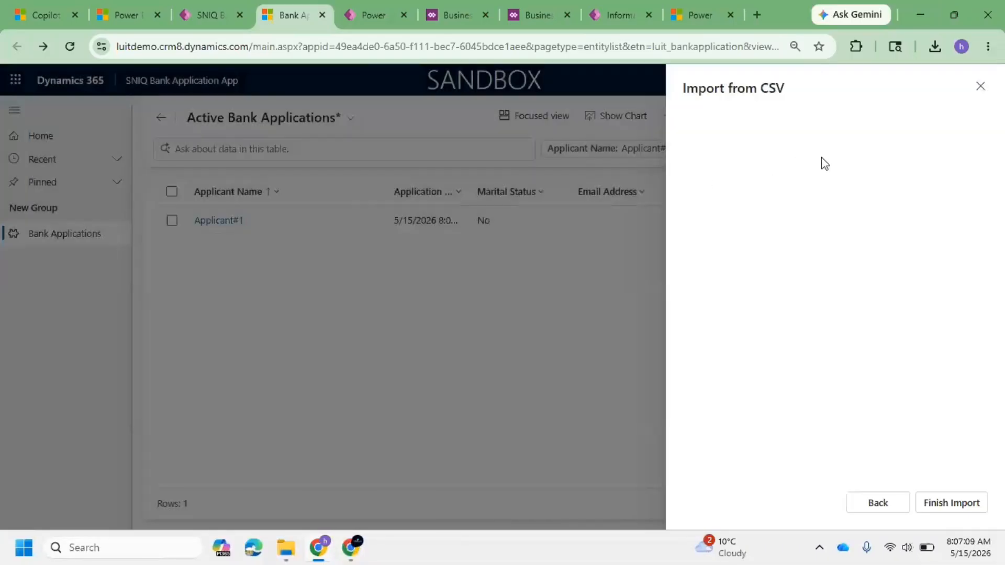
# Step: Map the Nominee source field to Ignore
pyautogui.scroll(-3, 837, 317)
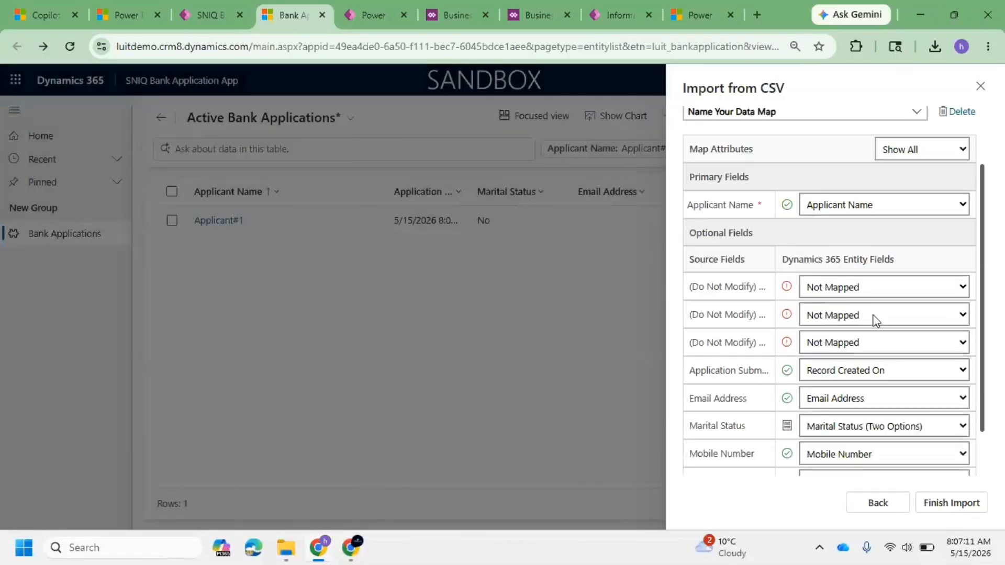
pyautogui.scroll(-1, 894, 335)
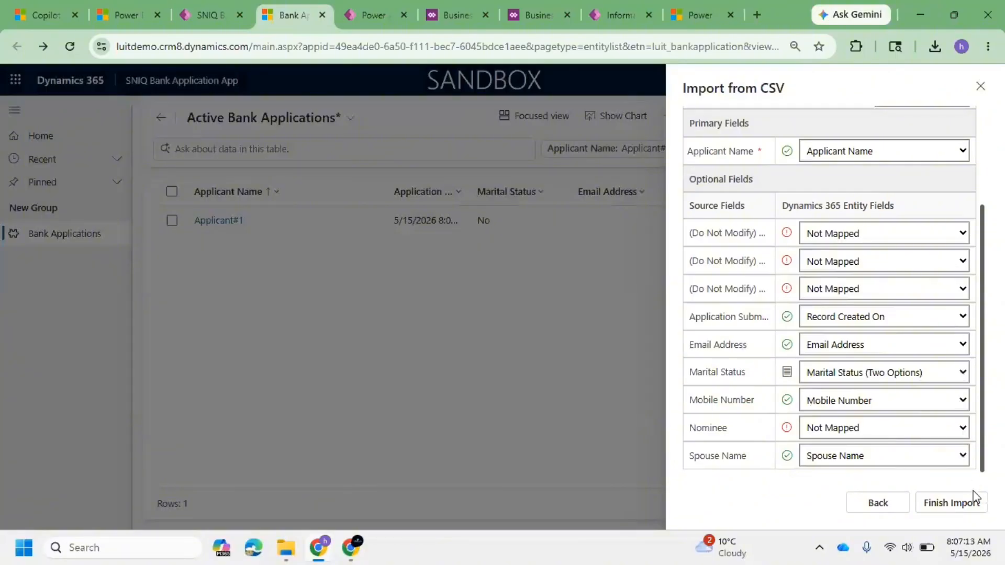
pyautogui.click(884, 429)
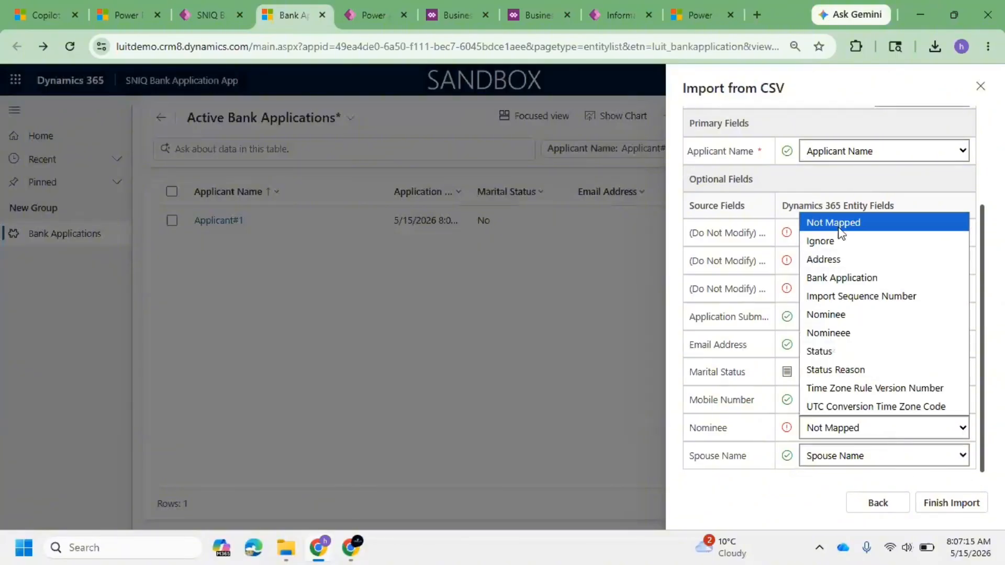
pyautogui.click(836, 258)
pyautogui.click(864, 423)
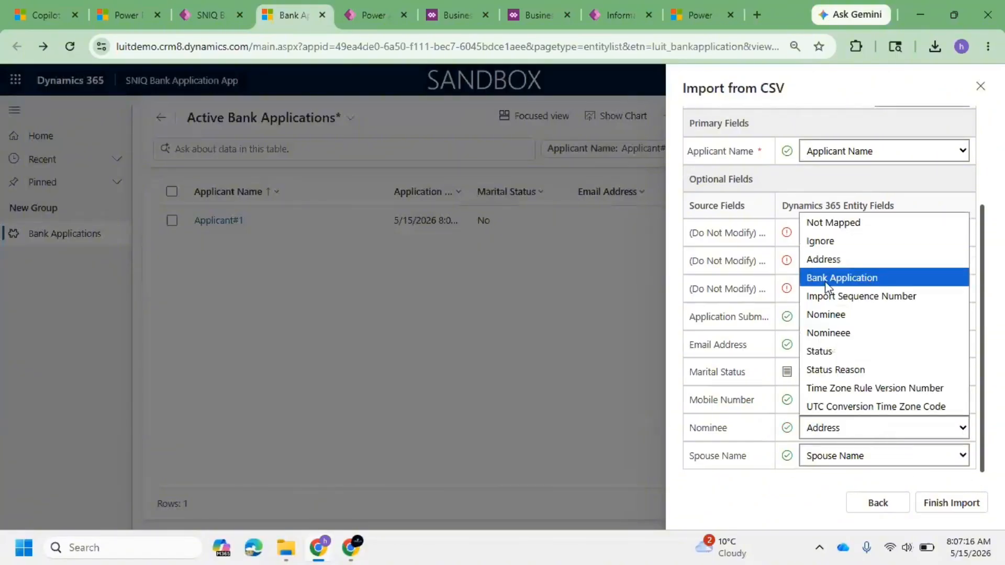
pyautogui.click(825, 239)
# Step: Set all three (Do Not Modify) source fields to Ignore in the mapping
pyautogui.click(847, 240)
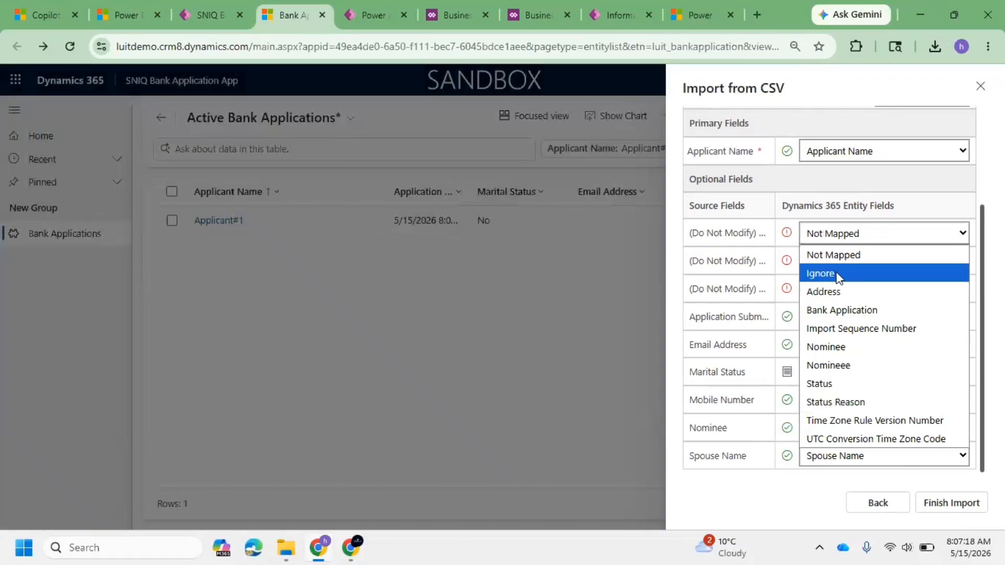
pyautogui.click(839, 274)
pyautogui.click(847, 261)
pyautogui.click(837, 302)
pyautogui.click(843, 289)
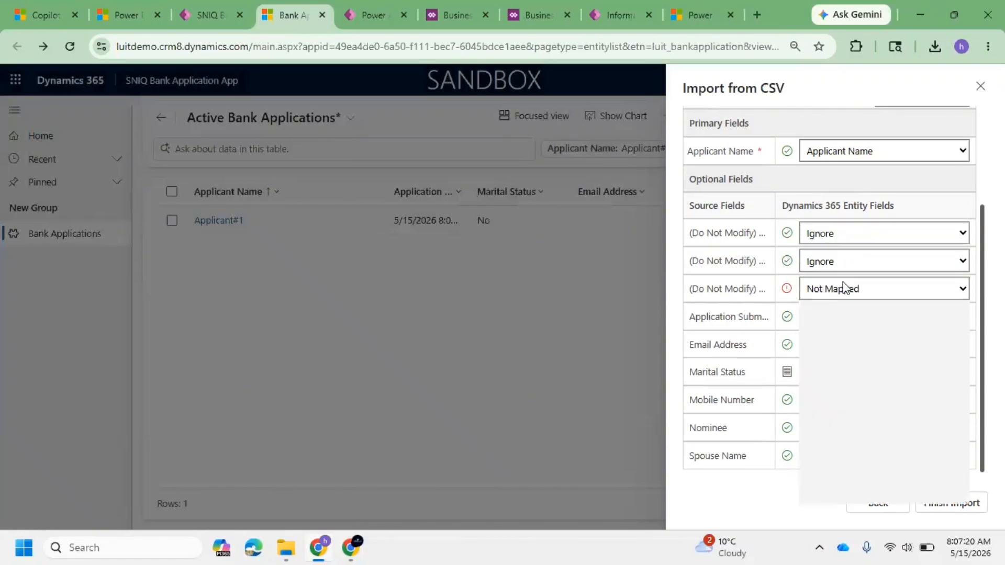
pyautogui.click(836, 328)
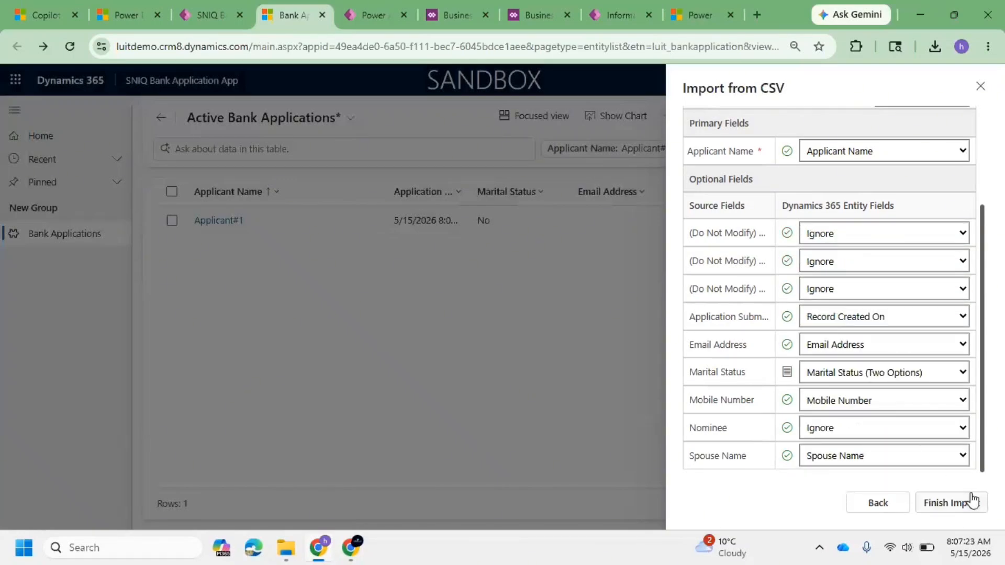
# Step: Finish the import, close the import panel, and refresh the Active Bank Applications list
pyautogui.click(952, 502)
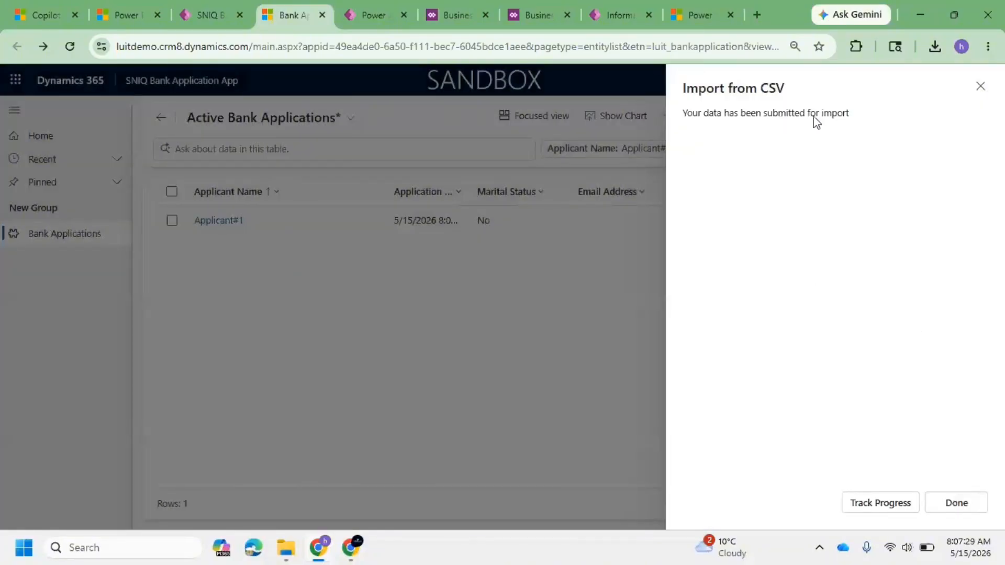
pyautogui.click(966, 508)
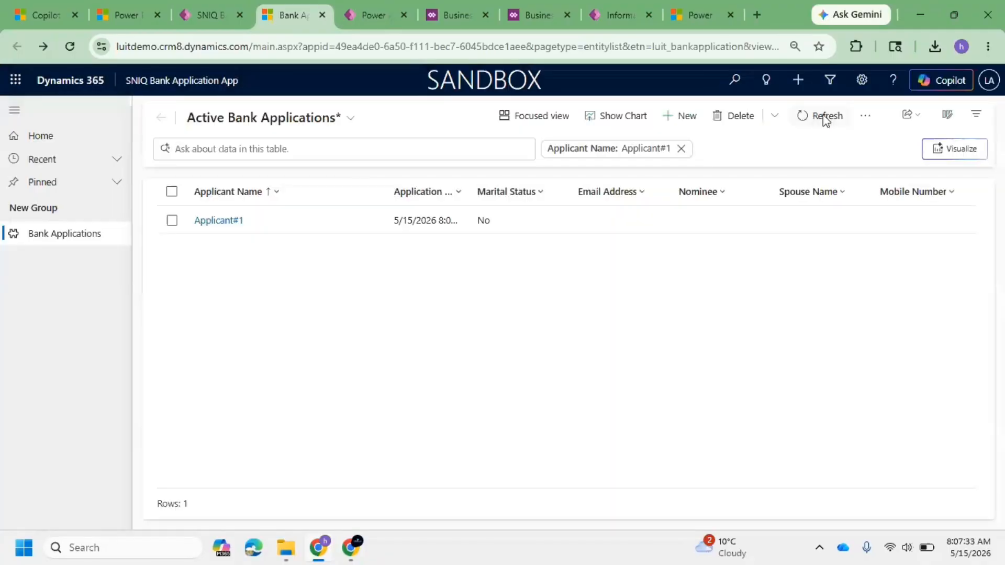
pyautogui.click(825, 119)
pyautogui.click(825, 117)
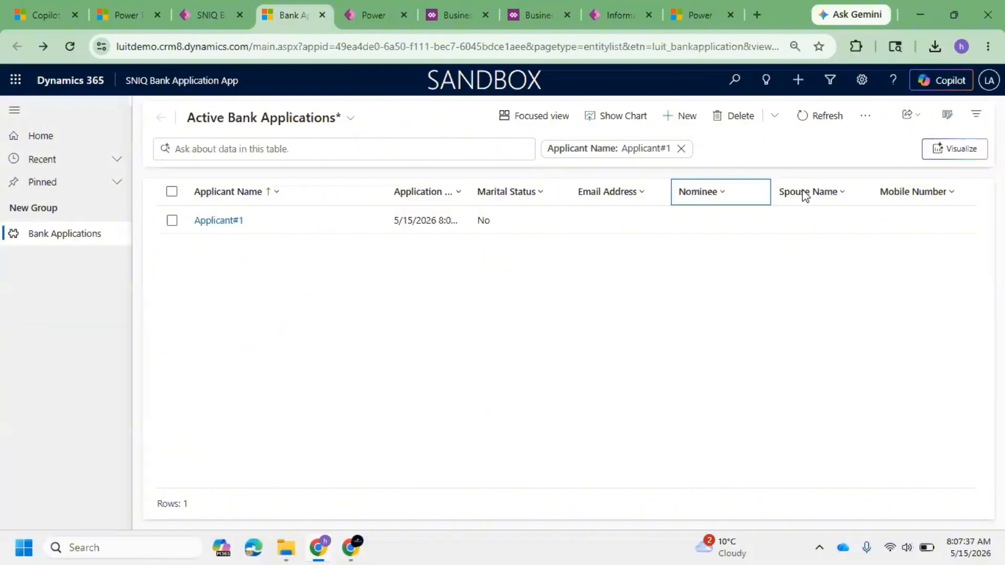
# Step: Delete the Applicant Name equals Applicant#1 filter from the view and apply the filters
pyautogui.click(976, 117)
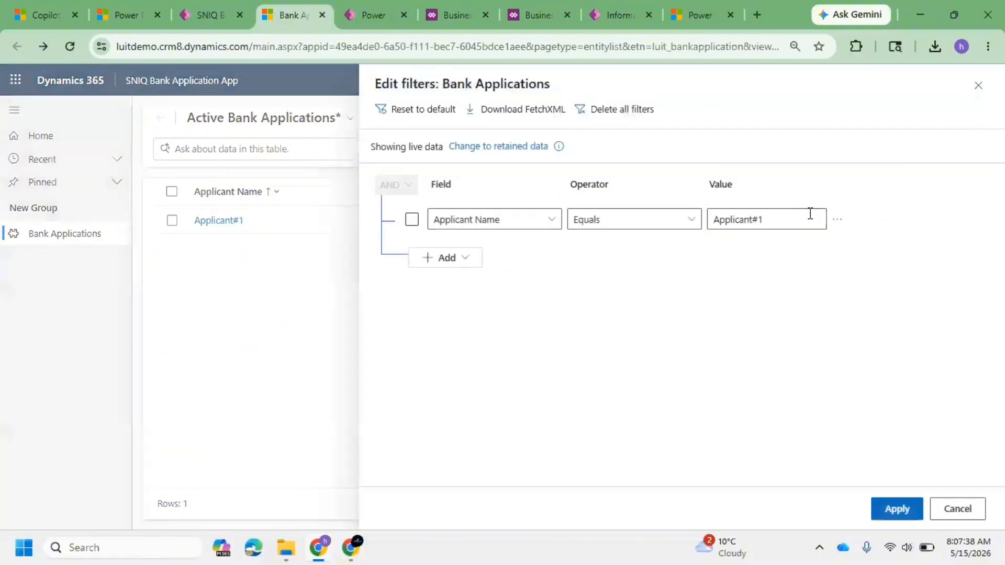
pyautogui.click(838, 221)
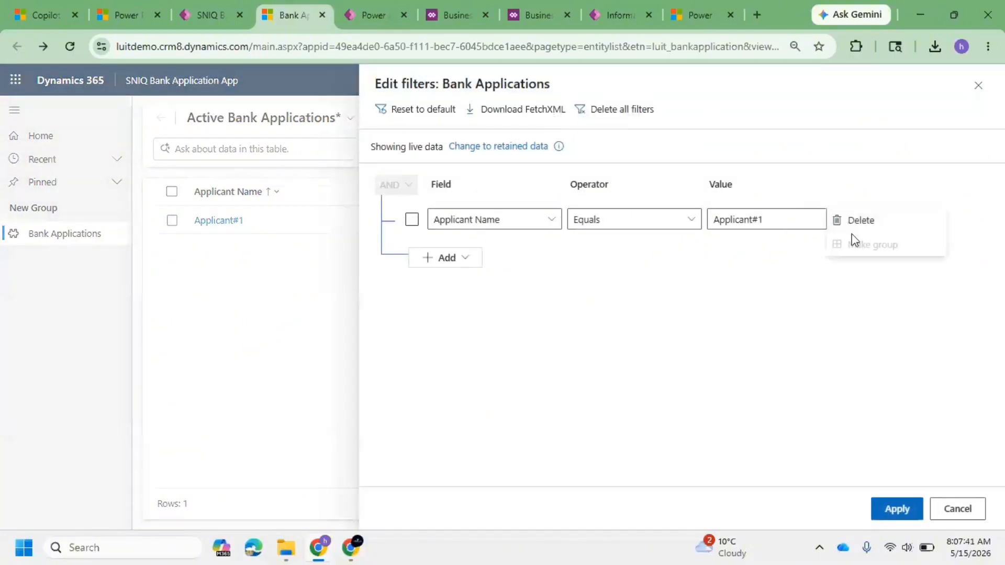
pyautogui.click(856, 218)
pyautogui.click(897, 508)
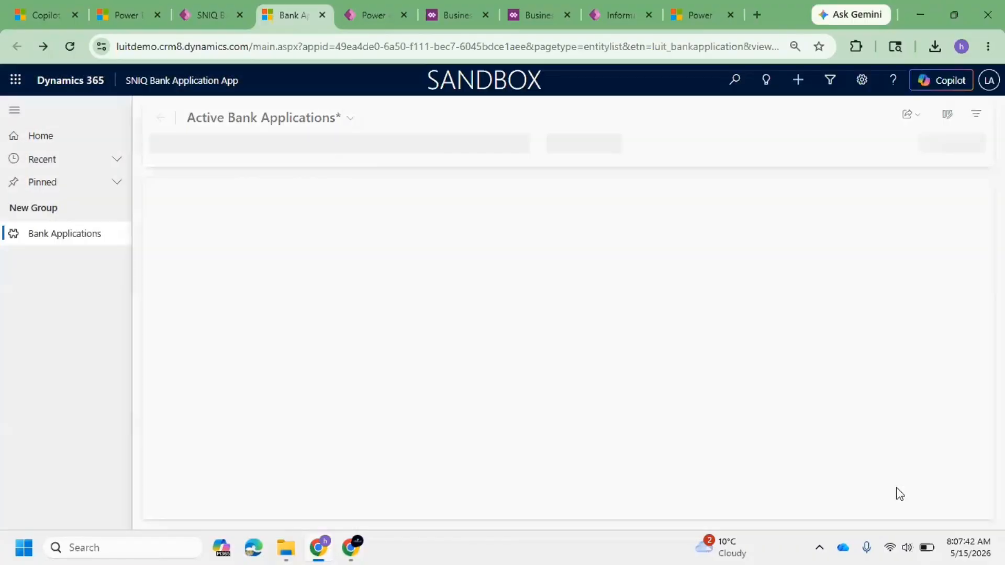
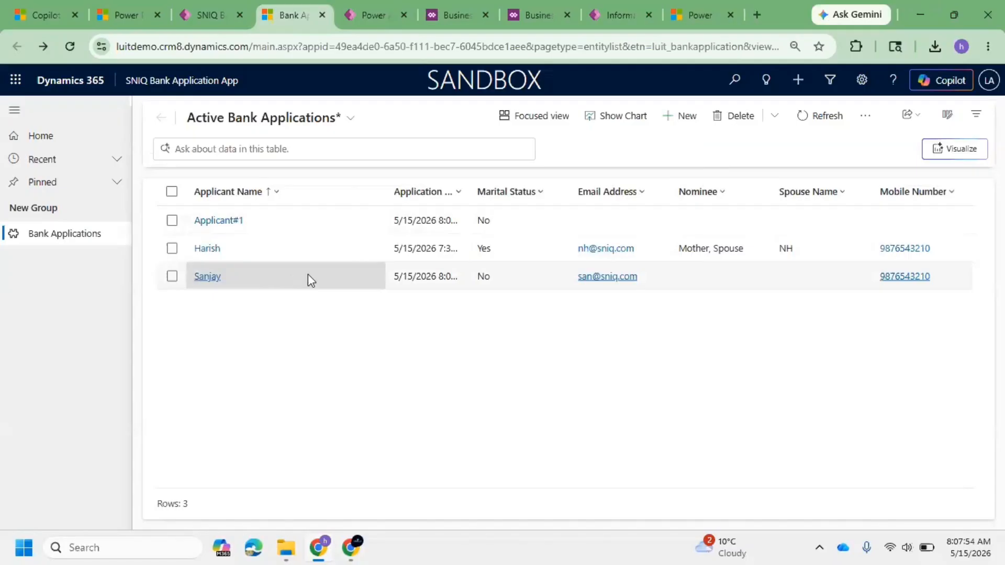
# Step: Open the environment's Data Management Imports list to review the completed import job
pyautogui.click(172, 220)
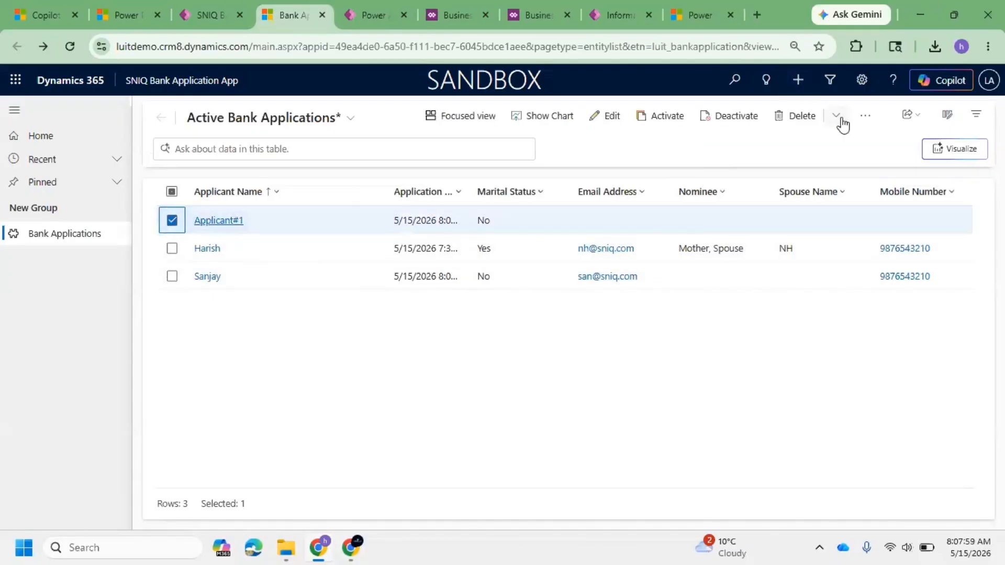
pyautogui.click(172, 221)
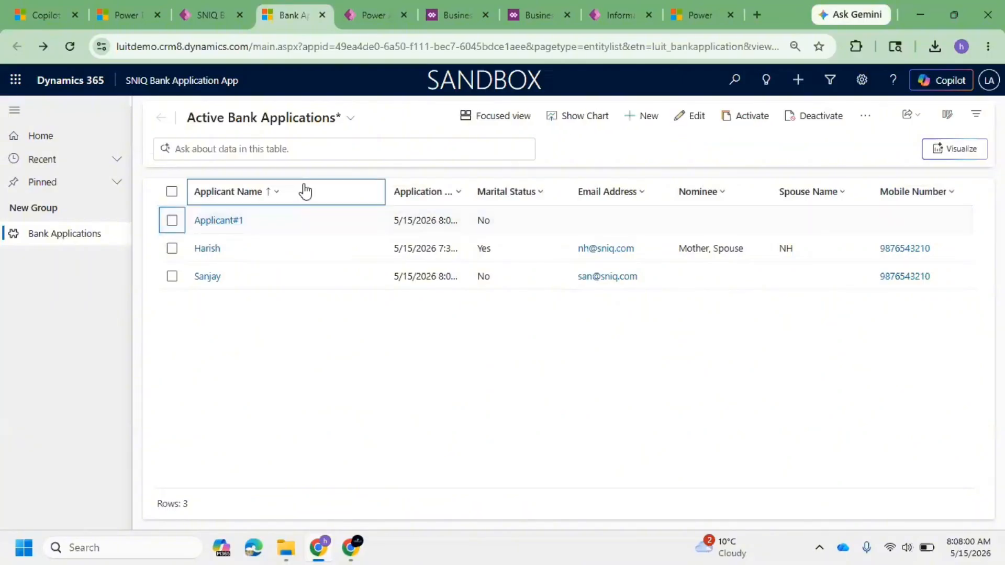
pyautogui.click(862, 82)
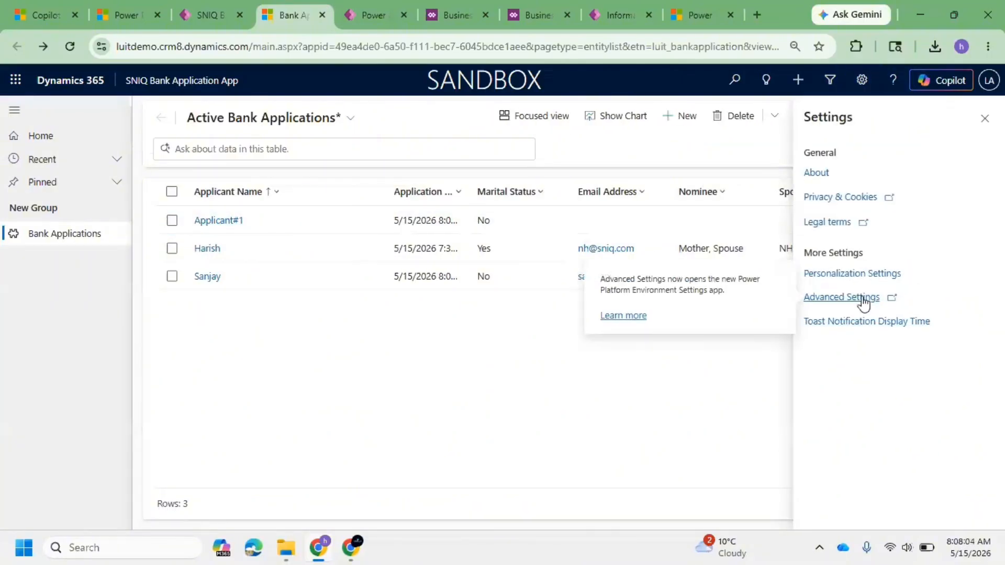
pyautogui.click(840, 297)
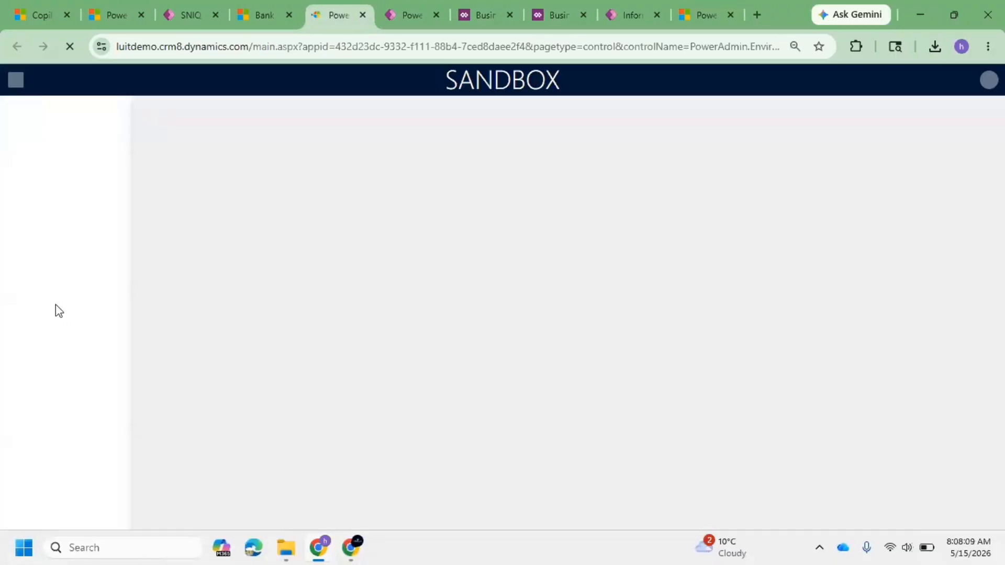
pyautogui.scroll(-5, 49, 366)
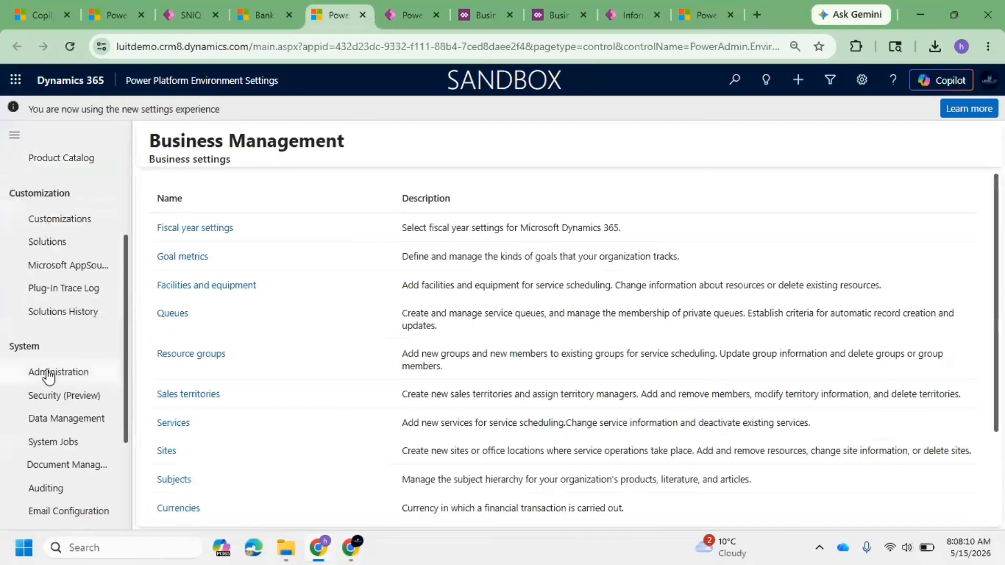
pyautogui.click(61, 344)
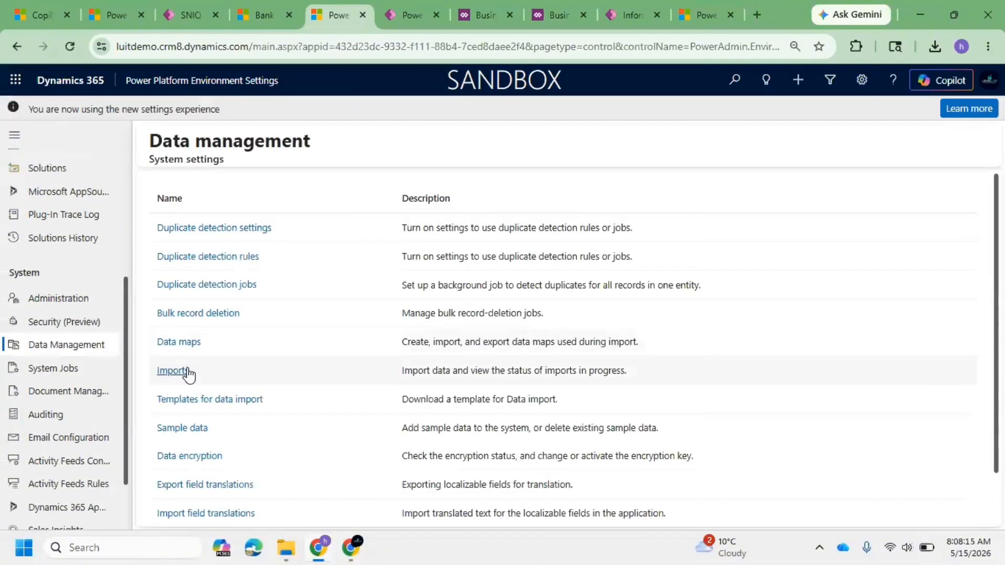
pyautogui.click(187, 373)
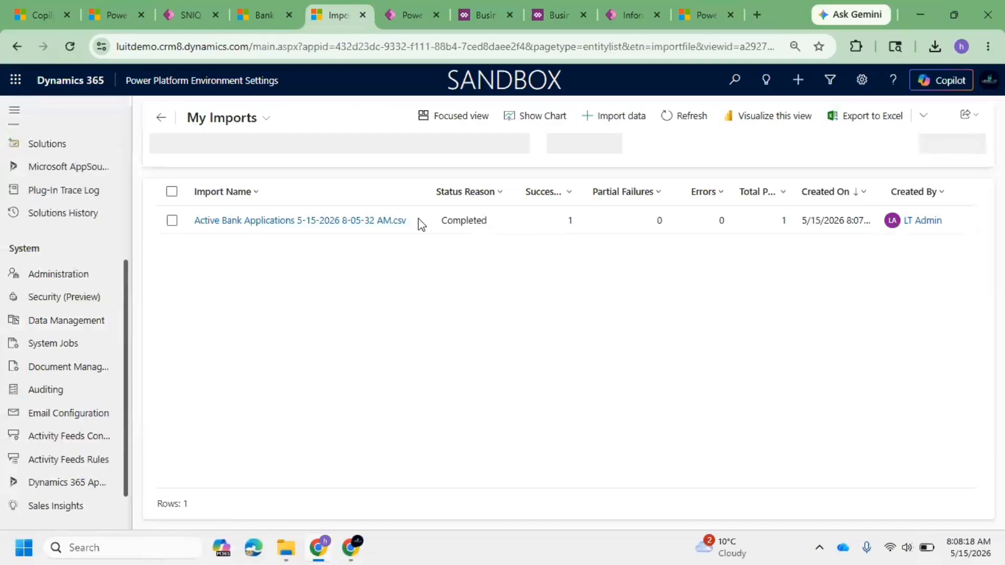
# Step: Open the Sanjay bank application record to inspect its fields
pyautogui.click(264, 16)
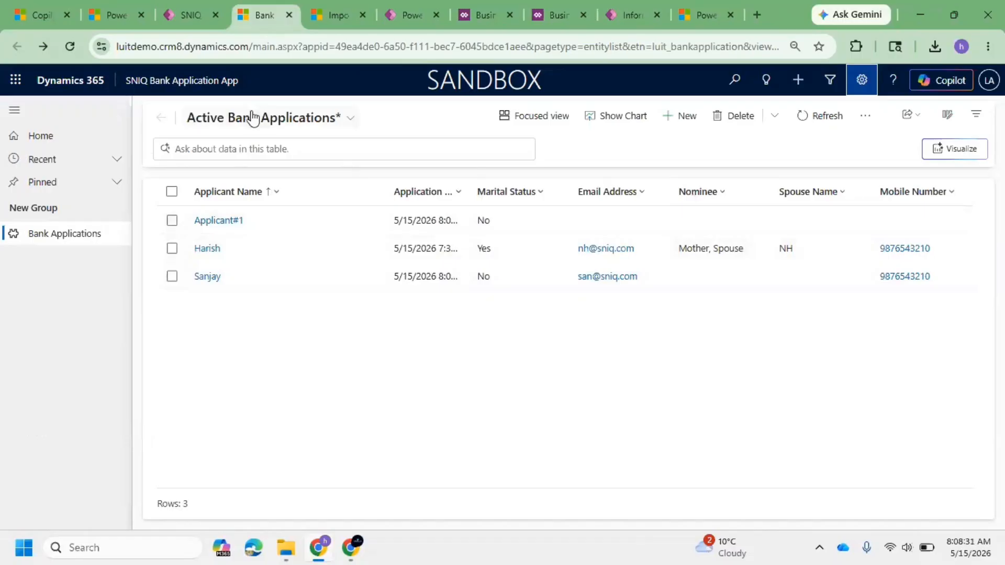
pyautogui.click(213, 285)
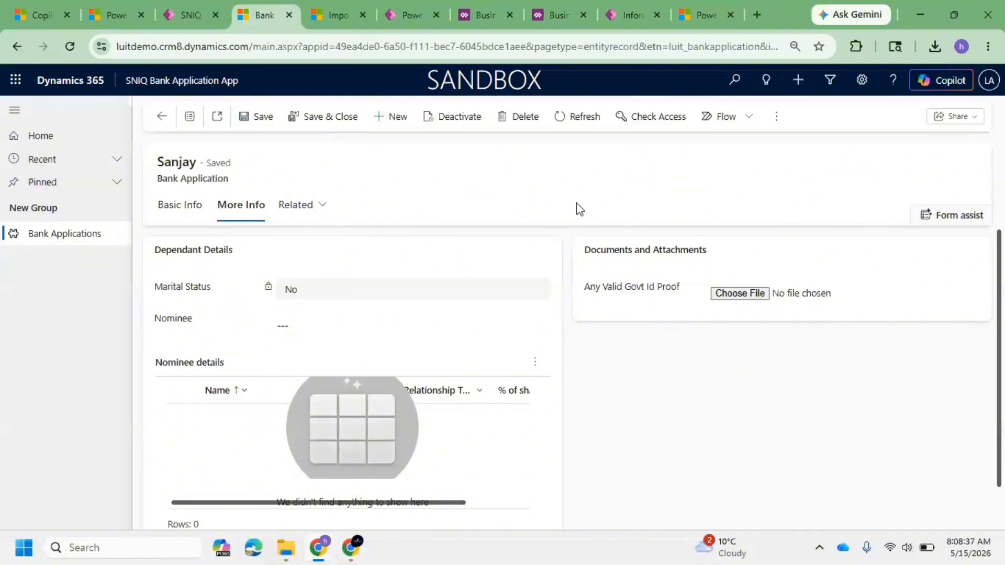
# Step: Open the Business rules list of the Bank Application table in the solution
pyautogui.click(476, 10)
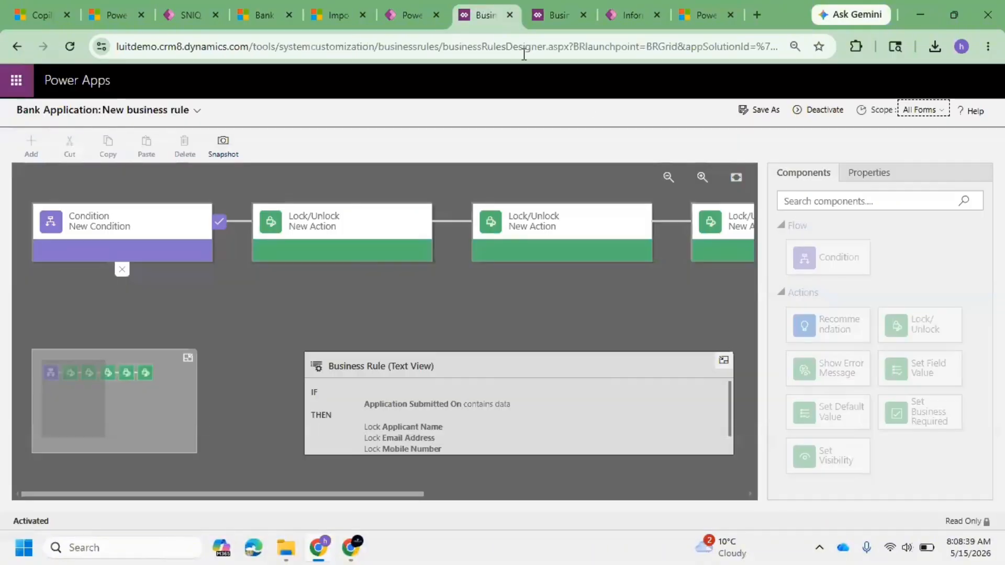
pyautogui.click(402, 11)
pyautogui.click(273, 116)
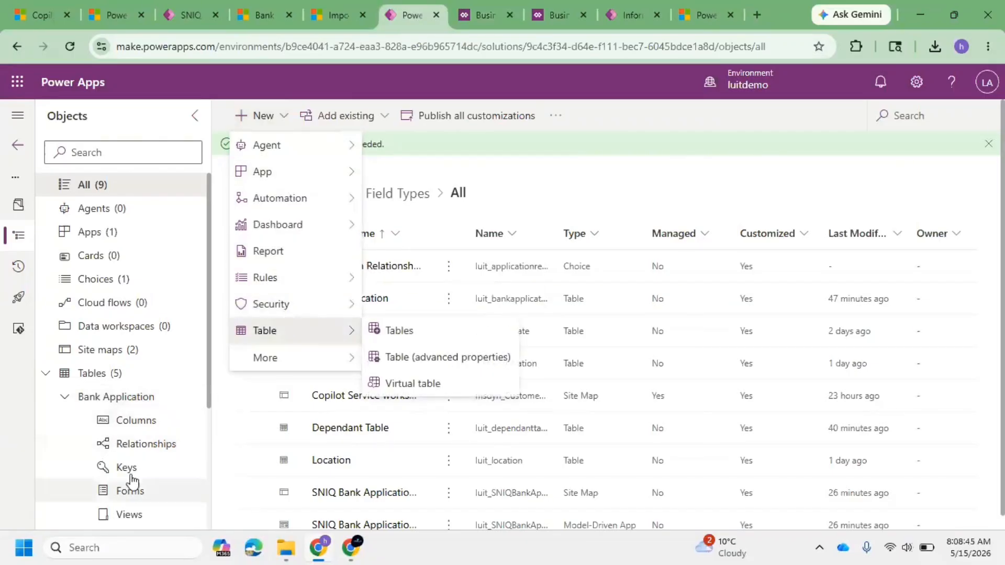
pyautogui.scroll(-4, 131, 446)
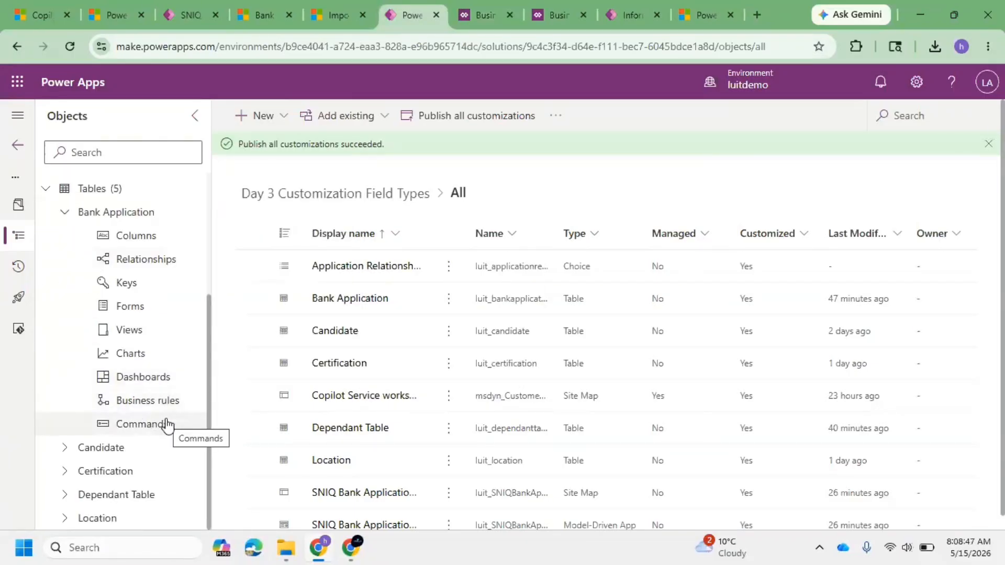
pyautogui.click(167, 400)
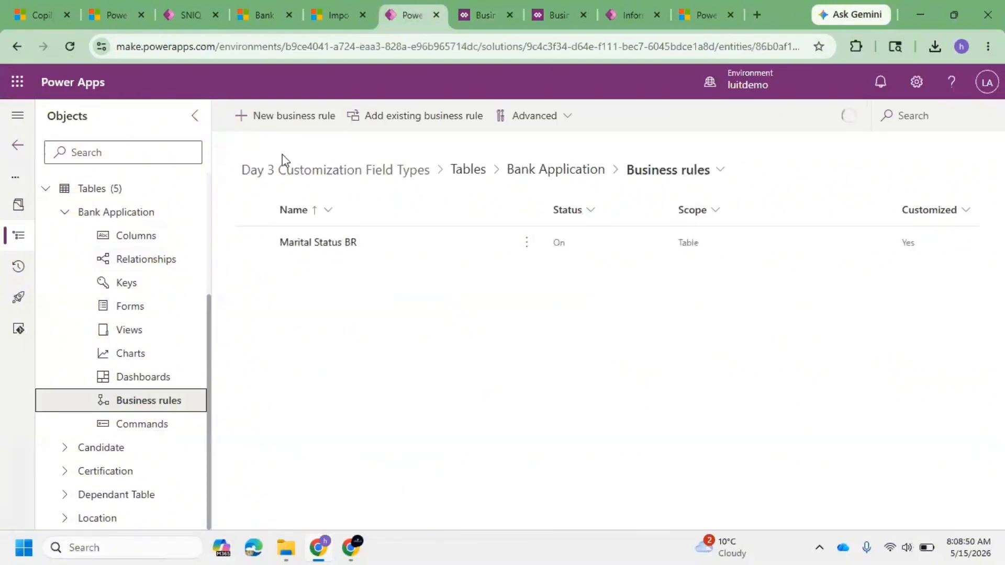
pyautogui.click(277, 129)
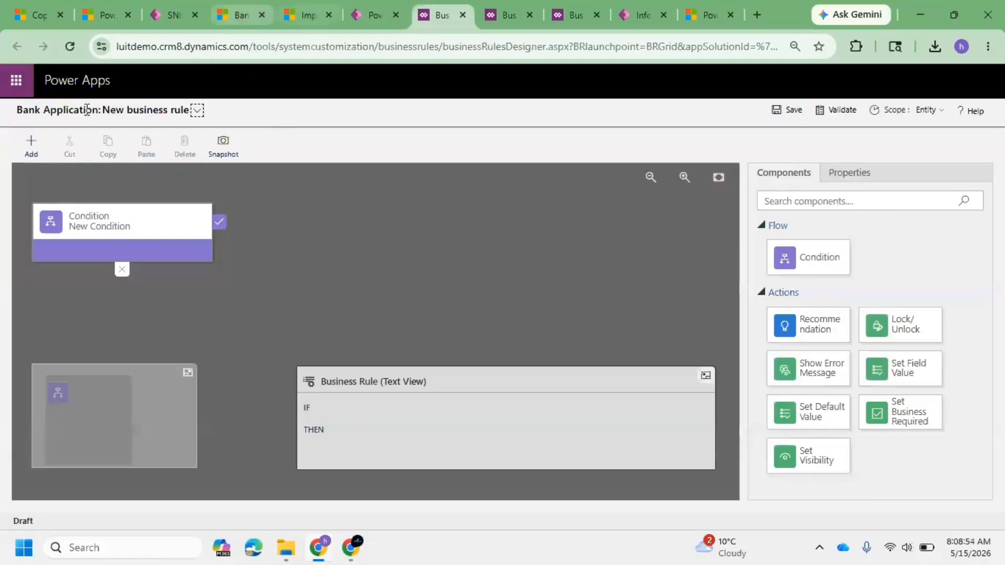
pyautogui.click(40, 138)
pyautogui.click(40, 138)
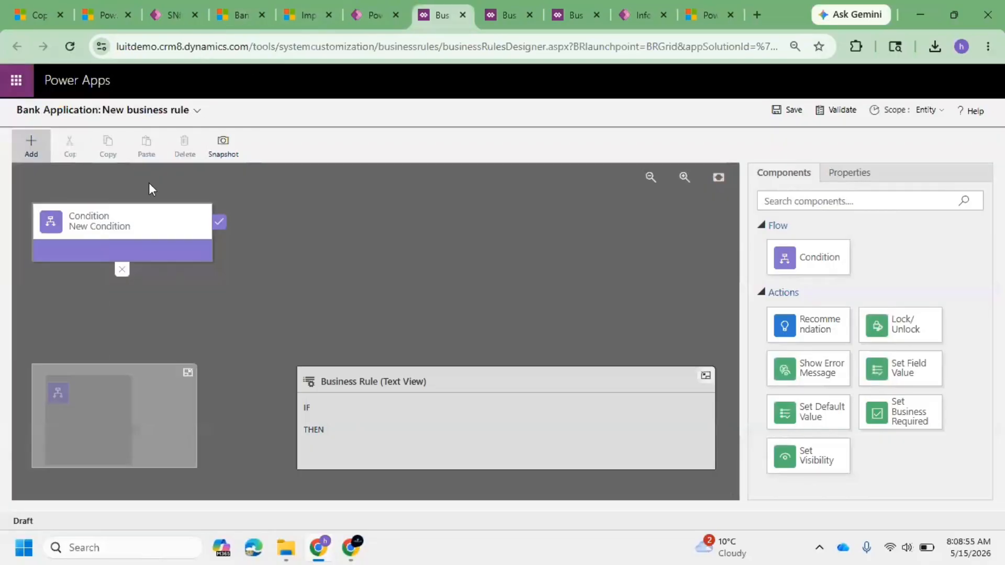
pyautogui.click(36, 150)
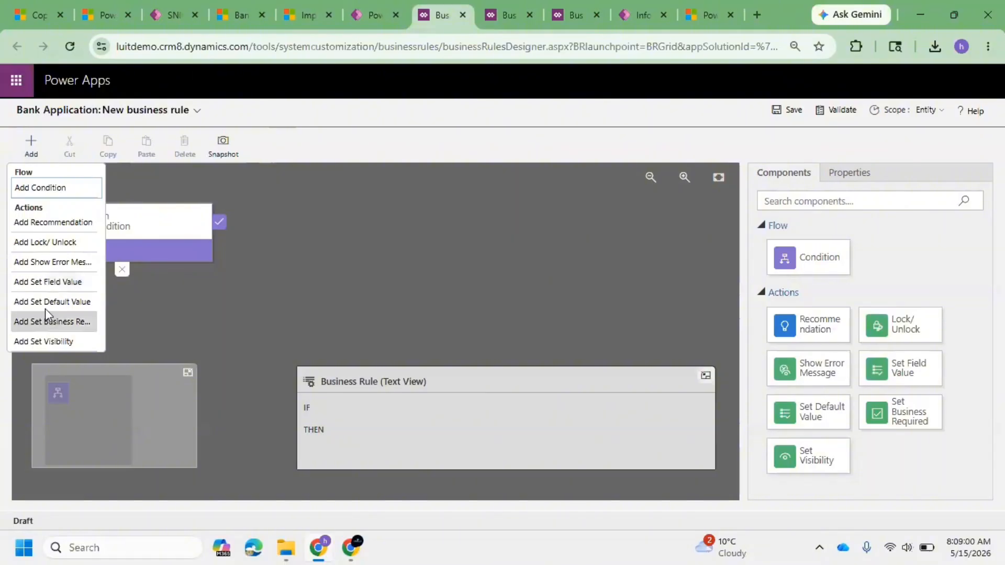
pyautogui.click(29, 157)
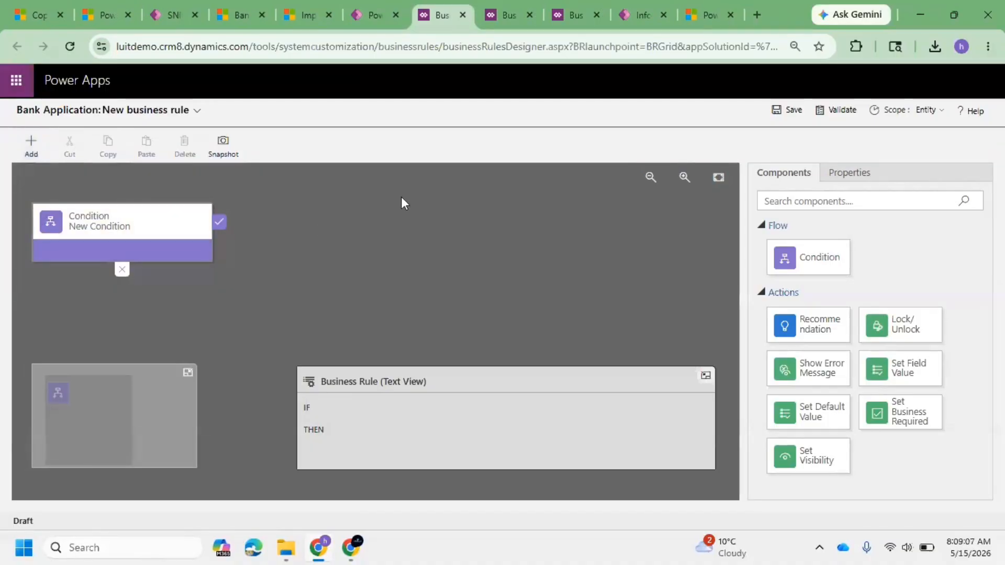
# Step: Open the Marital Status BR business rule and deactivate it for editing
pyautogui.click(567, 14)
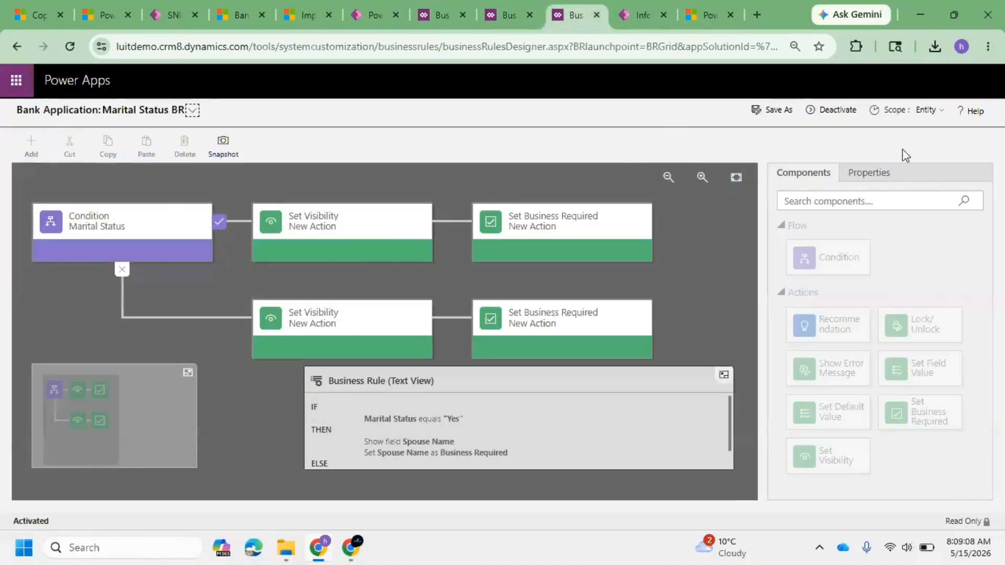
pyautogui.click(585, 233)
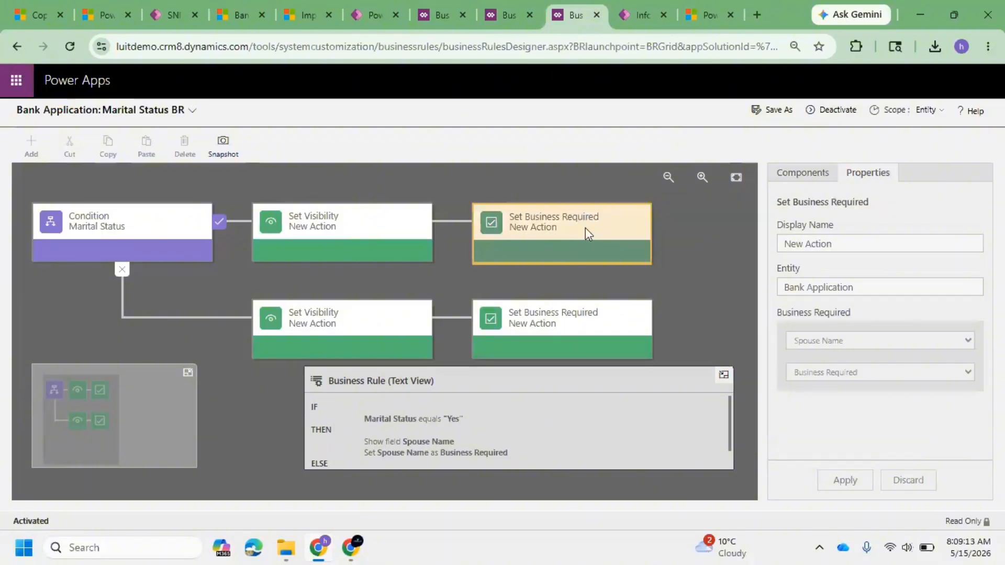
pyautogui.click(835, 112)
pyautogui.click(589, 365)
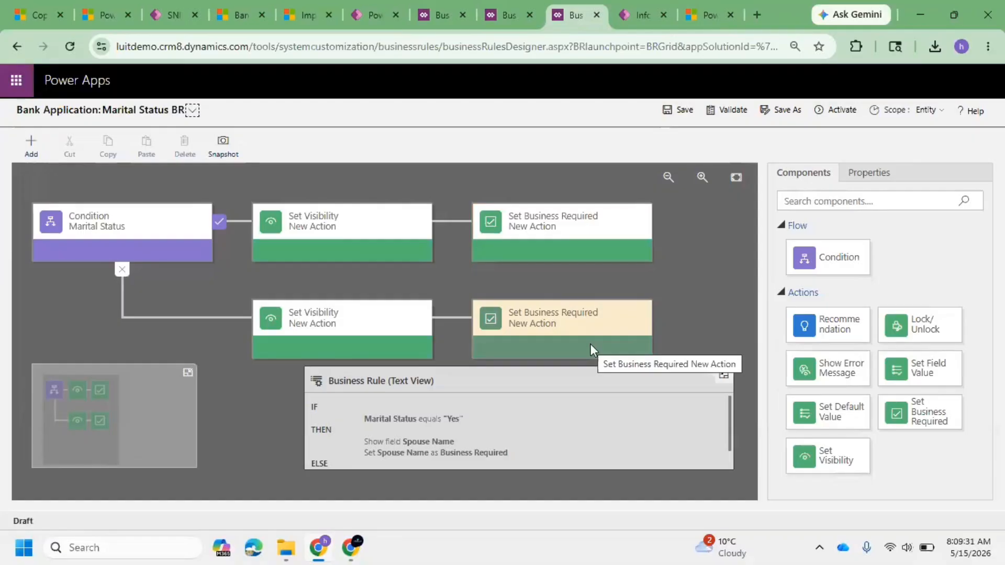
# Step: Add a Show Error Message action after the Set Business Required action in the Marital Status Yes branch
pyautogui.click(539, 230)
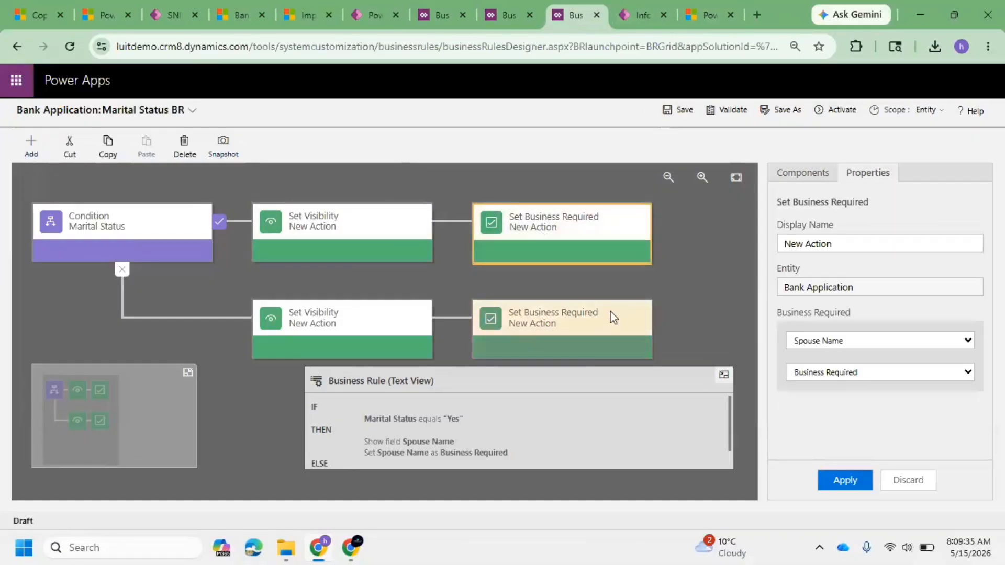
pyautogui.click(33, 142)
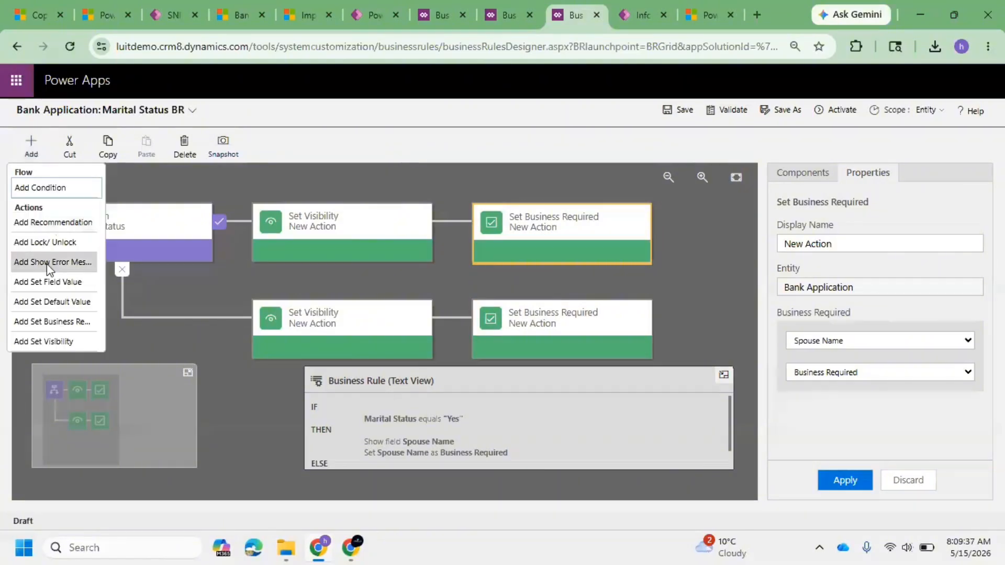
pyautogui.click(46, 266)
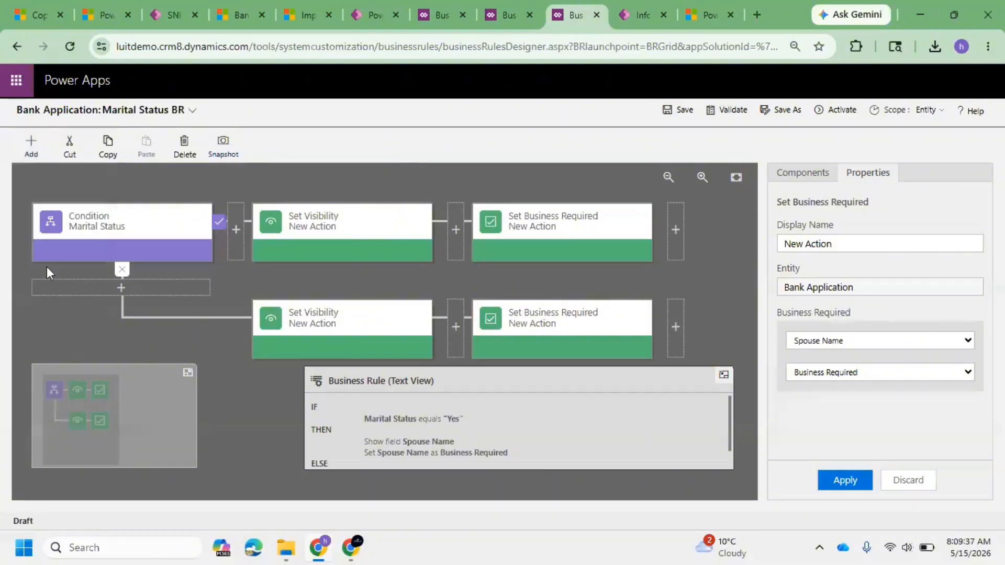
pyautogui.click(678, 224)
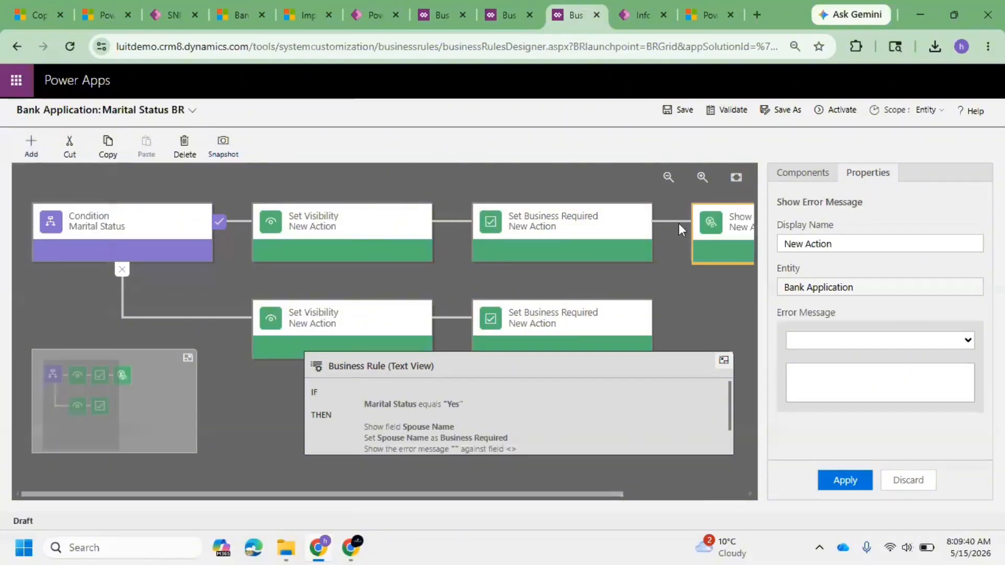
# Step: Set the error on Spouse Name with message "You selected as Married, Please give the Spouse details" and apply
pyautogui.click(848, 339)
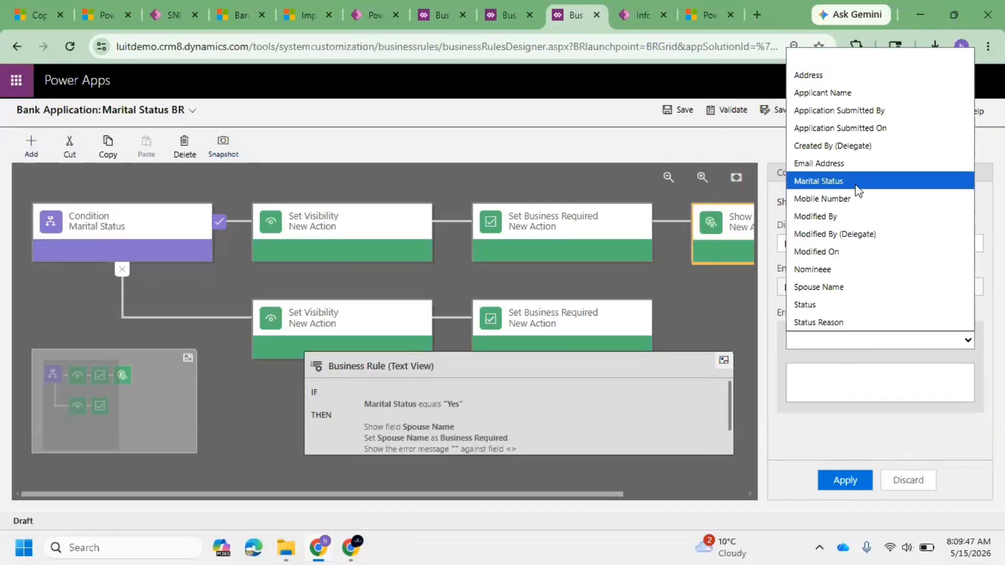
pyautogui.click(847, 286)
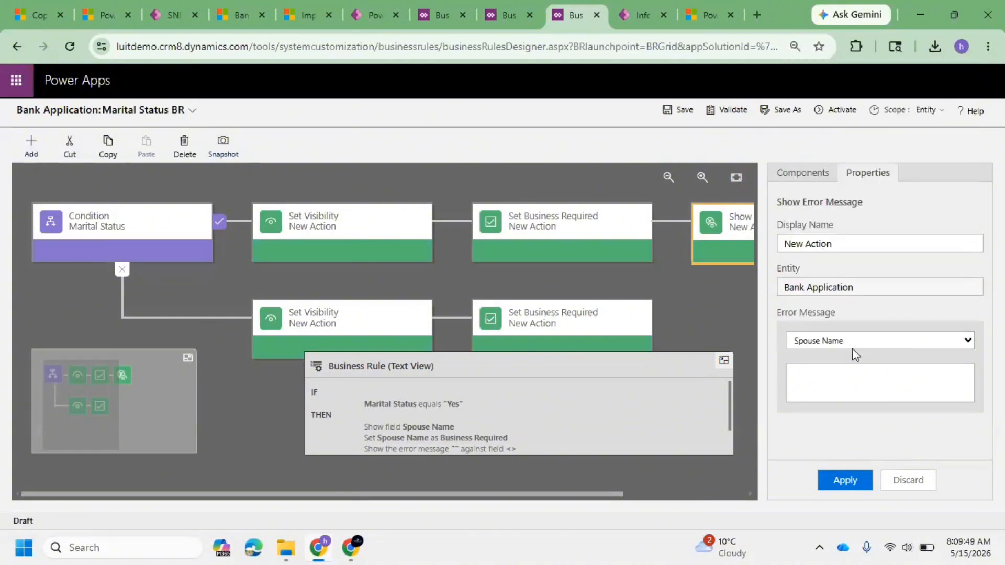
pyautogui.click(837, 389)
pyautogui.write('u selected')
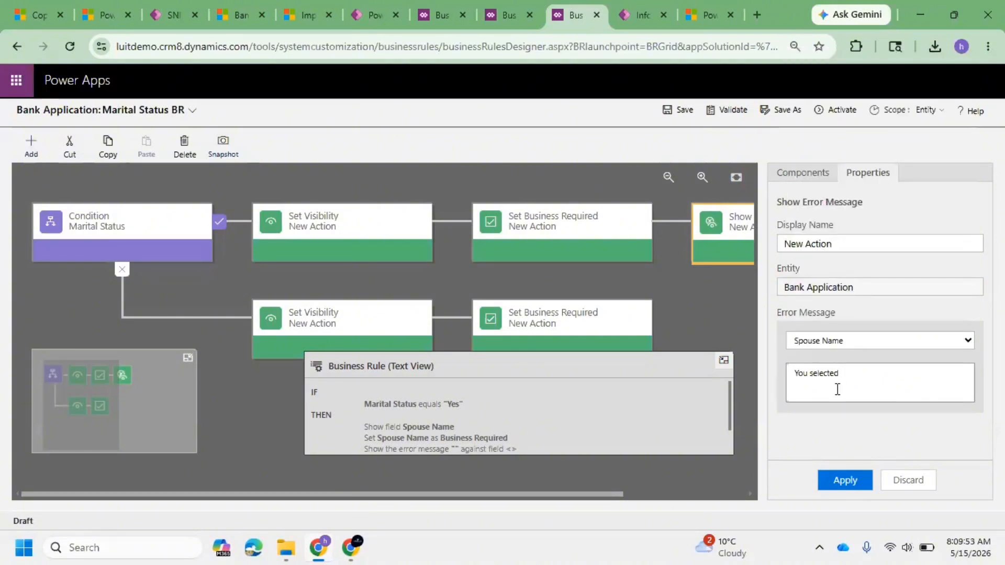
pyautogui.write(' as Marrie')
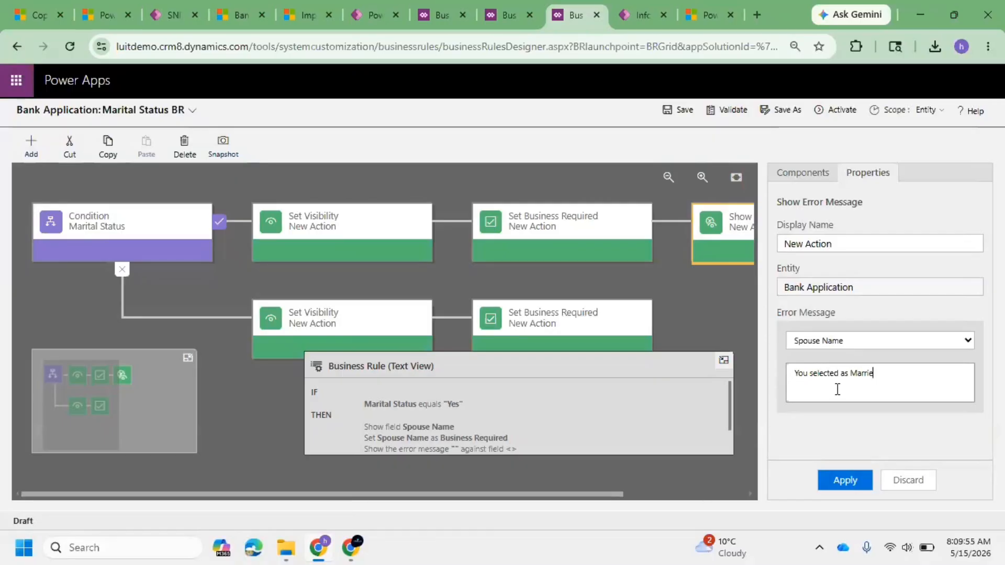
pyautogui.write('d, Please give the Spouse')
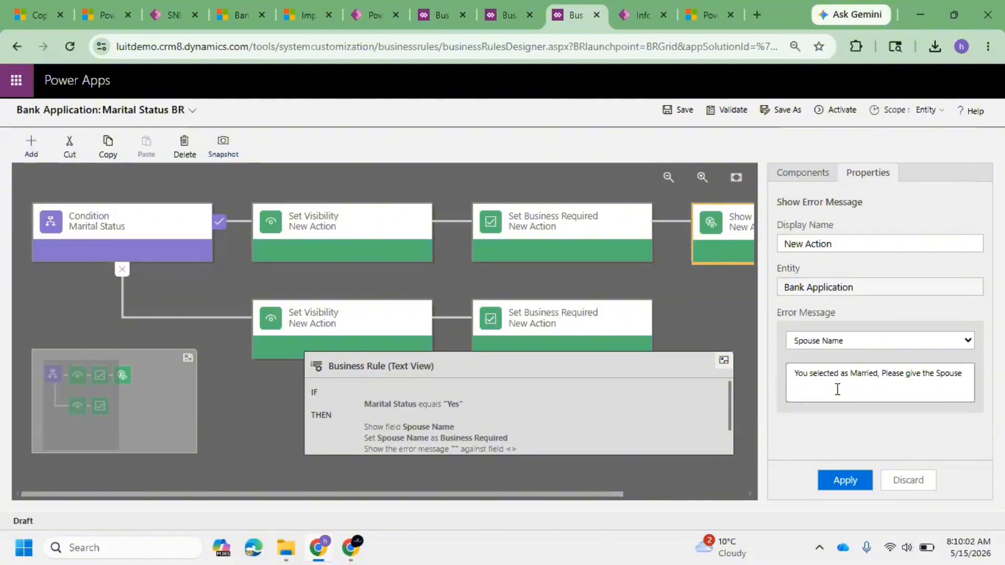
pyautogui.write(' details')
pyautogui.click(828, 481)
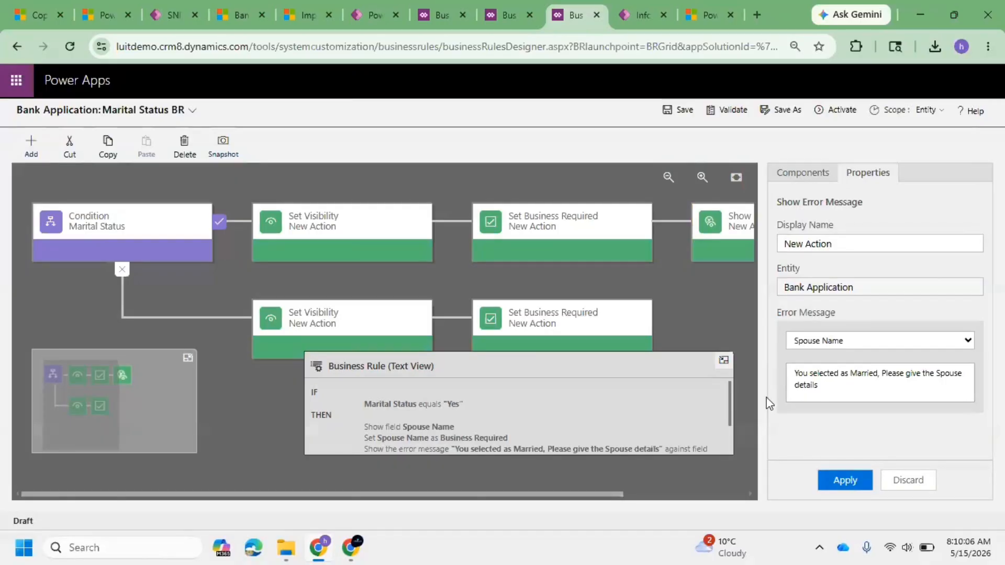
# Step: Activate the Marital Status BR business rule
pyautogui.click(846, 111)
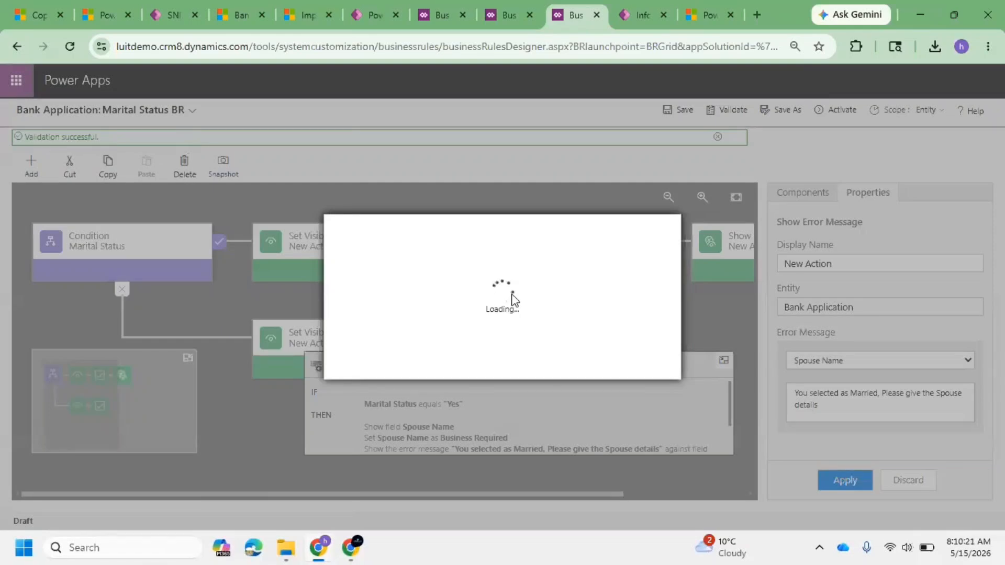
pyautogui.click(586, 363)
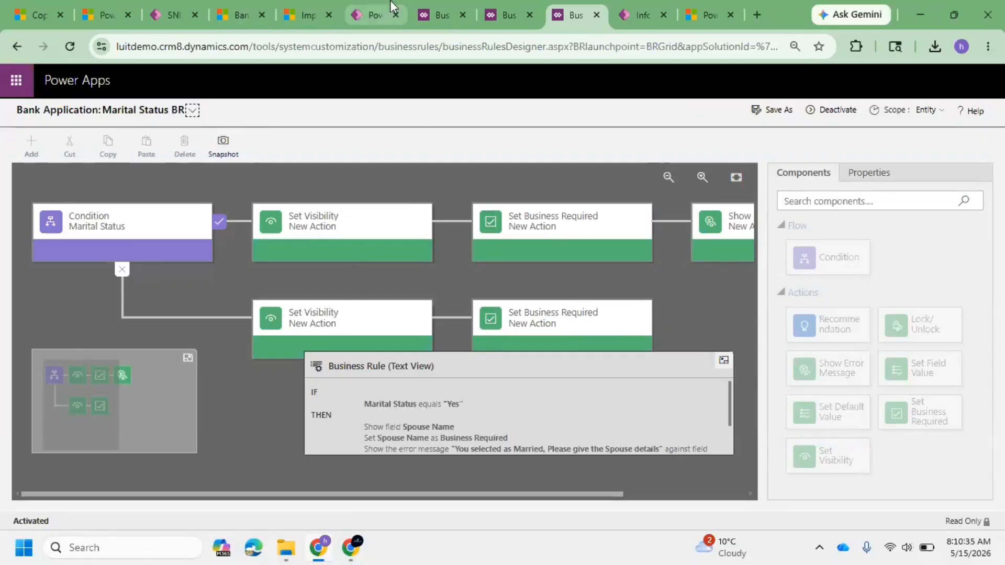
# Step: Dismiss the business rule creation notice and publish all customizations
pyautogui.click(374, 14)
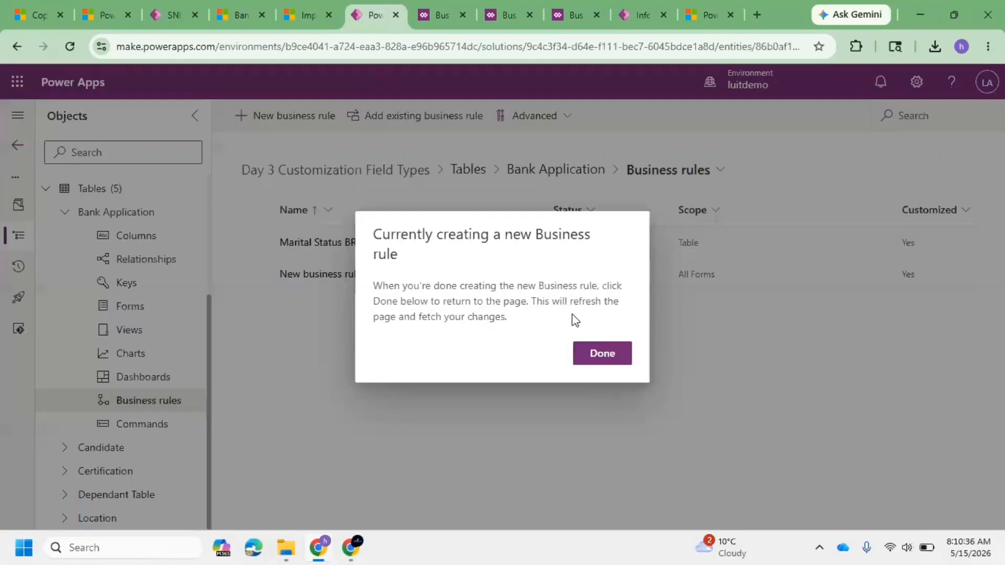
pyautogui.click(601, 353)
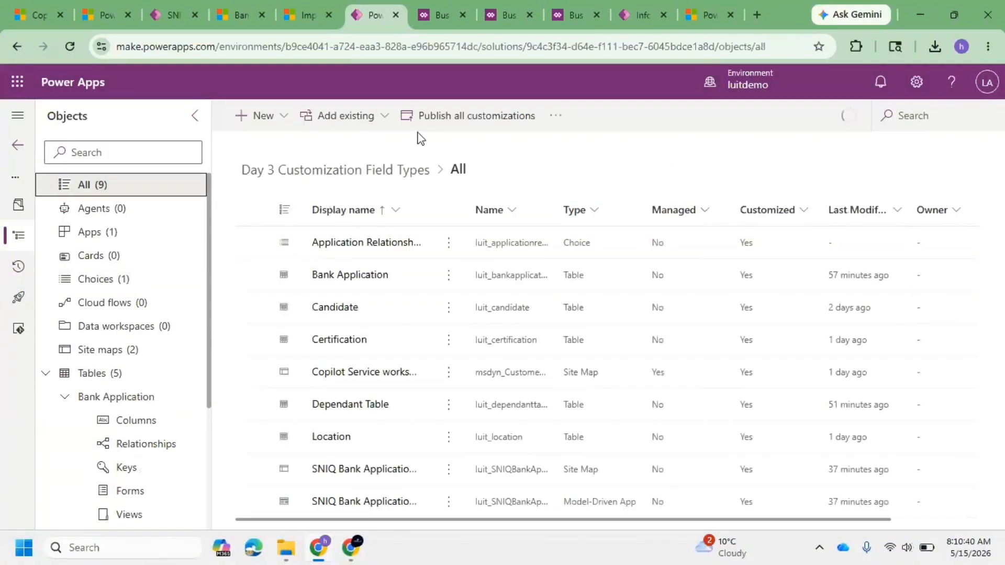
pyautogui.click(453, 119)
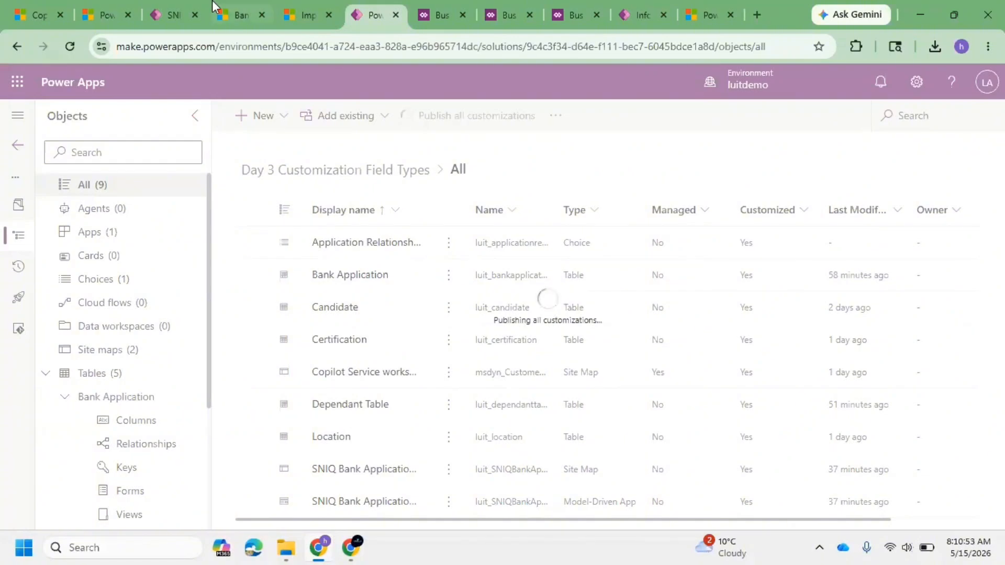
pyautogui.click(329, 15)
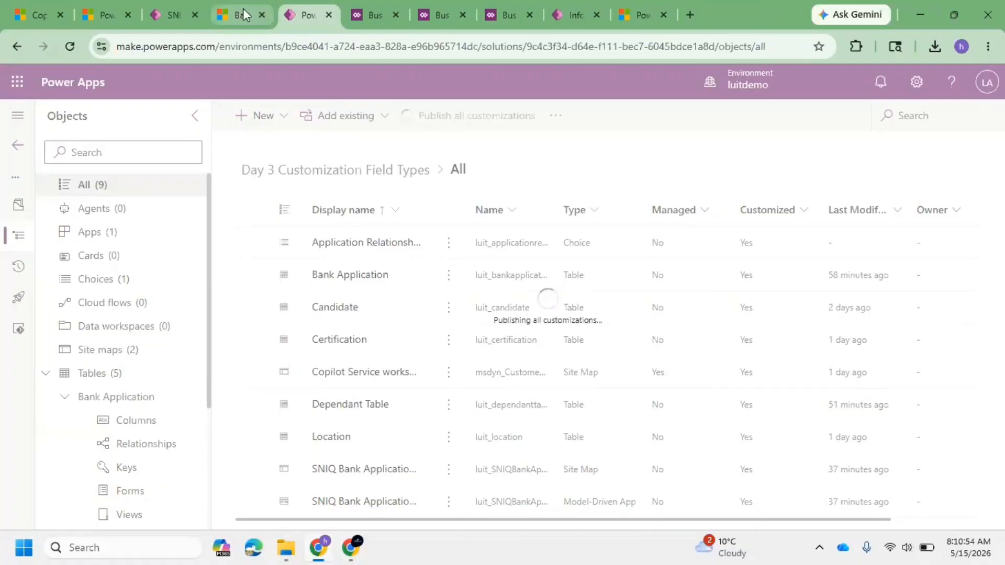
pyautogui.click(244, 14)
pyautogui.click(364, 5)
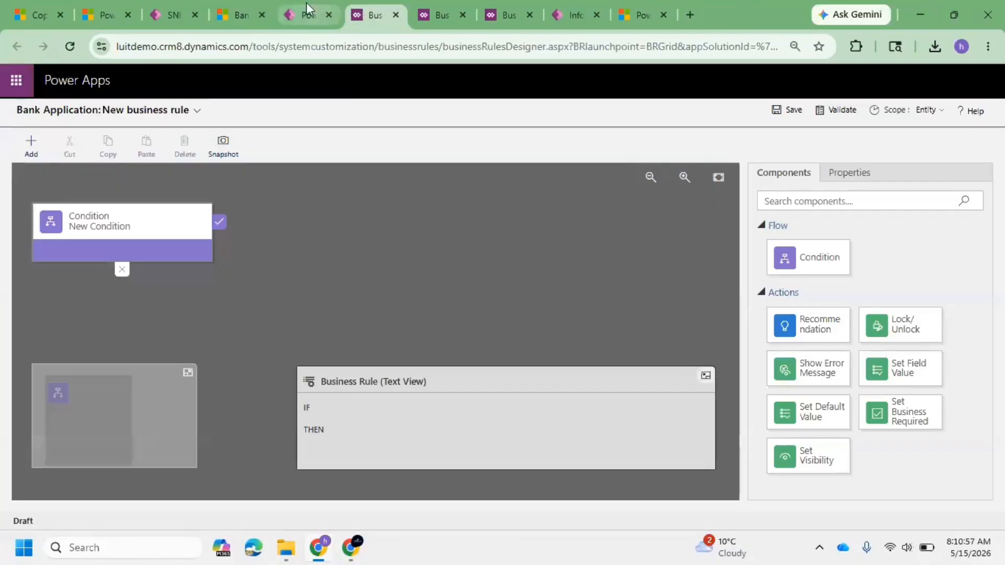
pyautogui.click(306, 3)
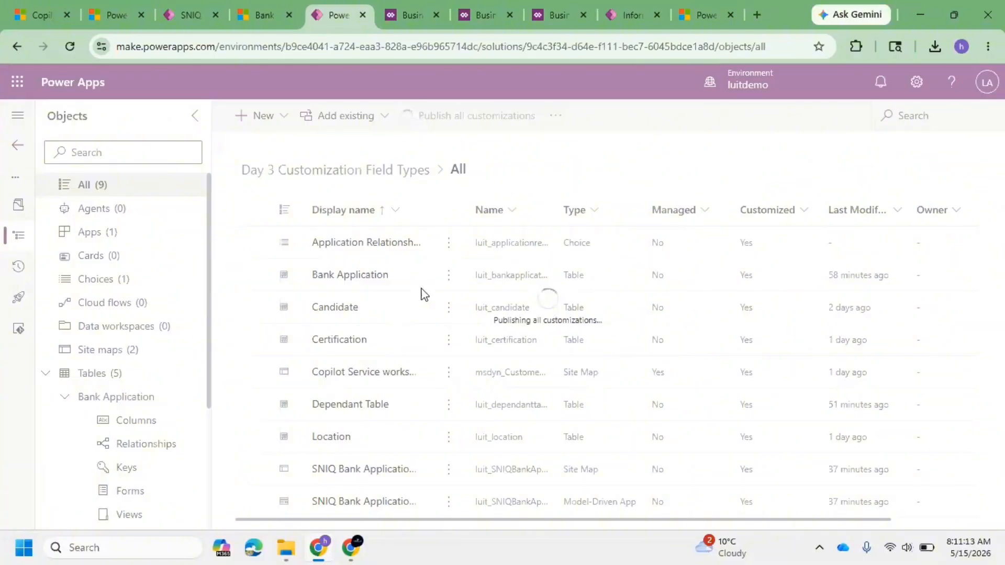
pyautogui.click(260, 3)
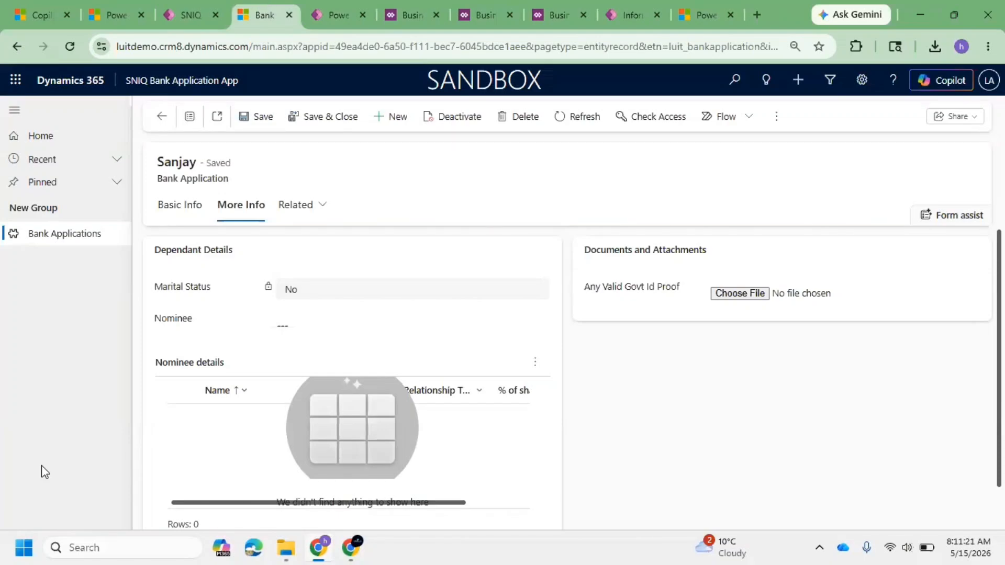
pyautogui.click(337, 15)
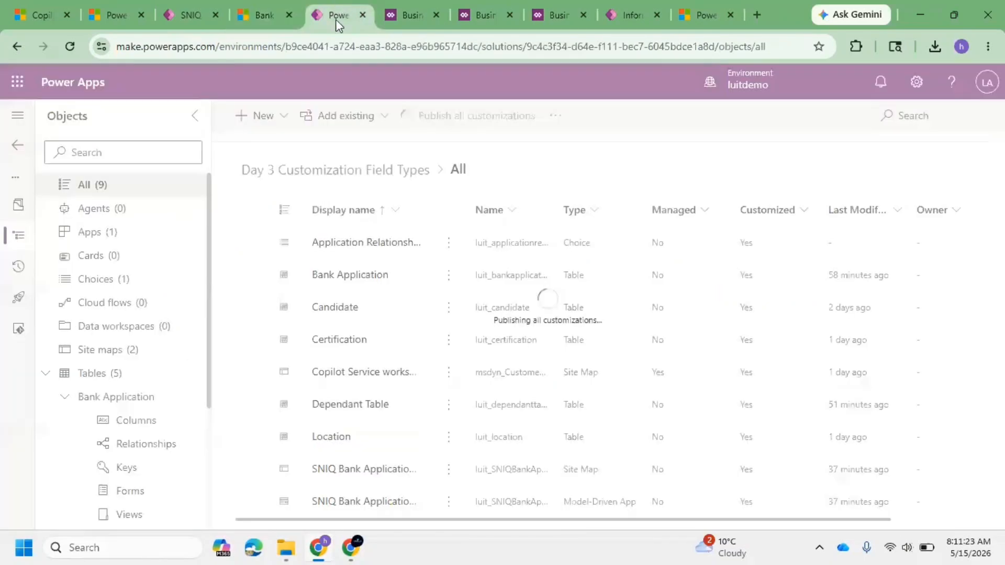
pyautogui.click(262, 15)
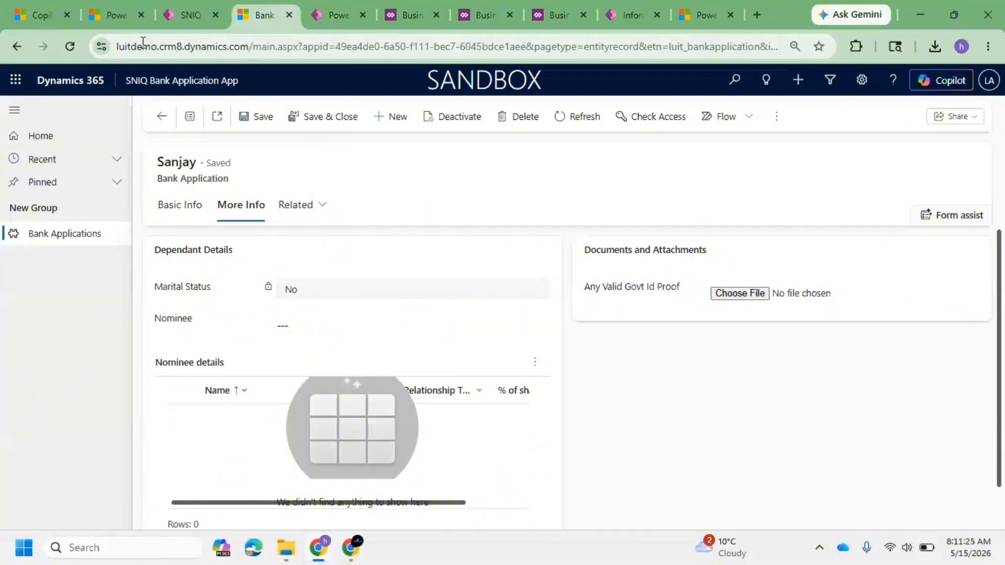
# Step: Reload the app and start a new Bank Application record with applicant name Applicant#2
pyautogui.press('F5')
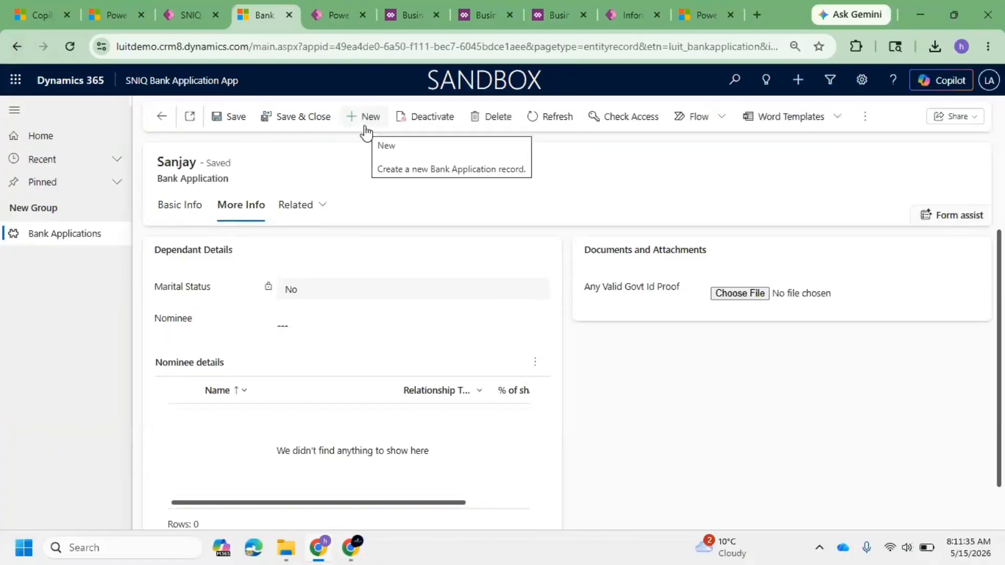
pyautogui.click(365, 127)
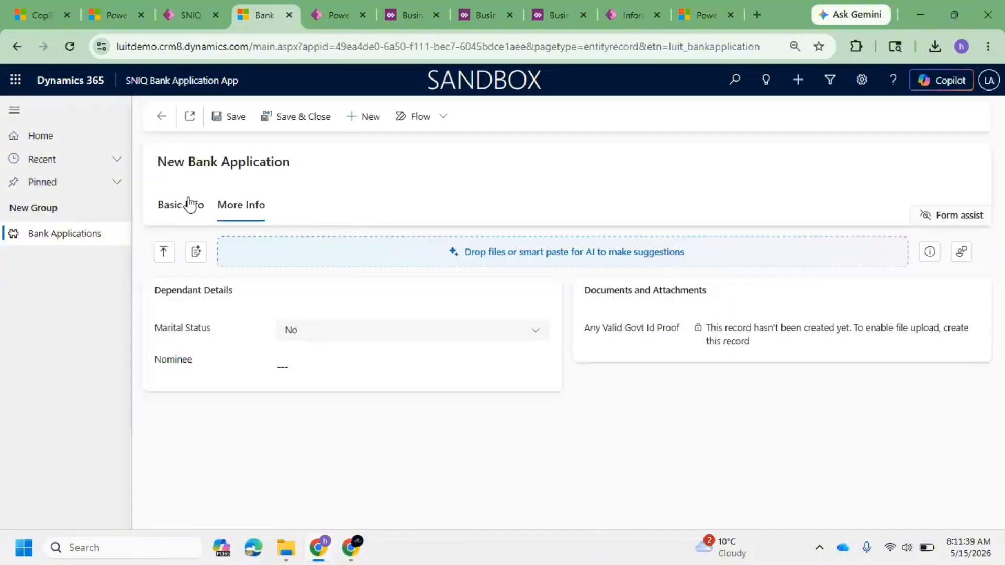
pyautogui.click(194, 206)
pyautogui.click(313, 308)
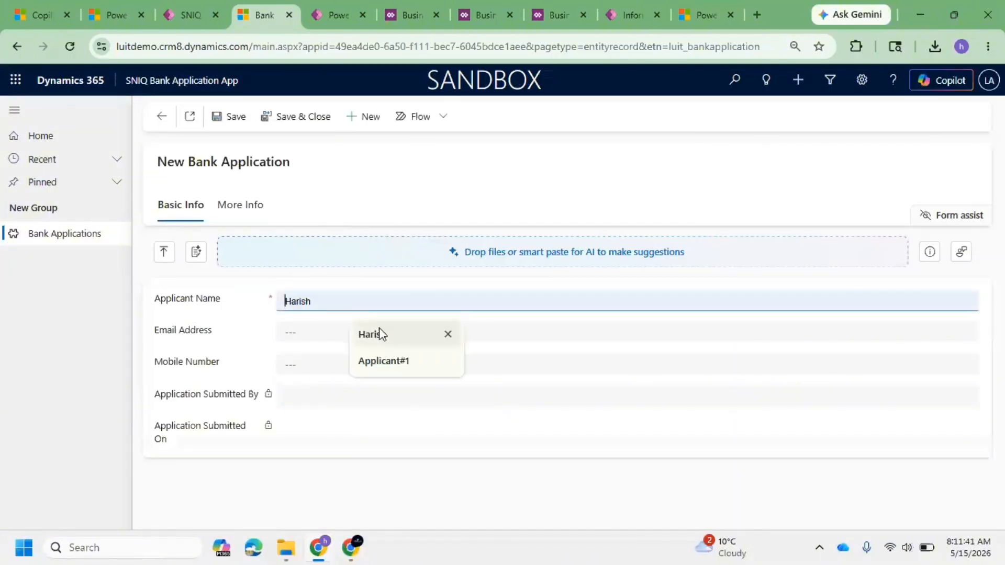
pyautogui.click(400, 356)
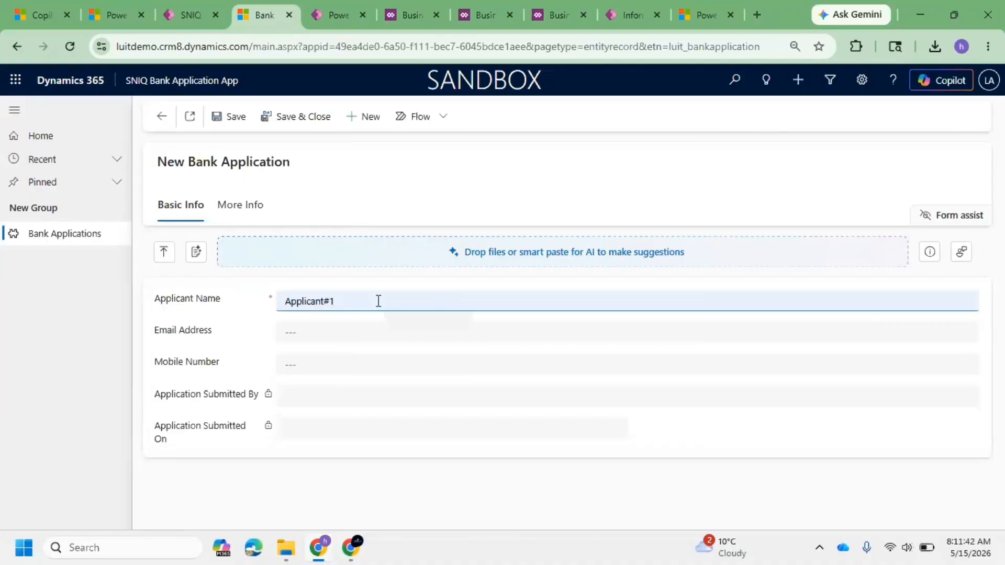
pyautogui.press('BackSpace')
pyautogui.write('2')
# Step: Fill in the applicant's email address and mobile number on the new record
pyautogui.click(296, 332)
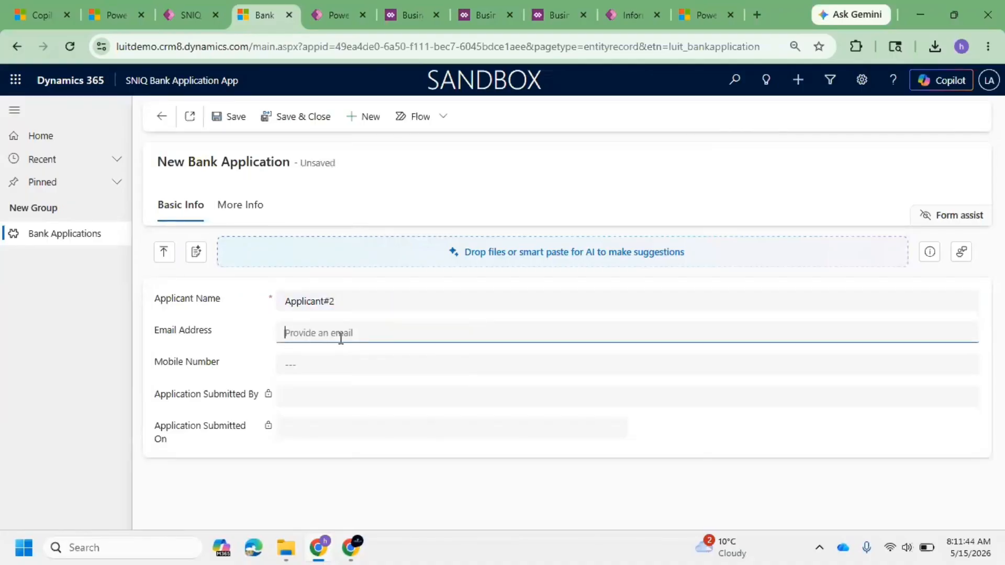
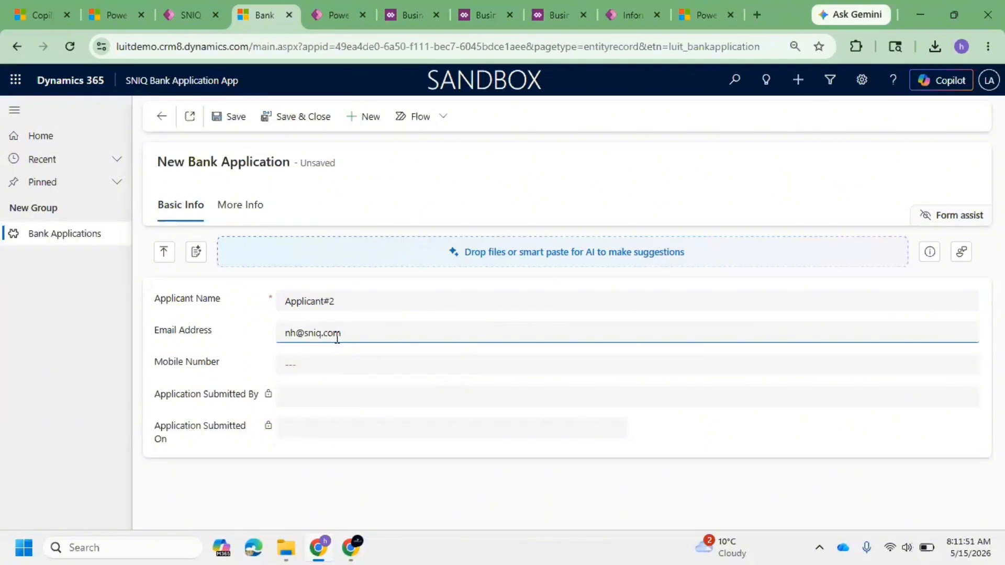
pyautogui.click(299, 360)
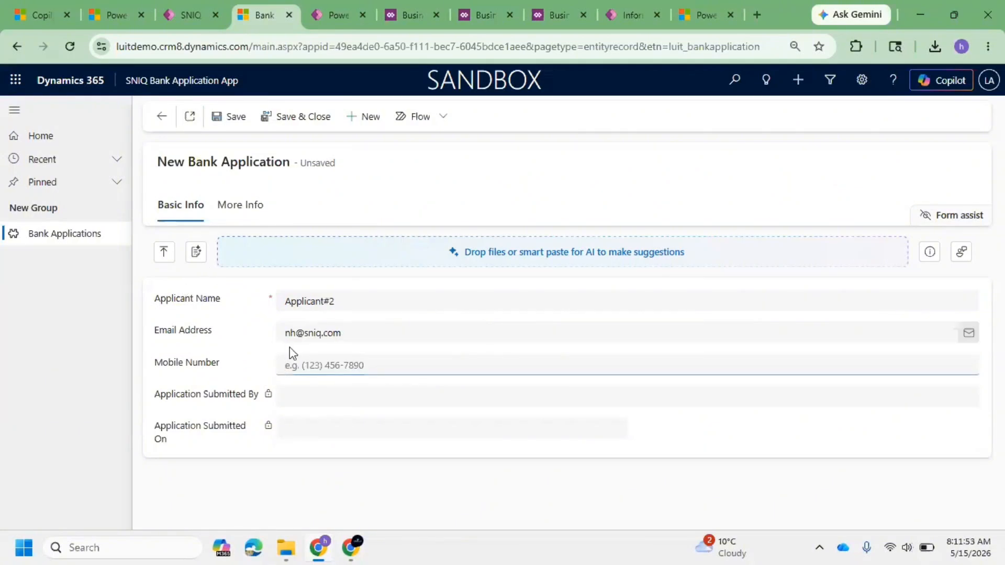
pyautogui.write('98765433210')
# Step: Set Marital Status to Yes and try saving the record with Spouse Name left empty
pyautogui.click(239, 212)
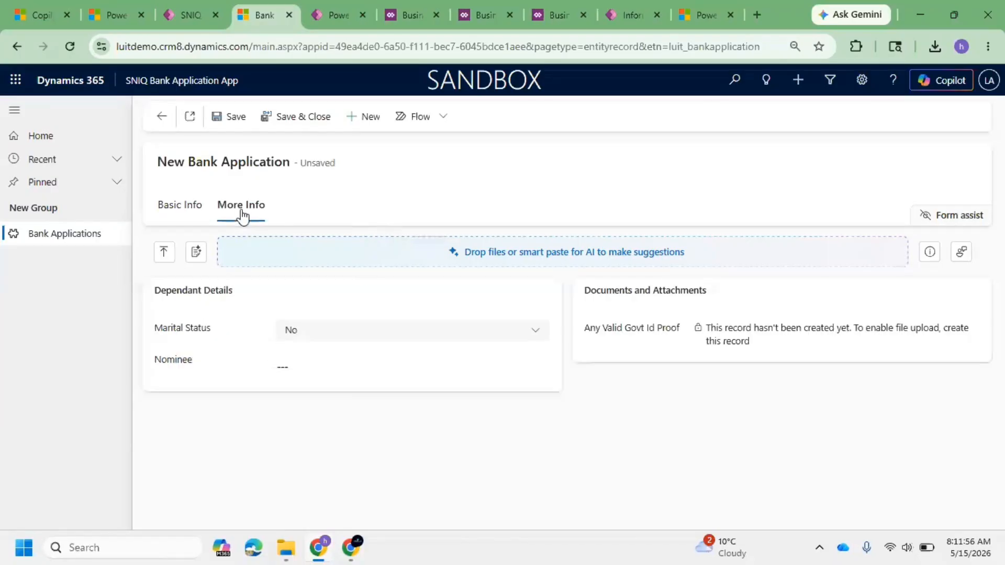
pyautogui.click(345, 329)
pyautogui.click(331, 377)
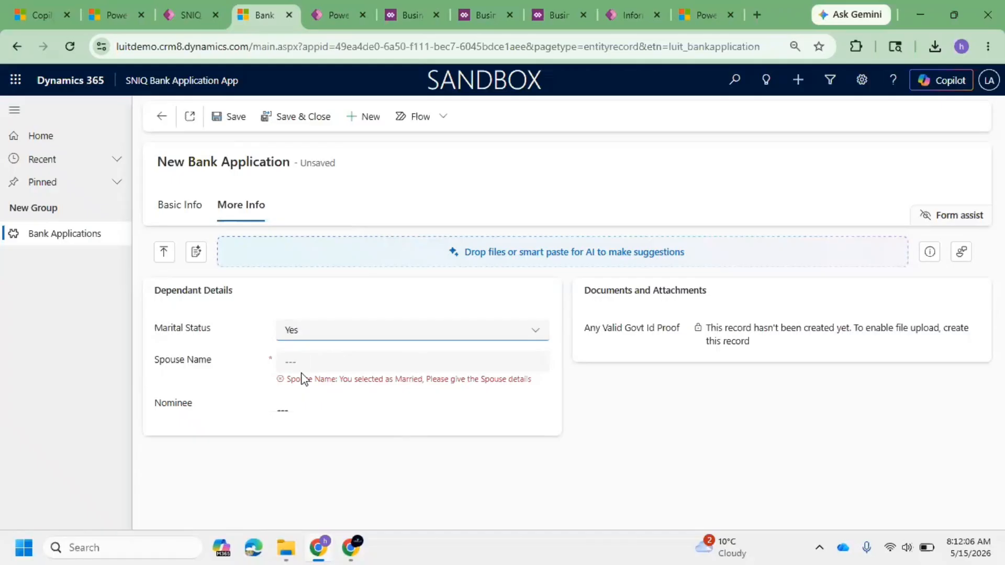
pyautogui.moveTo(339, 382); pyautogui.dragTo(523, 385)
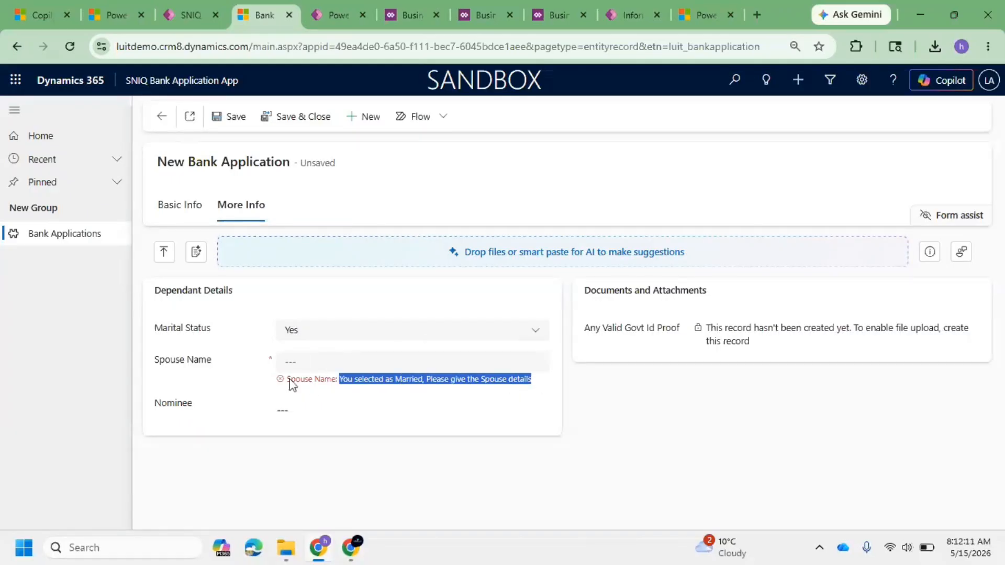
pyautogui.click(331, 362)
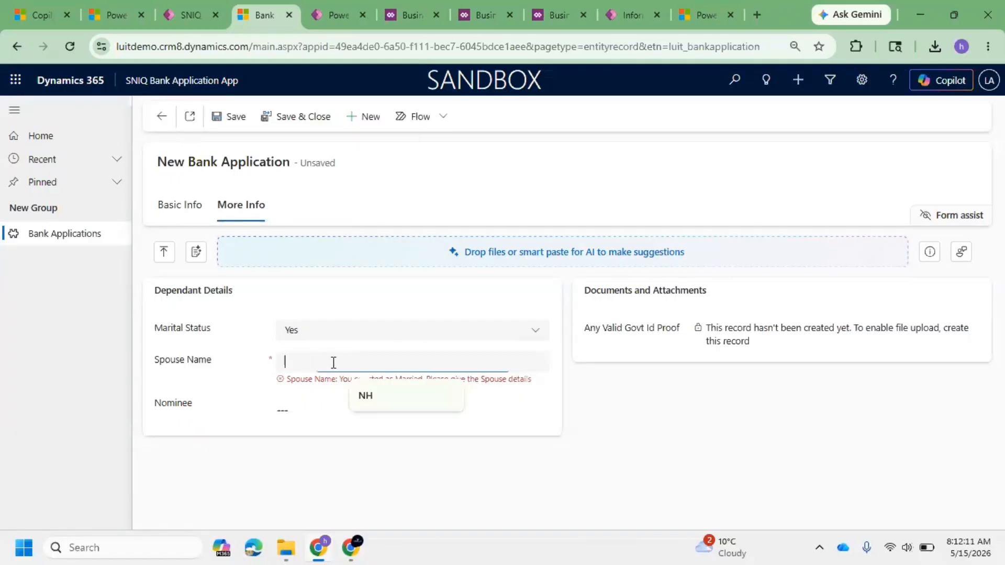
pyautogui.click(230, 117)
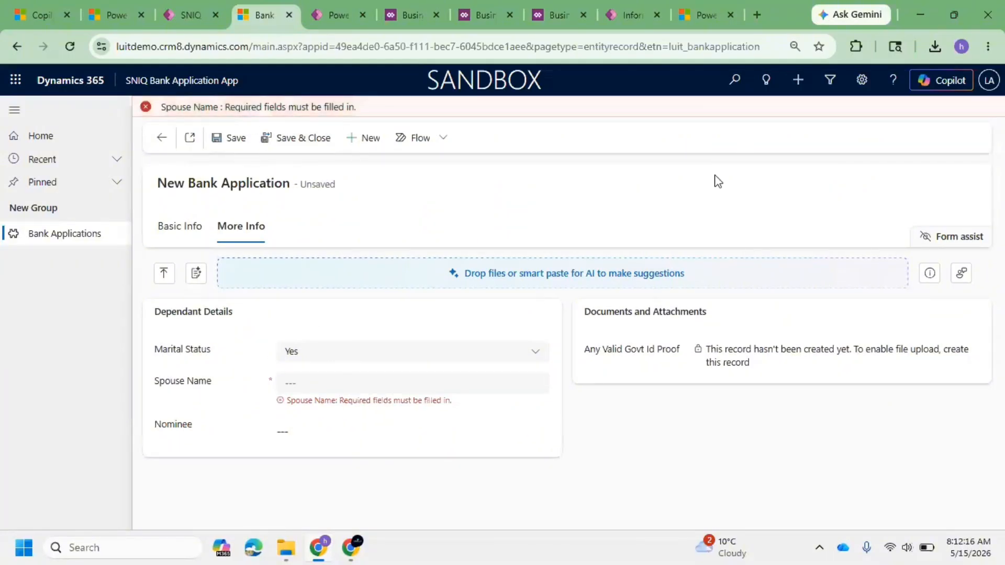
# Step: Enter the spouse's name in Spouse Name and try saving the record again
pyautogui.click(314, 375)
pyautogui.click(366, 417)
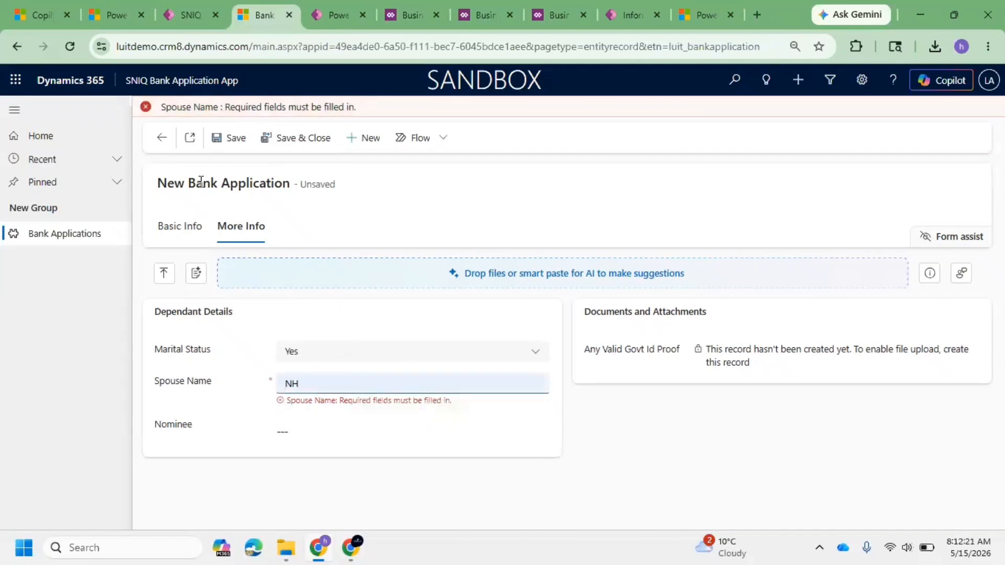
pyautogui.click(229, 138)
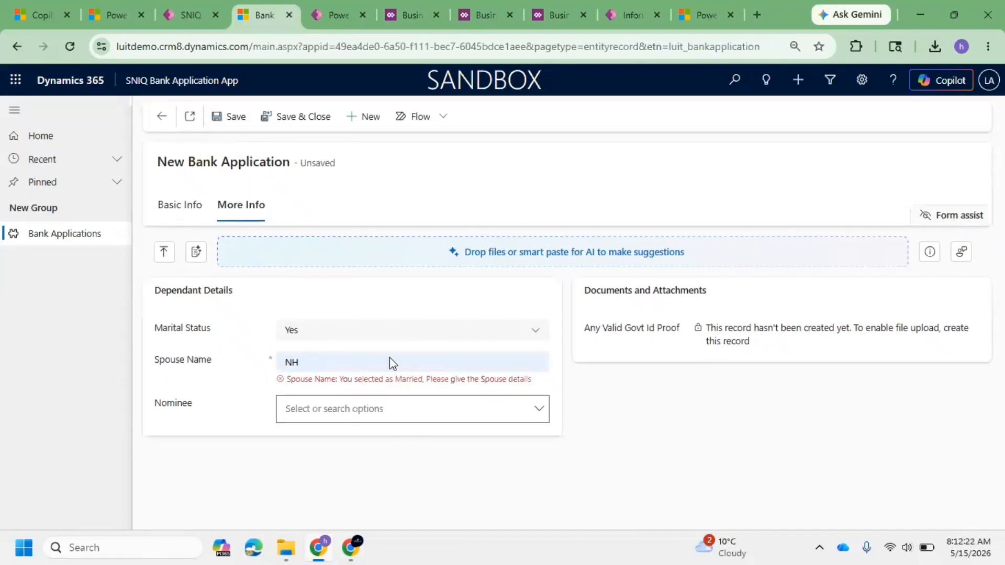
pyautogui.click(226, 117)
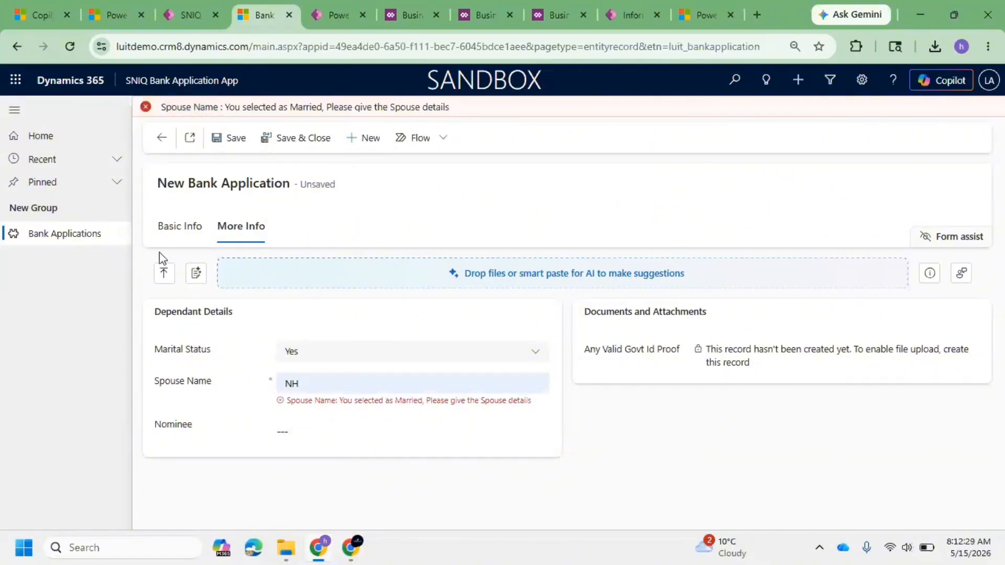
# Step: Switch Marital Status to No and back to Yes, then try saving the application again
pyautogui.moveTo(312, 385); pyautogui.dragTo(265, 387)
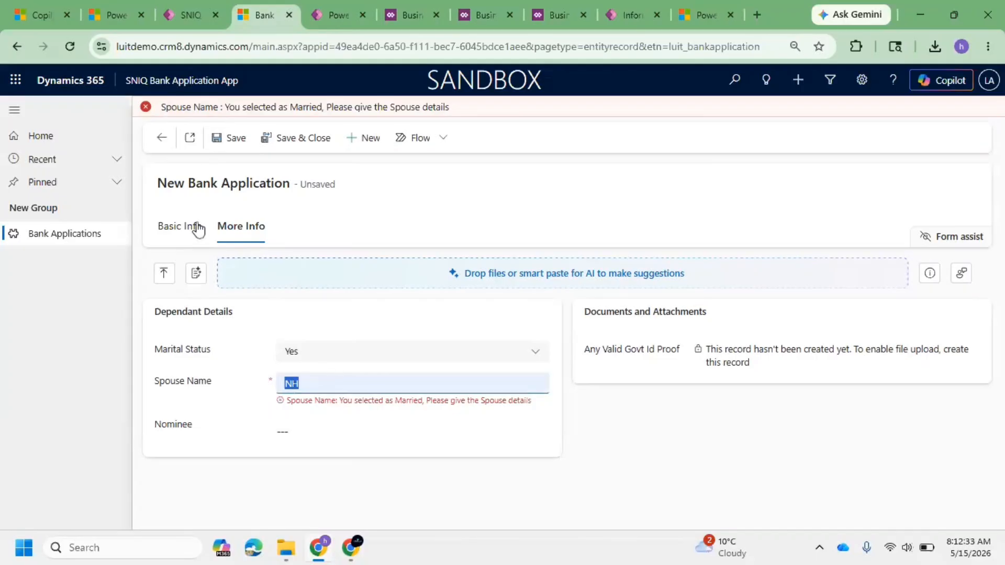
pyautogui.click(333, 375)
pyautogui.doubleClick(338, 385)
pyautogui.click(339, 358)
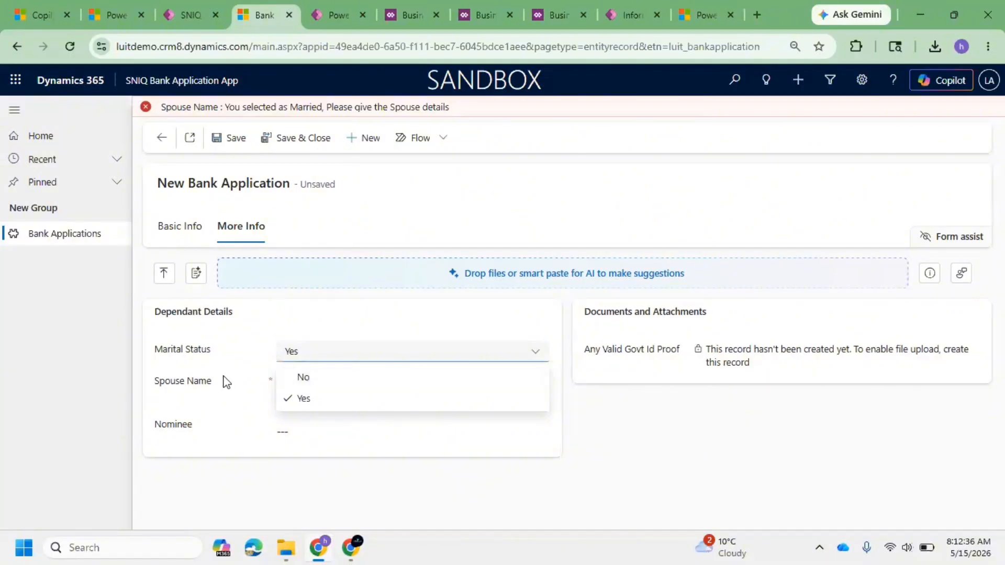
pyautogui.click(310, 386)
pyautogui.moveTo(309, 385); pyautogui.dragTo(341, 372)
pyautogui.click(337, 372)
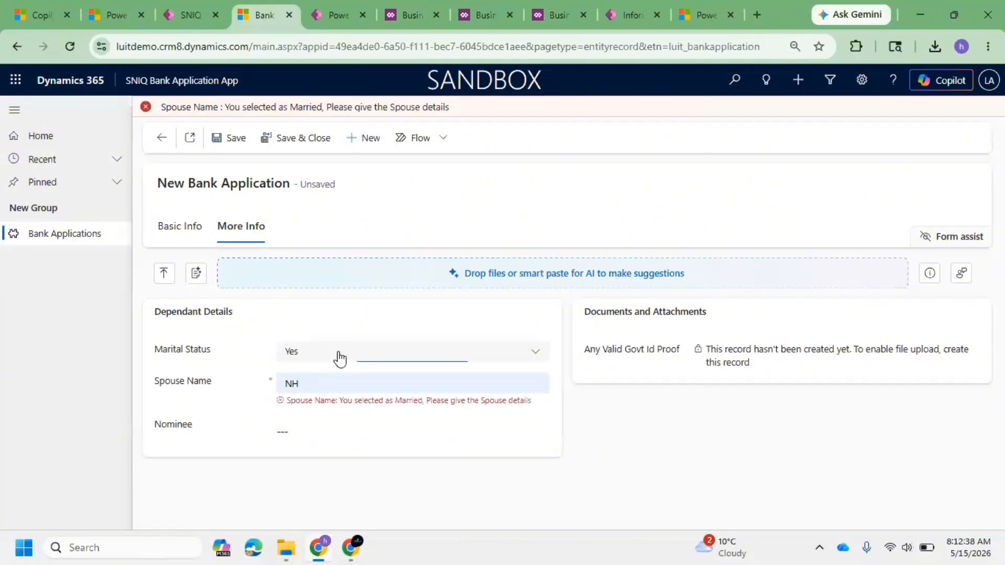
pyautogui.click(340, 359)
pyautogui.click(339, 387)
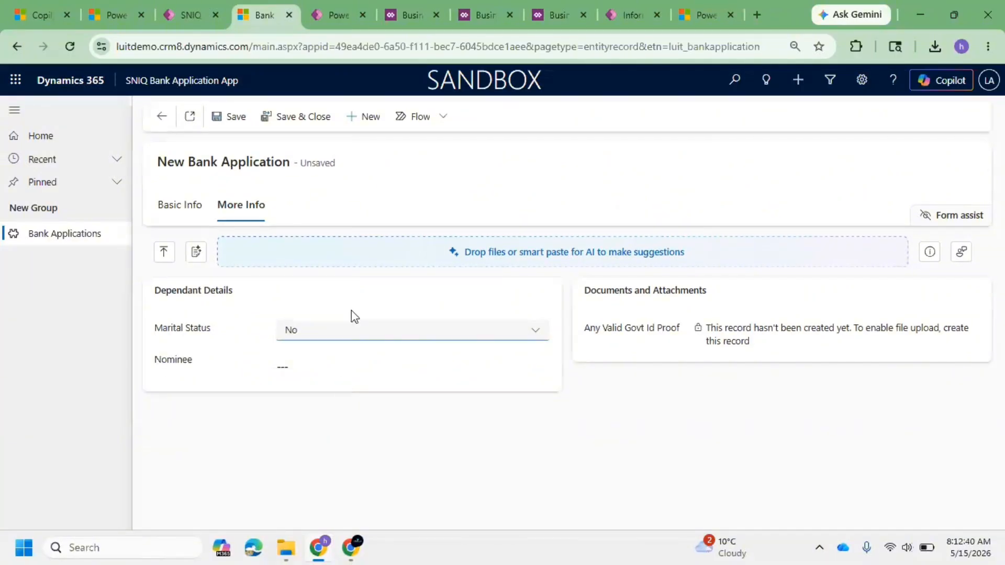
pyautogui.click(321, 330)
pyautogui.click(325, 378)
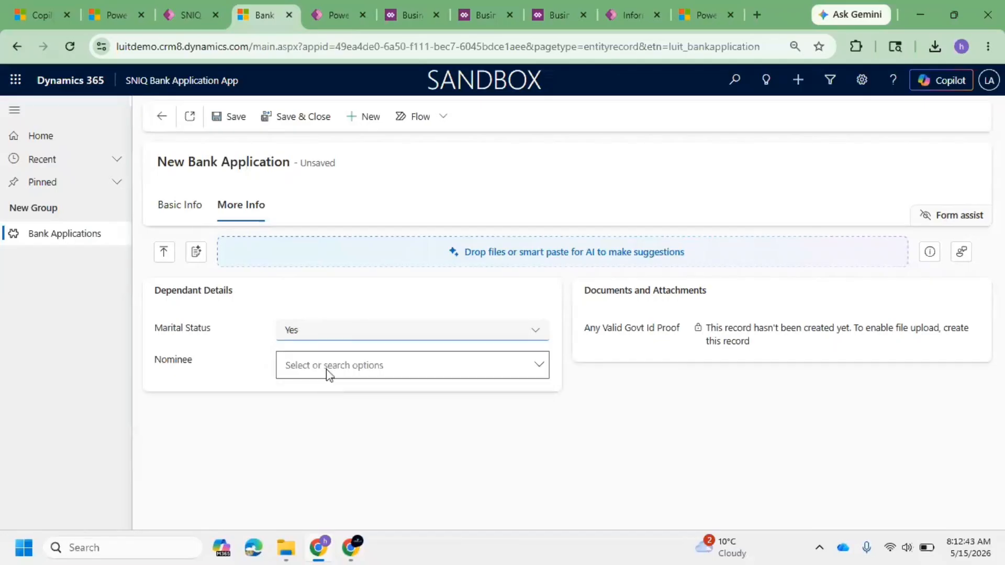
pyautogui.click(225, 120)
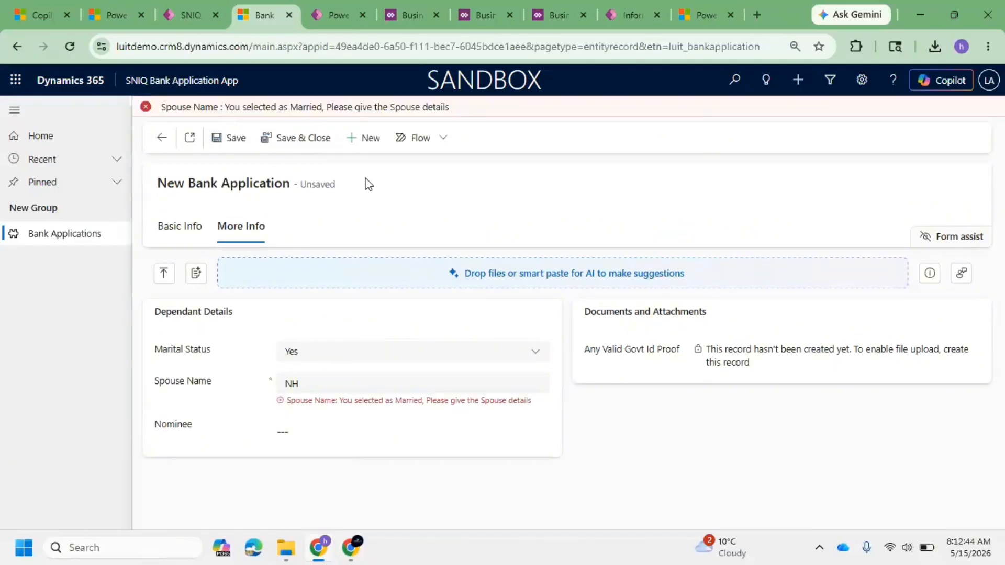
pyautogui.click(398, 4)
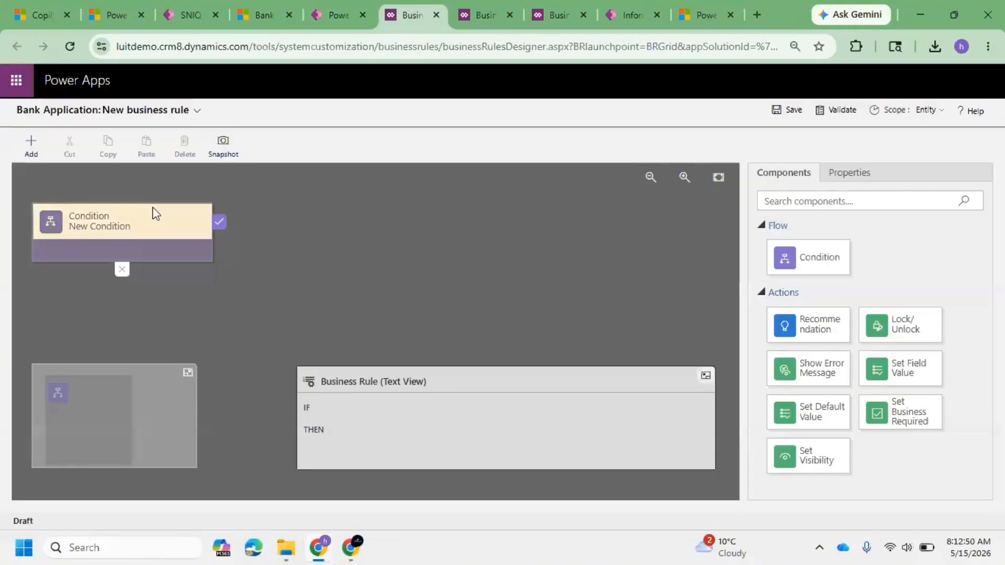
pyautogui.click(30, 144)
pyautogui.click(29, 140)
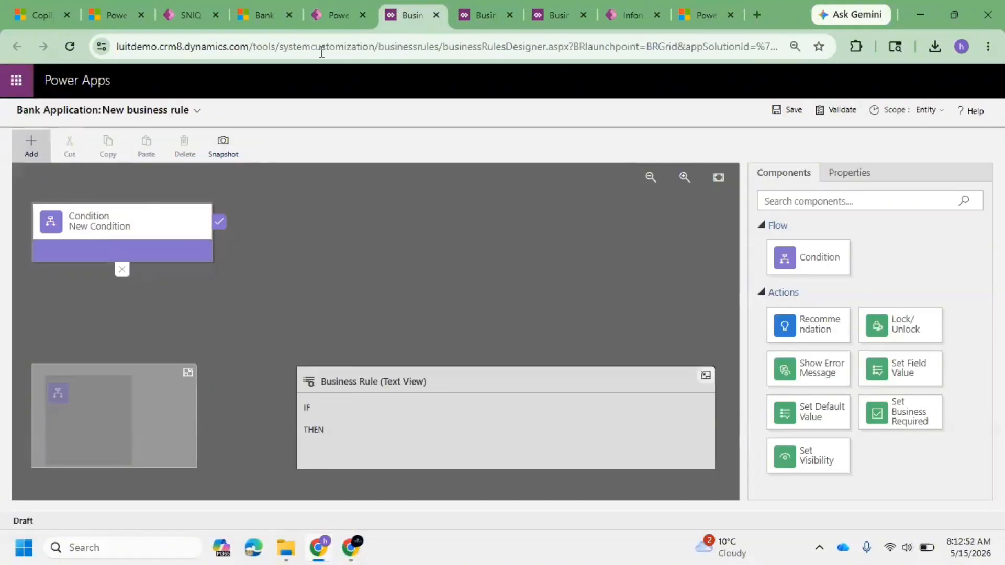
pyautogui.click(339, 15)
pyautogui.click(417, 14)
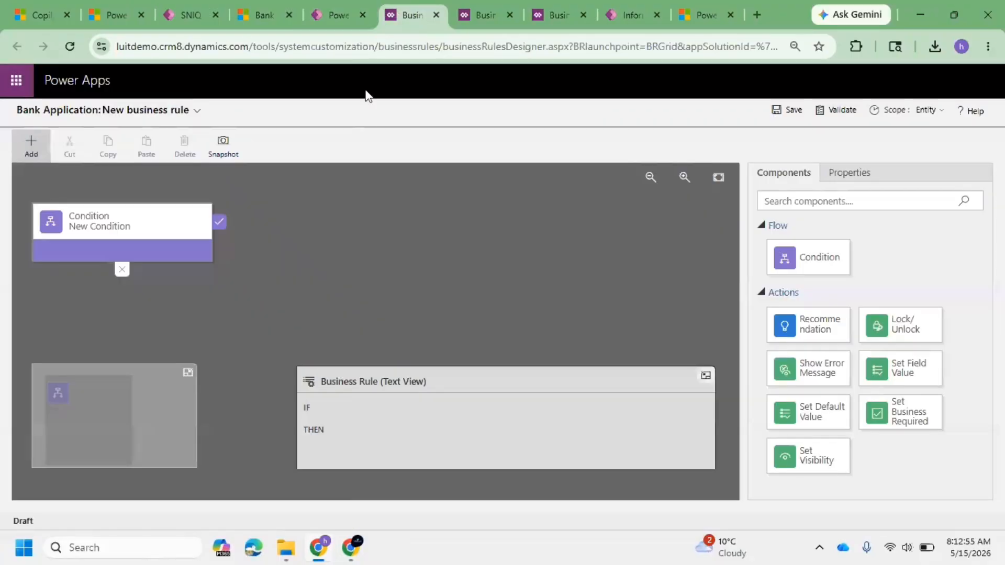
pyautogui.hotkey('ctrl', 'Tab')
pyautogui.click(413, 15)
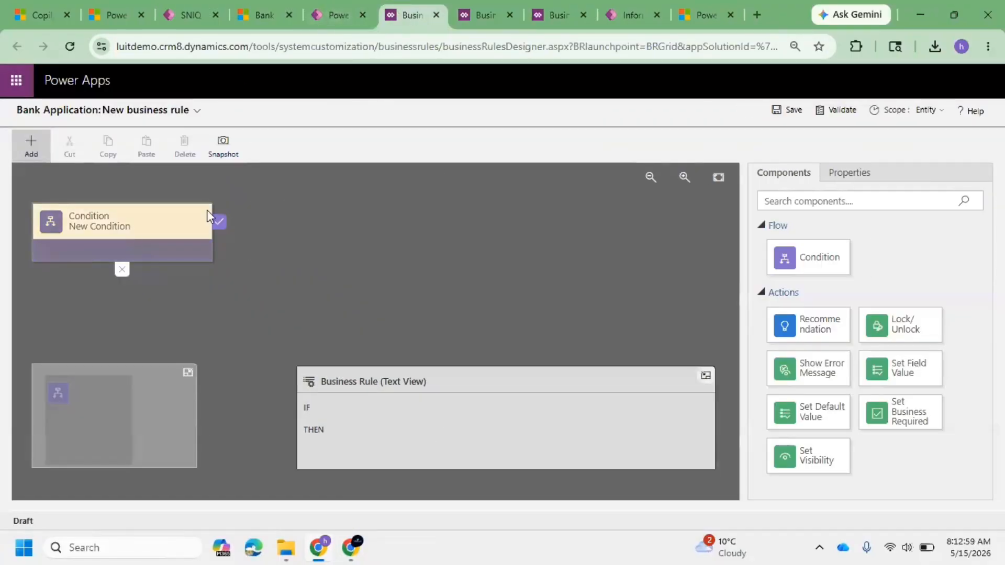
pyautogui.click(331, 7)
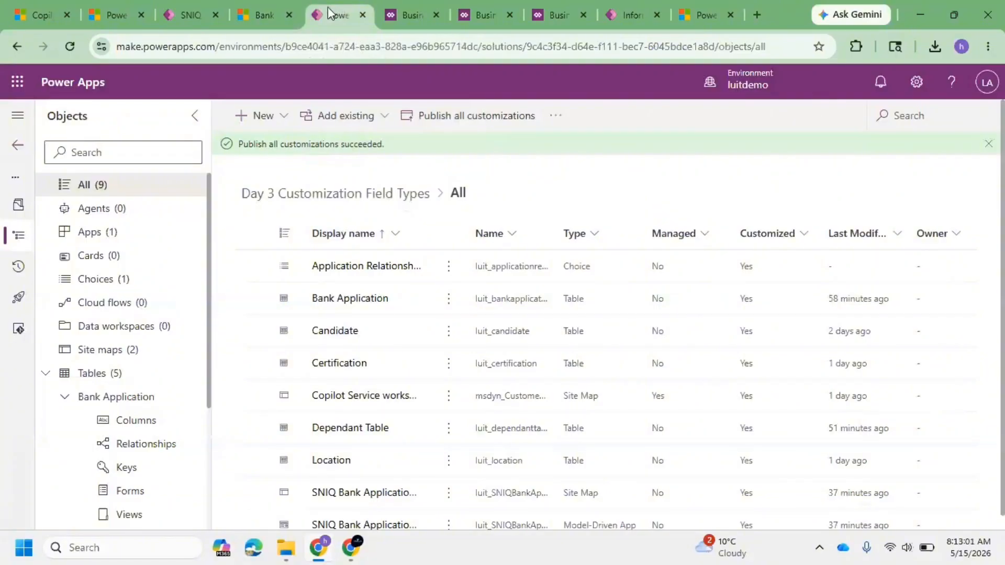
# Step: Open the Commands list of the Bank Application table in the solution
pyautogui.scroll(-4, 95, 293)
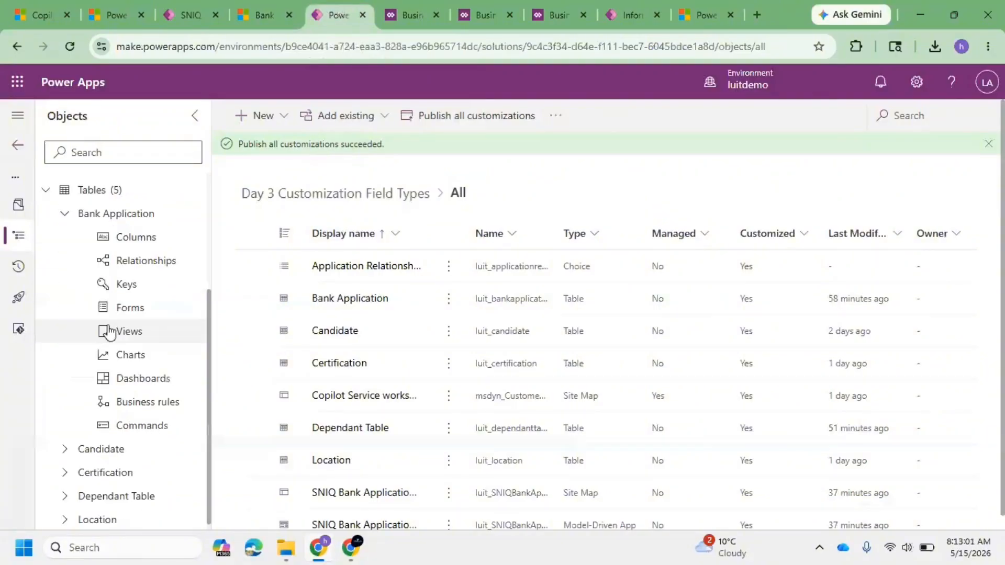
pyautogui.click(139, 425)
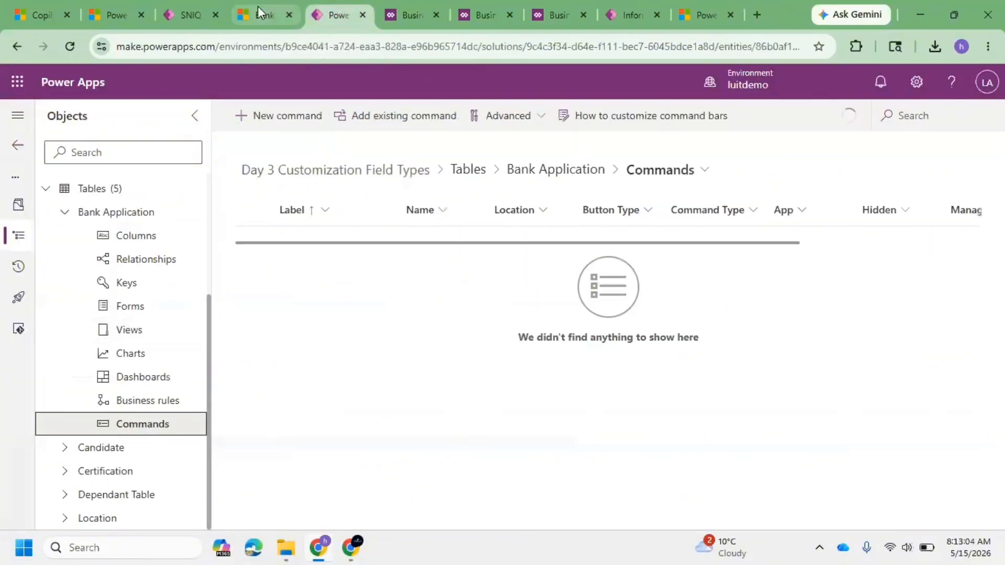
pyautogui.click(258, 8)
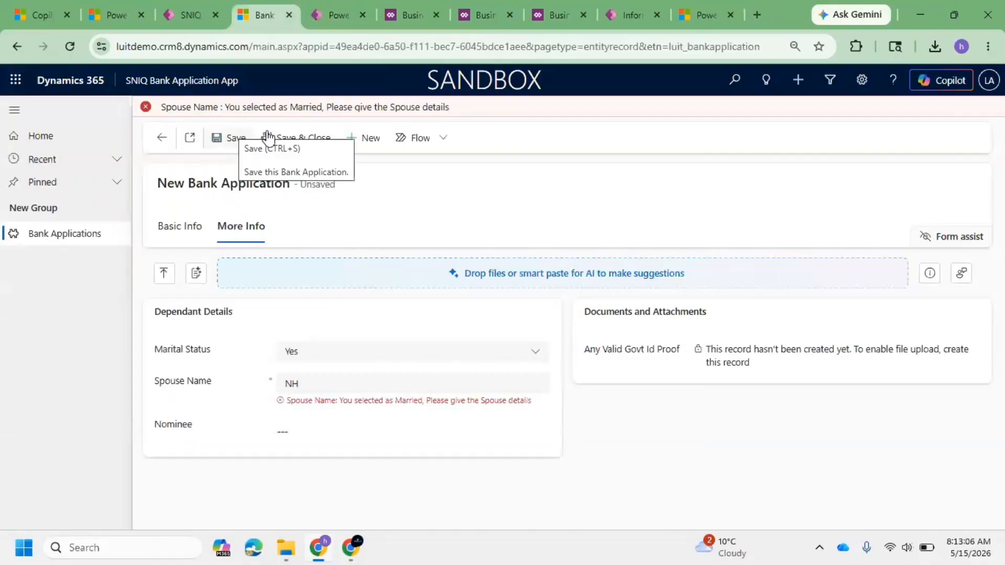
# Step: Leave the unsaved new application, choosing to save the changes and continue
pyautogui.click(162, 138)
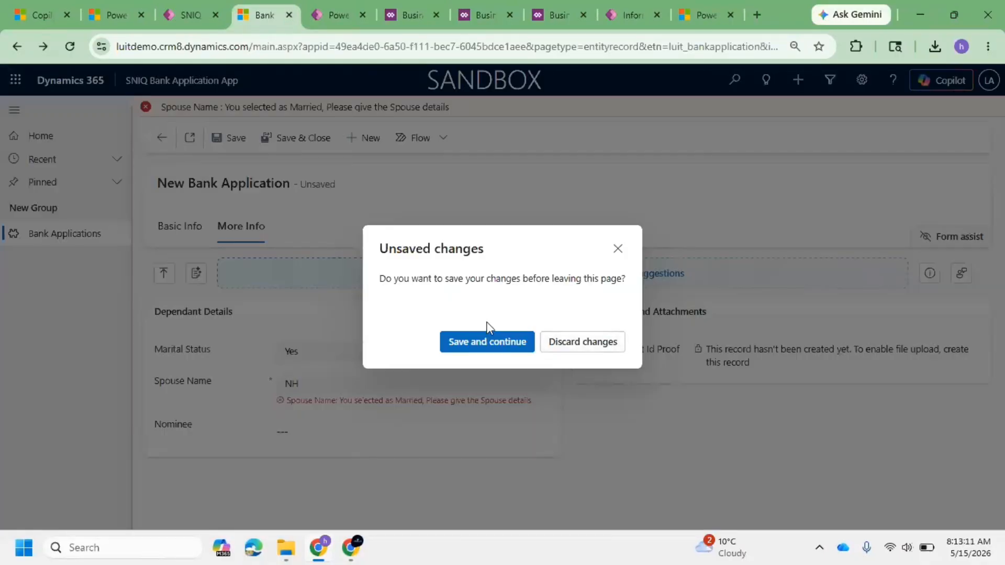
pyautogui.click(487, 341)
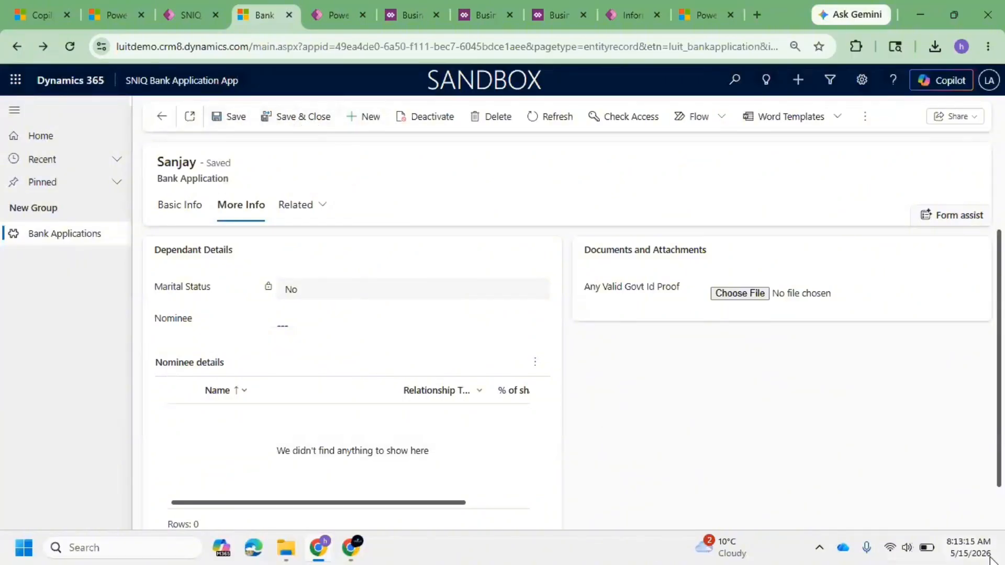
# Step: Start creating a new command for the Bank Application table's command bar in the solution
pyautogui.moveTo(990, 560)
pyautogui.click(341, 11)
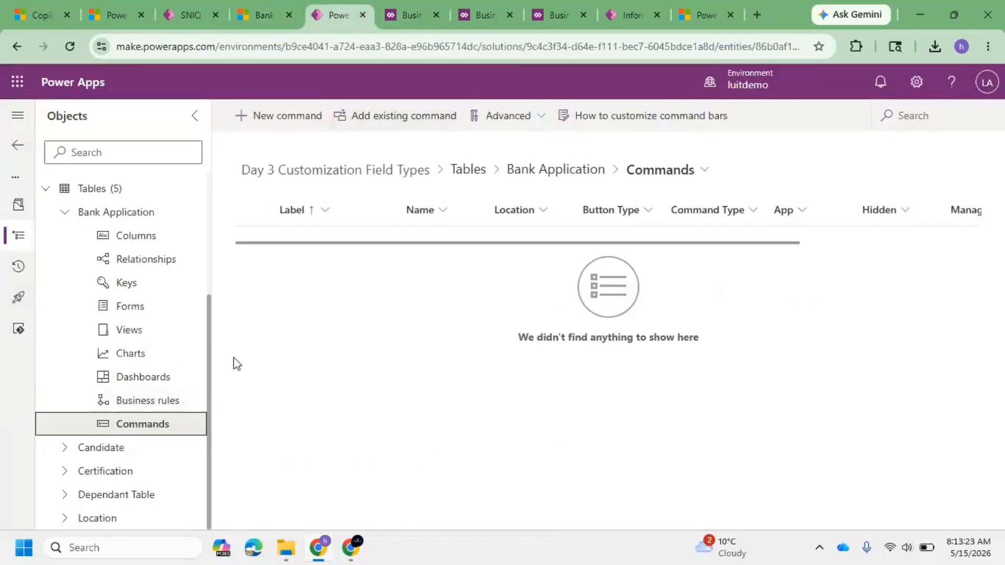
pyautogui.click(267, 114)
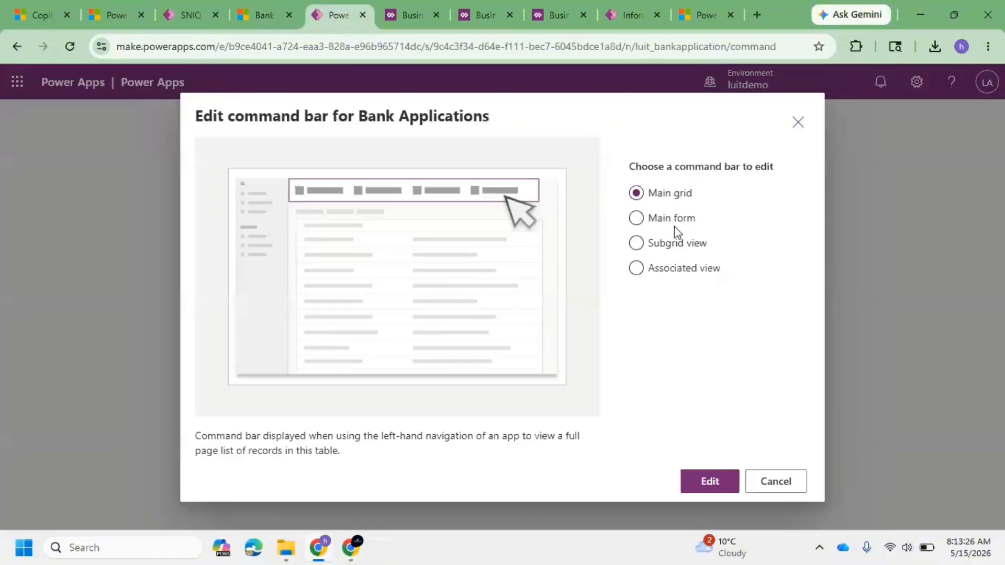
# Step: Return to the app's Bank Applications list and open the Applicant#1 record
pyautogui.click(263, 15)
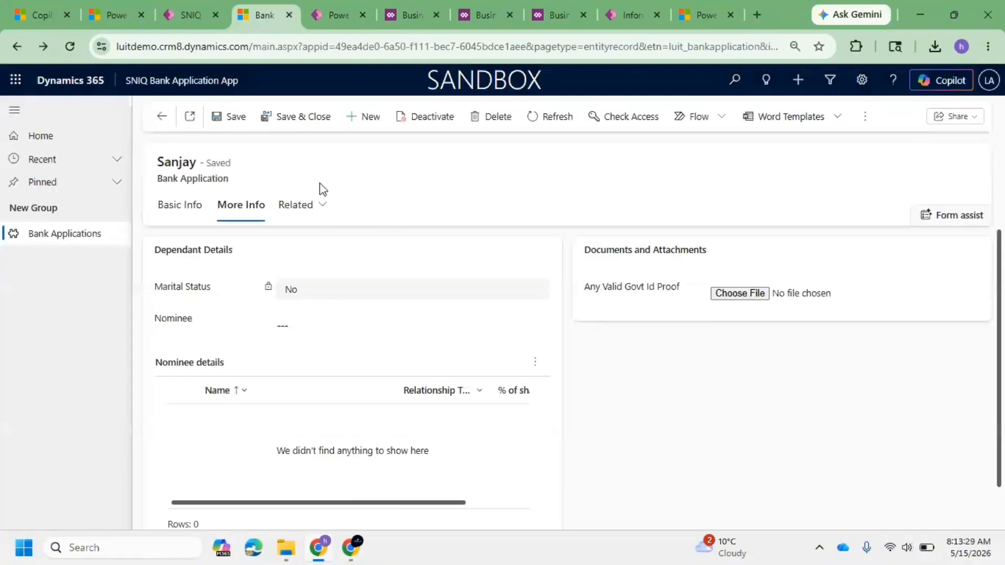
pyautogui.click(162, 116)
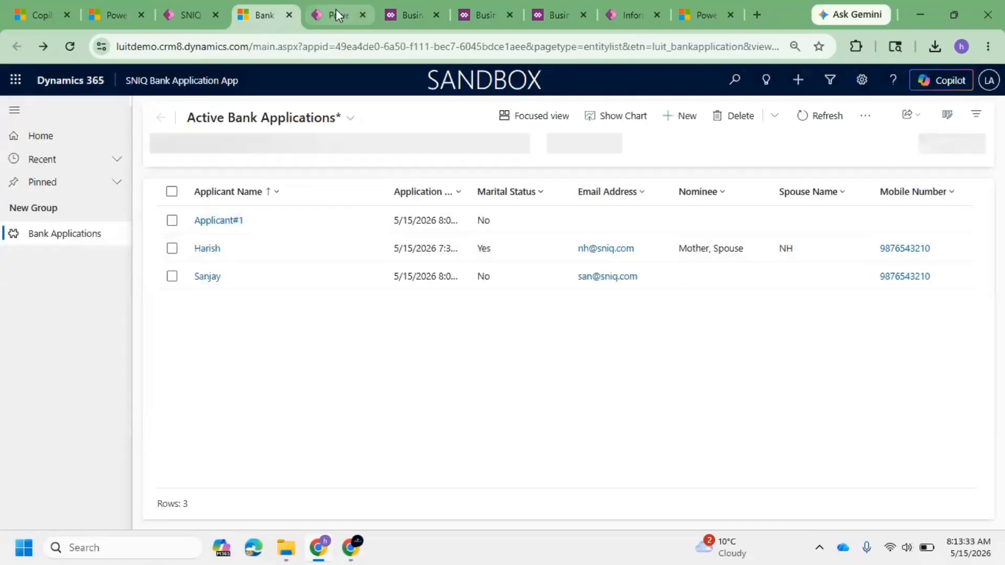
pyautogui.click(335, 13)
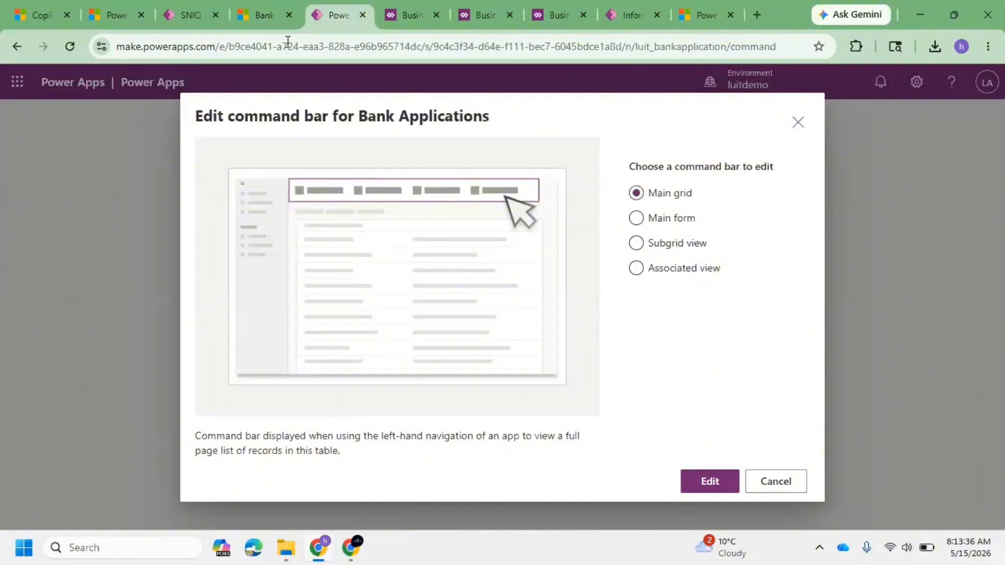
pyautogui.click(270, 17)
pyautogui.click(318, 219)
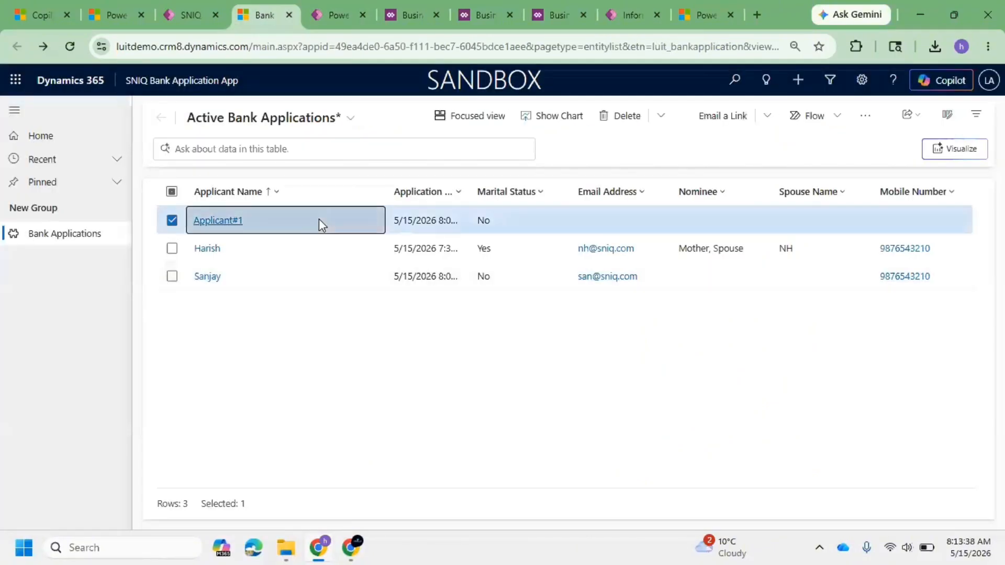
pyautogui.click(319, 219)
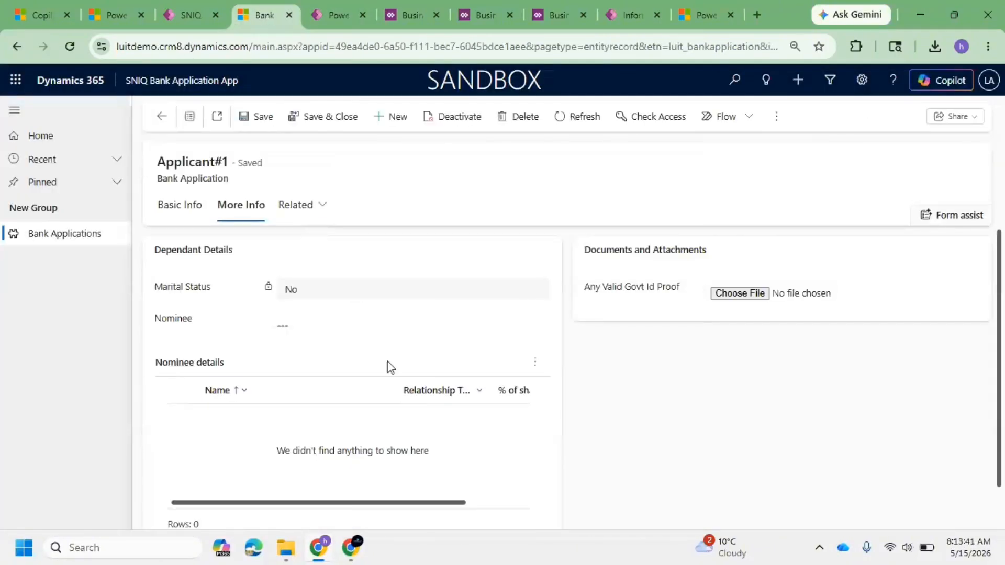
# Step: Inspect the Nominee details subgrid options and open the record's related Dependant Tables view
pyautogui.click(534, 362)
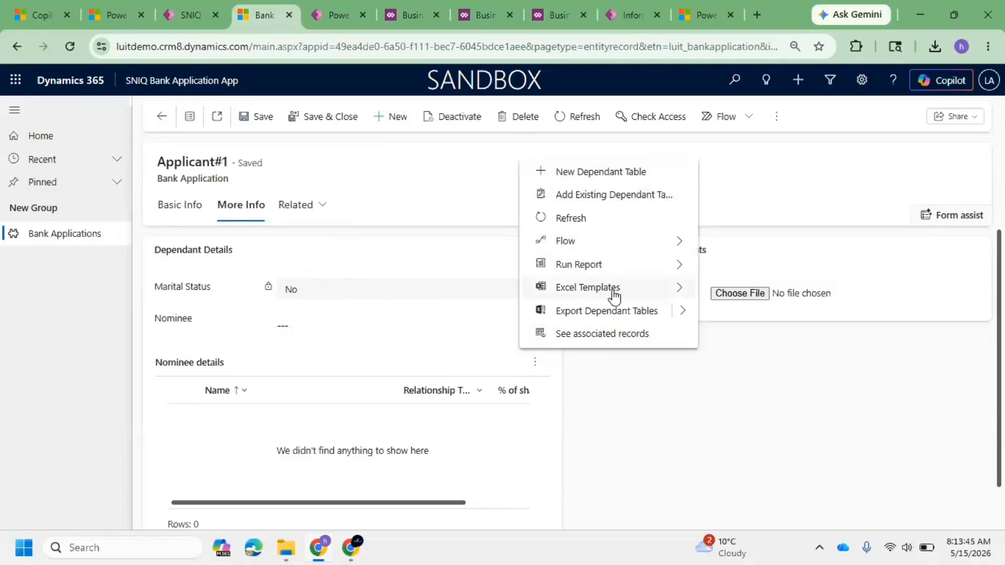
pyautogui.click(630, 443)
pyautogui.click(309, 206)
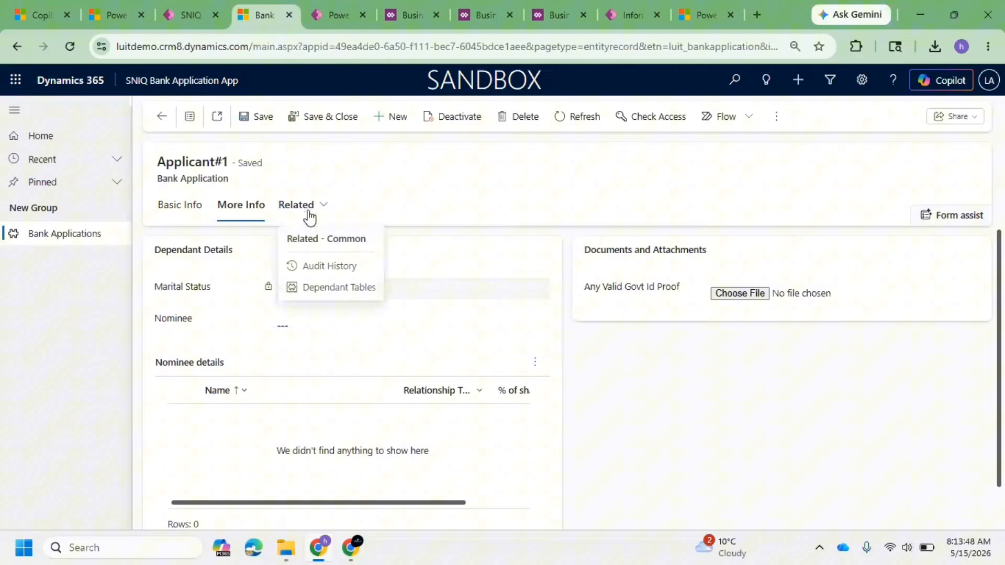
pyautogui.click(342, 287)
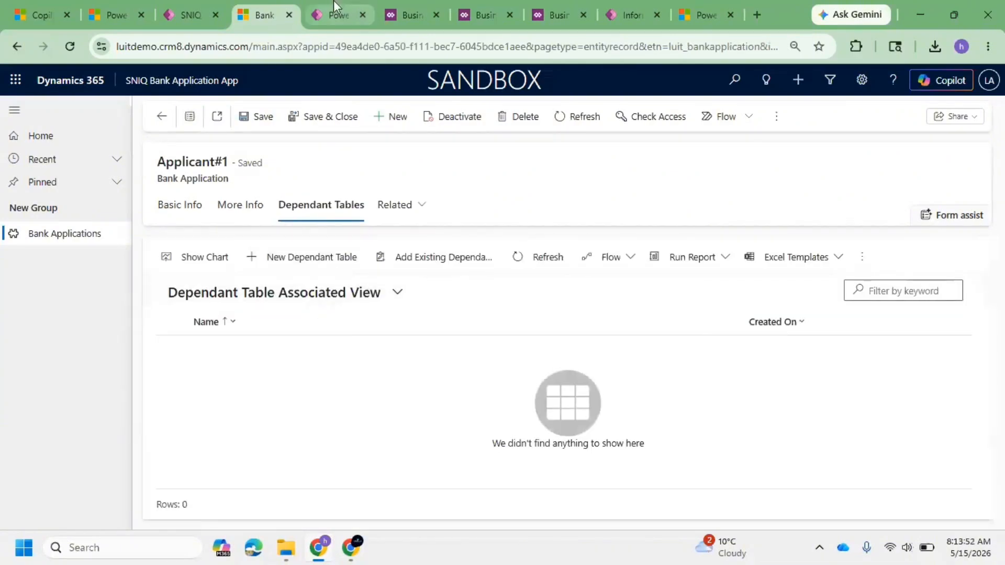
# Step: Choose to edit the Main form command bar for Bank Applications and dismiss the editing notice
pyautogui.click(337, 15)
pyautogui.click(683, 222)
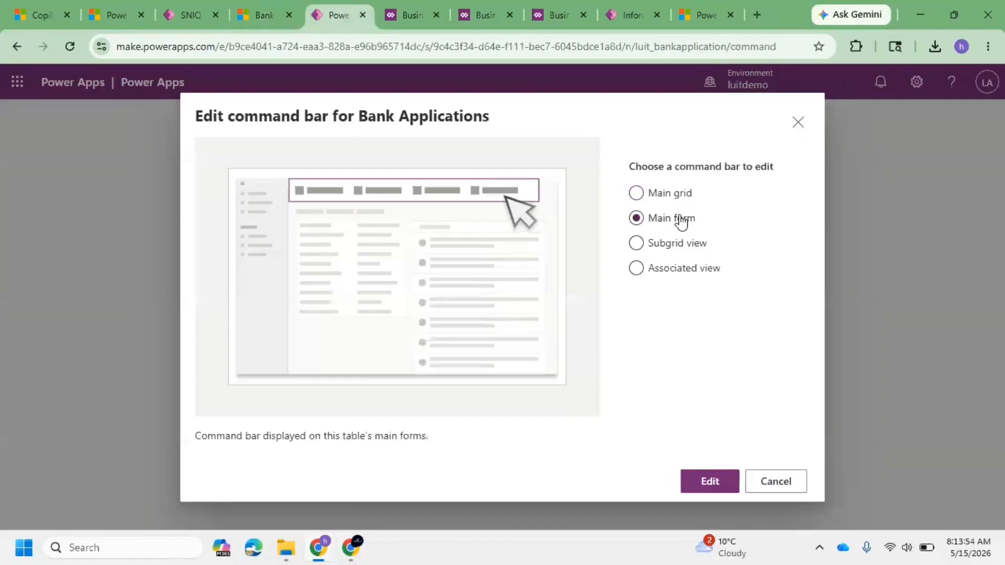
pyautogui.click(721, 488)
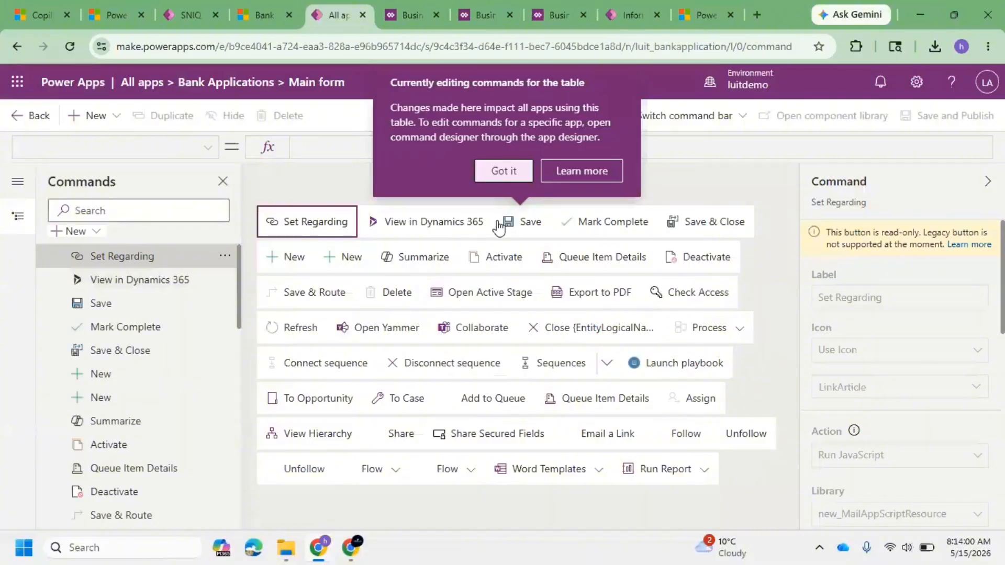
pyautogui.click(528, 172)
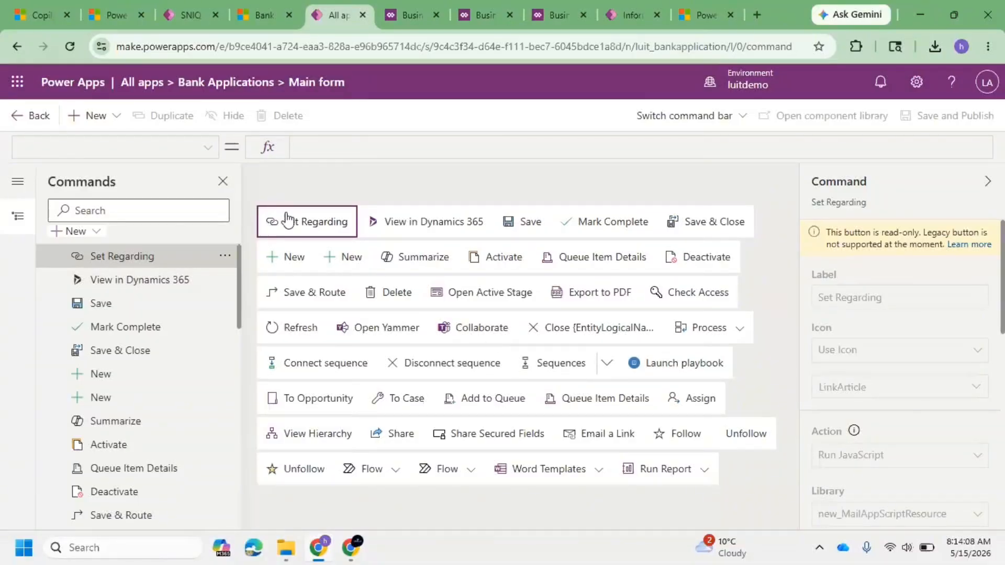
# Step: Add a new command to the main form command bar labelled Submit Applicaton to Manager
pyautogui.click(93, 115)
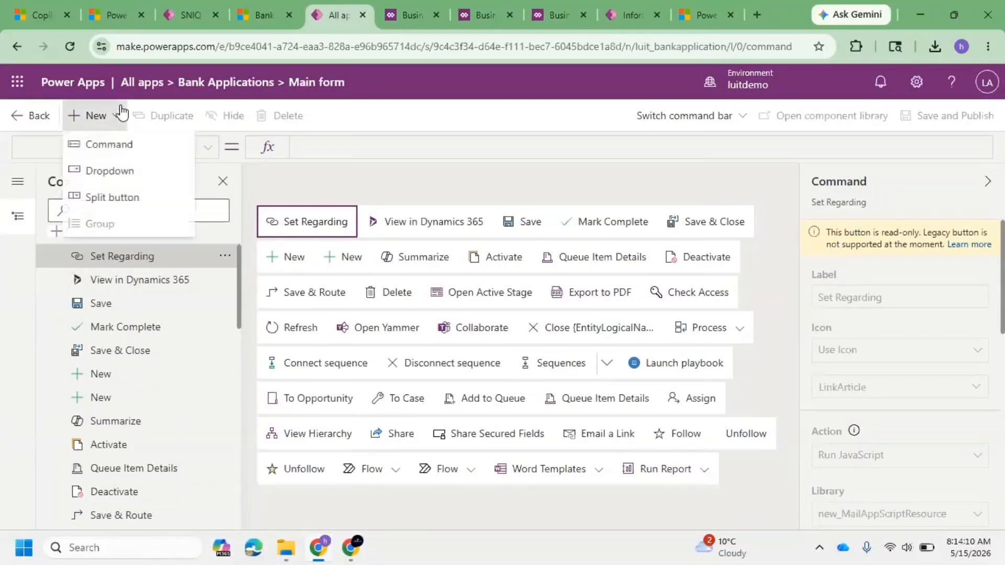
pyautogui.click(128, 153)
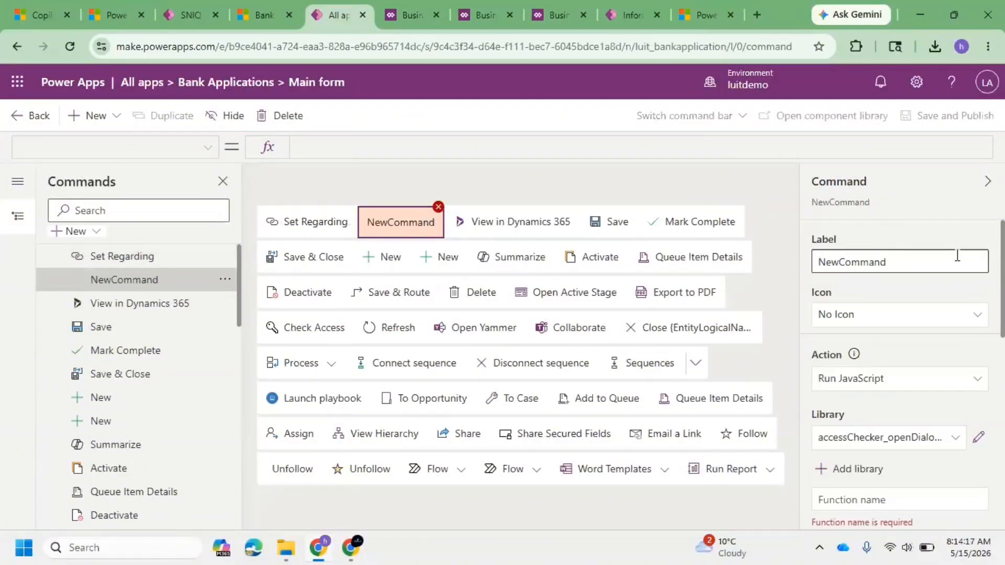
pyautogui.doubleClick(924, 261)
pyautogui.write('My')
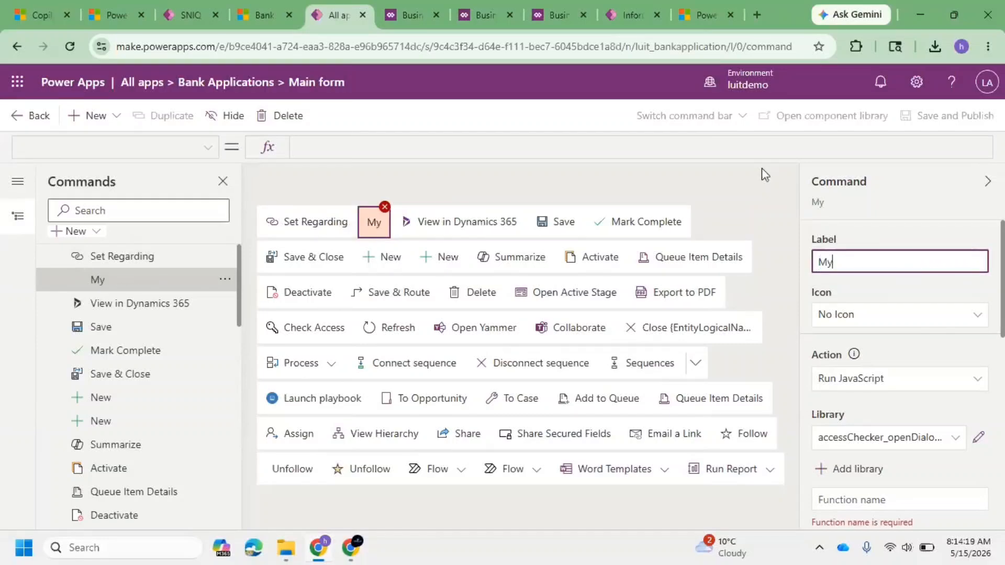
pyautogui.press('BackSpace')
pyautogui.press('BackSpace')
pyautogui.write('S')
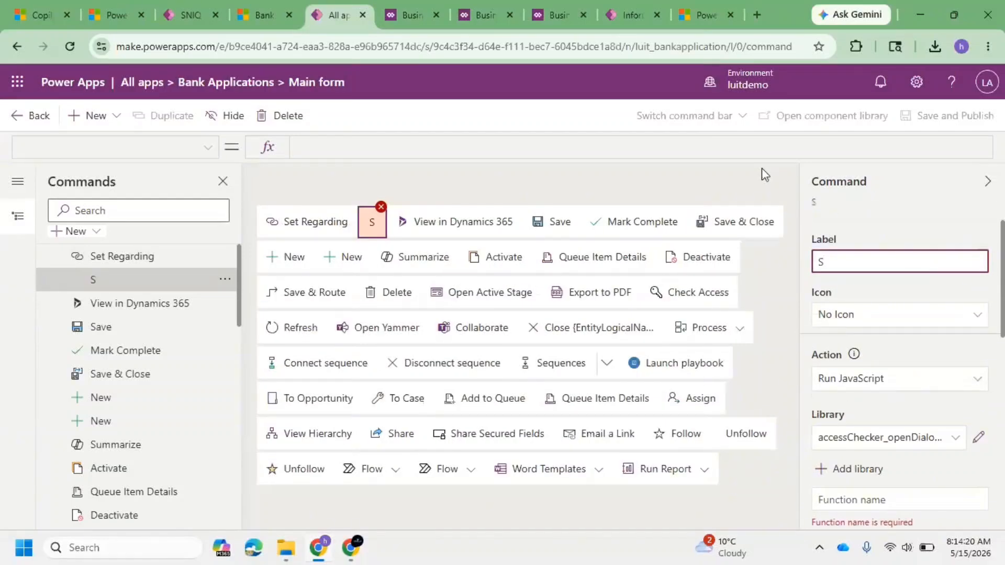
pyautogui.write('ubmit ')
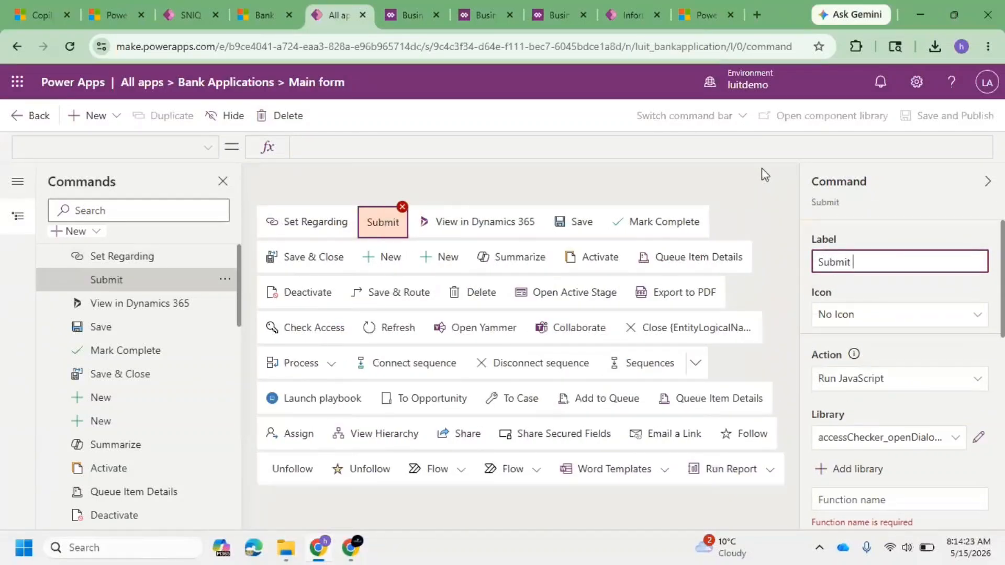
pyautogui.write('Applicaton for')
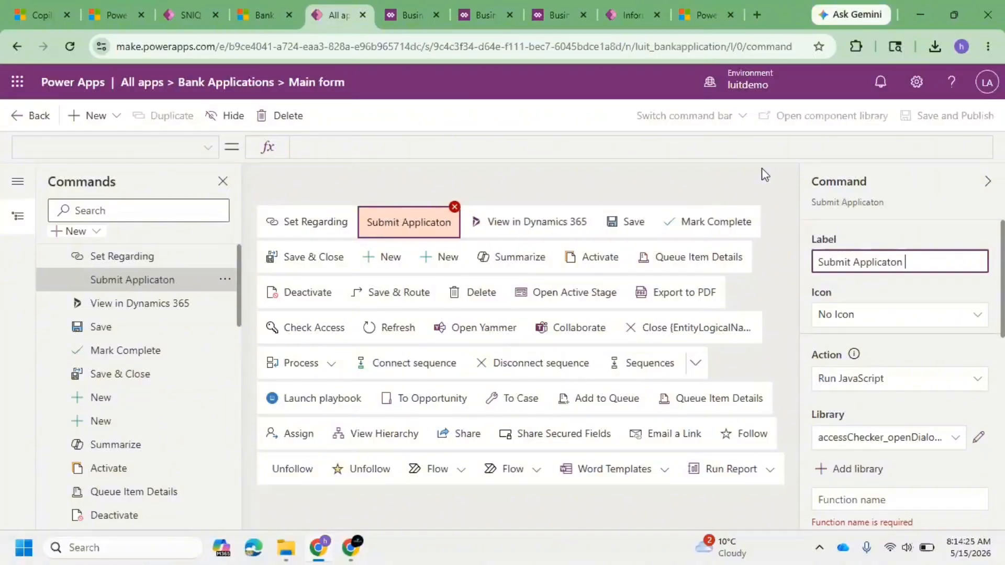
pyautogui.press('BackSpace')
pyautogui.press('BackSpace')
pyautogui.press('BackSpace')
pyautogui.press('BackSpace')
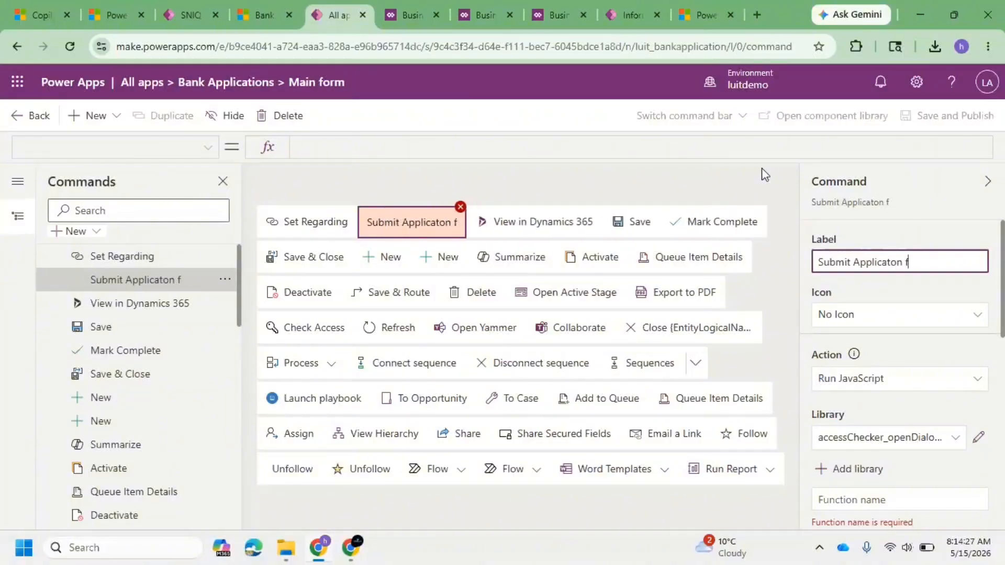
pyautogui.write('to Manager')
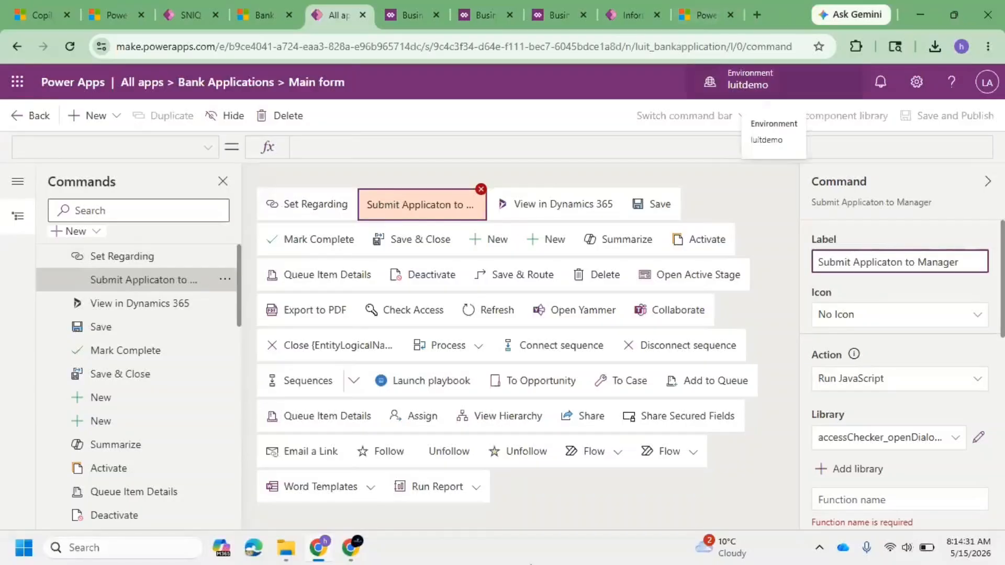
# Step: Give the command an icon, choosing the AgendaActivityFax icon
pyautogui.click(884, 321)
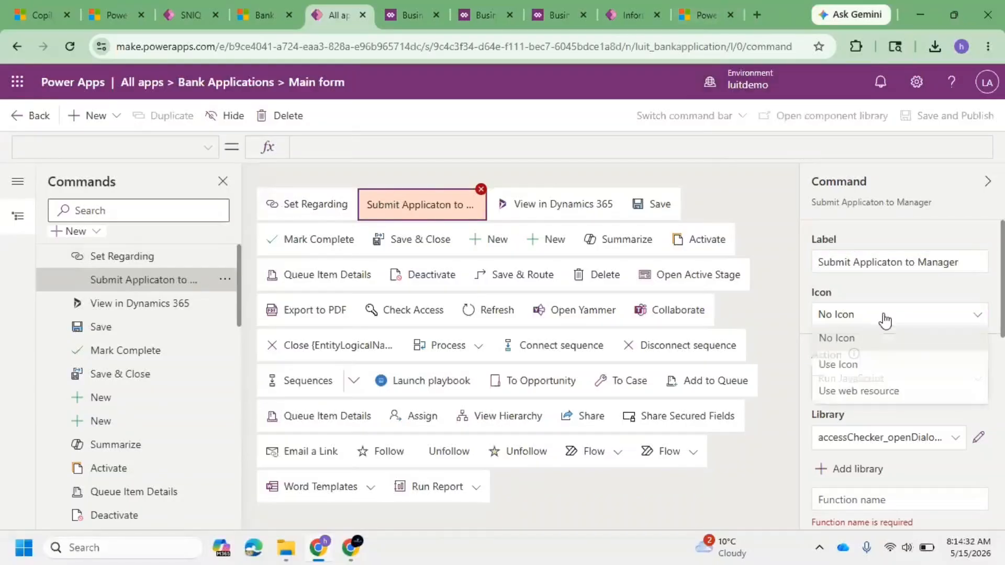
pyautogui.click(870, 371)
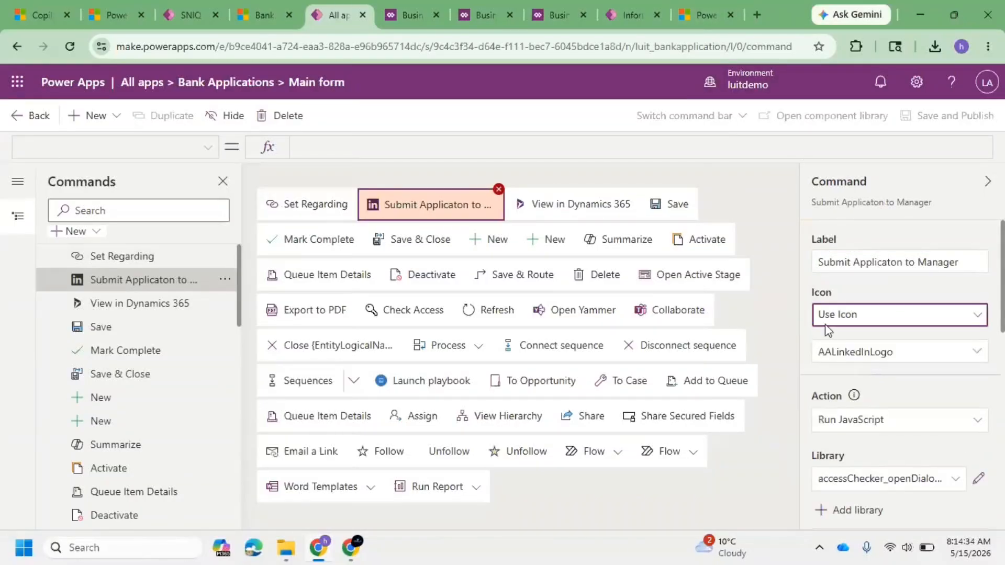
pyautogui.click(887, 315)
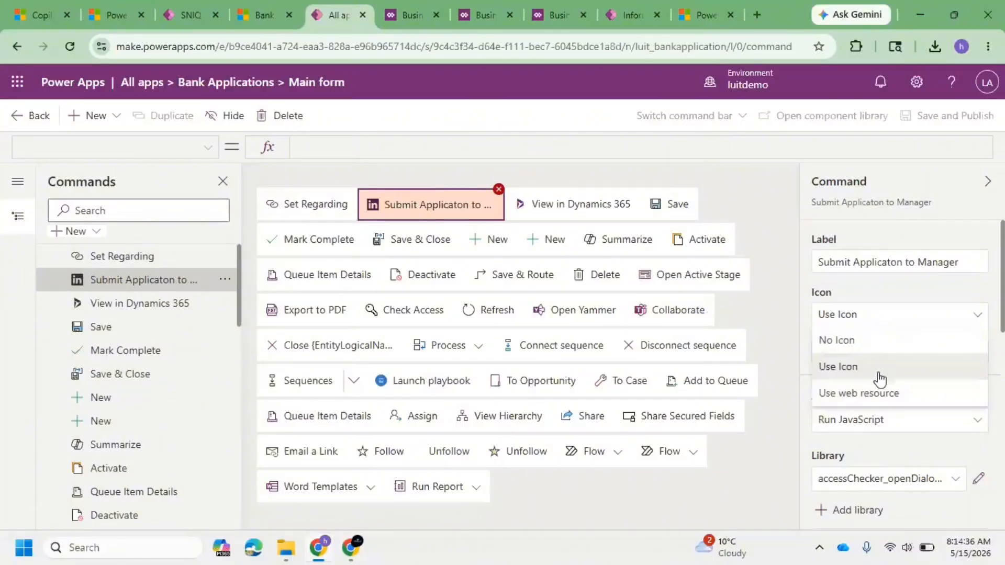
pyautogui.click(880, 373)
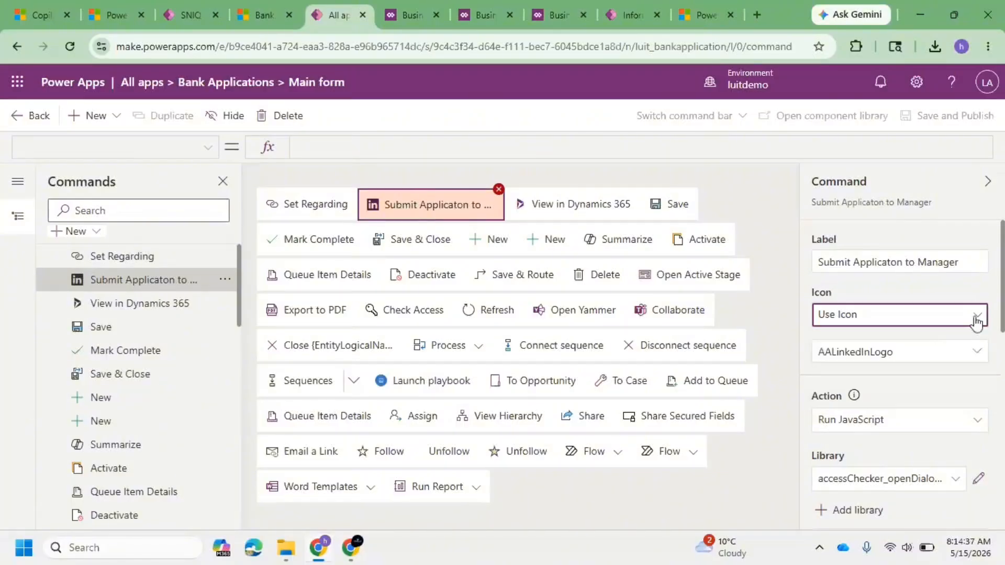
pyautogui.click(917, 354)
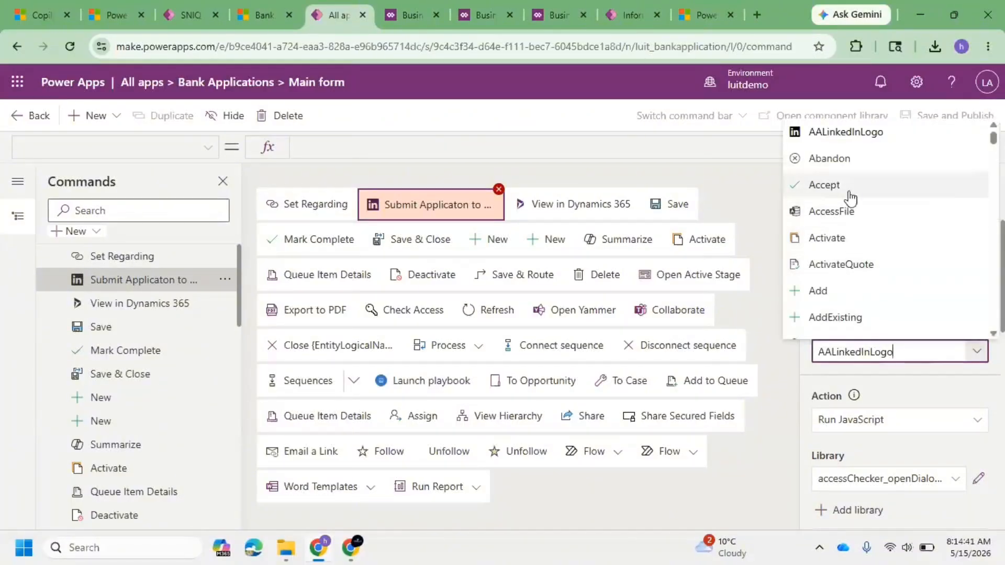
pyautogui.click(824, 184)
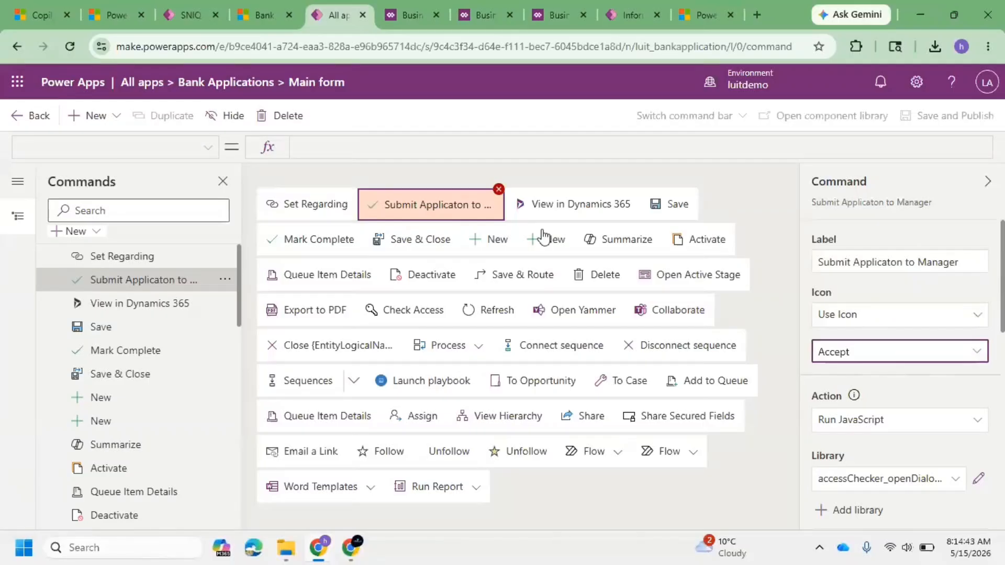
pyautogui.click(976, 351)
pyautogui.scroll(-3, 838, 297)
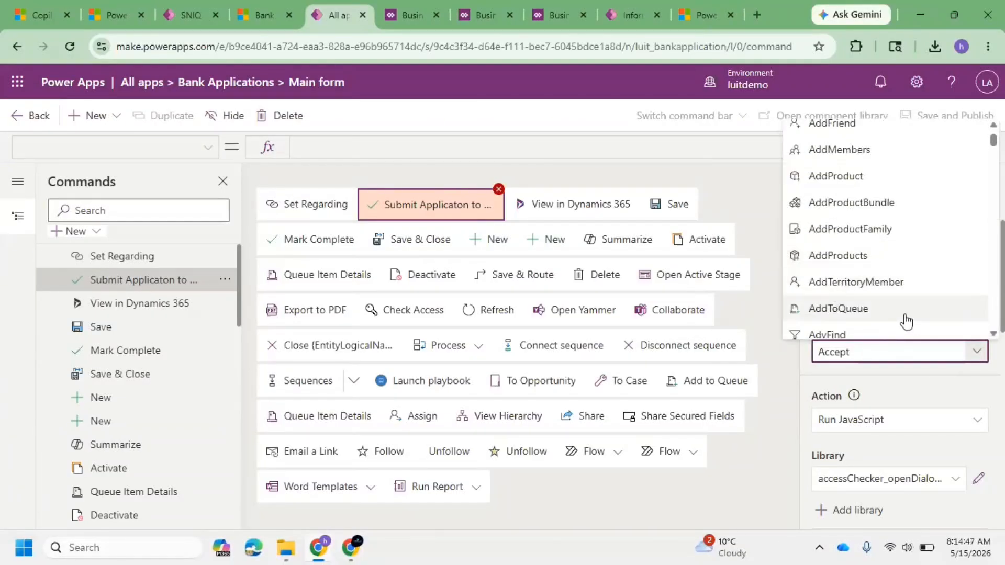
pyautogui.scroll(-3, 864, 320)
pyautogui.scroll(-3, 901, 309)
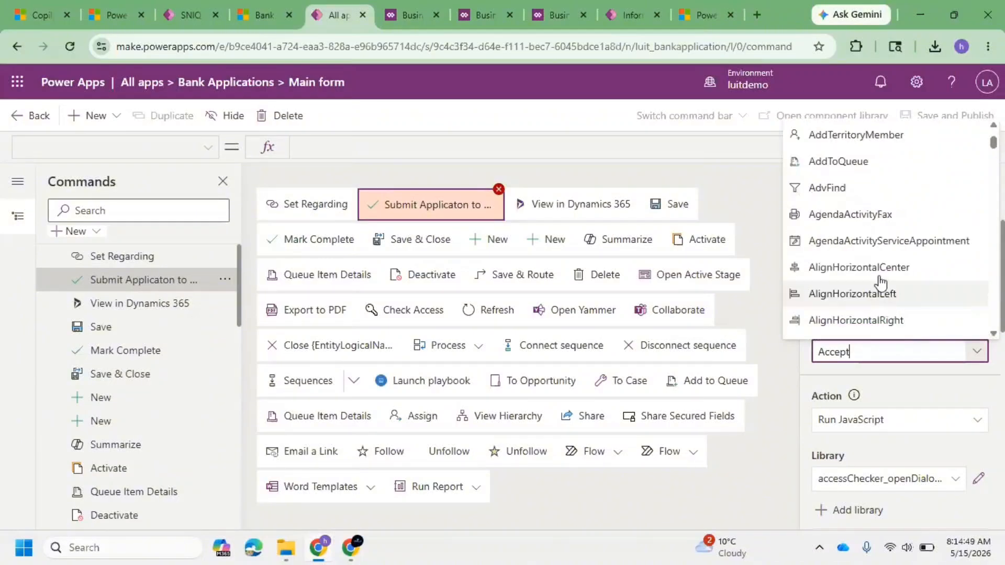
pyautogui.click(881, 214)
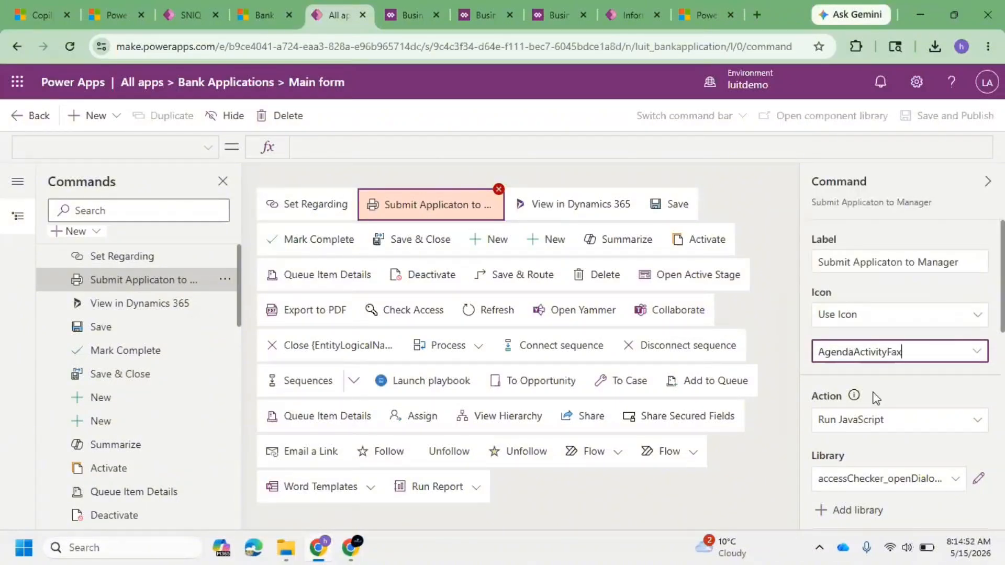
# Step: Review the command's action settings, keeping Run JavaScript as the action
pyautogui.scroll(-3, 890, 379)
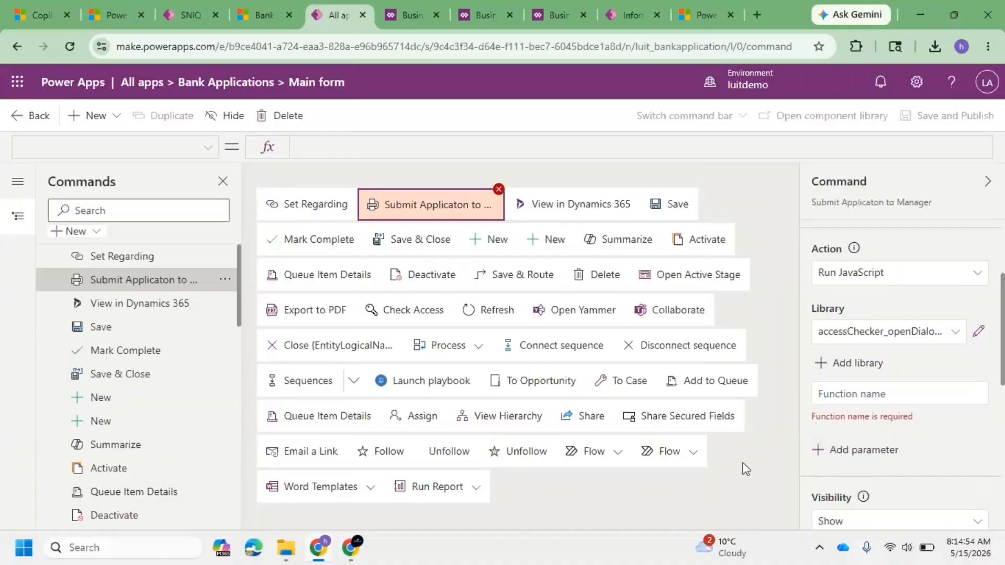
pyautogui.scroll(3, 818, 308)
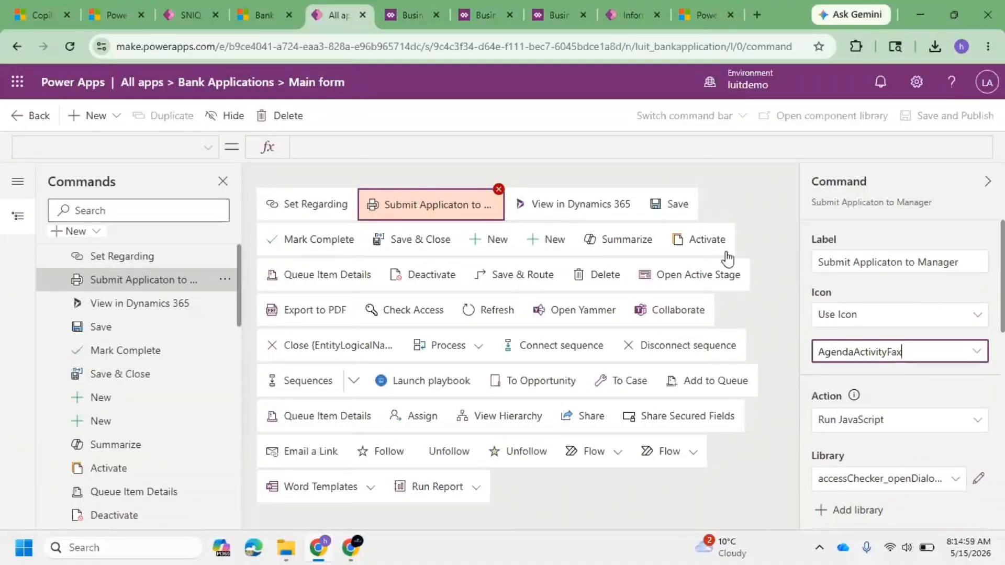
pyautogui.scroll(-3, 806, 346)
pyautogui.click(910, 280)
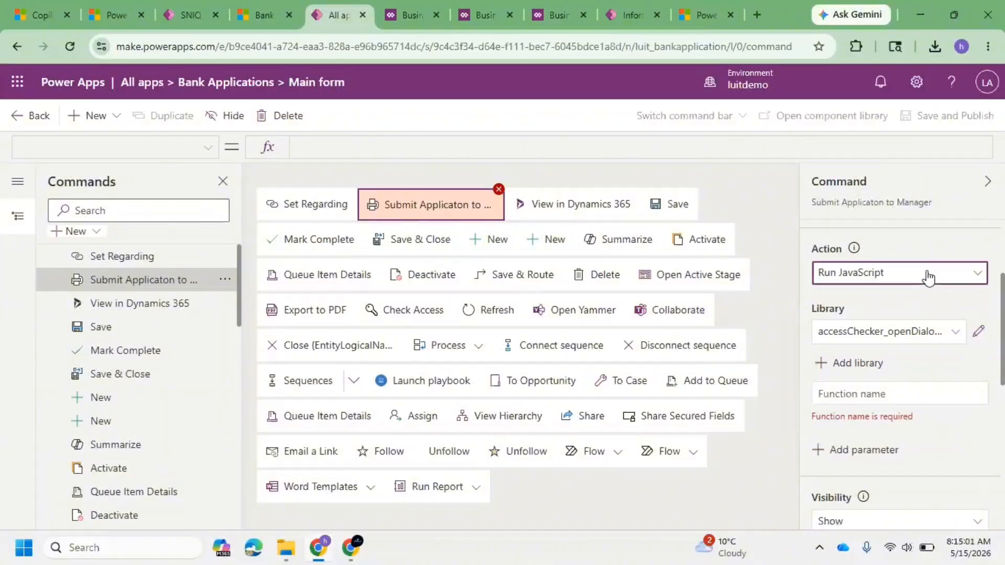
pyautogui.click(877, 305)
pyautogui.click(900, 283)
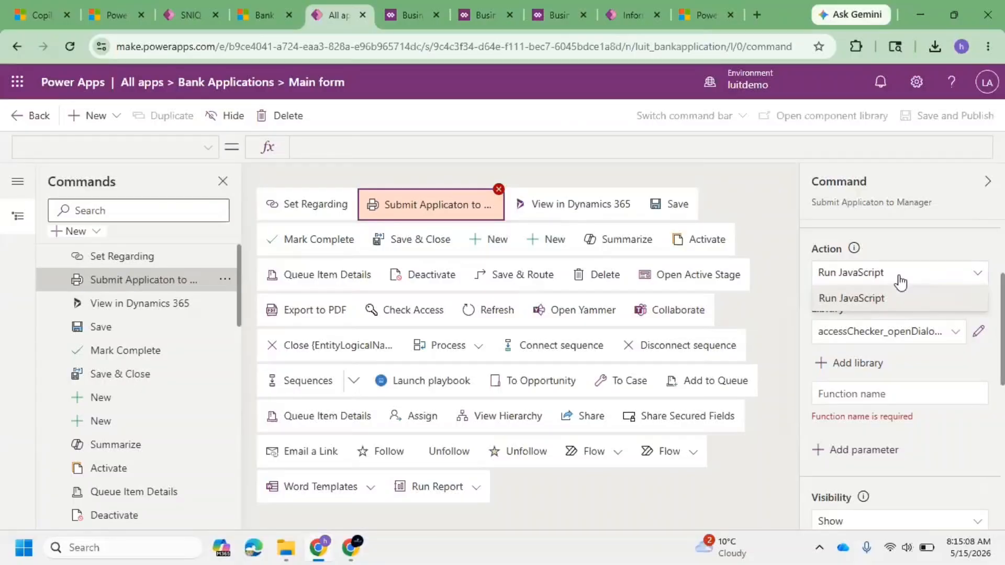
pyautogui.click(884, 402)
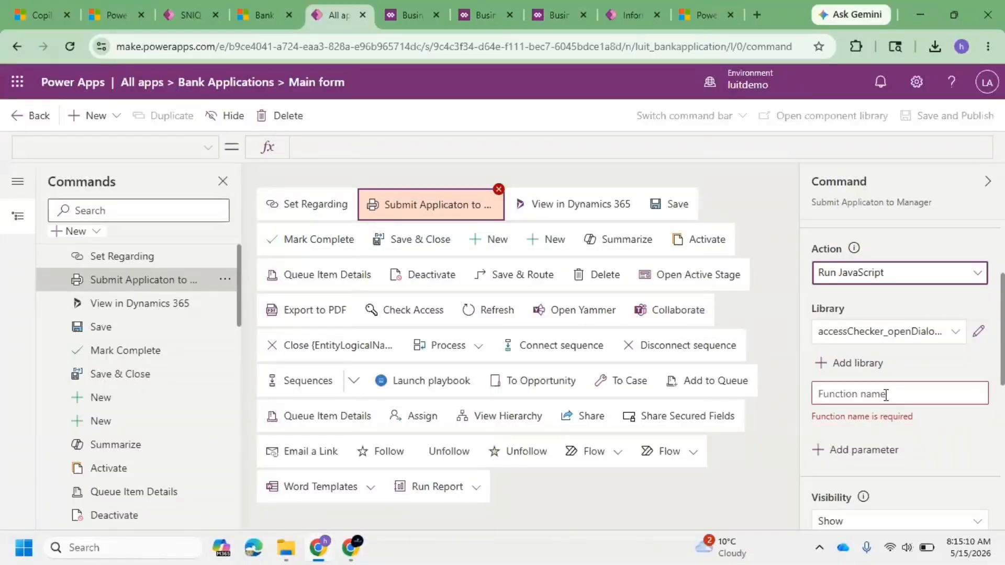
# Step: Set the command's JavaScript function name to no, leaving the library unchanged
pyautogui.click(857, 363)
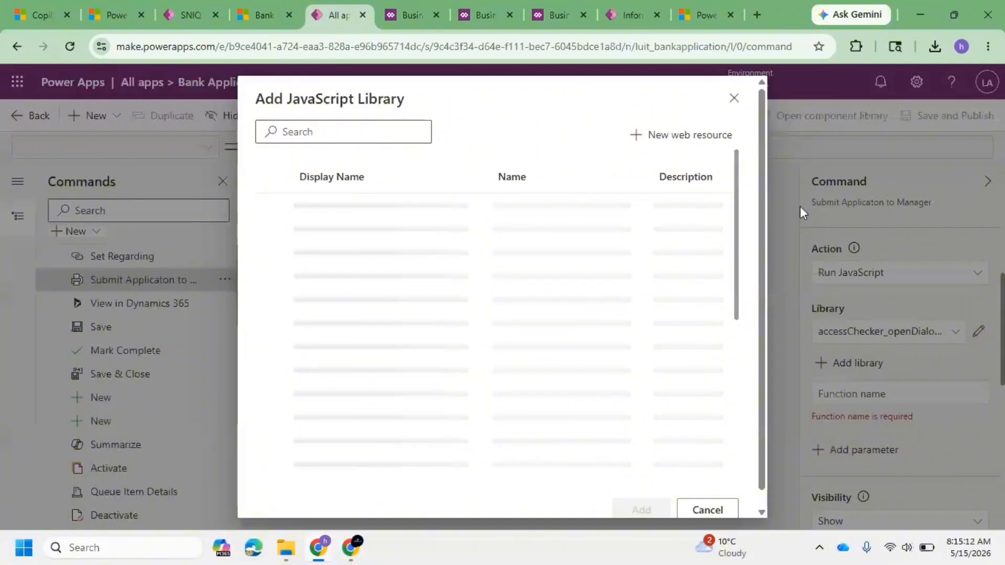
pyautogui.click(906, 302)
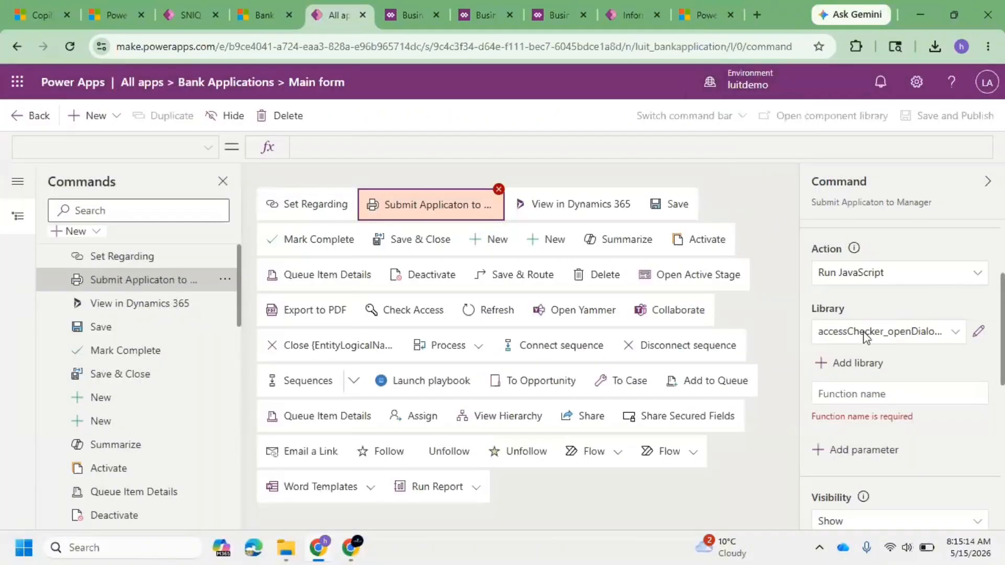
pyautogui.click(860, 387)
pyautogui.write('n')
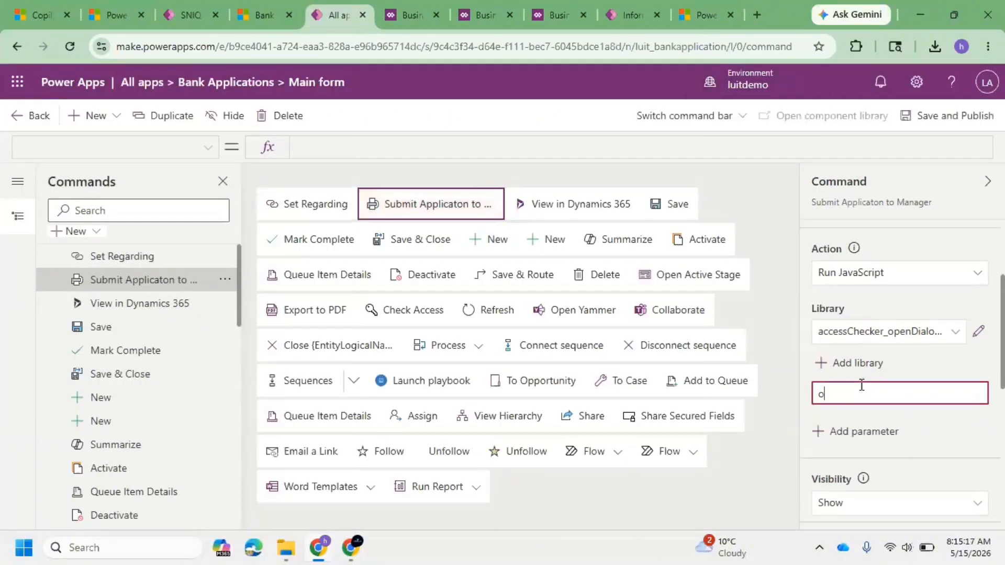
pyautogui.press('BackSpace')
pyautogui.write('none')
# Step: Save and publish the command bar changes
pyautogui.scroll(-4, 863, 382)
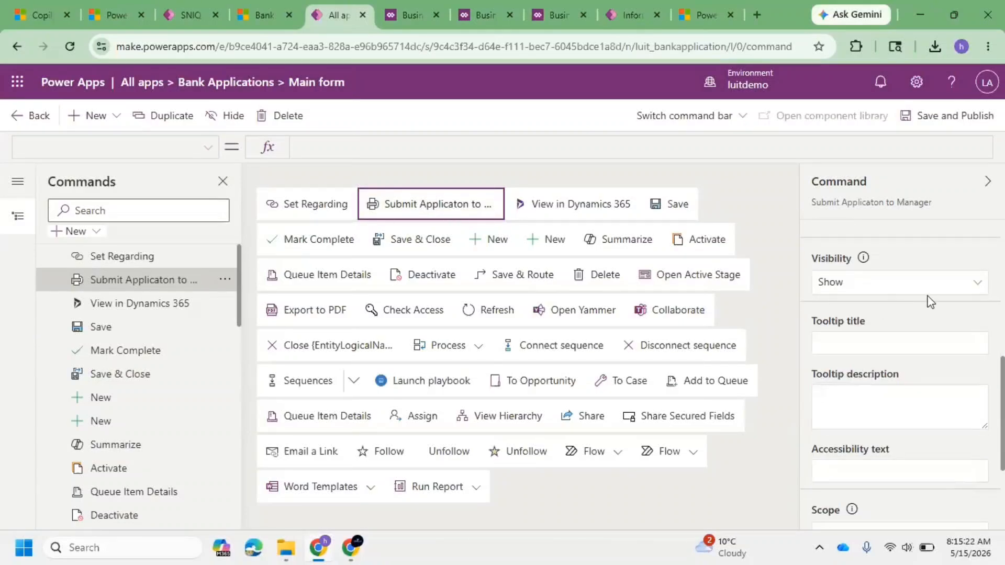
pyautogui.scroll(-3, 874, 404)
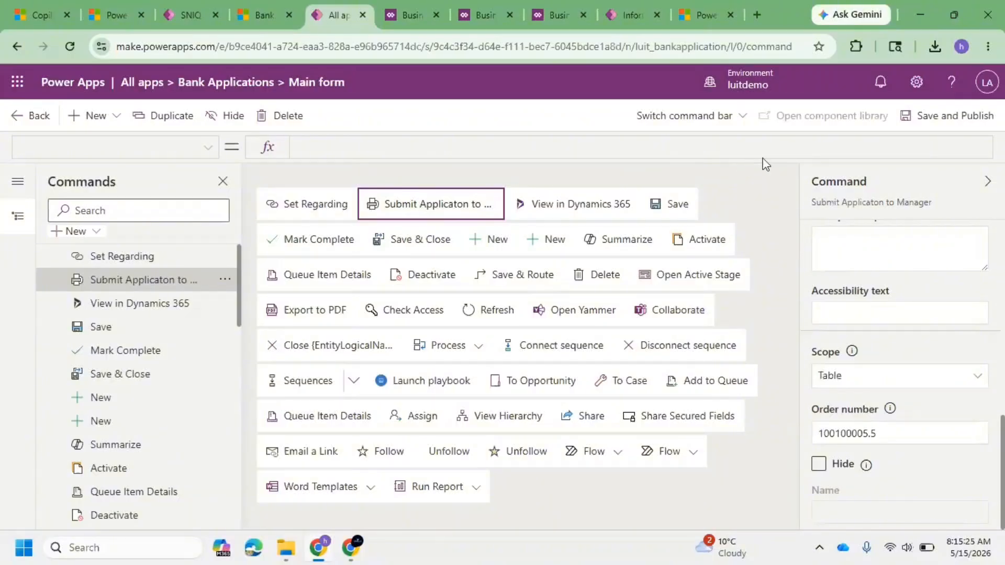
pyautogui.click(973, 120)
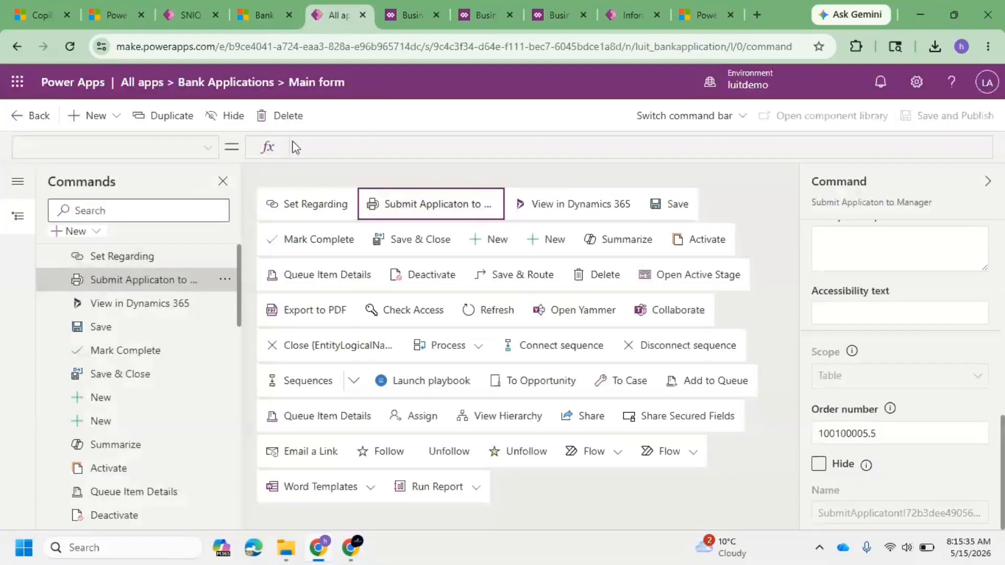
# Step: Return to the solution's objects and publish all customizations
pyautogui.click(20, 119)
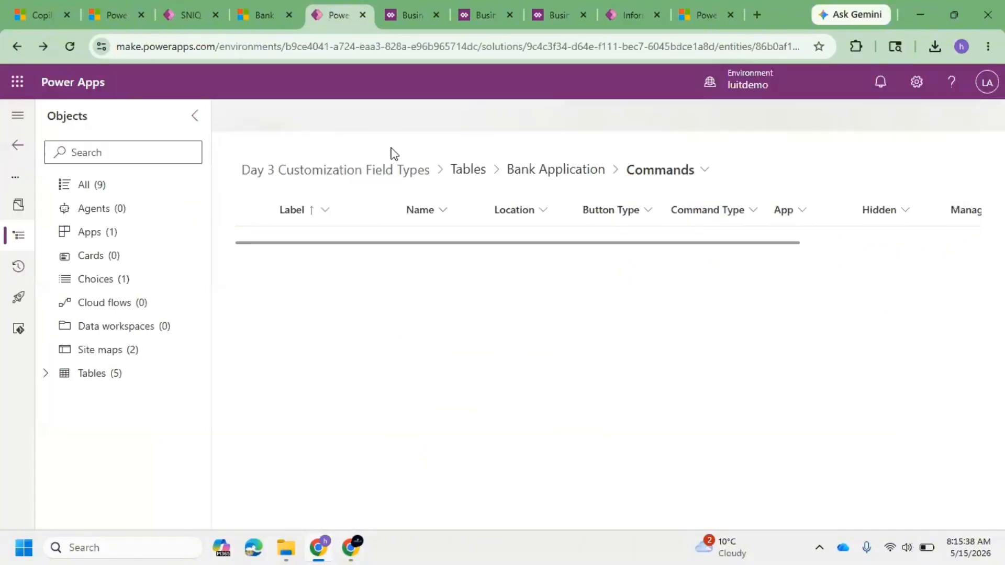
pyautogui.click(48, 375)
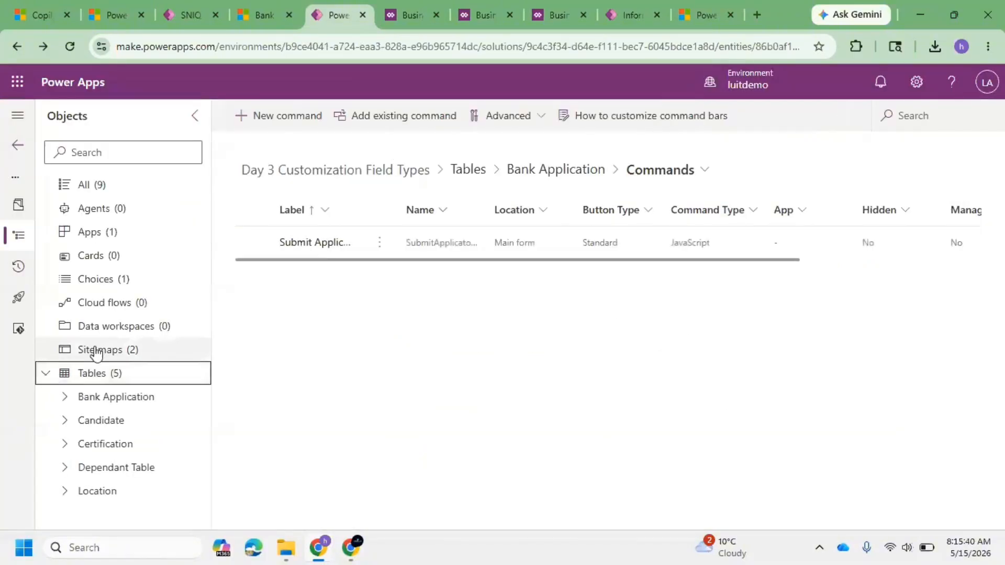
pyautogui.click(65, 399)
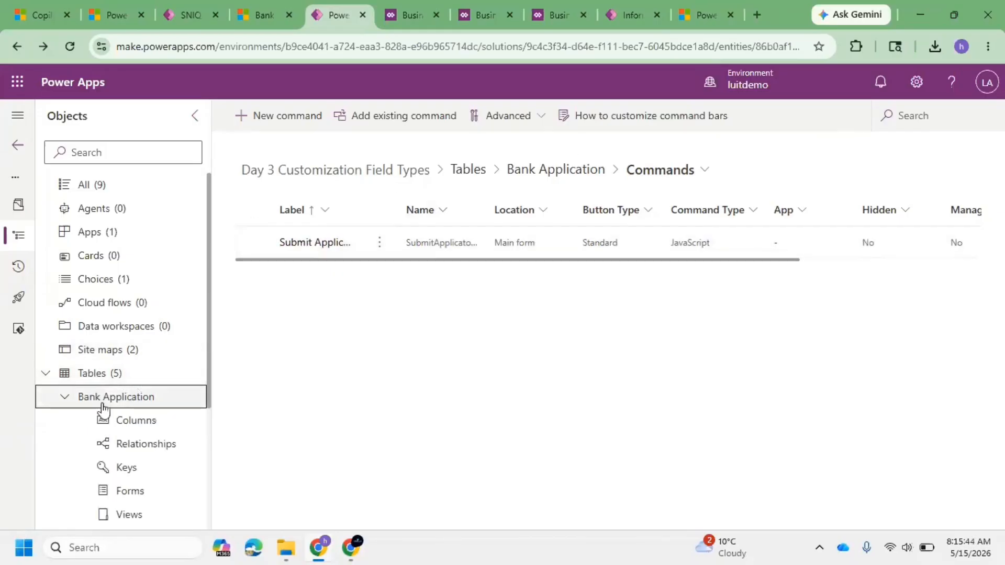
pyautogui.click(111, 188)
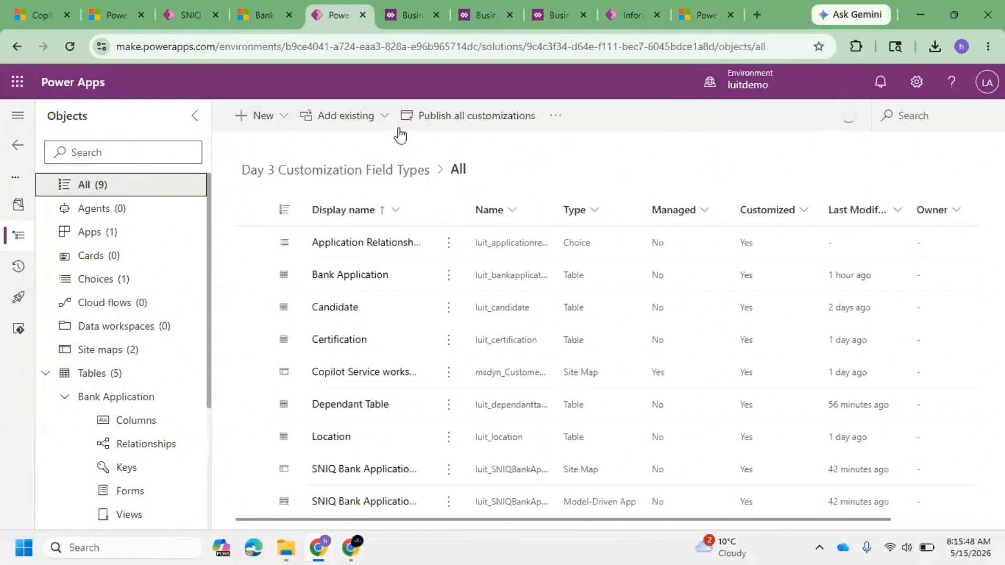
pyautogui.click(446, 116)
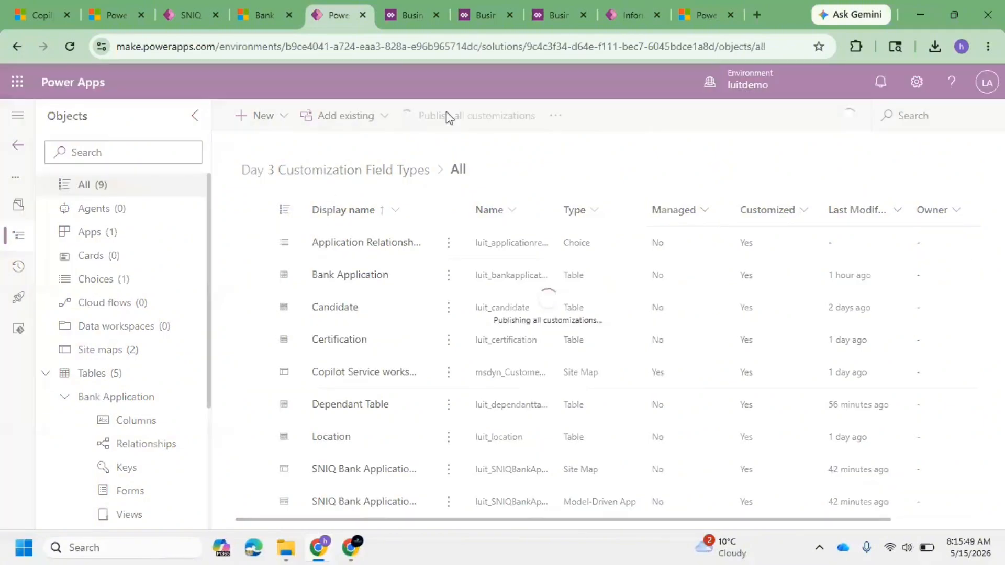
# Step: Reload the Bank Application record in the model-driven app to test the published command
pyautogui.click(248, 4)
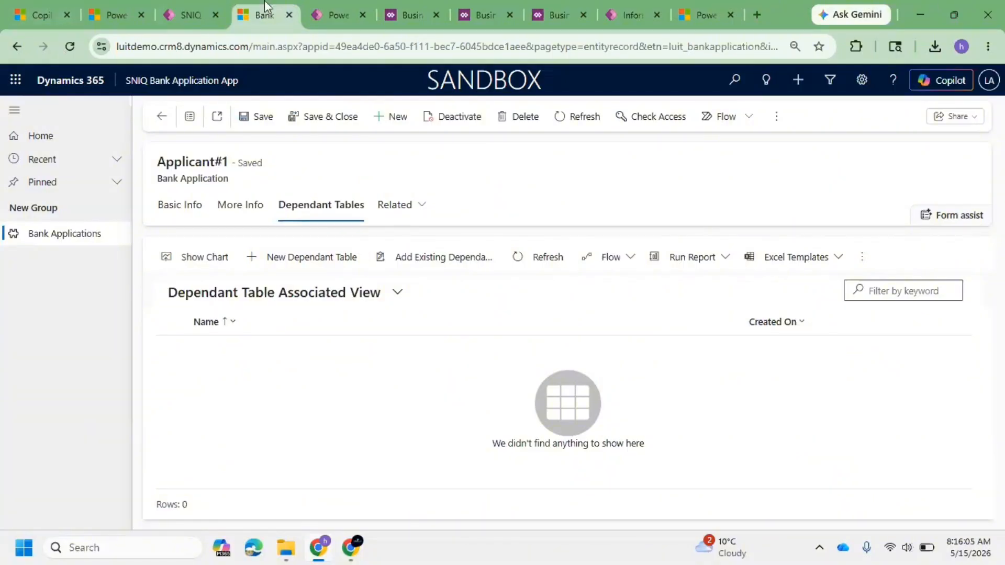
pyautogui.click(325, 5)
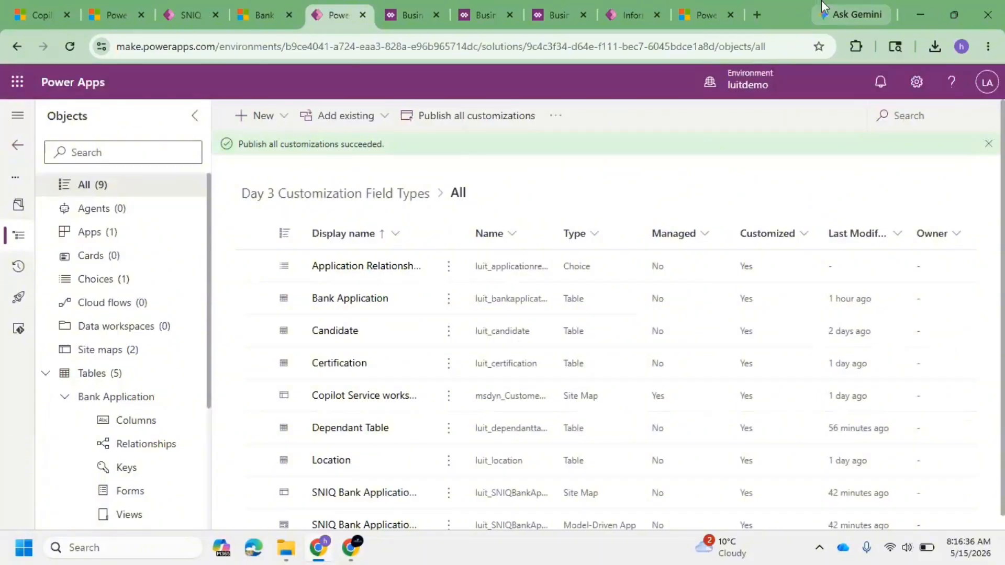
pyautogui.click(241, 7)
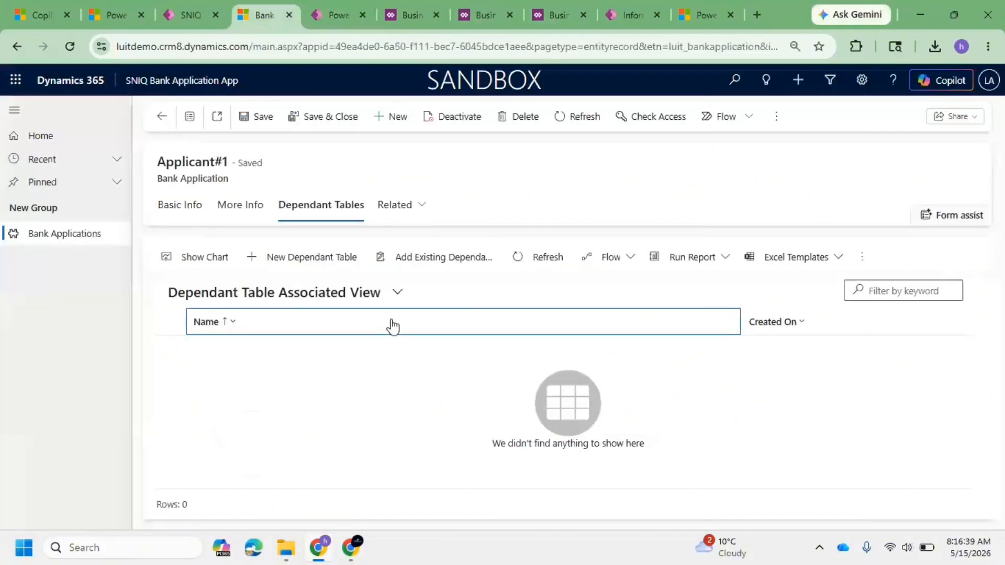
pyautogui.press('F5')
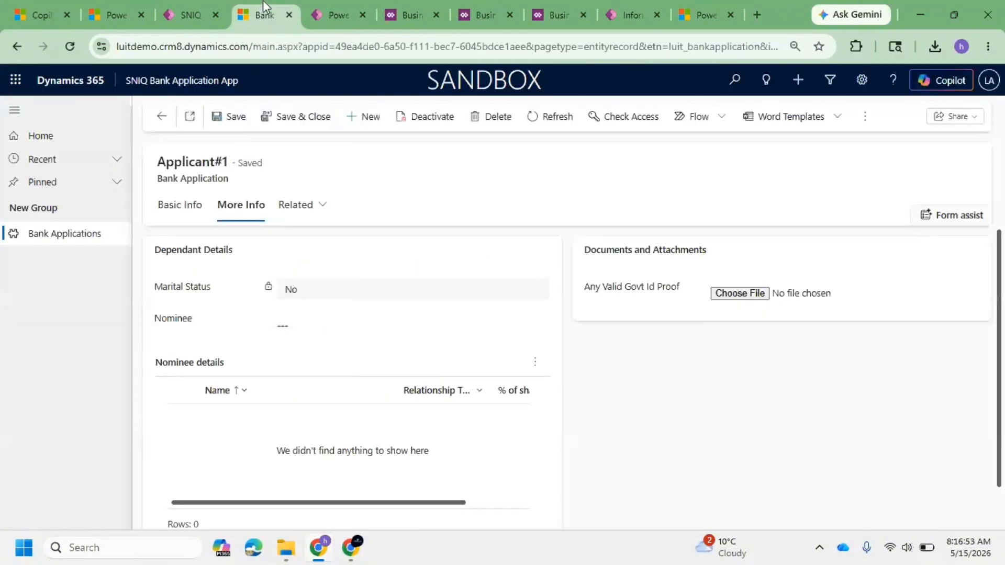
pyautogui.press('F5')
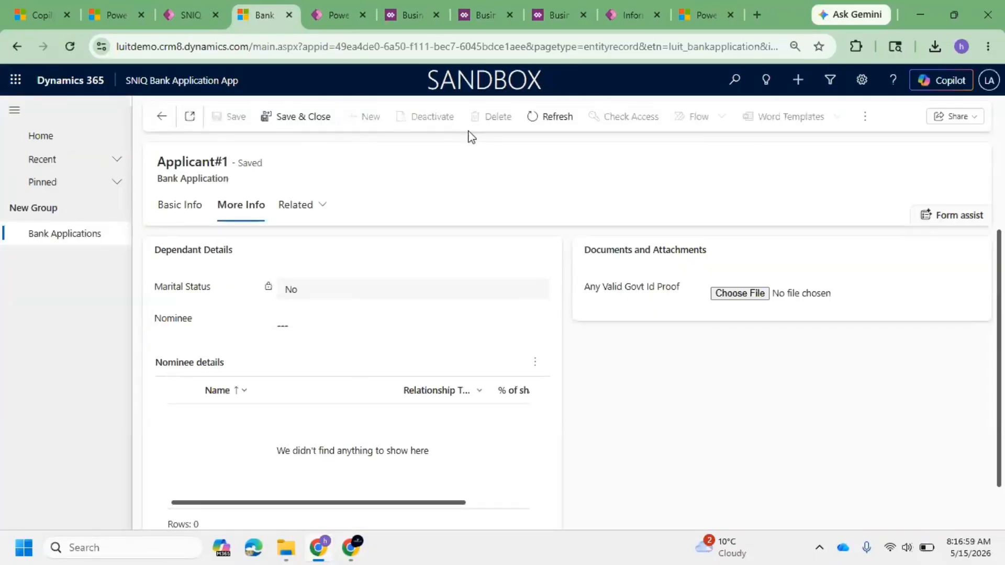
# Step: Turn on God Mode with the Level up extension to reveal hidden fields on the record
pyautogui.click(853, 46)
pyautogui.click(718, 165)
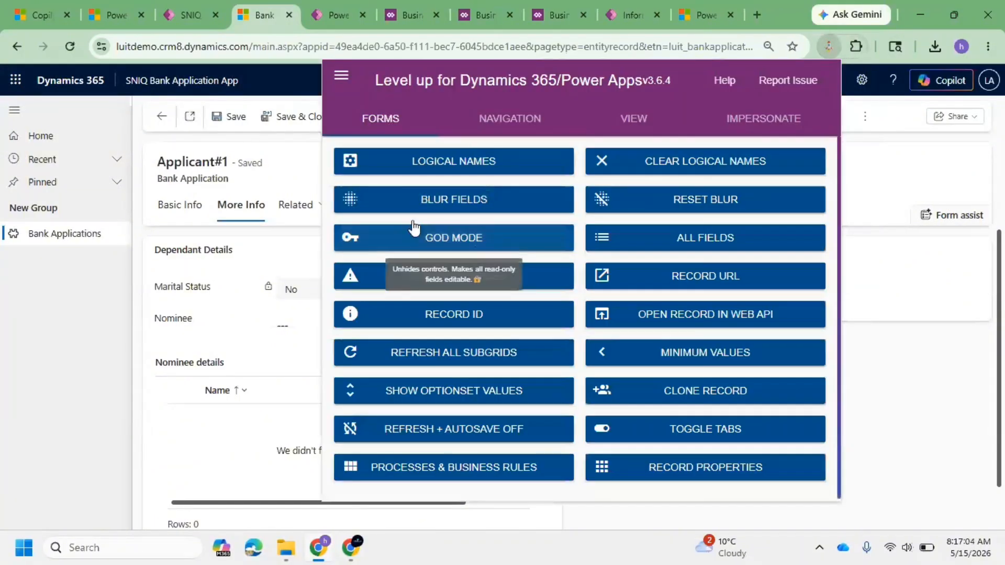
pyautogui.click(414, 228)
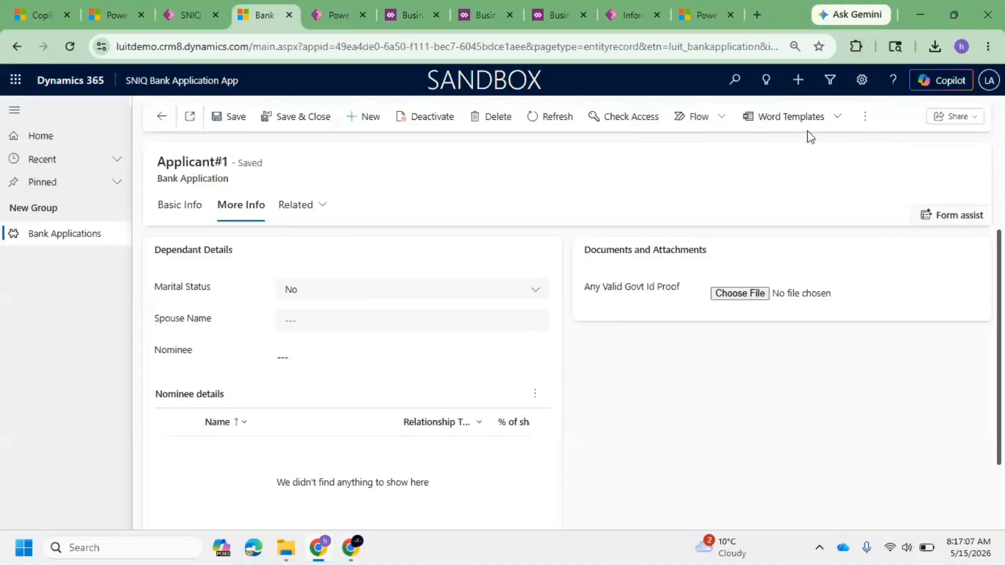
# Step: Check the record's overflow commands and reopen the Level up extension panel
pyautogui.click(862, 116)
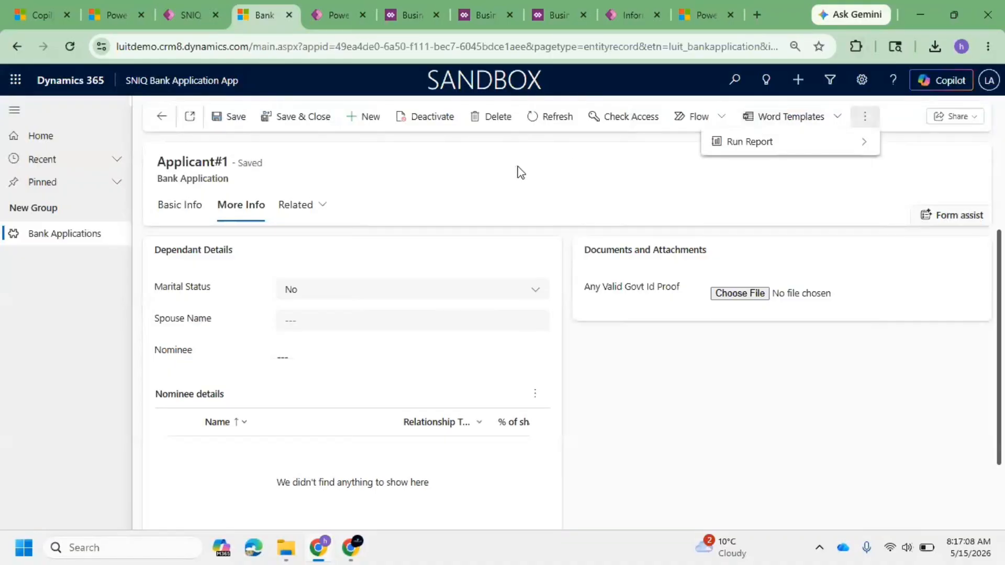
pyautogui.click(856, 46)
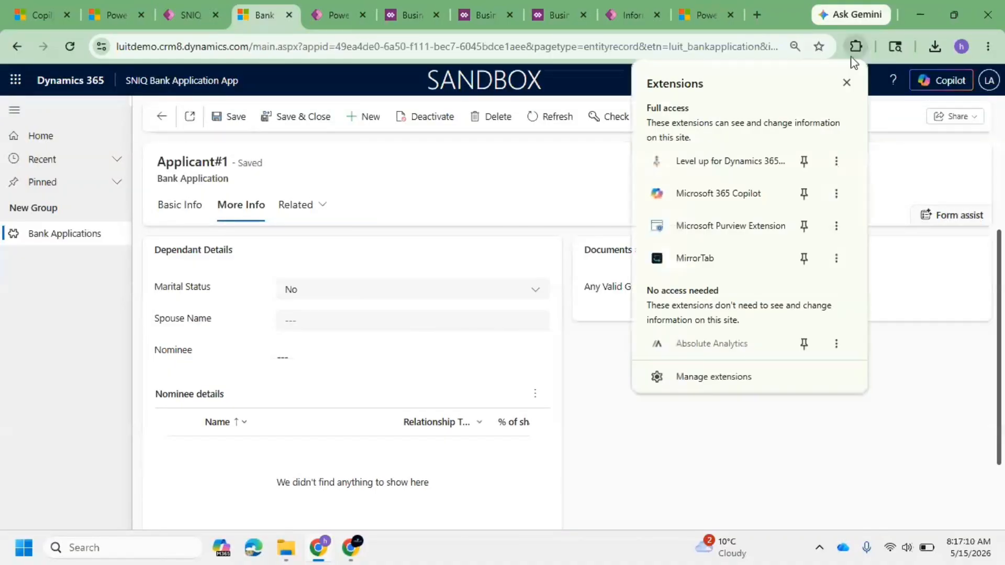
pyautogui.click(724, 161)
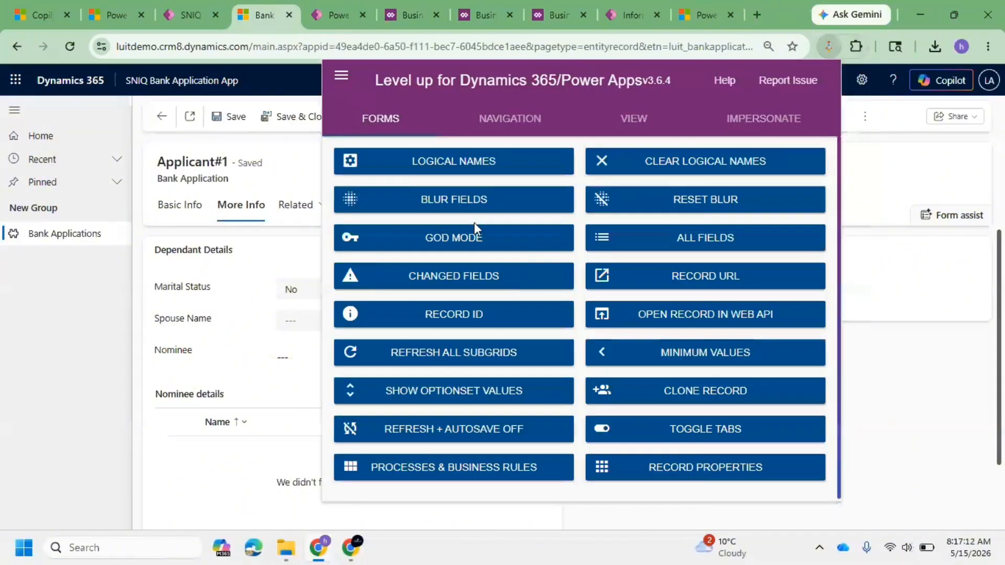
pyautogui.click(281, 173)
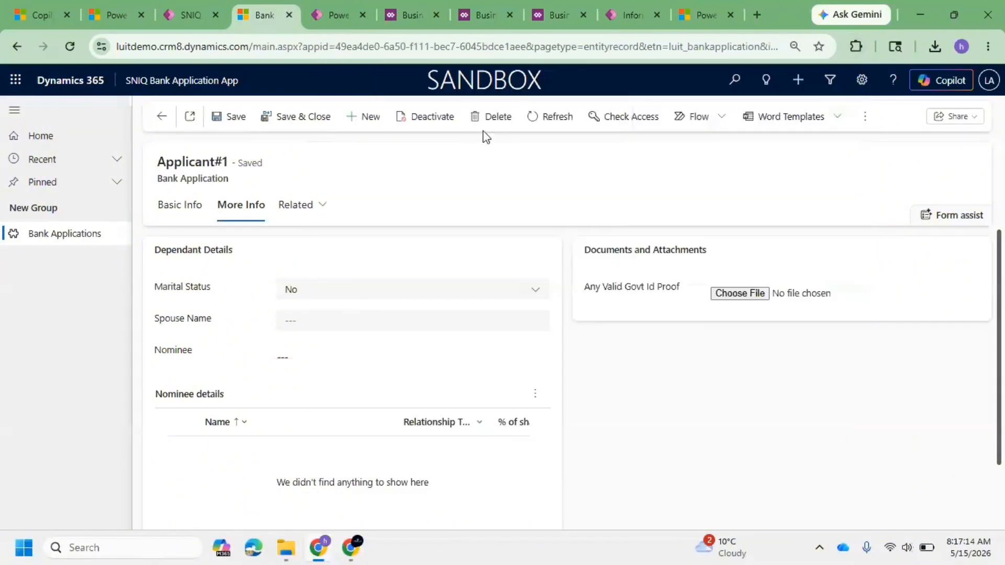
# Step: Switch back to the solution and expand the Bank Application table in the objects tree
pyautogui.click(330, 14)
pyautogui.click(277, 5)
pyautogui.click(404, 5)
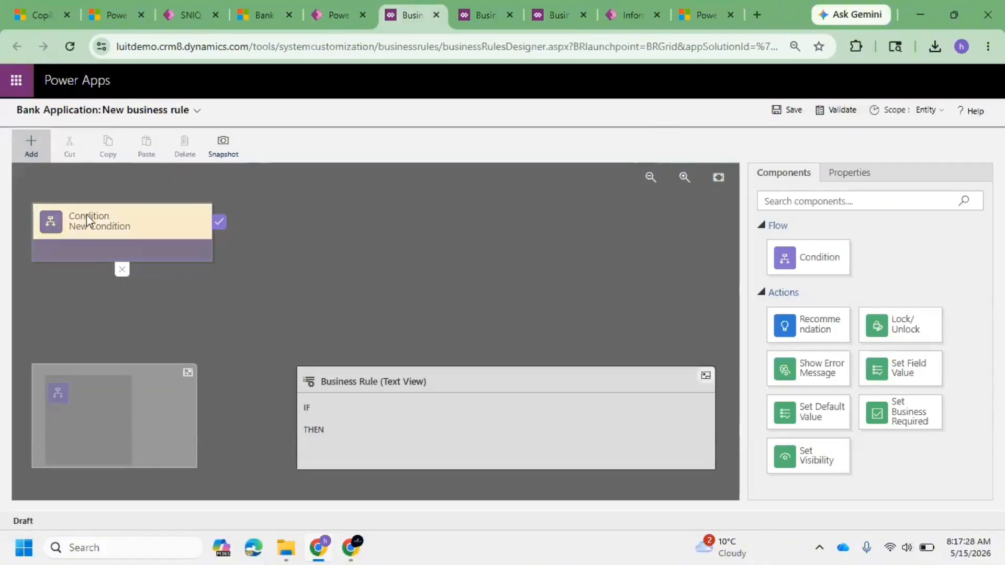
pyautogui.click(332, 20)
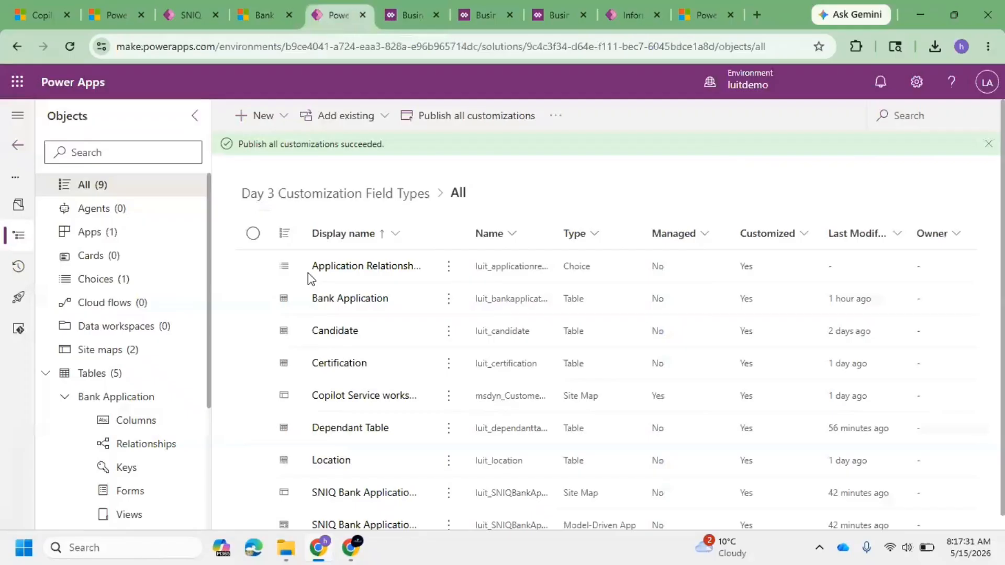
pyautogui.click(66, 399)
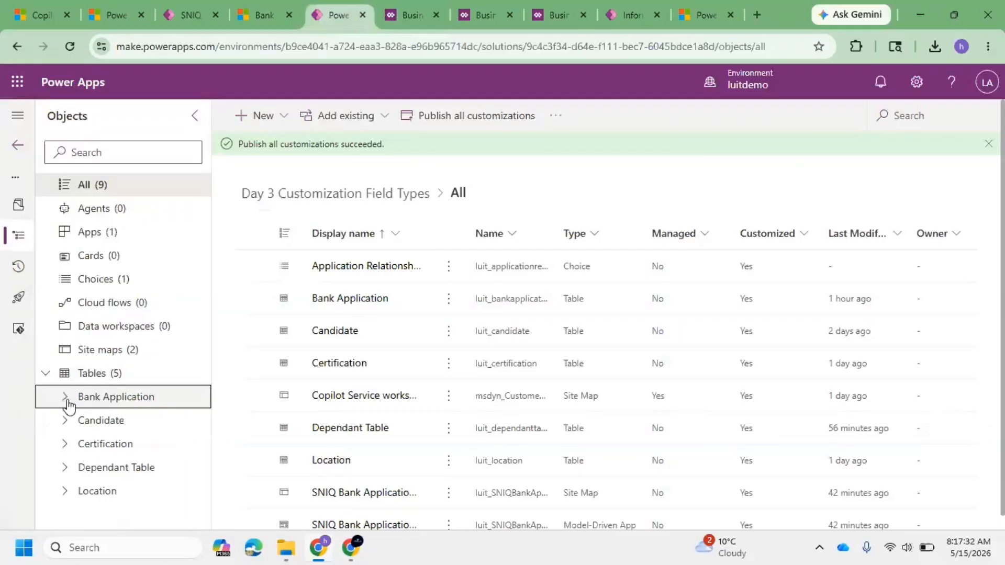